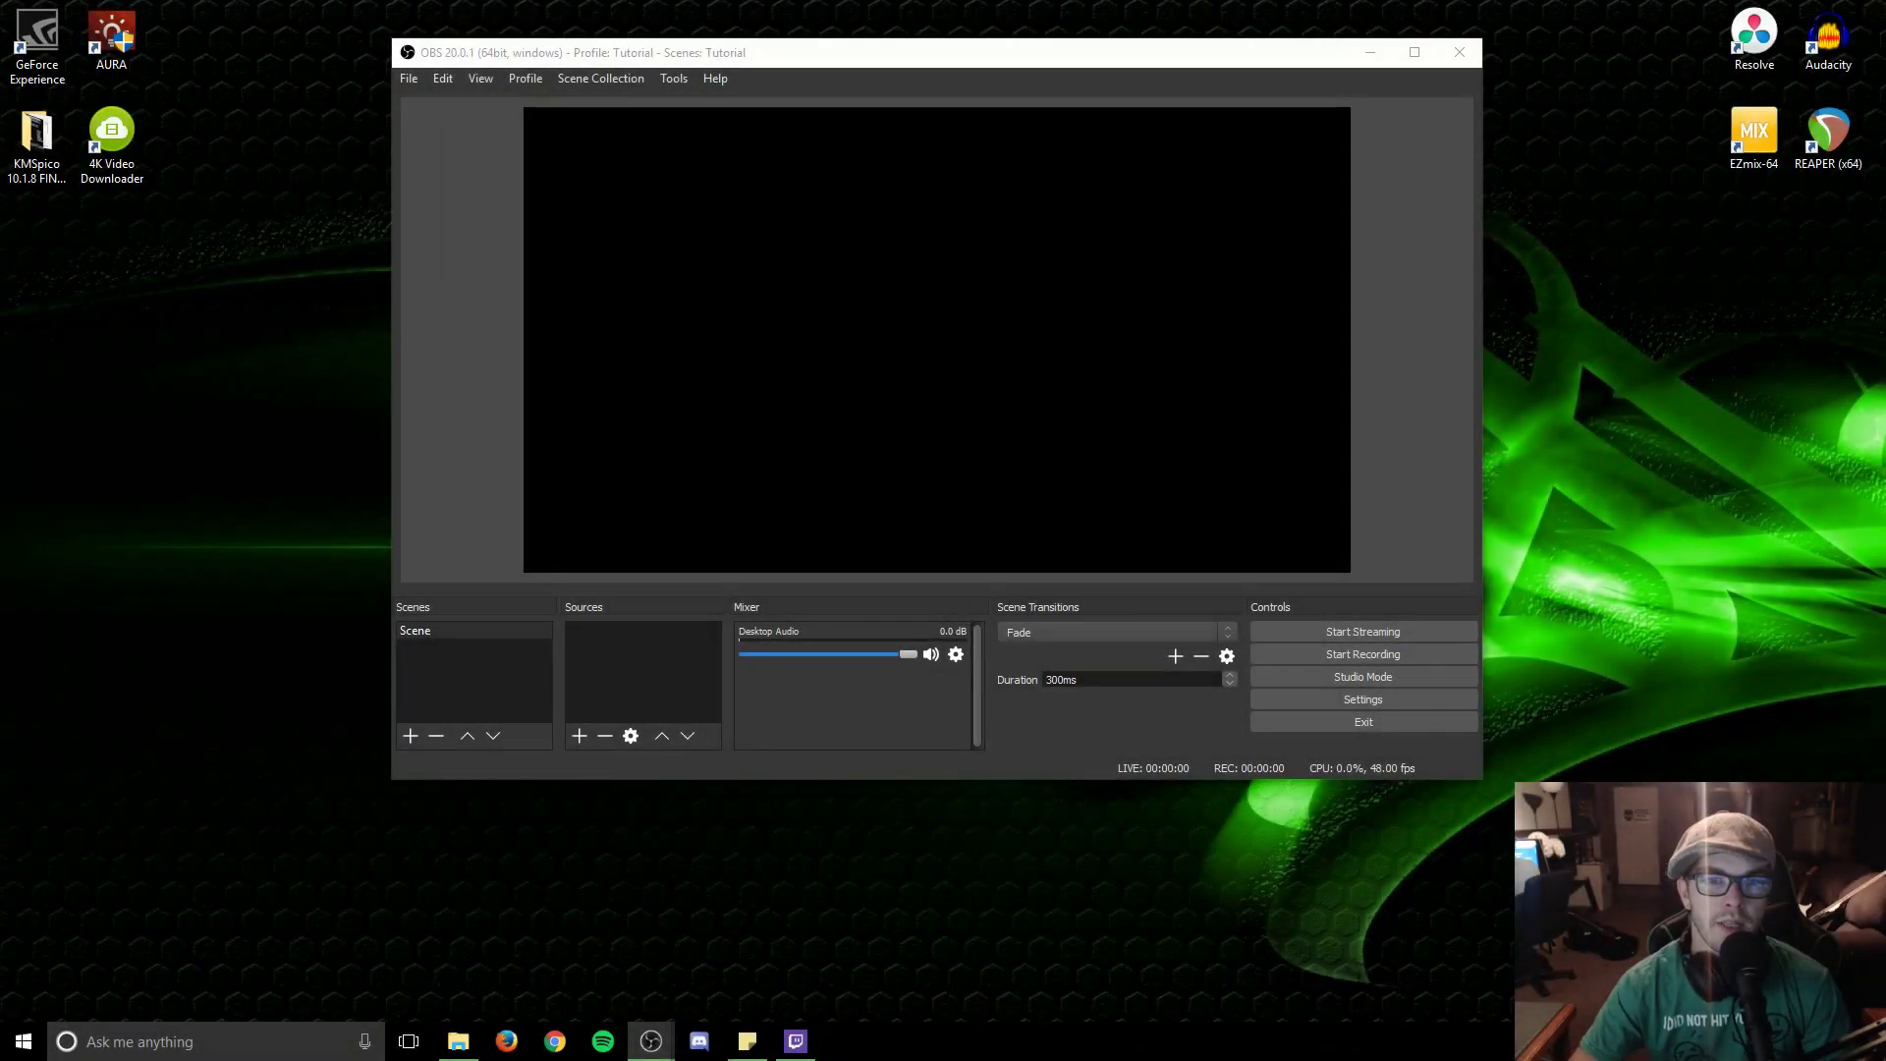
Step: Turn on Studio Mode to view its dual-preview layout, and turn it back off
{"action": "left_click_drag", "start_coordinate": [711, 58], "coordinate": [701, 102]}
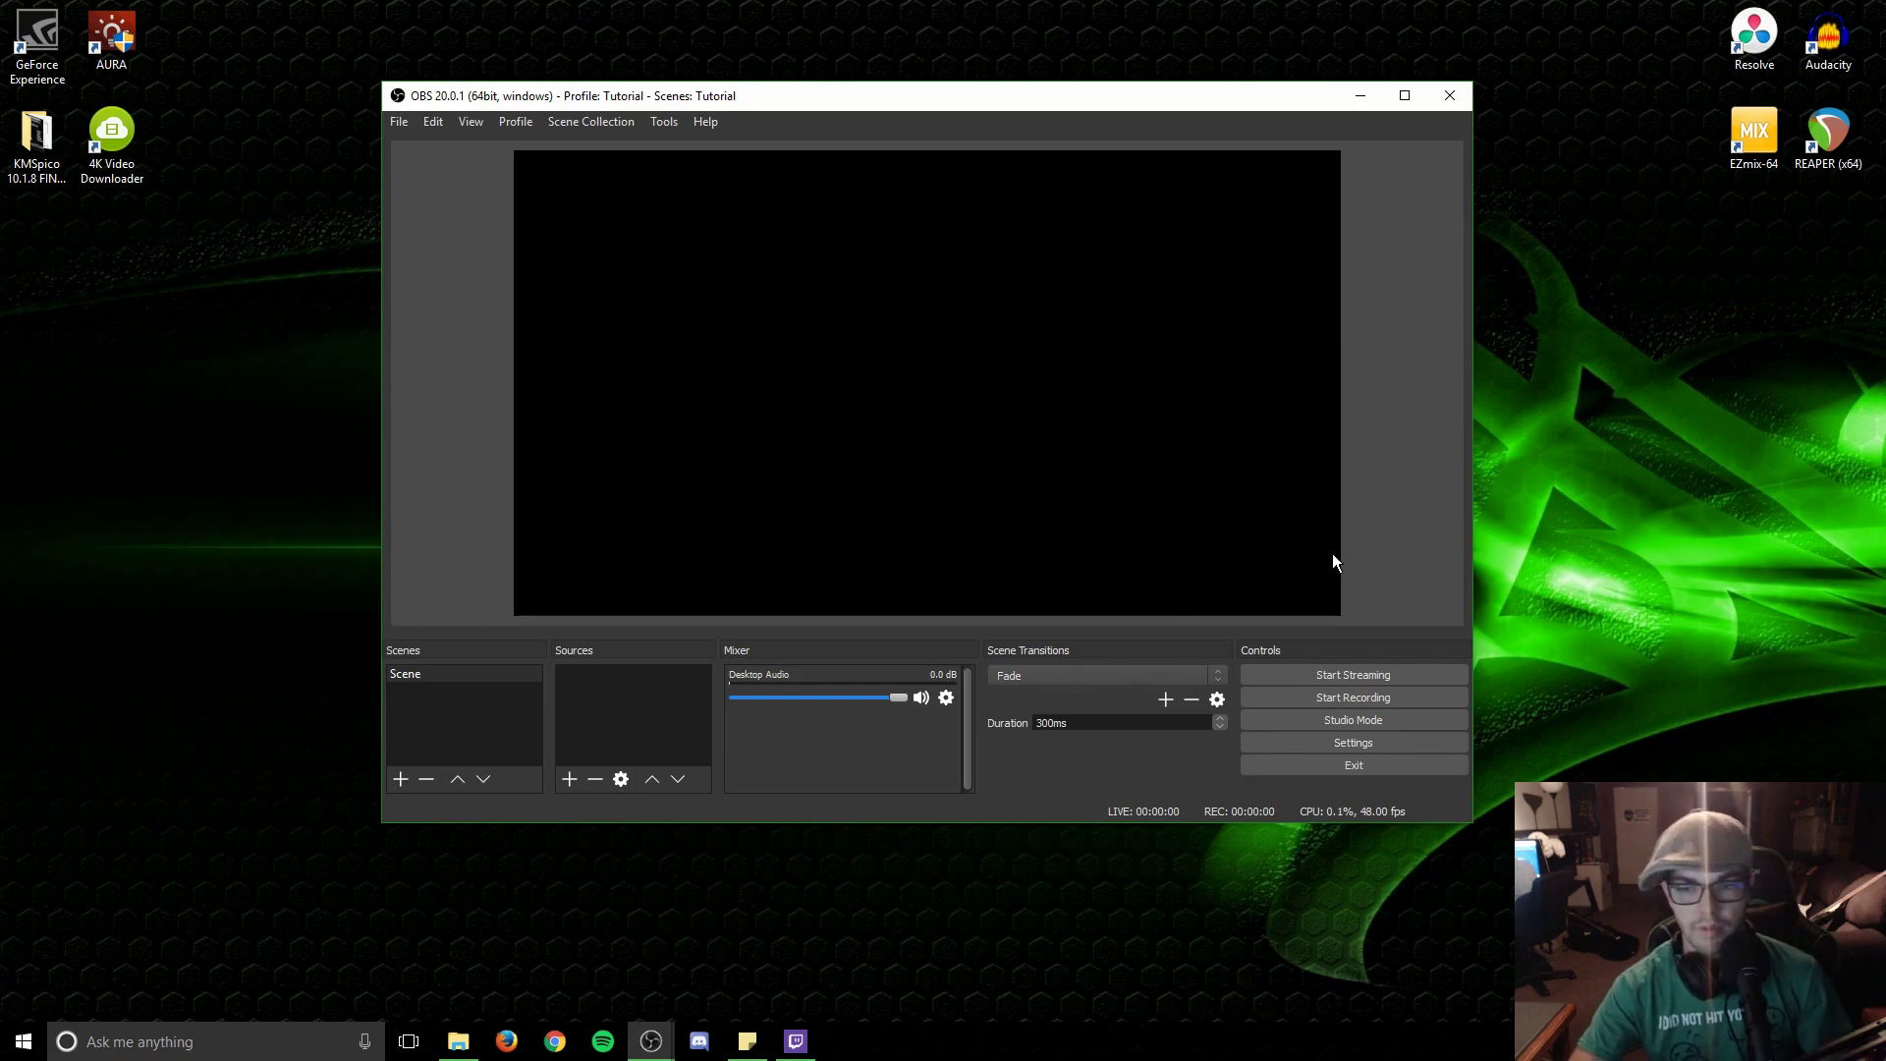
{"action": "left_click", "coordinate": [1360, 723]}
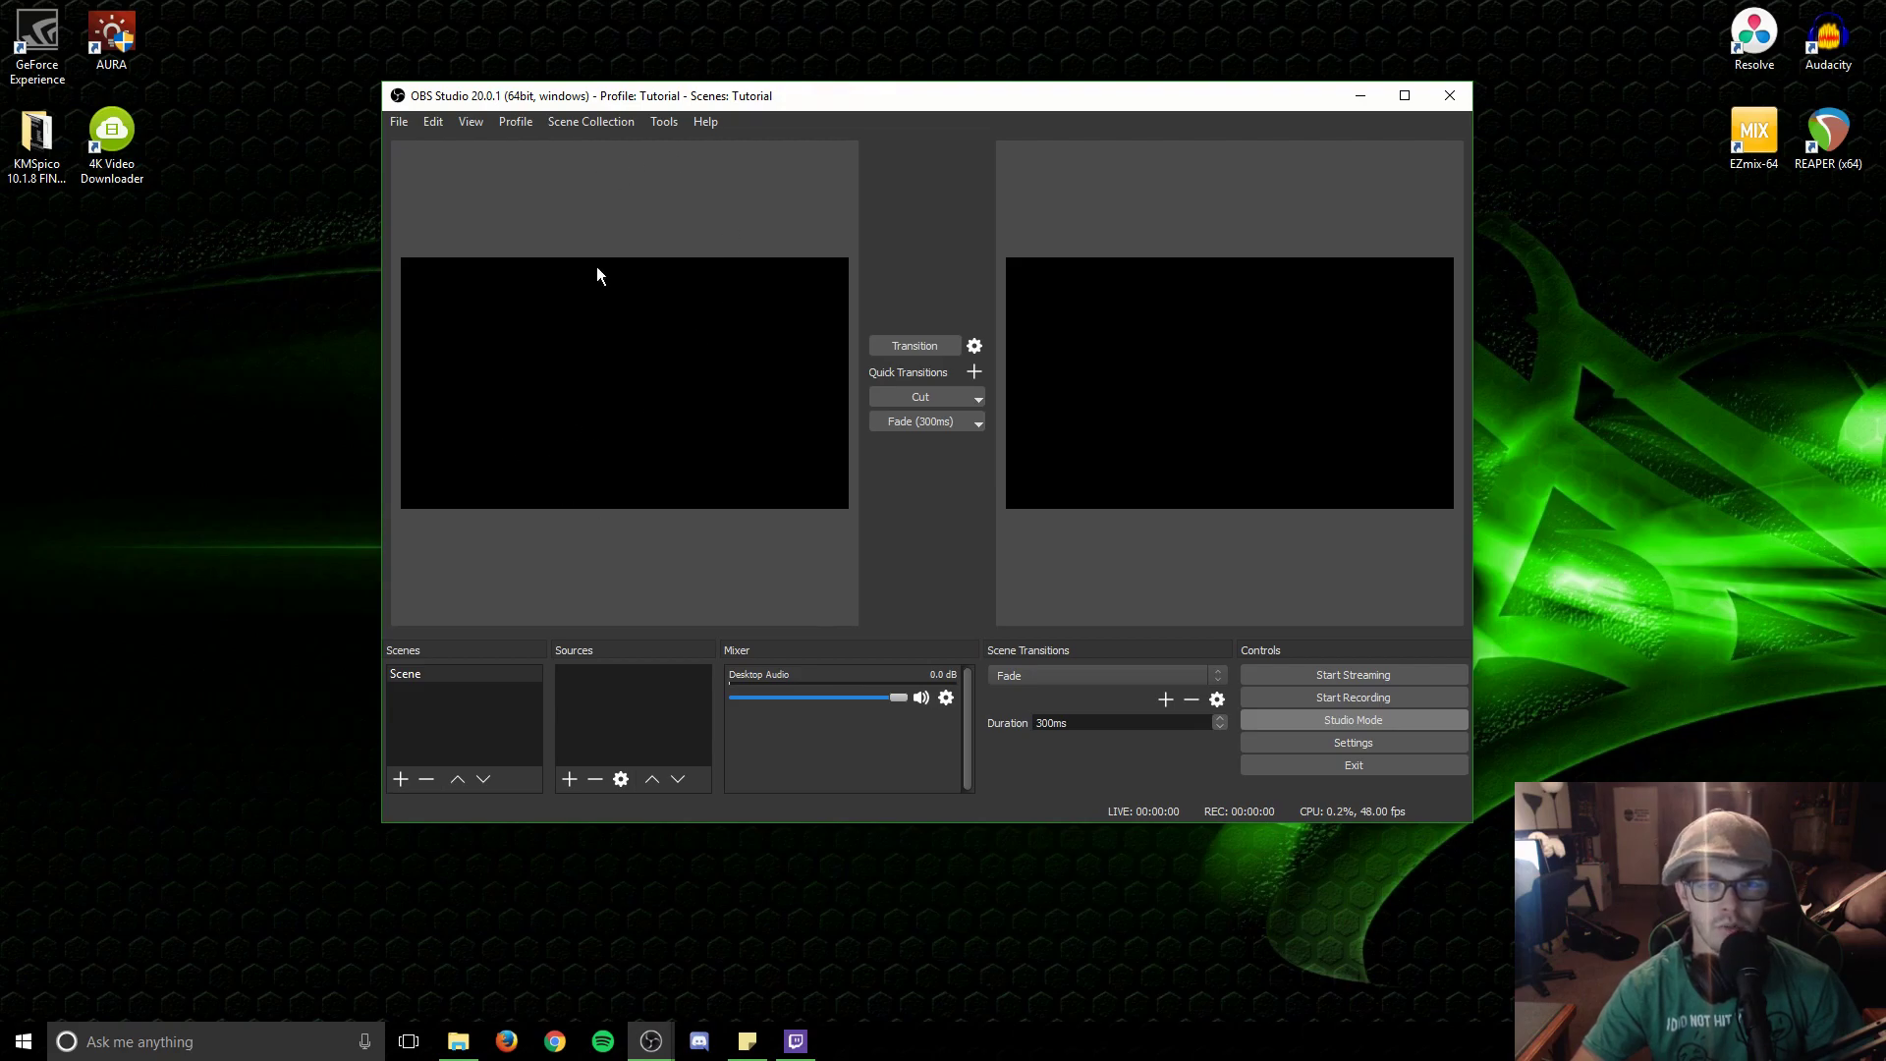
{"action": "left_click", "coordinate": [1352, 720]}
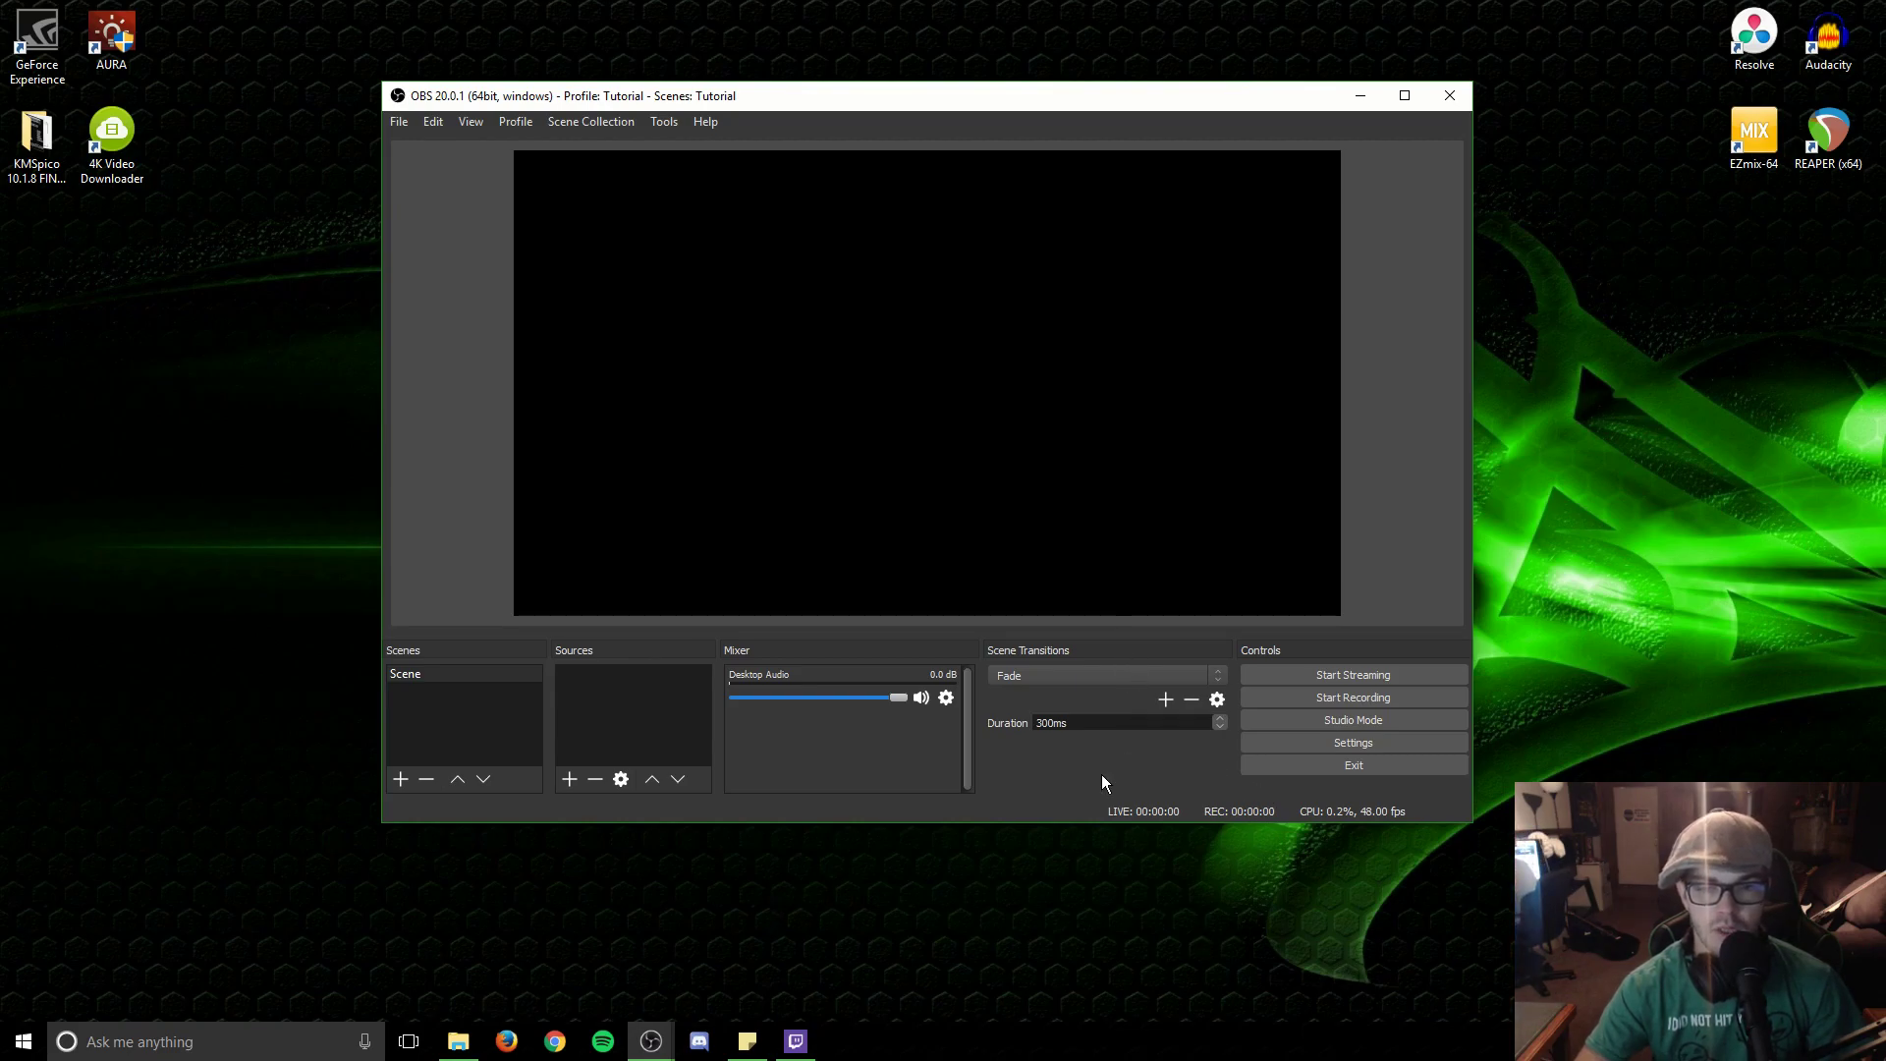
Step: Look at the available scene transitions and keep Fade selected
{"action": "left_click", "coordinate": [1108, 675]}
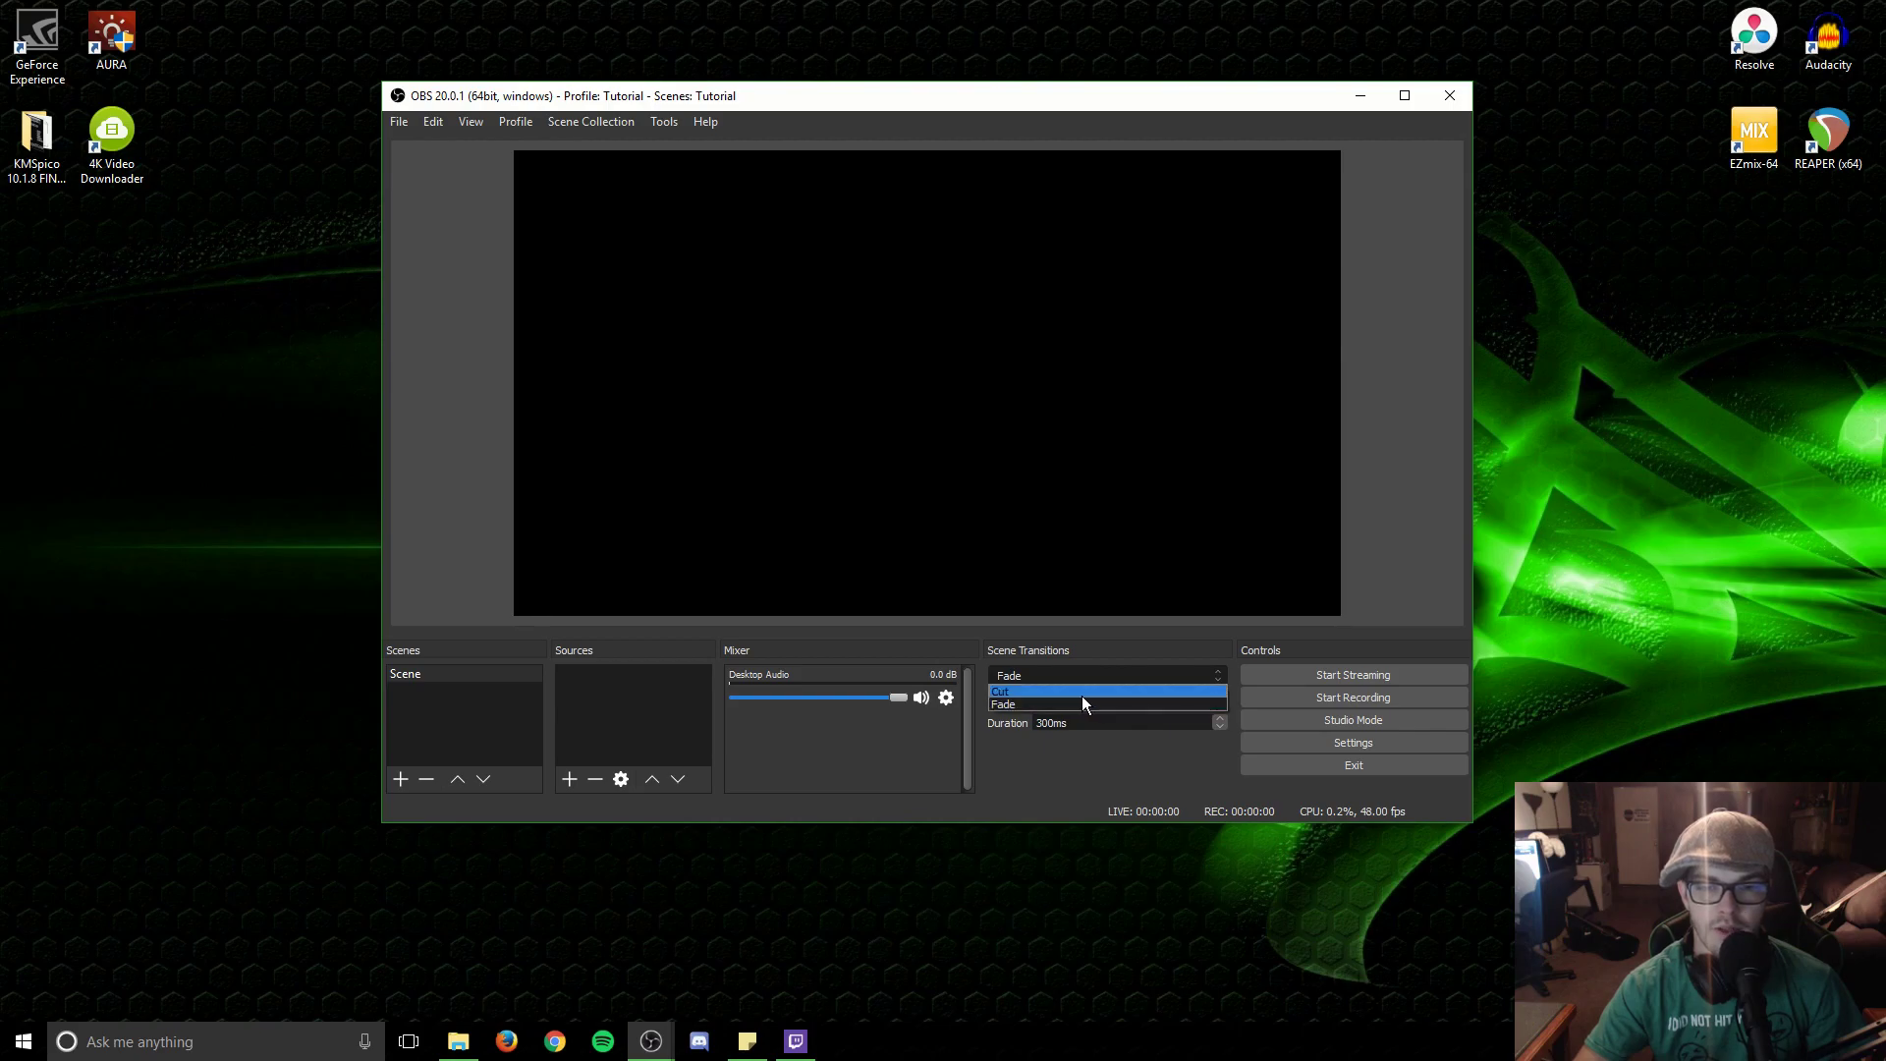
{"action": "left_click", "coordinate": [1081, 703]}
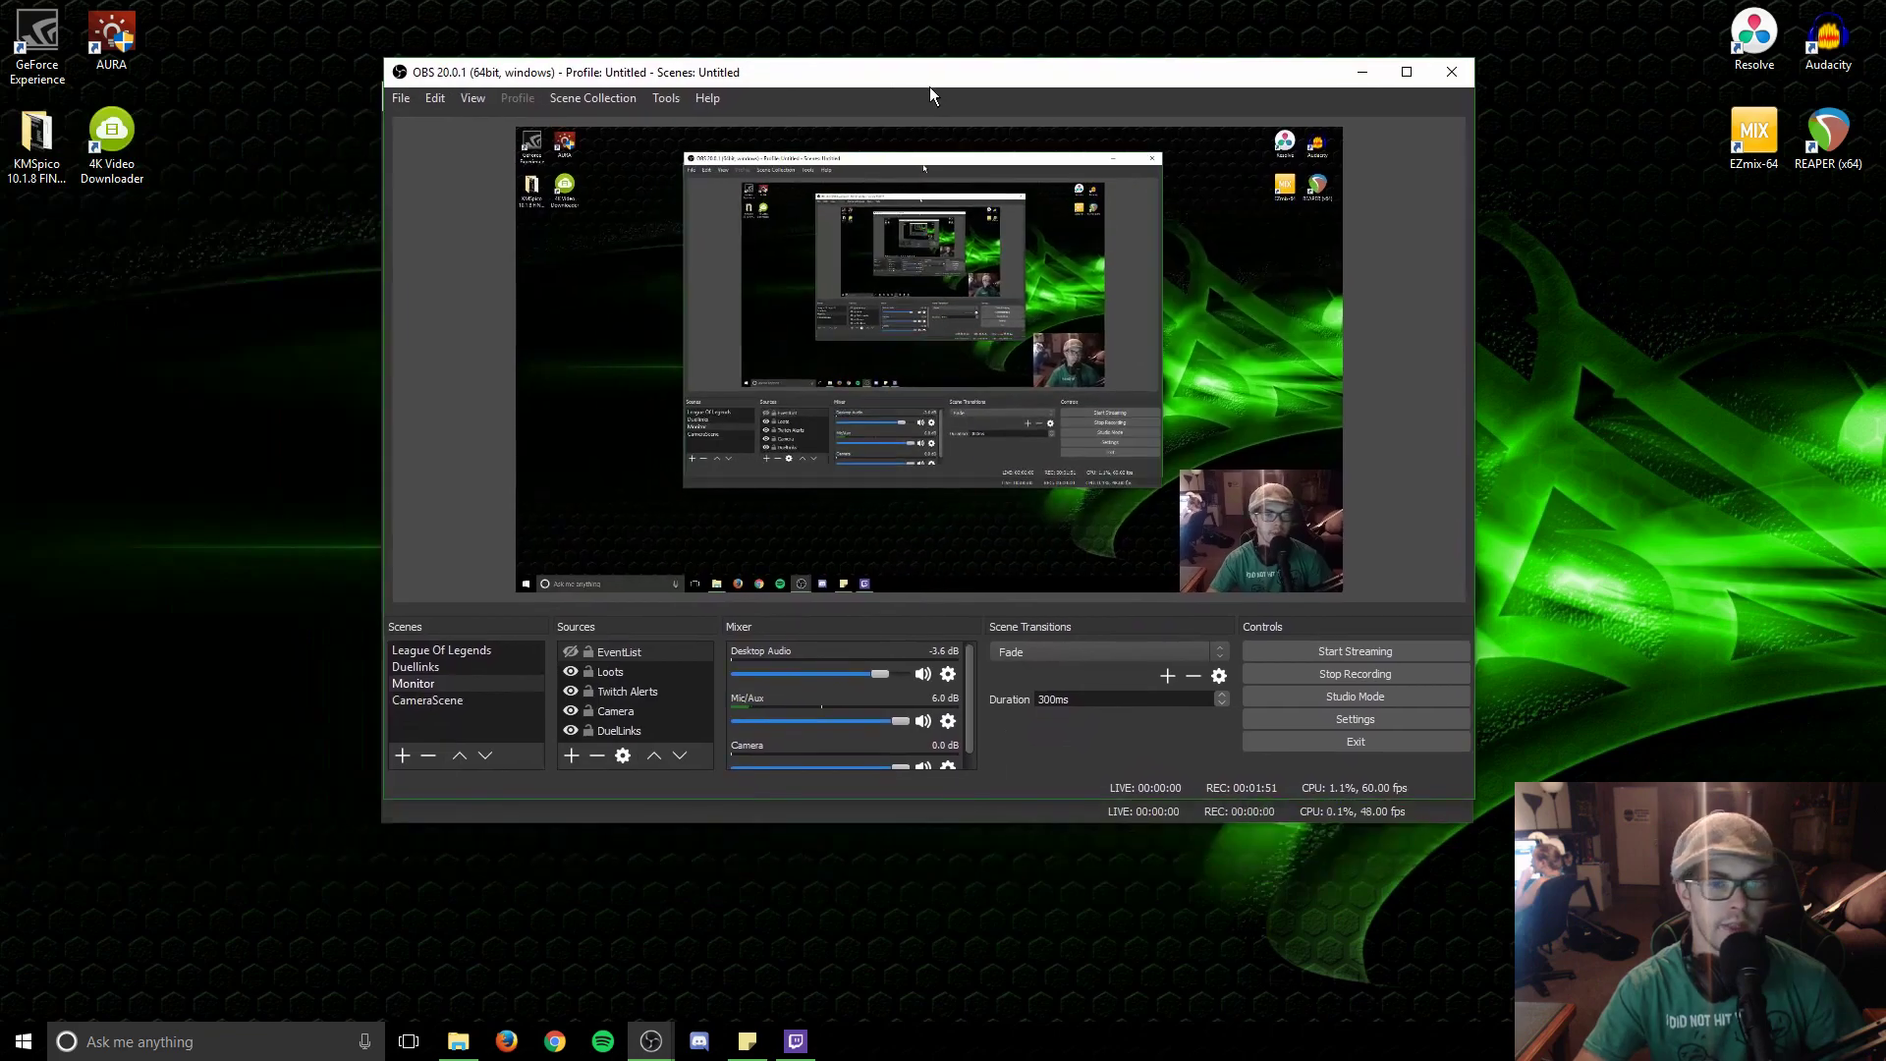
{"action": "left_click_drag", "start_coordinate": [929, 86], "coordinate": [921, 93]}
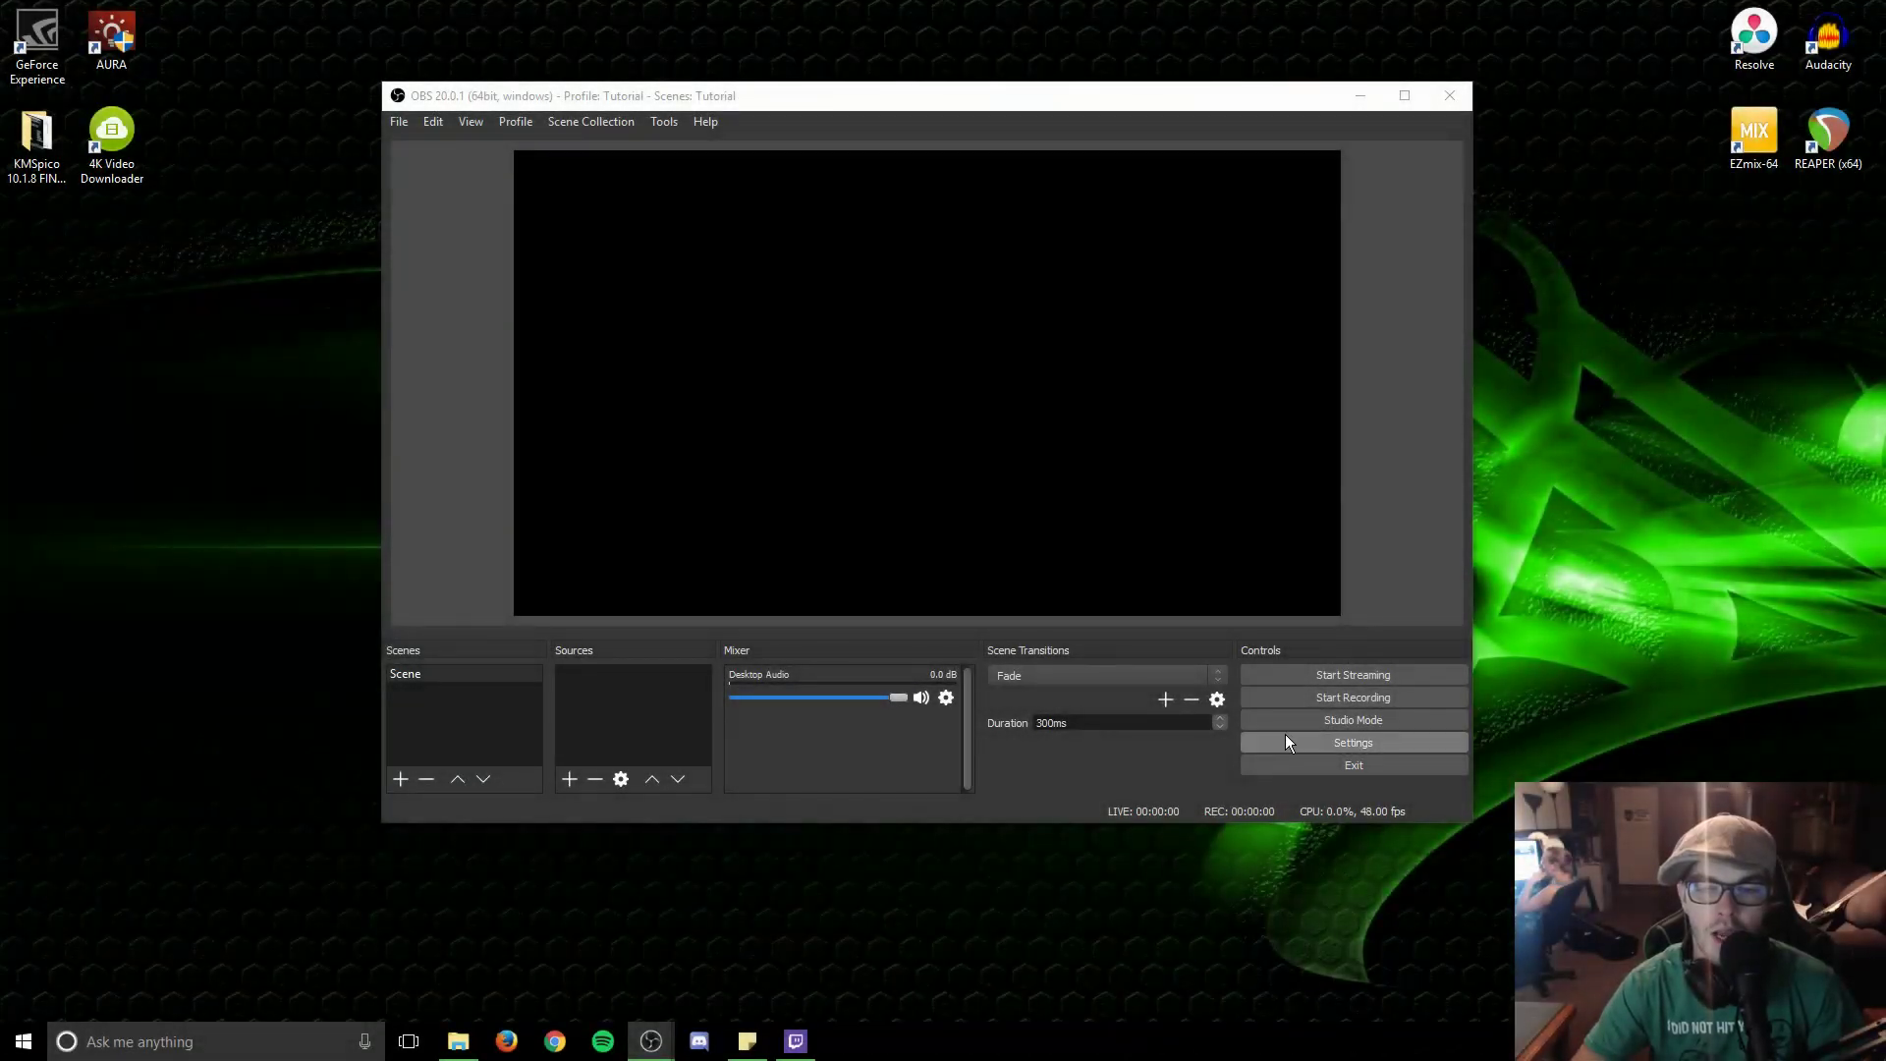
Step: Open the general settings, try the Default and Rachni themes, and set the theme back to Dark
{"action": "left_click", "coordinate": [1286, 742]}
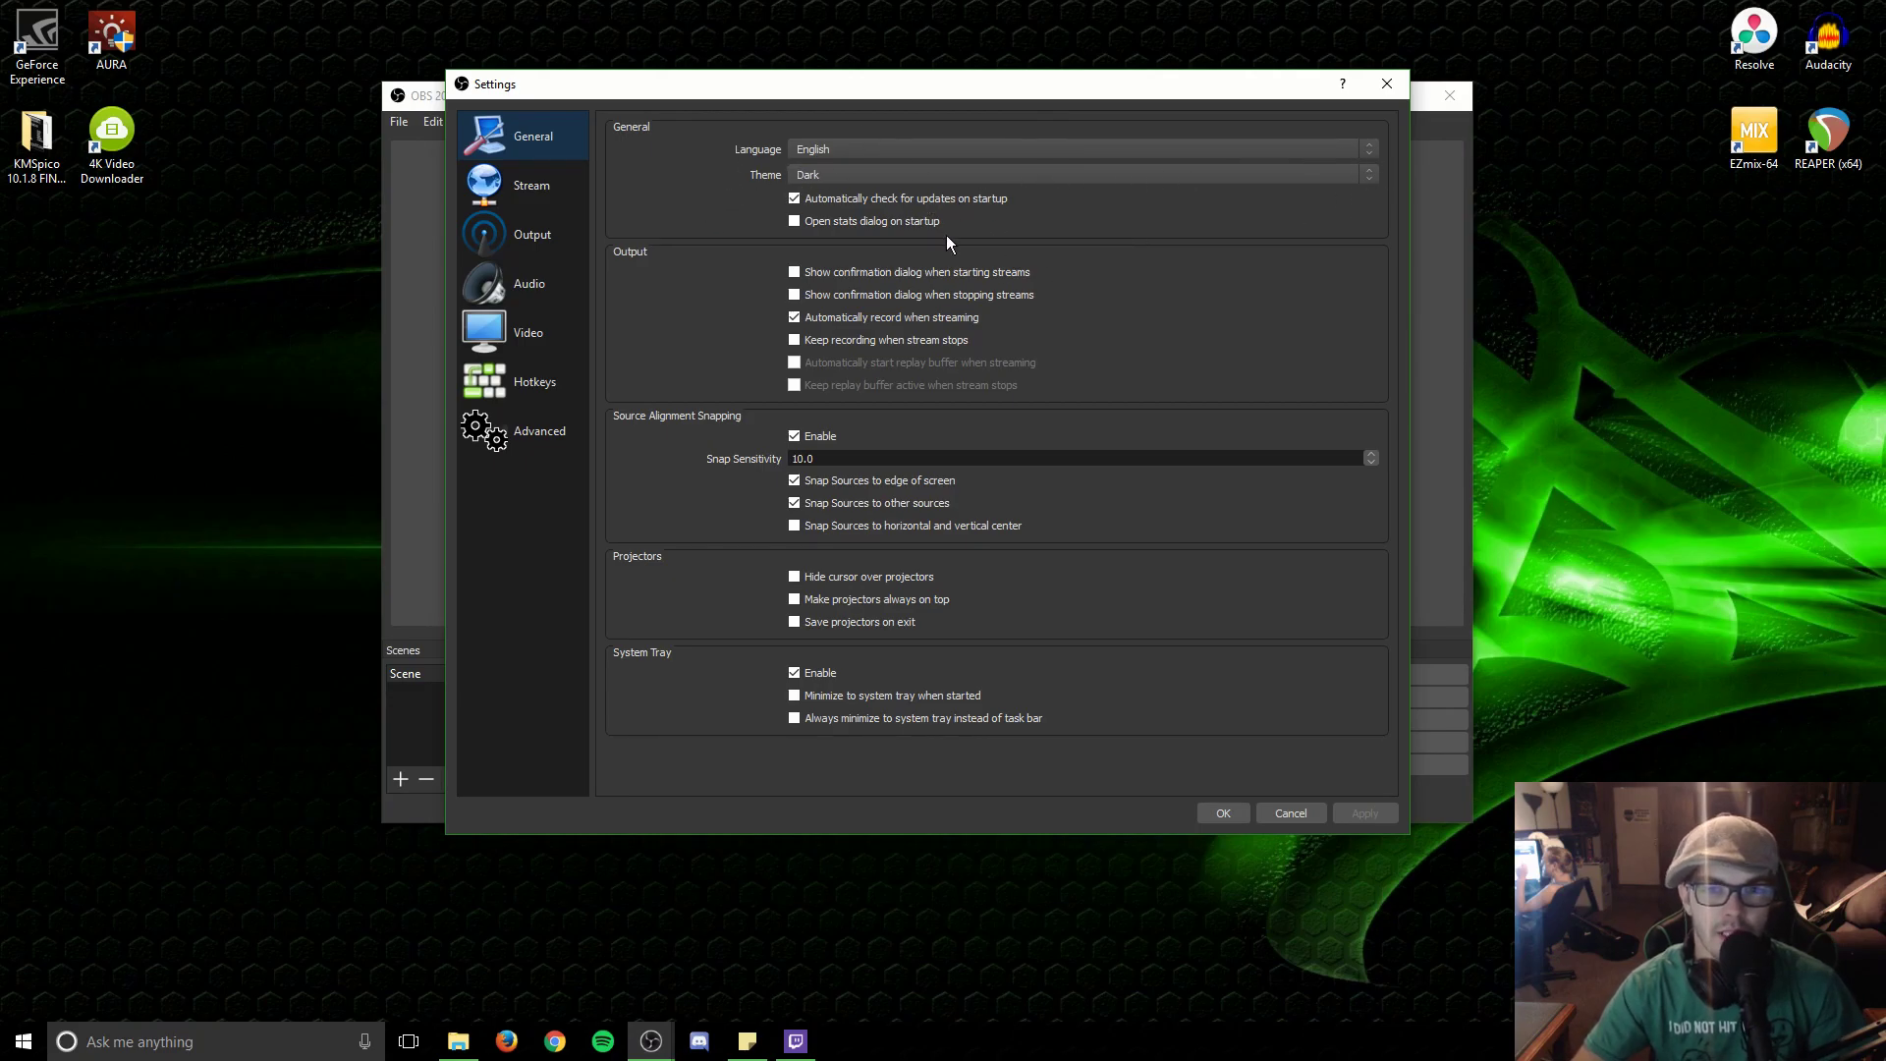
{"action": "left_click", "coordinate": [1178, 170]}
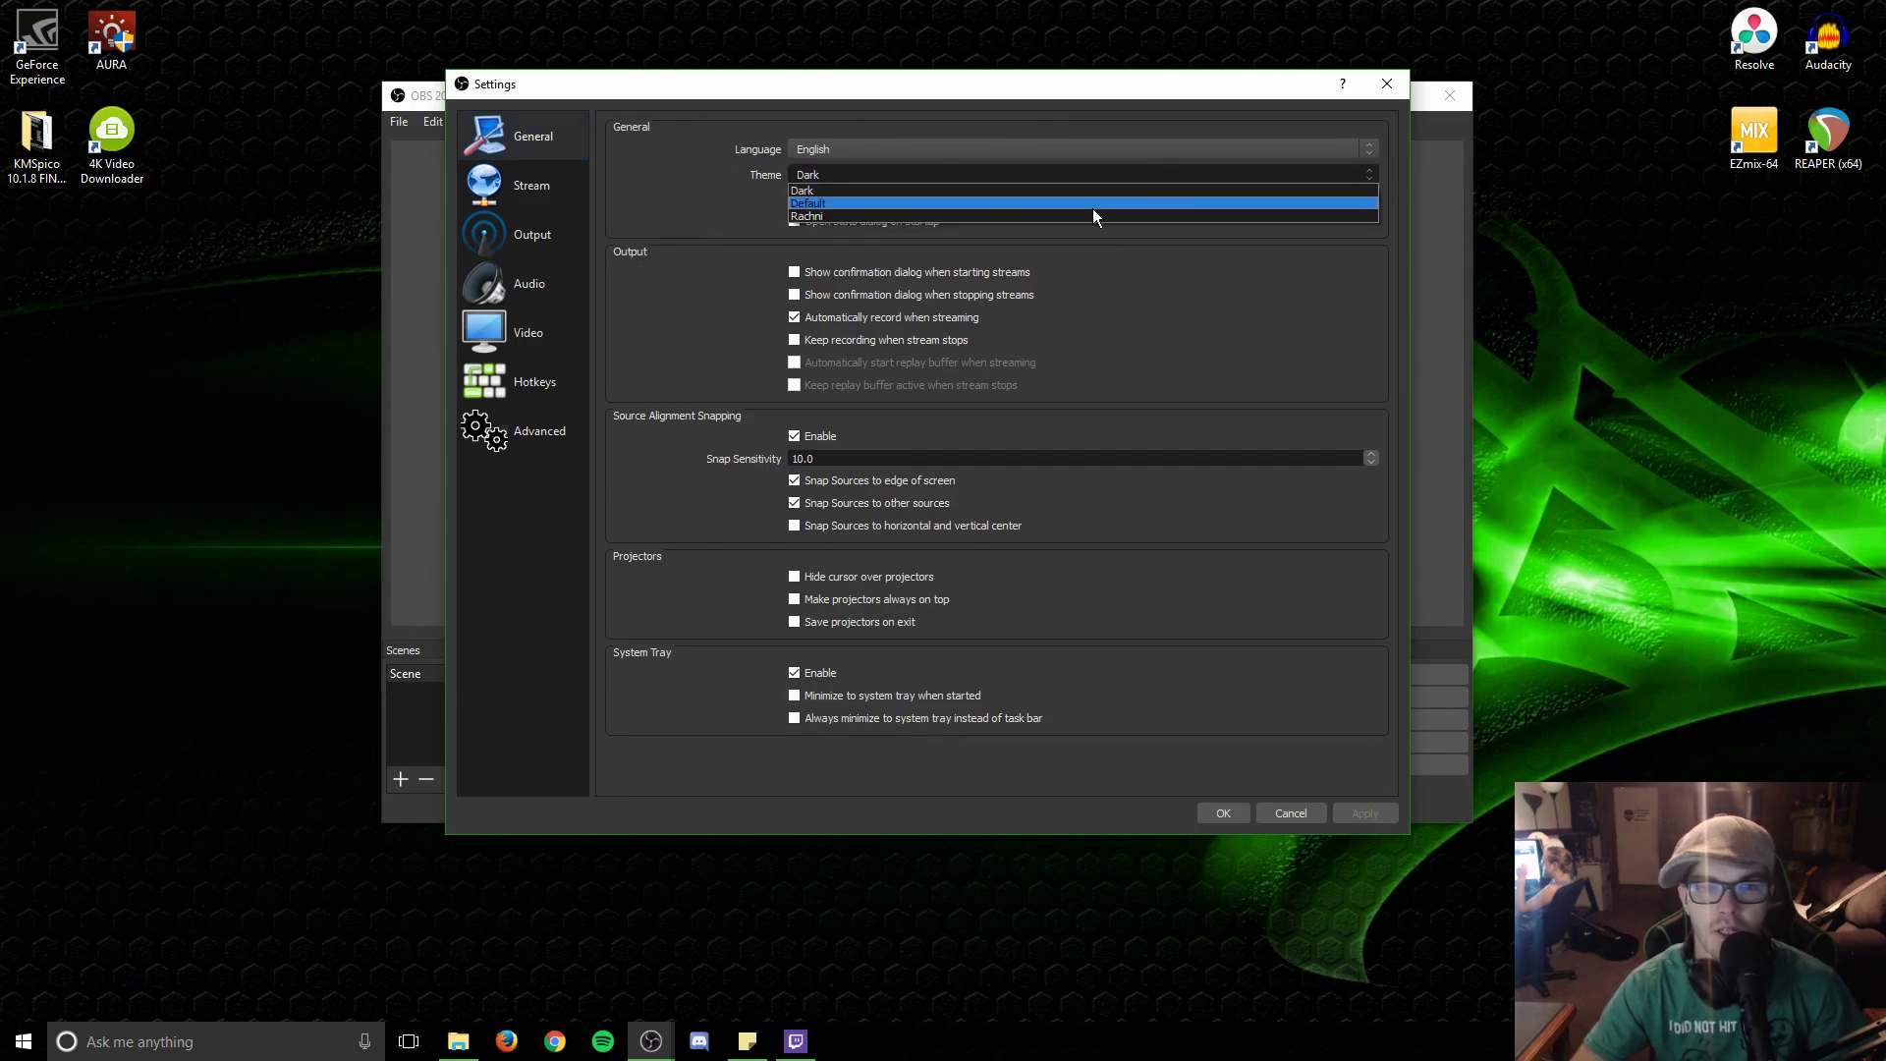
{"action": "left_click", "coordinate": [1034, 208]}
{"action": "left_click", "coordinate": [1002, 173]}
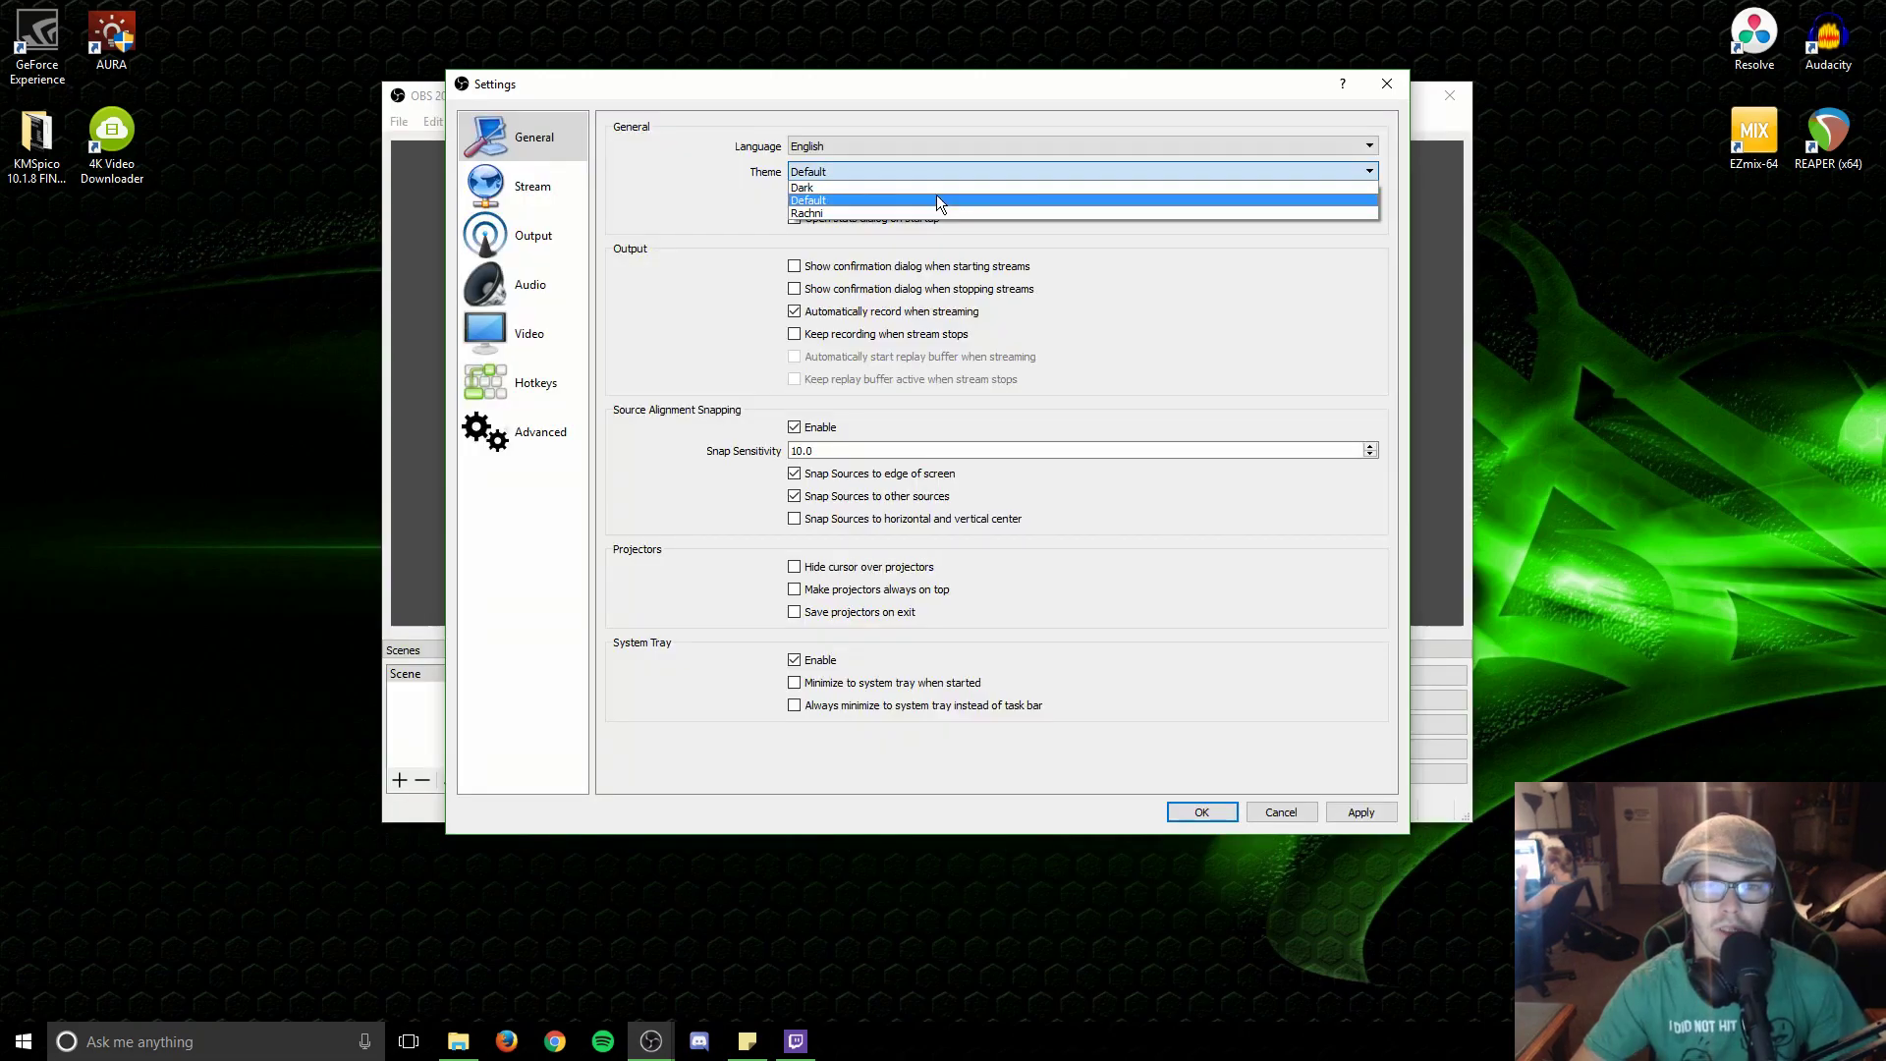
{"action": "left_click", "coordinate": [931, 216]}
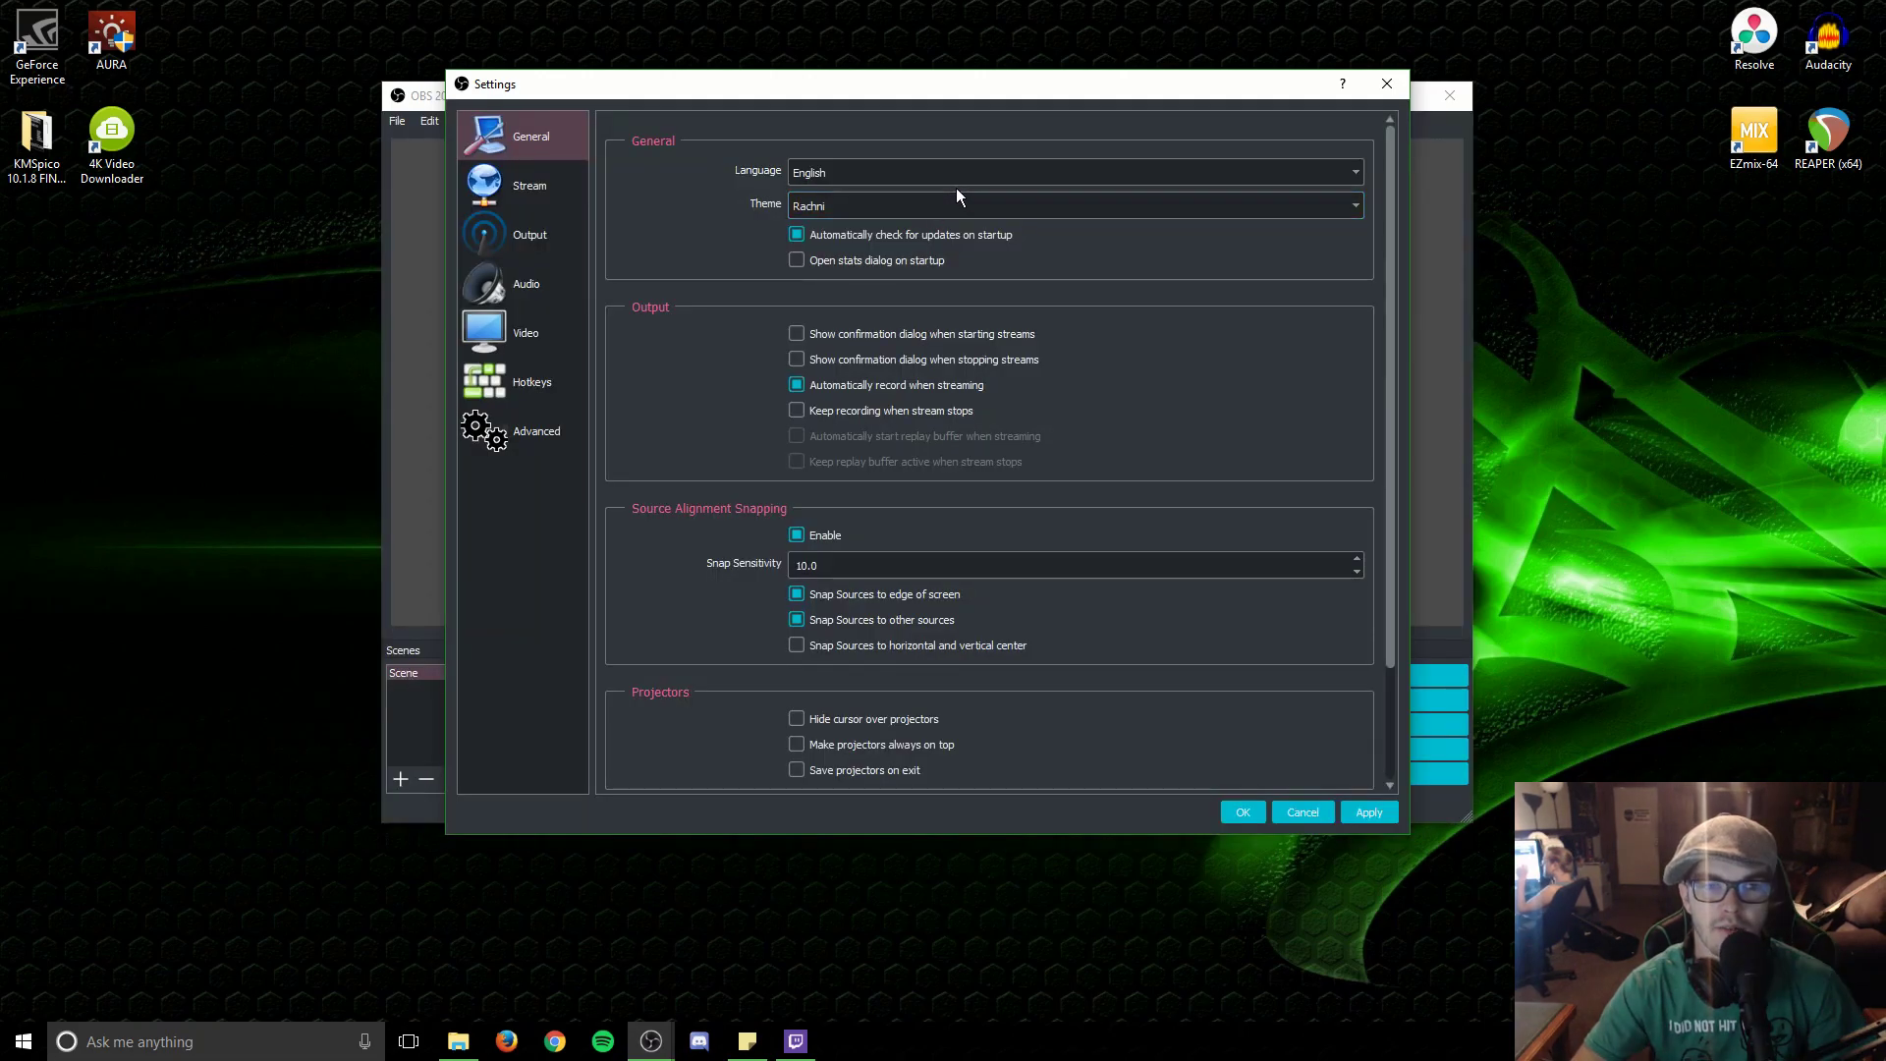
{"action": "left_click", "coordinate": [938, 206]}
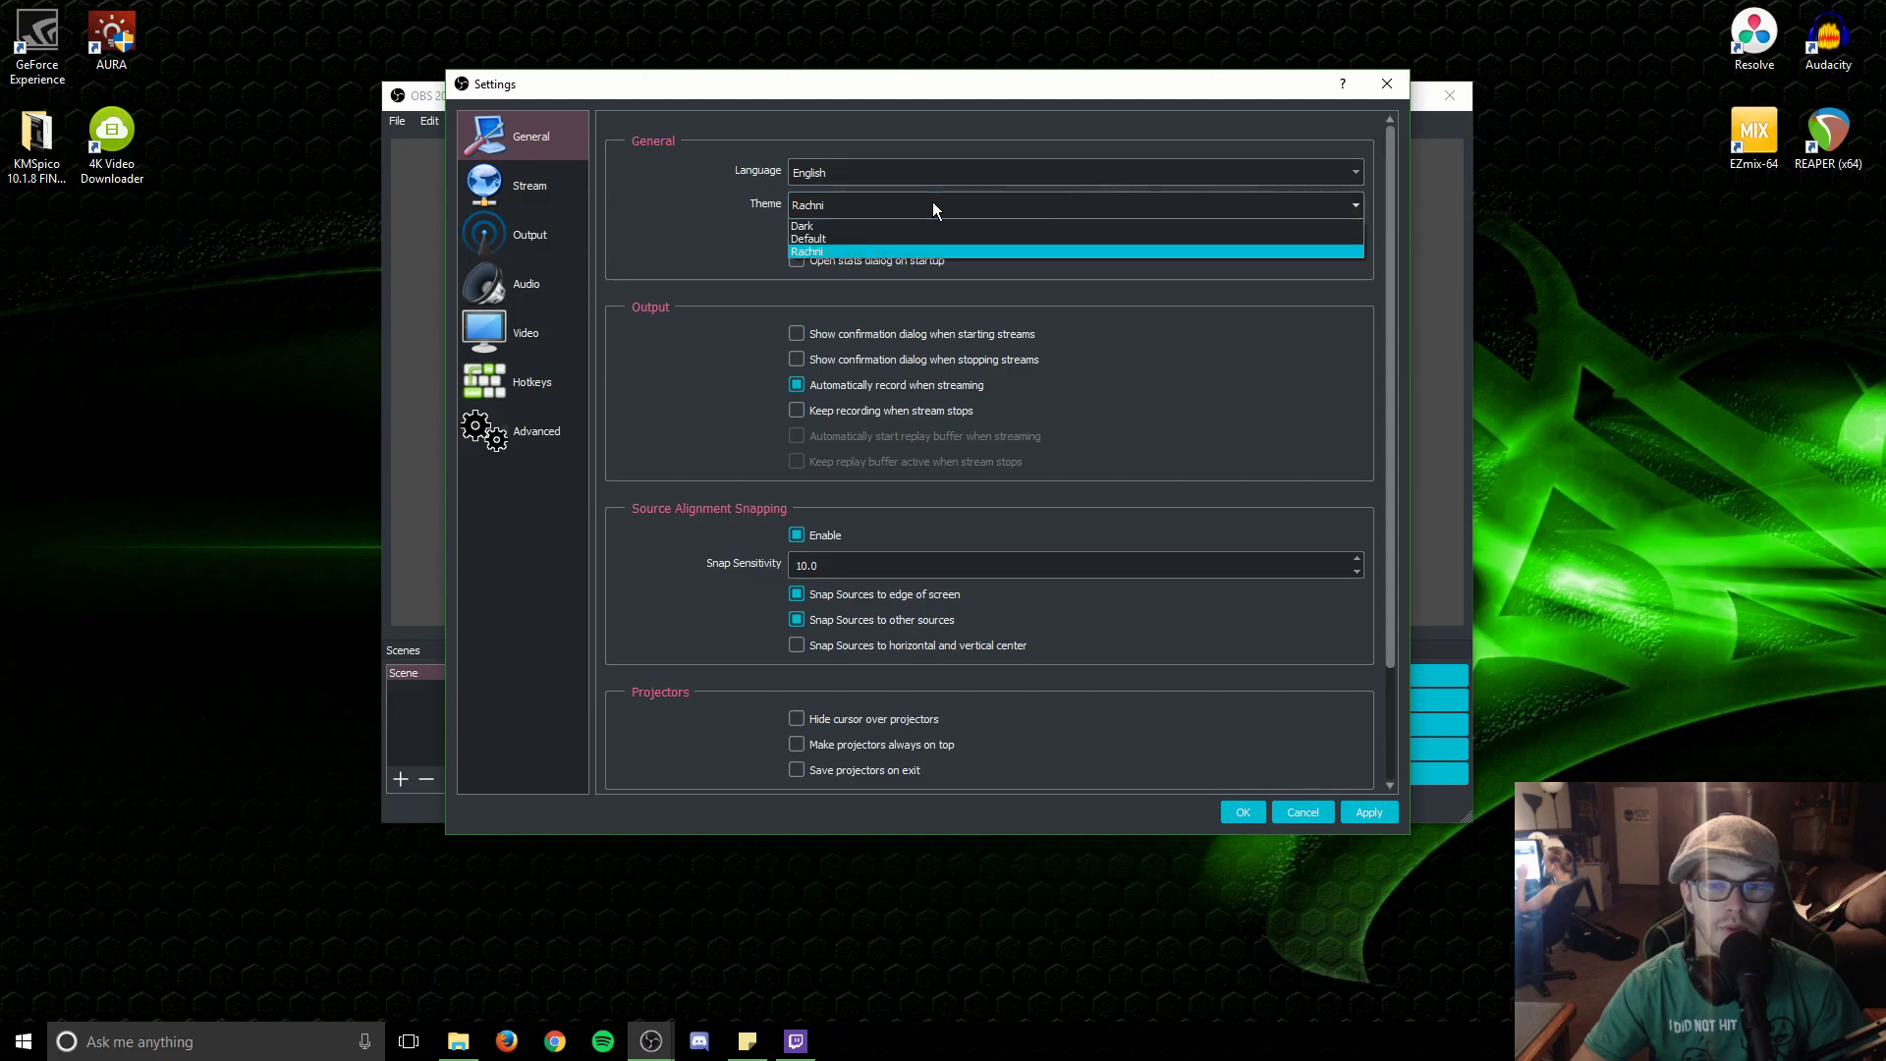
{"action": "left_click", "coordinate": [878, 227]}
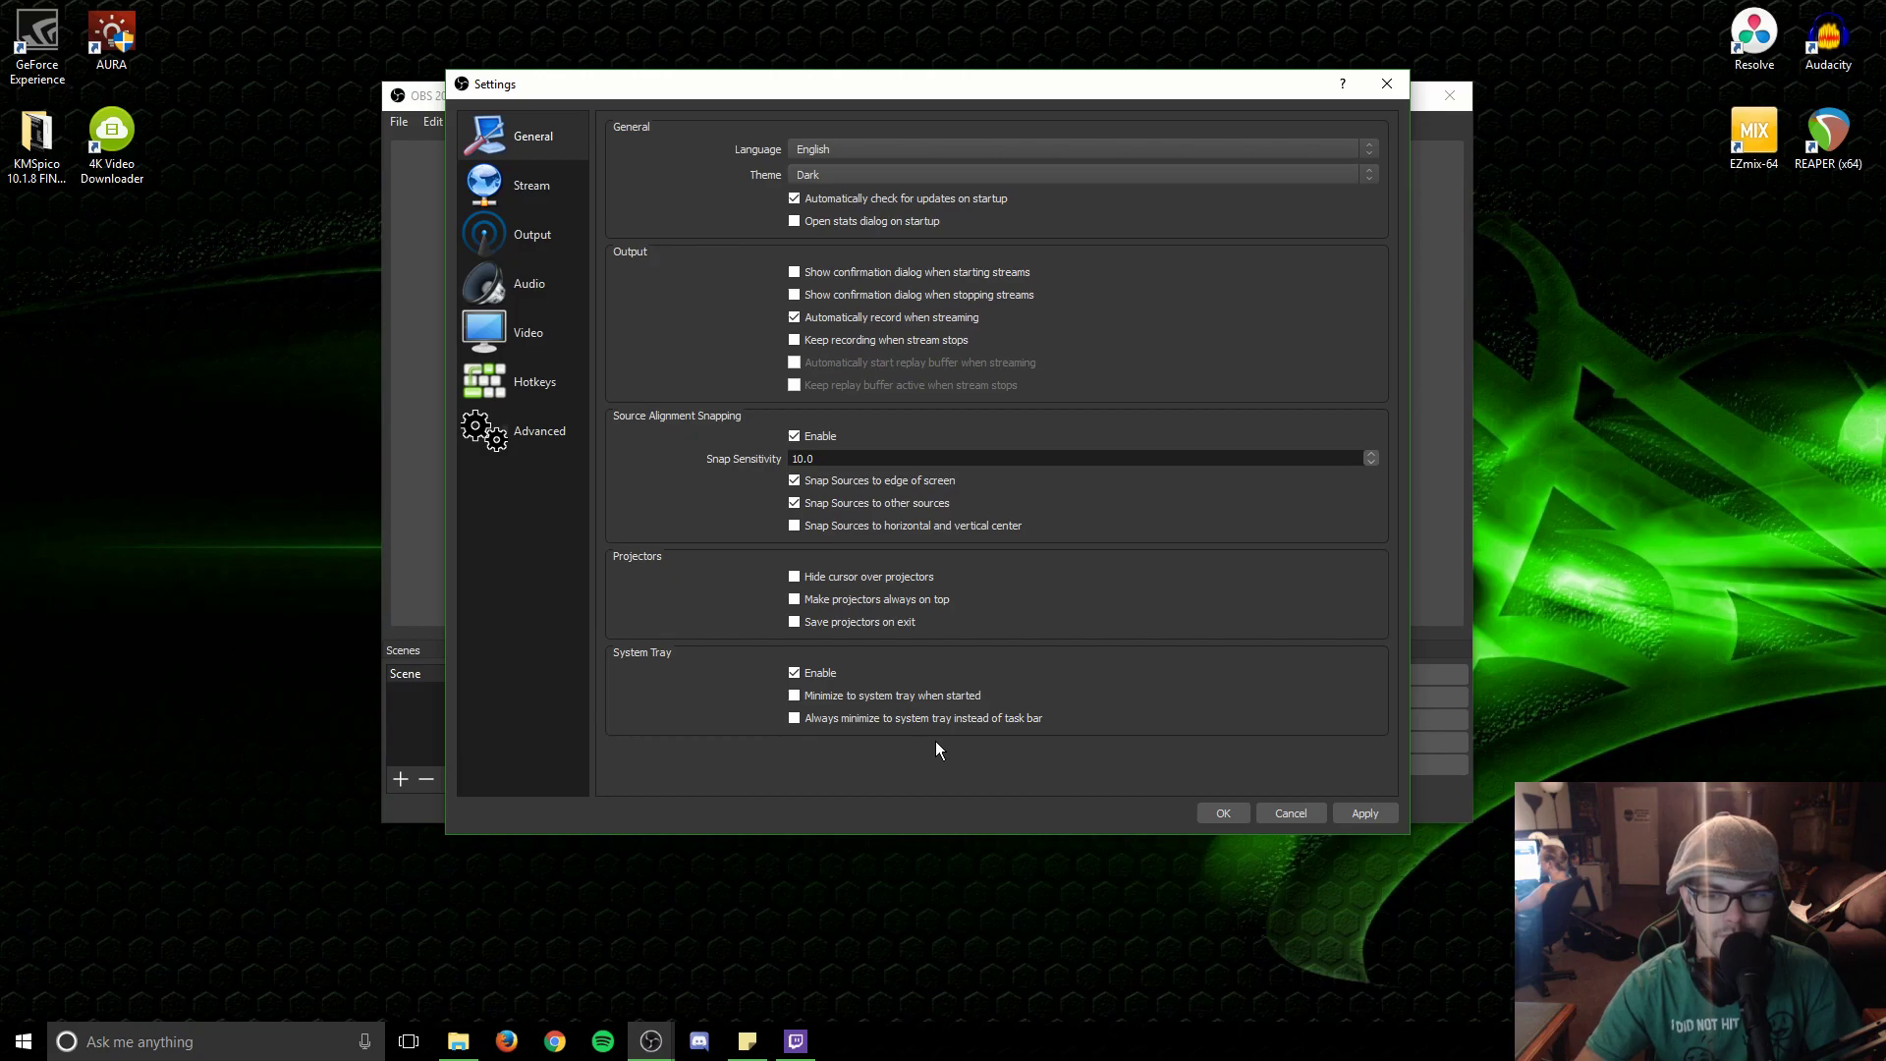
Step: In the stream settings, try the Custom Streaming Server type and set the stream type back to Streaming Services
{"action": "left_click", "coordinate": [550, 192]}
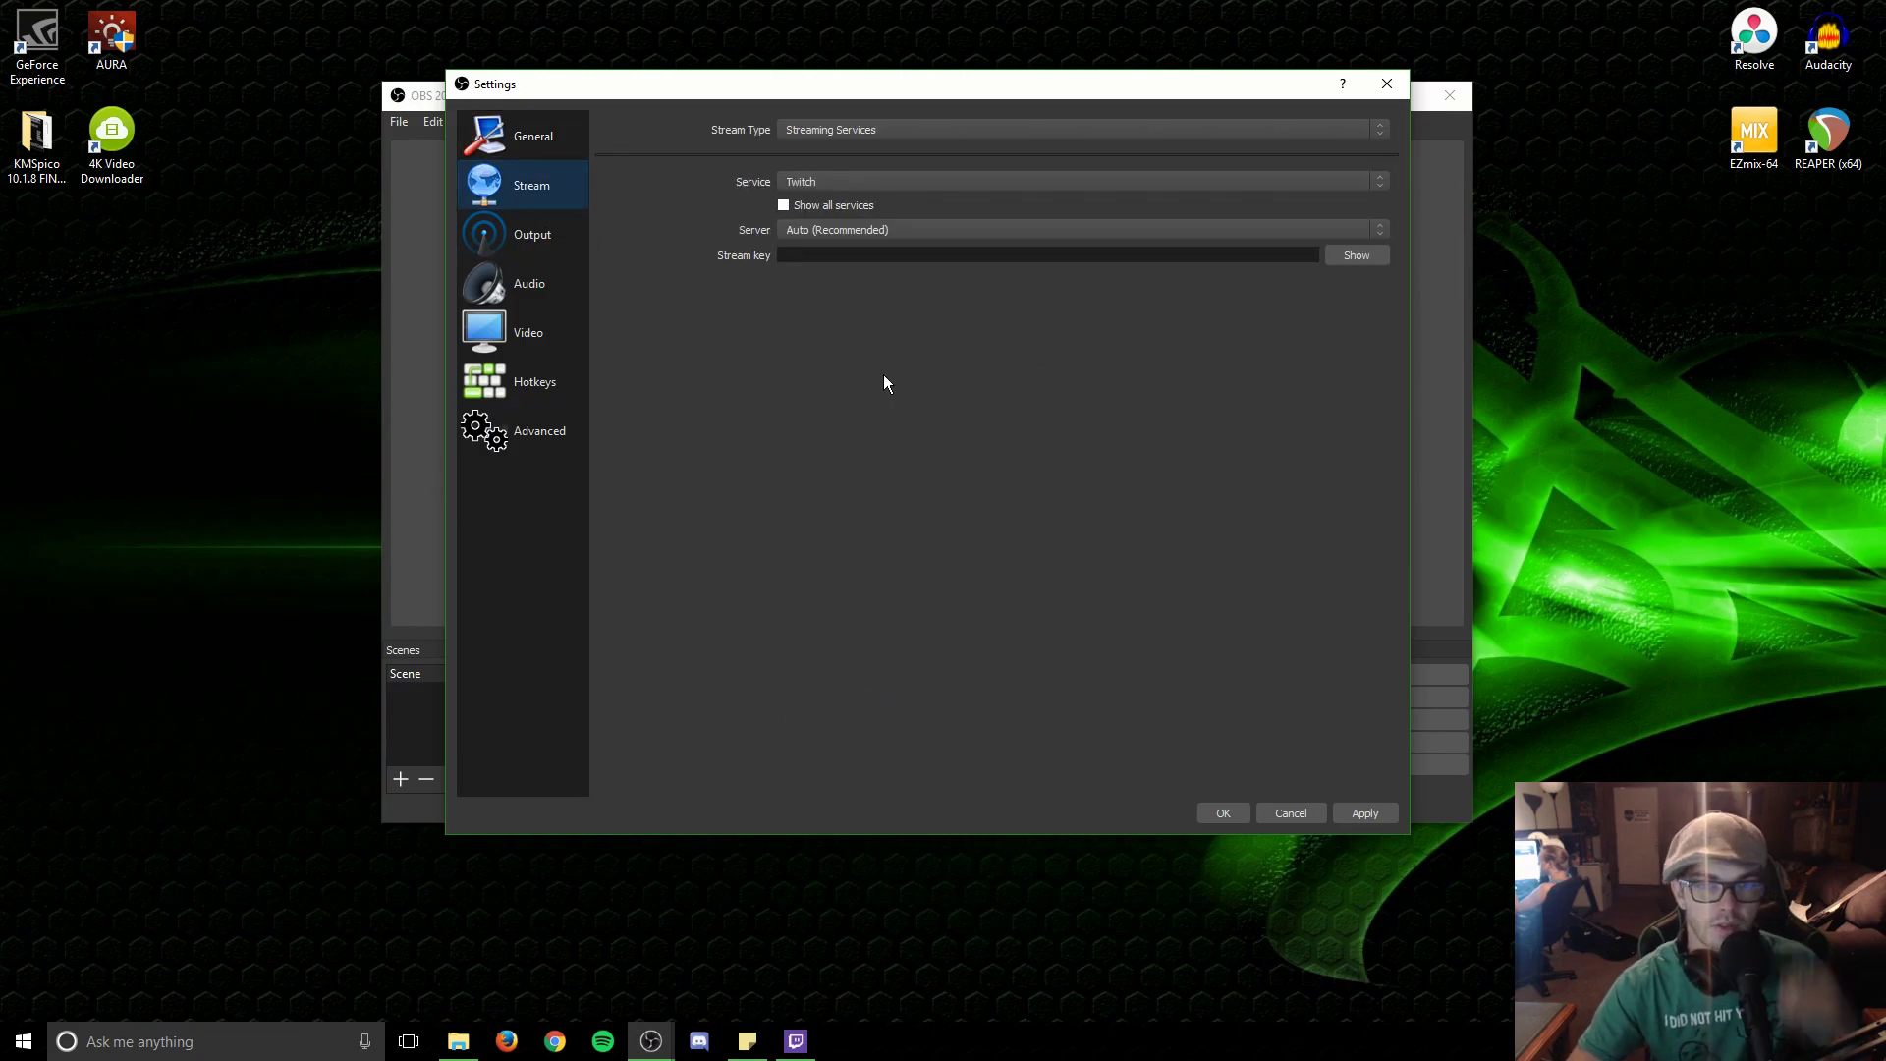
{"action": "left_click", "coordinate": [829, 132]}
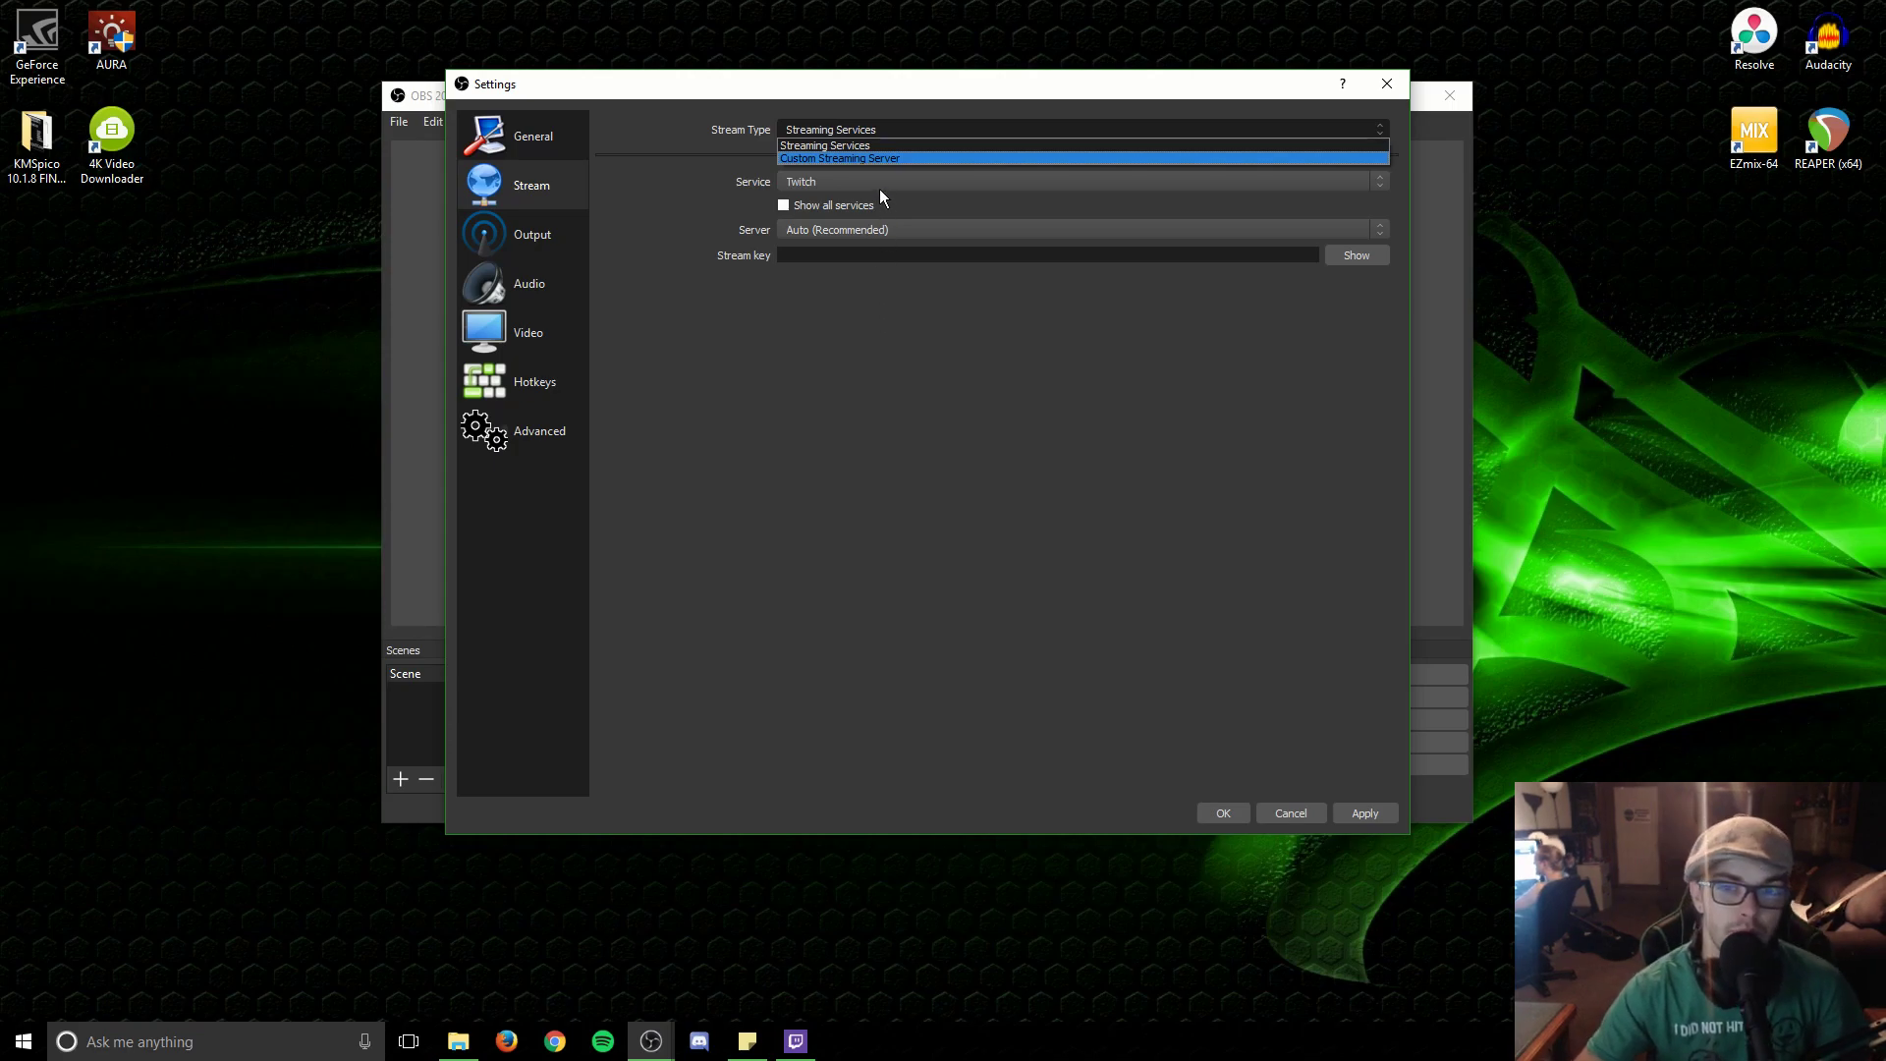
{"action": "left_click", "coordinate": [851, 159]}
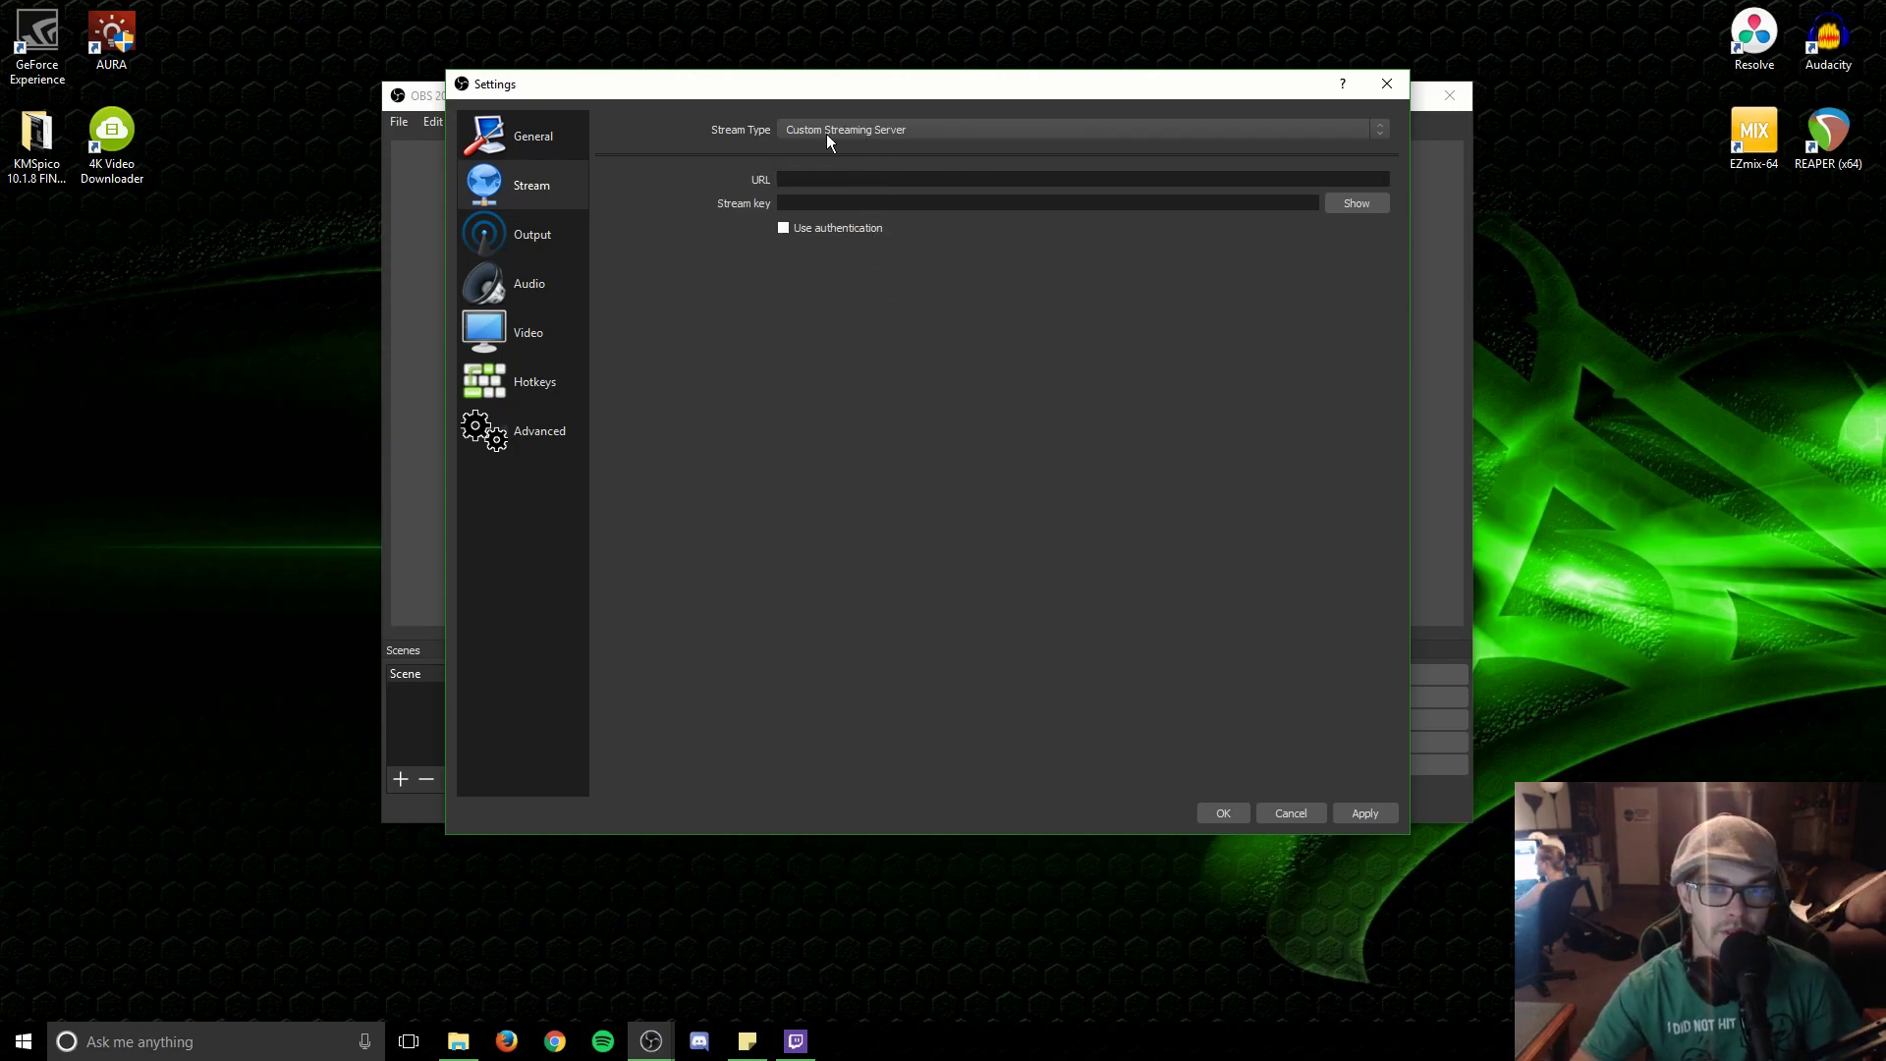
{"action": "left_click", "coordinate": [826, 133]}
{"action": "left_click", "coordinate": [821, 146]}
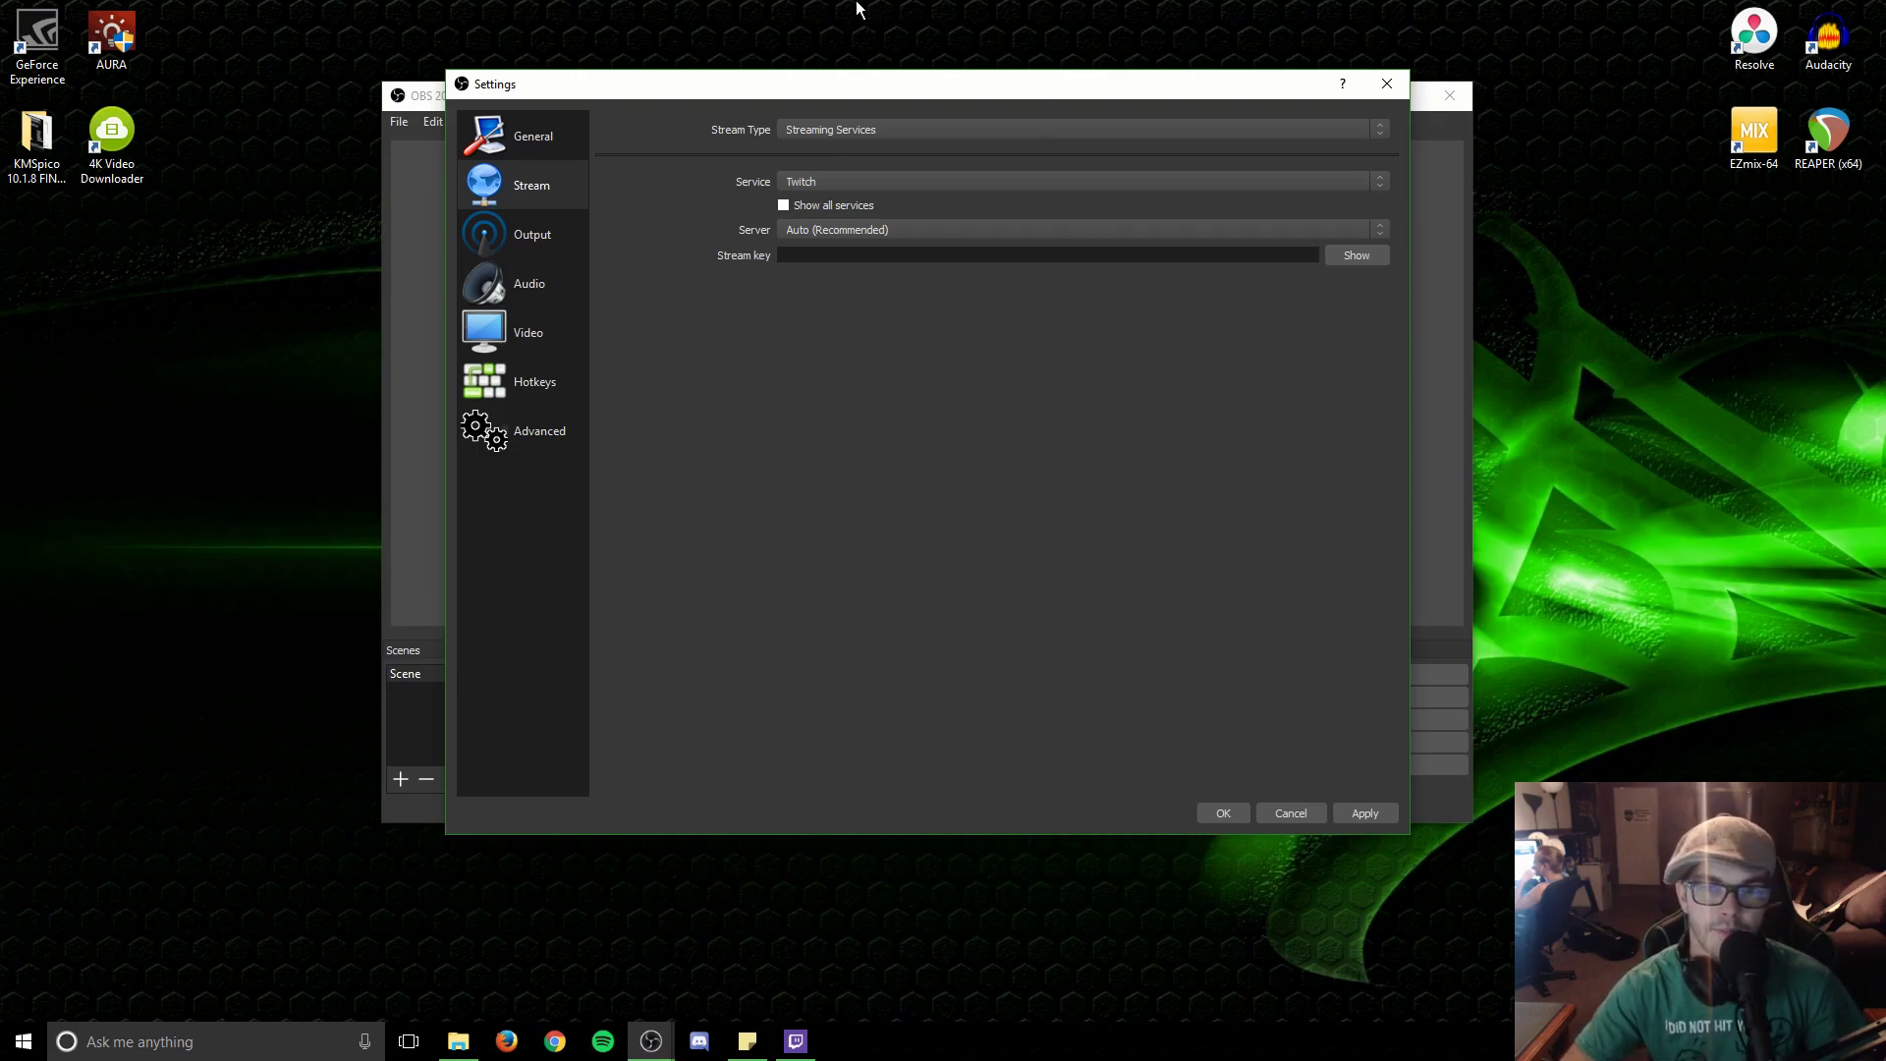
Step: Choose Twitch as the streaming service with the US East: Chicago server, and apply the stream settings
{"action": "left_click", "coordinate": [901, 183]}
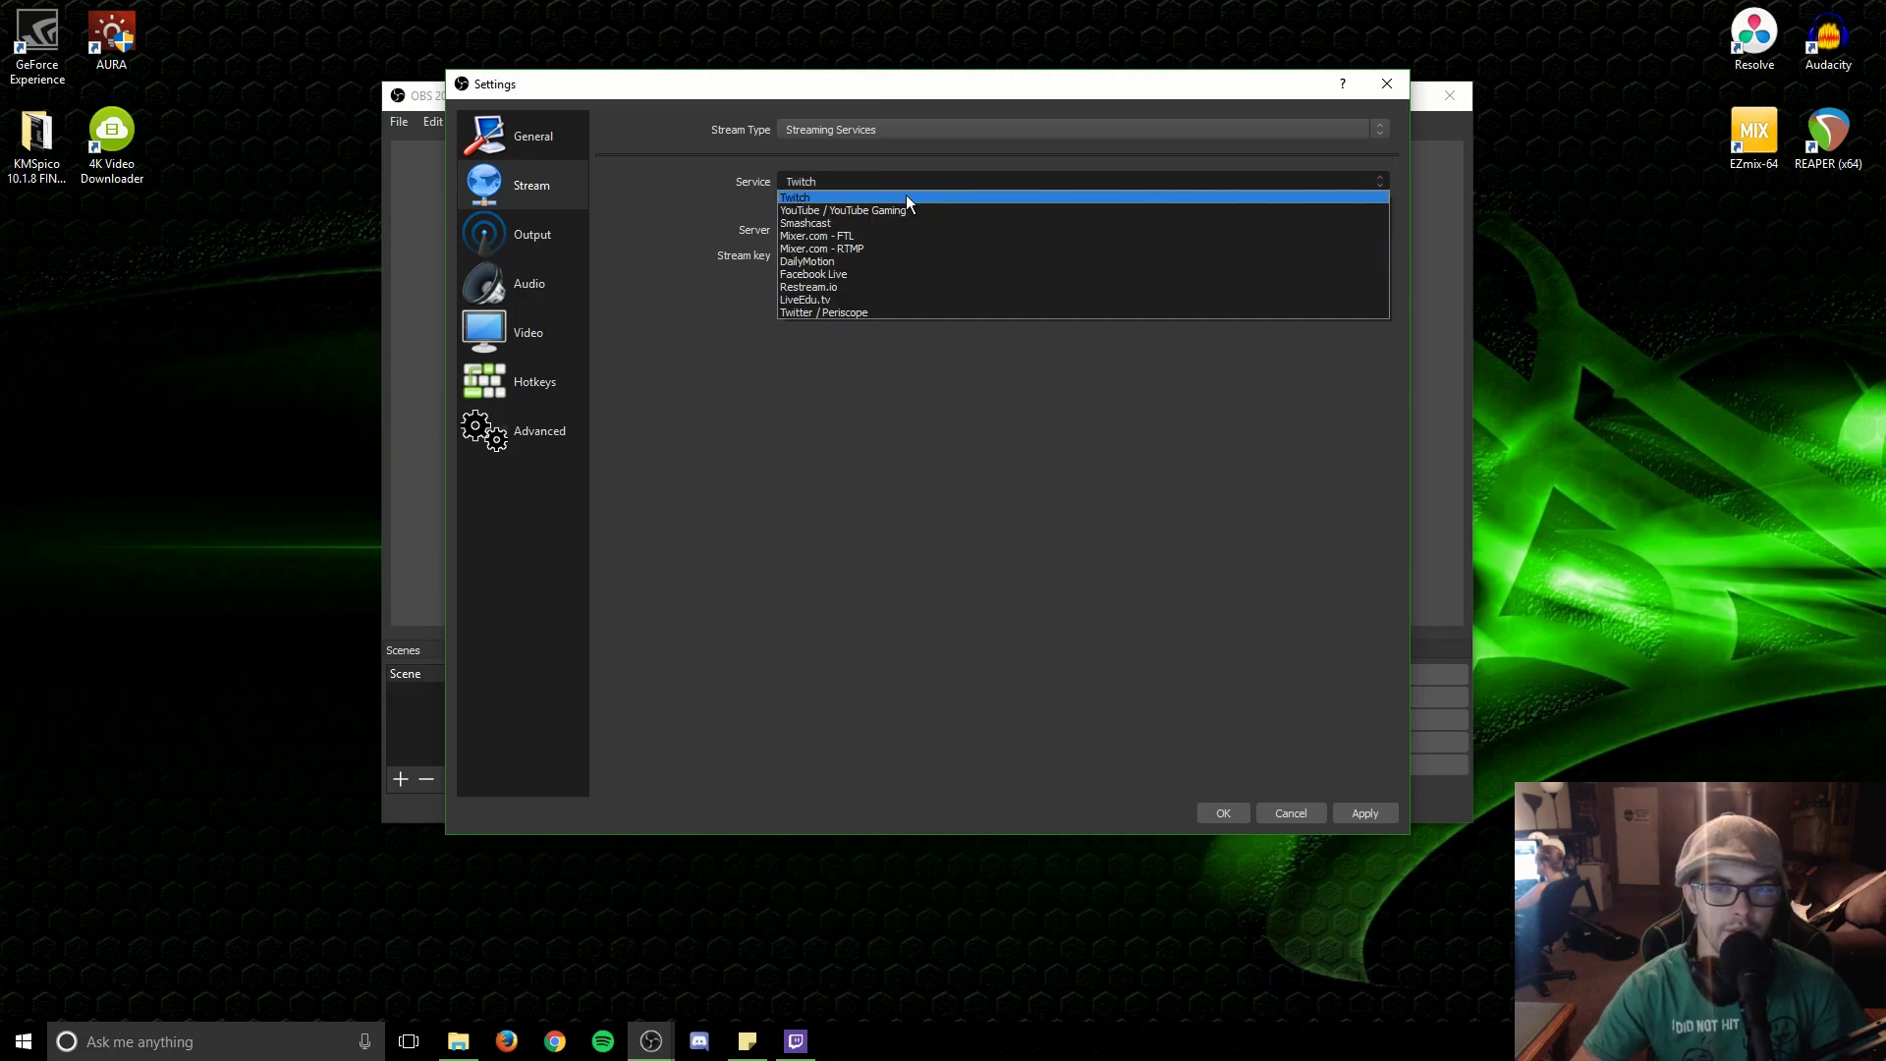
{"action": "left_click", "coordinate": [905, 196]}
{"action": "left_click", "coordinate": [834, 231]}
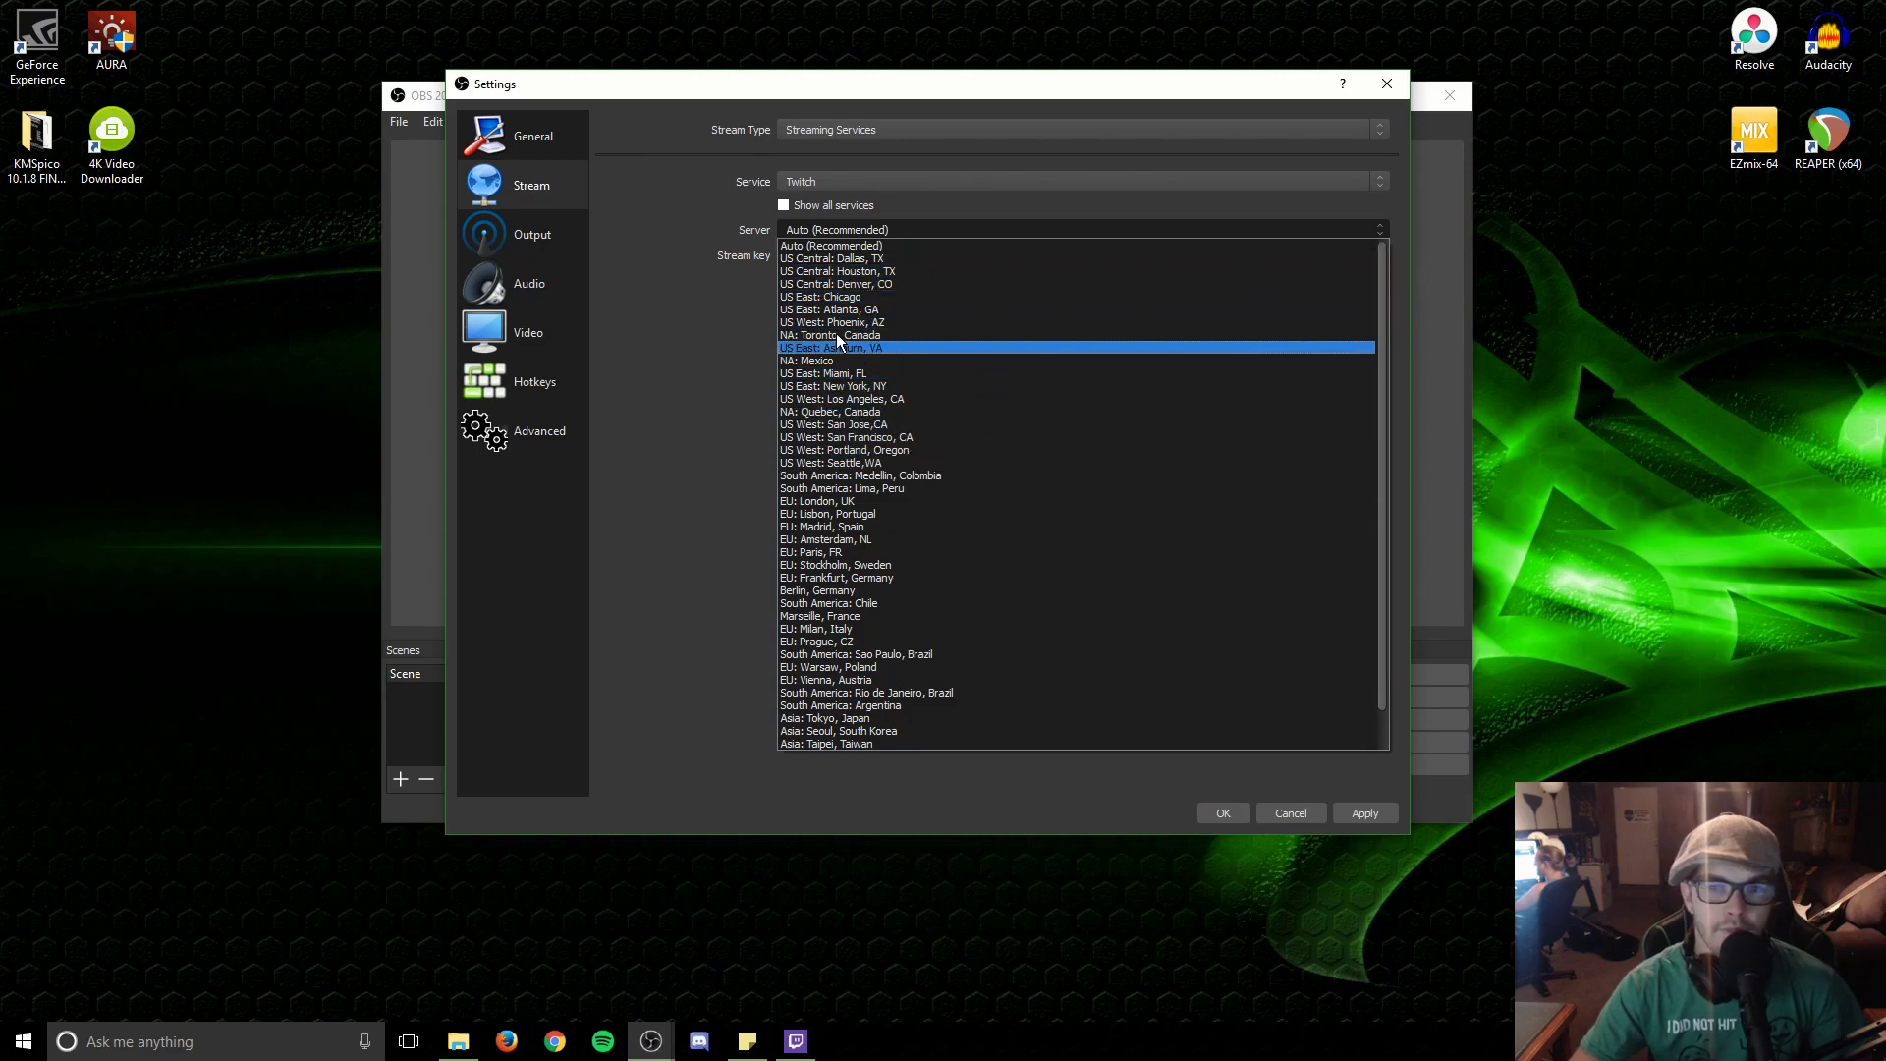
{"action": "left_click", "coordinate": [870, 297]}
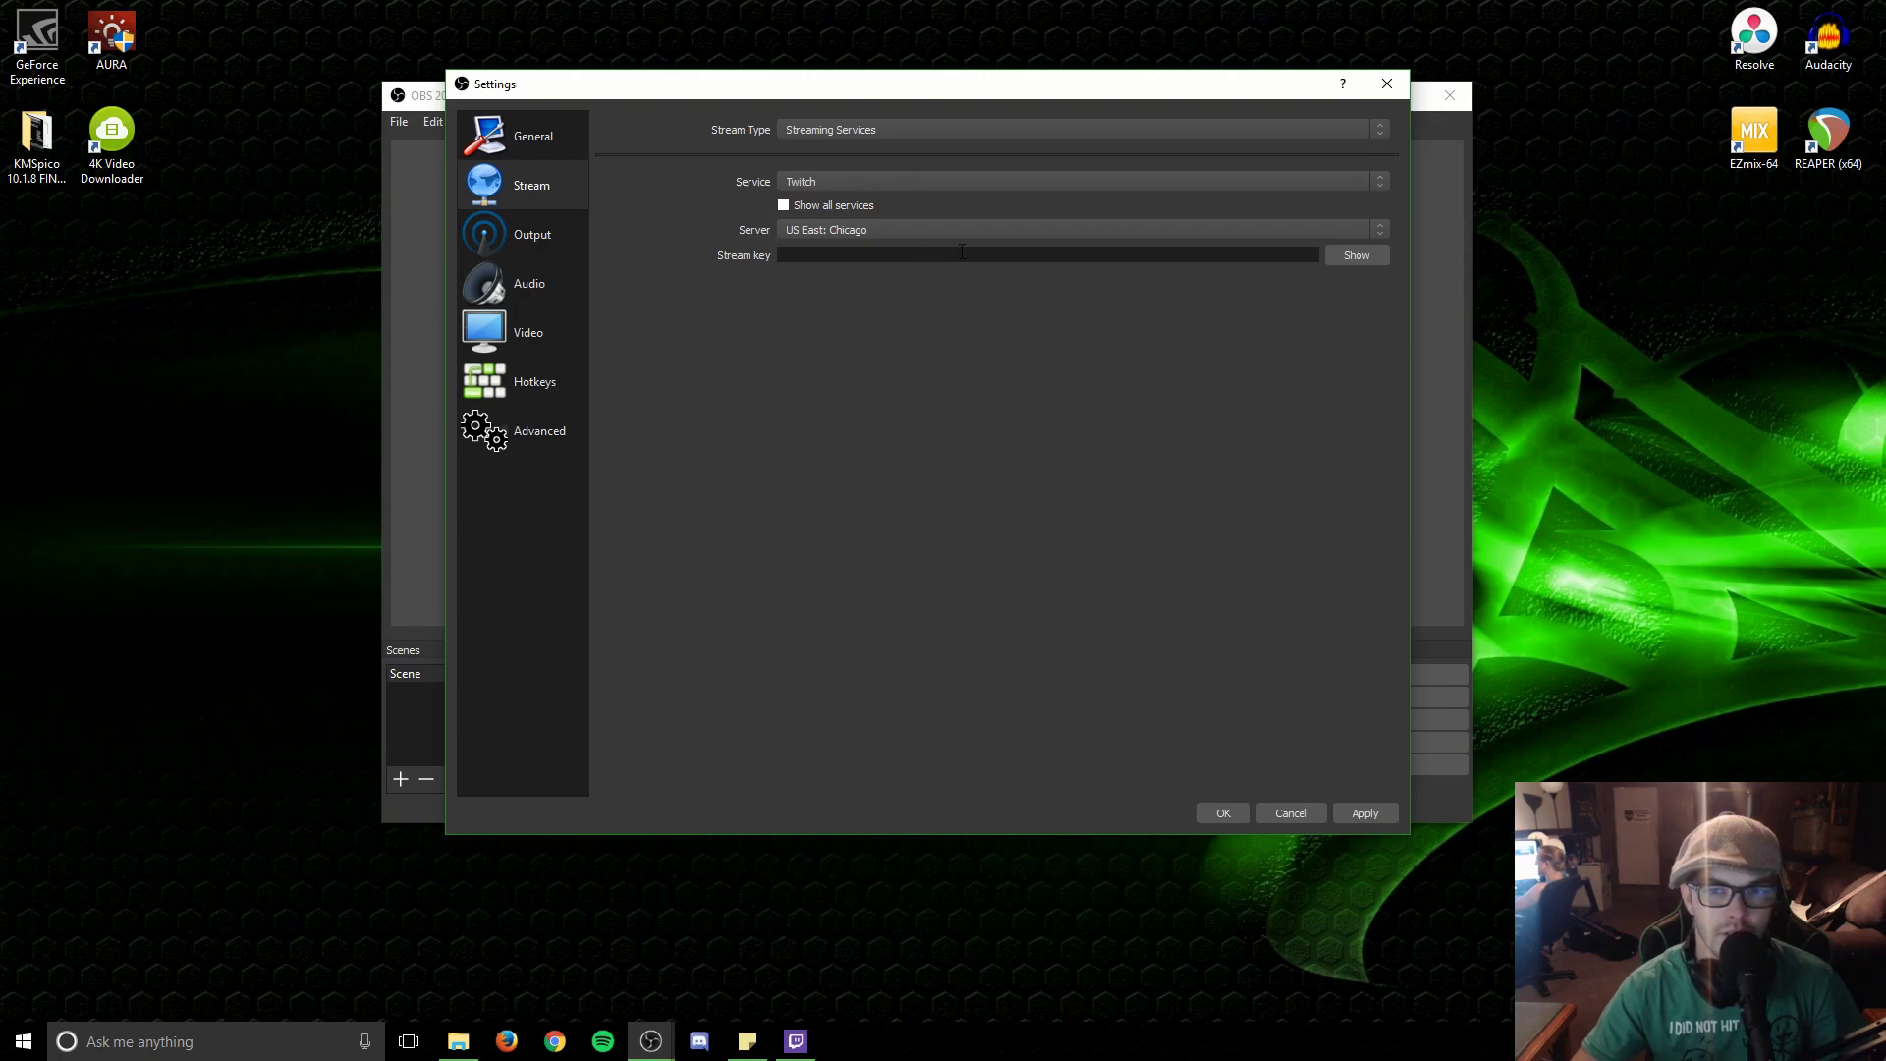
{"action": "left_click", "coordinate": [1368, 813]}
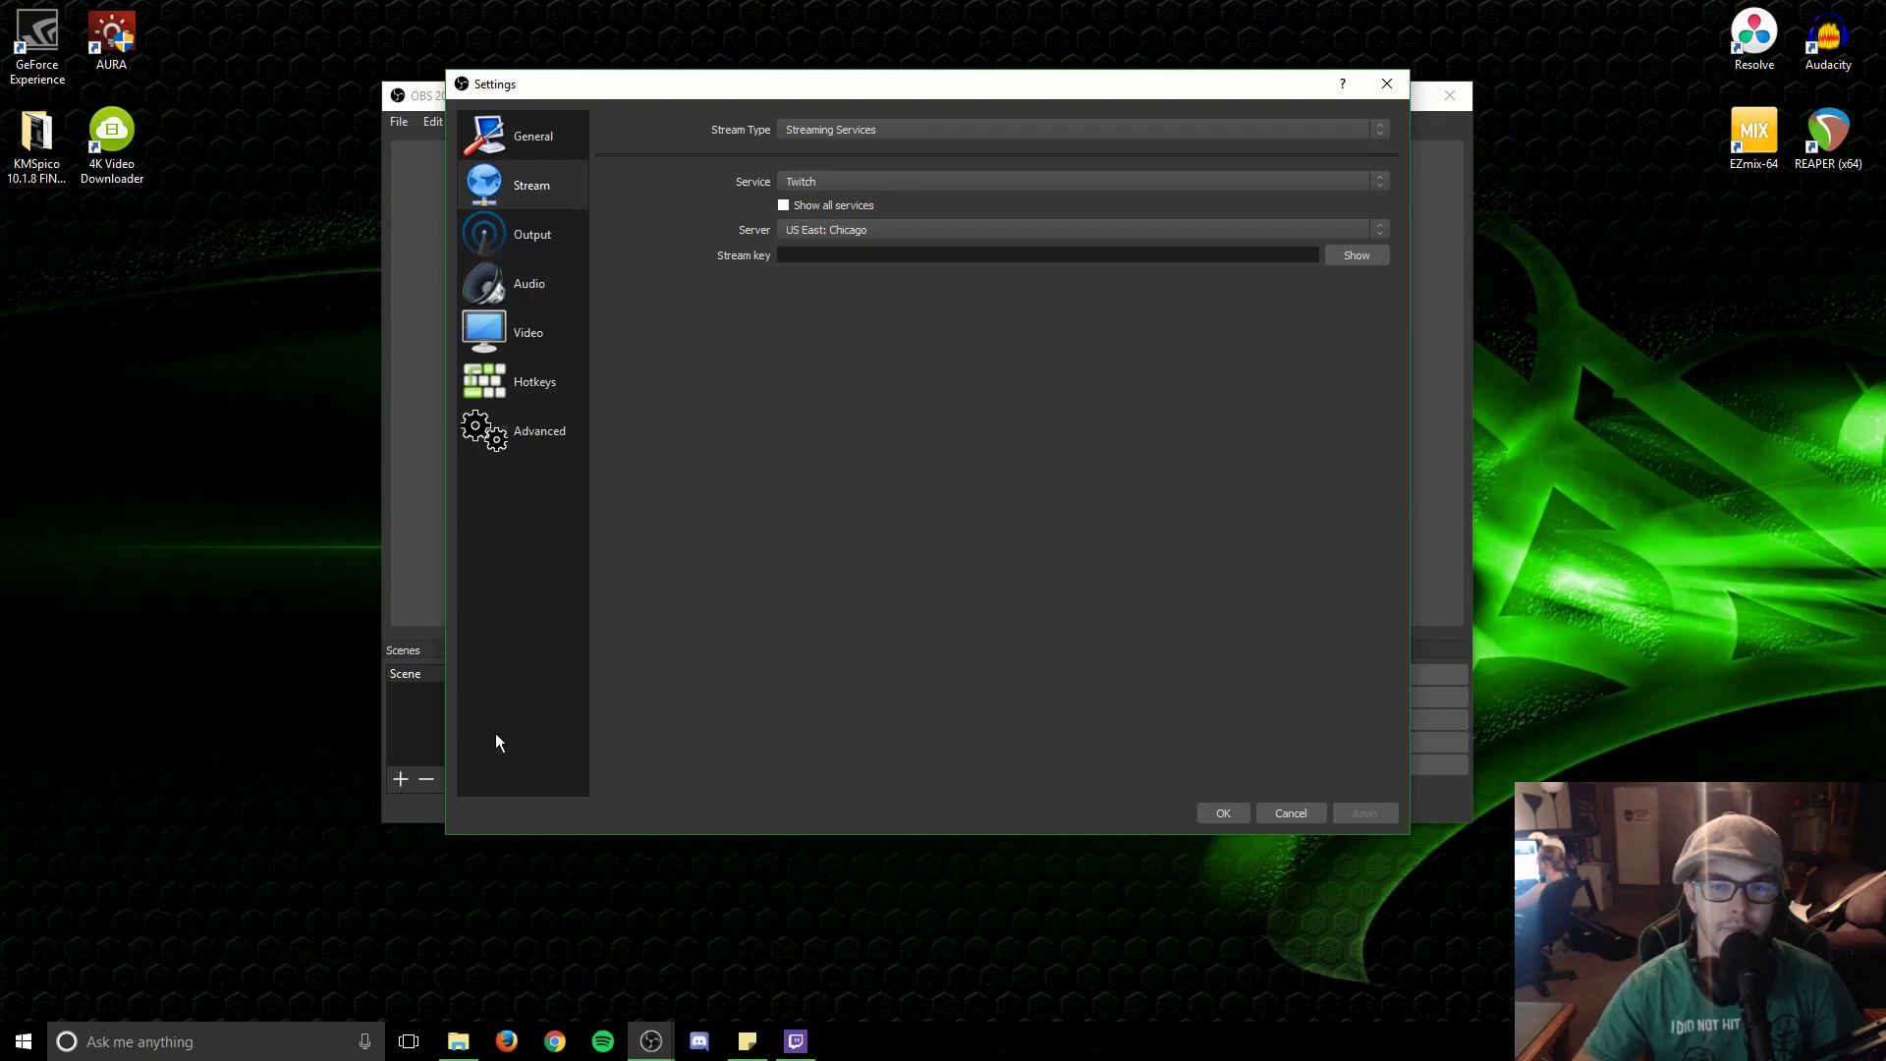
Step: Set the output mode to Simple and the recording quality to High Quality, Medium File Size
{"action": "left_click", "coordinate": [538, 240]}
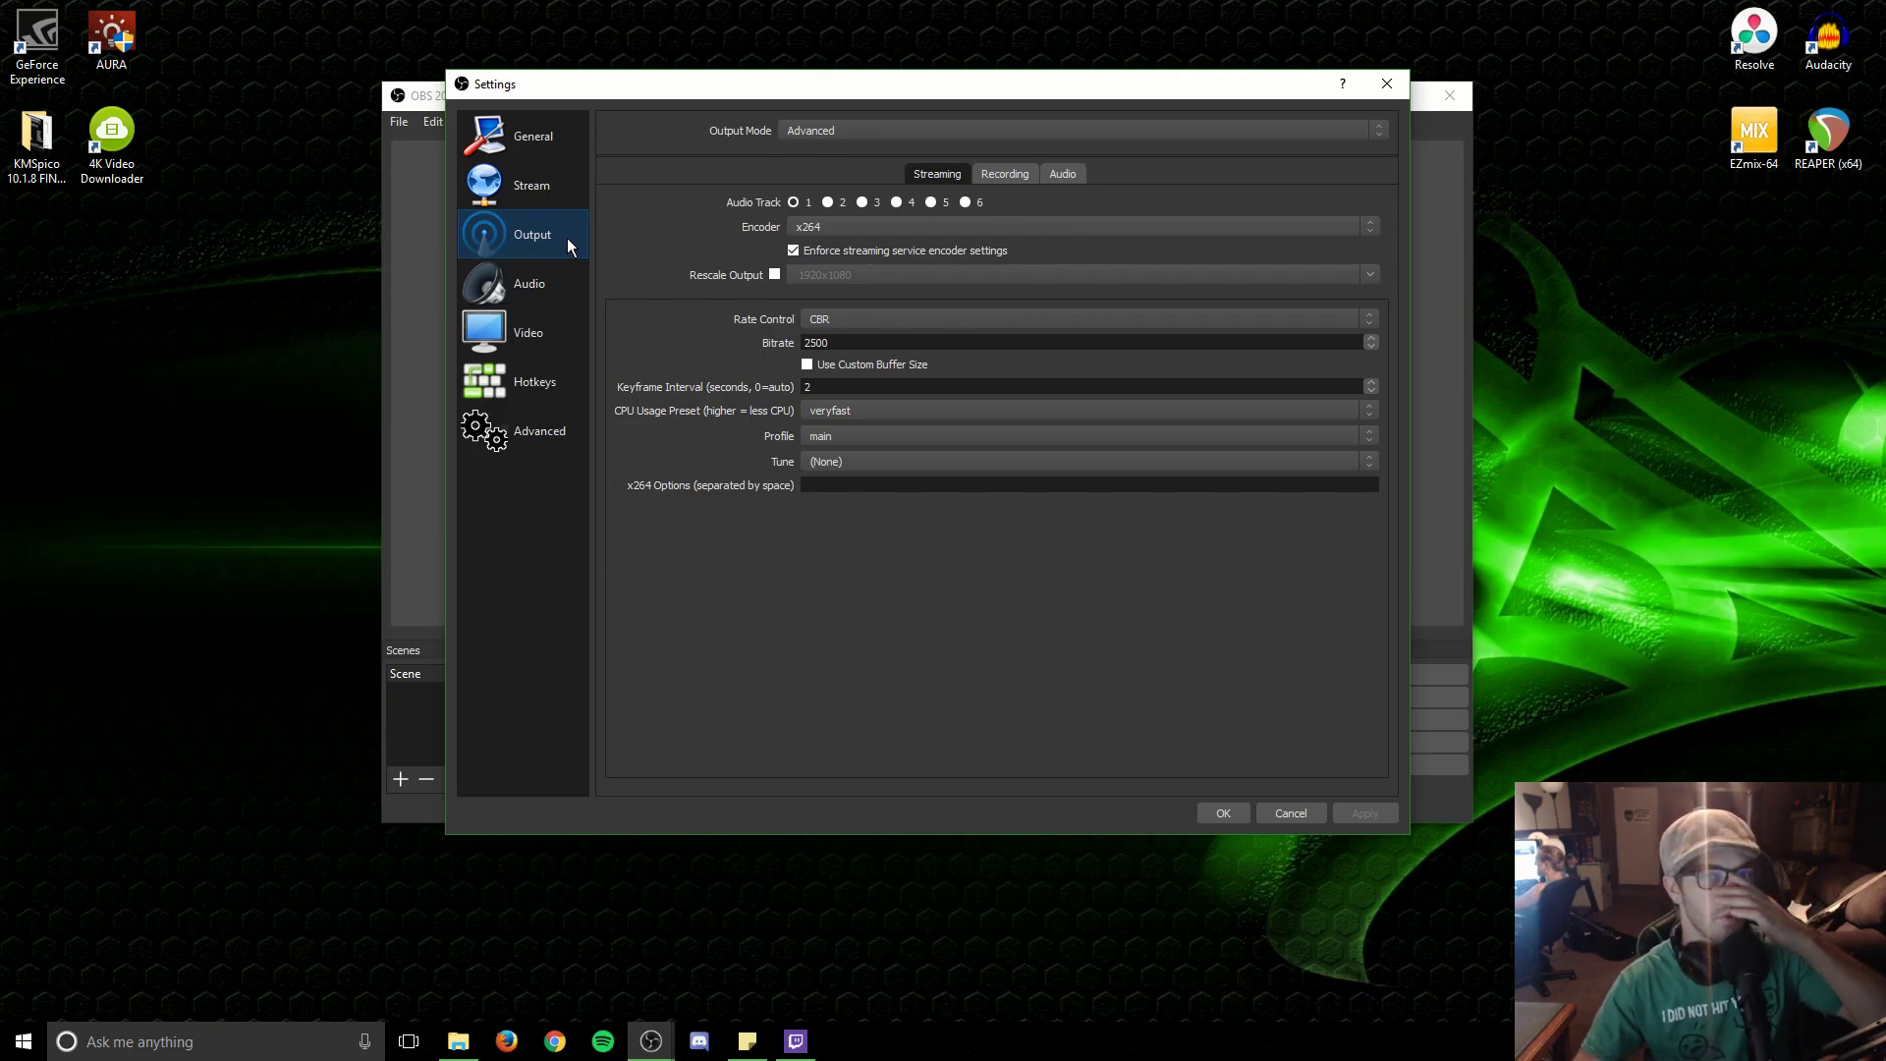
{"action": "left_click", "coordinate": [874, 139]}
{"action": "left_click", "coordinate": [865, 149]}
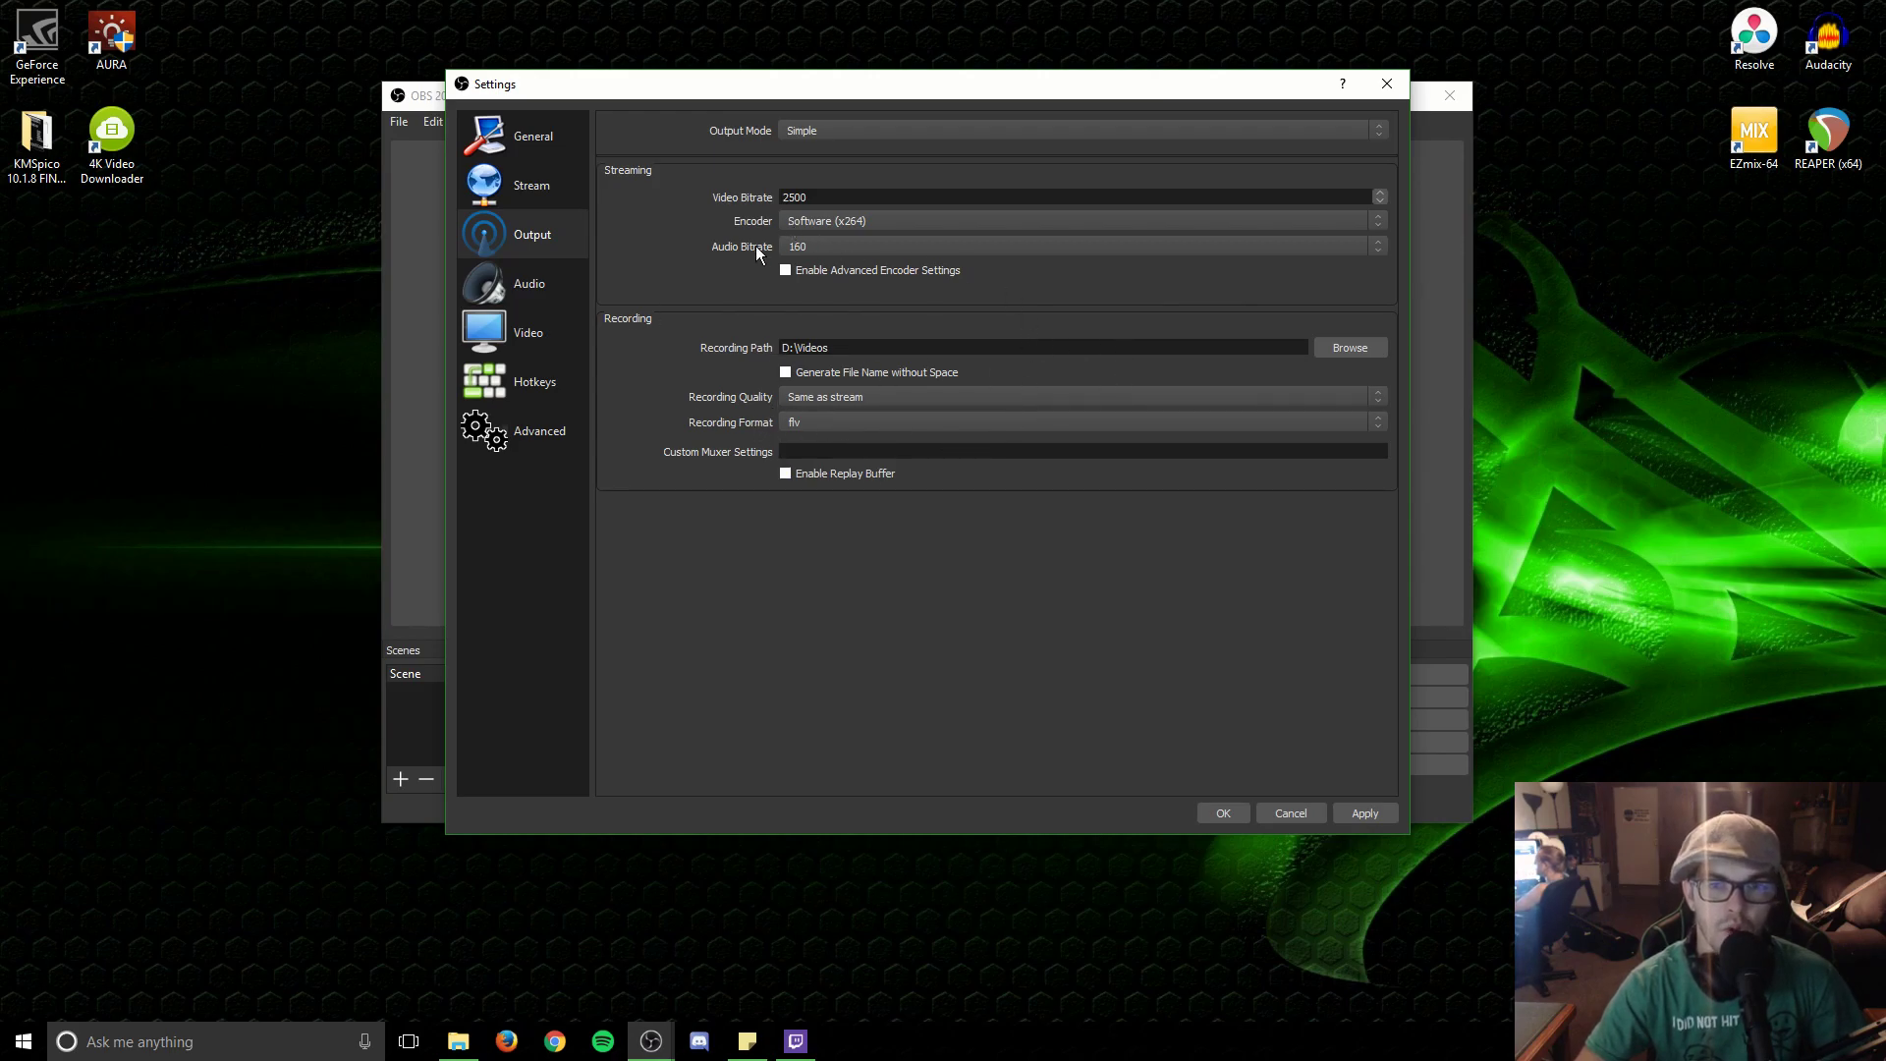
{"action": "left_click", "coordinate": [827, 399]}
{"action": "left_click", "coordinate": [850, 426]}
{"action": "left_click", "coordinate": [846, 397]}
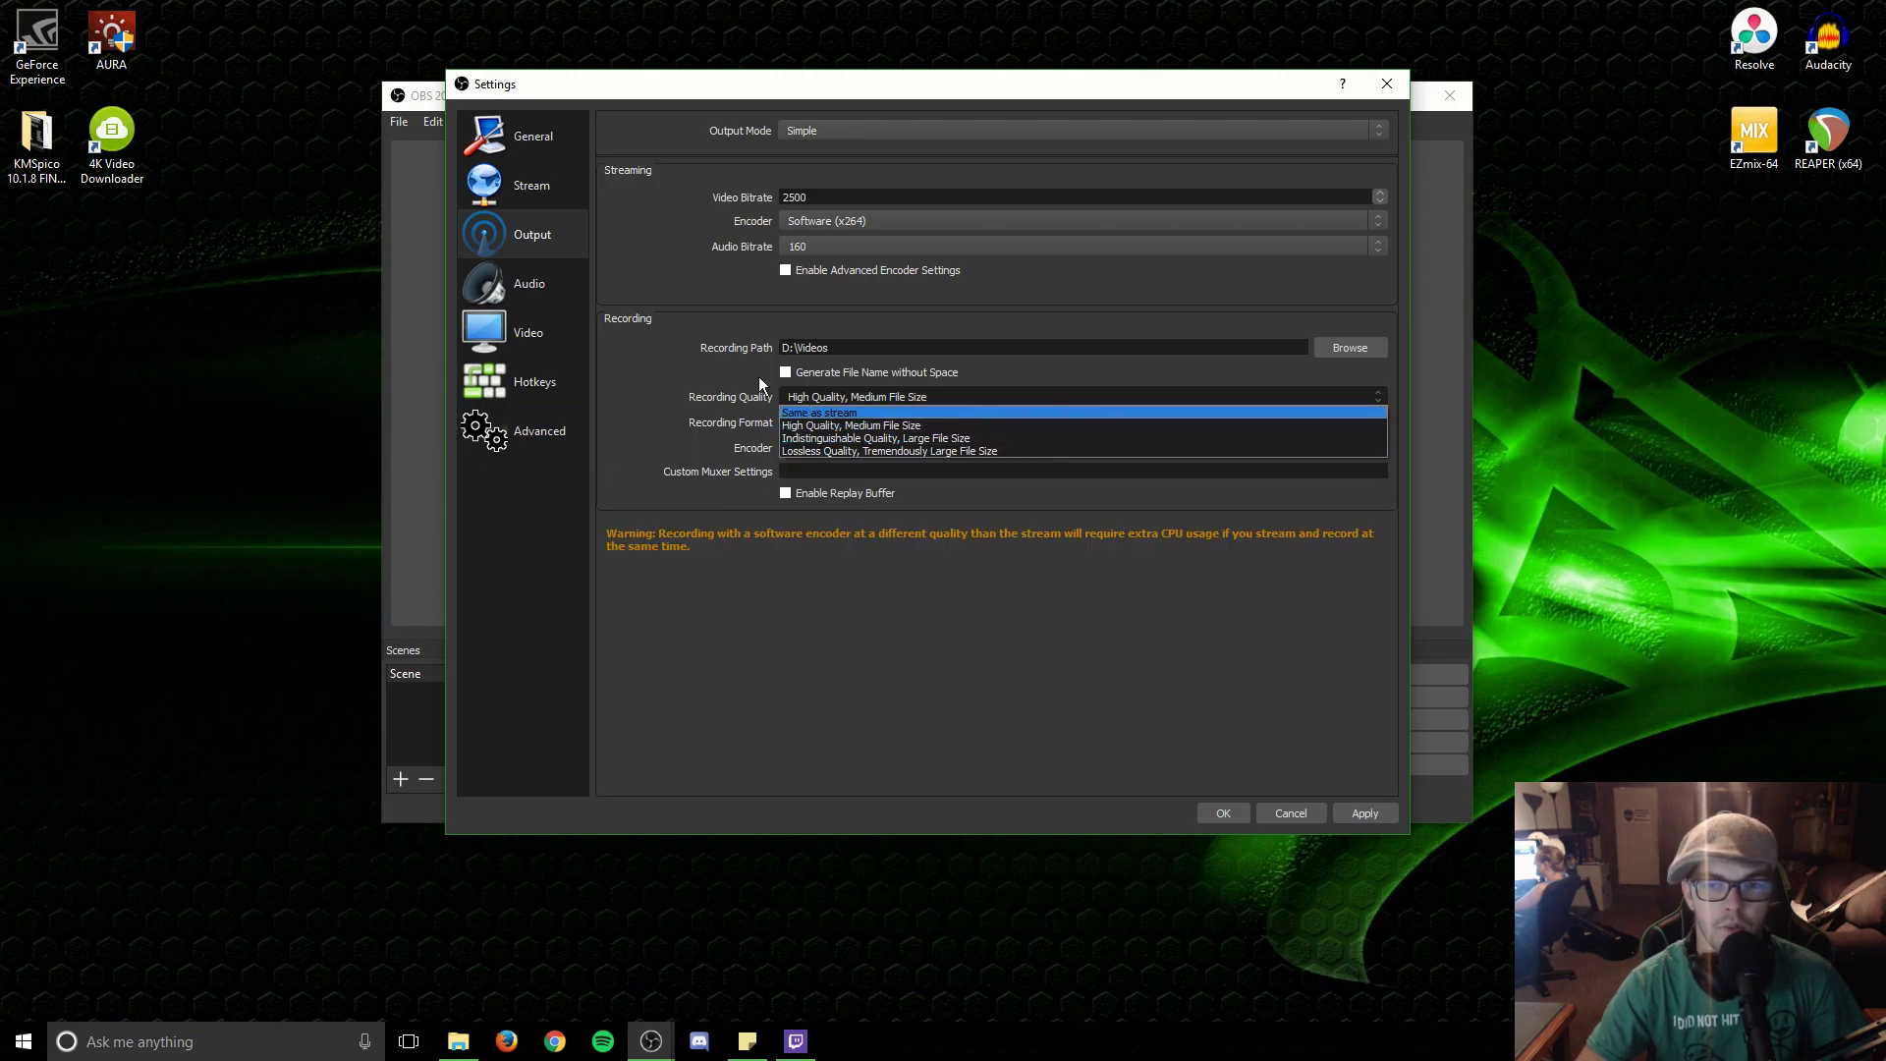
{"action": "left_click", "coordinate": [851, 426]}
Step: Set the recording format to mp4 and the recording encoder to Hardware (NVENC)
{"action": "left_click", "coordinate": [805, 424]}
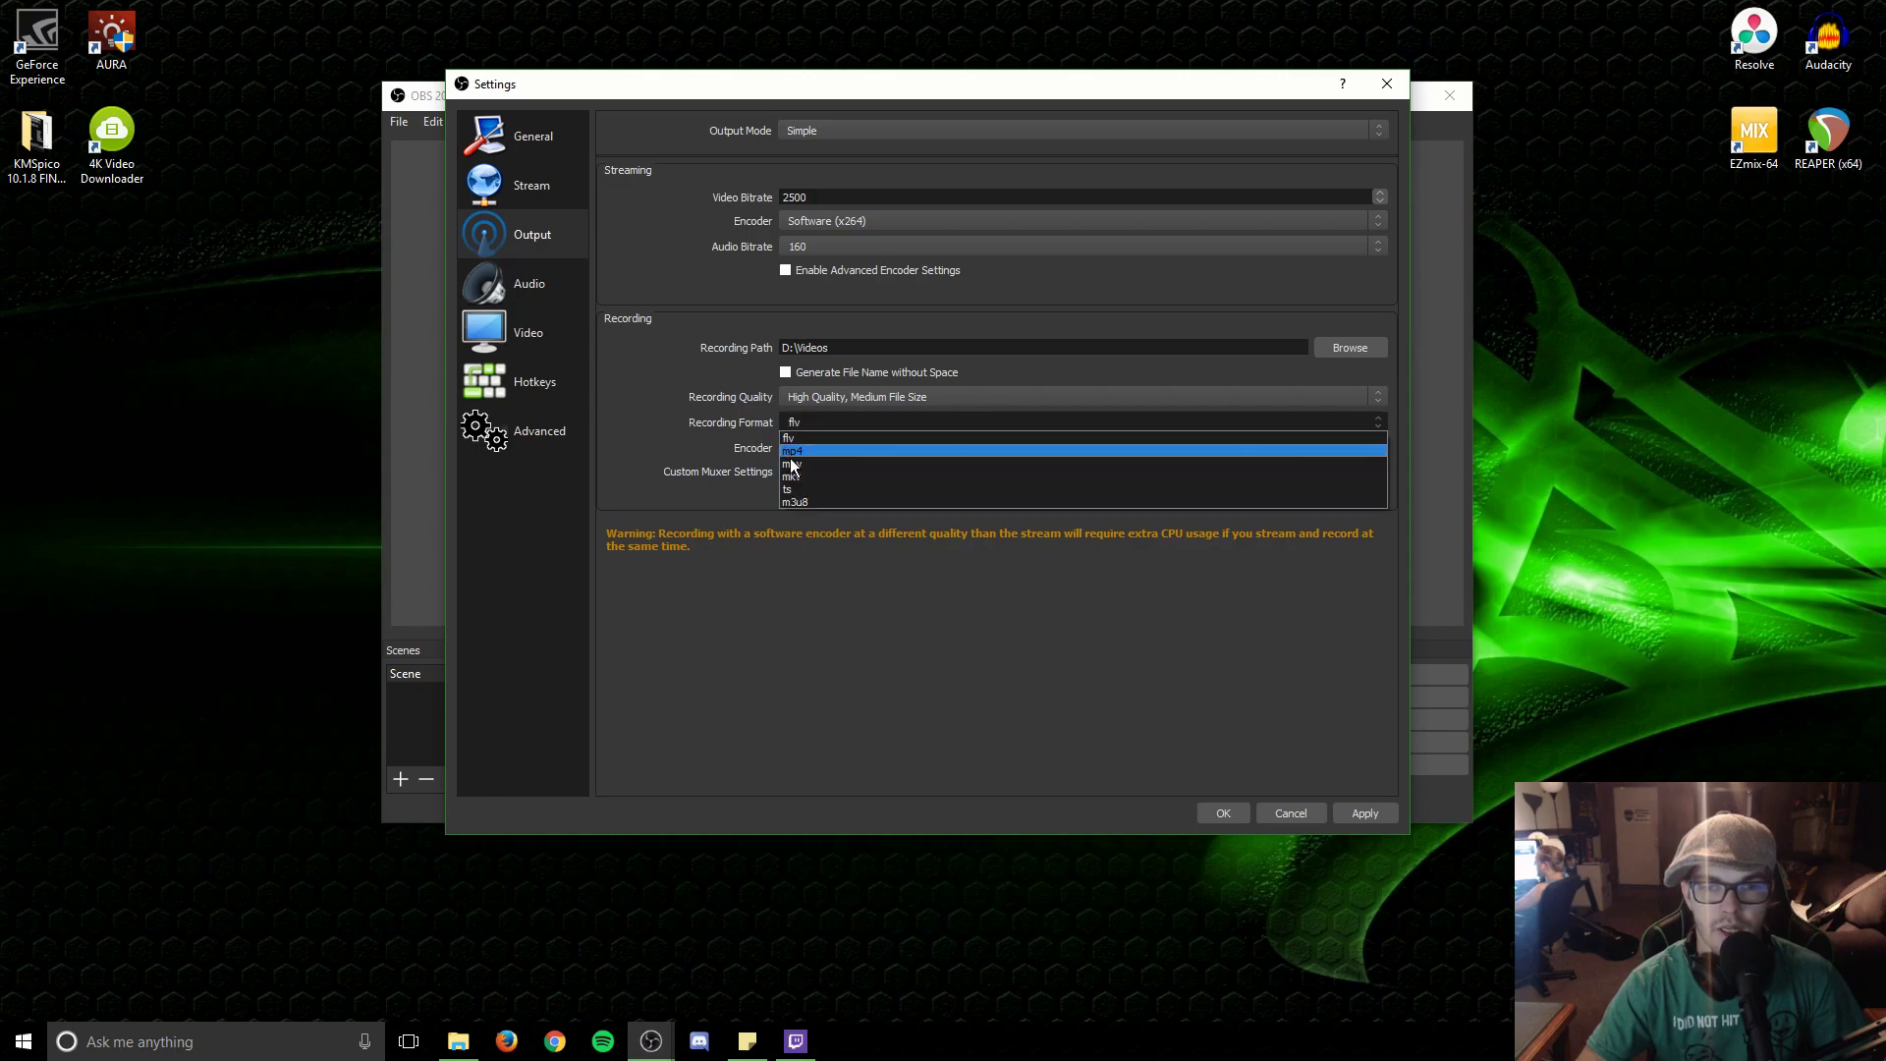
{"action": "left_click", "coordinate": [807, 463]}
{"action": "left_click", "coordinate": [805, 424]}
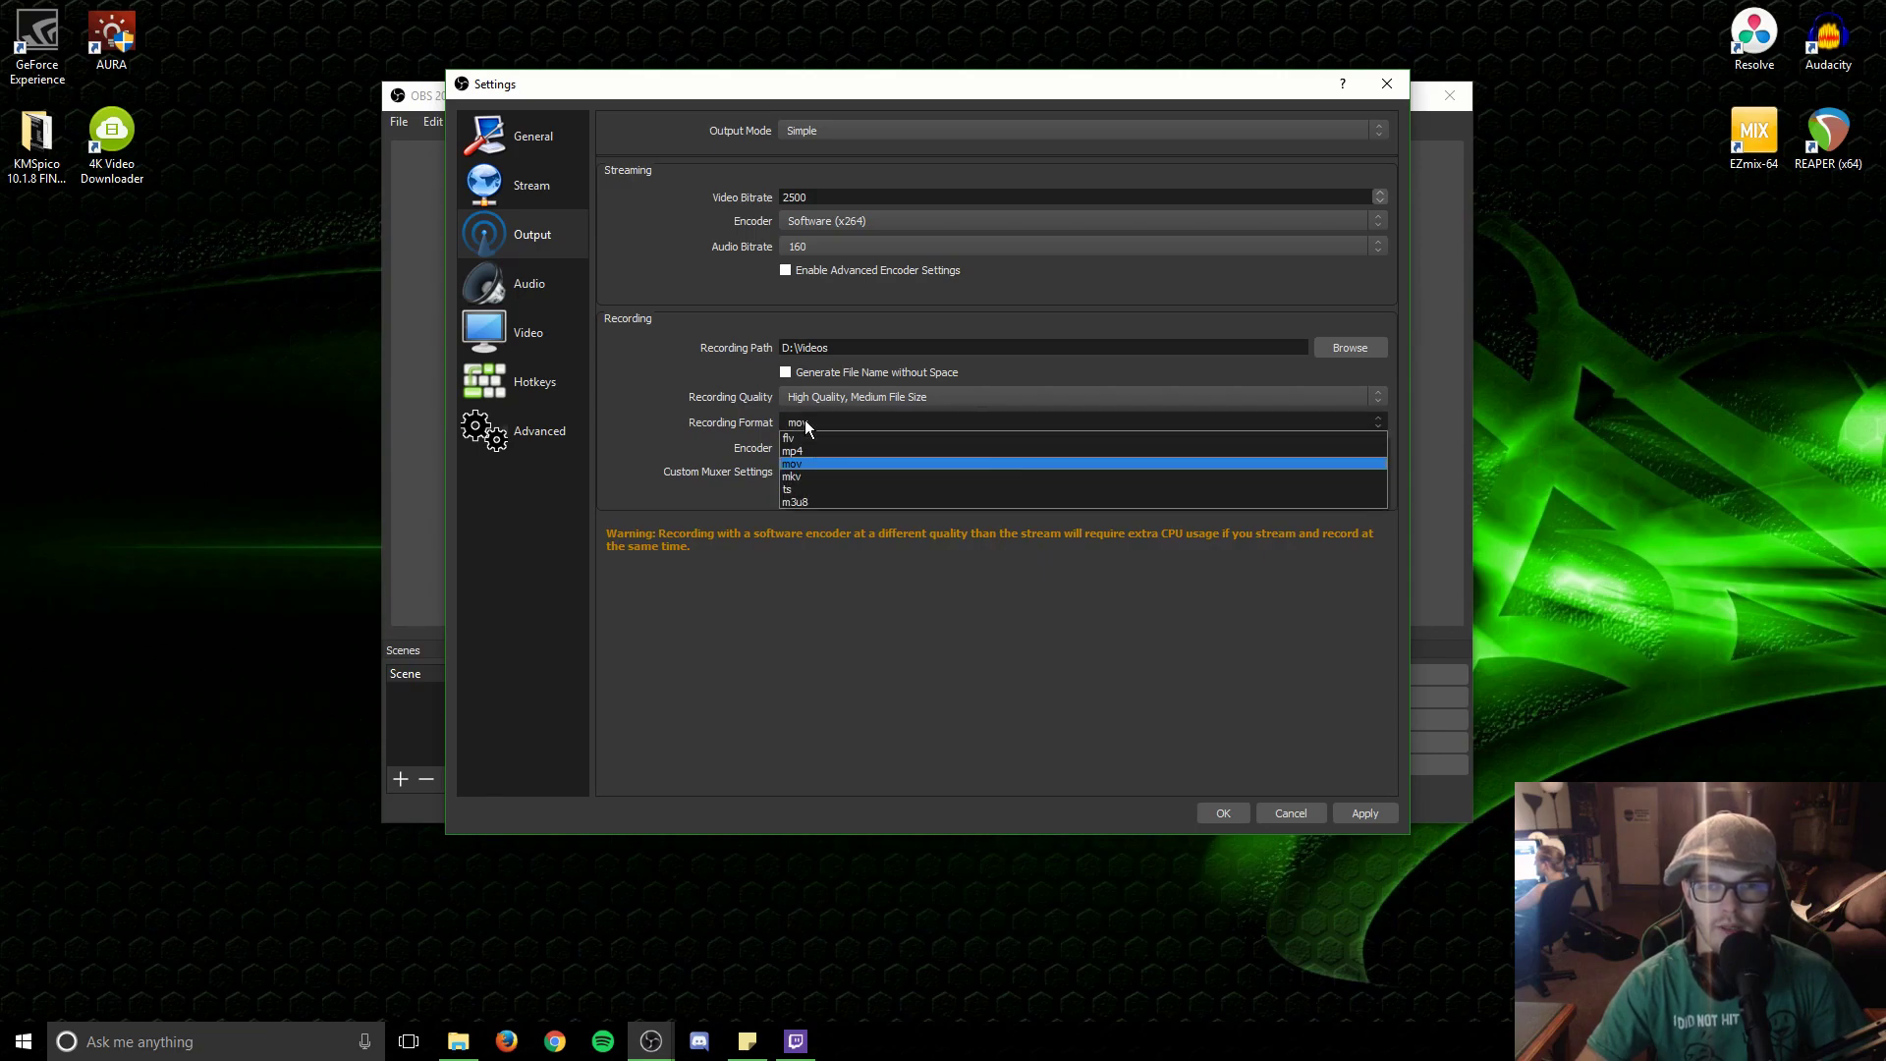
{"action": "left_click", "coordinate": [796, 450]}
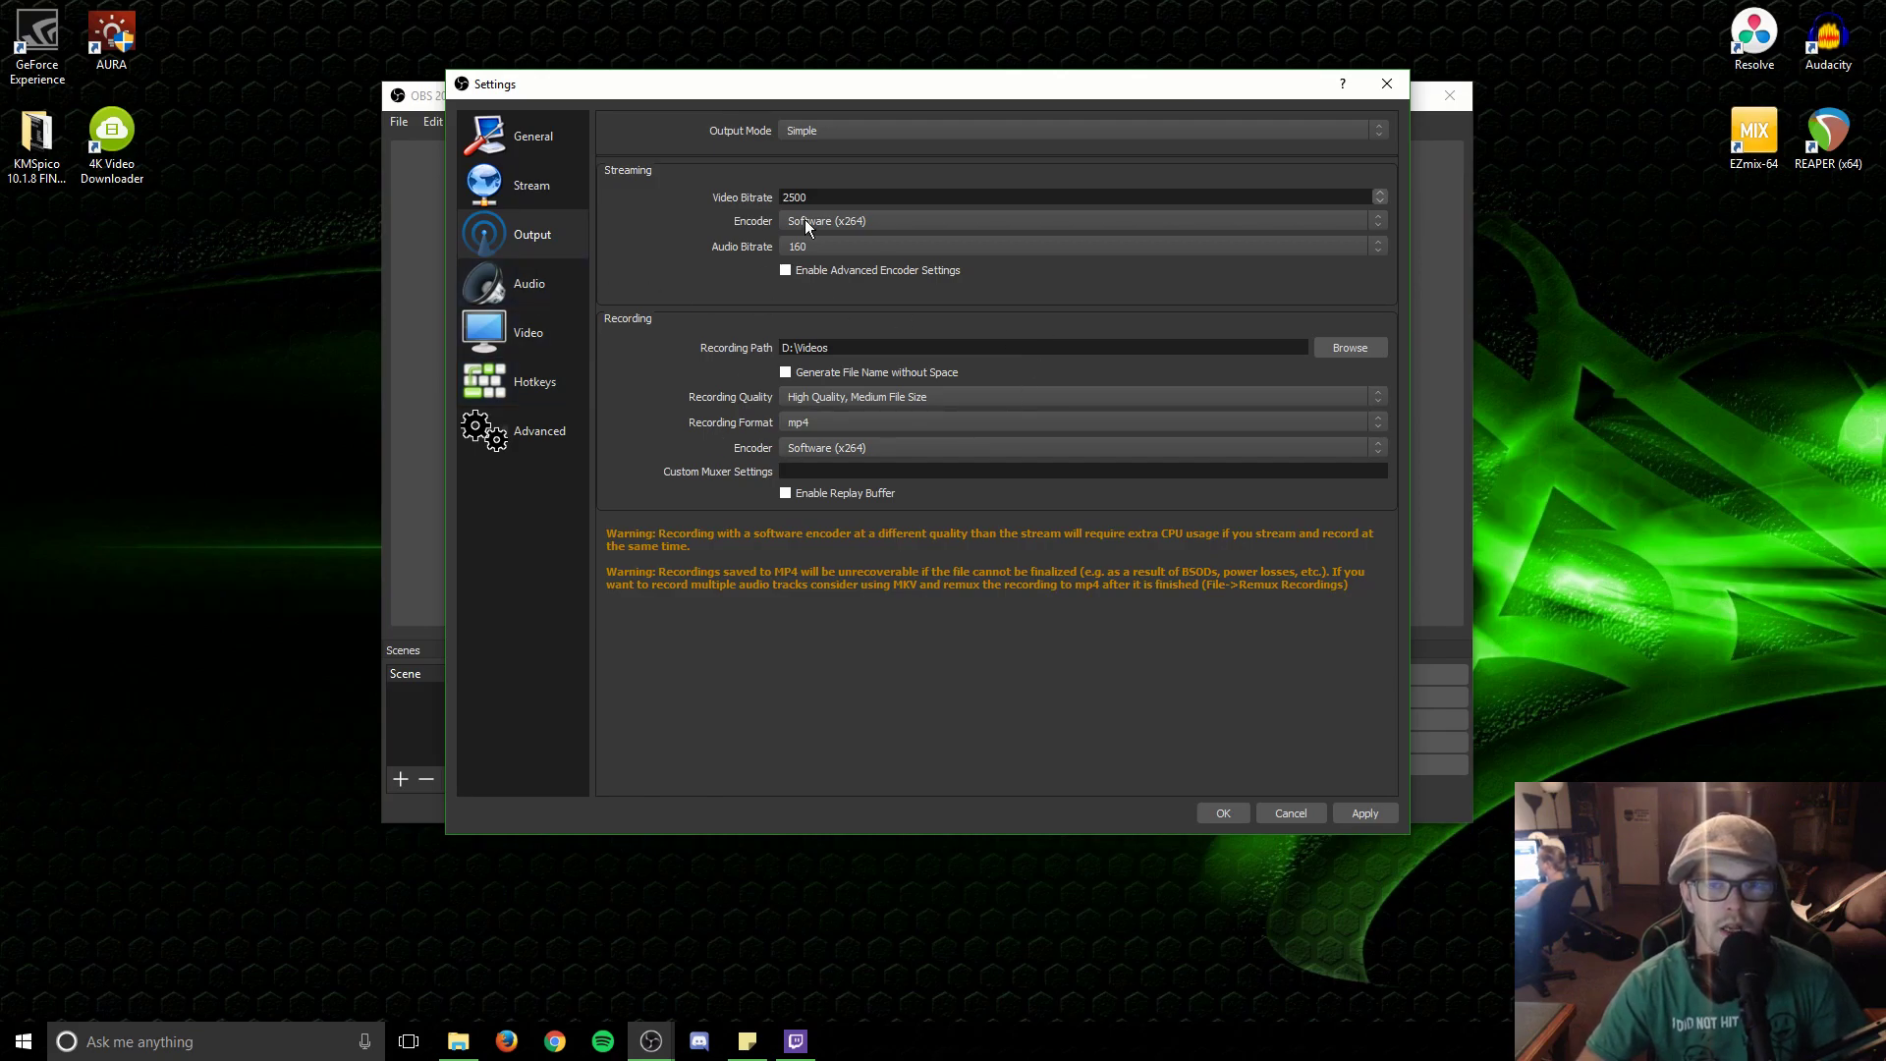
{"action": "left_click", "coordinate": [854, 452]}
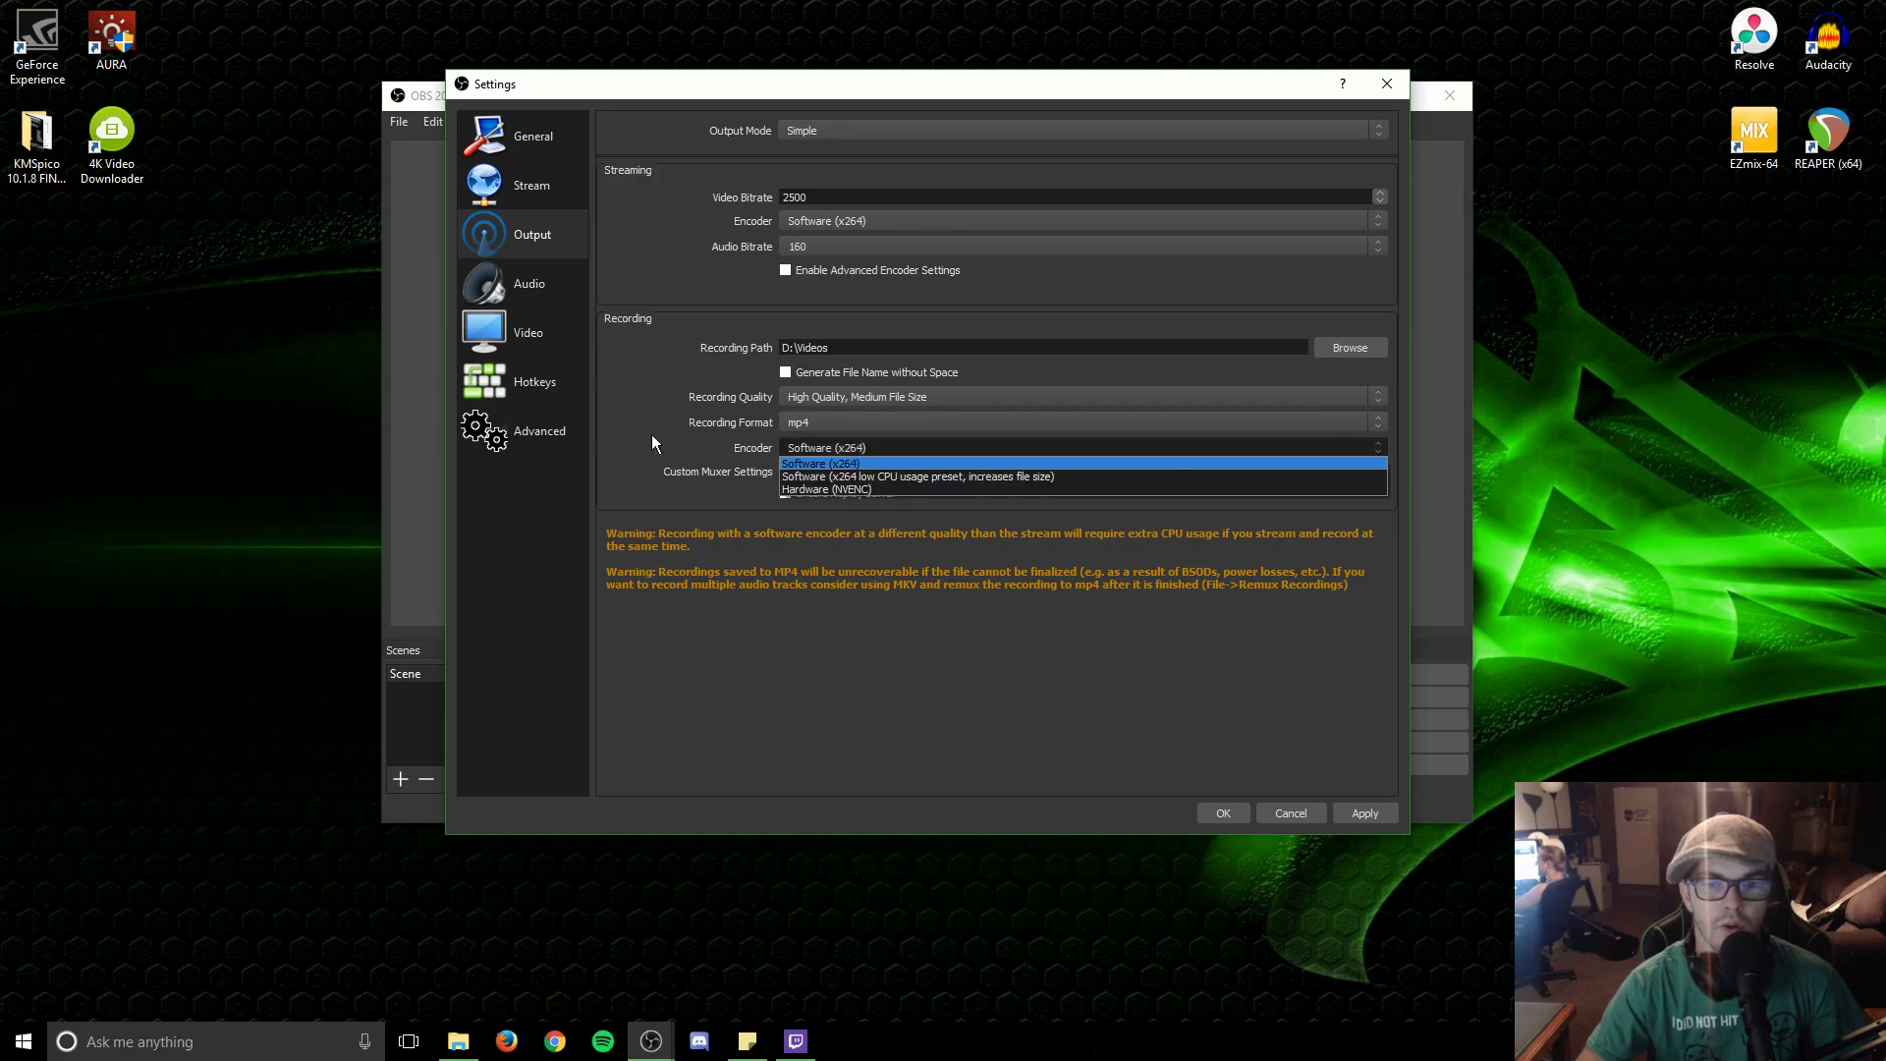
{"action": "left_click", "coordinate": [899, 489]}
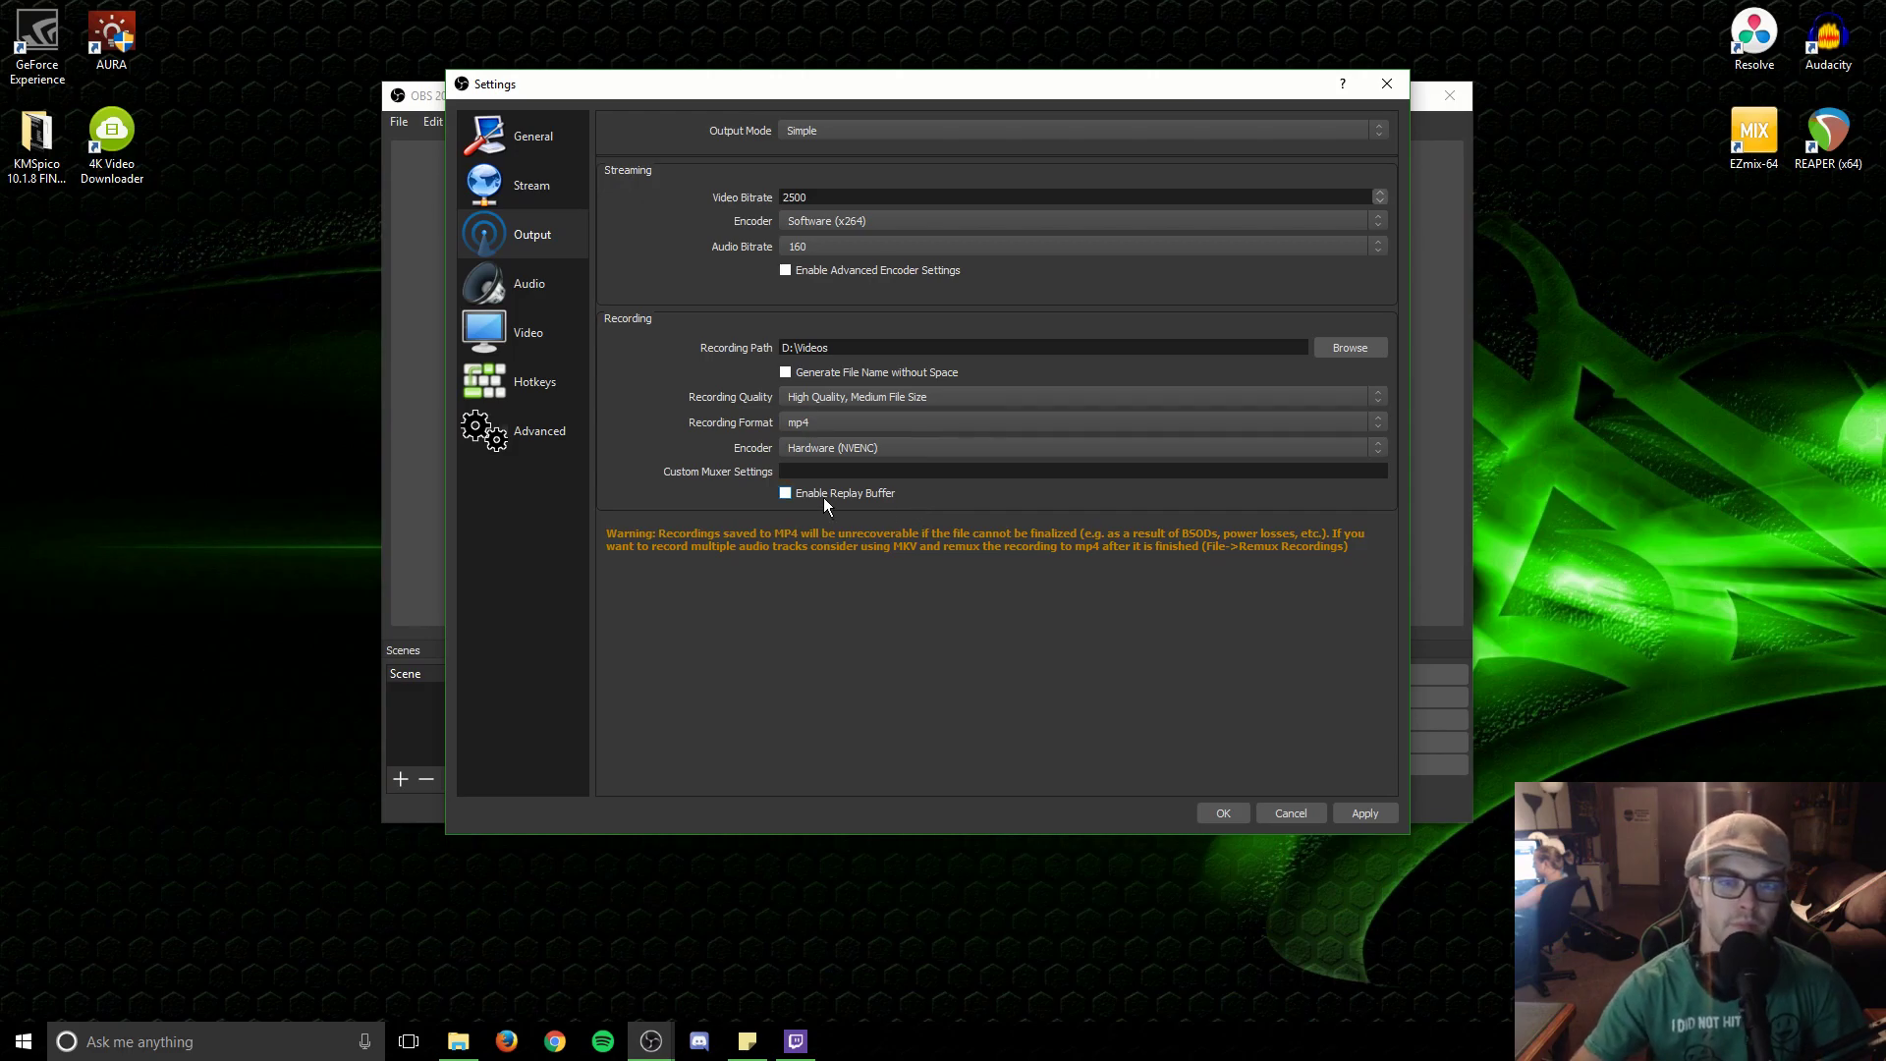
Step: In the audio settings, keep the desktop audio device on Default and set the first Mic/Auxiliary device to Focusrite USB
{"action": "left_click", "coordinate": [467, 271]}
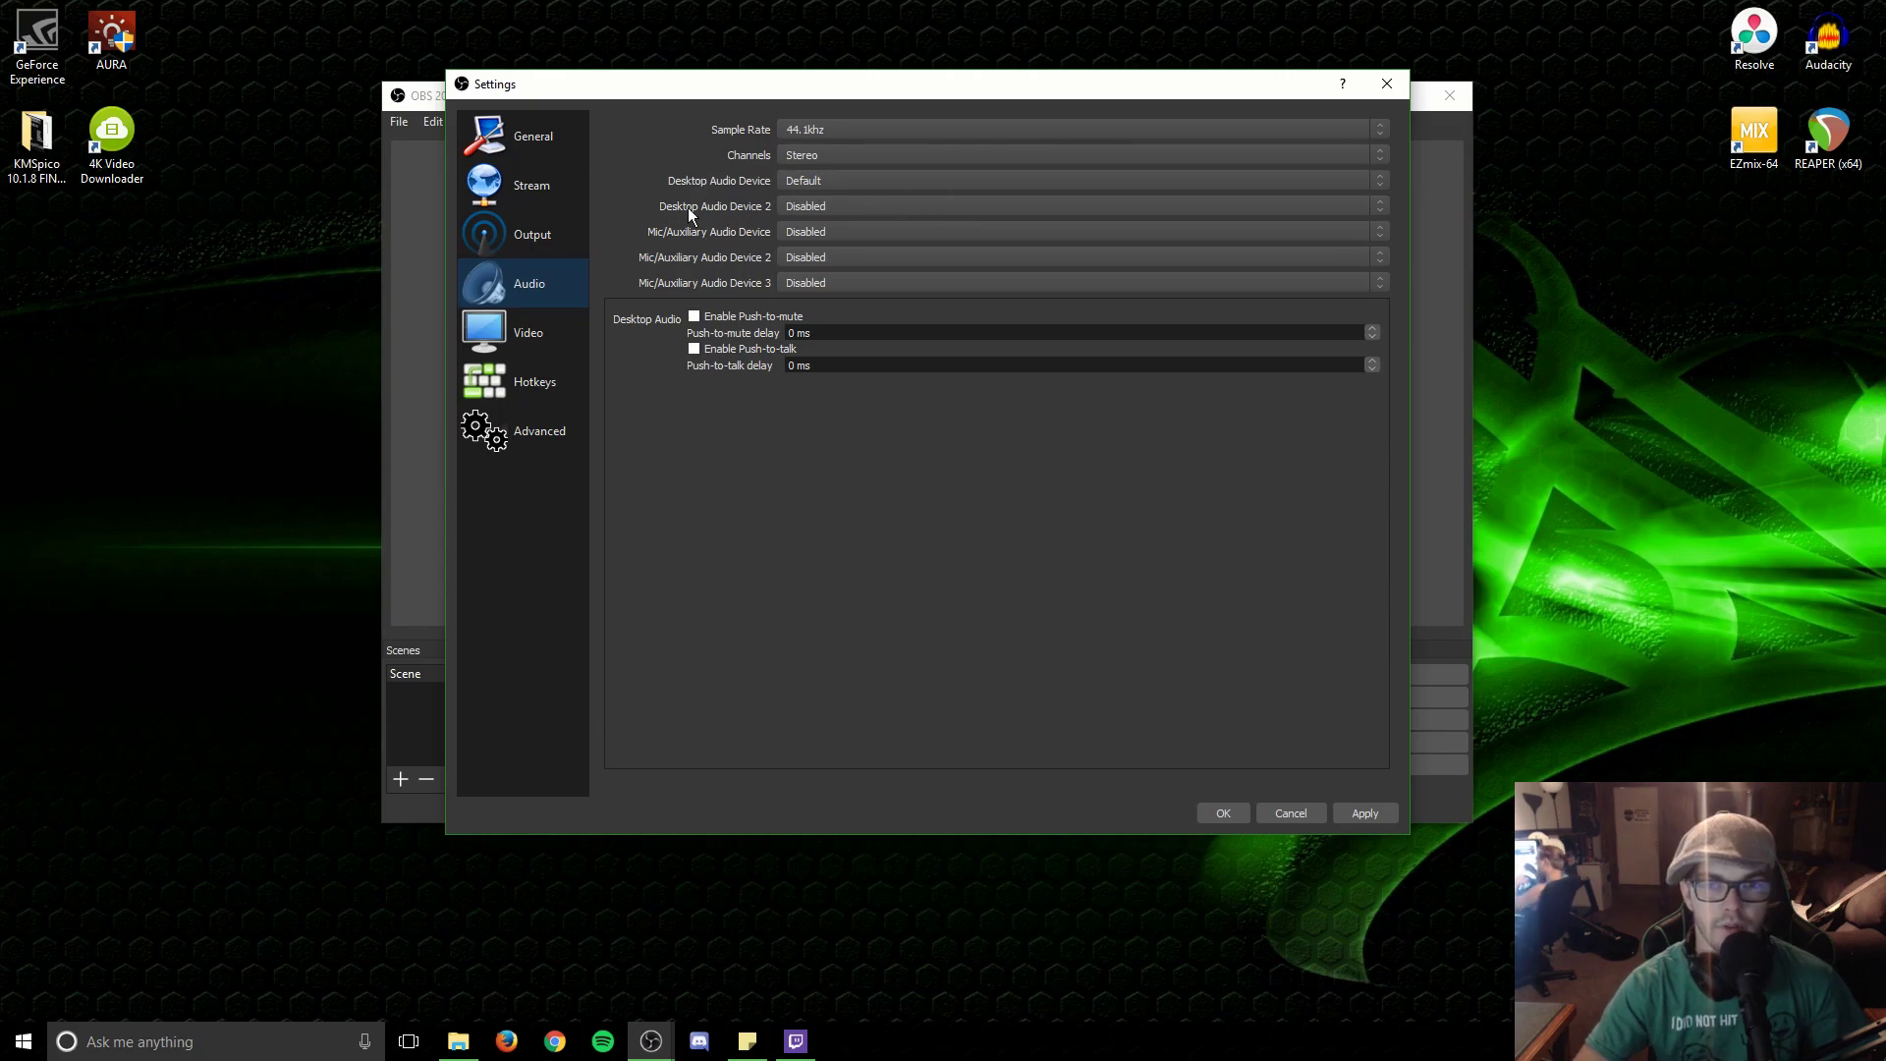
{"action": "left_click", "coordinate": [831, 186]}
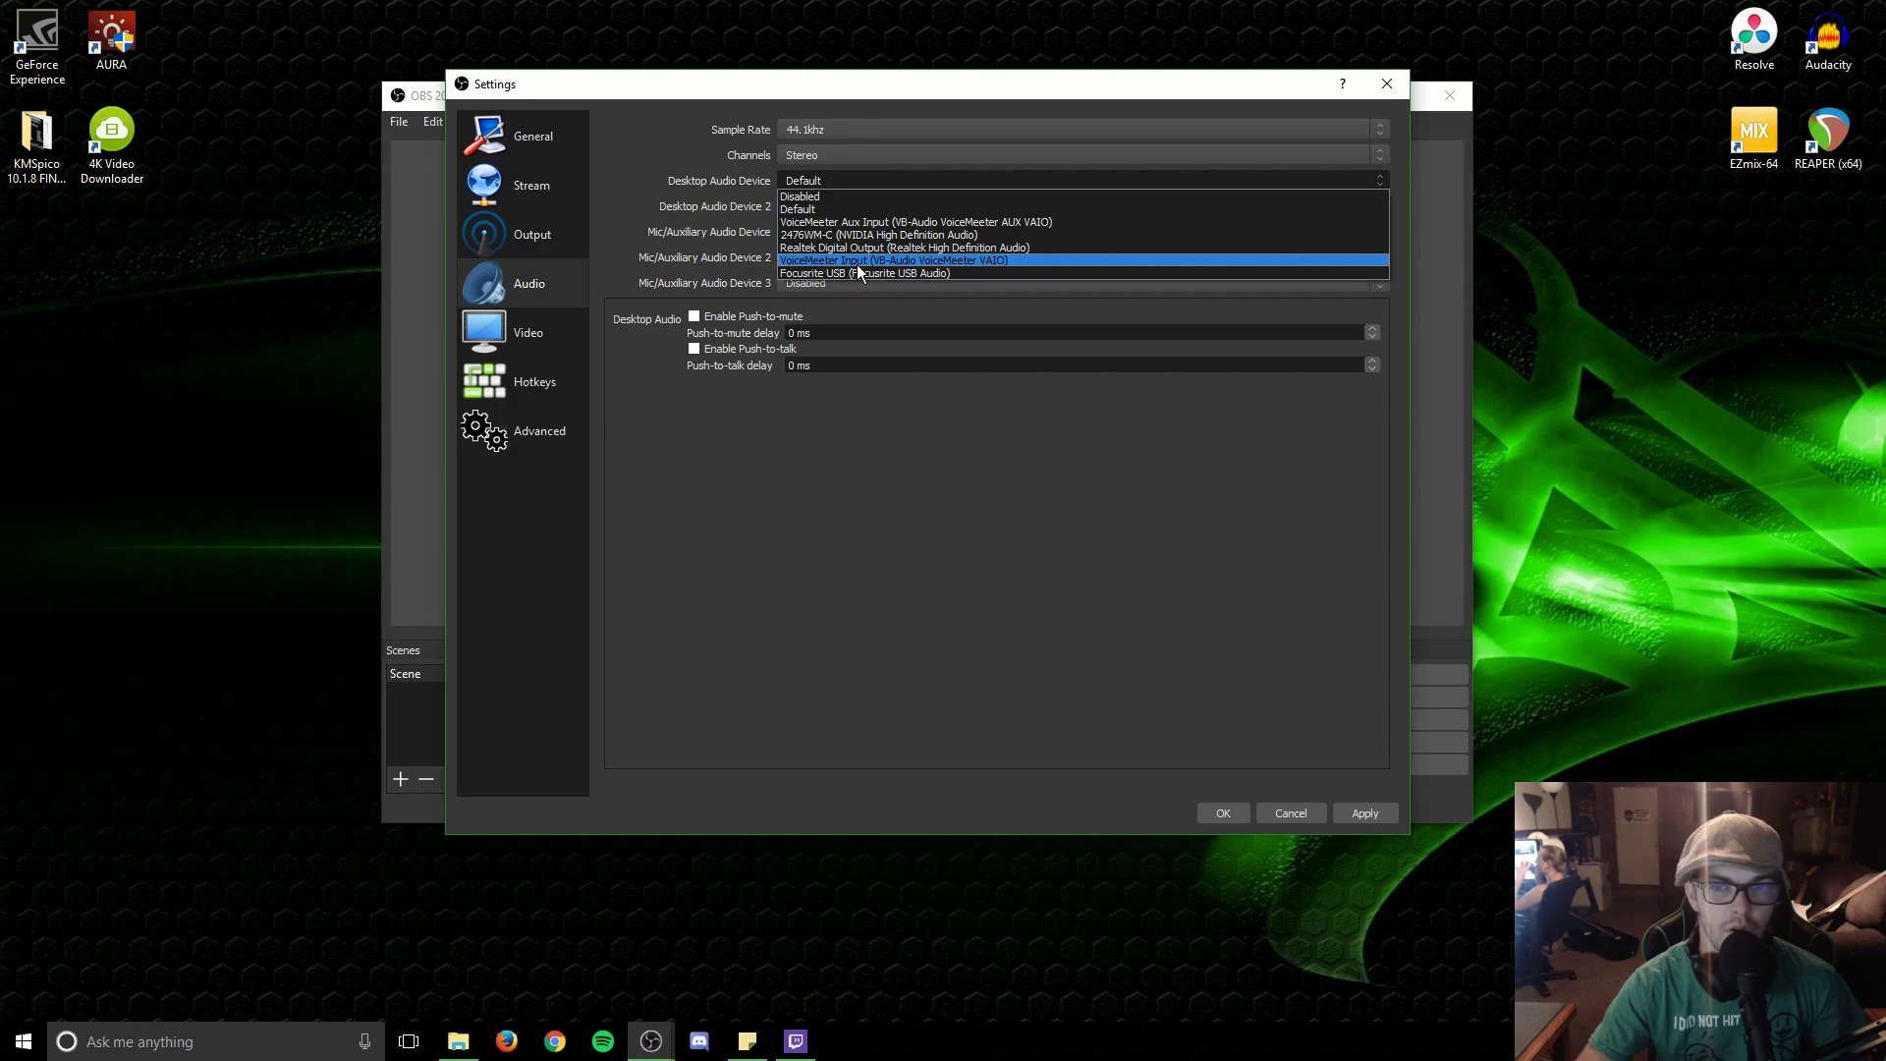
{"action": "left_click", "coordinate": [836, 209]}
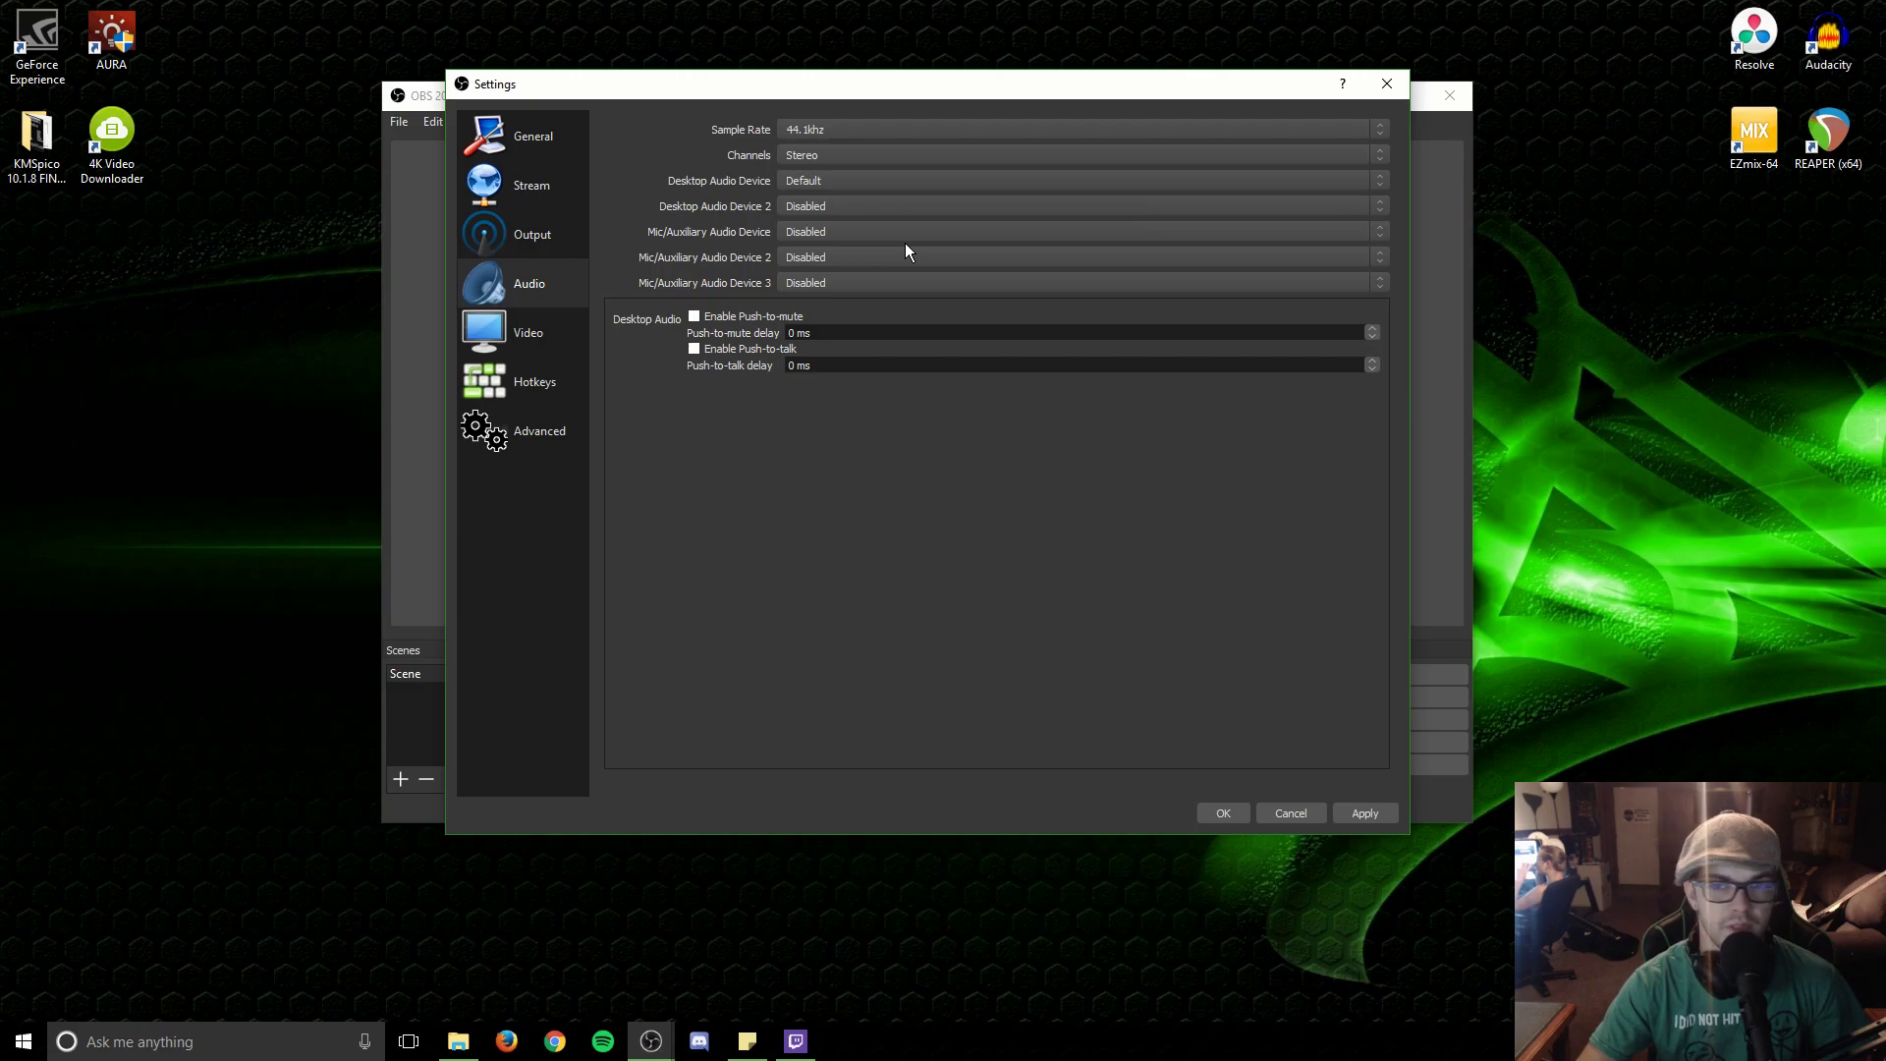
{"action": "left_click", "coordinate": [870, 233]}
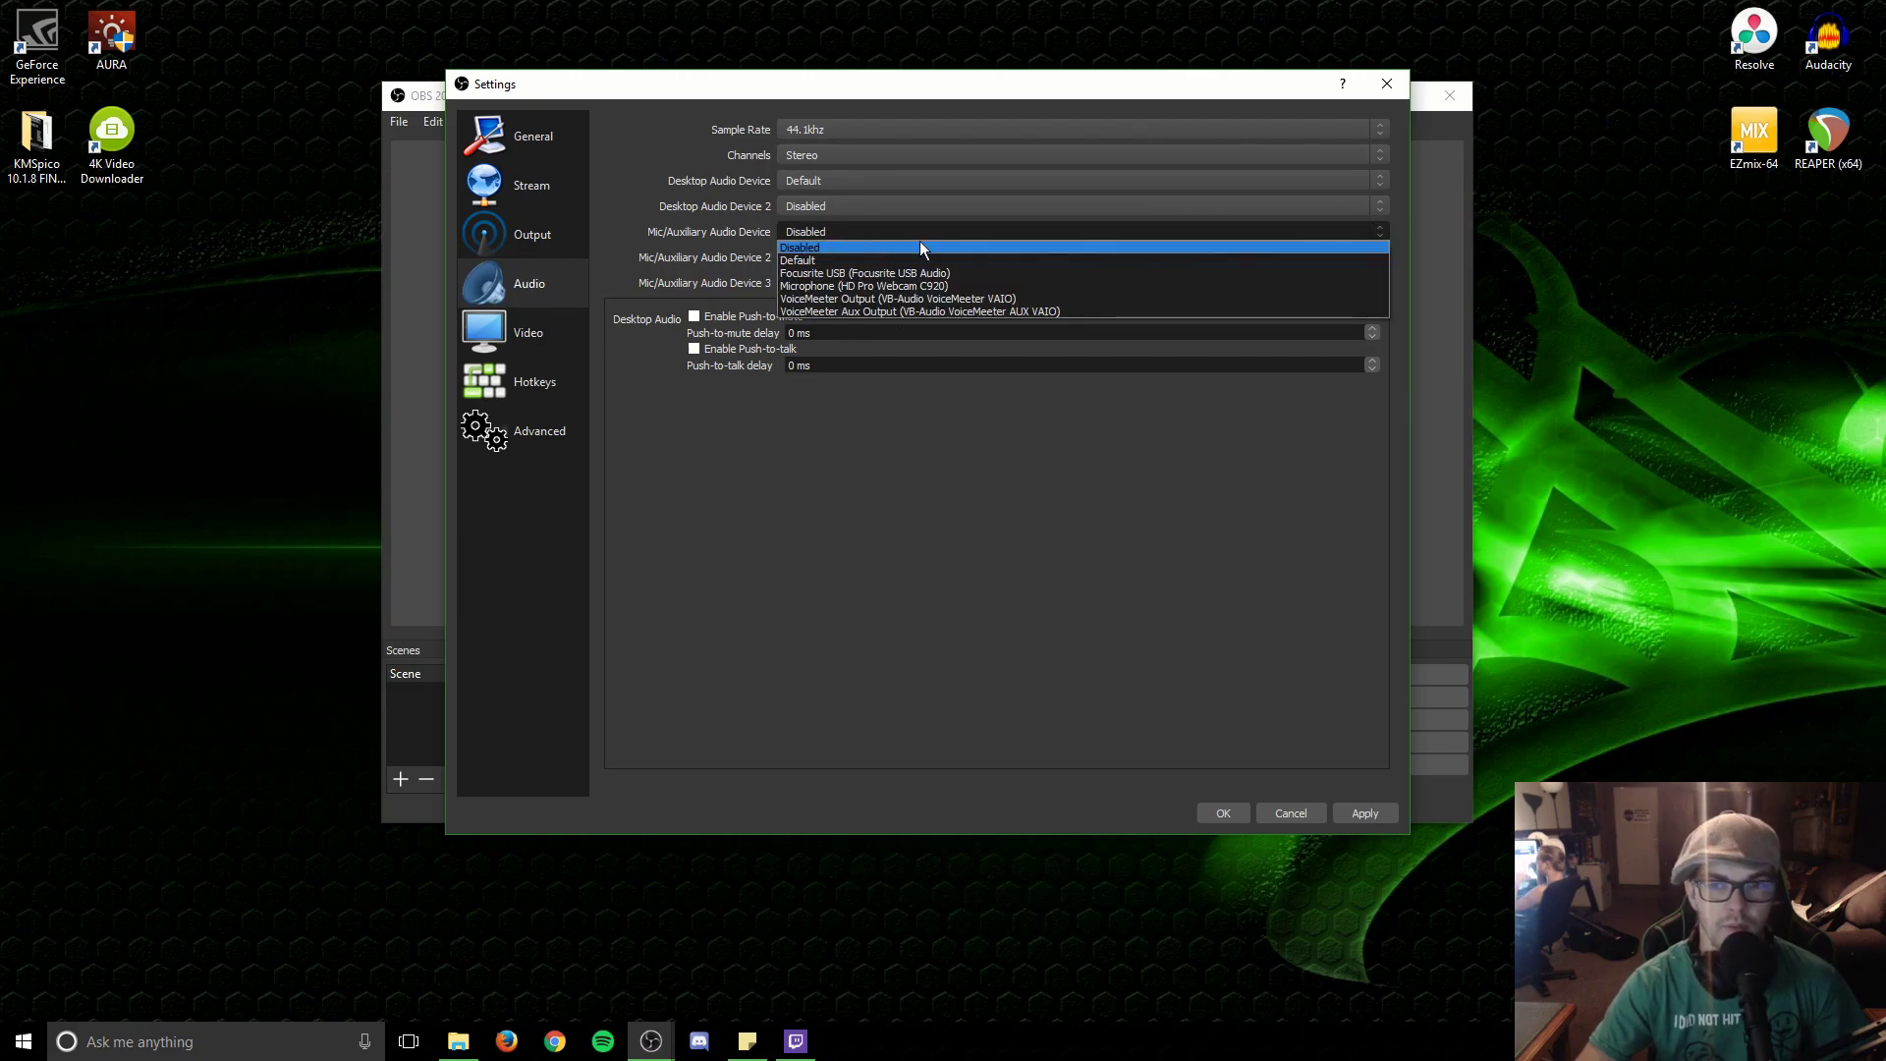
{"action": "left_click", "coordinate": [898, 274]}
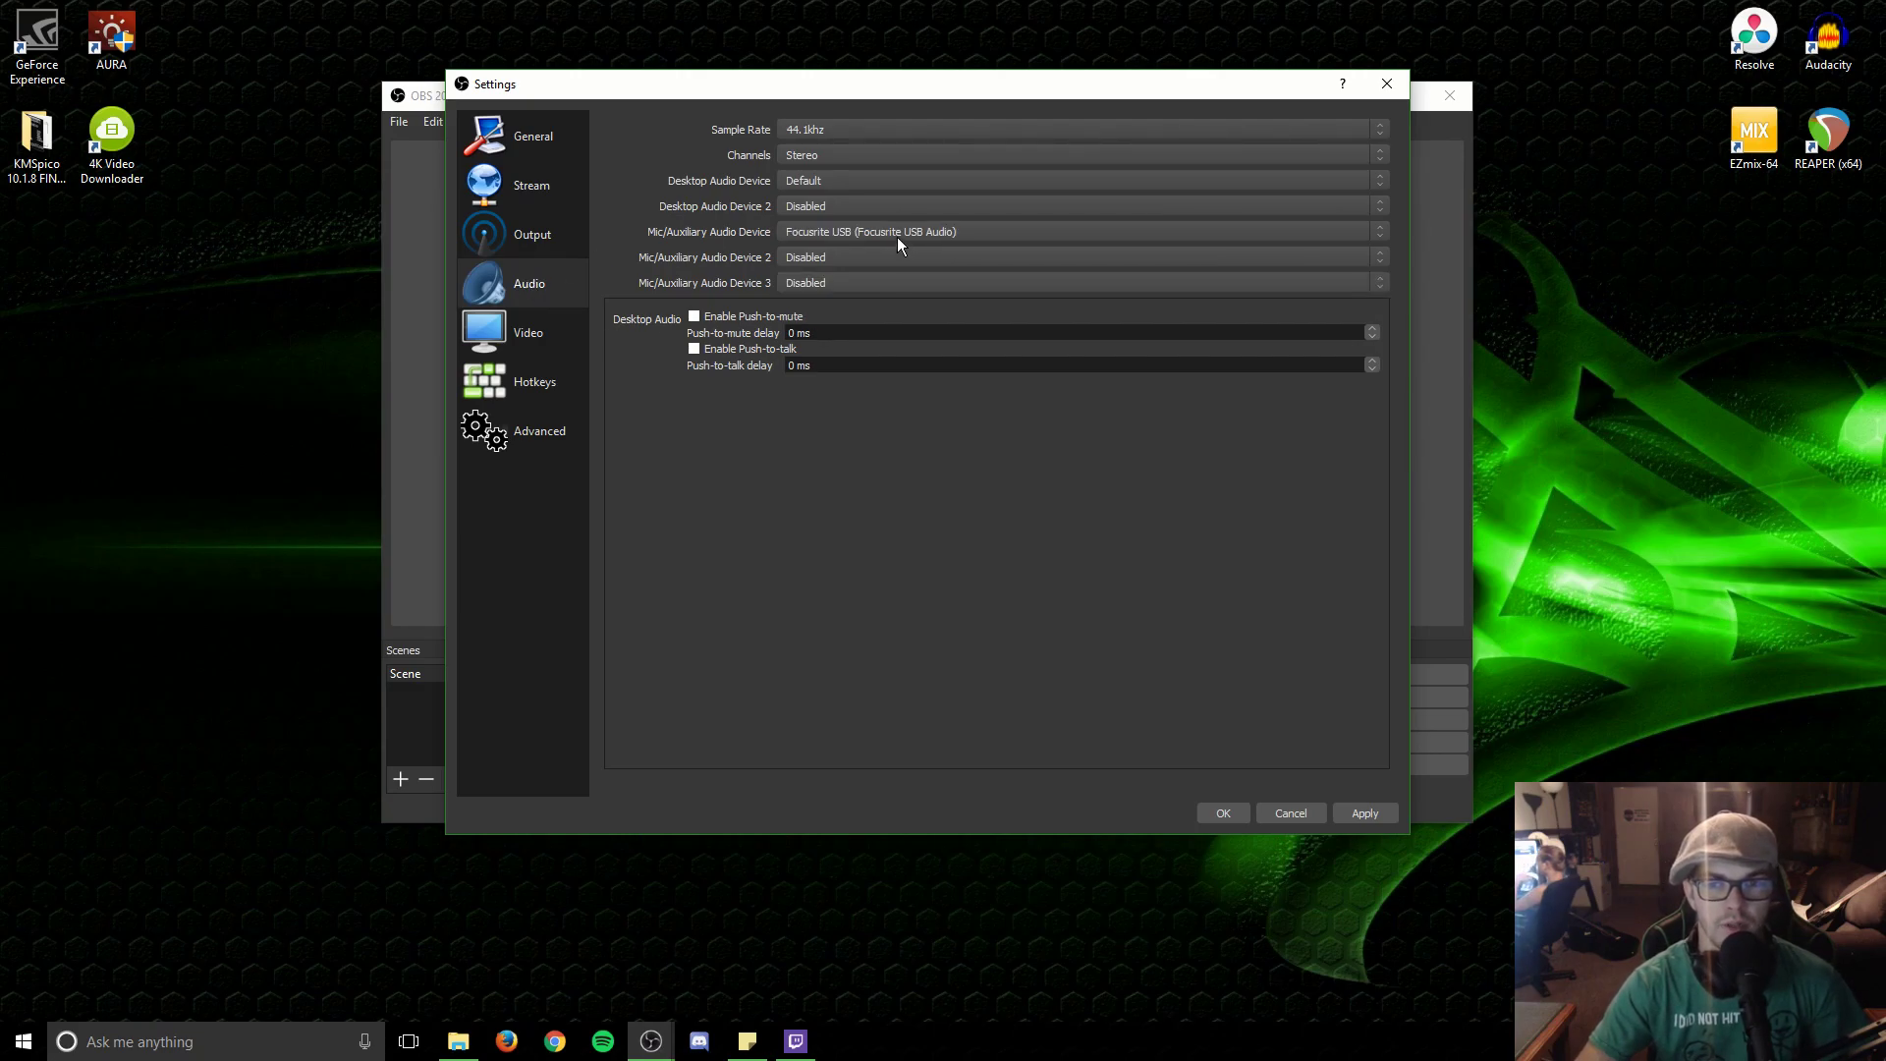
{"action": "left_click", "coordinate": [891, 233]}
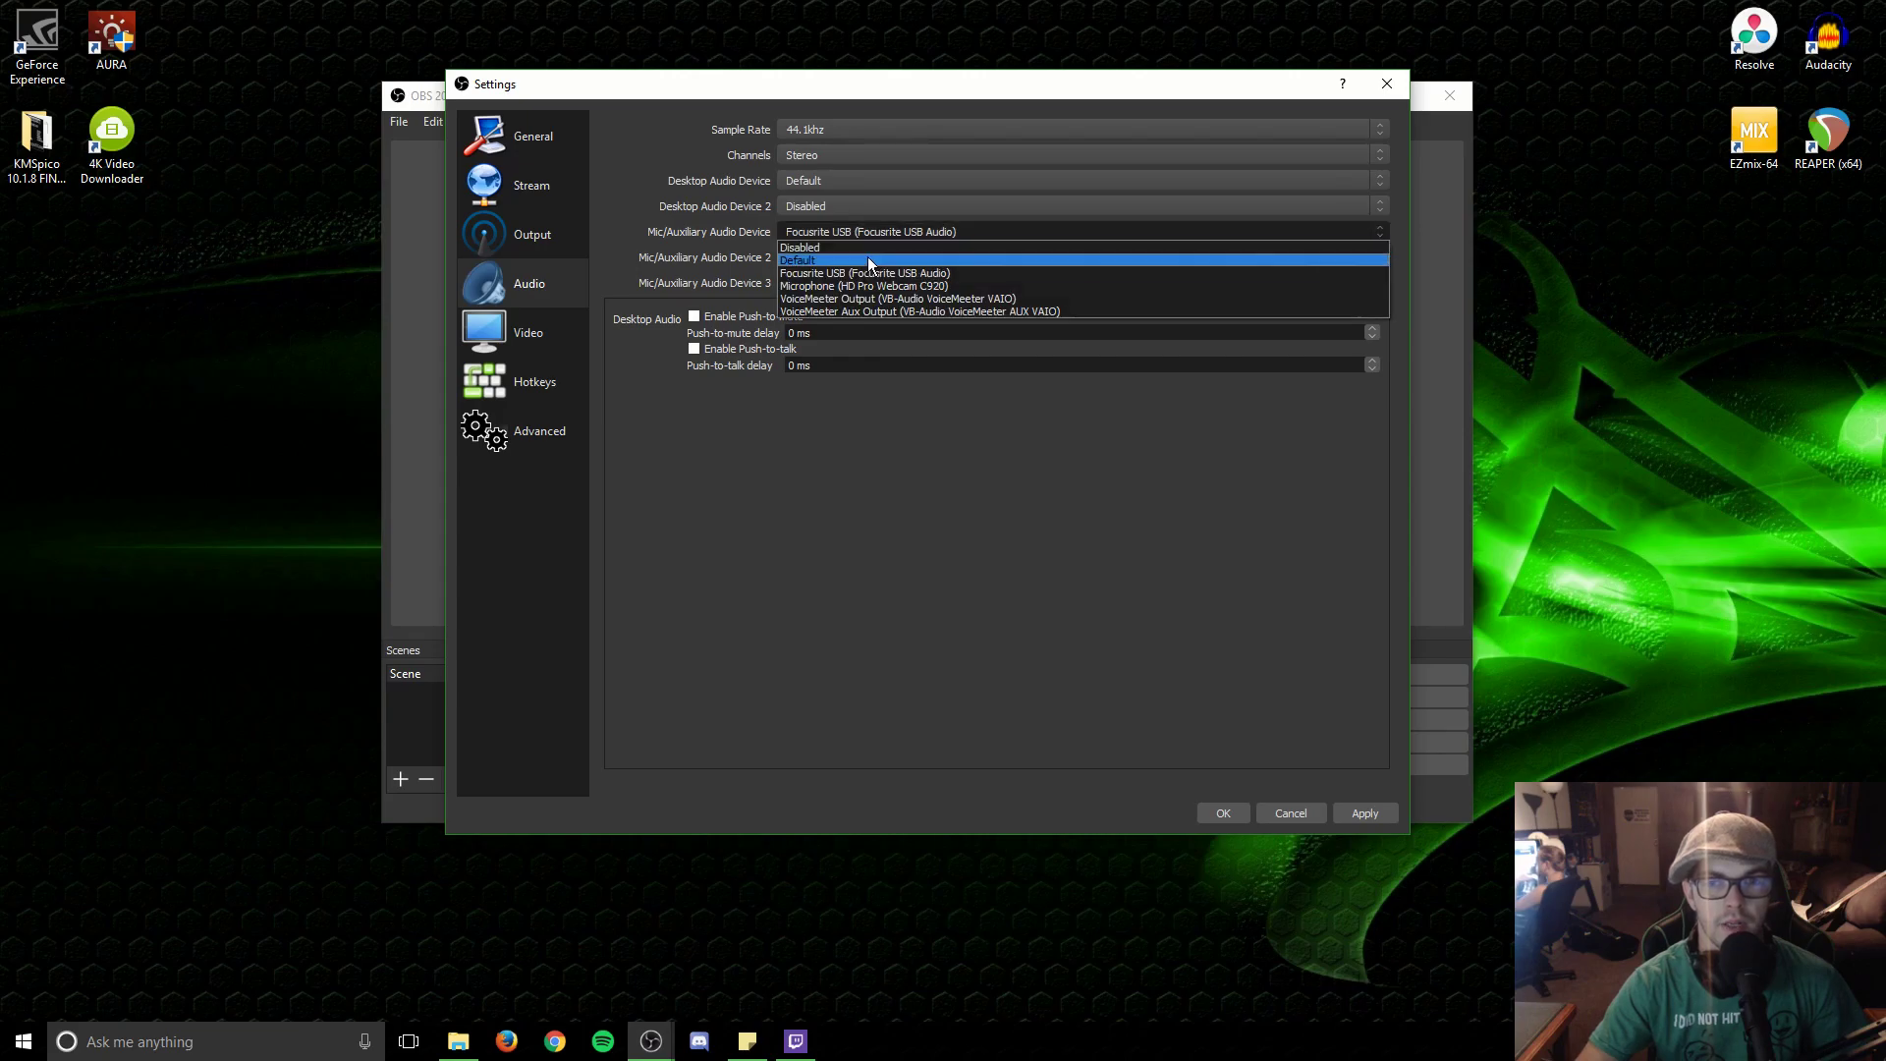
{"action": "left_click", "coordinate": [834, 273]}
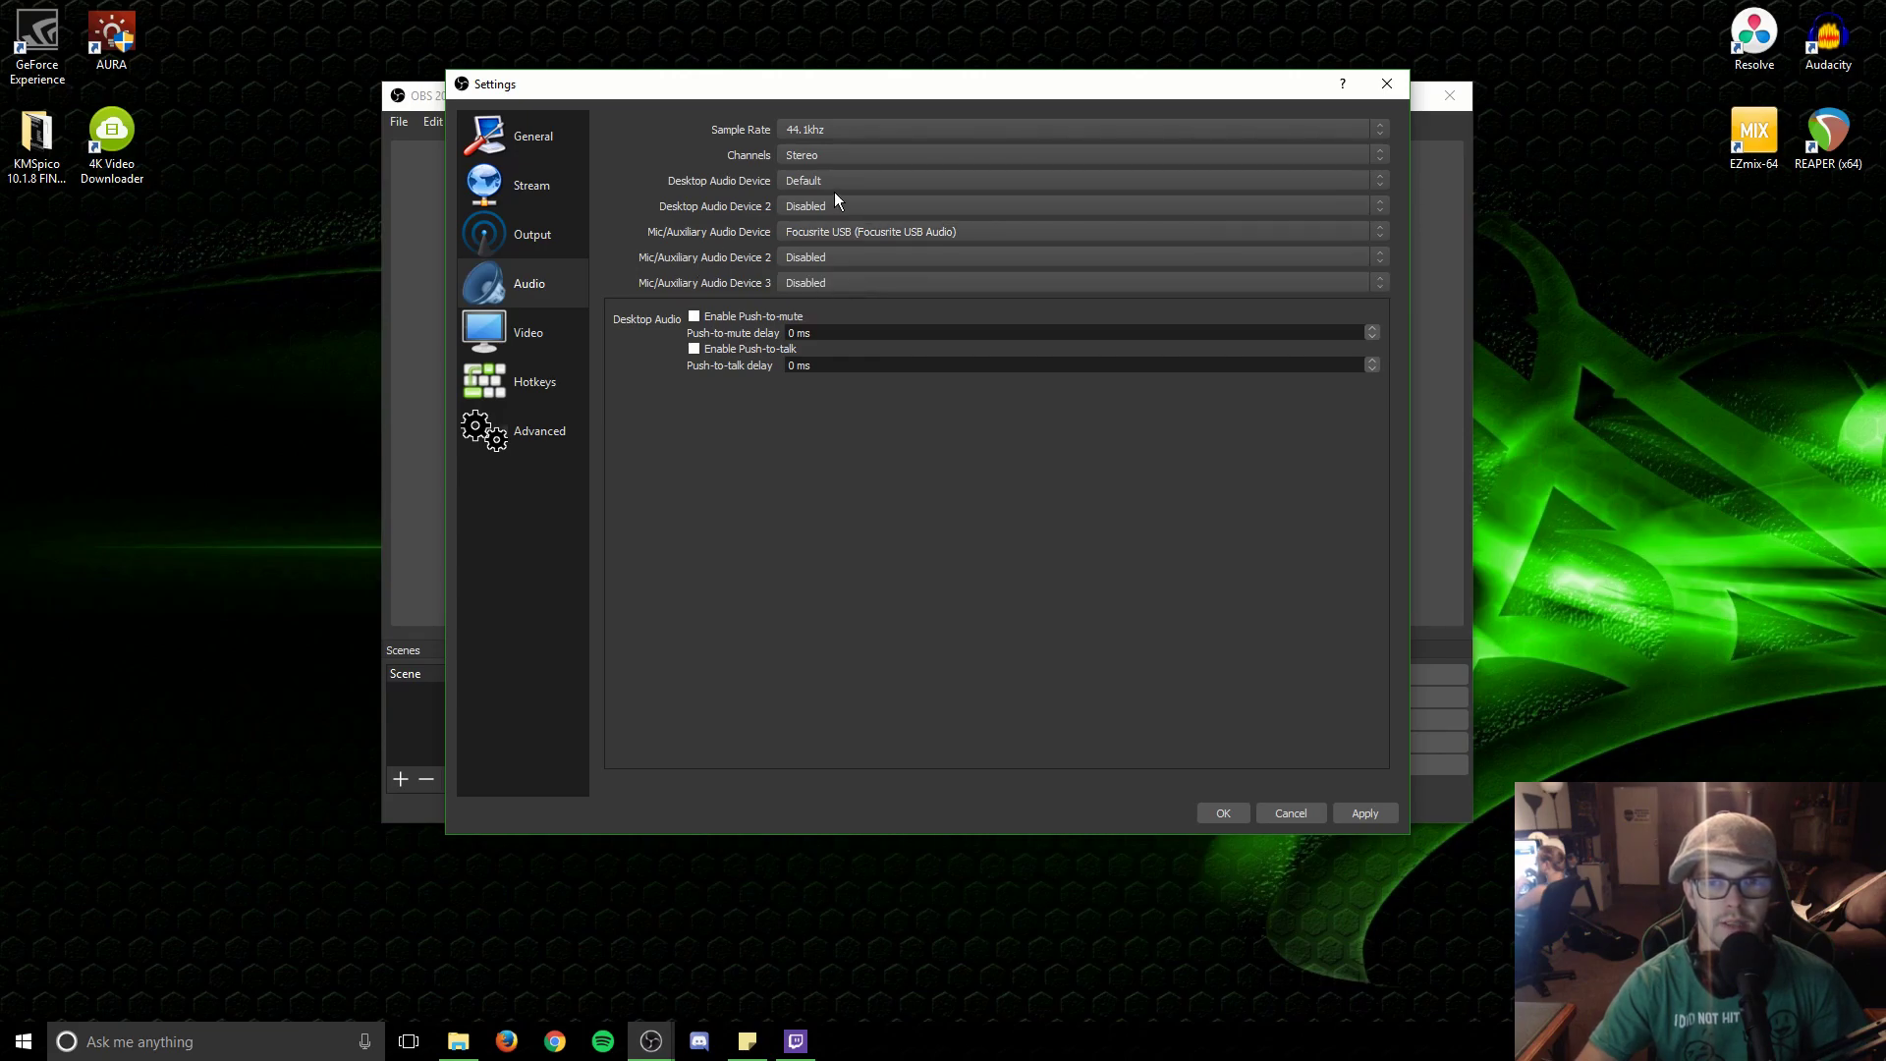
Step: In the video settings, keep the downscale filter on Lanczos (Sharpened scaling, 32 samples) and the common FPS value at 48
{"action": "left_click", "coordinate": [521, 335]}
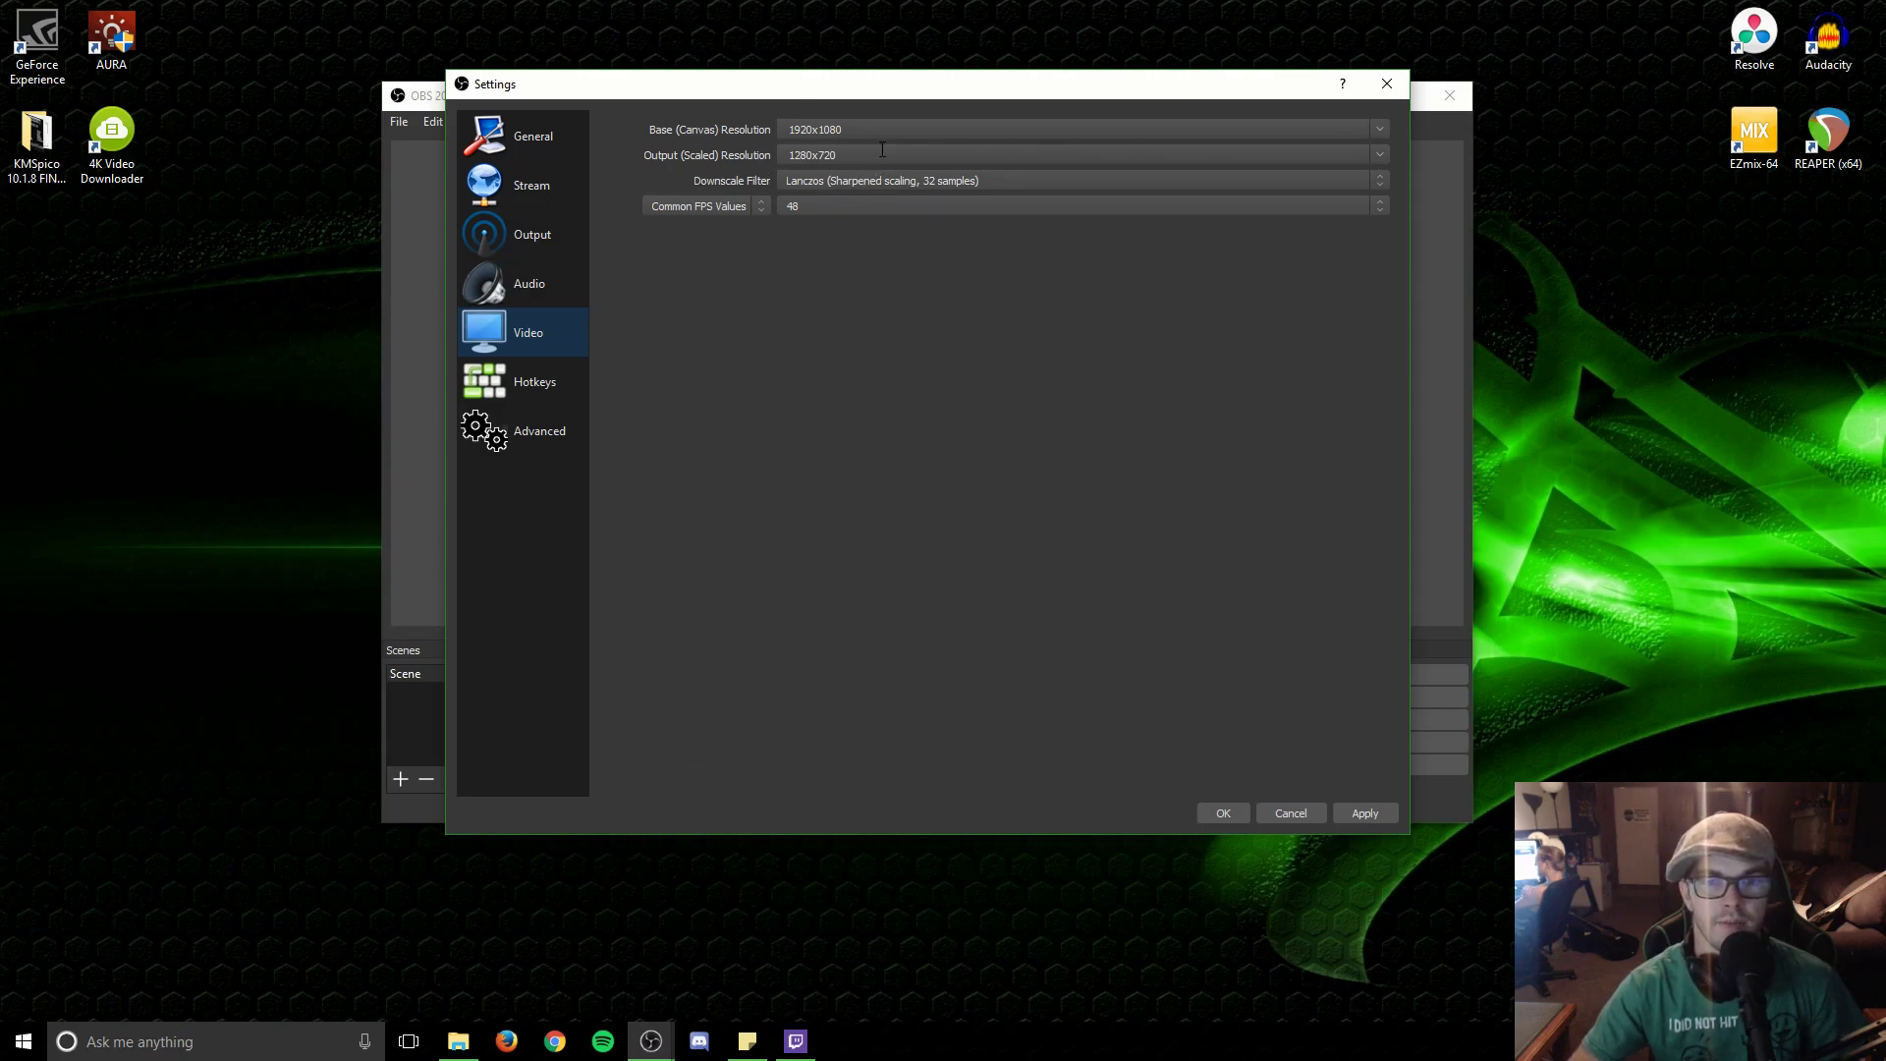
{"action": "left_click", "coordinate": [902, 187]}
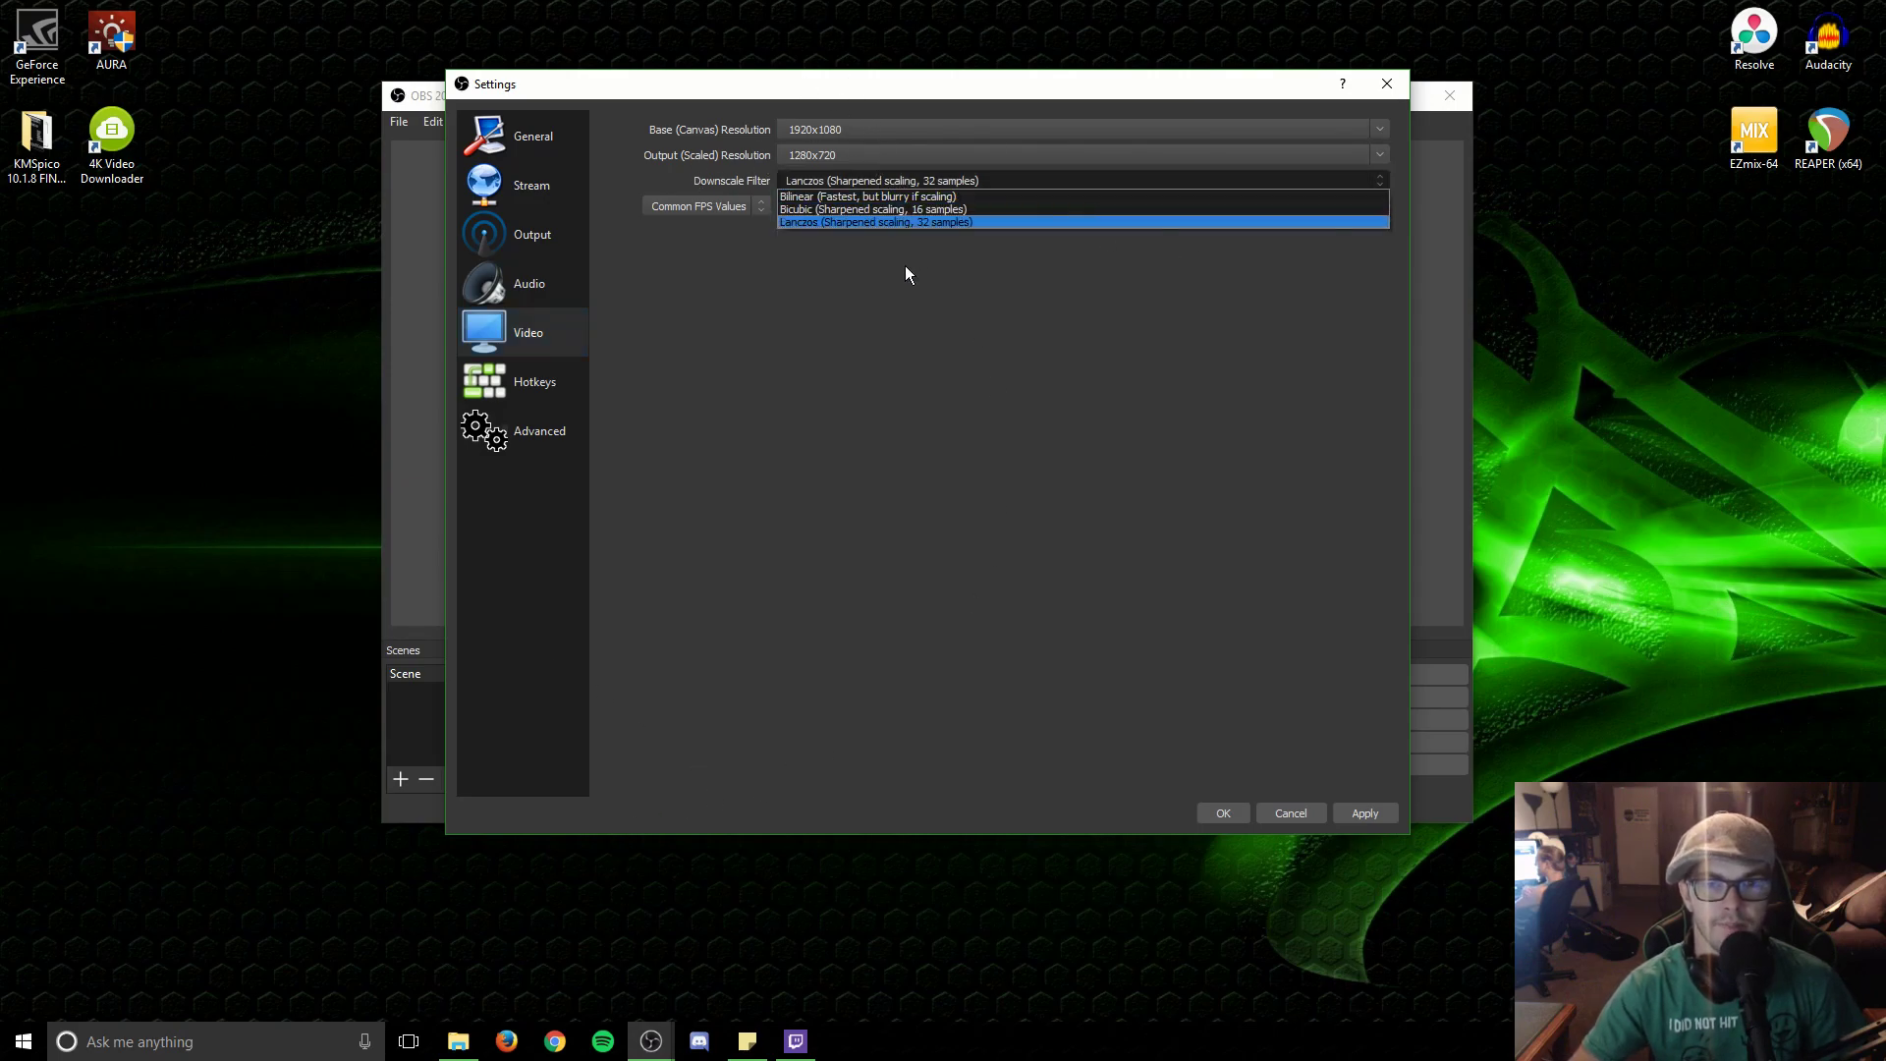
{"action": "left_click", "coordinate": [809, 222]}
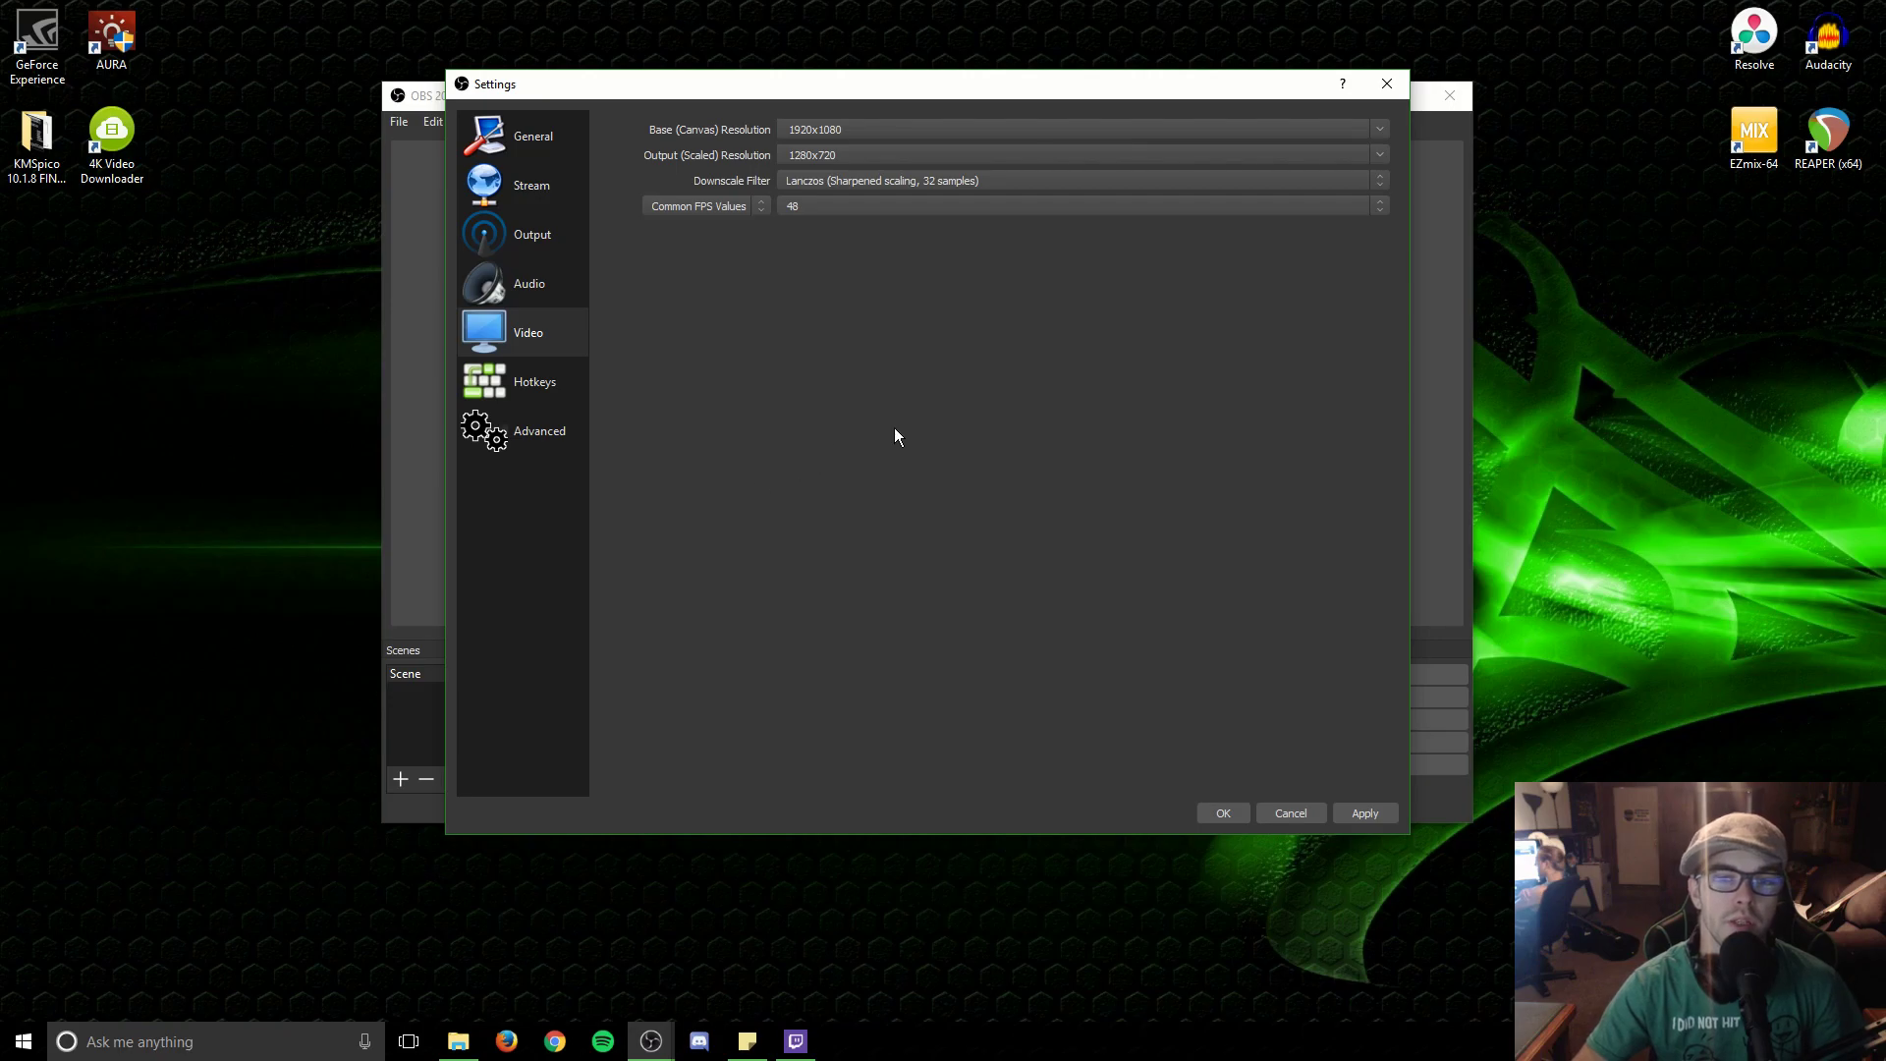
{"action": "left_click", "coordinate": [900, 211]}
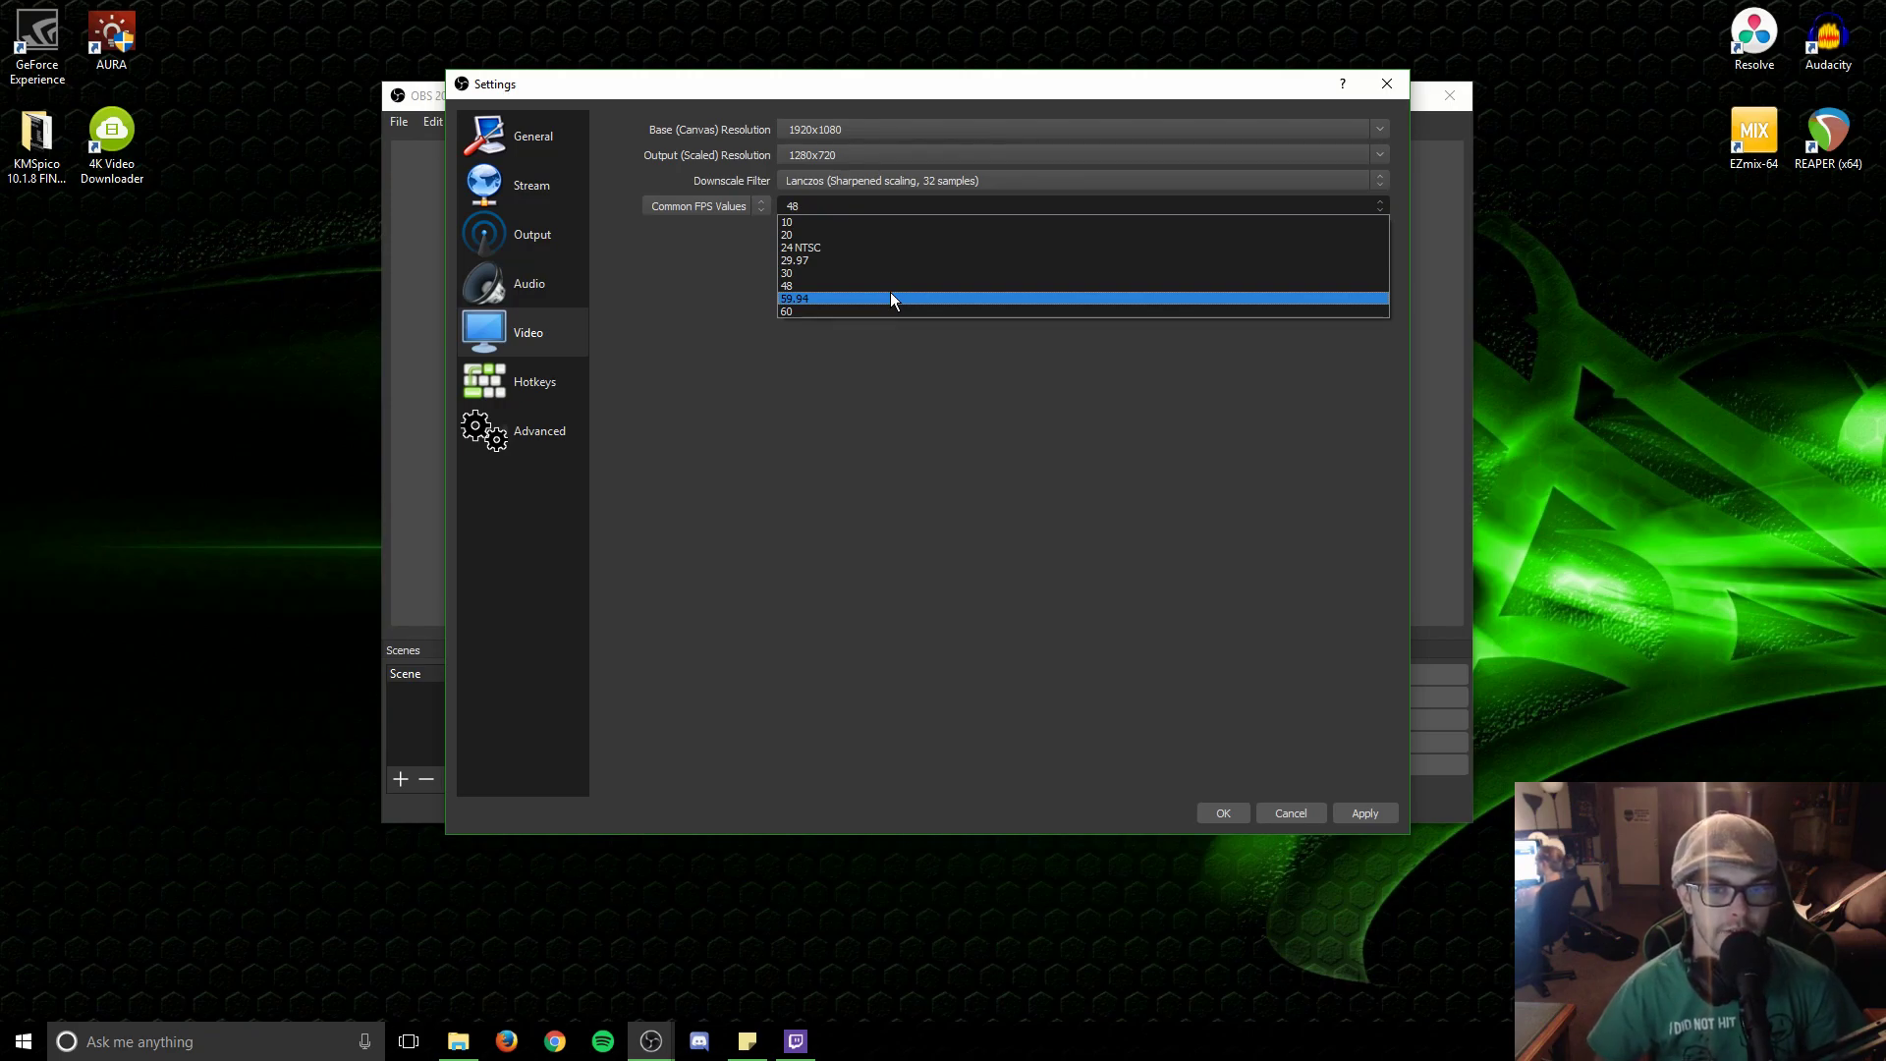
{"action": "left_click", "coordinate": [847, 285]}
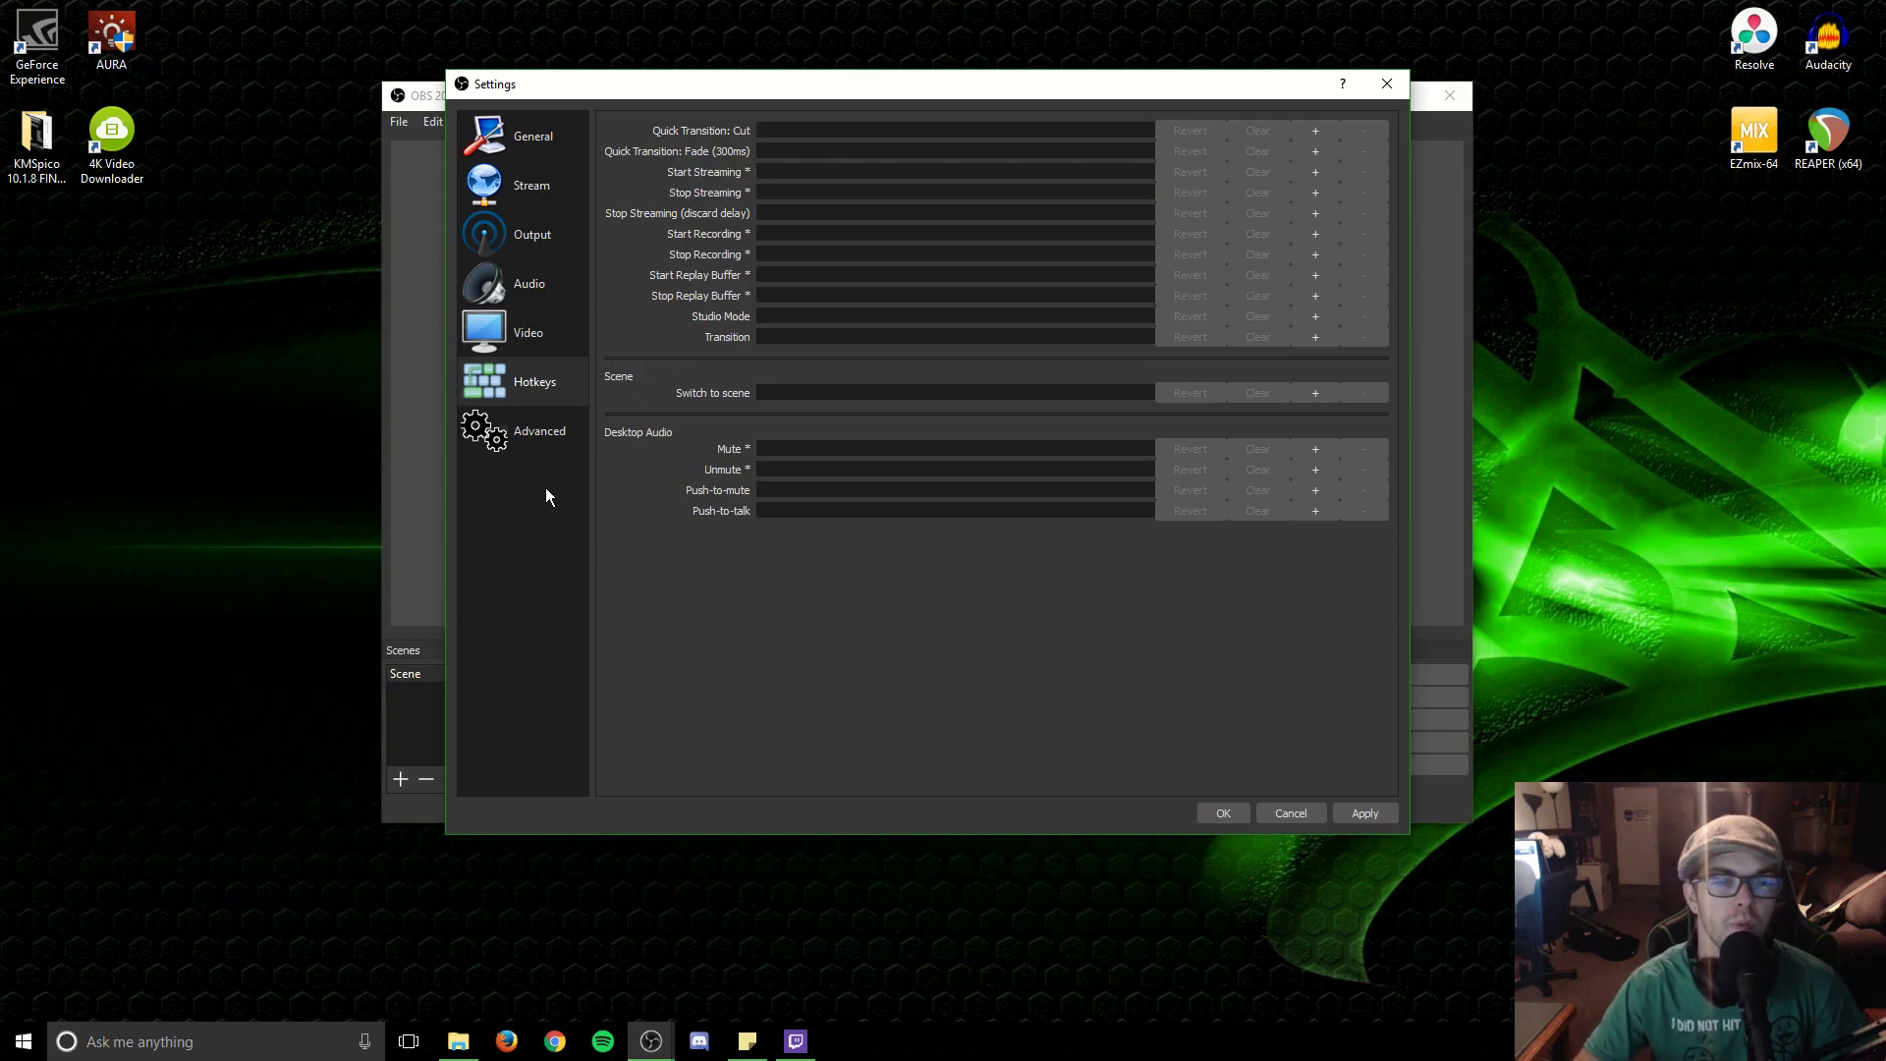
Step: In the advanced settings, review the process priority options and keep the priority on Normal
{"action": "left_click", "coordinate": [548, 457]}
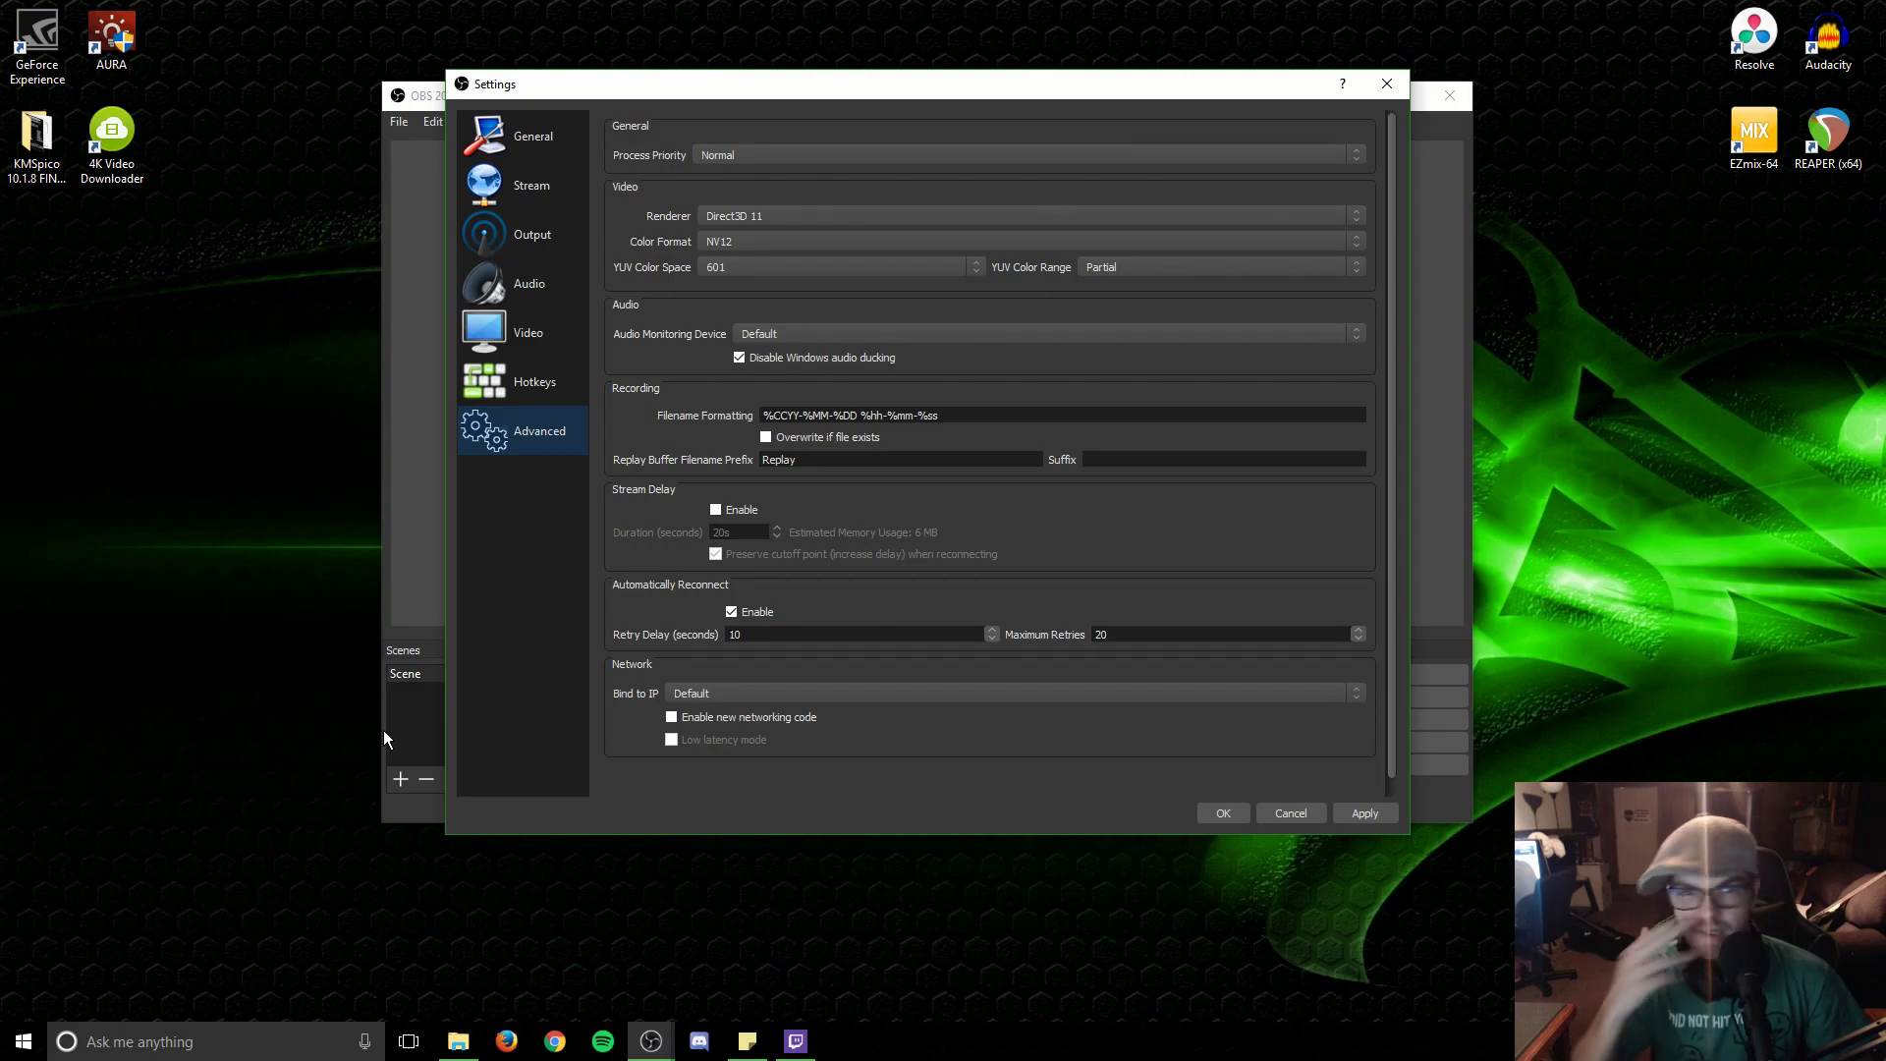
{"action": "left_click", "coordinate": [867, 157]}
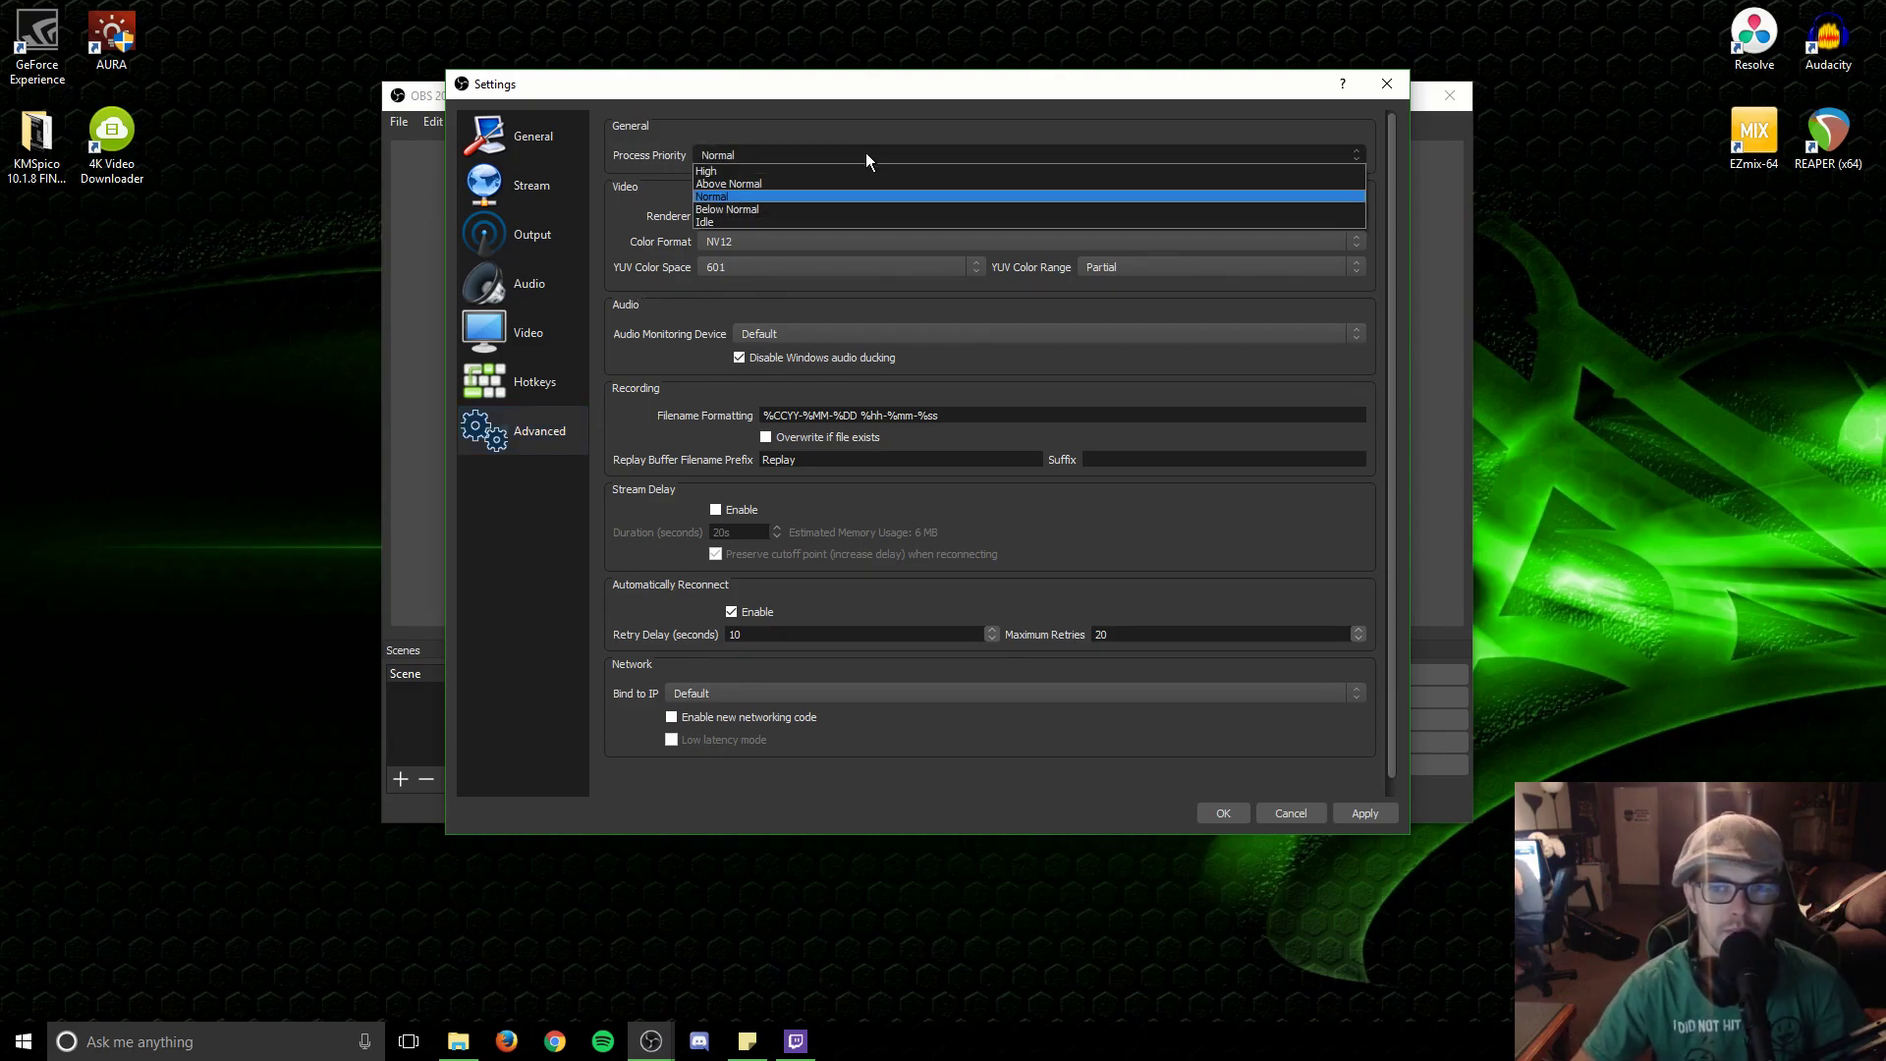
{"action": "left_click", "coordinate": [866, 157]}
{"action": "left_click", "coordinate": [866, 157]}
{"action": "left_click", "coordinate": [866, 158]}
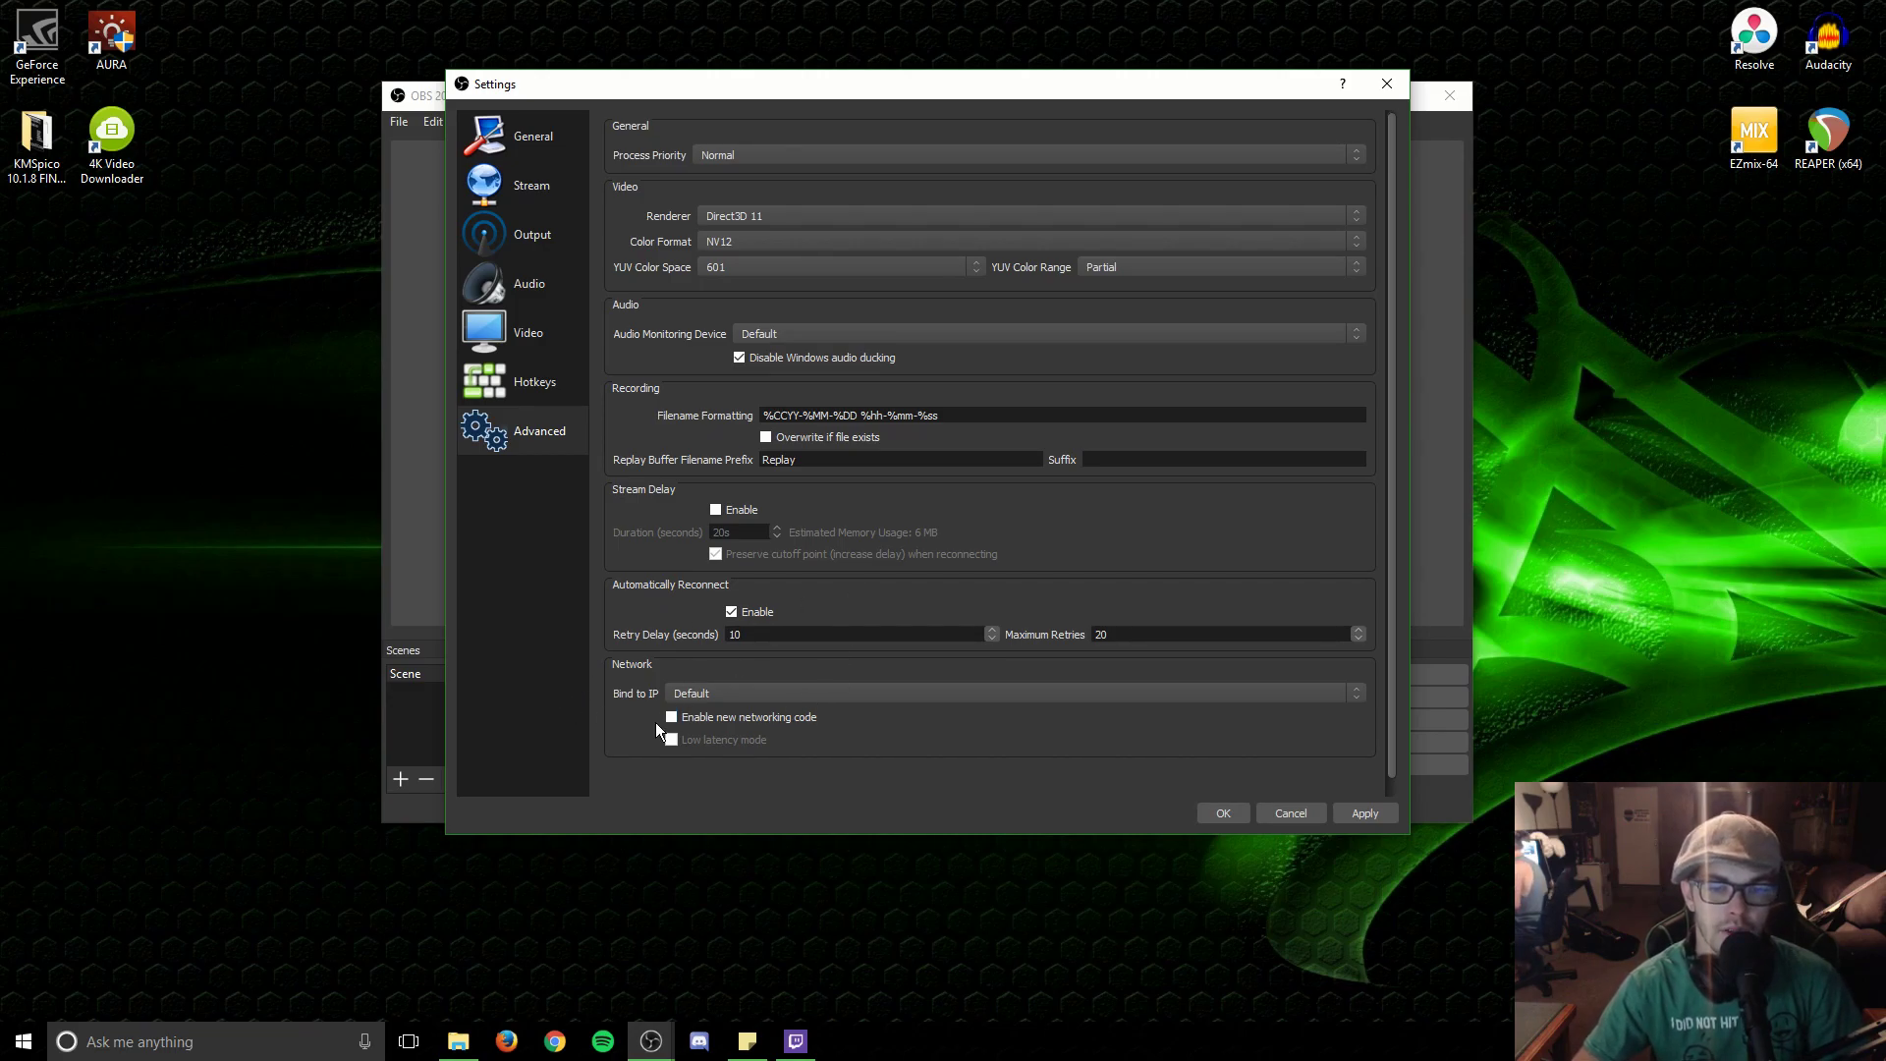
Step: Keep the network's Bind to IP option on Default and enable the new networking code
{"action": "left_click", "coordinate": [716, 697]}
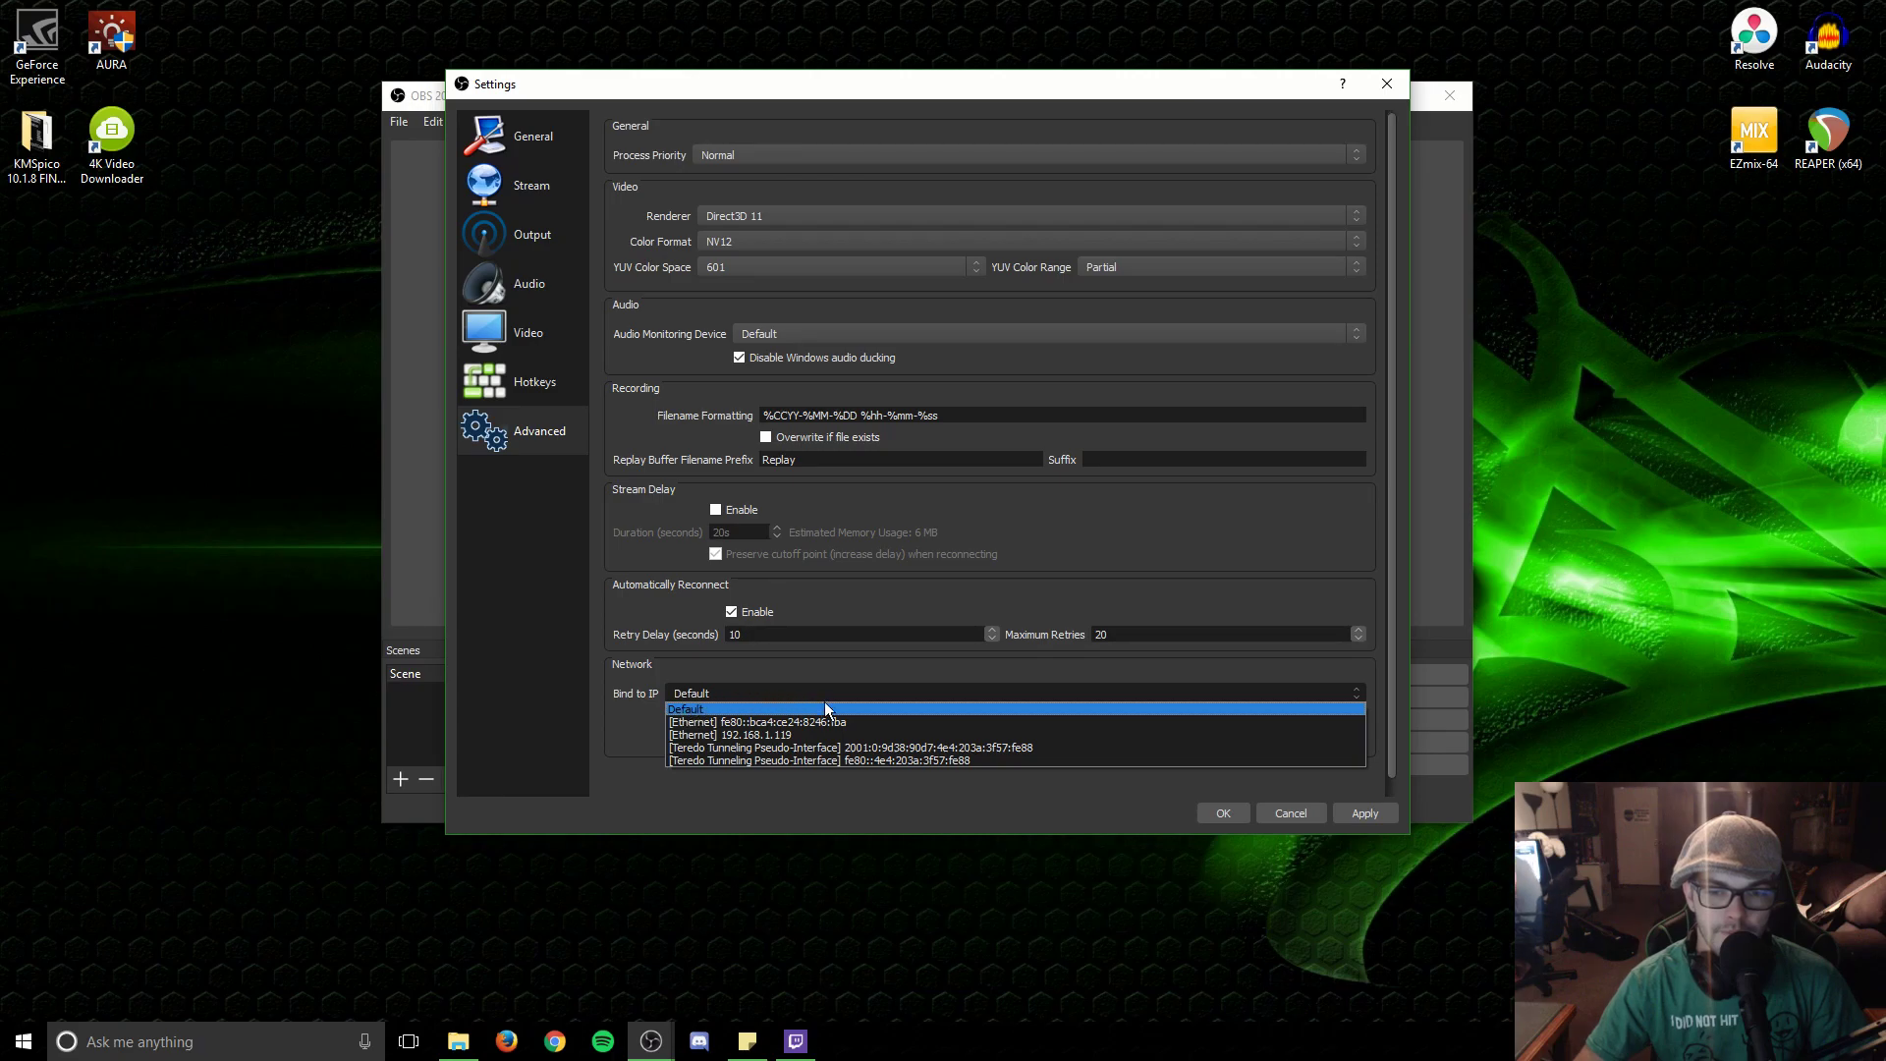
{"action": "left_click", "coordinate": [737, 710]}
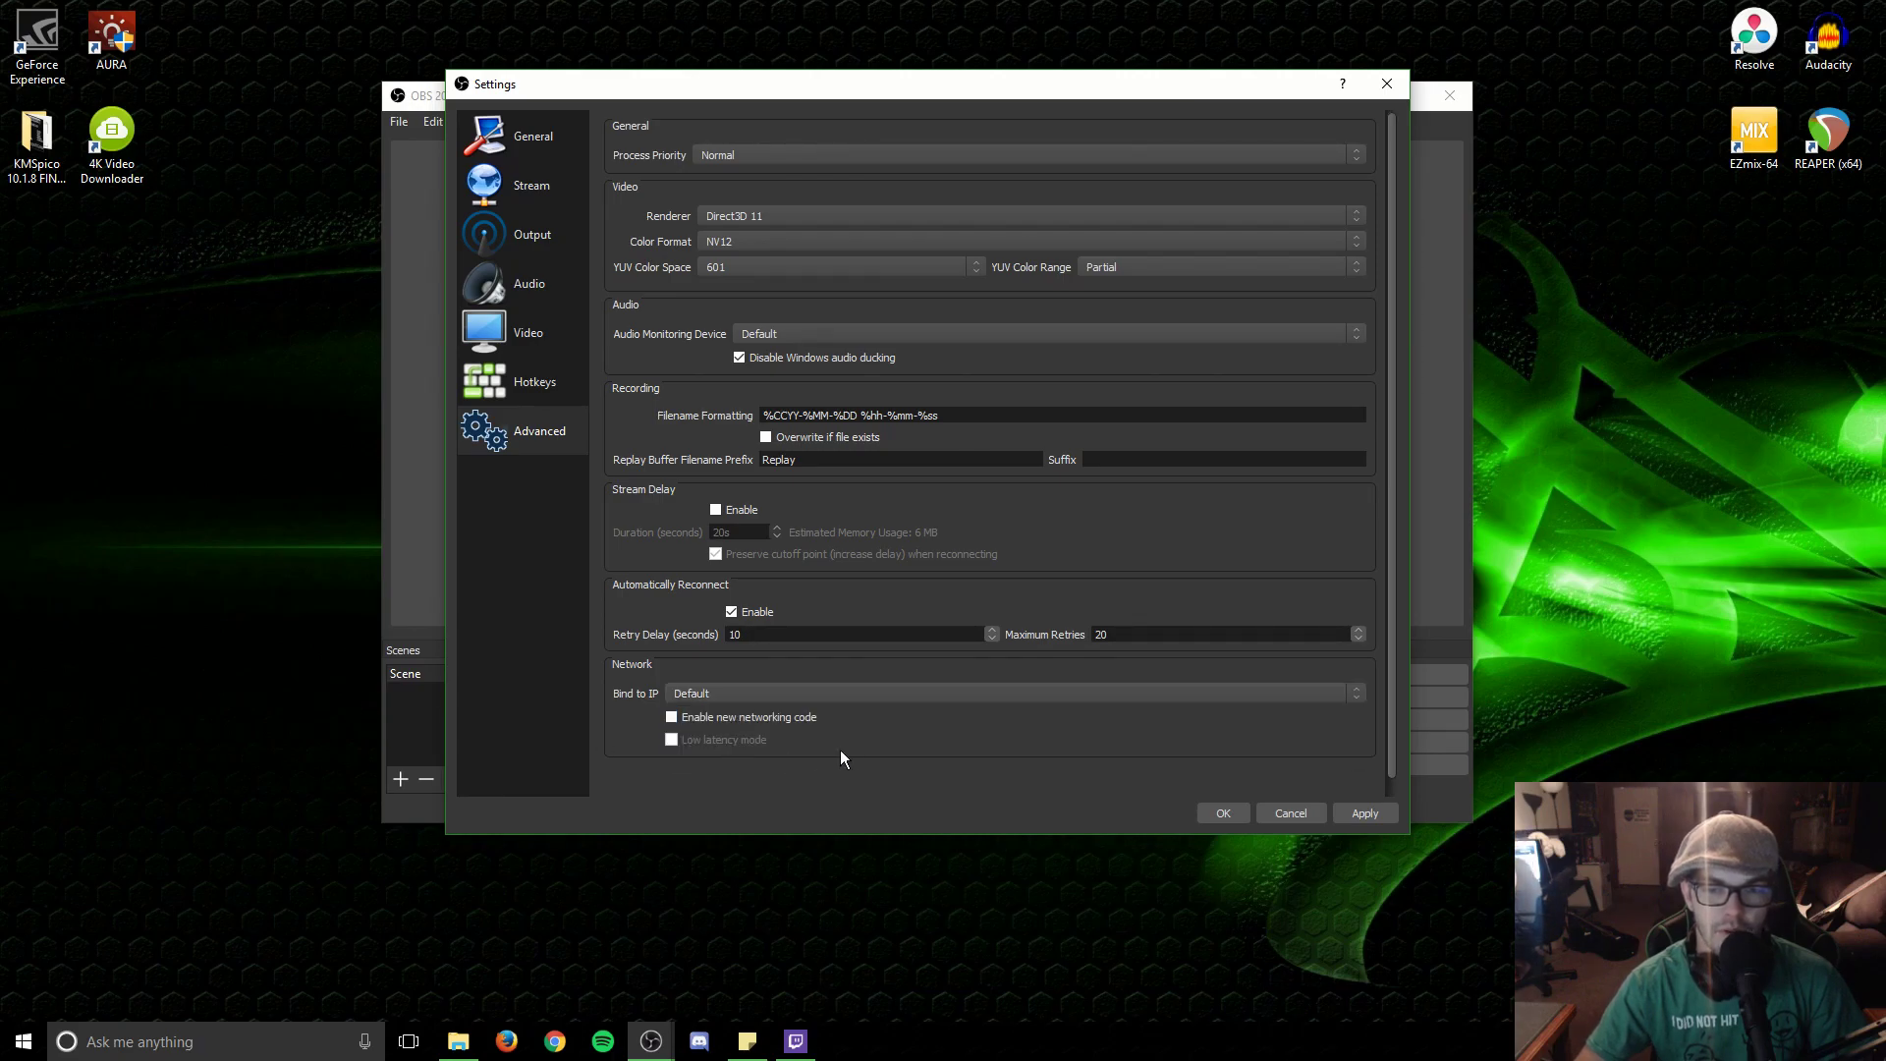
{"action": "left_click", "coordinate": [671, 718]}
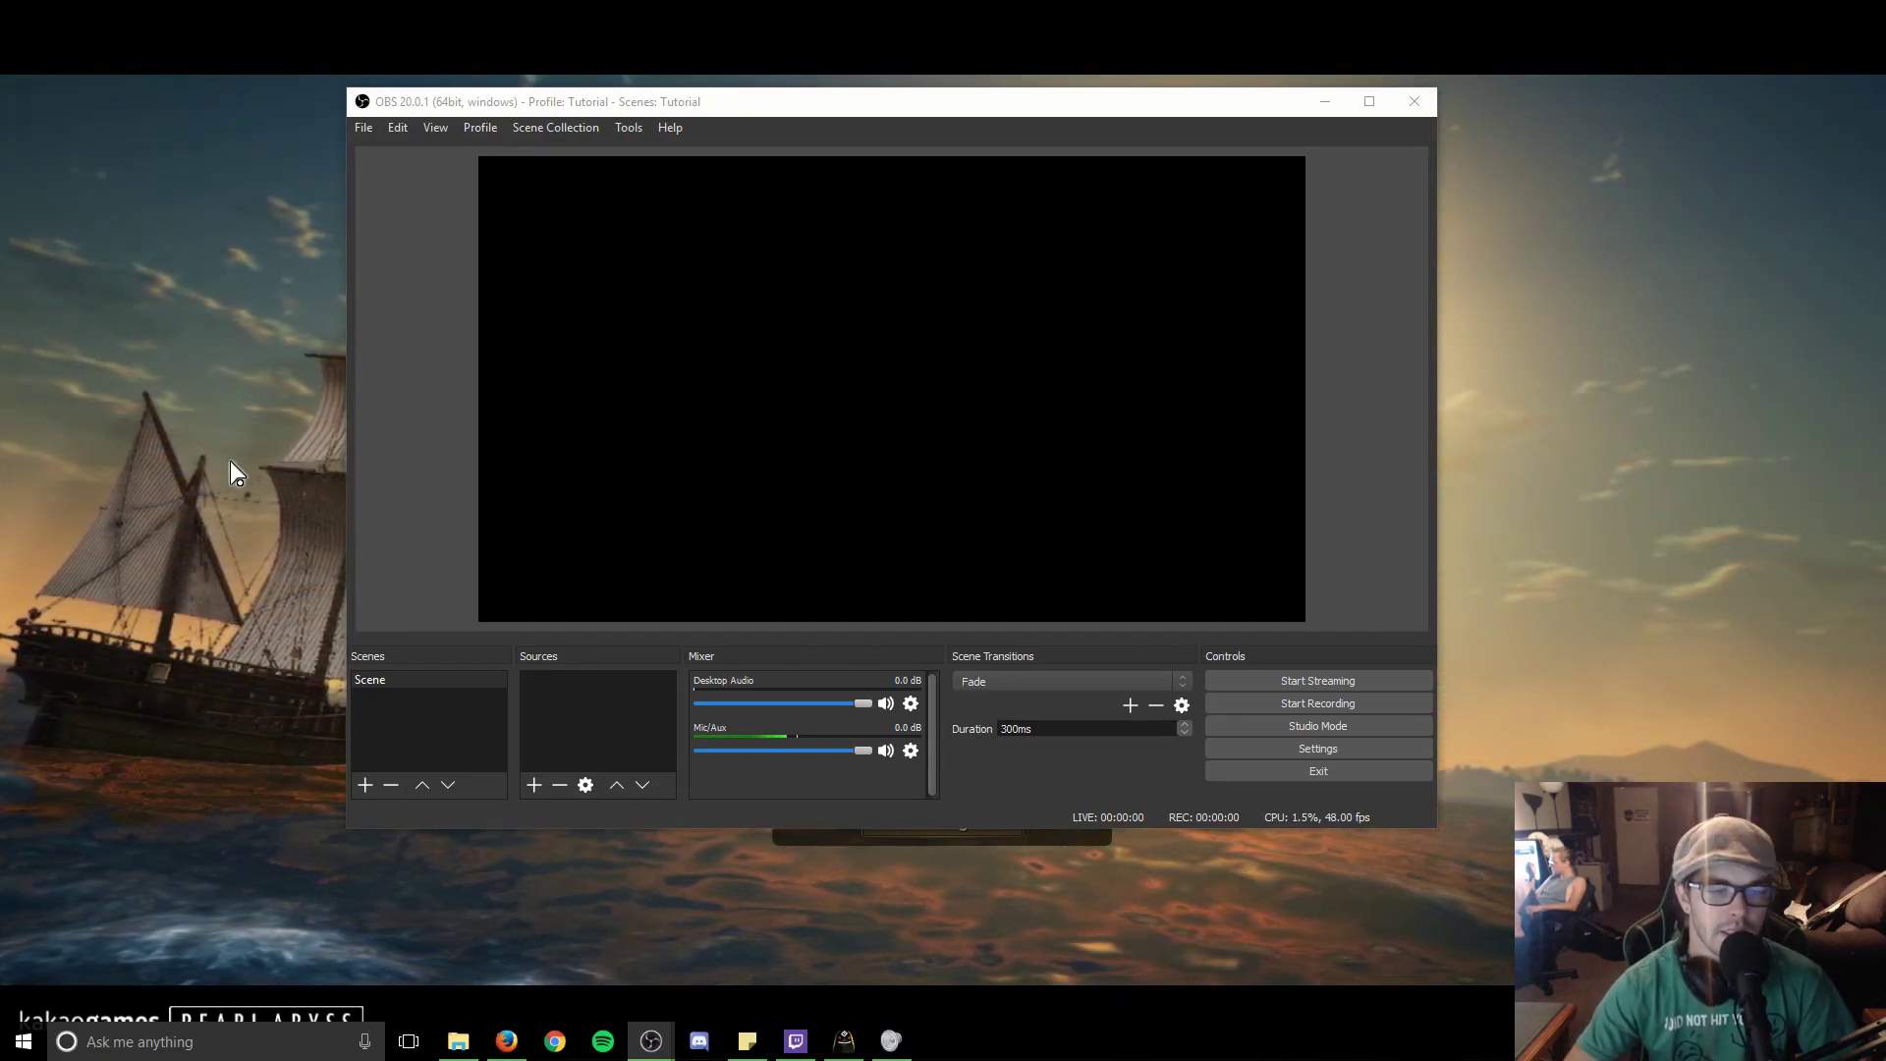
Step: Rename the existing scene as BlackDO
{"action": "right_click", "coordinate": [408, 684]}
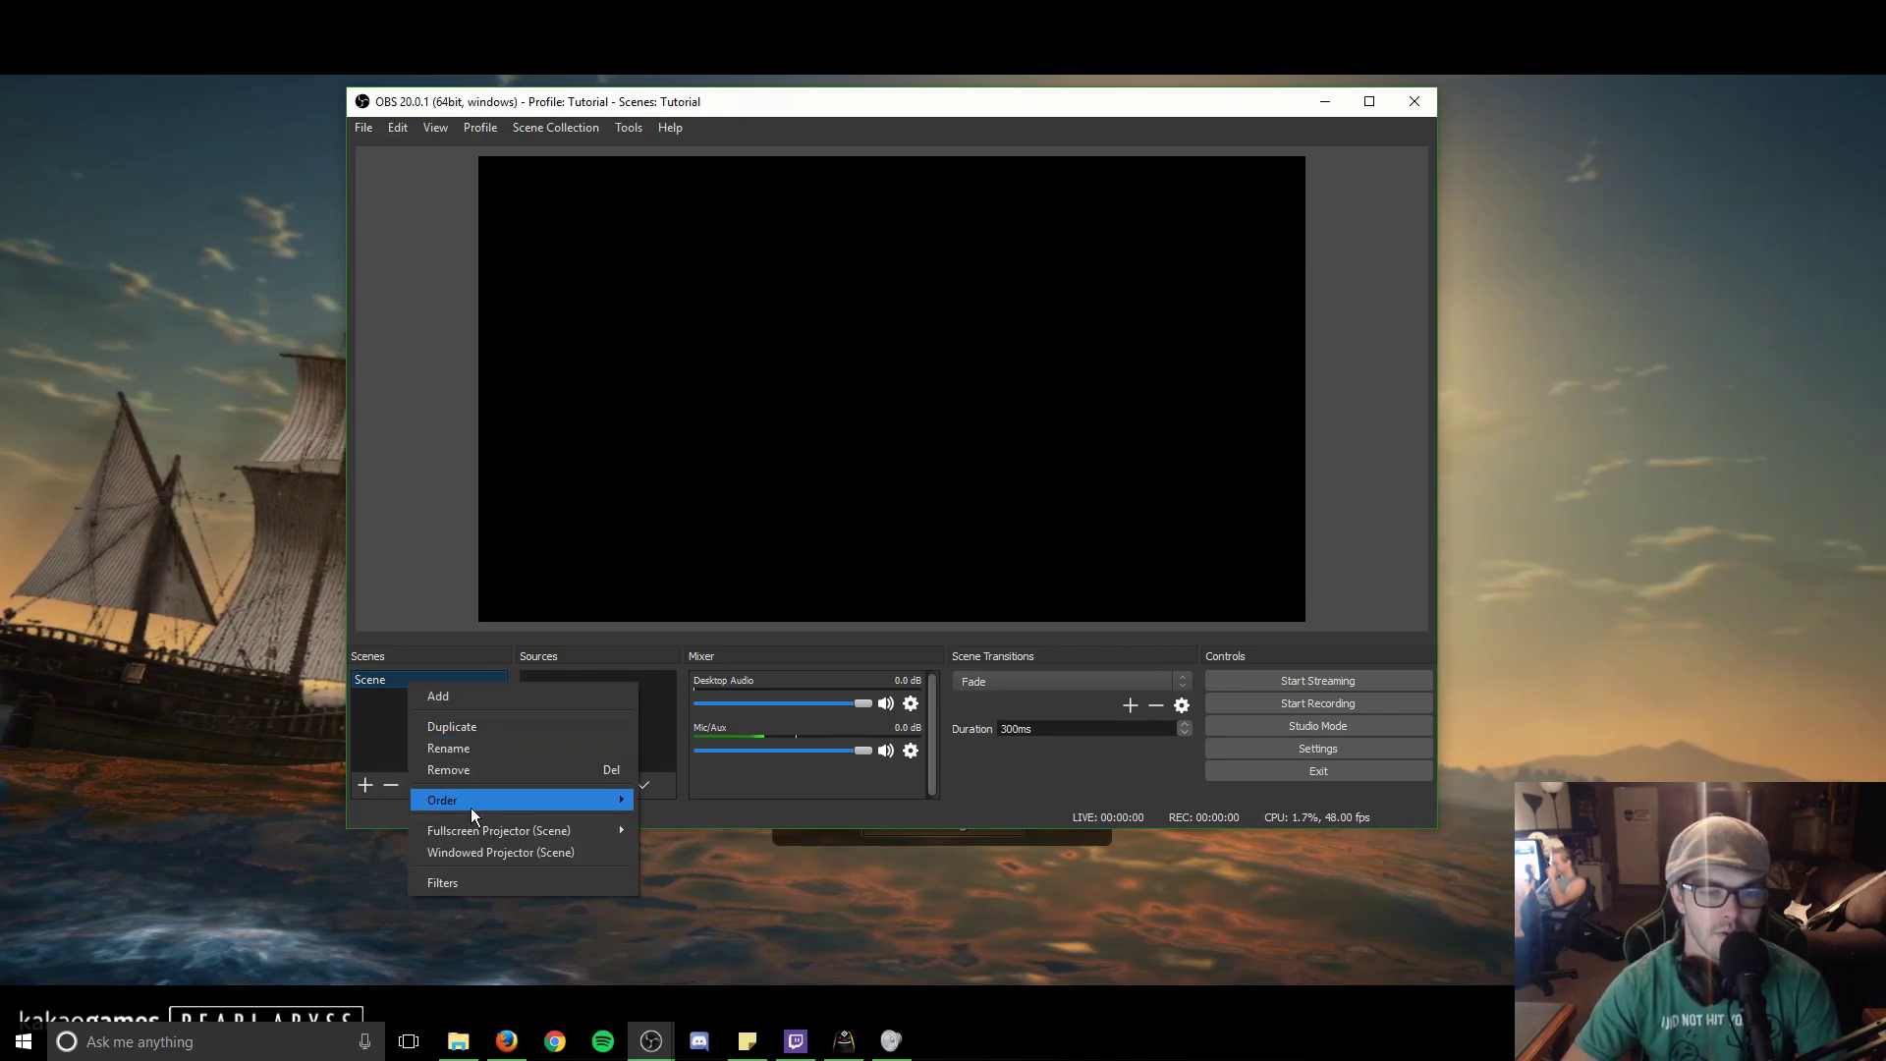
{"action": "left_click", "coordinate": [456, 751]}
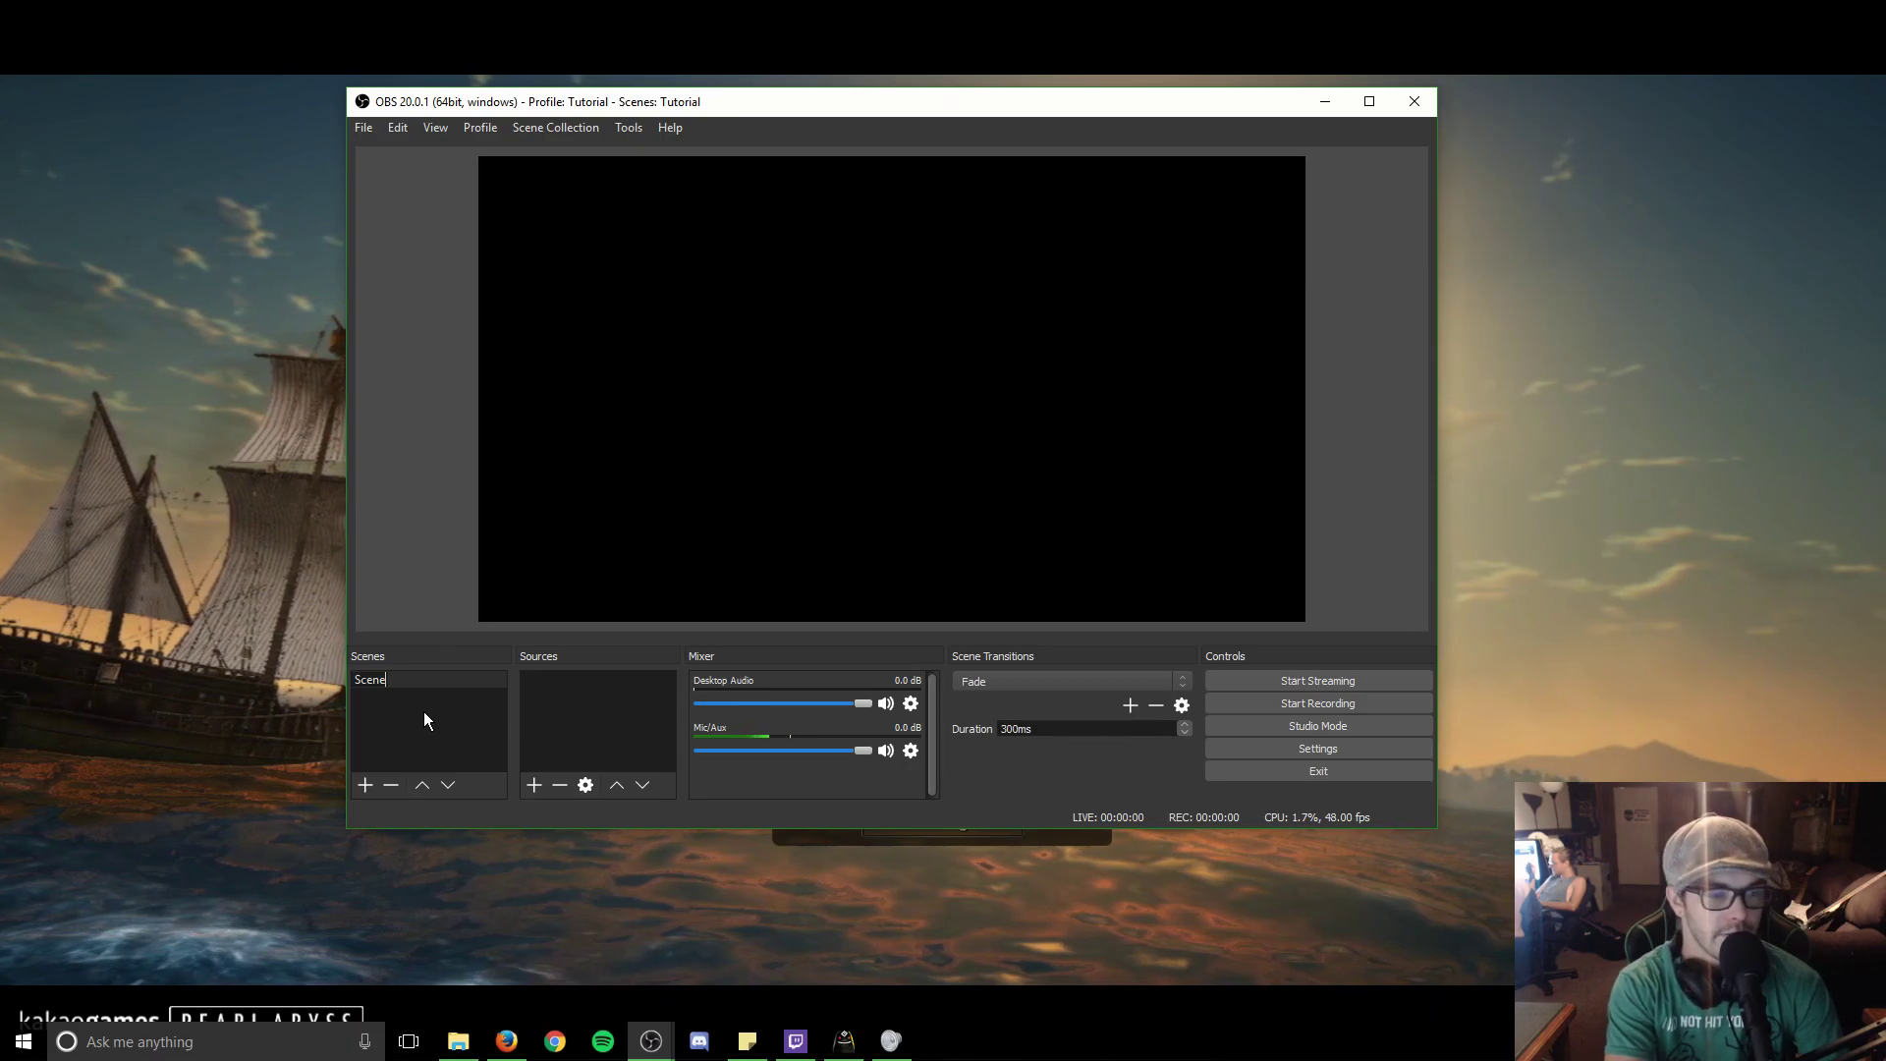
{"action": "type", "text": "Sce"}
{"action": "key", "text": "BackSpace"}
{"action": "key", "text": "BackSpace"}
{"action": "key", "text": "BackSpace"}
{"action": "type", "text": "Black"}
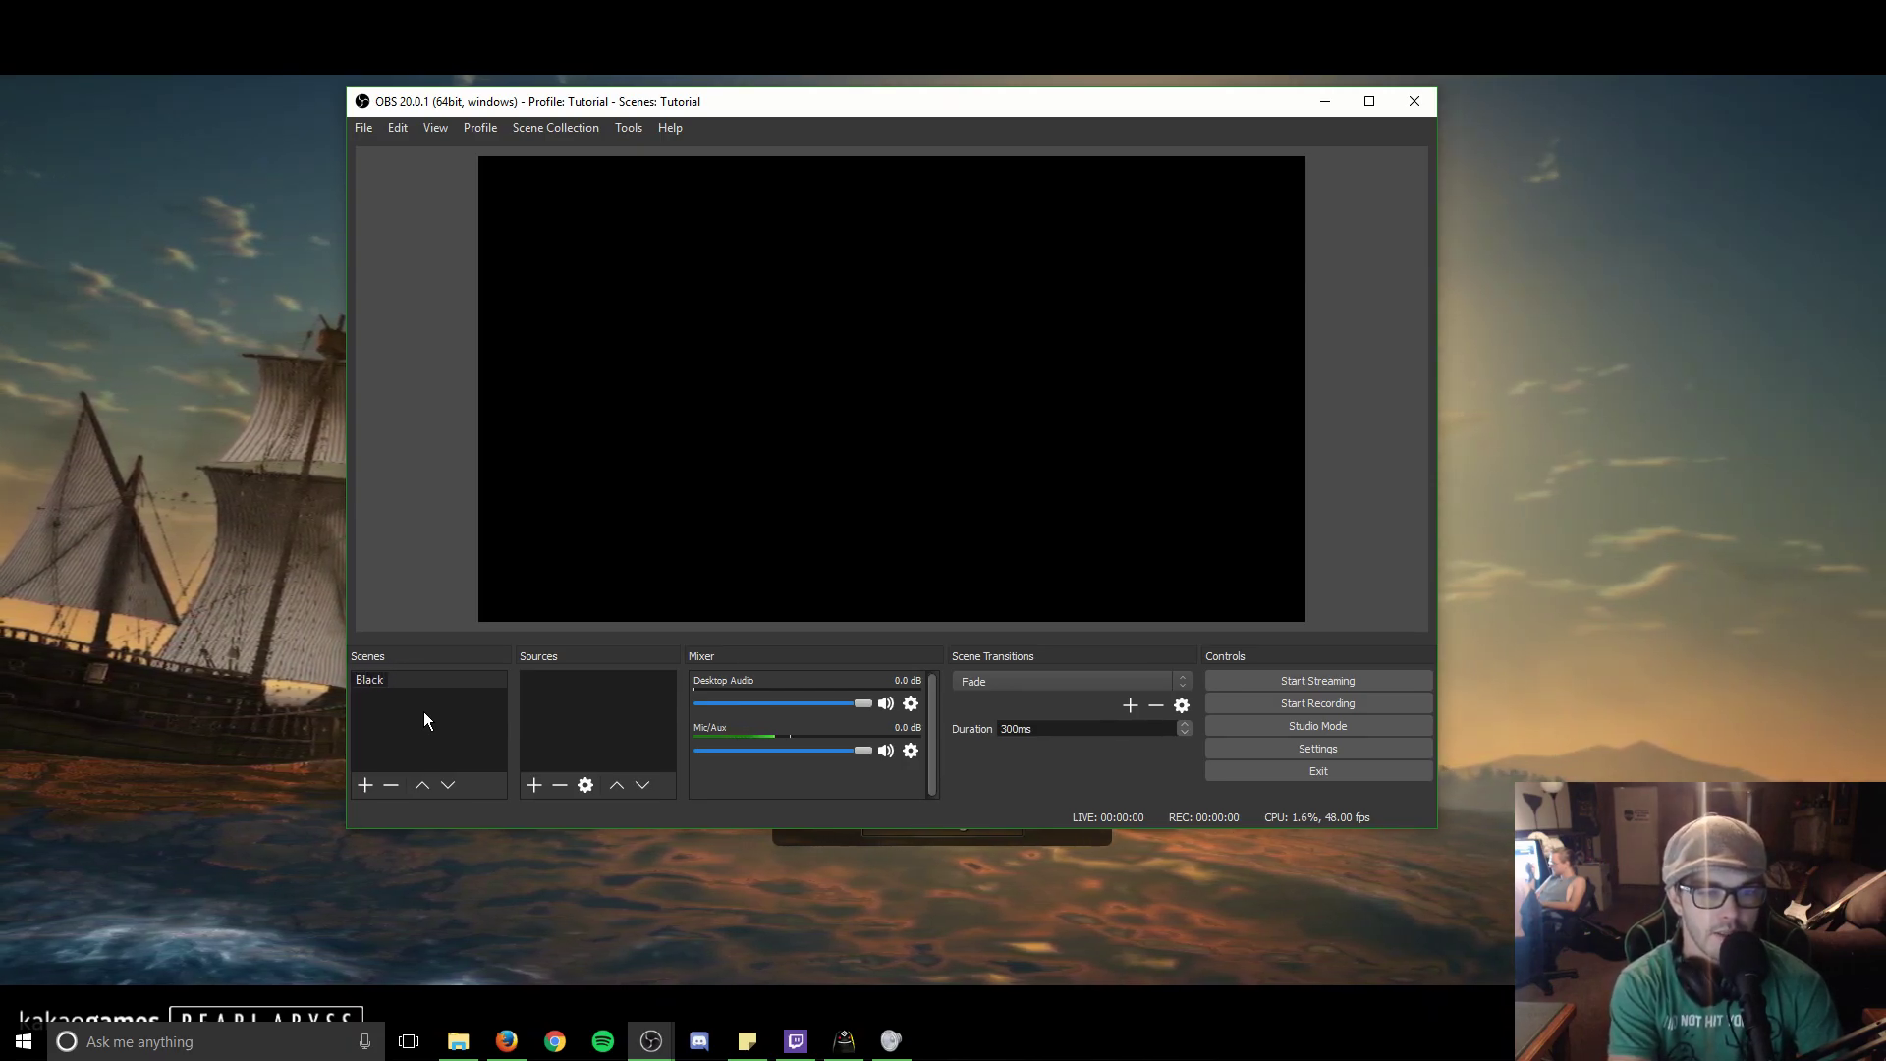
{"action": "type", "text": "DO"}
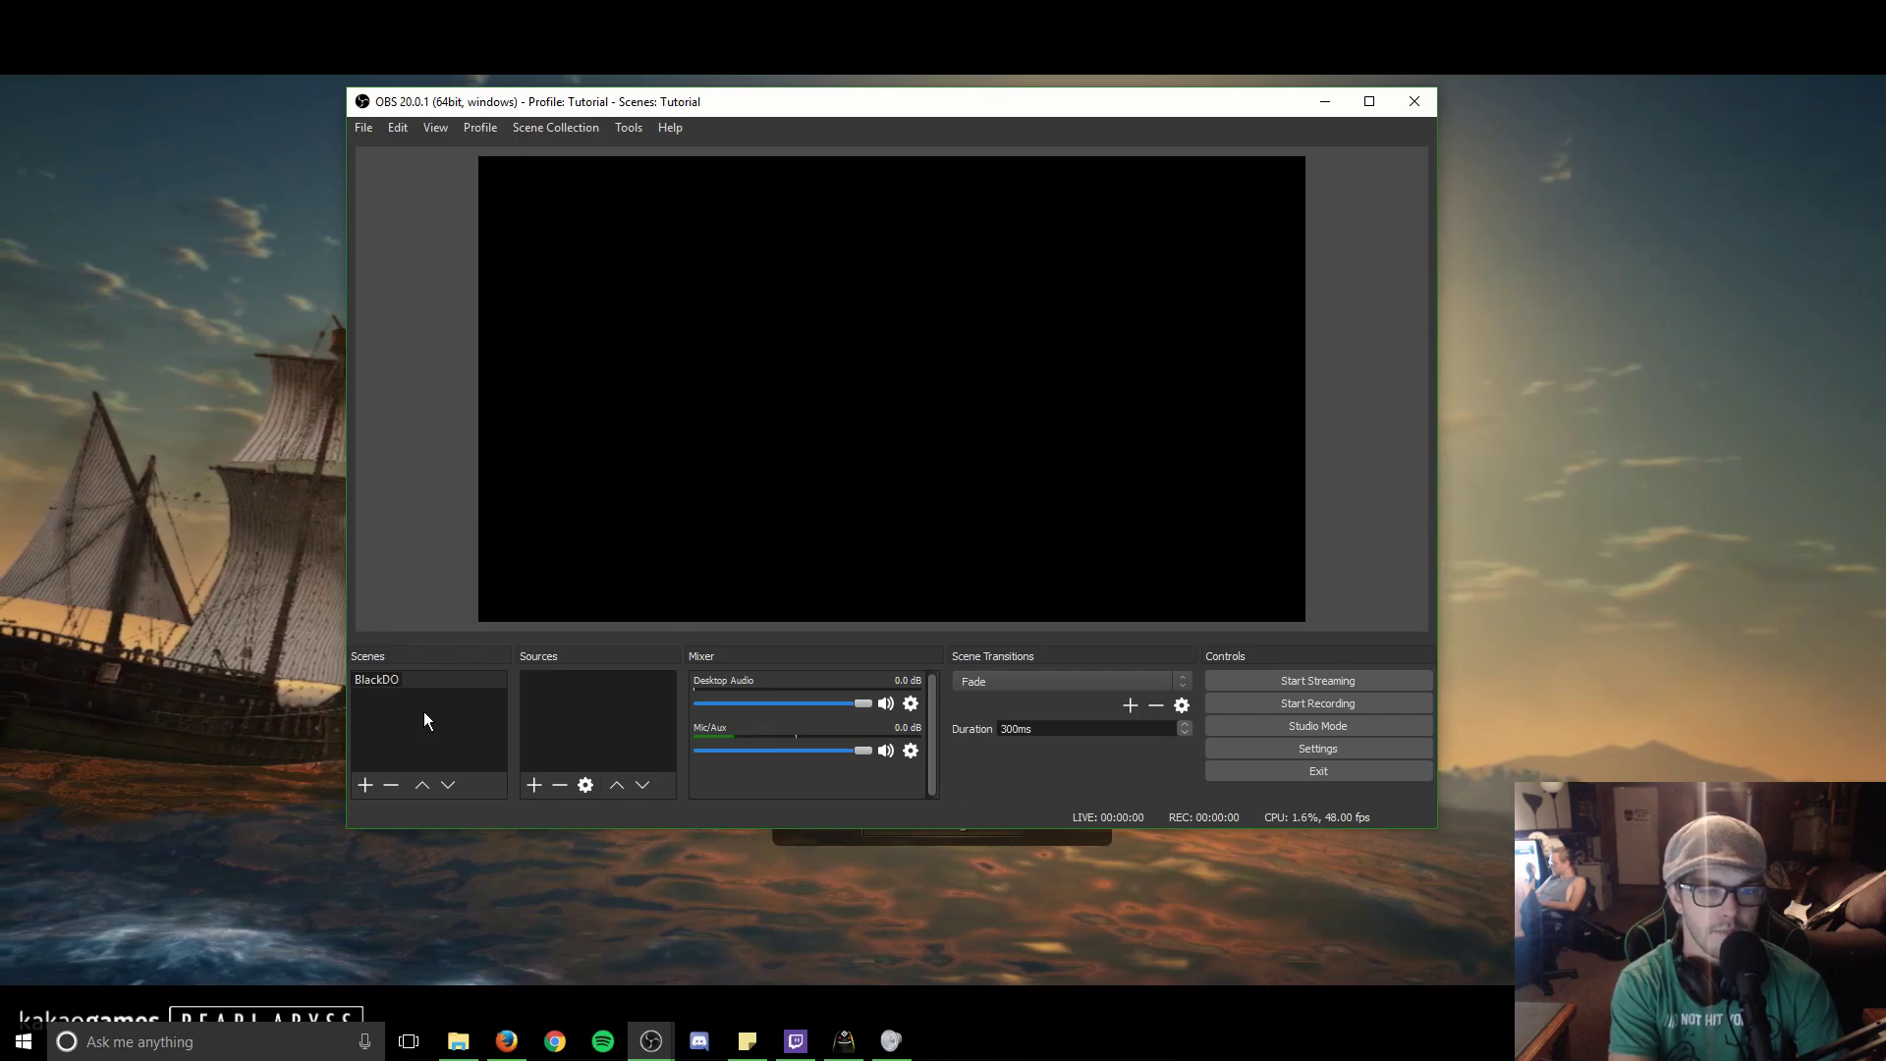
Step: Add a new Window Capture source named BlackDesertOnline to the BlackDO scene
{"action": "right_click", "coordinate": [600, 720]}
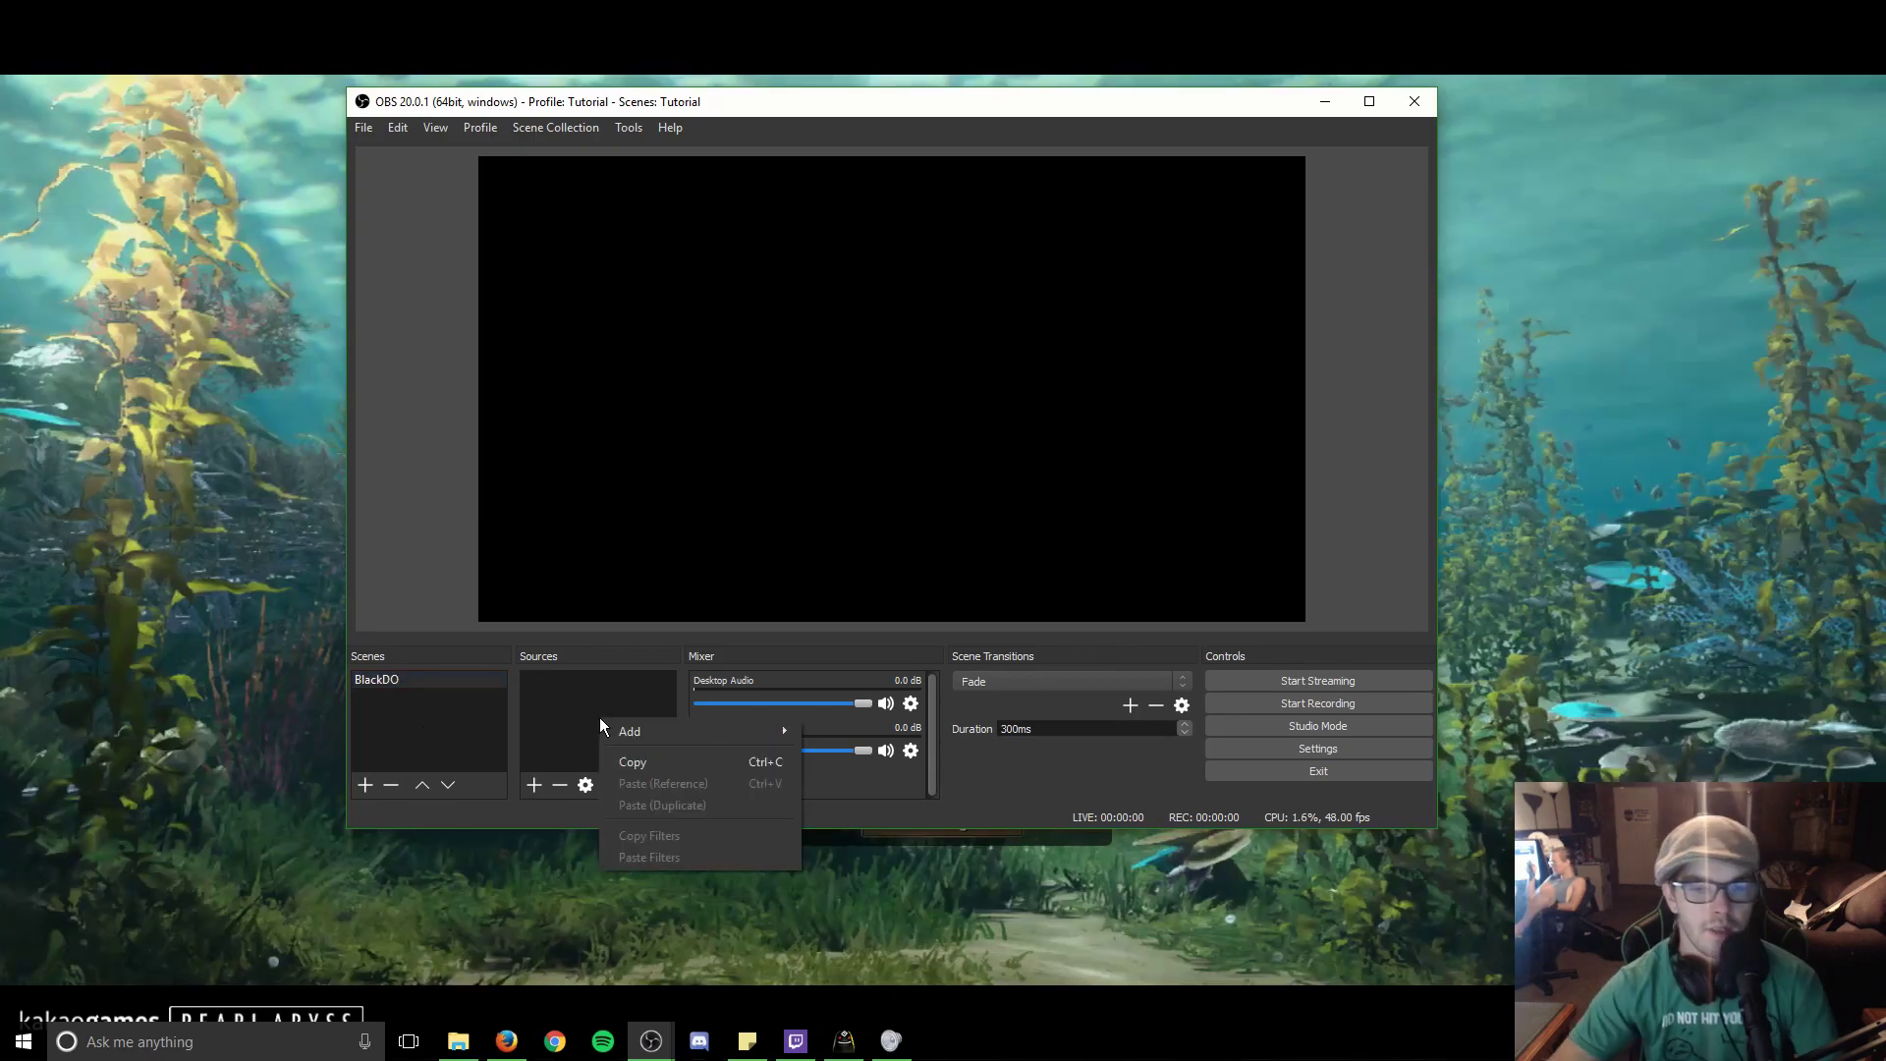
{"action": "mouse_move", "coordinate": [667, 737]}
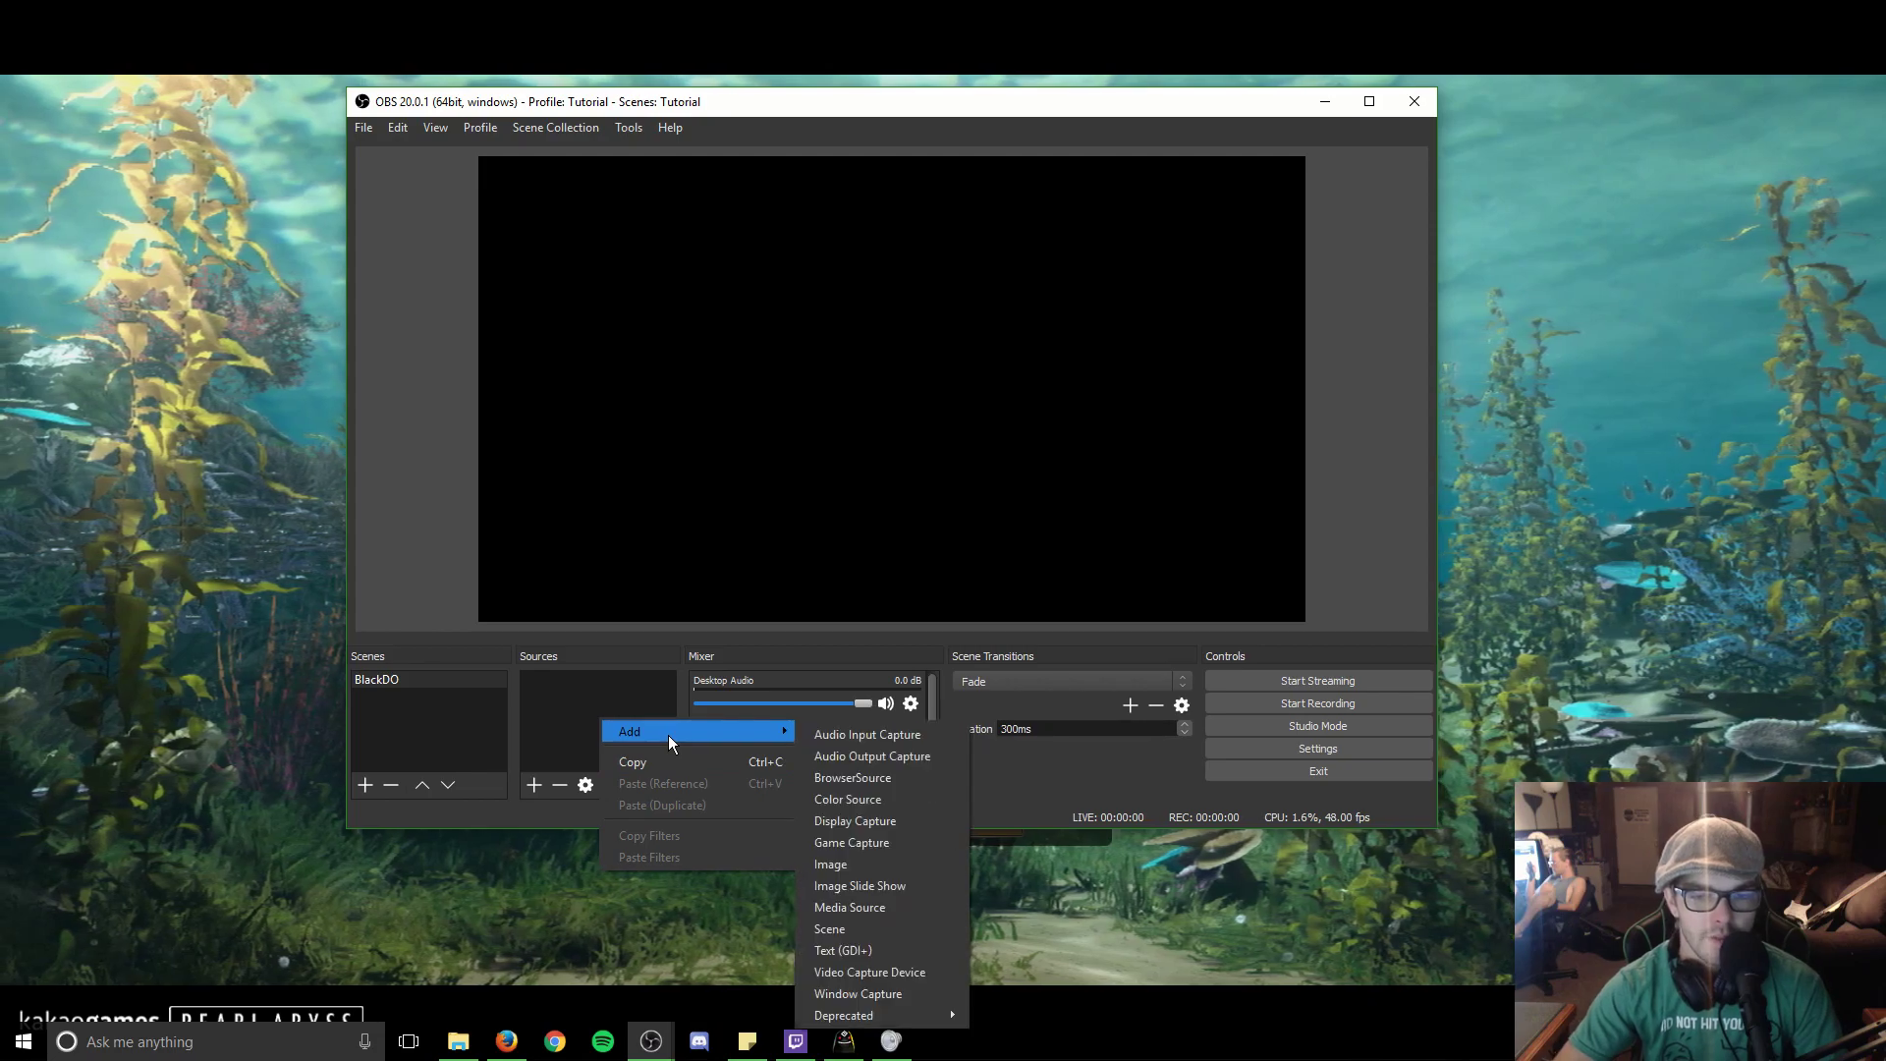
{"action": "left_click", "coordinate": [877, 994]}
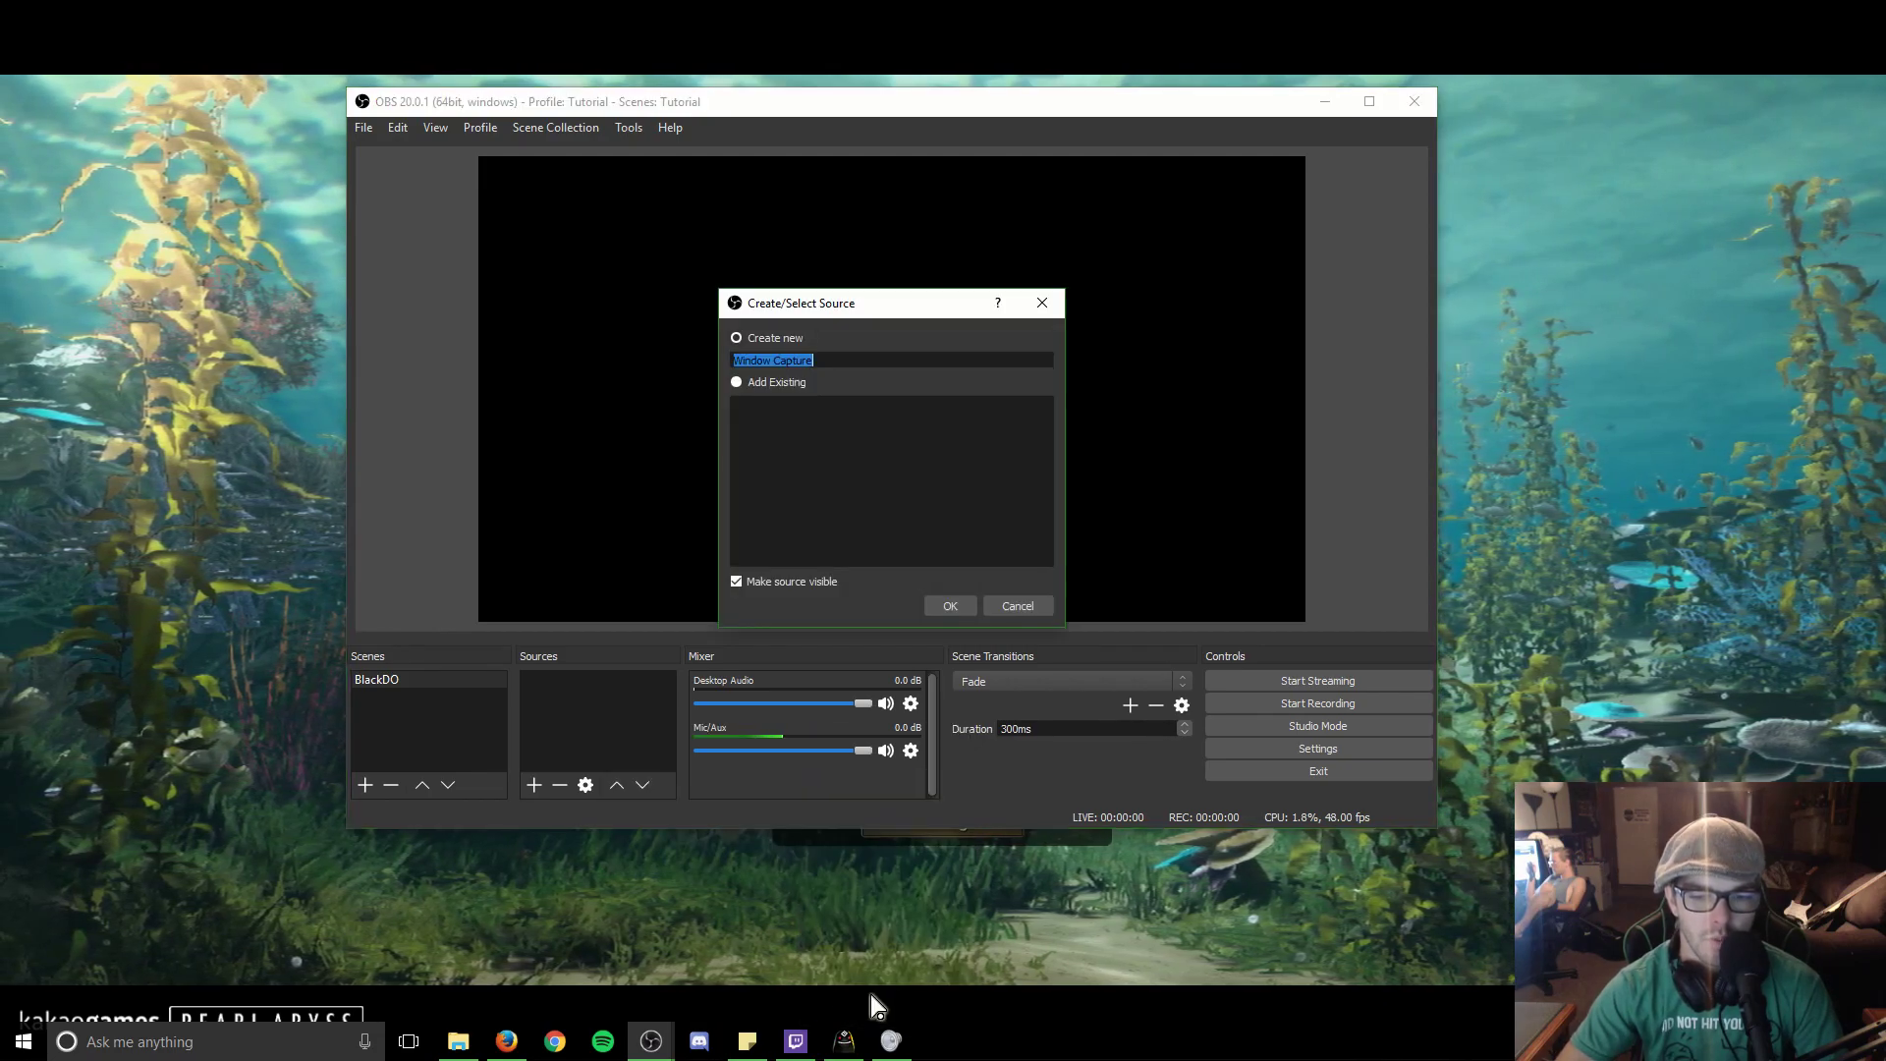
{"action": "type", "text": "Blac"}
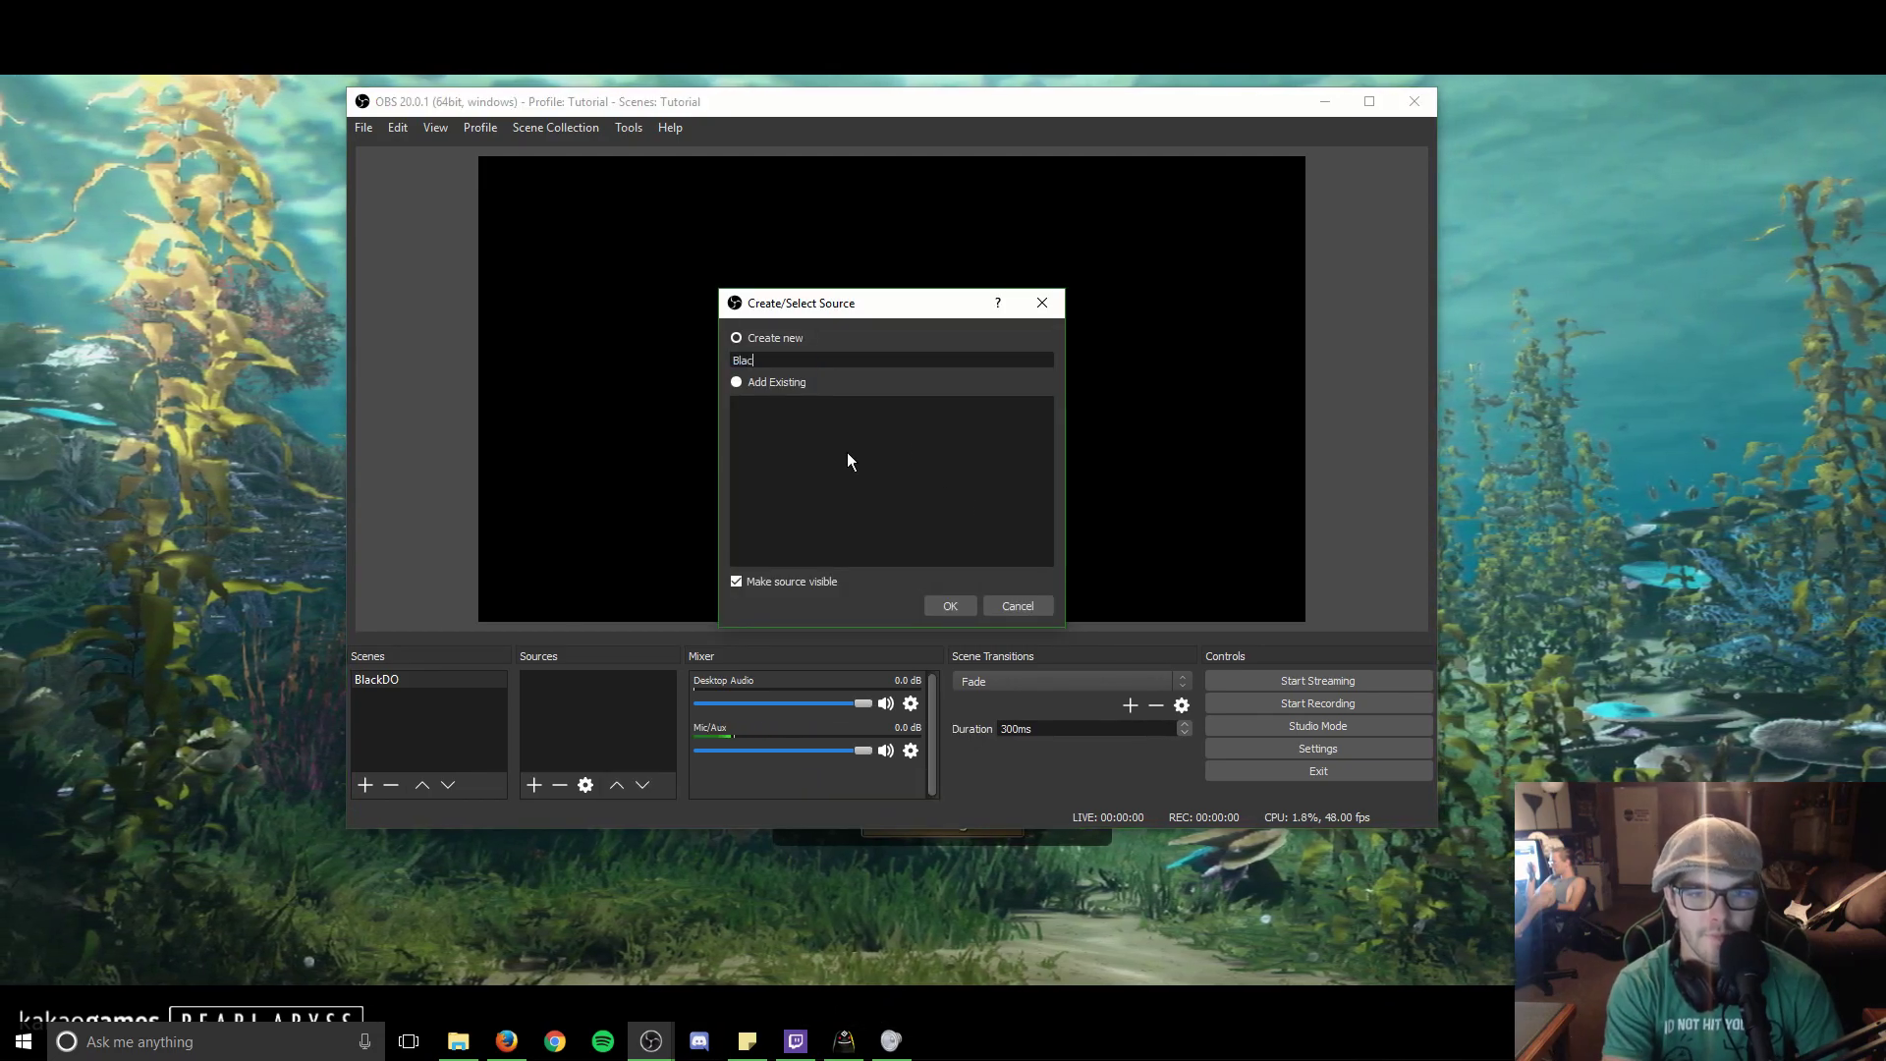
{"action": "type", "text": "kDesertOnline"}
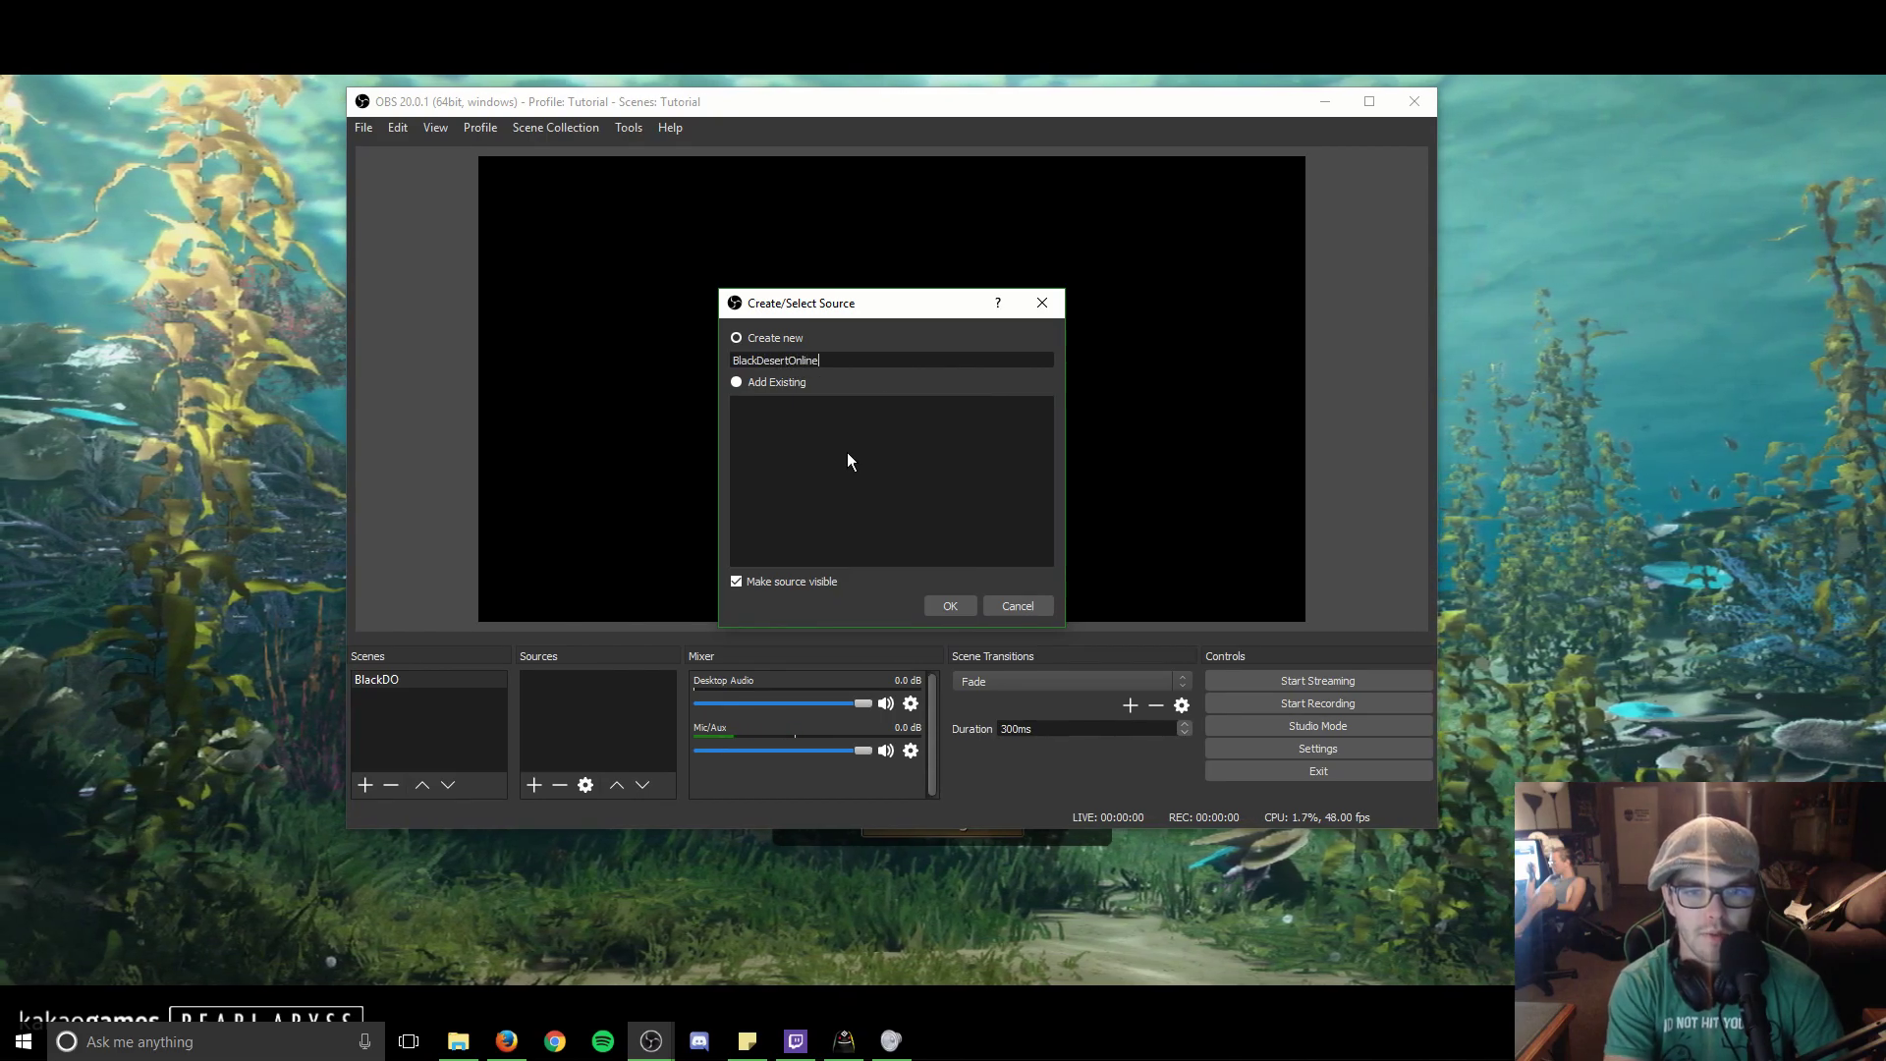
{"action": "key", "text": "Return"}
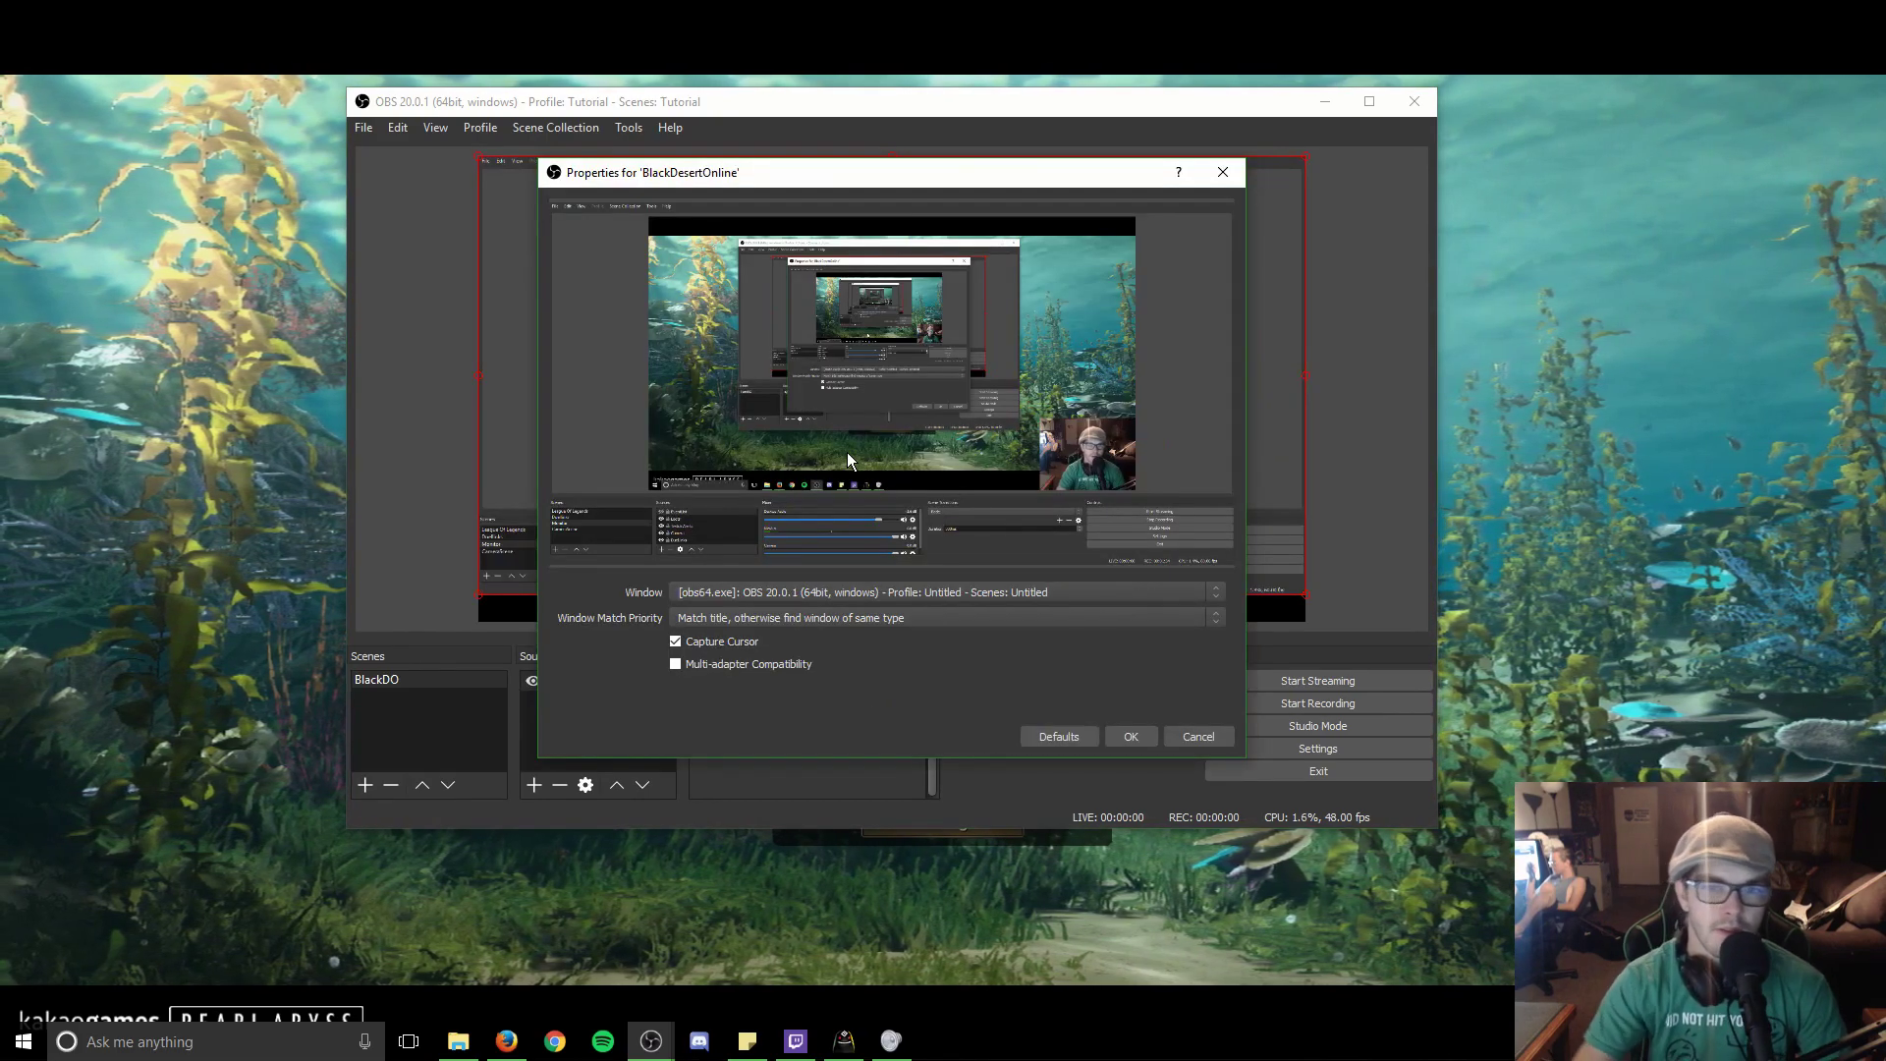
Step: Set the source to capture the [BlackDesert64.exe]: BLACK DESERT window and accept its properties
{"action": "left_click", "coordinate": [821, 593]}
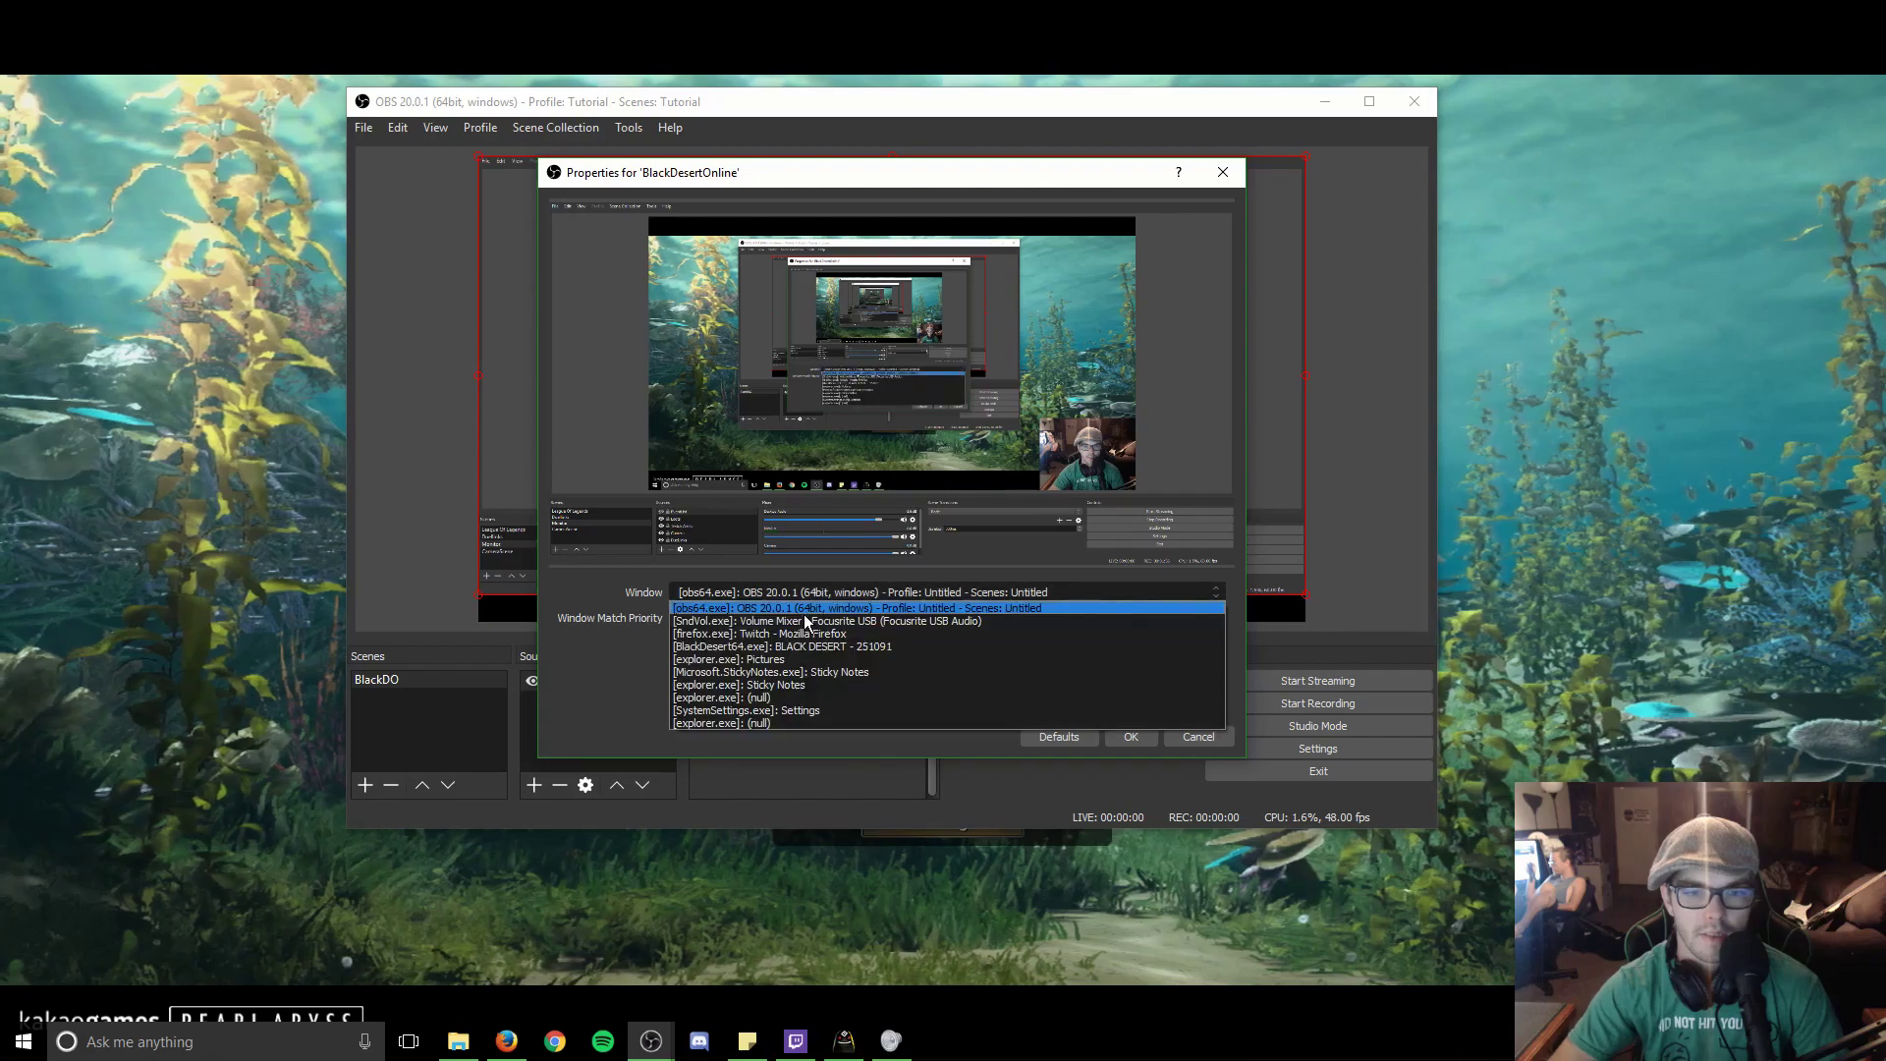
{"action": "left_click", "coordinate": [799, 648]}
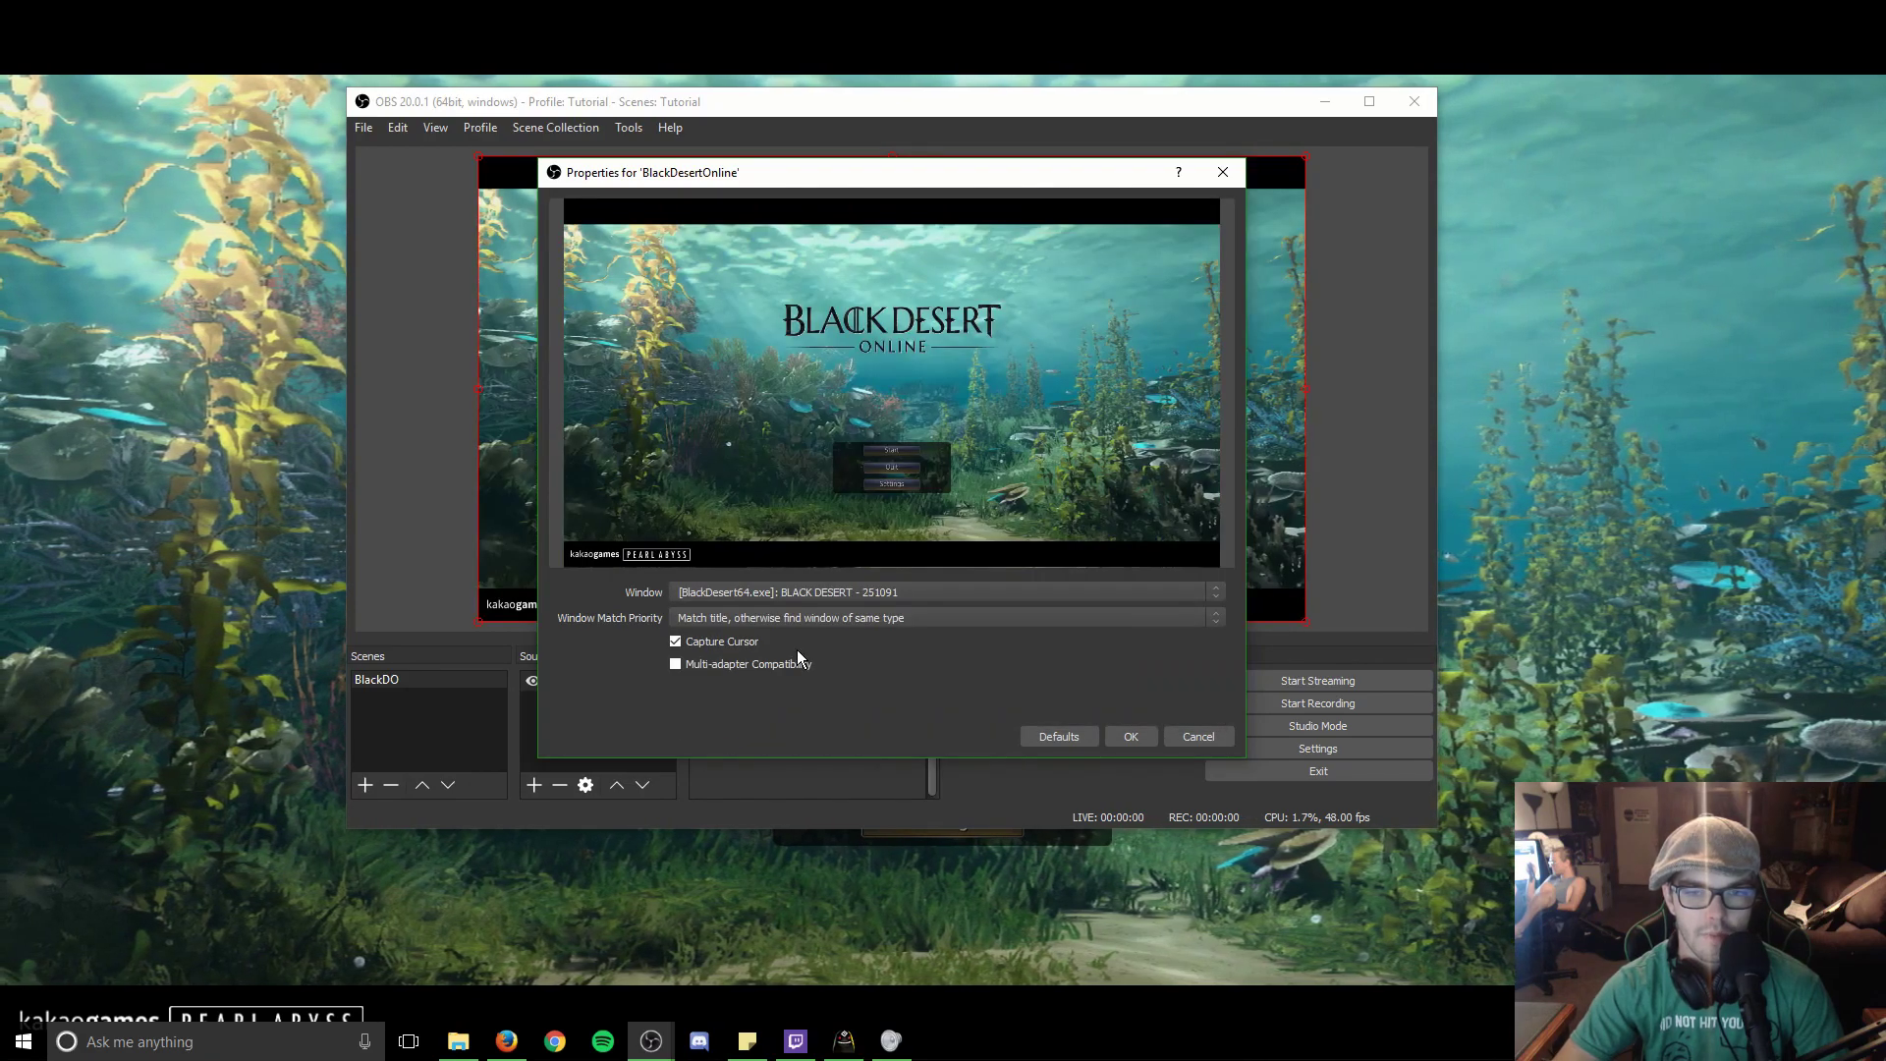
{"action": "left_click", "coordinate": [1127, 738]}
{"action": "left_click", "coordinate": [1367, 491]}
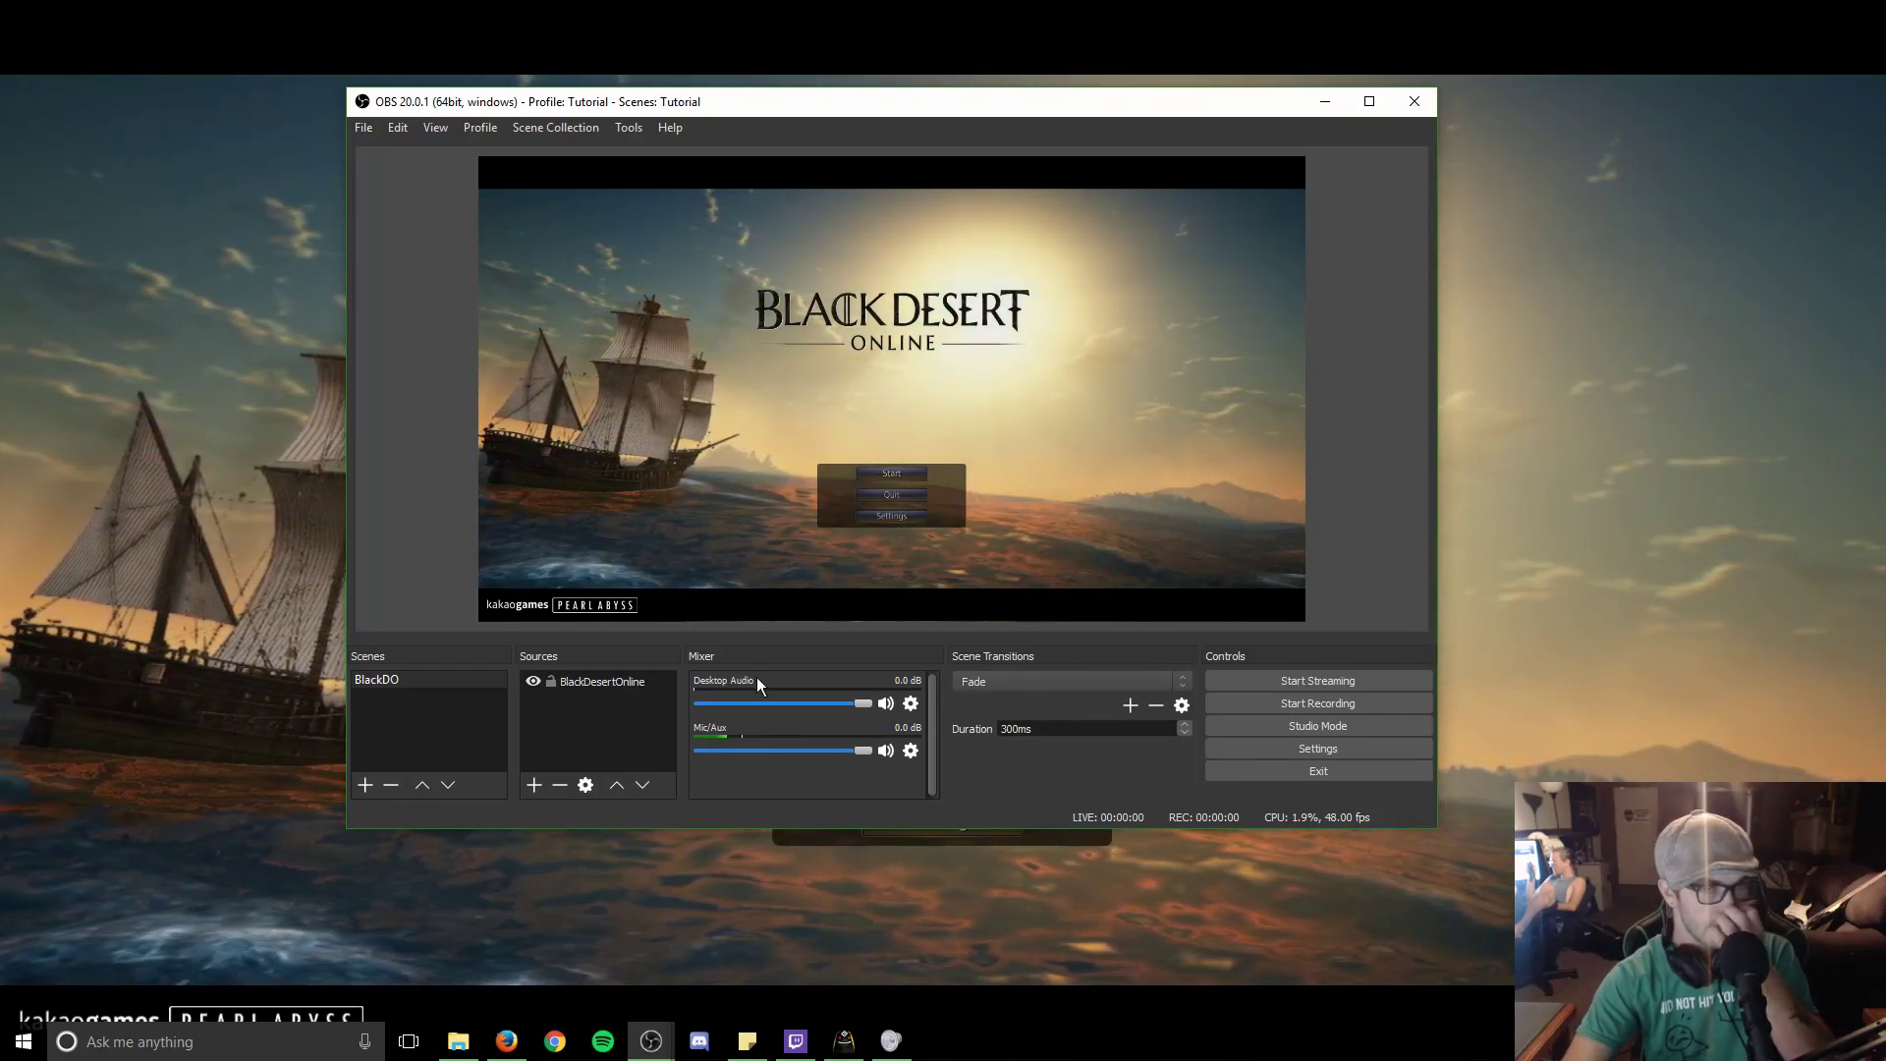
Step: Add a Video Capture Device source under its default name, using the Logitech HD Pro Webcam C920 with its default properties
{"action": "right_click", "coordinate": [570, 705]}
{"action": "mouse_move", "coordinate": [664, 717]}
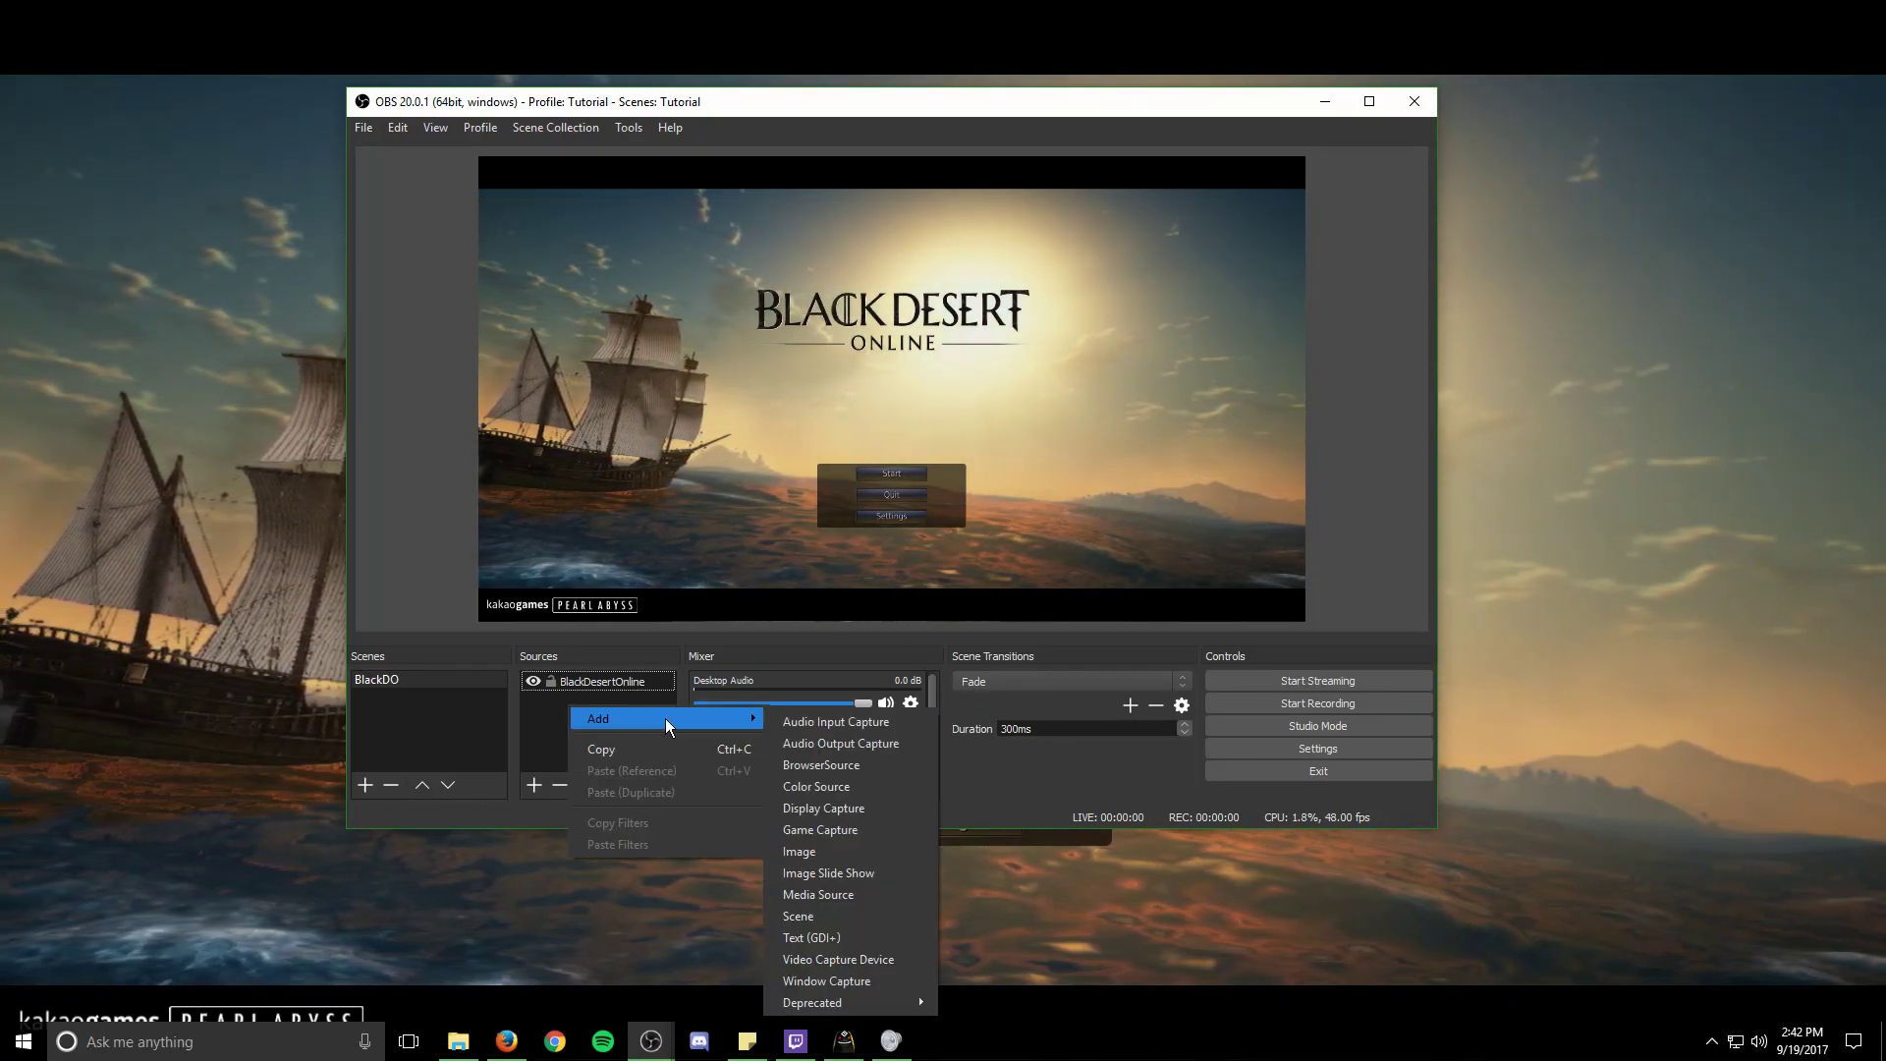
{"action": "left_click", "coordinate": [859, 957]}
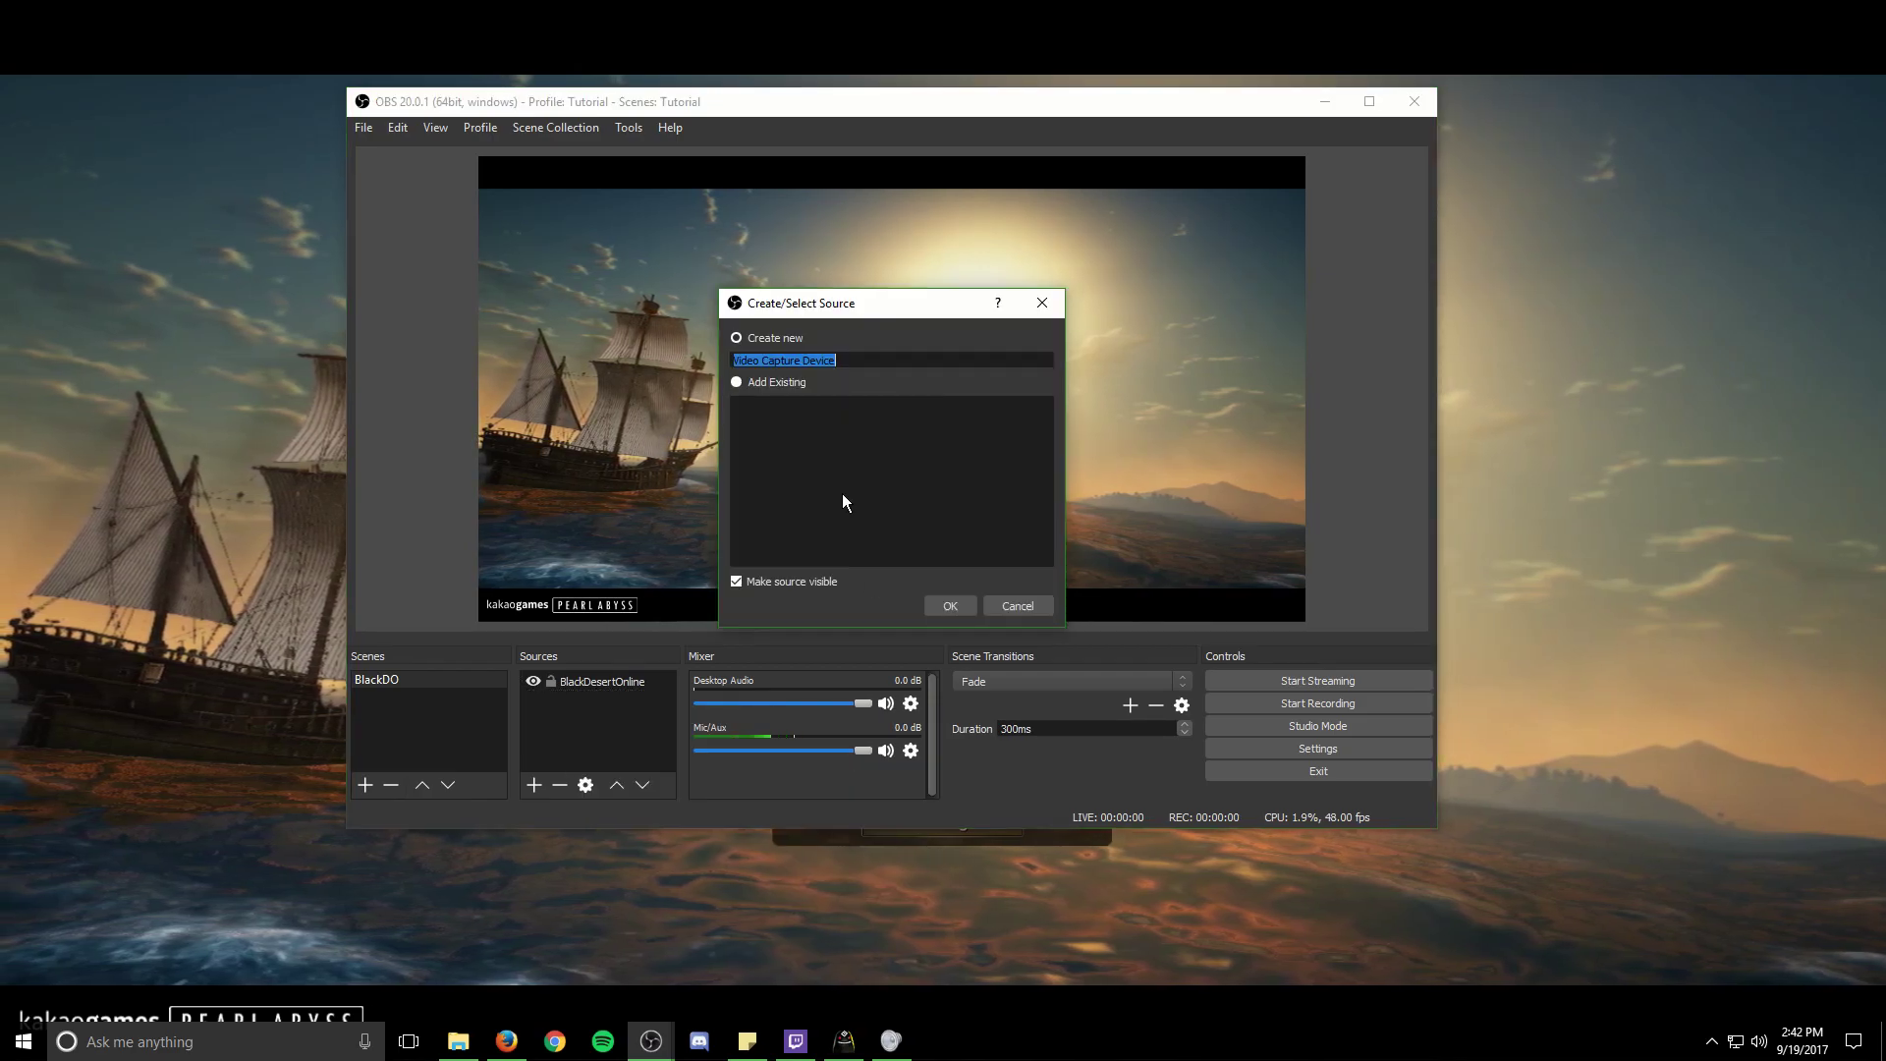
{"action": "left_click", "coordinate": [950, 609]}
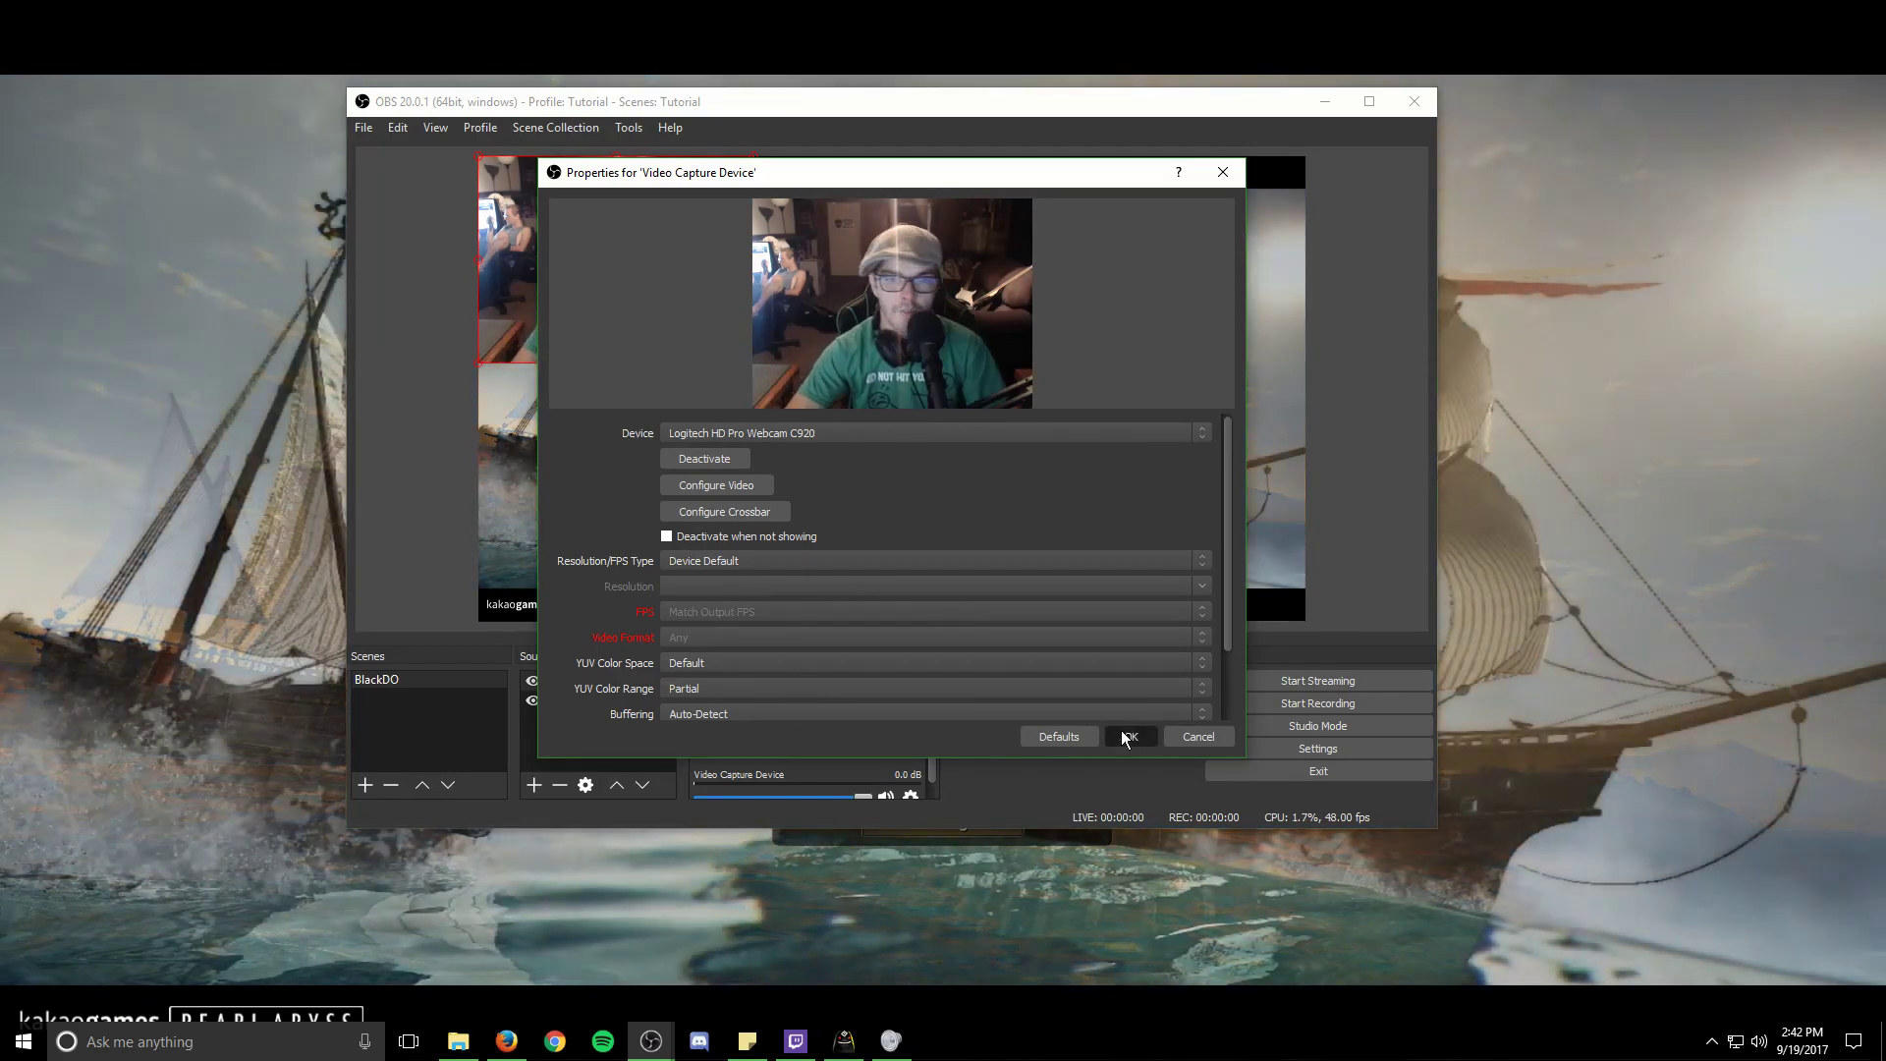
{"action": "left_click", "coordinate": [1128, 735]}
Step: Place the webcam in the lower-right corner of the canvas and shrink it to about a quarter of the canvas width
{"action": "left_click_drag", "start_coordinate": [620, 210], "coordinate": [1139, 499]}
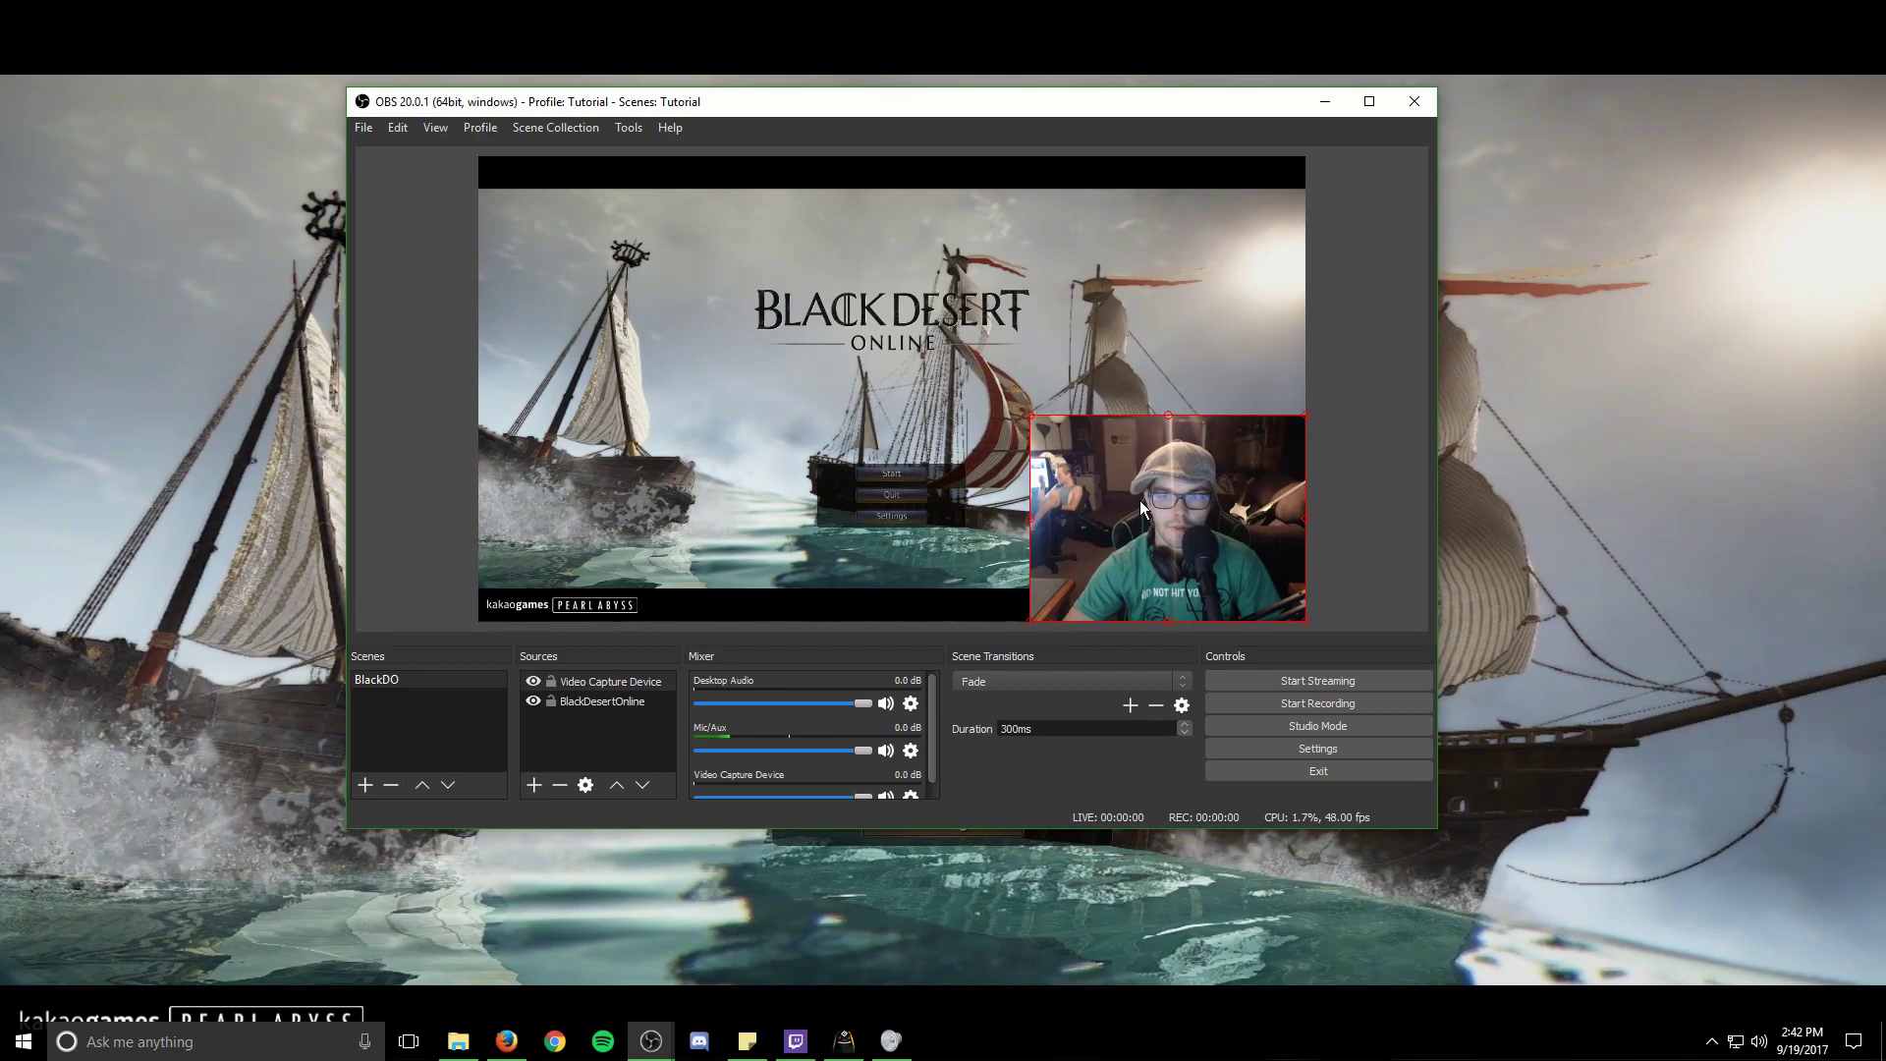
{"action": "left_click_drag", "start_coordinate": [1028, 416], "coordinate": [1115, 479]}
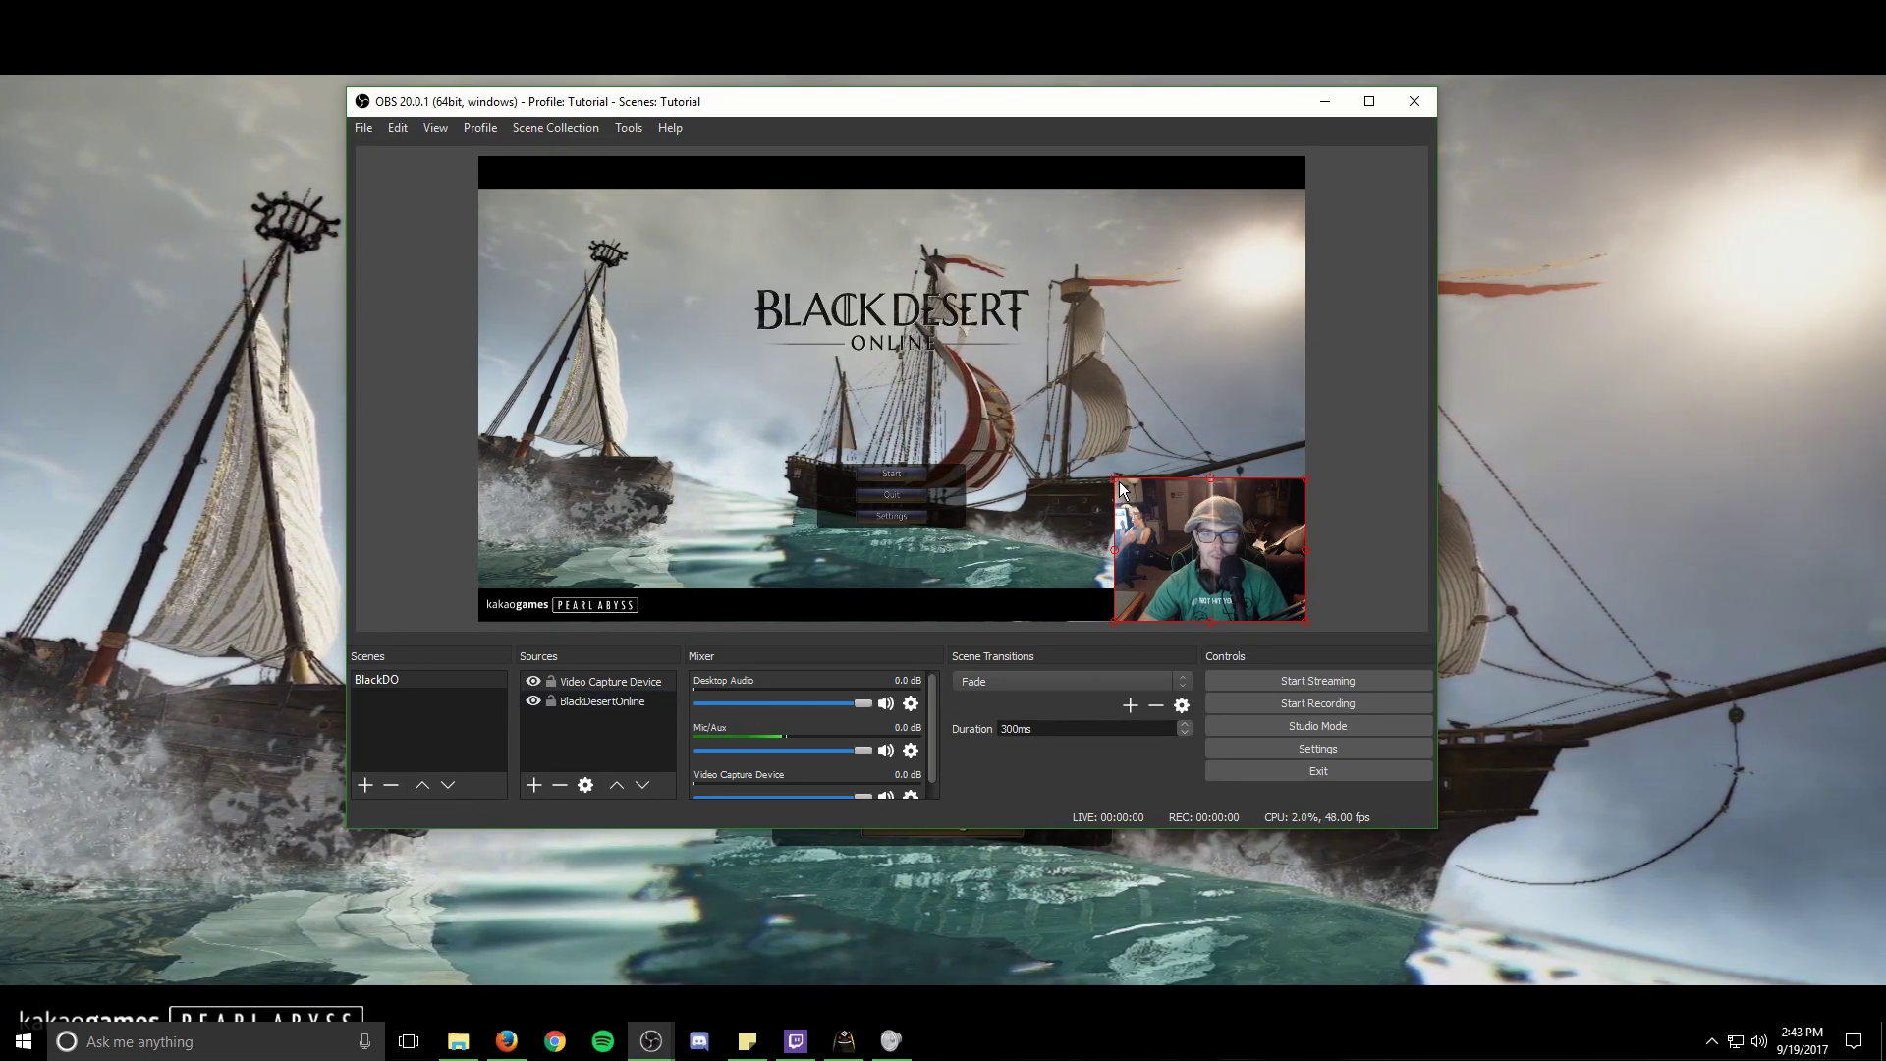
{"action": "mouse_move", "coordinate": [1126, 493]}
{"action": "left_mouse_down"}
{"action": "mouse_move", "coordinate": [1189, 538]}
{"action": "mouse_move", "coordinate": [1116, 521]}
{"action": "left_mouse_up"}
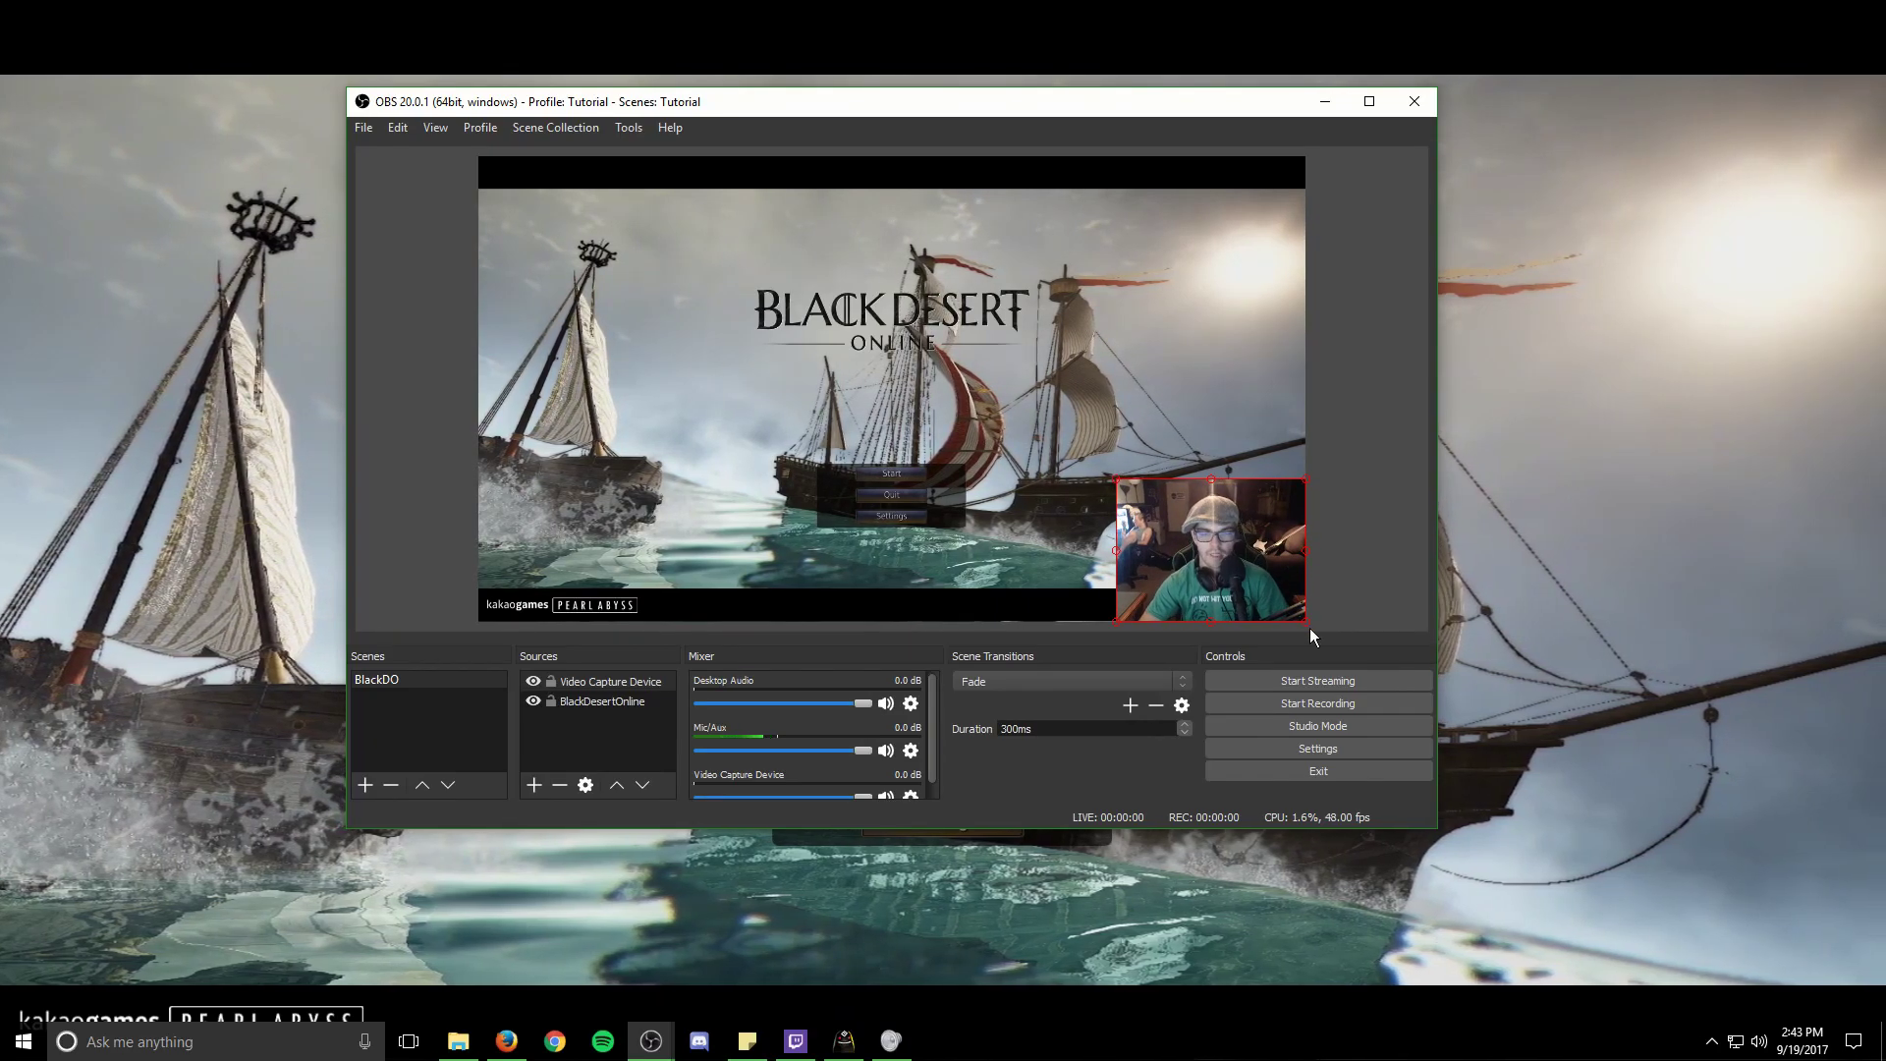
{"action": "left_click", "coordinate": [1308, 587]}
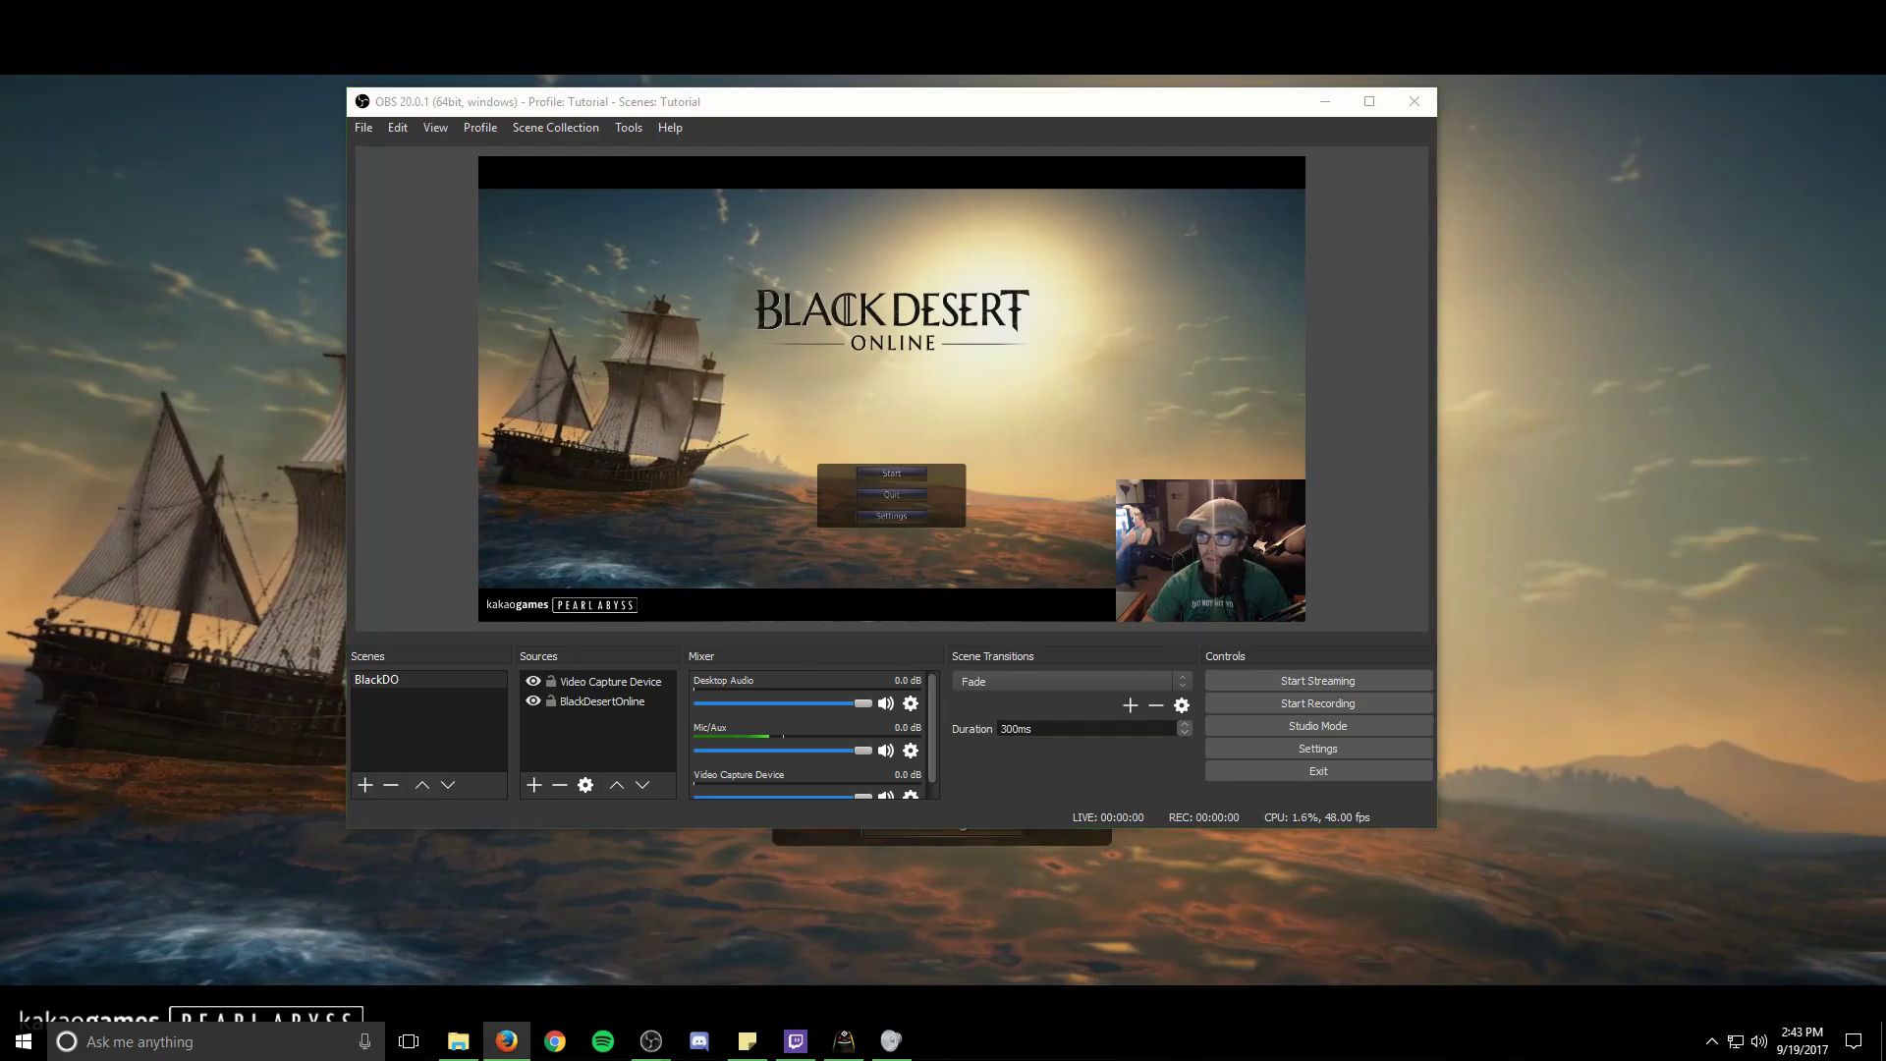
Step: Switch to Streamlabs in Firefox, log in with Twitch and open the Alertbox widget settings
{"action": "left_click_drag", "start_coordinate": [893, 1060], "coordinate": [755, 0]}
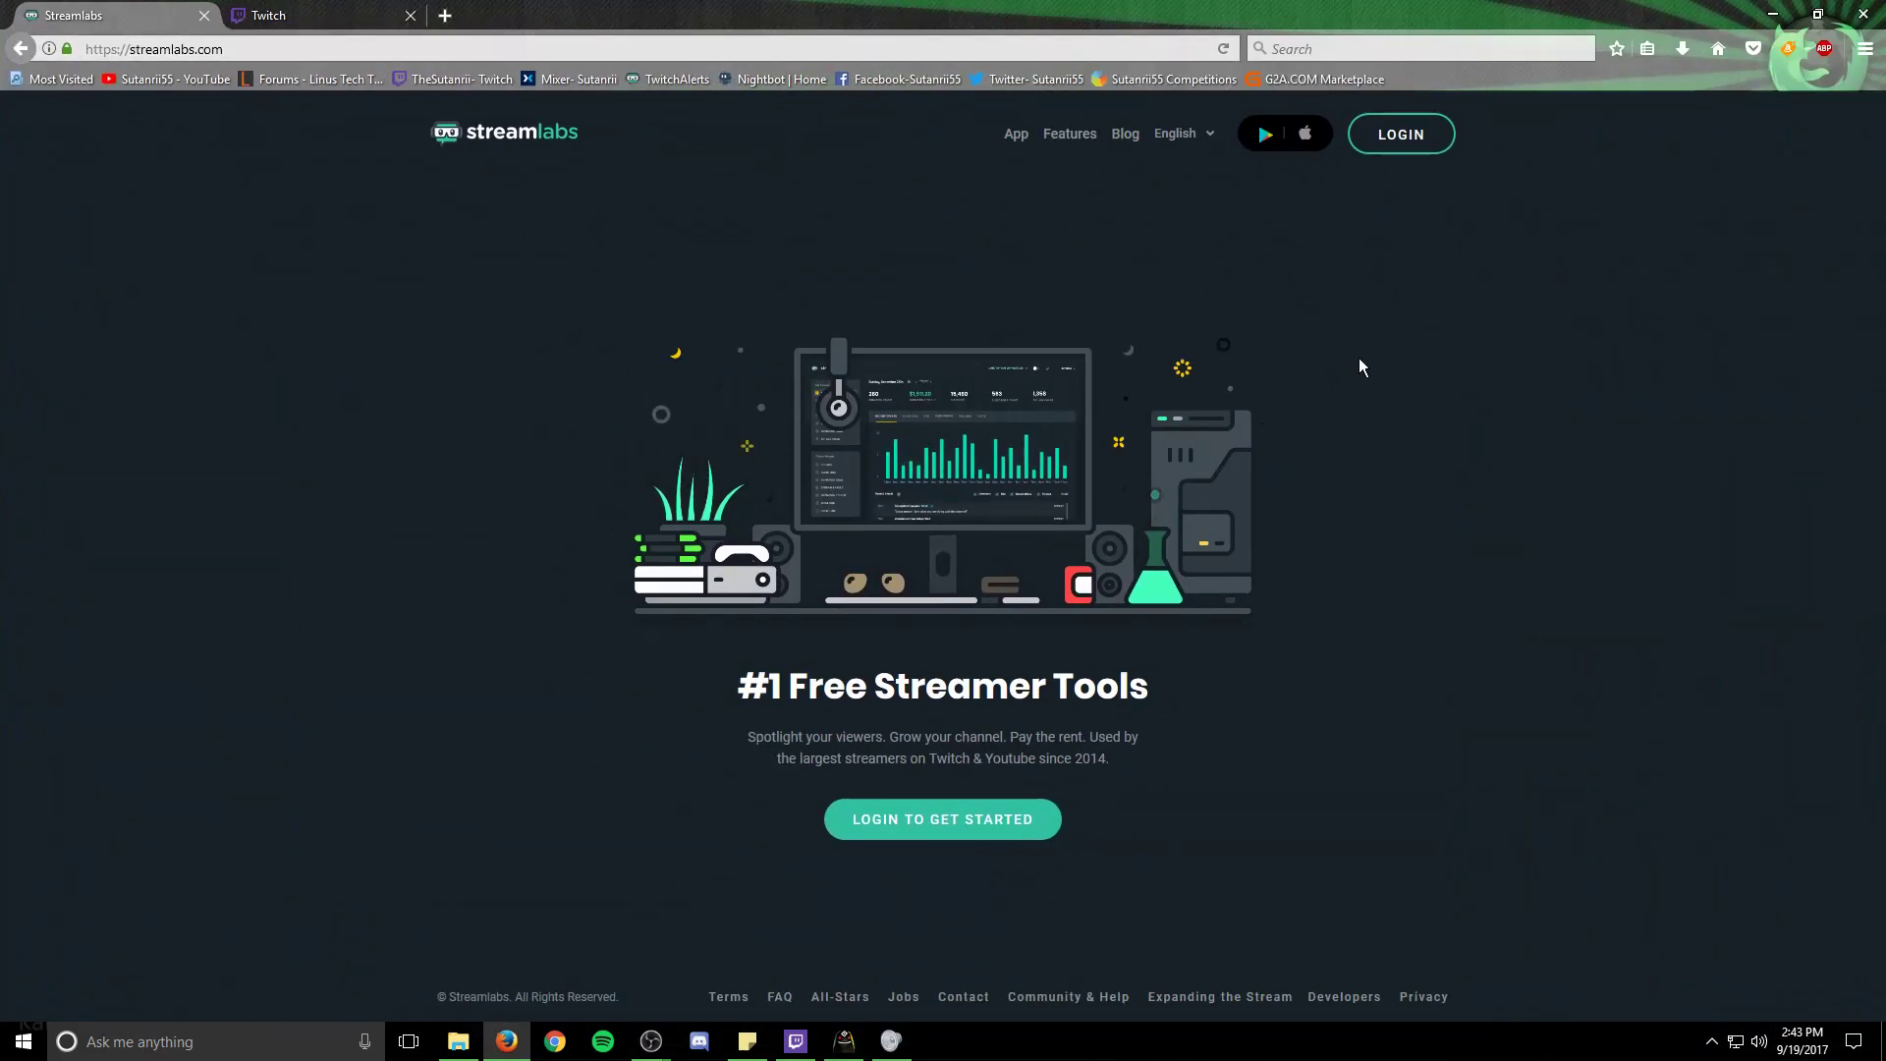
{"action": "left_click", "coordinate": [1400, 135]}
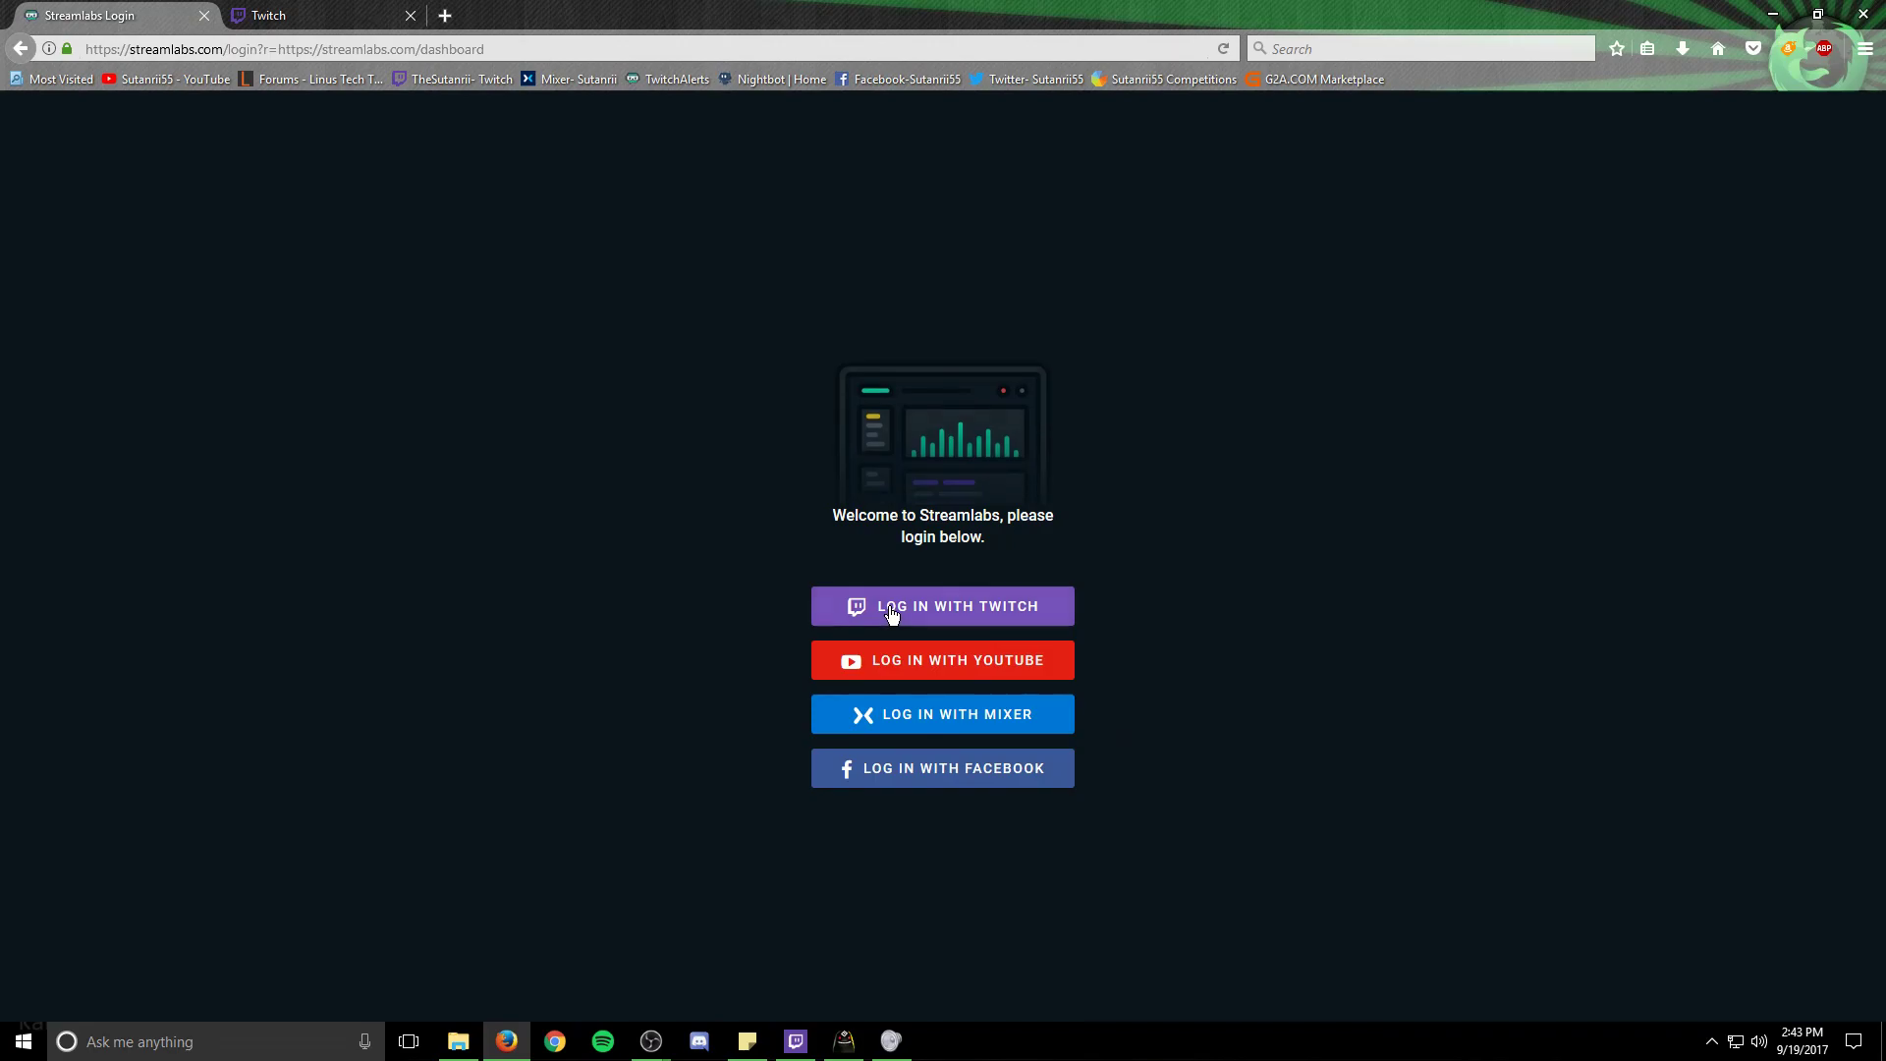
{"action": "left_click", "coordinate": [890, 607]}
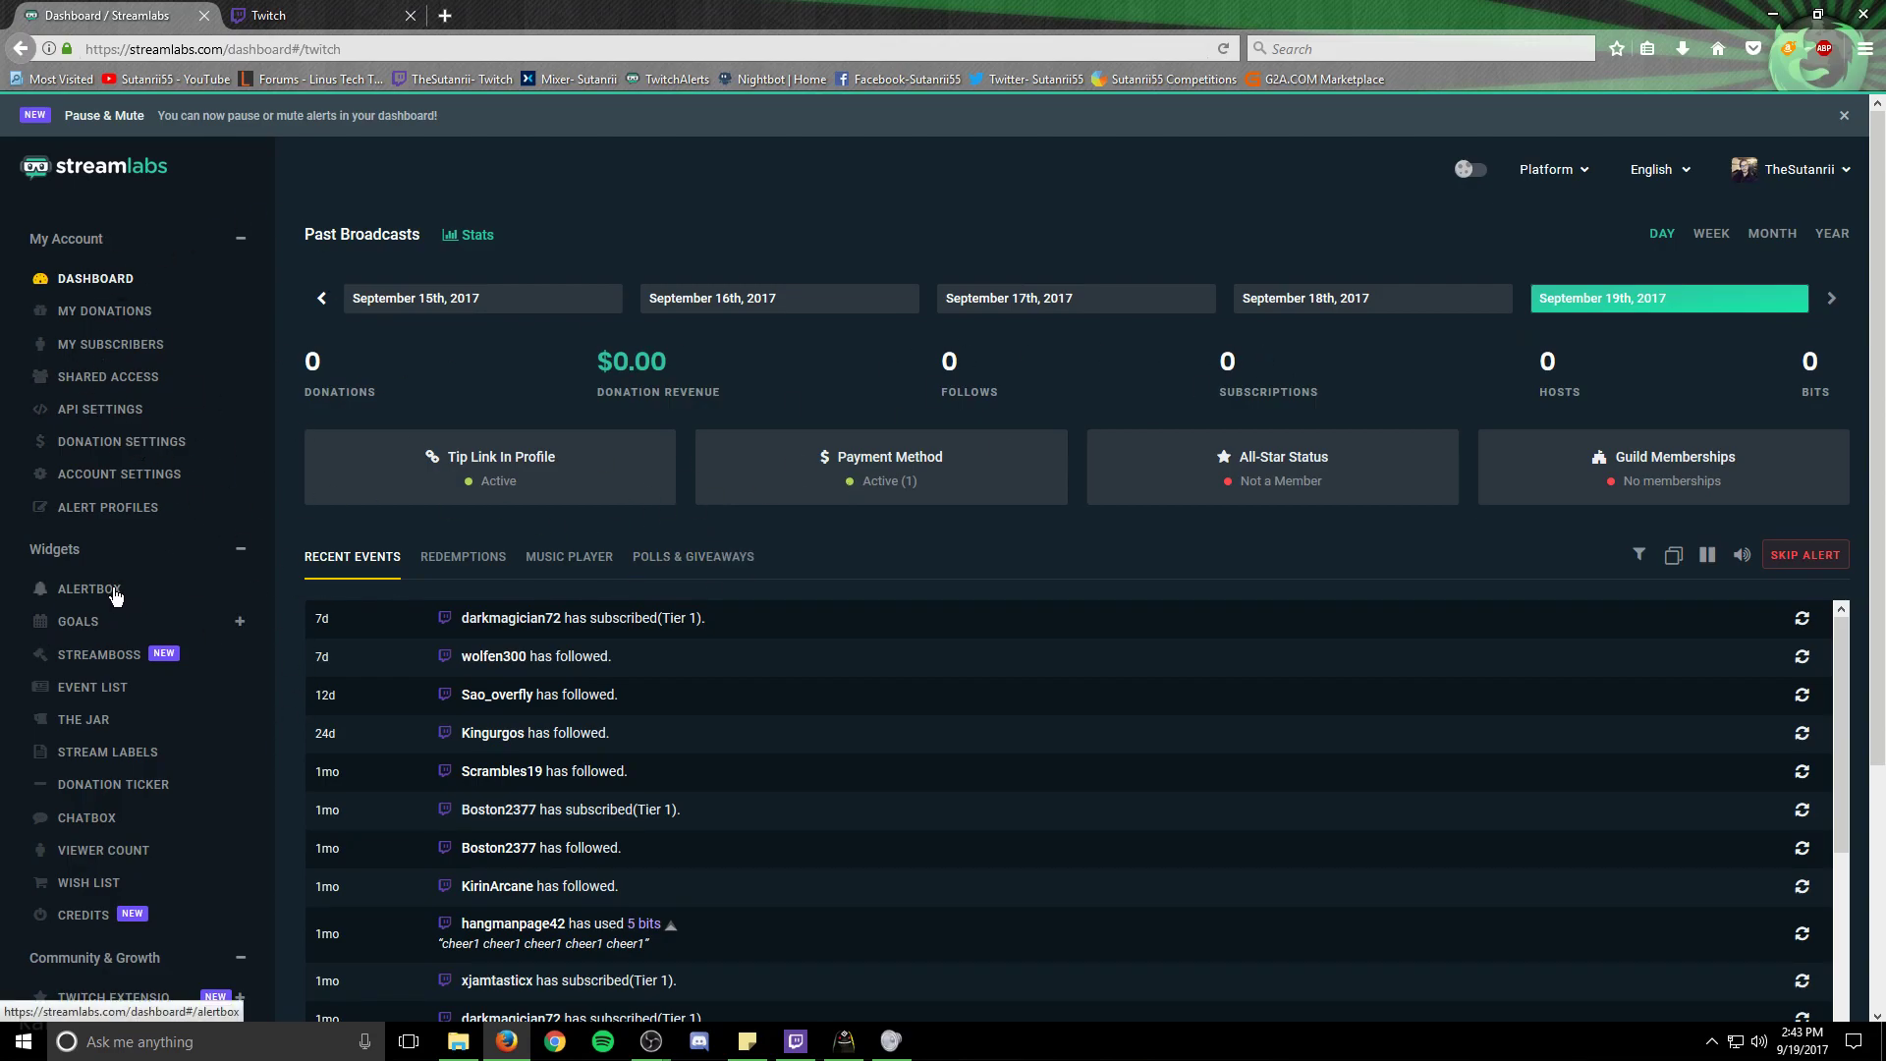
{"action": "left_click", "coordinate": [115, 592]}
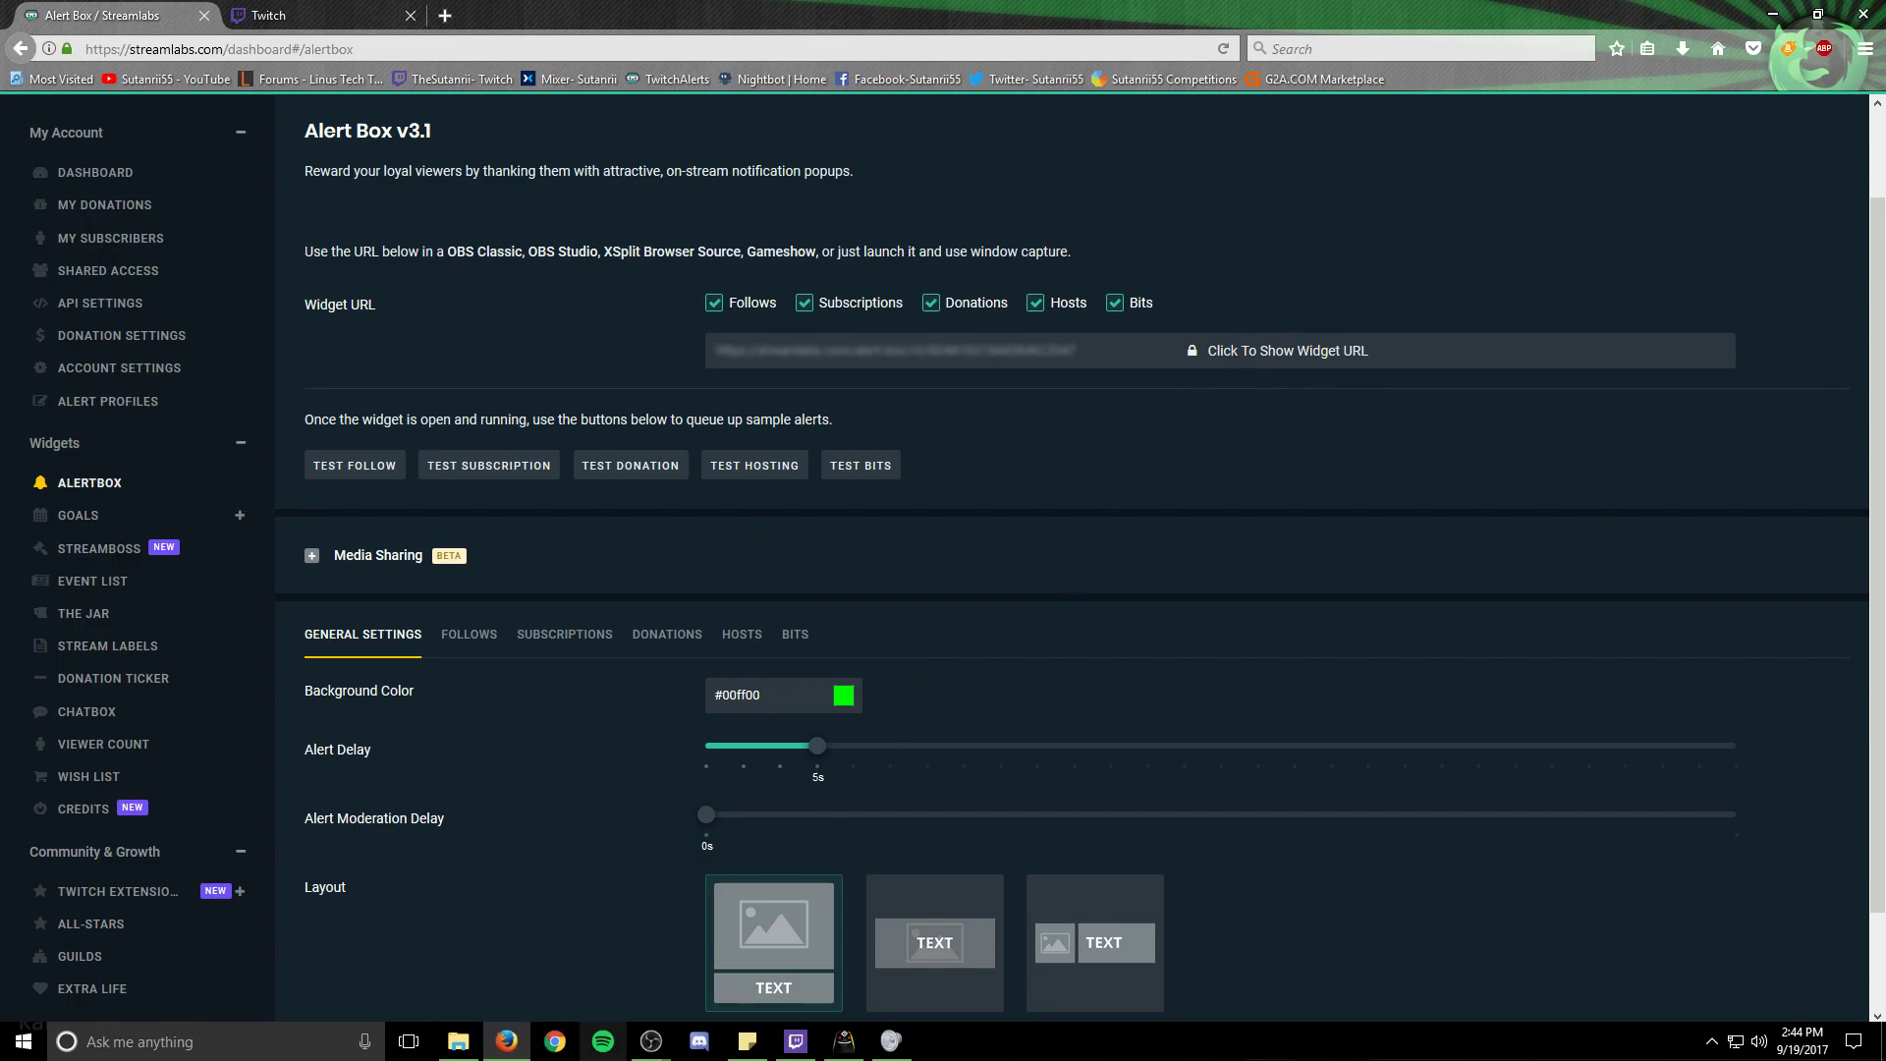
Step: Switch to OBS and add a new BrowserSource named TwitchAlerts to the BlackDO scene
{"action": "mouse_move", "coordinate": [651, 1056]}
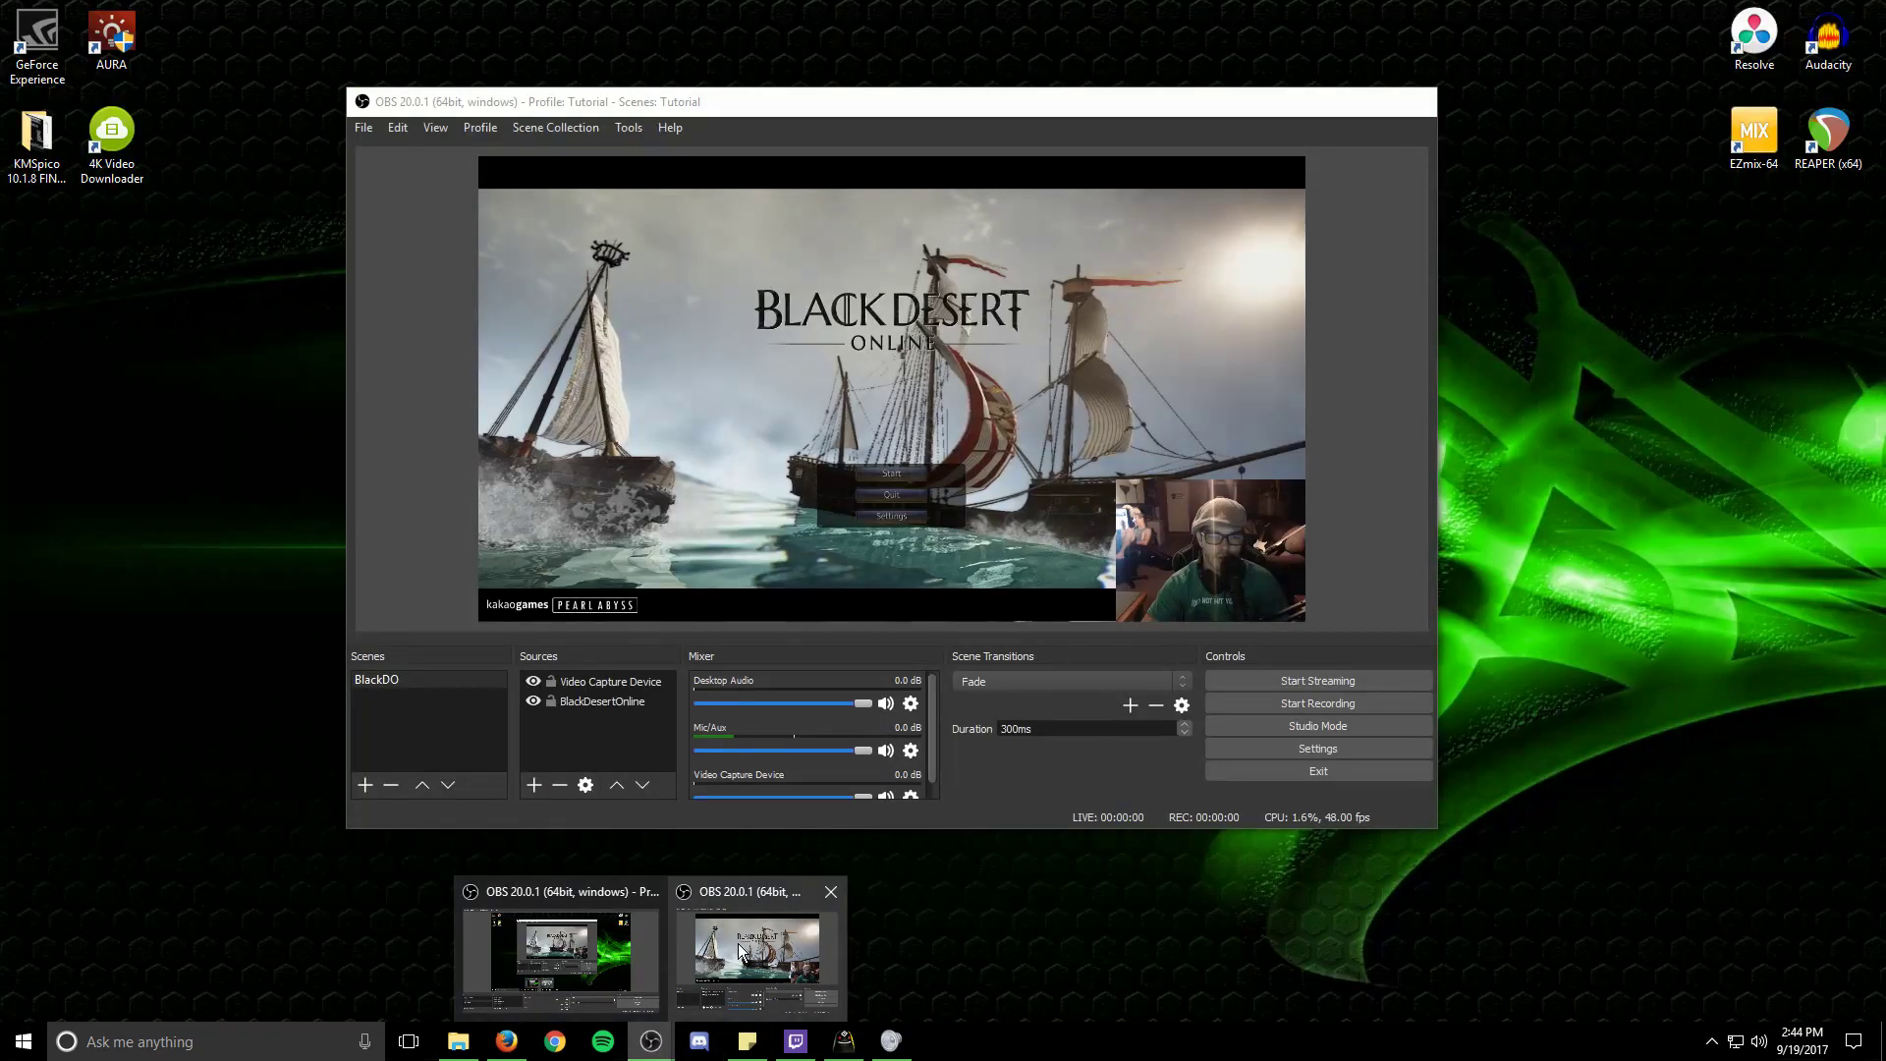
{"action": "left_click", "coordinate": [712, 960]}
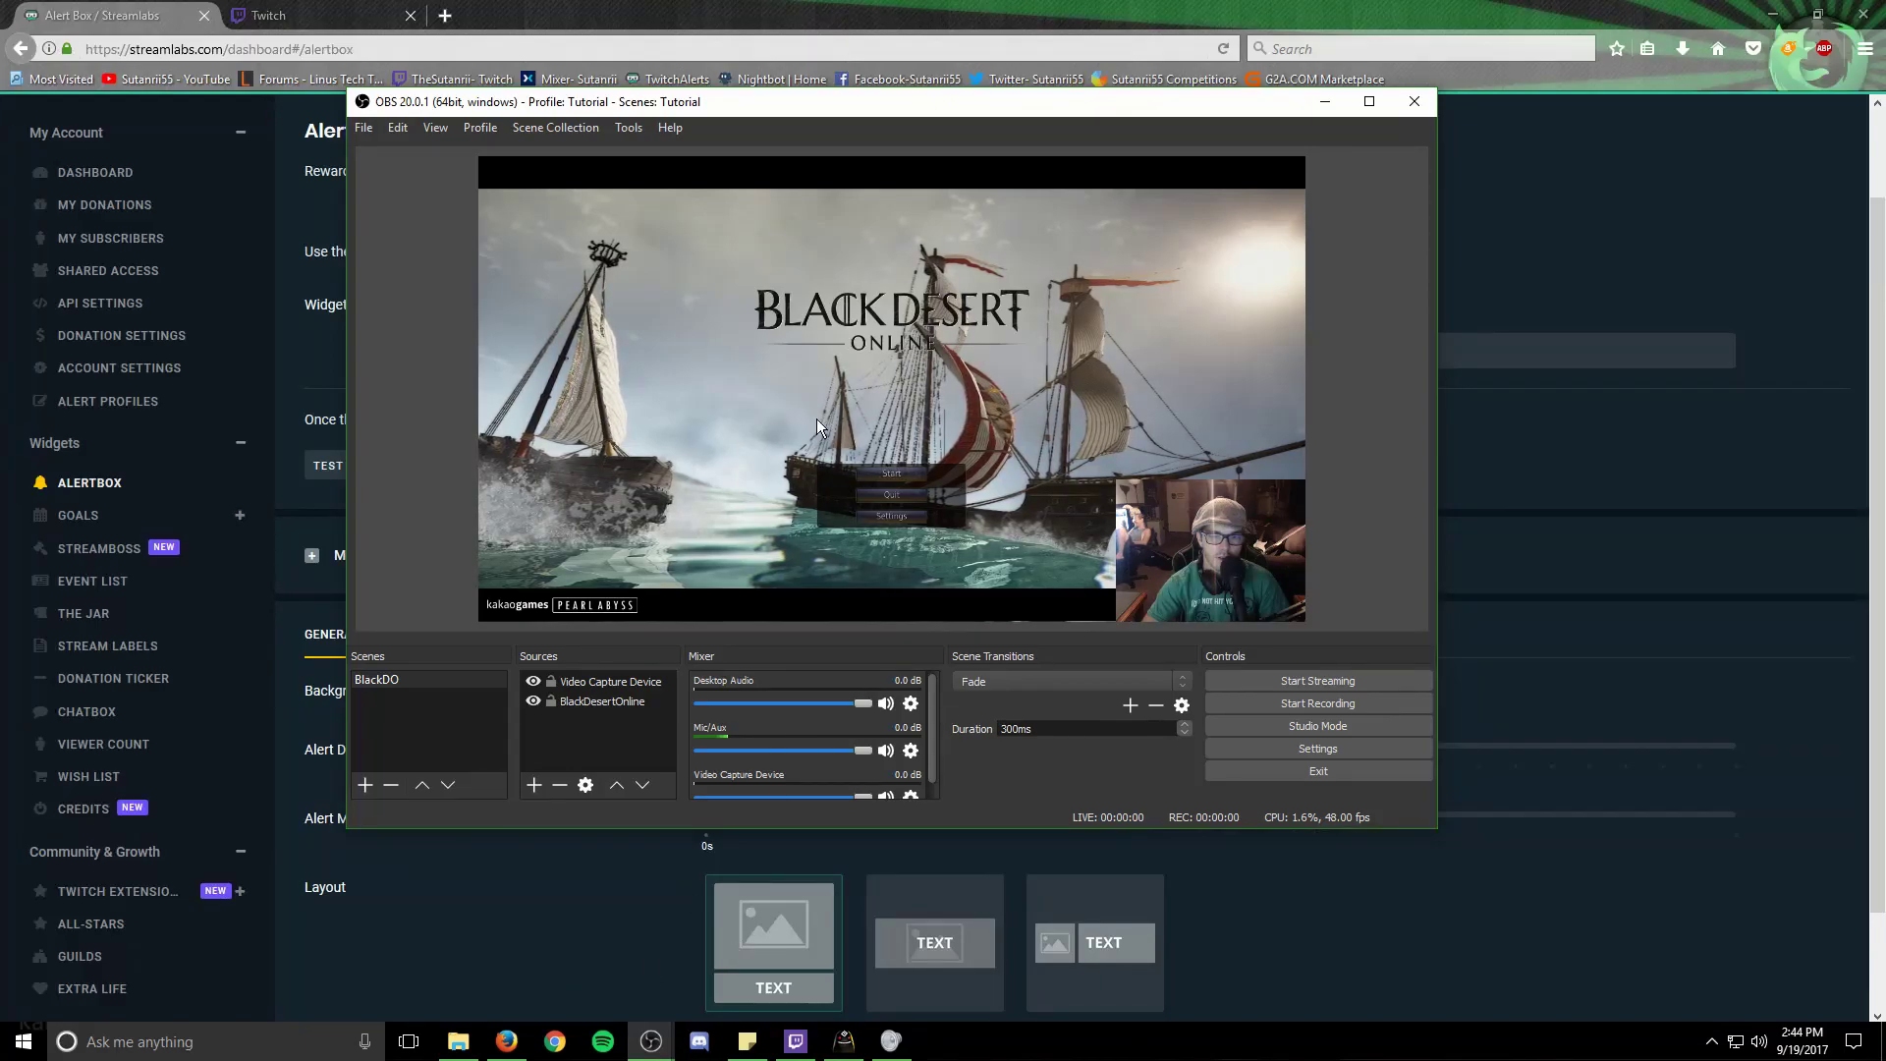
{"action": "right_click", "coordinate": [562, 728]}
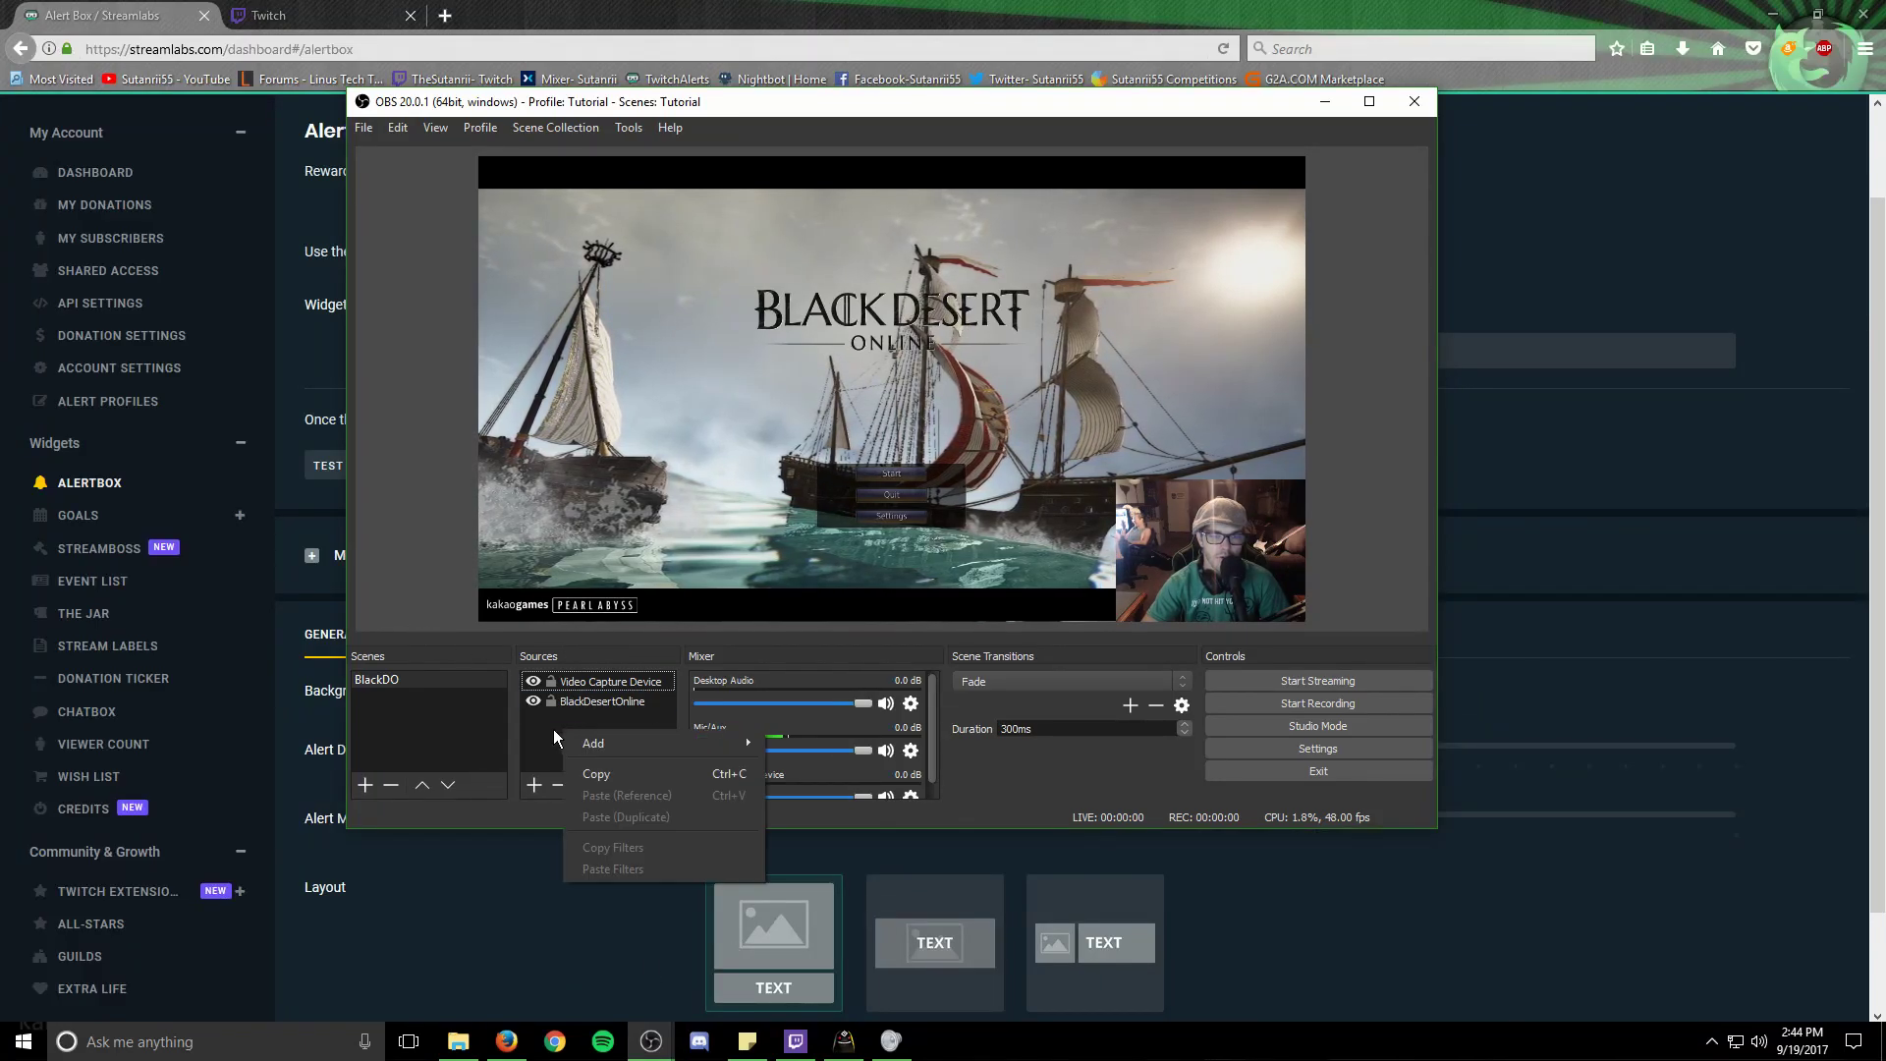
{"action": "mouse_move", "coordinate": [601, 742]}
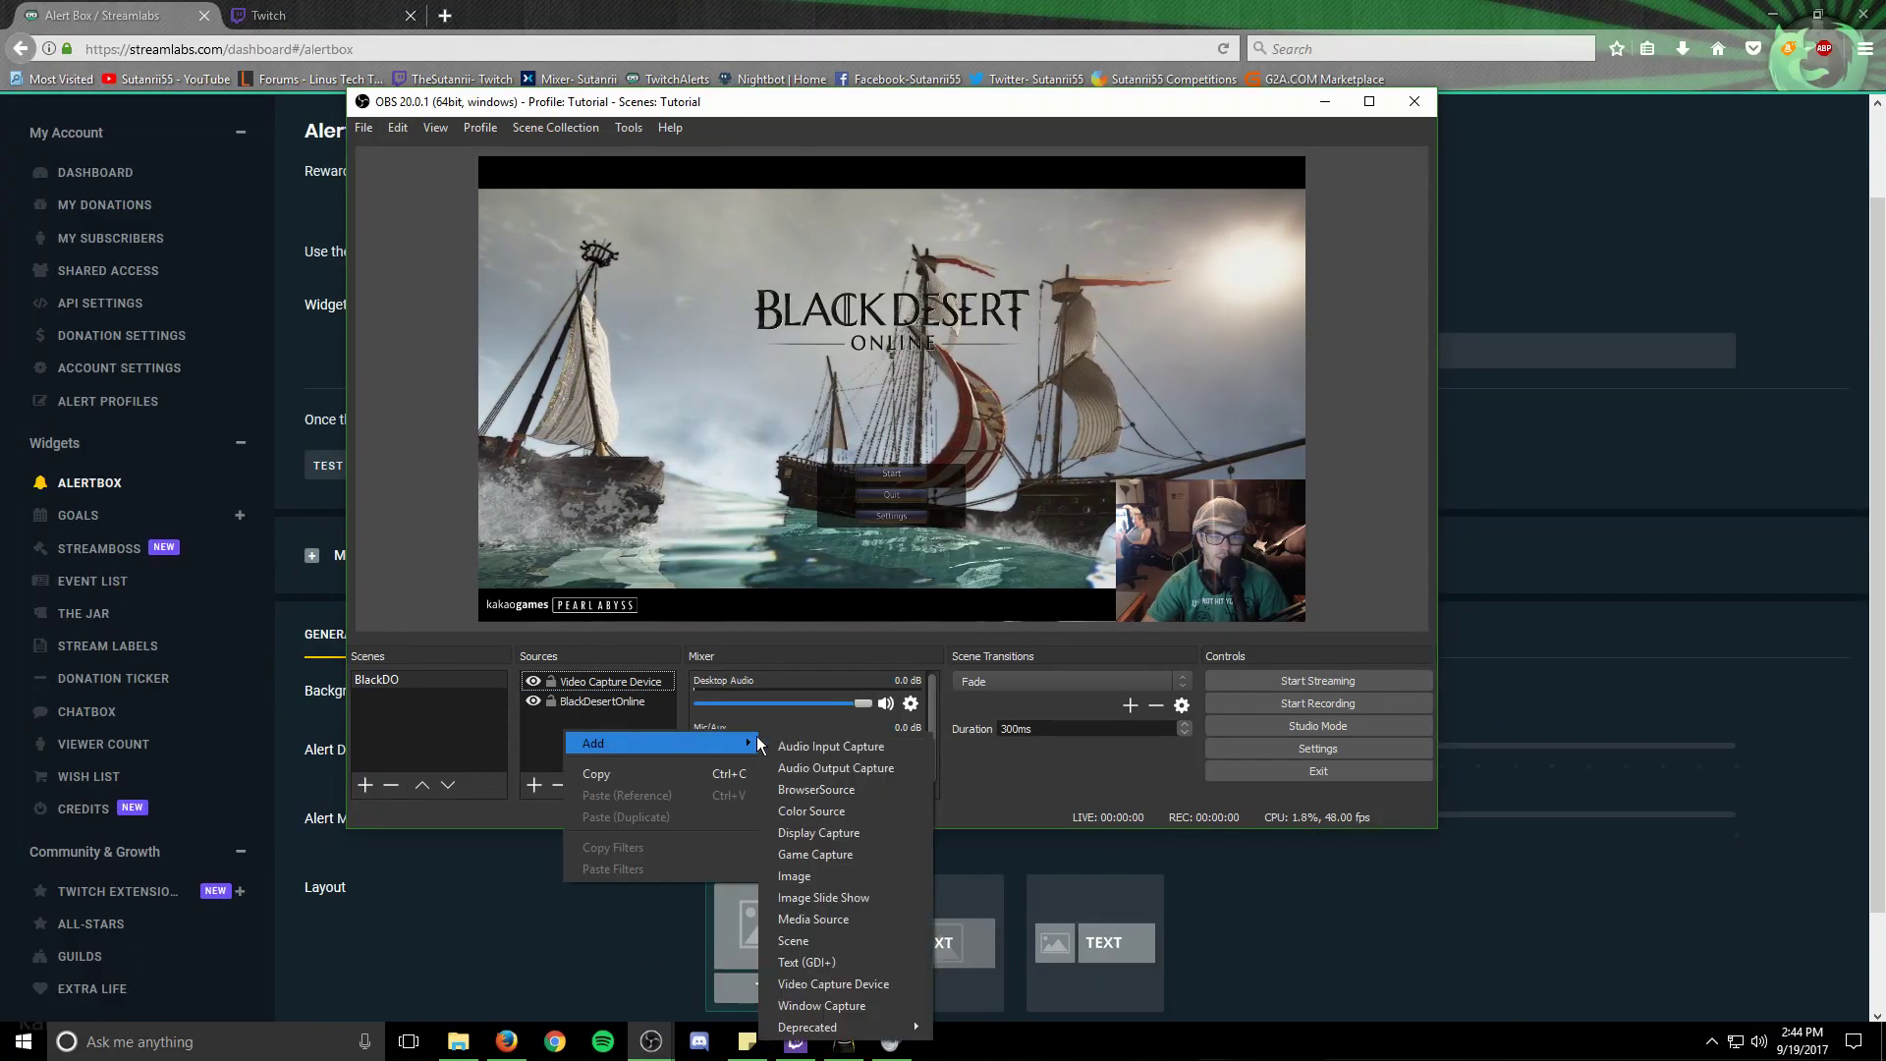
{"action": "left_click", "coordinate": [795, 790]}
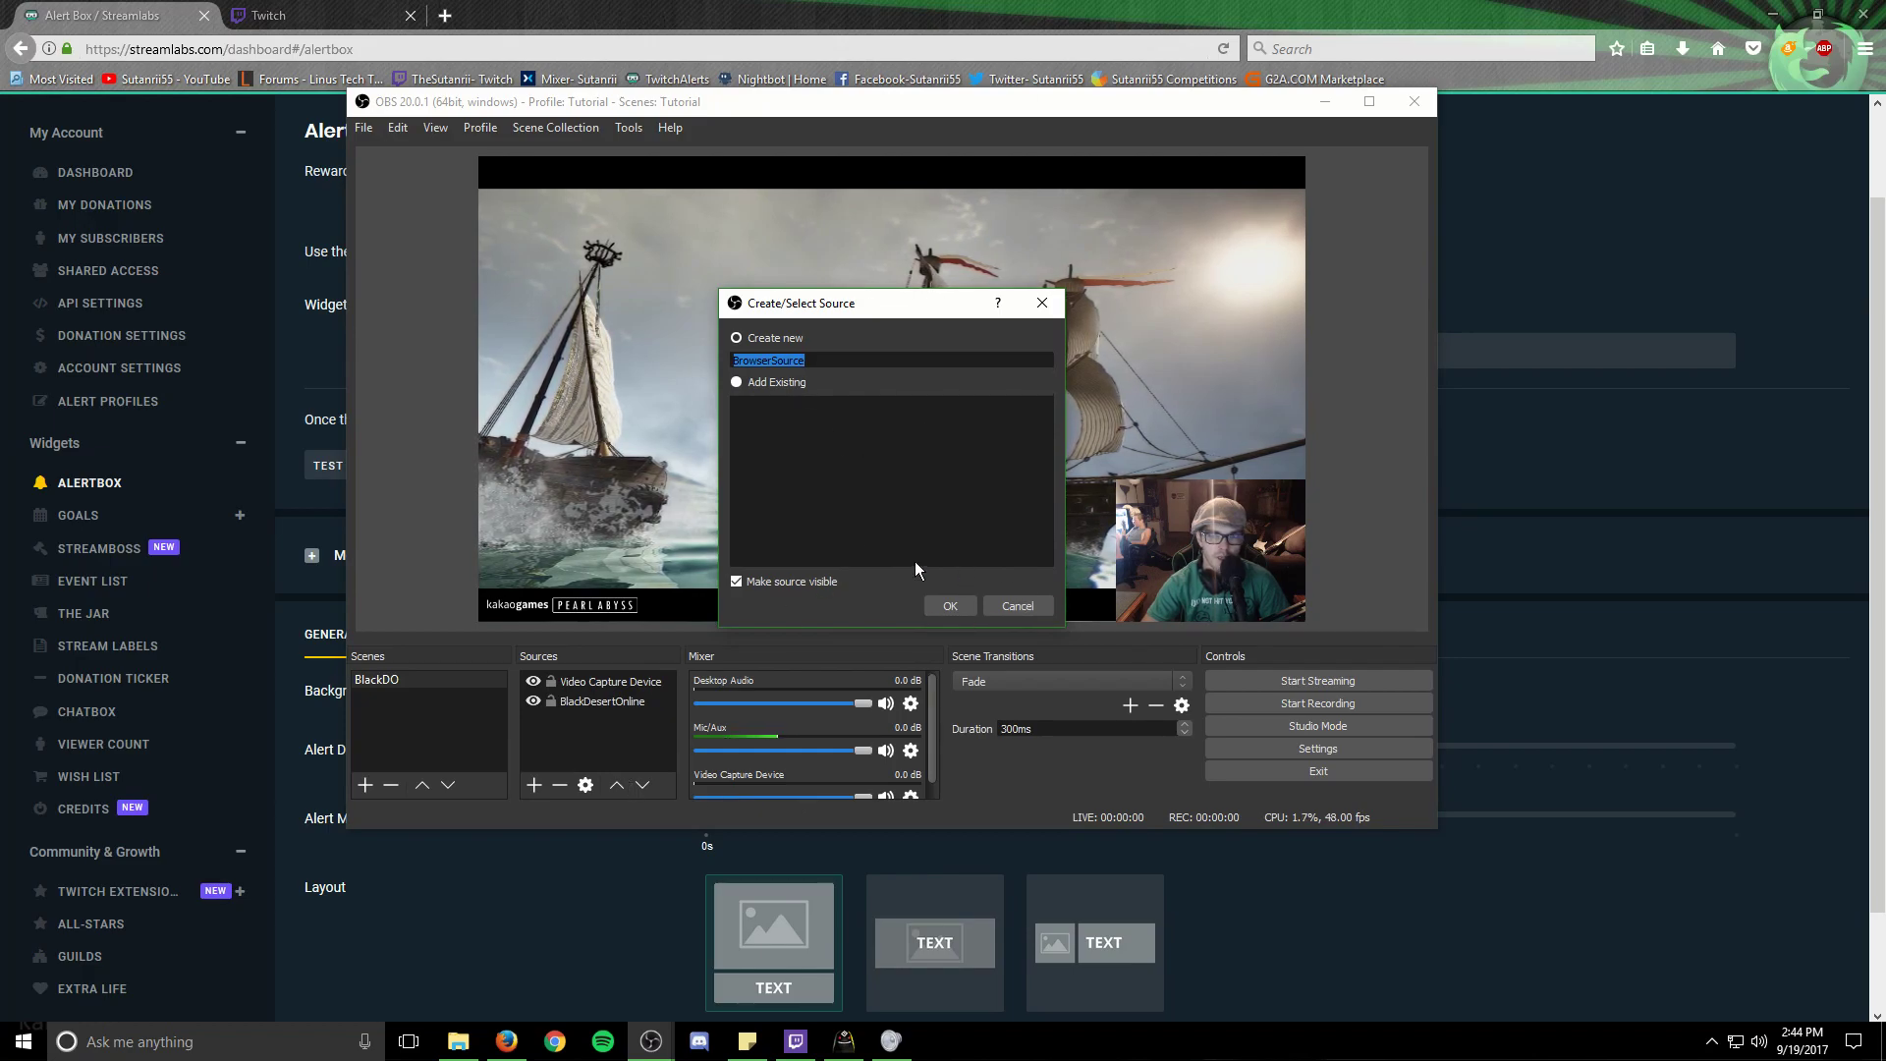
{"action": "type", "text": "Twitch"}
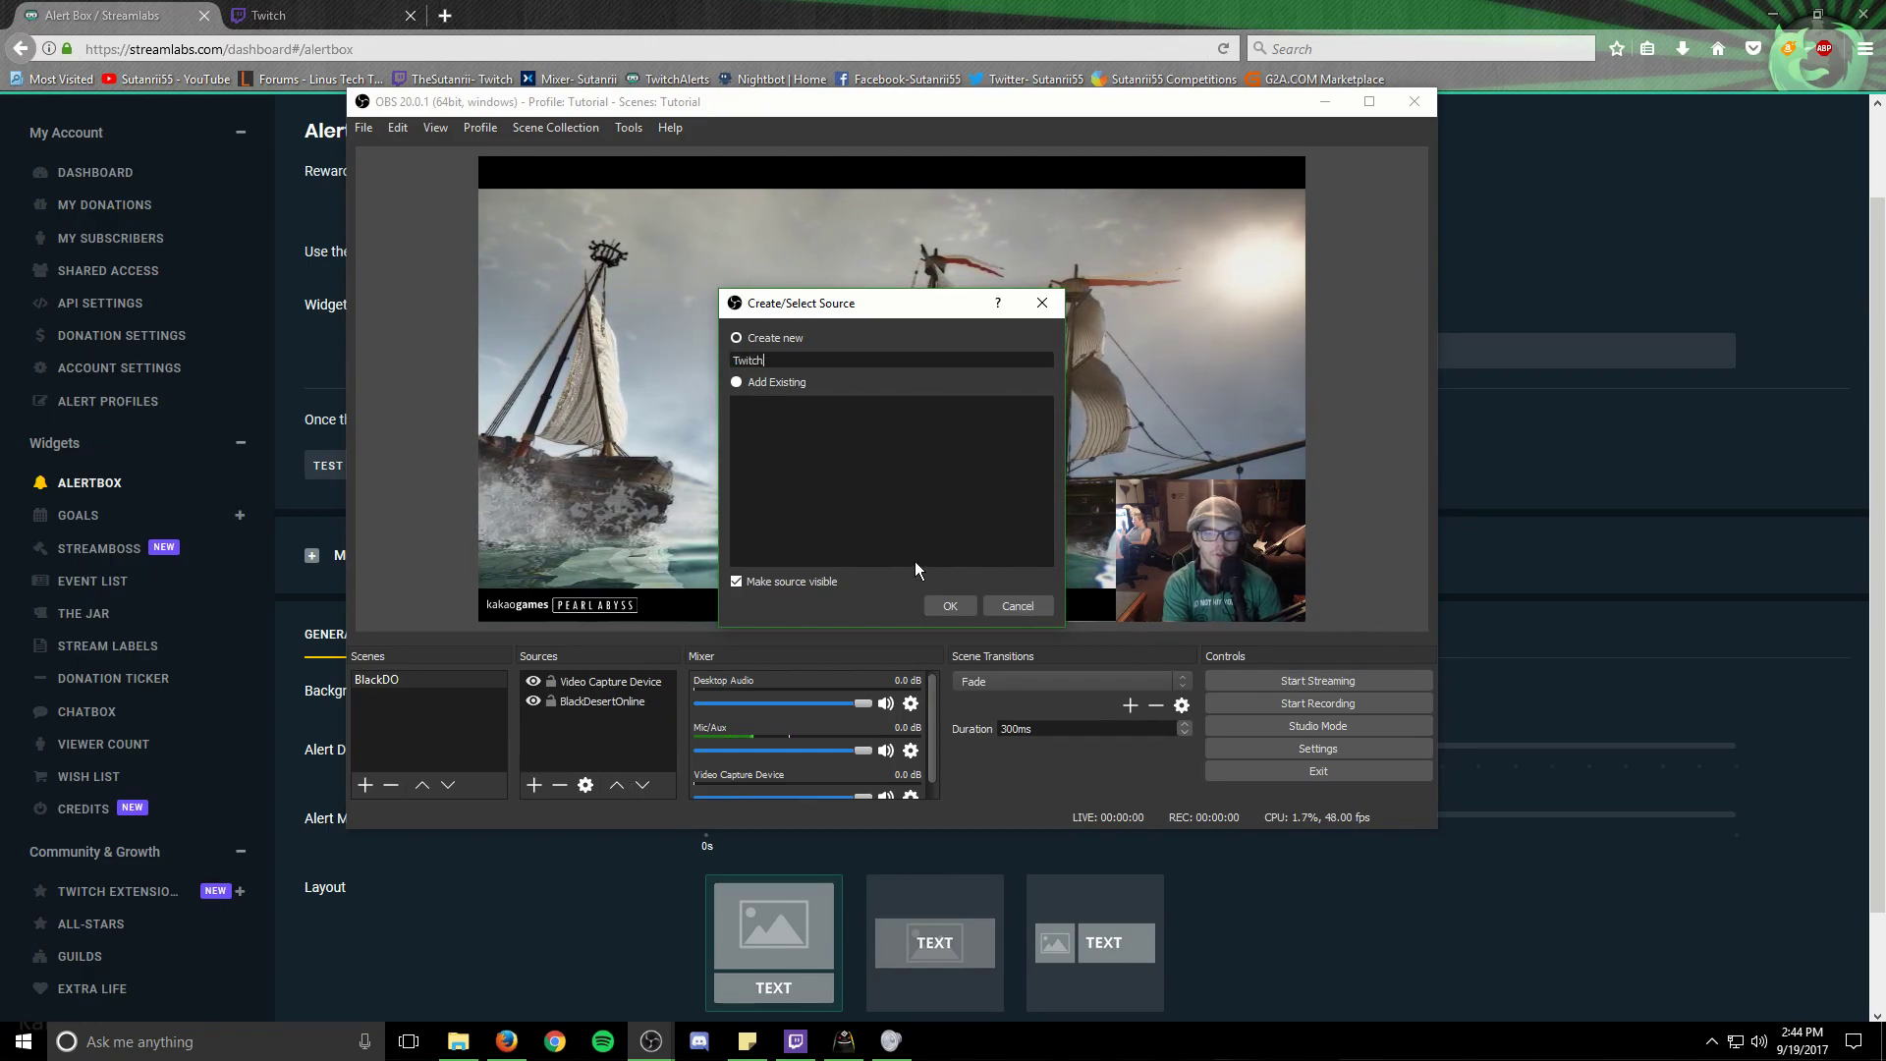
{"action": "type", "text": "Alerts"}
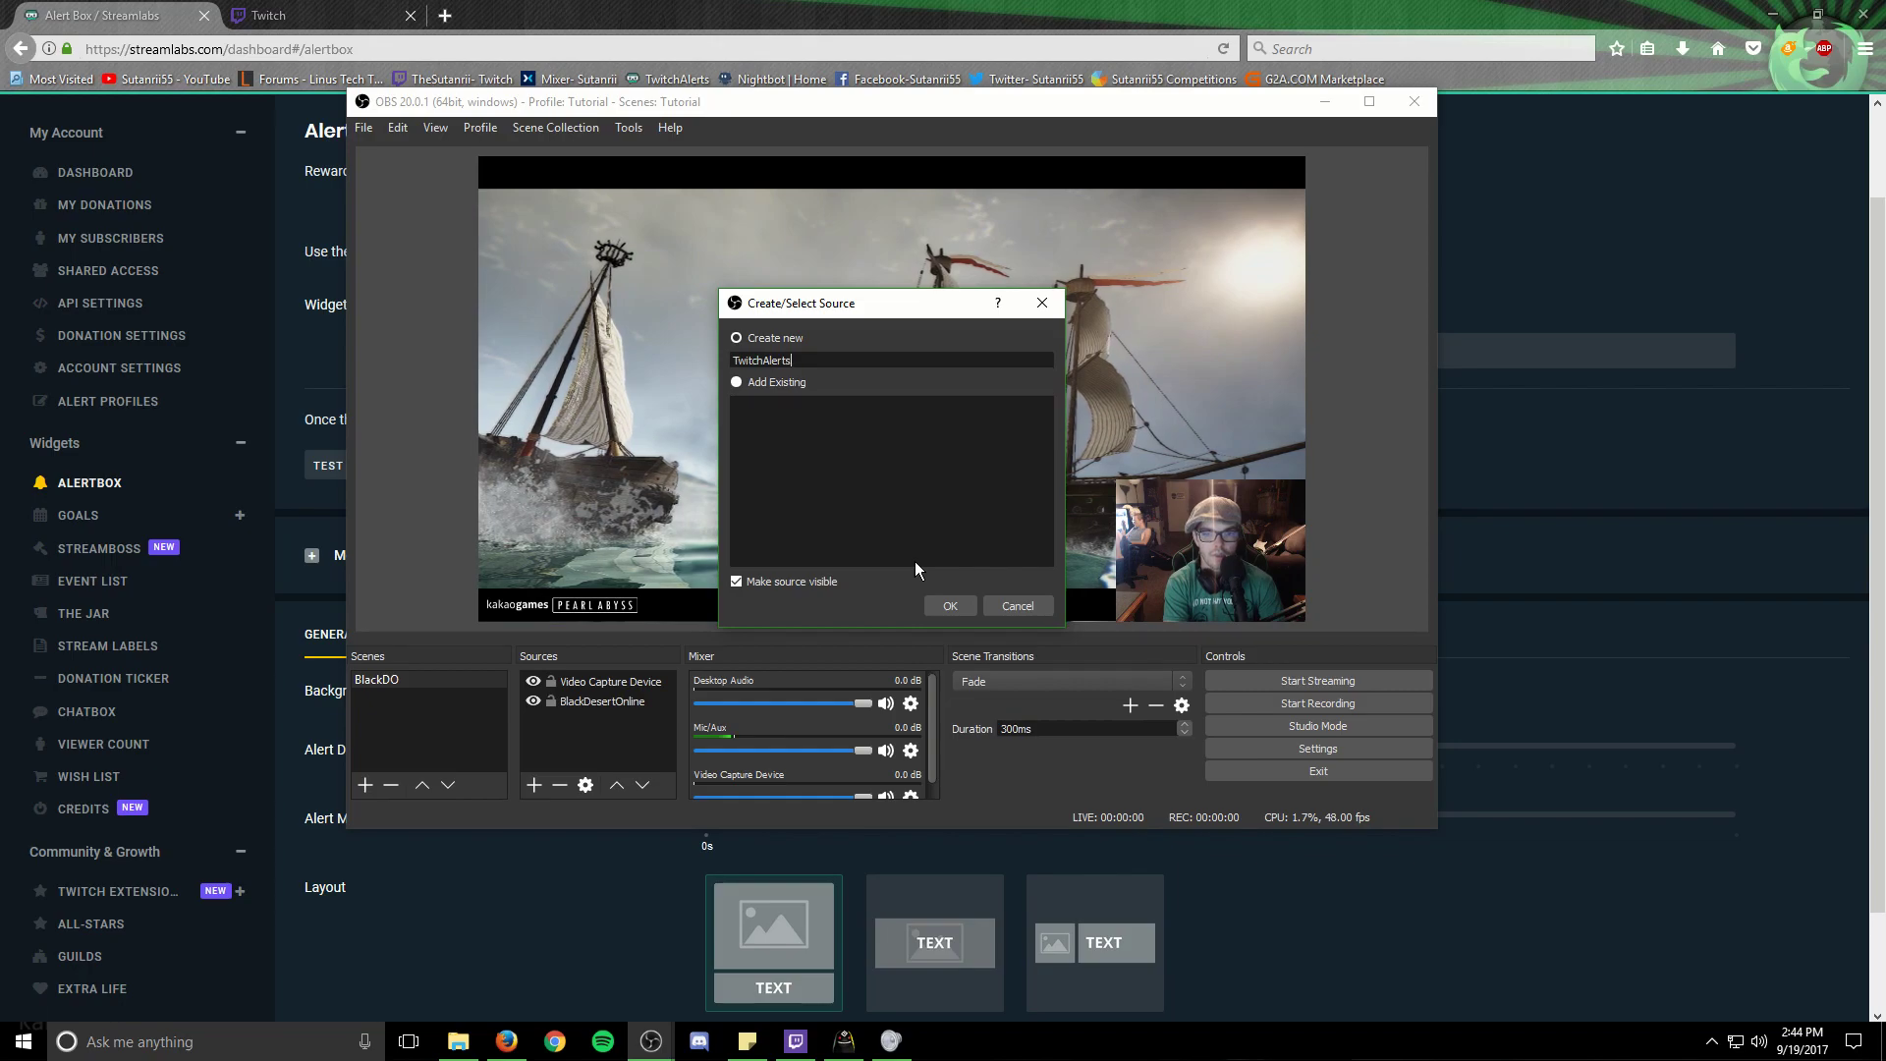
{"action": "key", "text": "Return"}
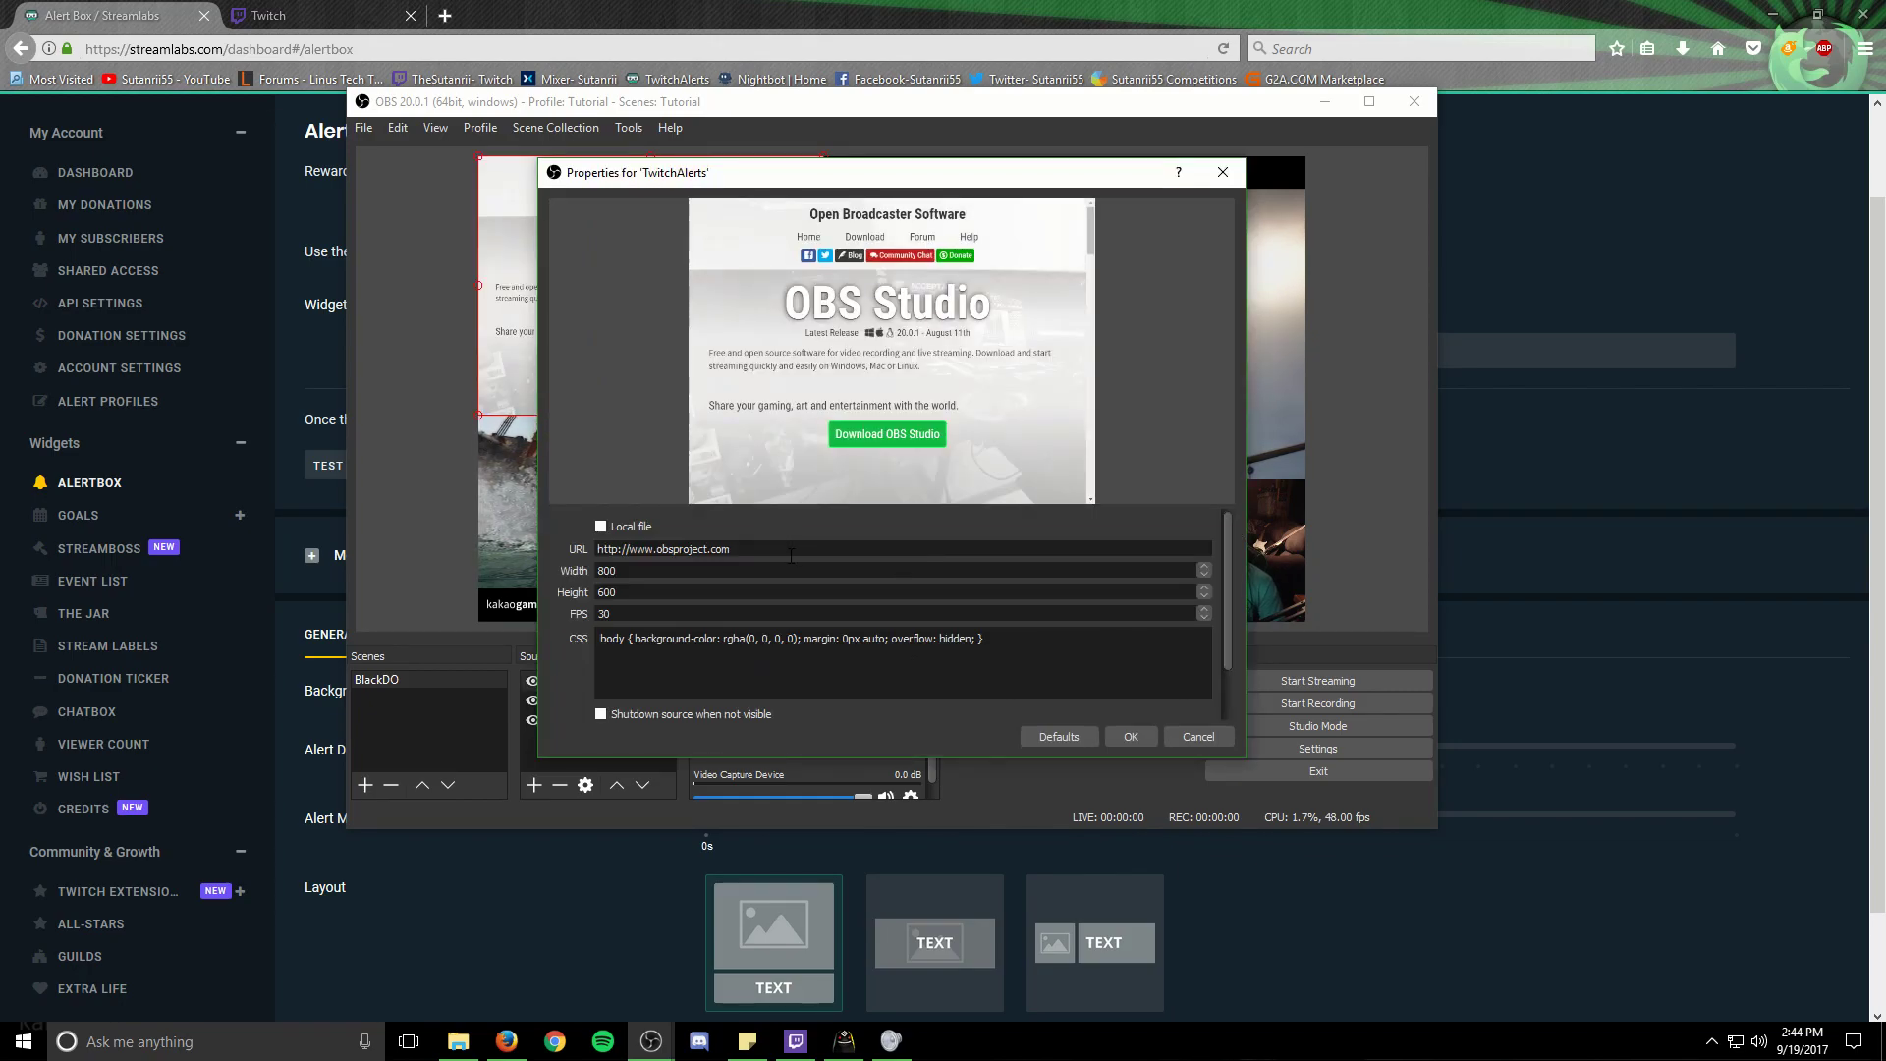
{"action": "left_click", "coordinate": [1465, 242]}
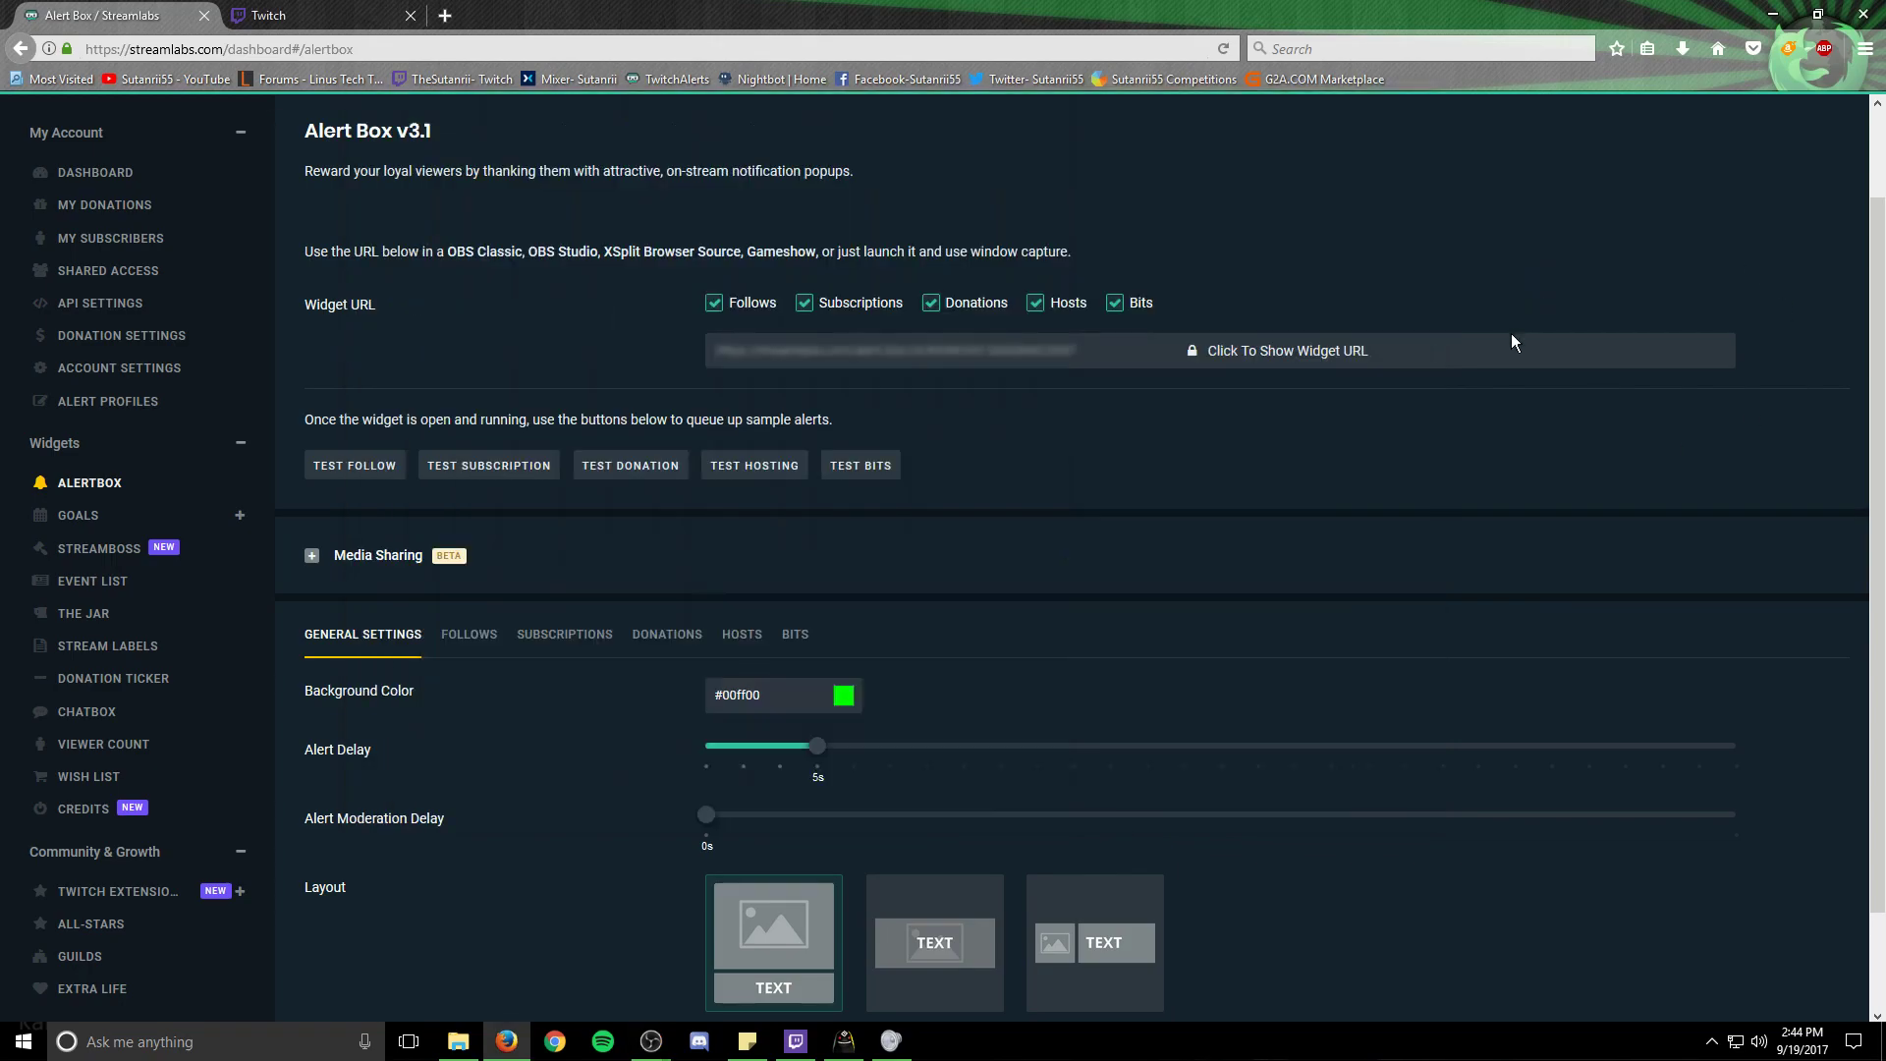
{"action": "mouse_move", "coordinate": [652, 1041]}
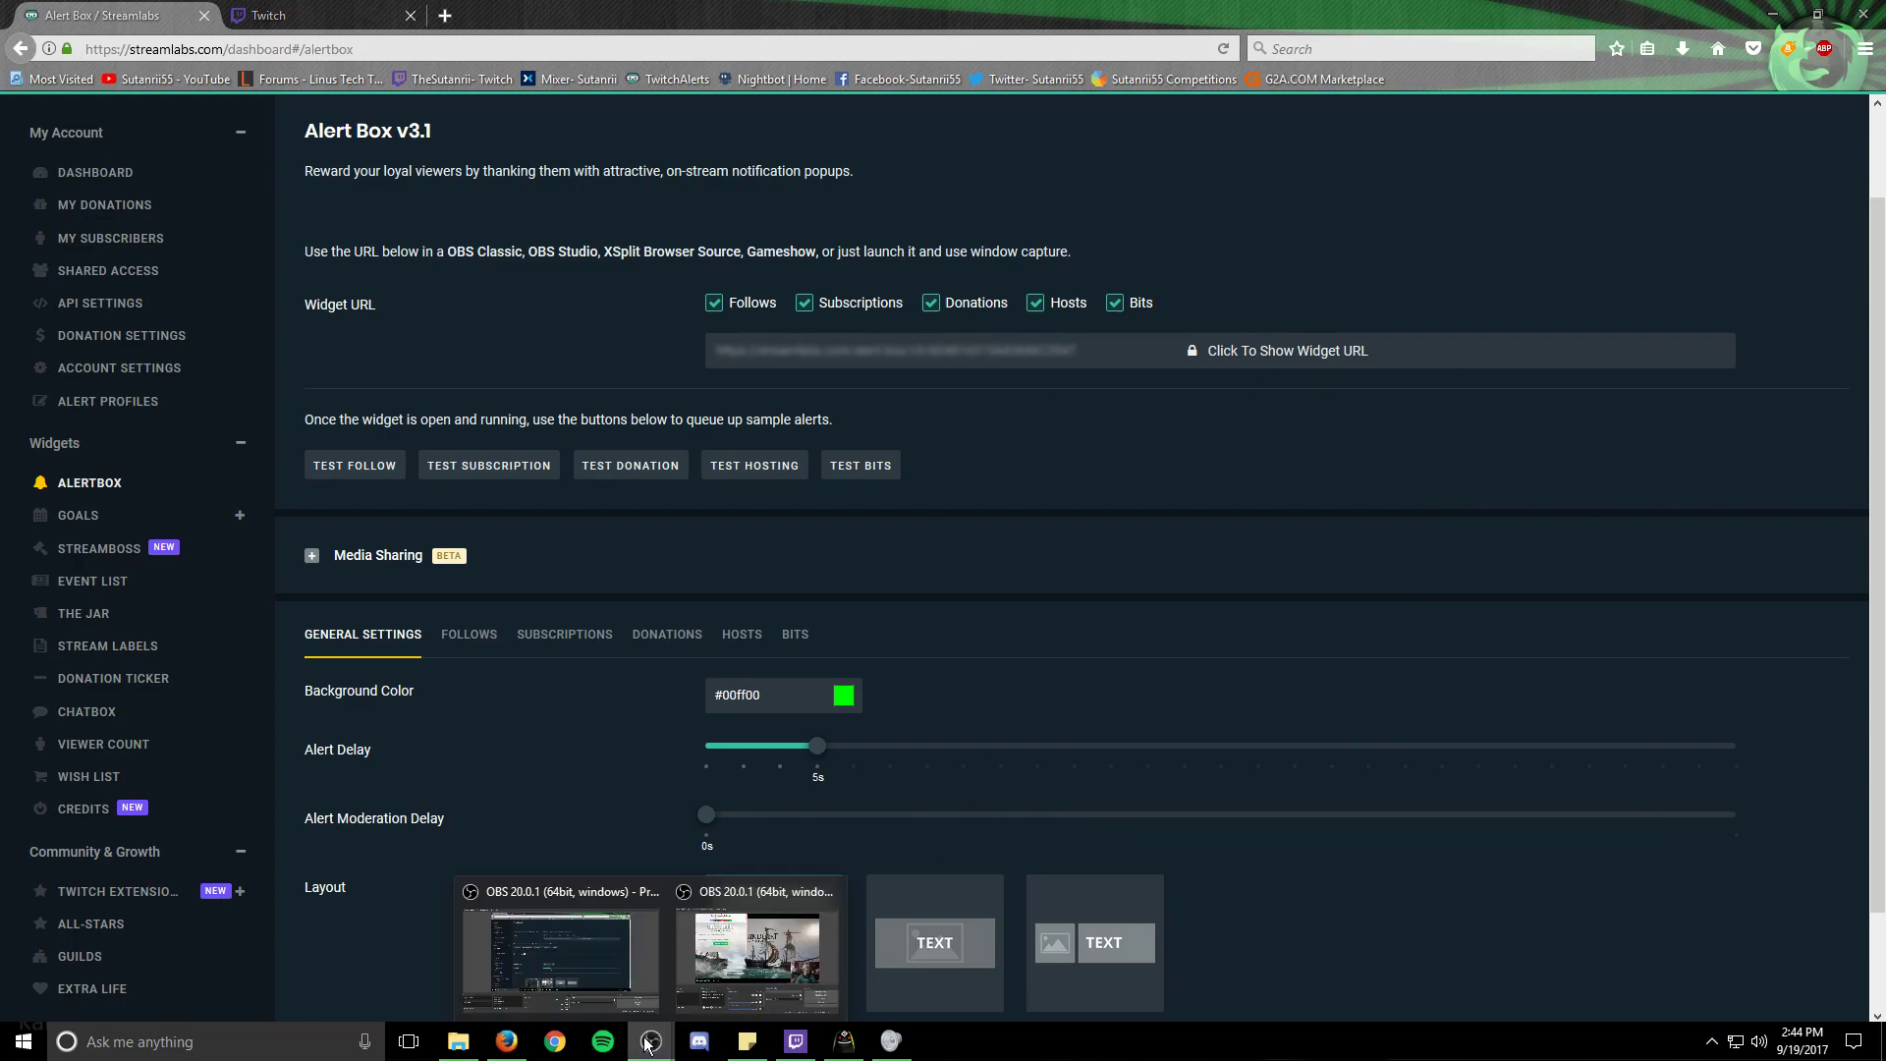
{"action": "left_click", "coordinate": [755, 942]}
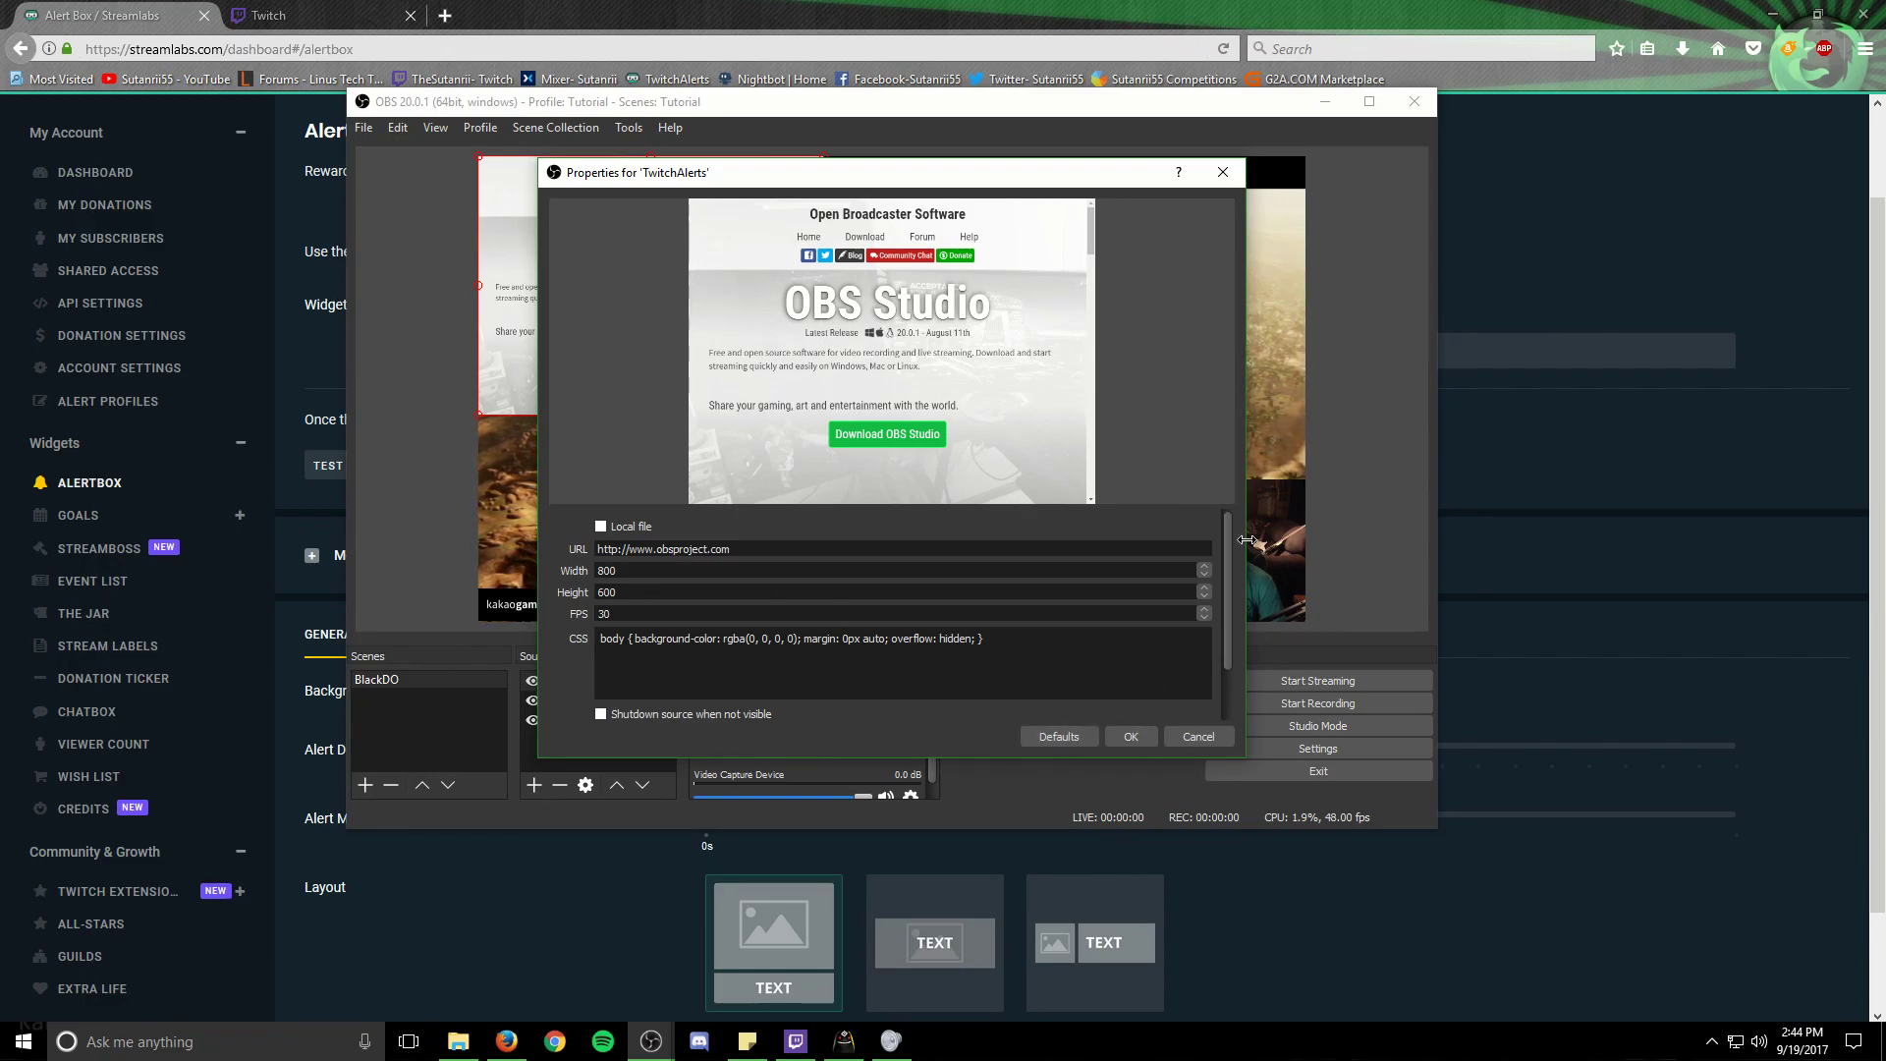
Step: Switch to Streamlabs in Firefox, reveal the Alert Box widget URL and copy it
{"action": "left_click", "coordinate": [1459, 188]}
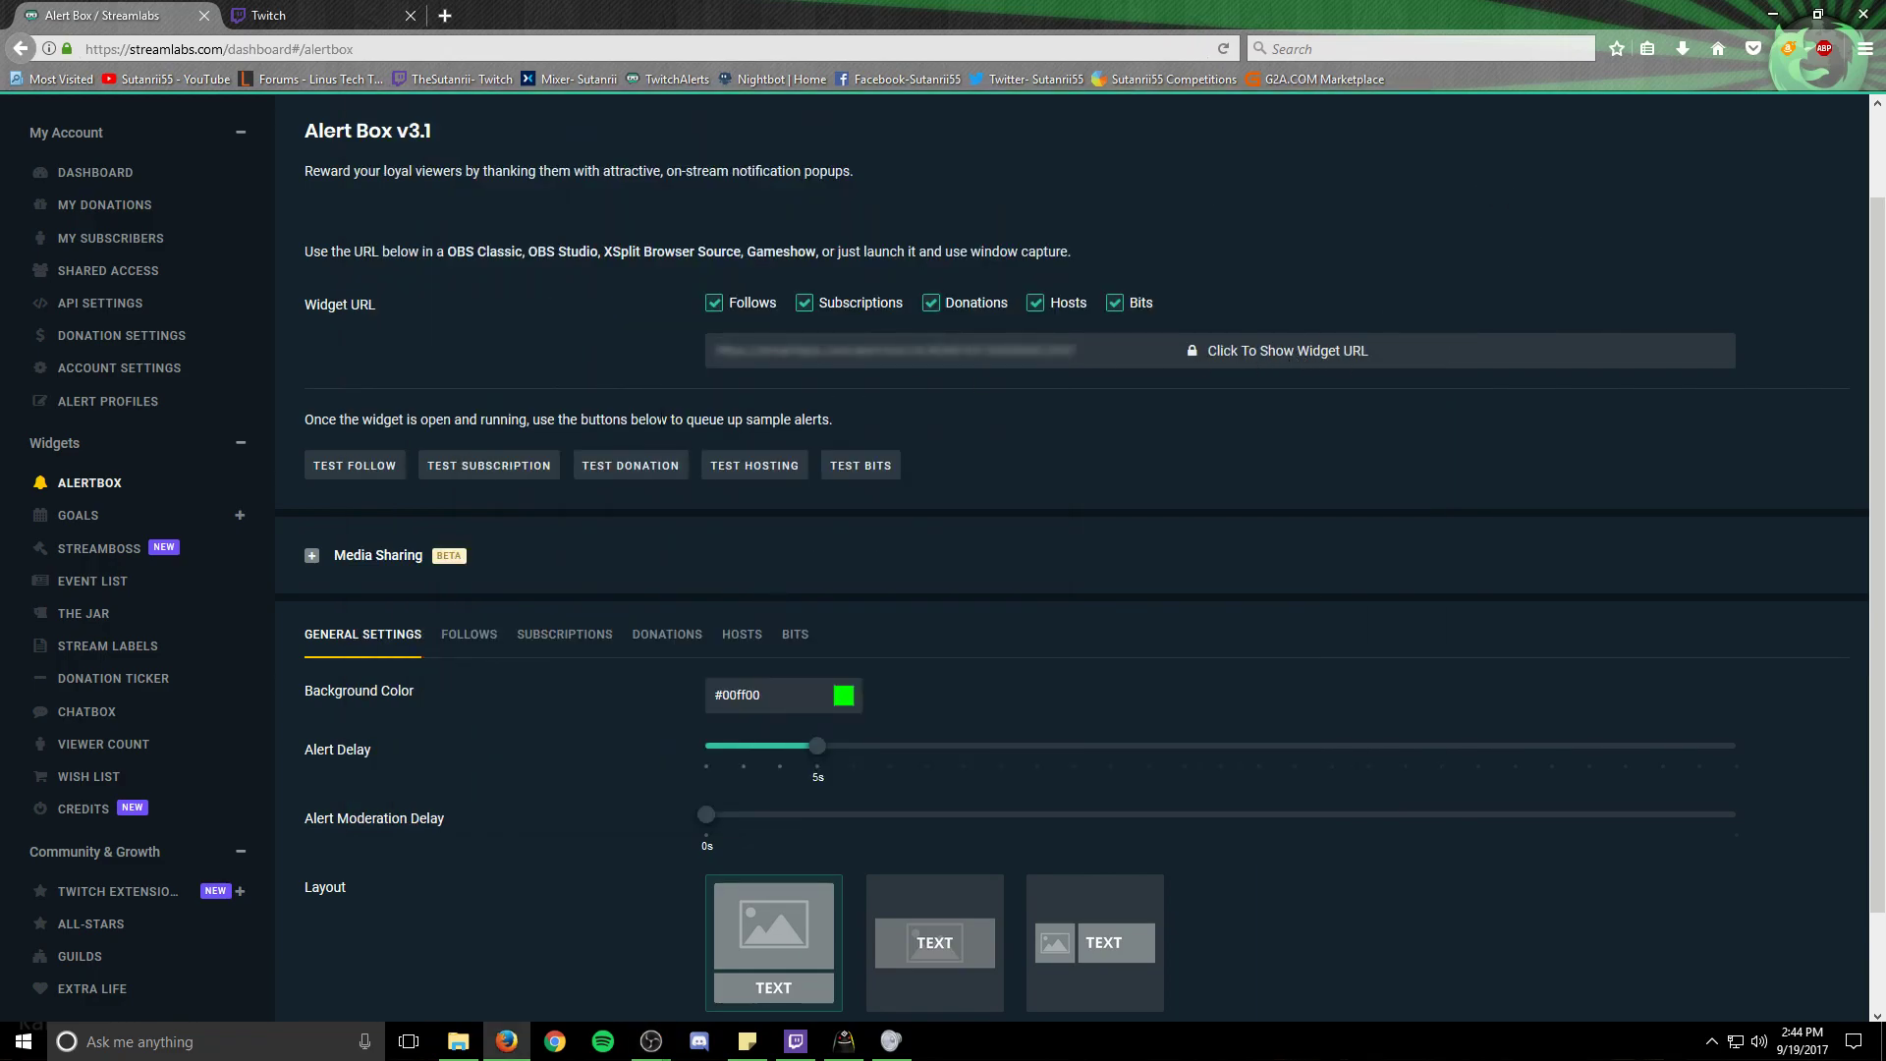
{"action": "left_click", "coordinate": [1050, 357]}
{"action": "left_click_drag", "start_coordinate": [1127, 351], "coordinate": [722, 397]}
{"action": "key", "text": "ctrl+c"}
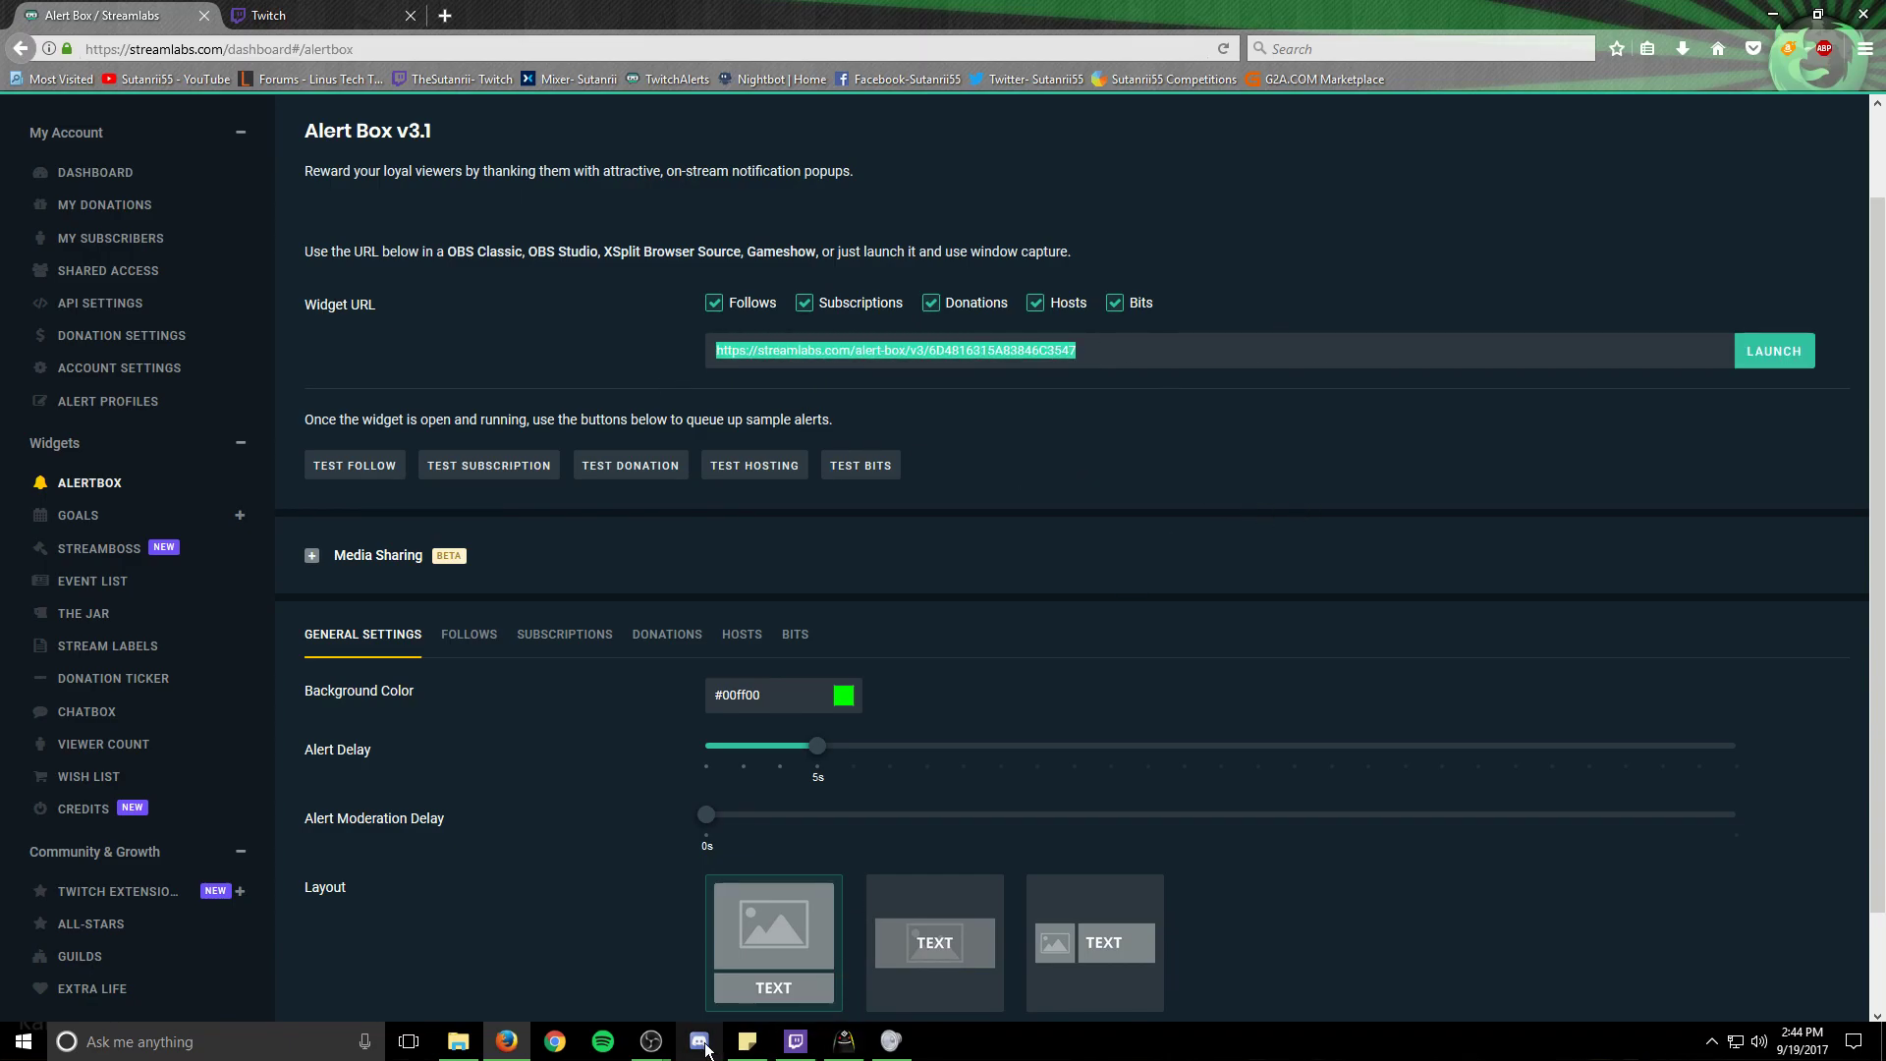
Step: Back in OBS, paste the private widget URL as the TwitchAlerts source's URL, accept it, and place the source at the canvas's top centre
{"action": "left_click", "coordinate": [651, 1041]}
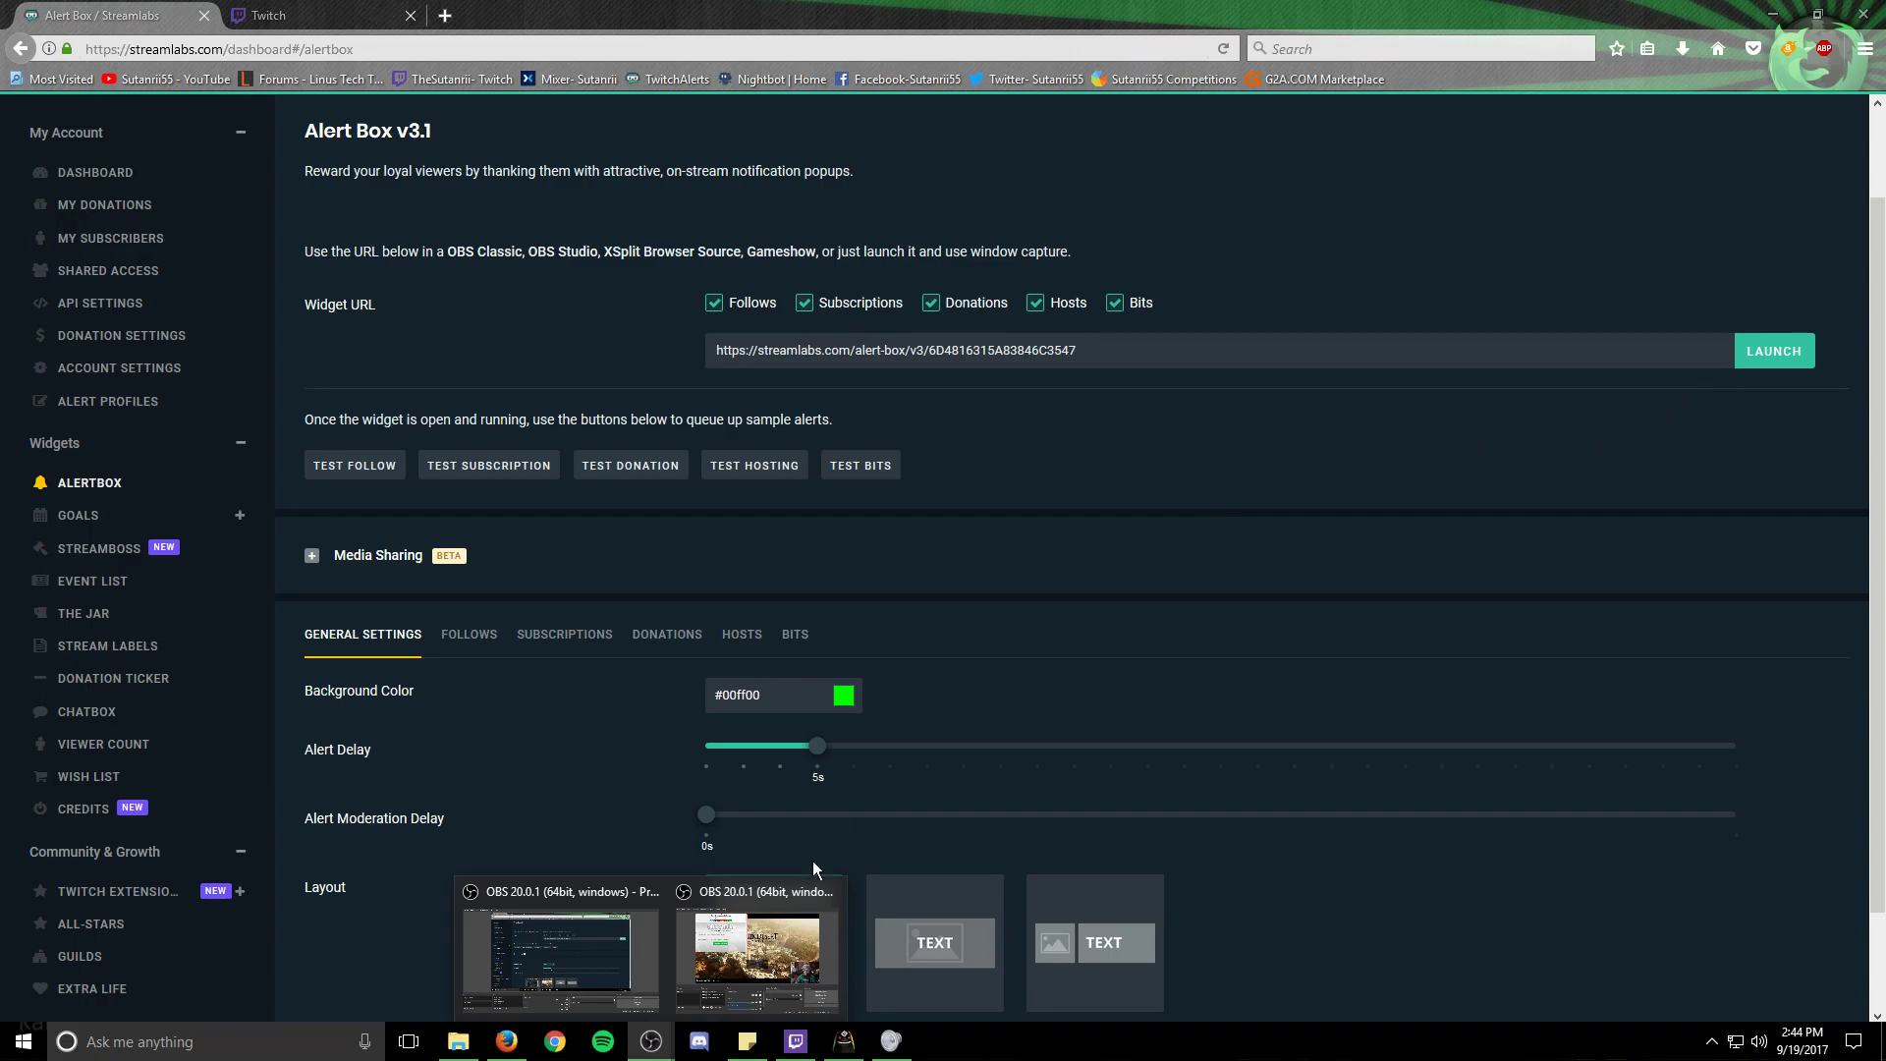
{"action": "left_click", "coordinate": [772, 933]}
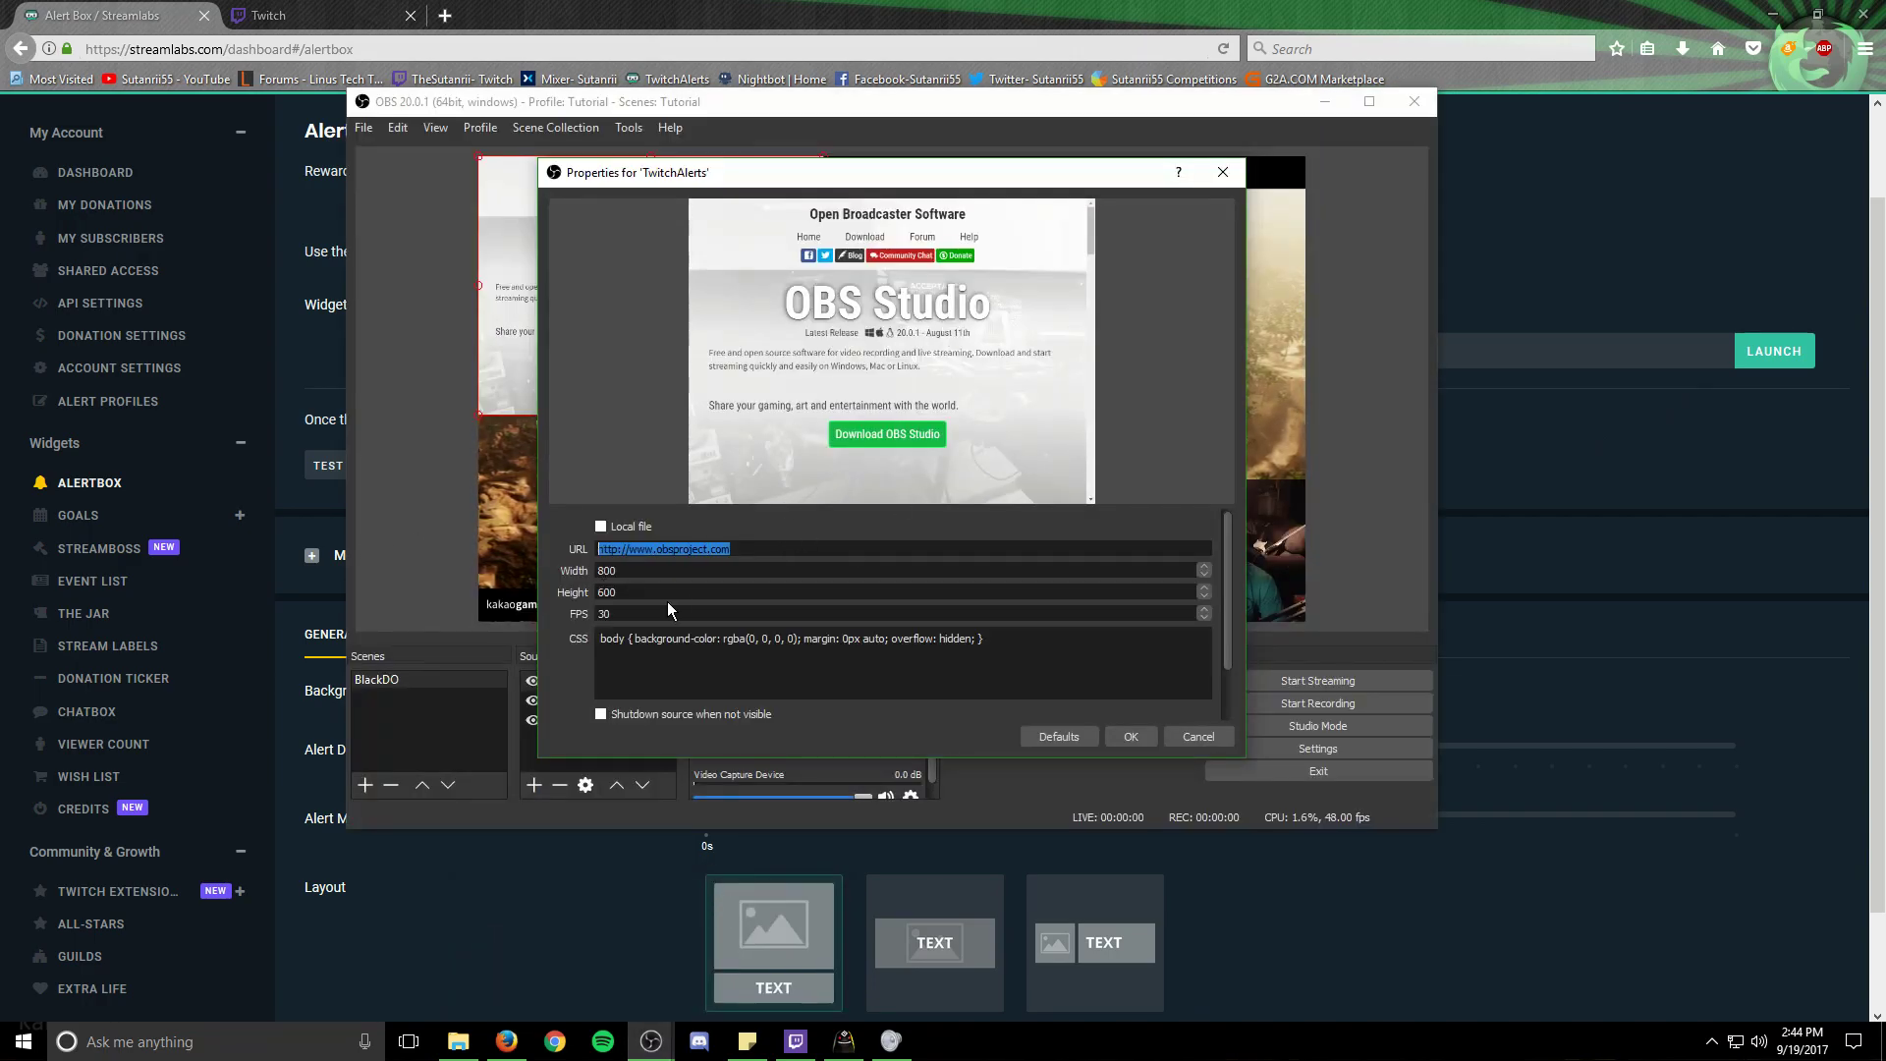
{"action": "key", "text": "ctrl+v"}
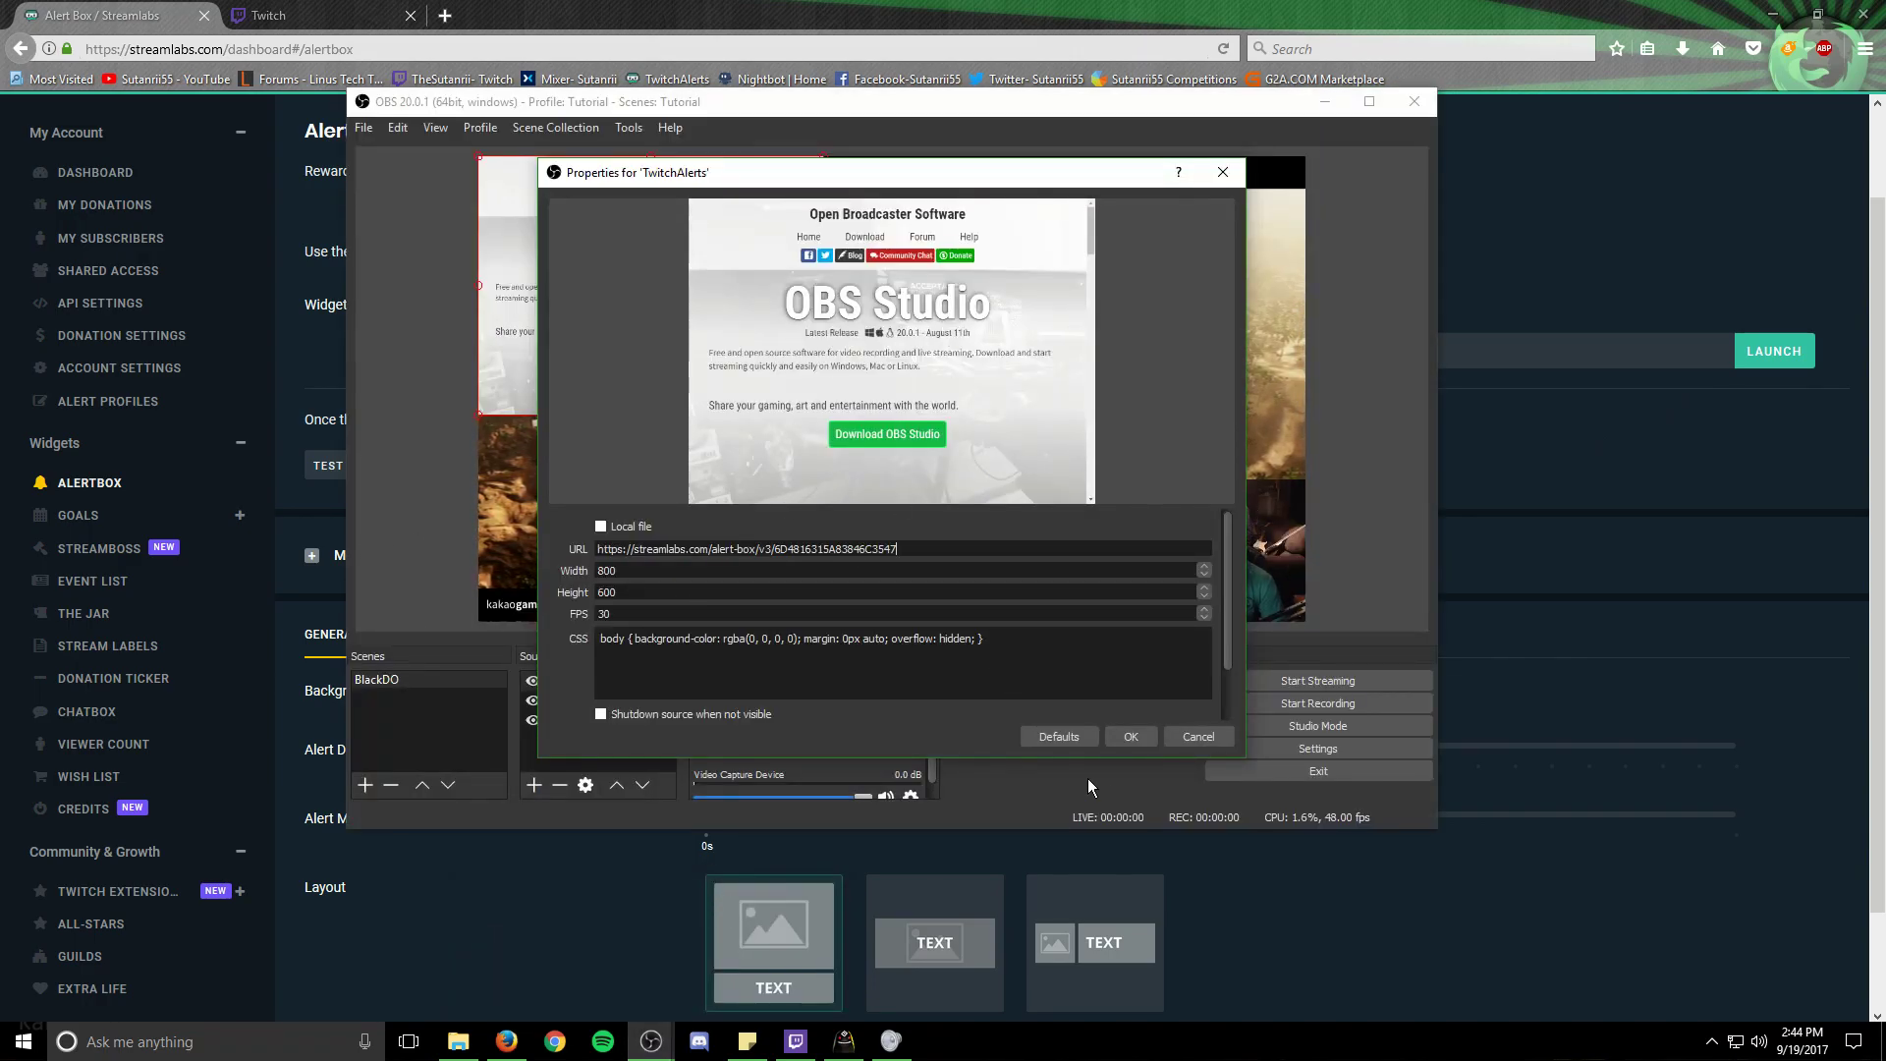
{"action": "left_click", "coordinate": [1130, 737]}
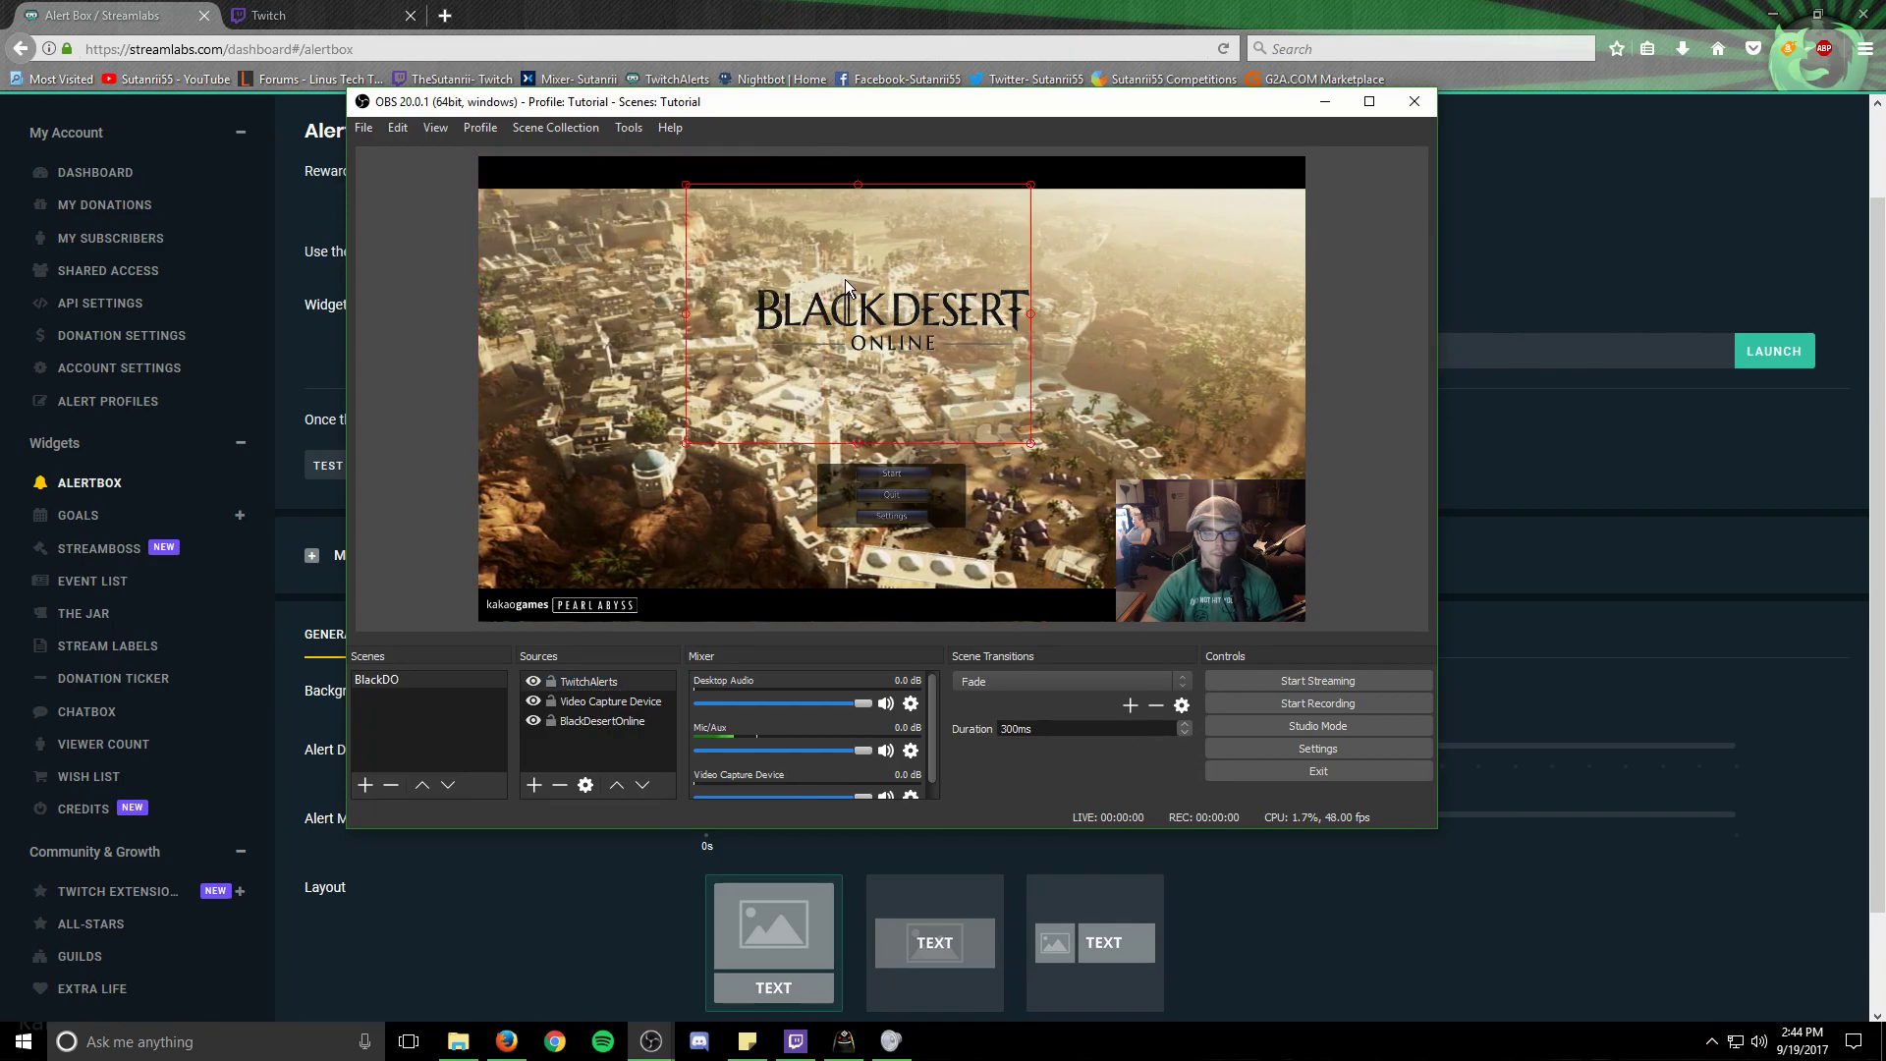
Step: Check a test bits alert in the OBS preview and return to the maximized Streamlabs window
{"action": "key", "text": "alt+Tab"}
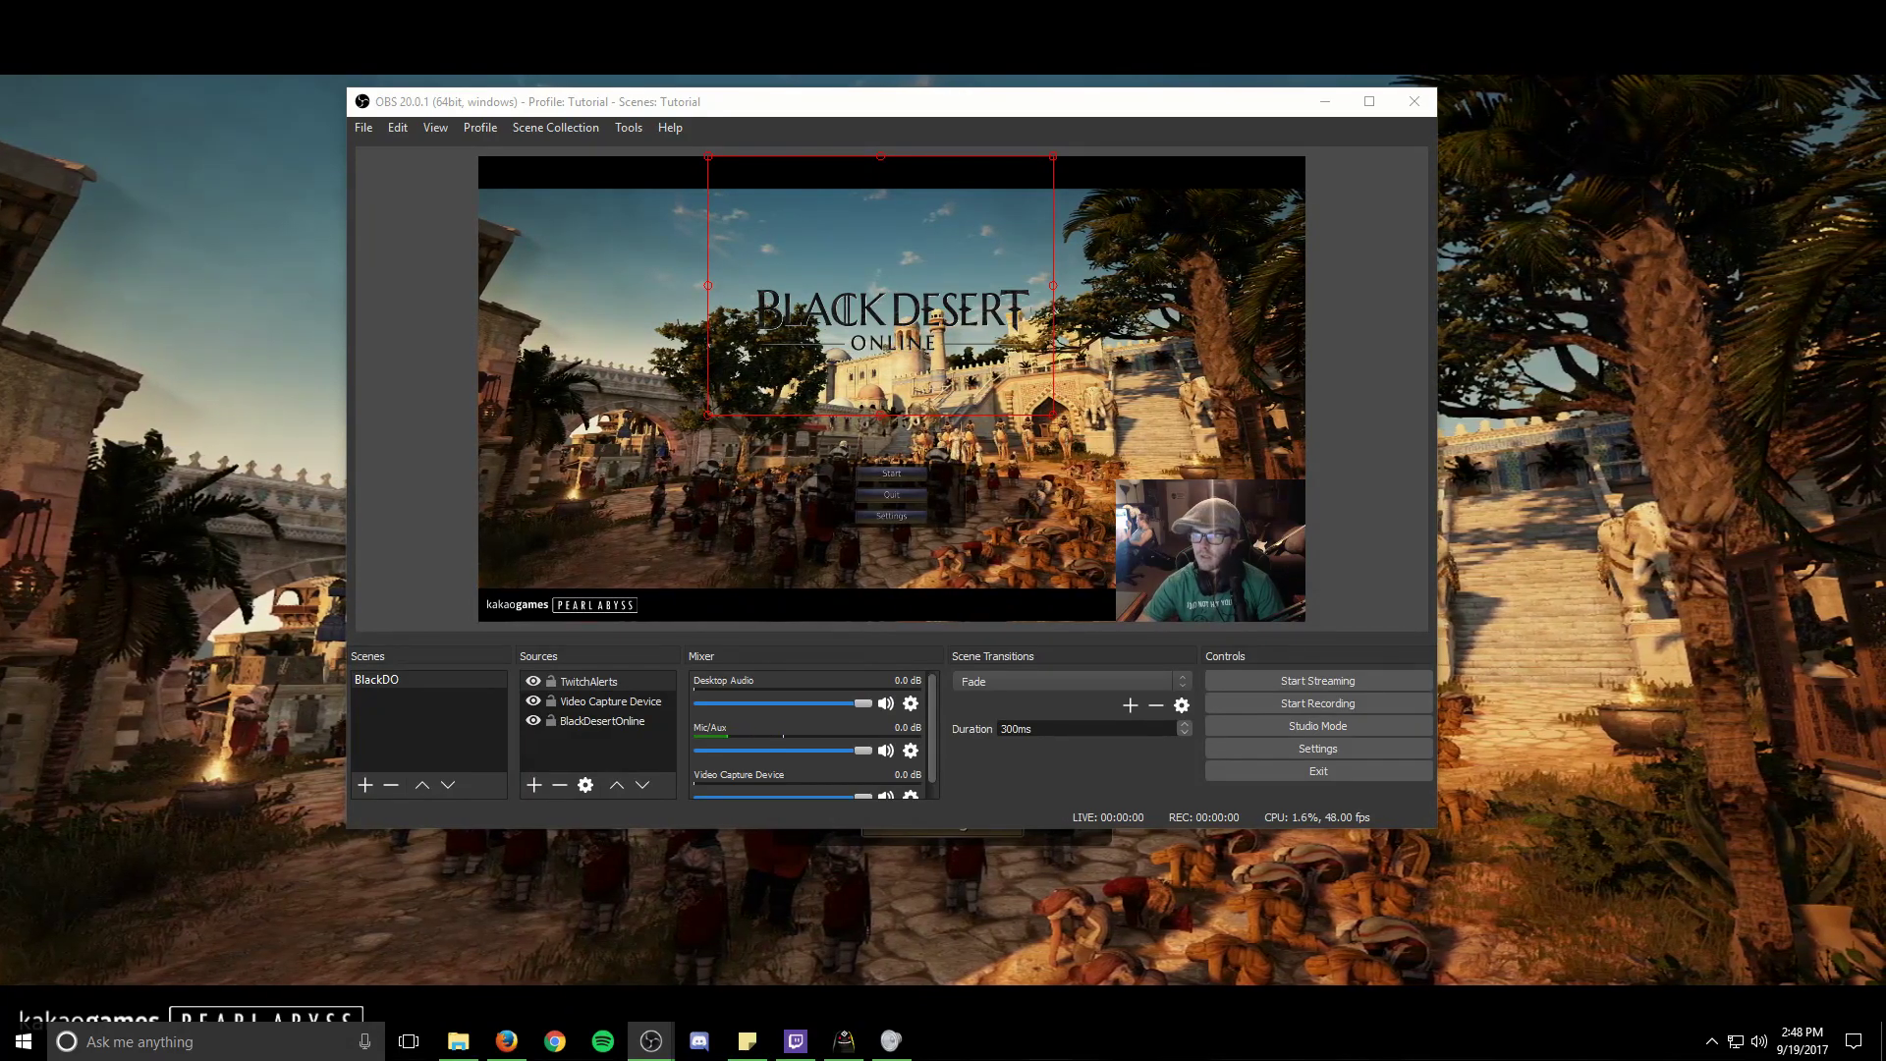
{"action": "key", "text": "alt+Tab"}
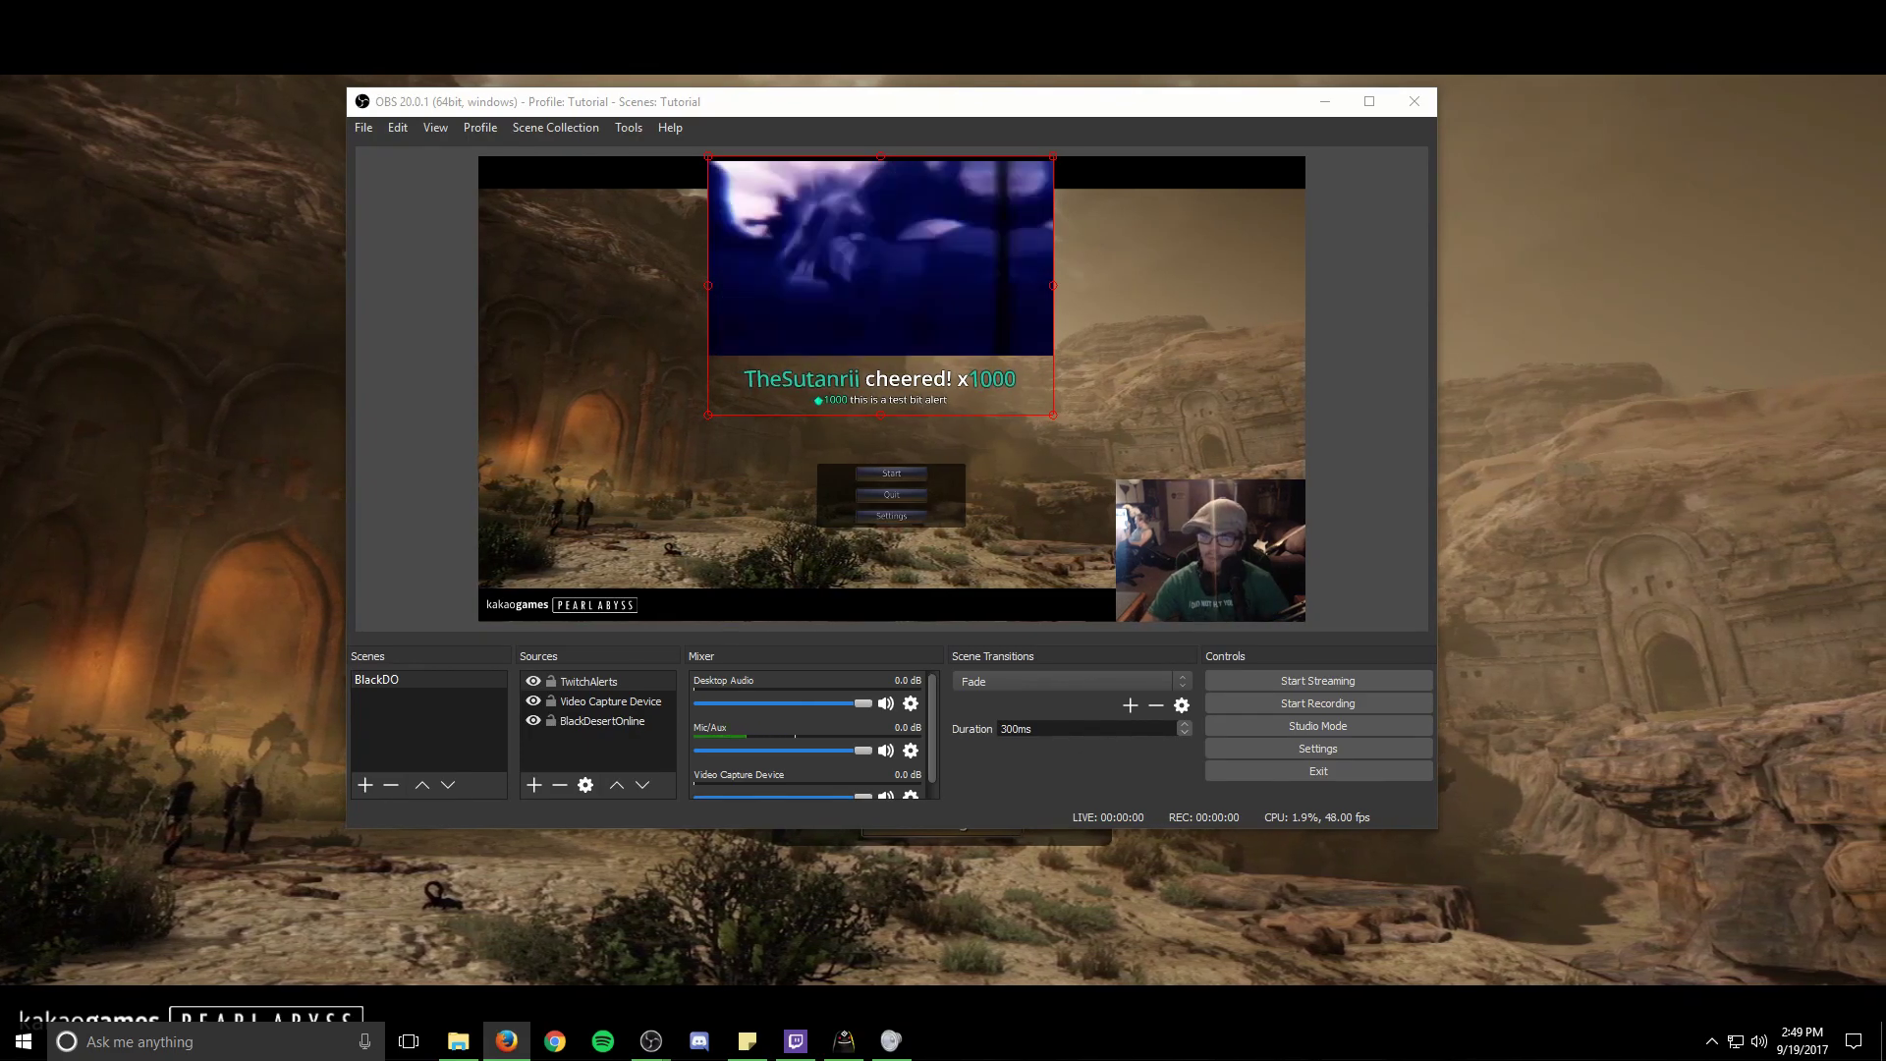
{"action": "key", "text": "alt+Tab"}
{"action": "double_click", "coordinate": [933, 9]}
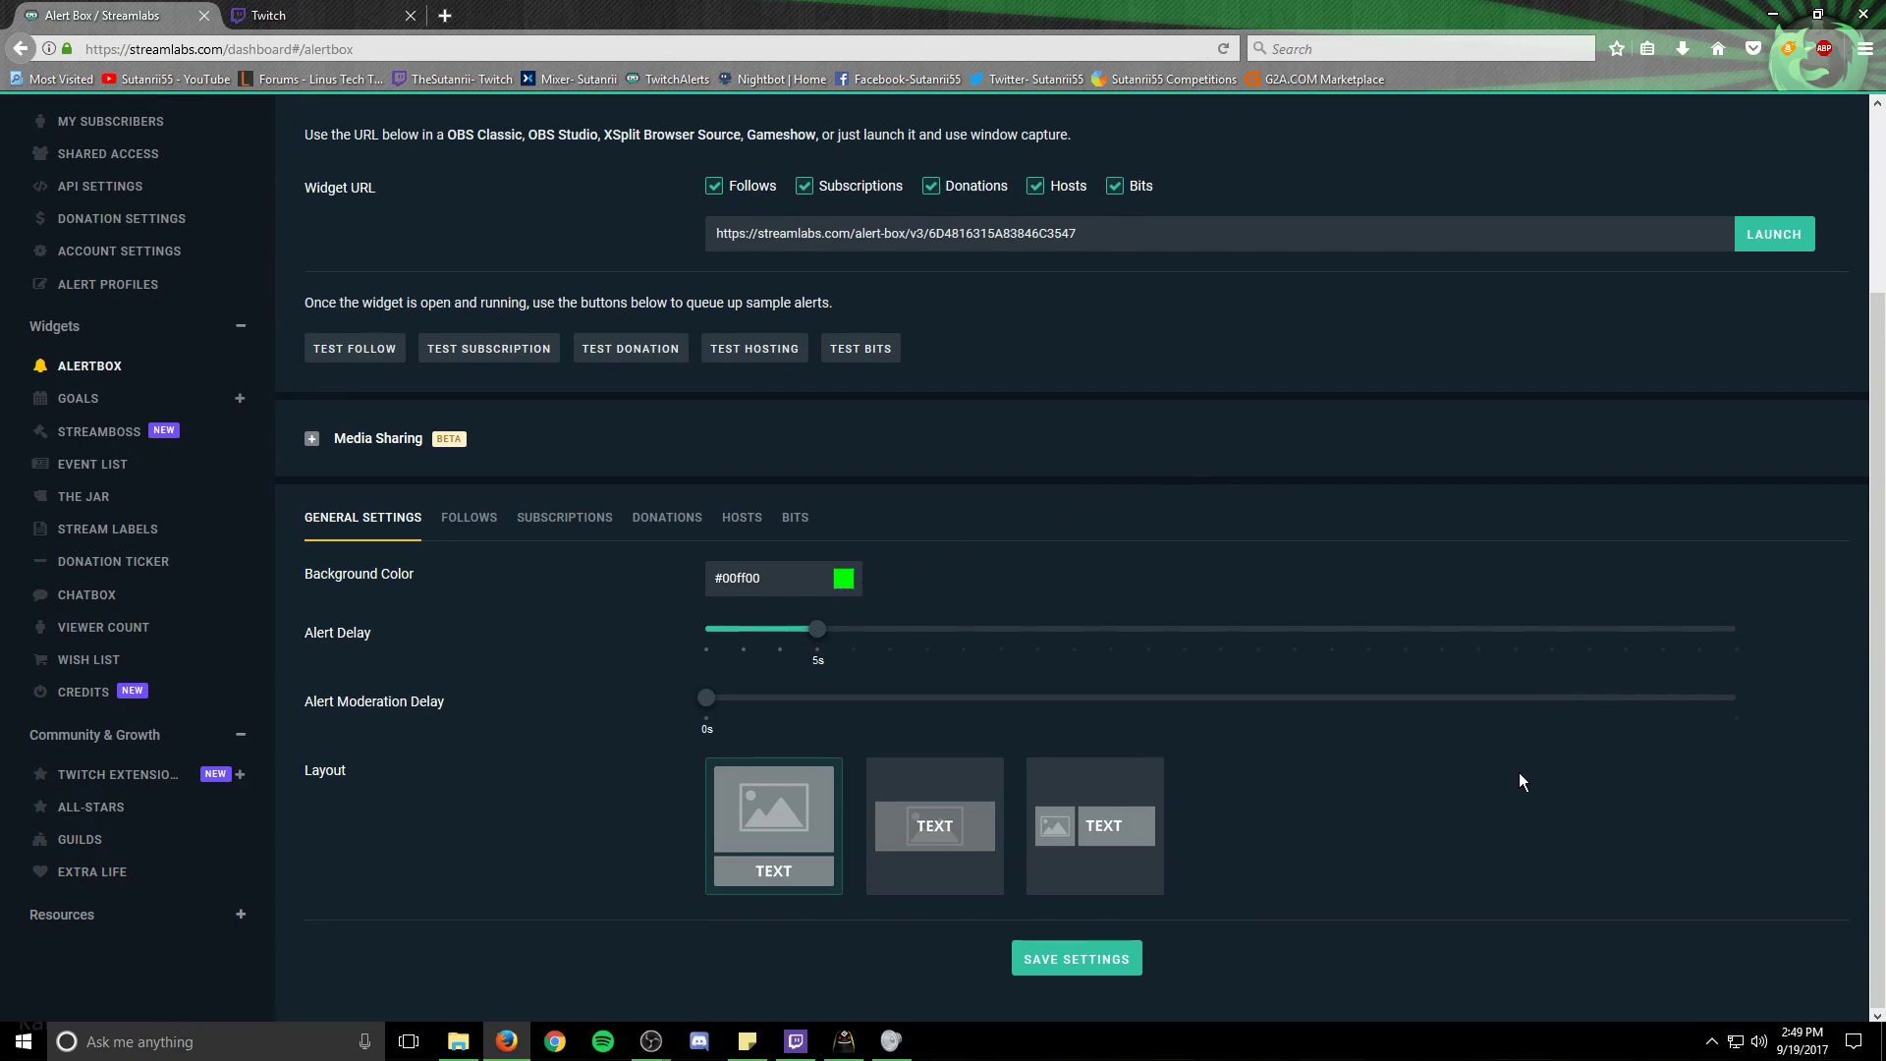
Step: Review the Follows alert settings in the Alert Box, including layout, animation, message template, image and sound
{"action": "left_click", "coordinate": [1880, 248]}
{"action": "left_click_drag", "start_coordinate": [1871, 399], "coordinate": [1851, 740]}
{"action": "left_click", "coordinate": [473, 528]}
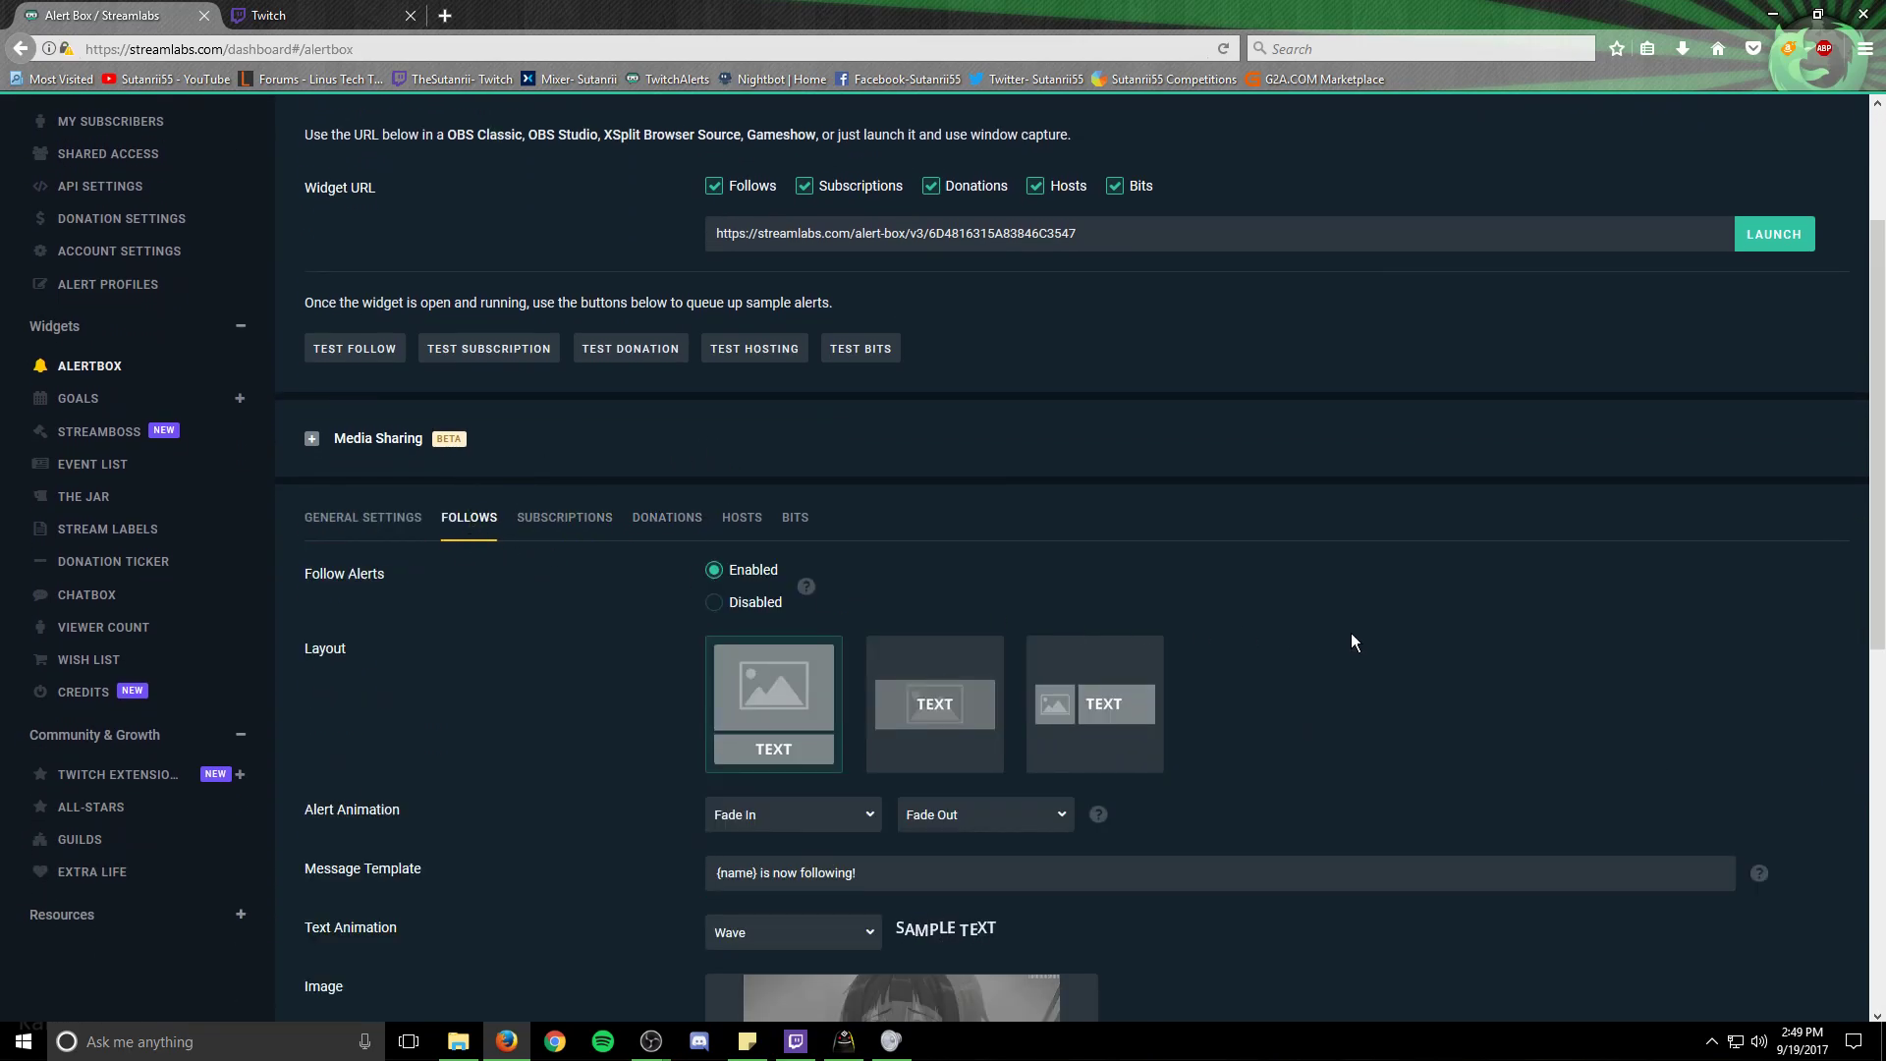
{"action": "scroll", "coordinate": [1415, 687], "scroll_direction": "down", "scroll_amount": 2}
{"action": "scroll", "coordinate": [1476, 721], "scroll_direction": "down", "scroll_amount": 2}
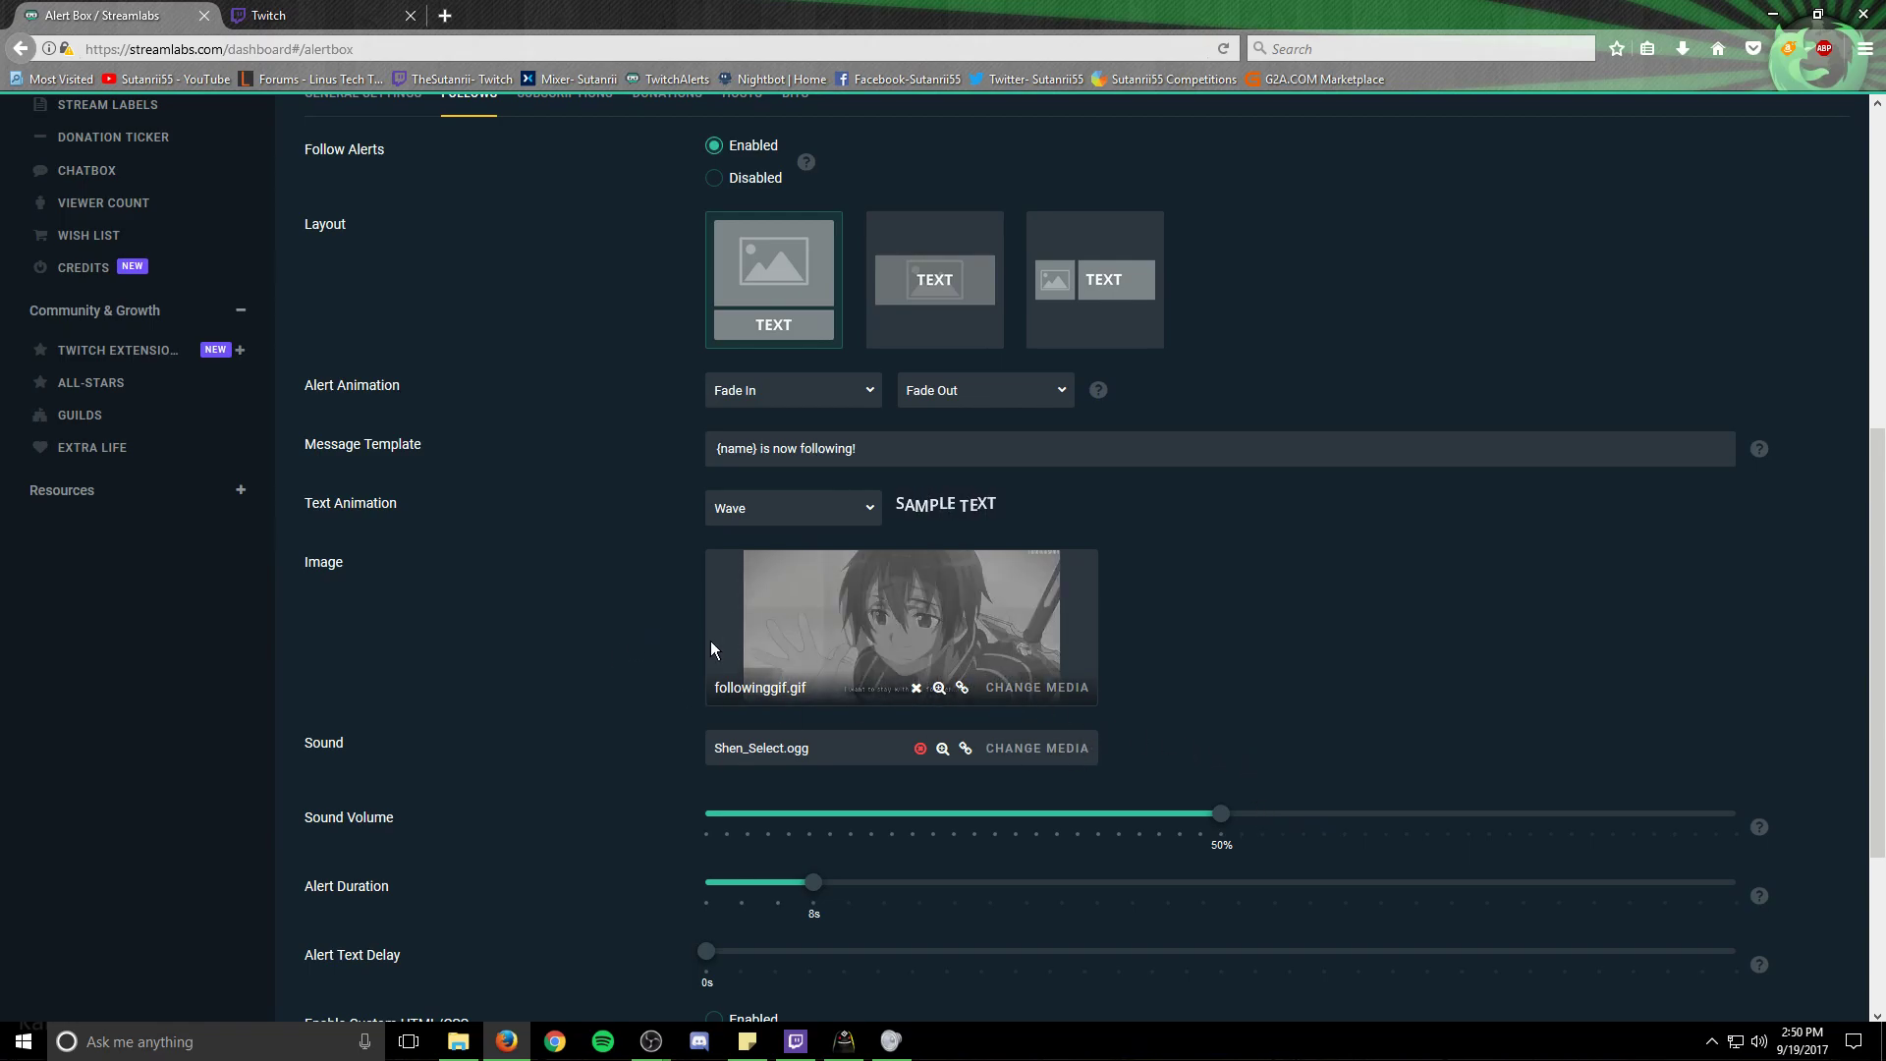
{"action": "scroll", "coordinate": [1175, 664], "scroll_direction": "up", "scroll_amount": 2}
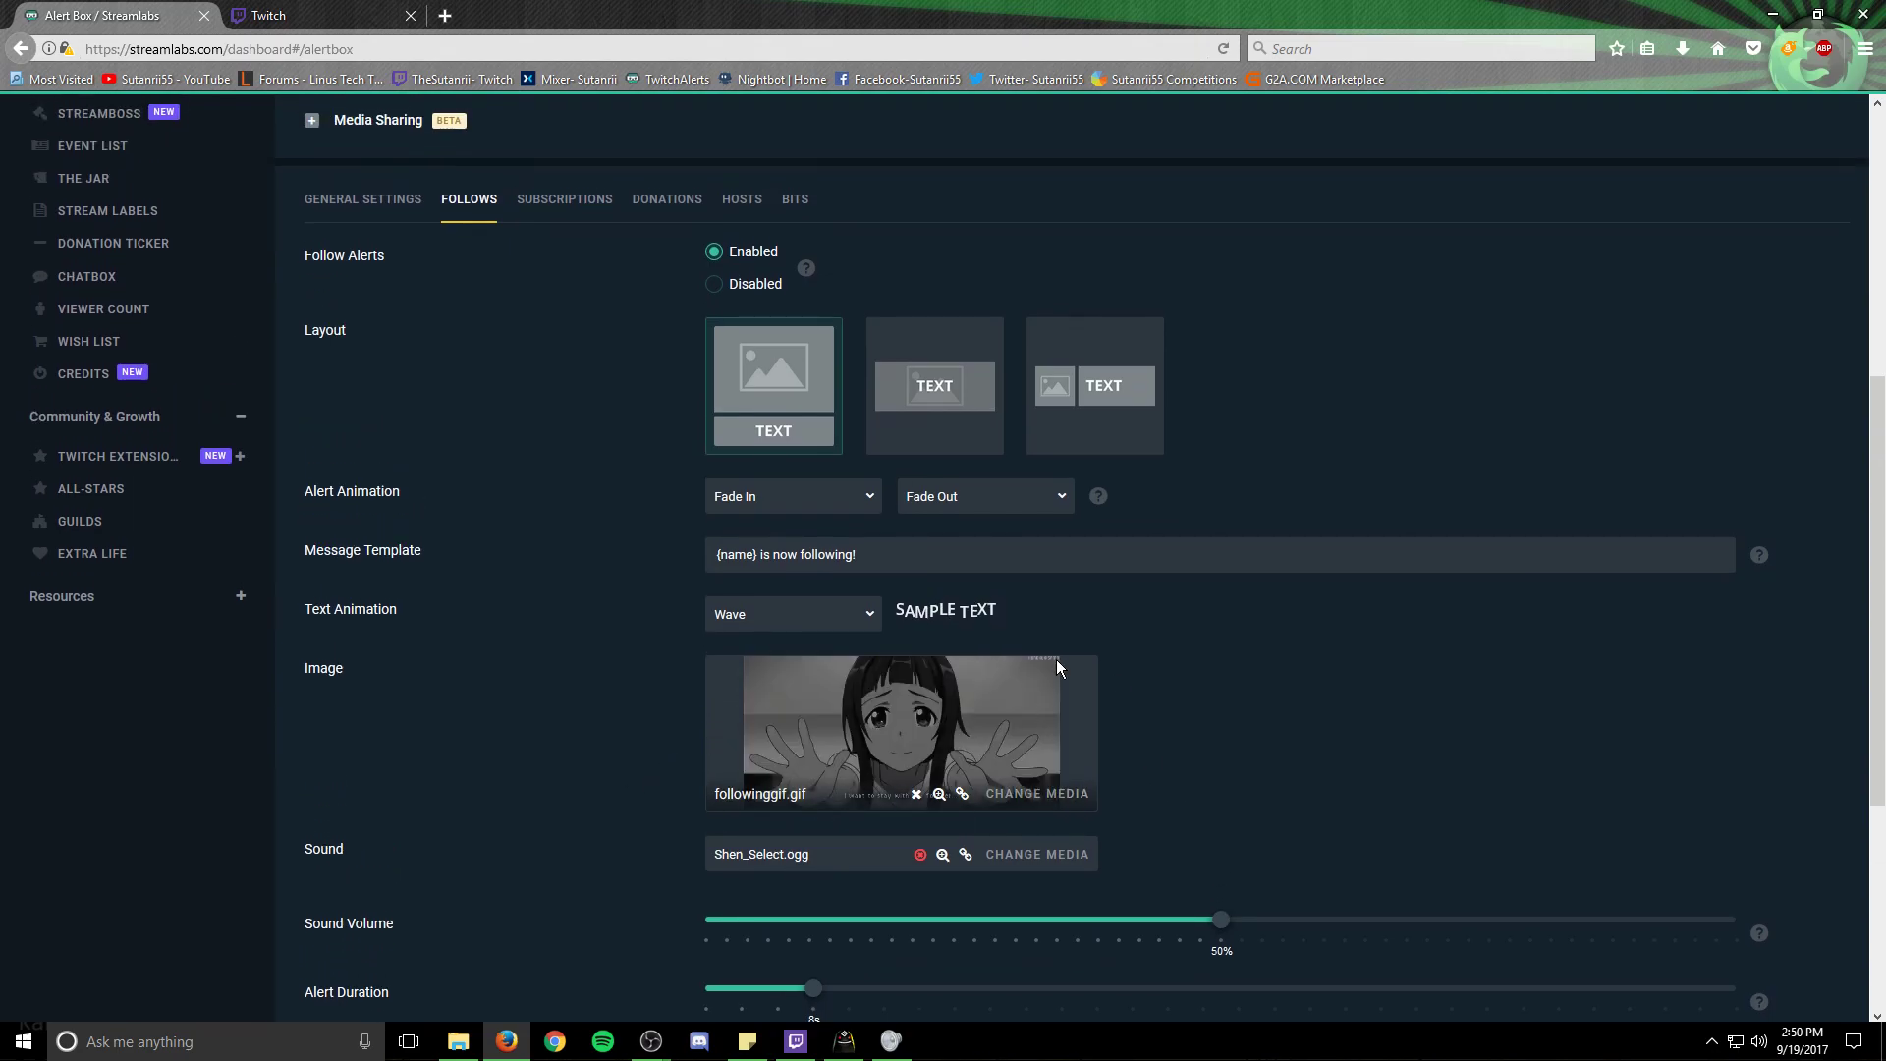
Step: Review the Subscriptions alert settings, including message template, image, sound, volume and duration
{"action": "left_click", "coordinate": [562, 204]}
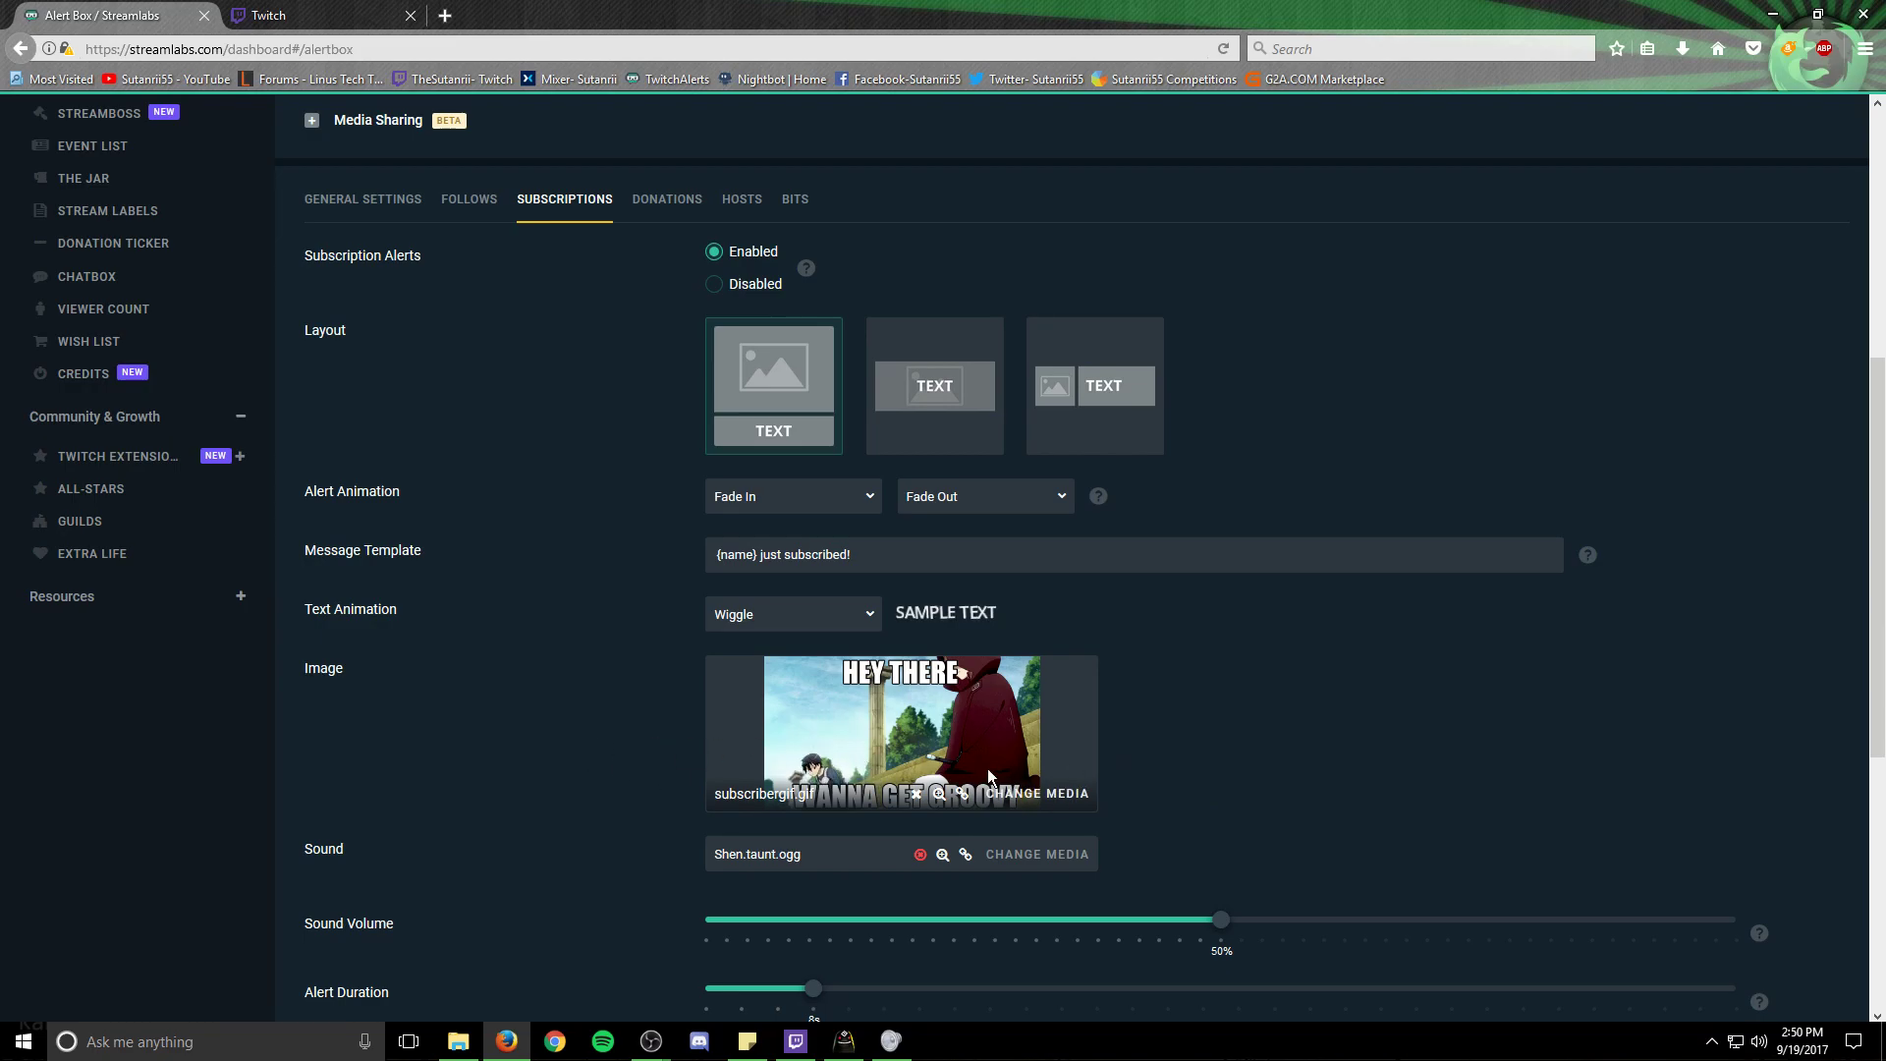
{"action": "scroll", "coordinate": [1453, 694], "scroll_direction": "down", "scroll_amount": 2}
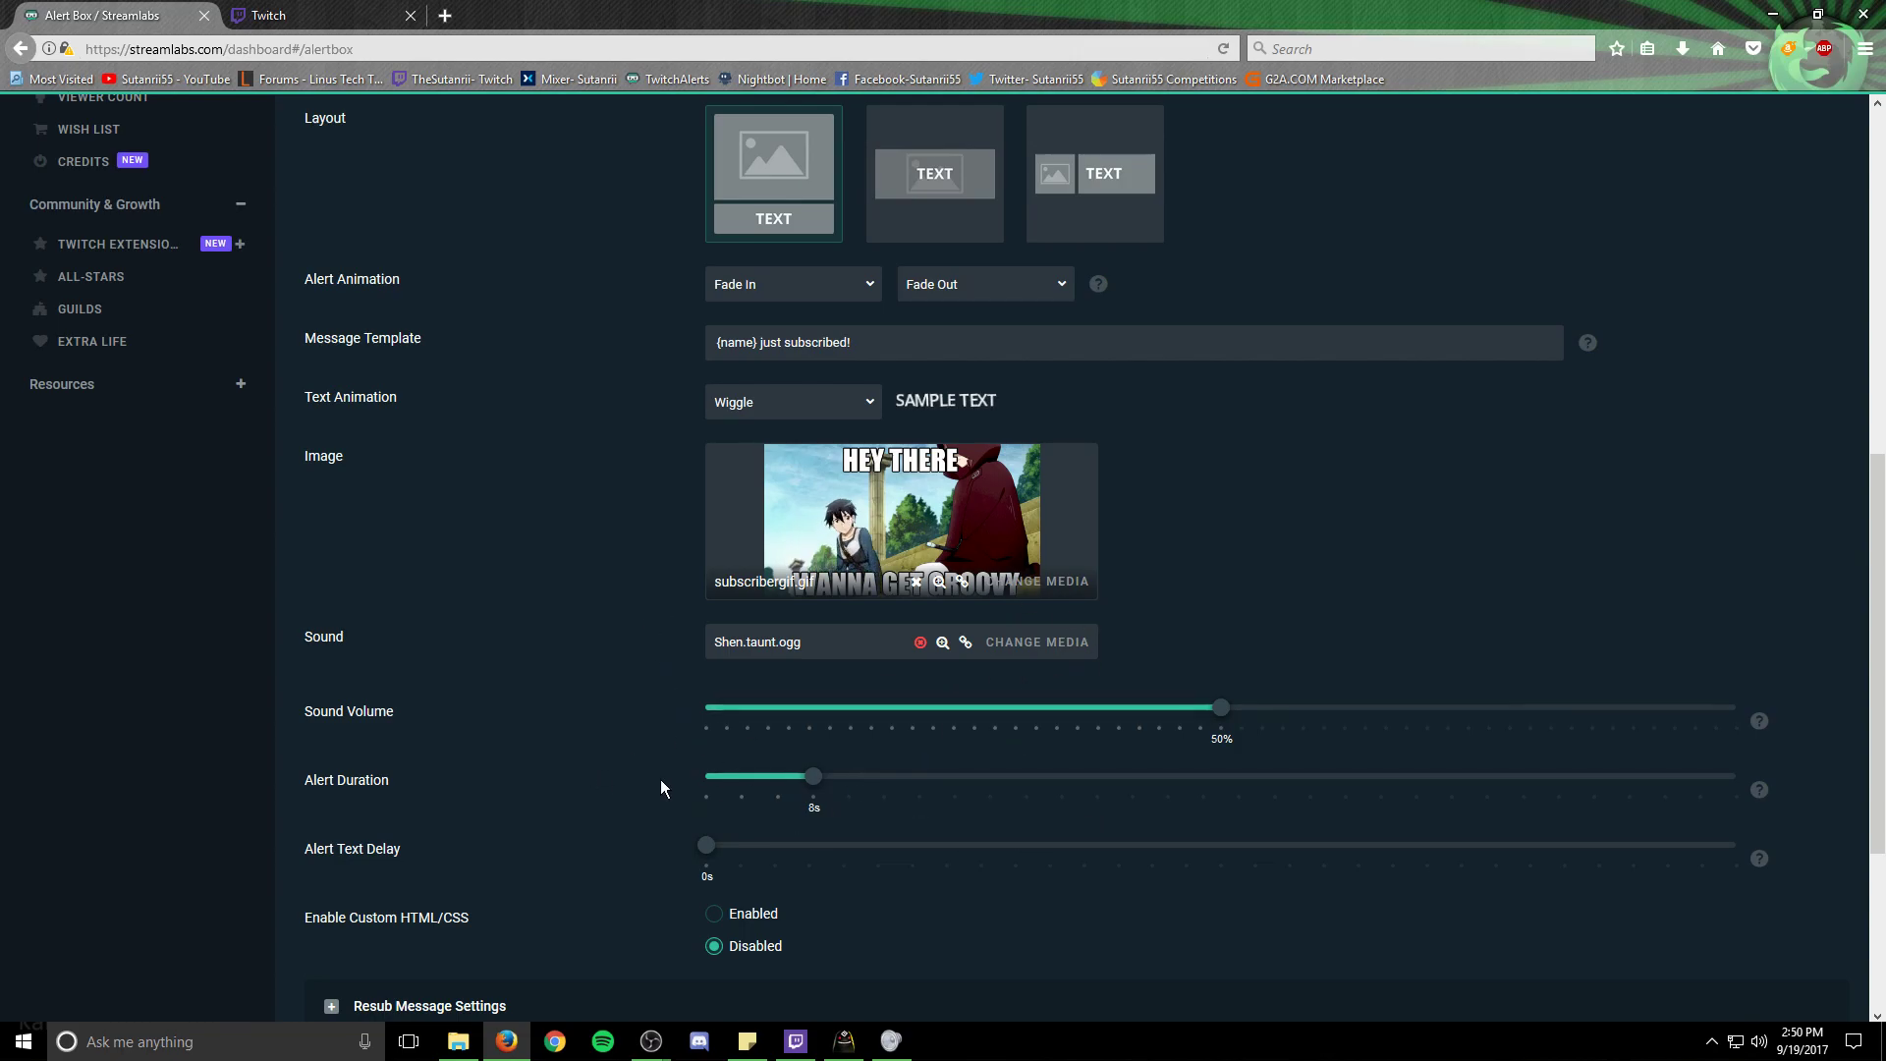
{"action": "scroll", "coordinate": [1363, 676], "scroll_direction": "up", "scroll_amount": 5}
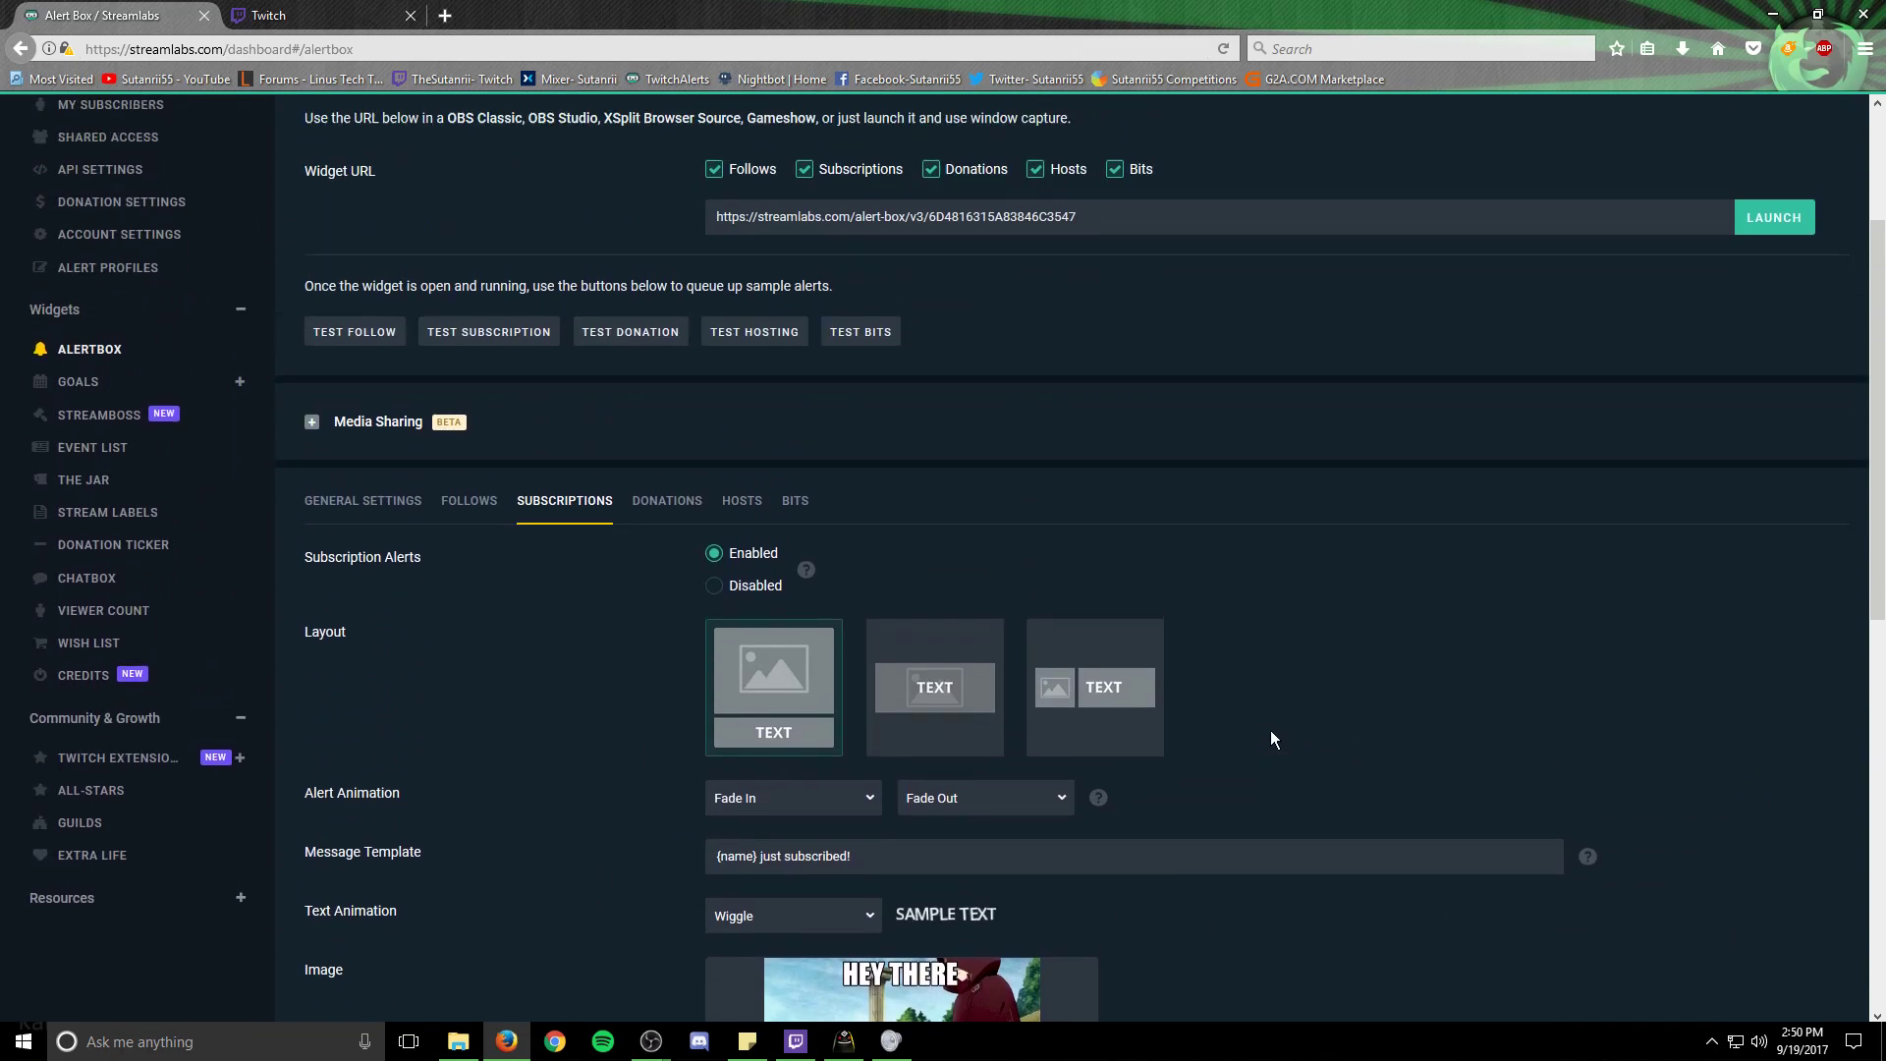
{"action": "scroll", "coordinate": [1270, 738], "scroll_direction": "up", "scroll_amount": 3}
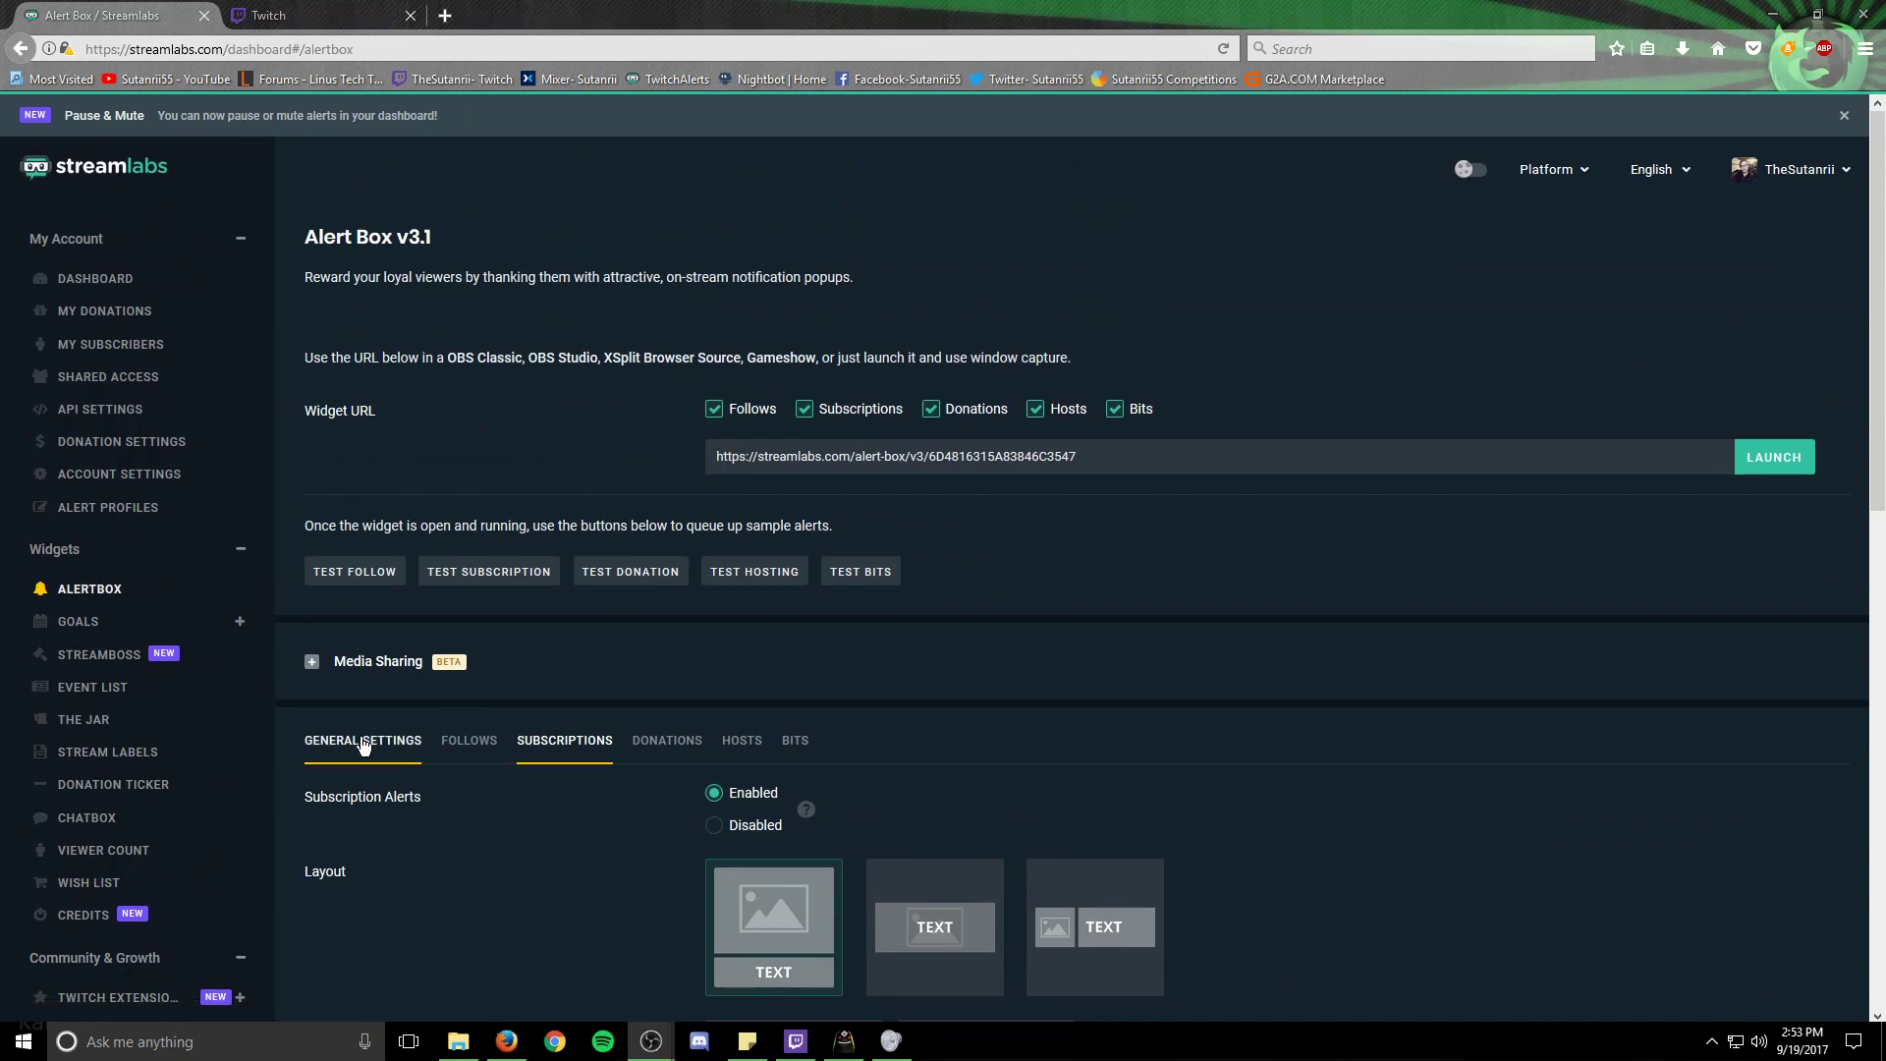
Step: Open the Stream Labels widget page and examine its description, download options and changelog
{"action": "scroll", "coordinate": [366, 735], "scroll_direction": "down", "scroll_amount": 2}
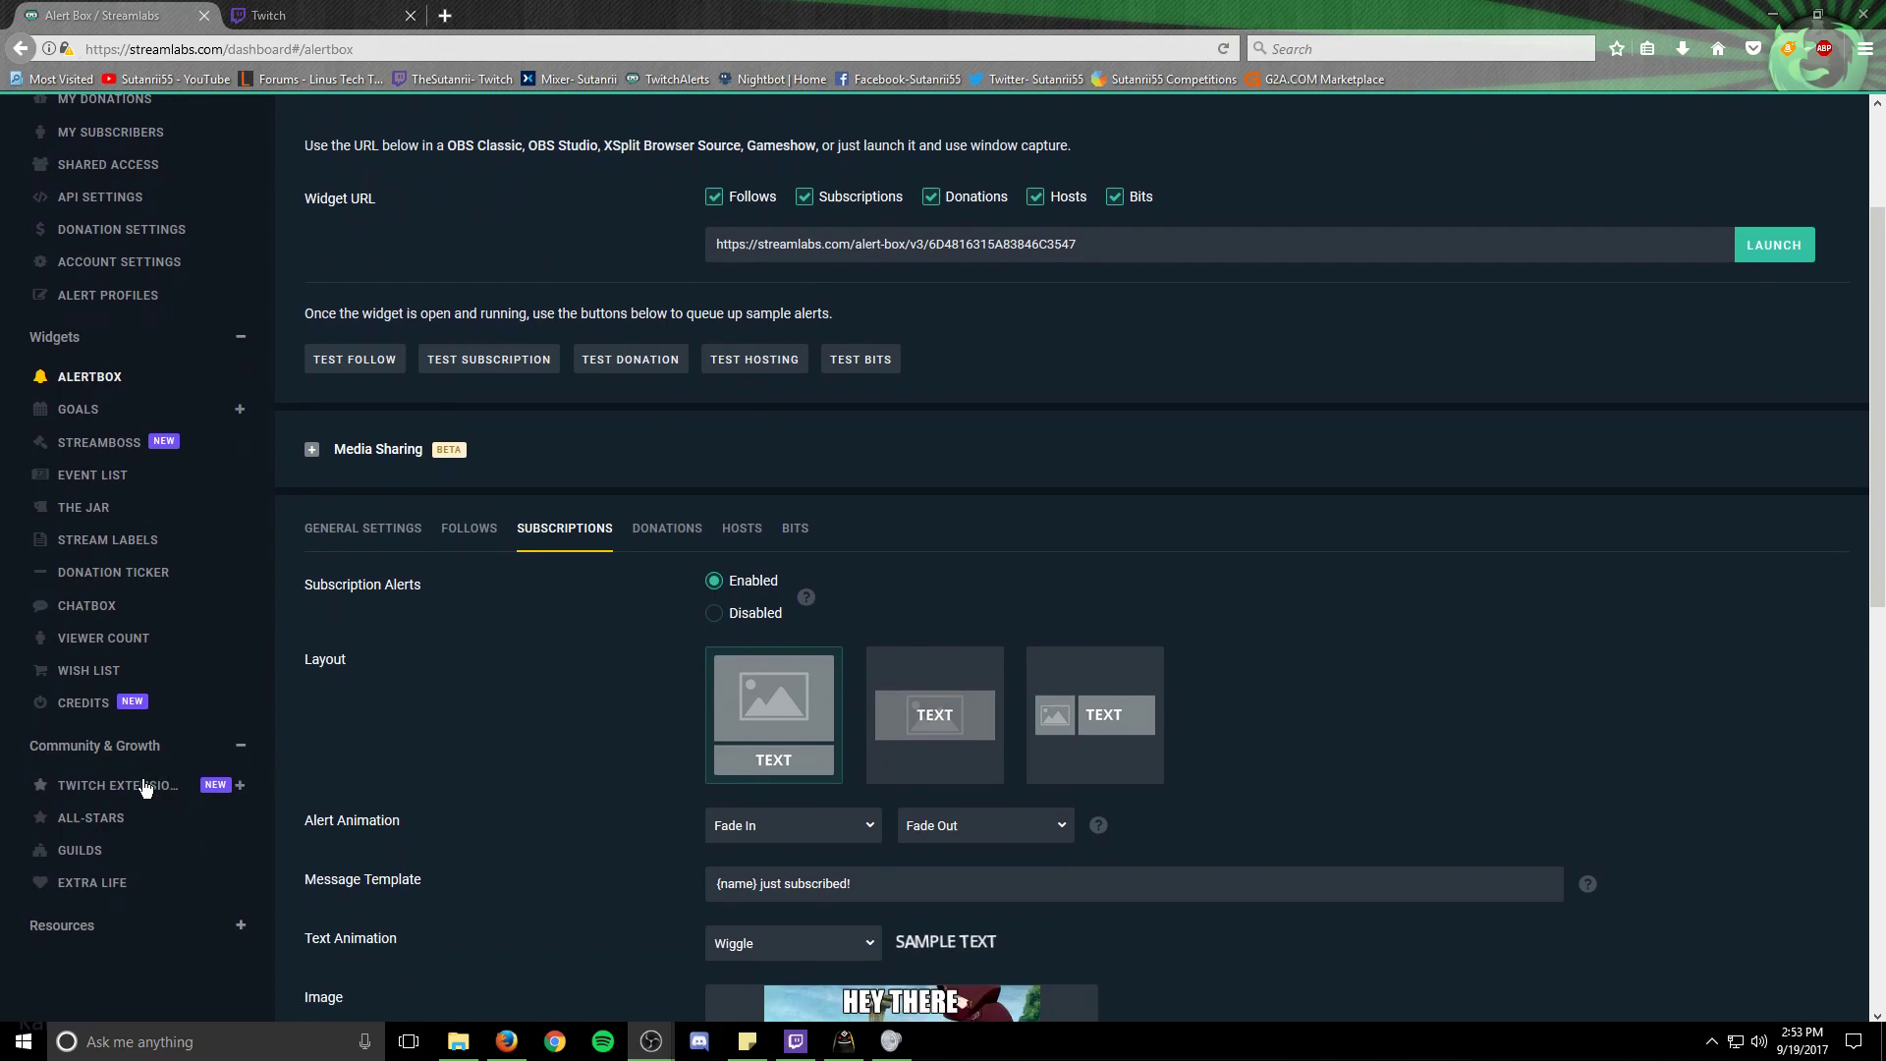
{"action": "left_click", "coordinate": [129, 546]}
{"action": "left_click", "coordinate": [132, 546]}
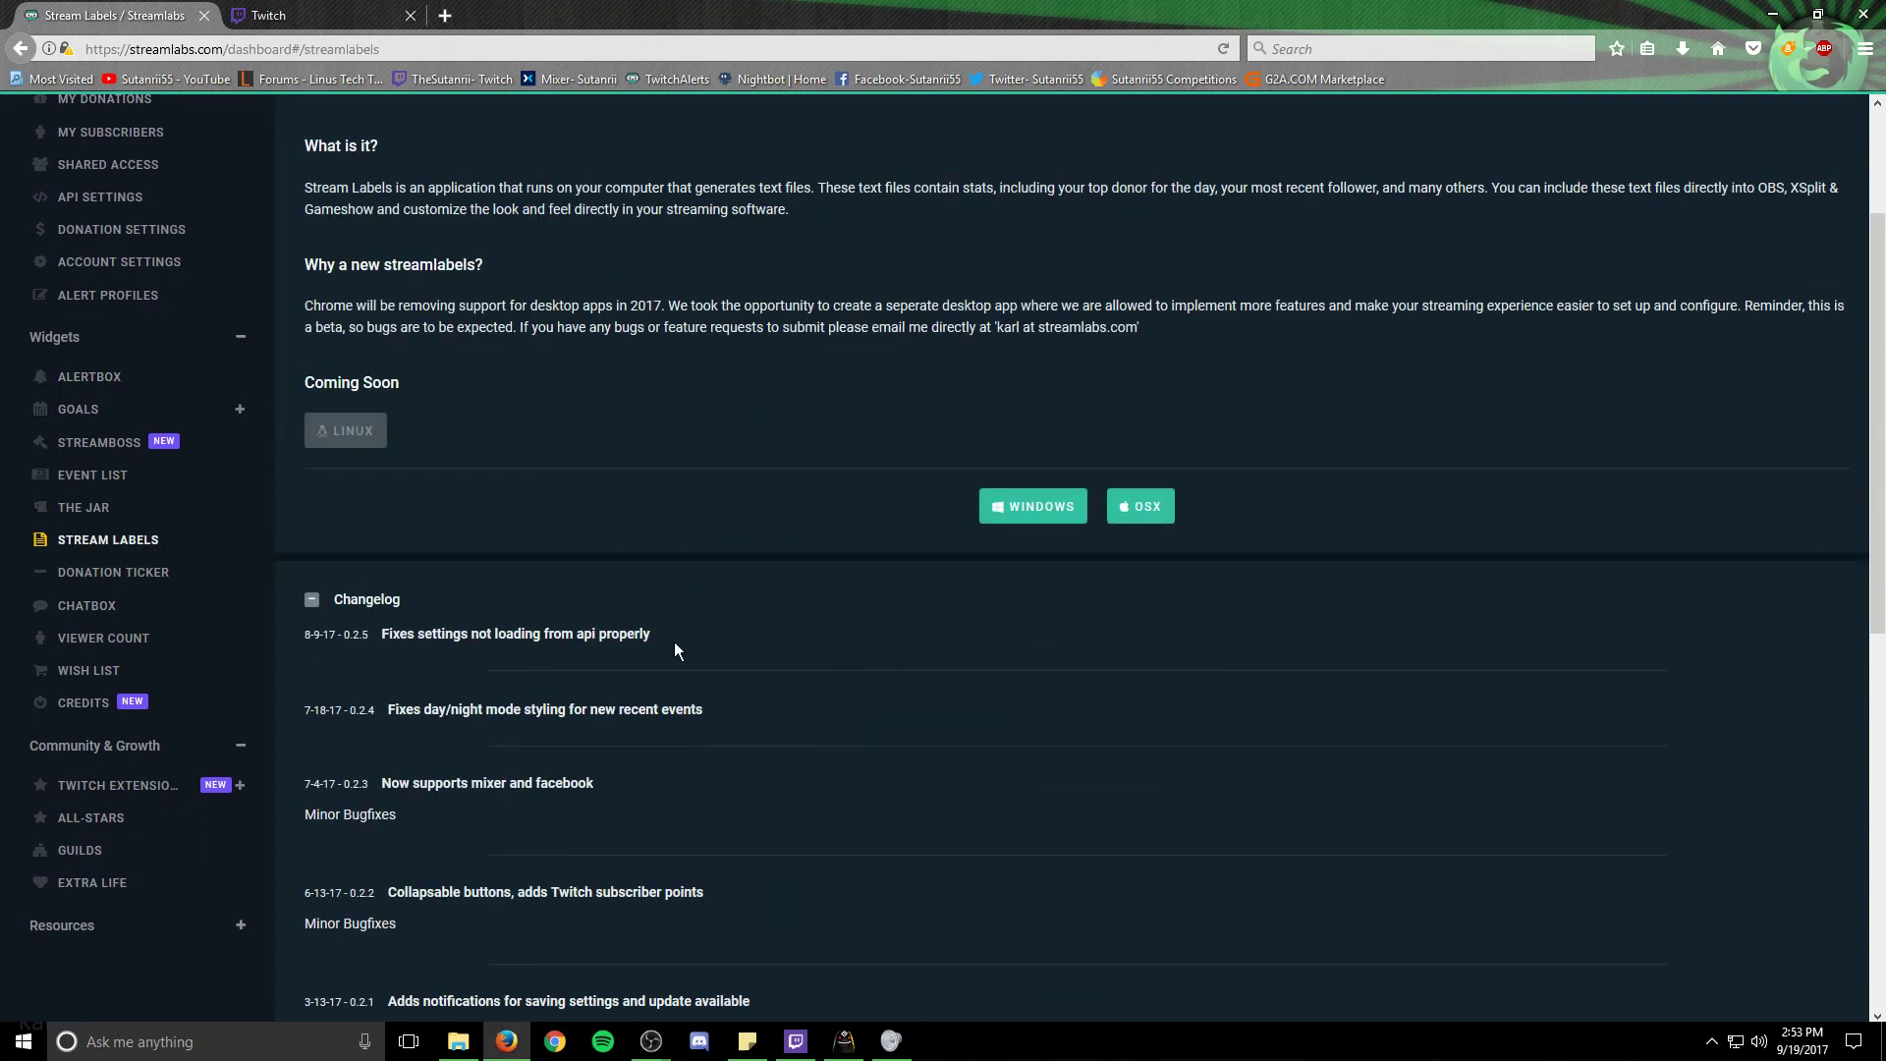
{"action": "scroll", "coordinate": [673, 641], "scroll_direction": "up", "scroll_amount": 2}
{"action": "scroll", "coordinate": [766, 526], "scroll_direction": "down", "scroll_amount": 2}
{"action": "scroll", "coordinate": [766, 526], "scroll_direction": "up", "scroll_amount": 2}
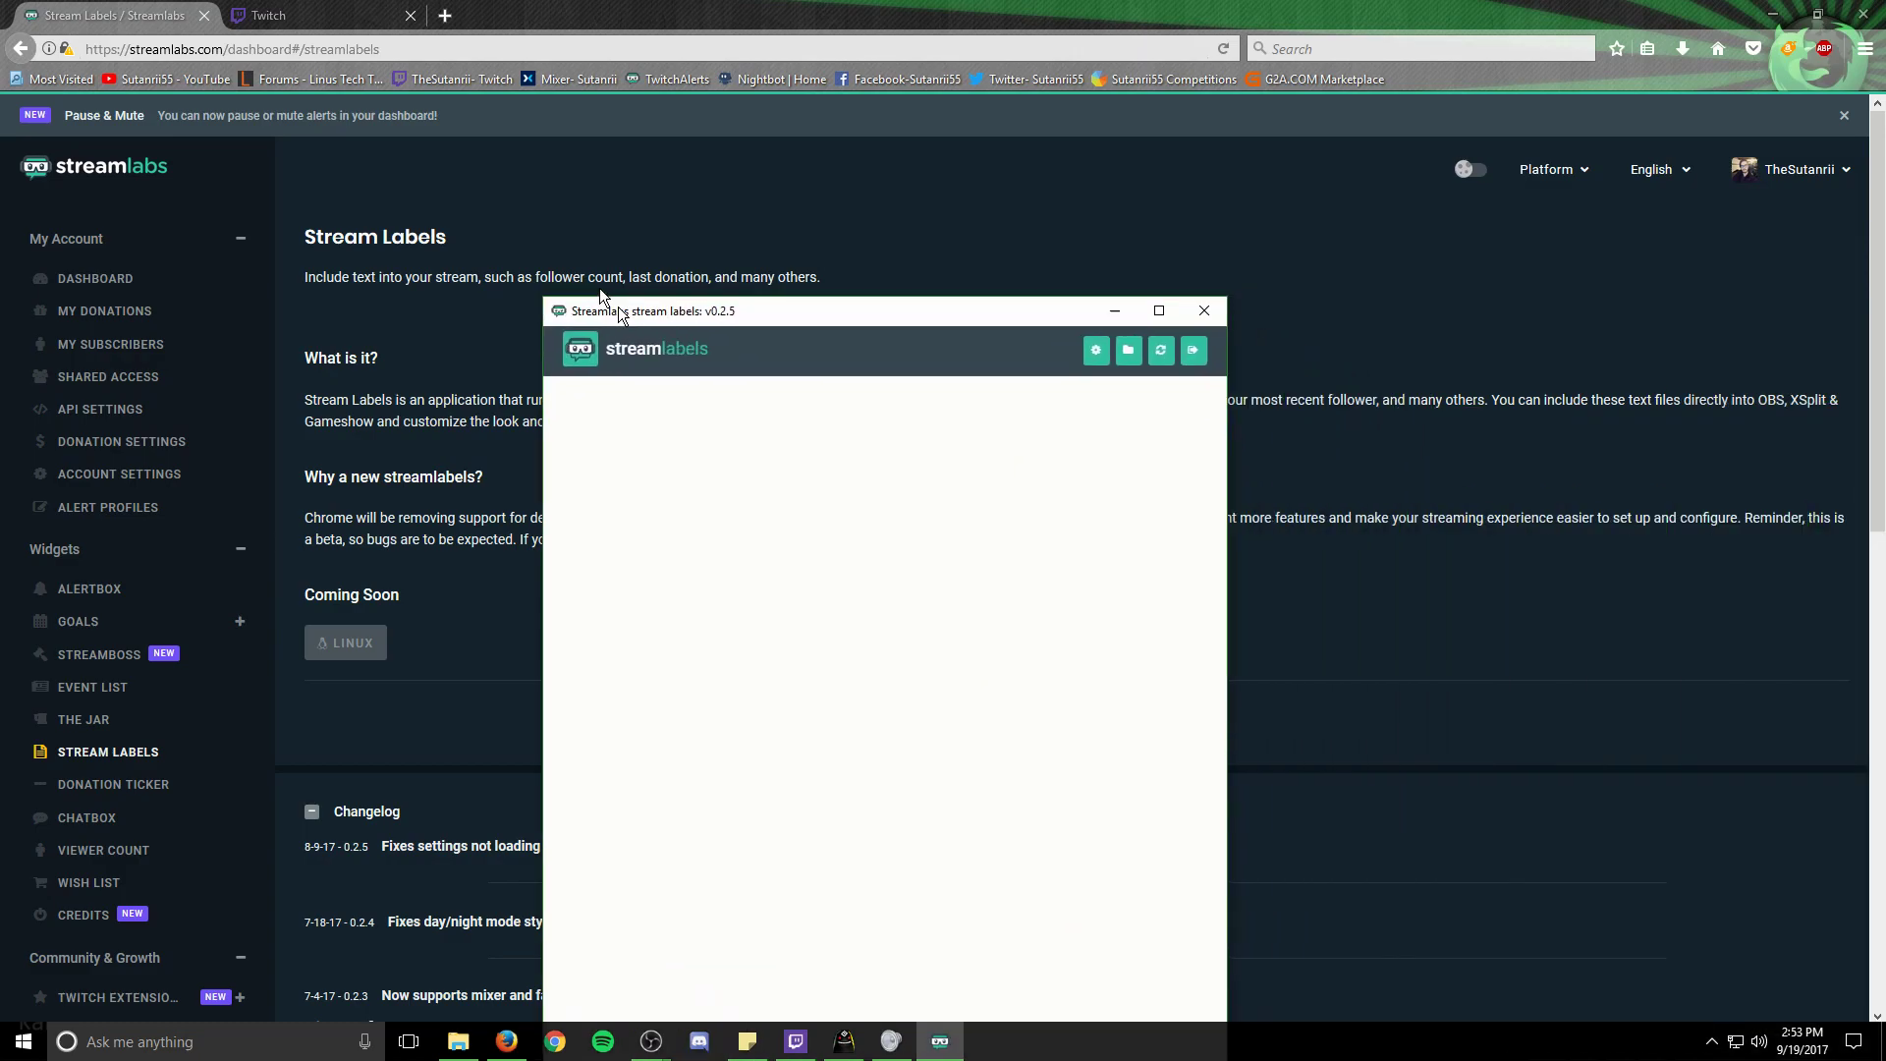
Step: Move the Stream Labels app window higher and look through its Redemptions, Music Player, Polls & Giveaways and Recent Events views
{"action": "left_click_drag", "start_coordinate": [610, 307], "coordinate": [815, 44]}
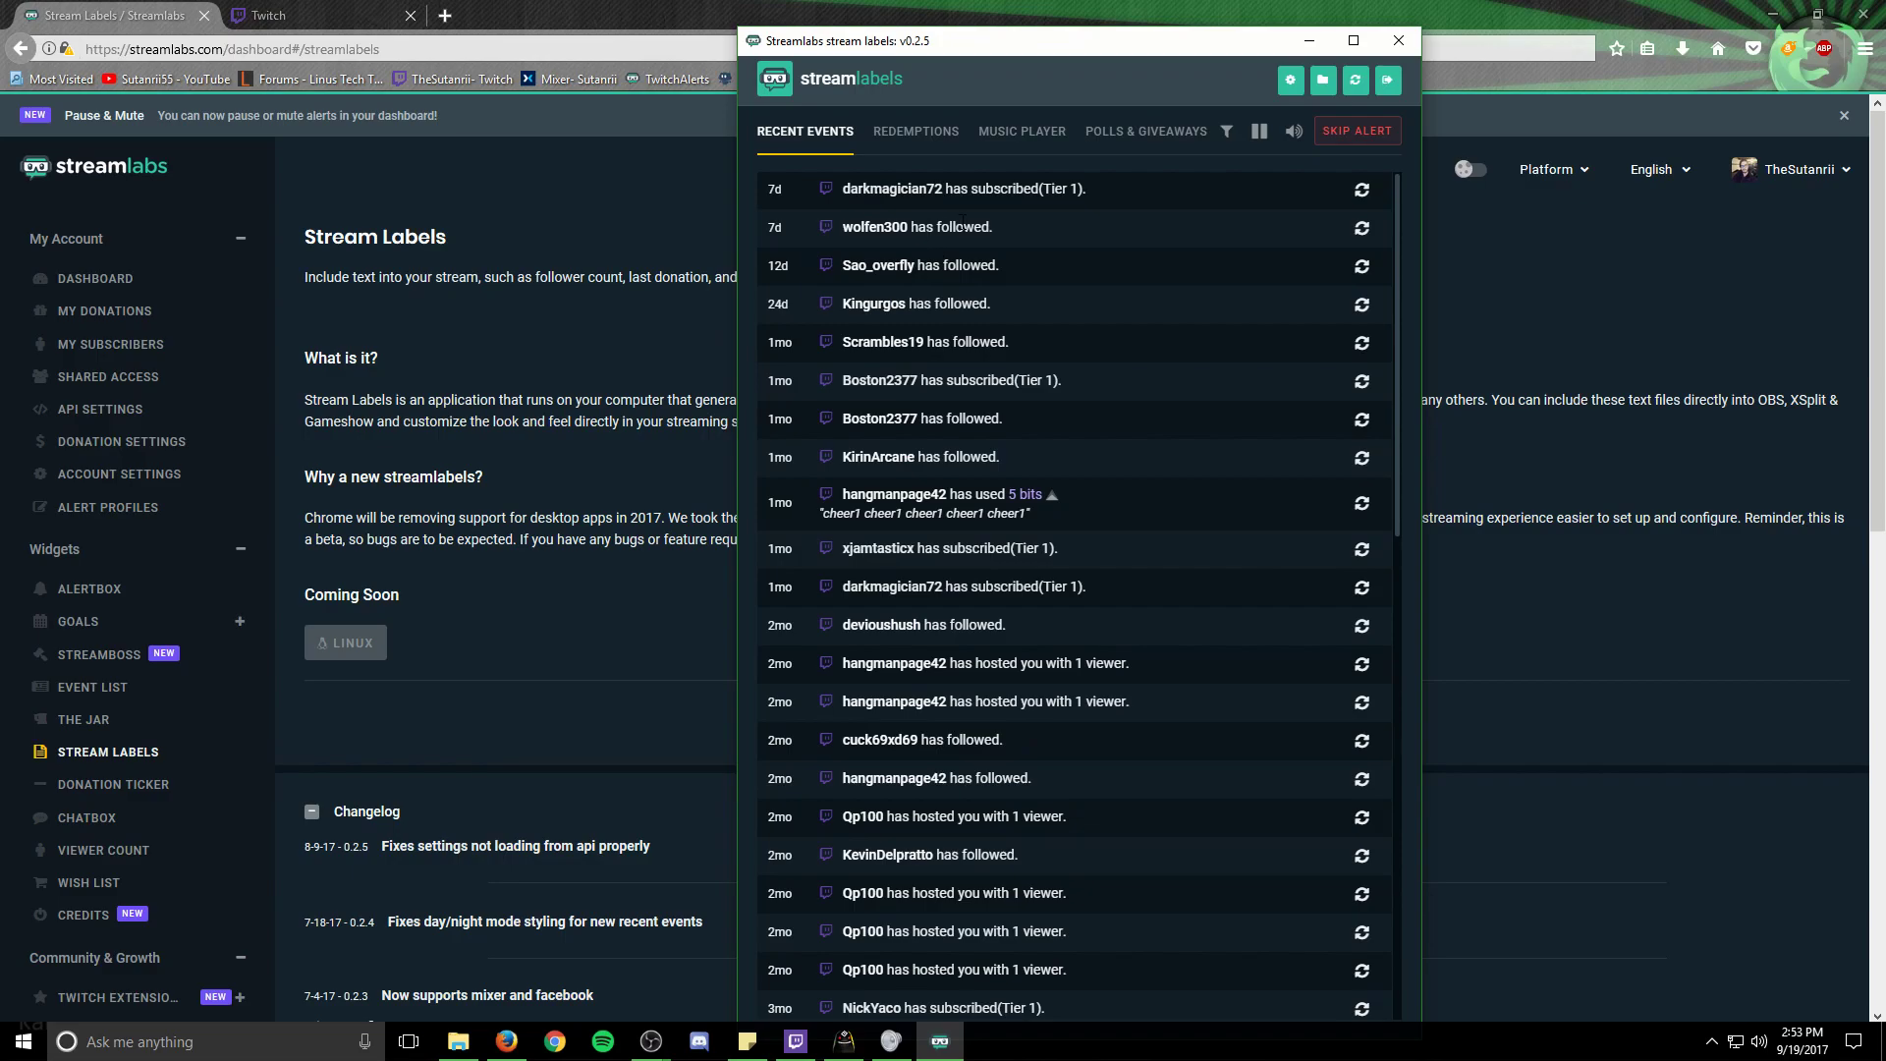
{"action": "left_click", "coordinate": [918, 132]}
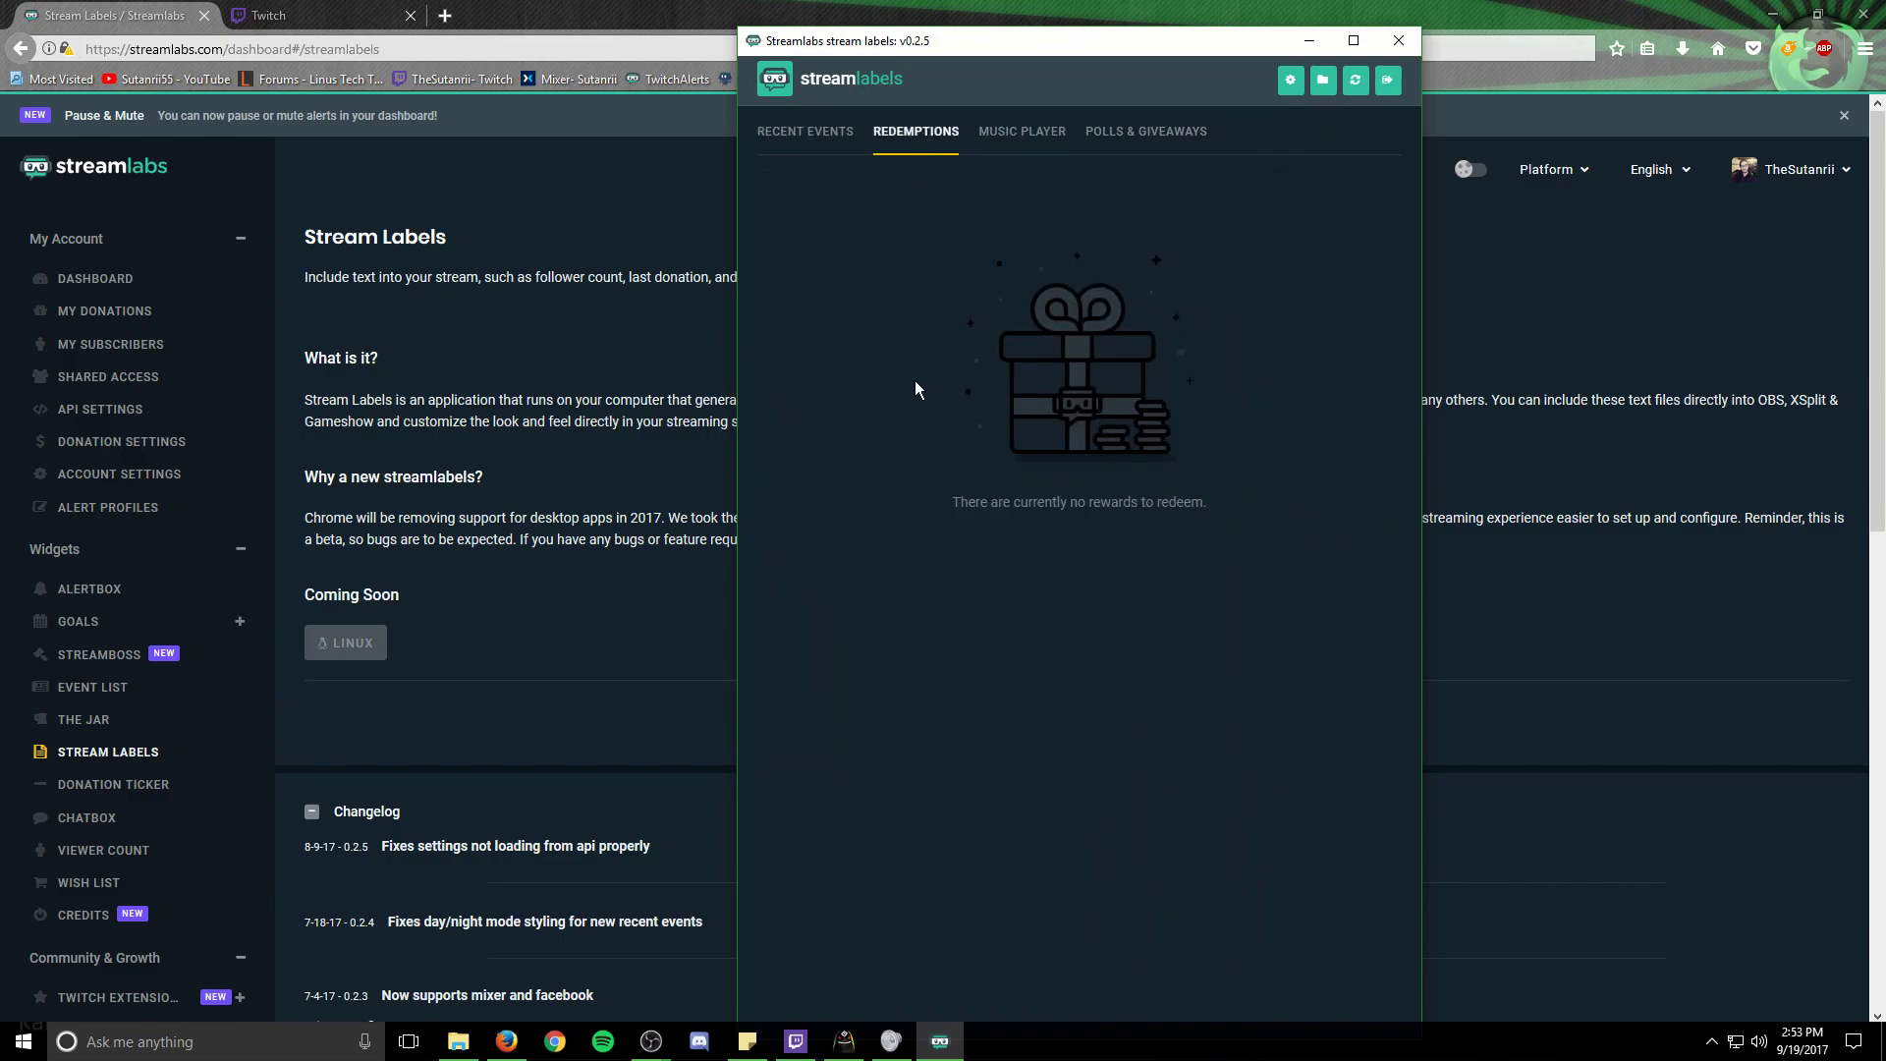
{"action": "left_click", "coordinate": [1026, 135]}
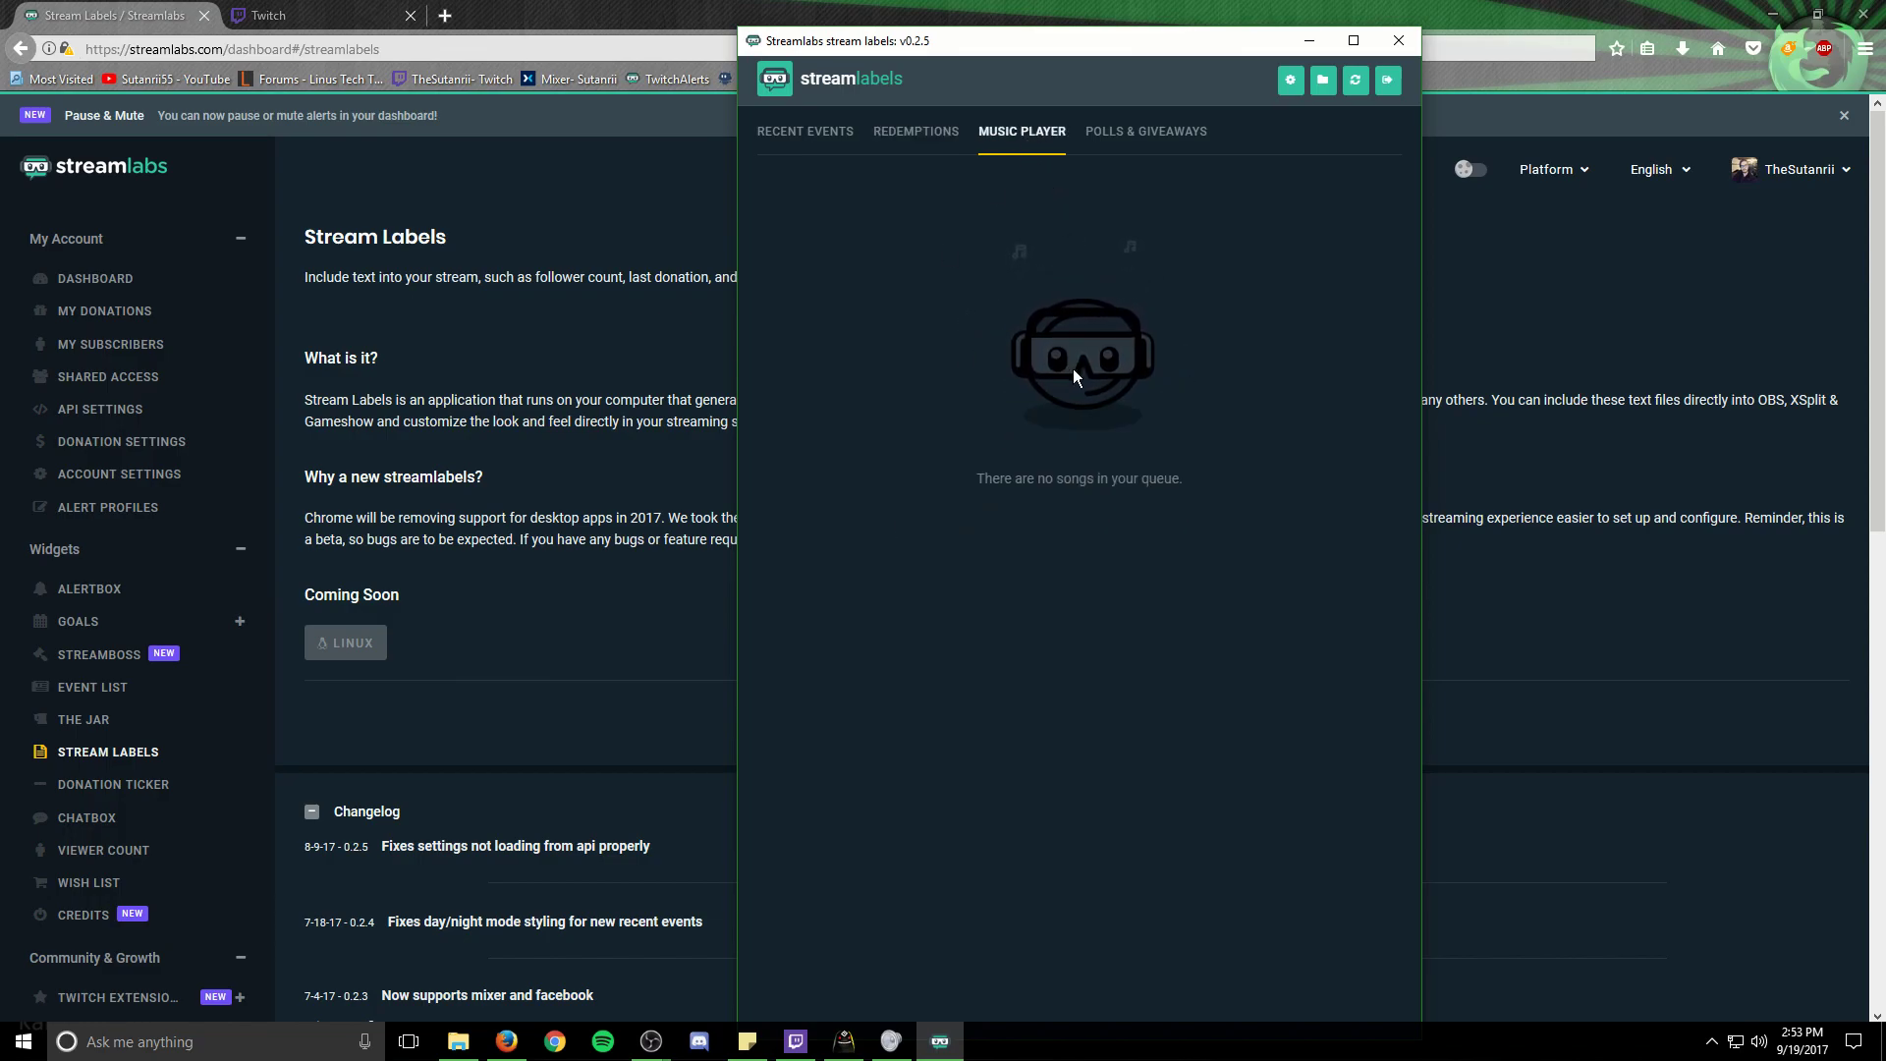
{"action": "left_click", "coordinate": [1146, 133]}
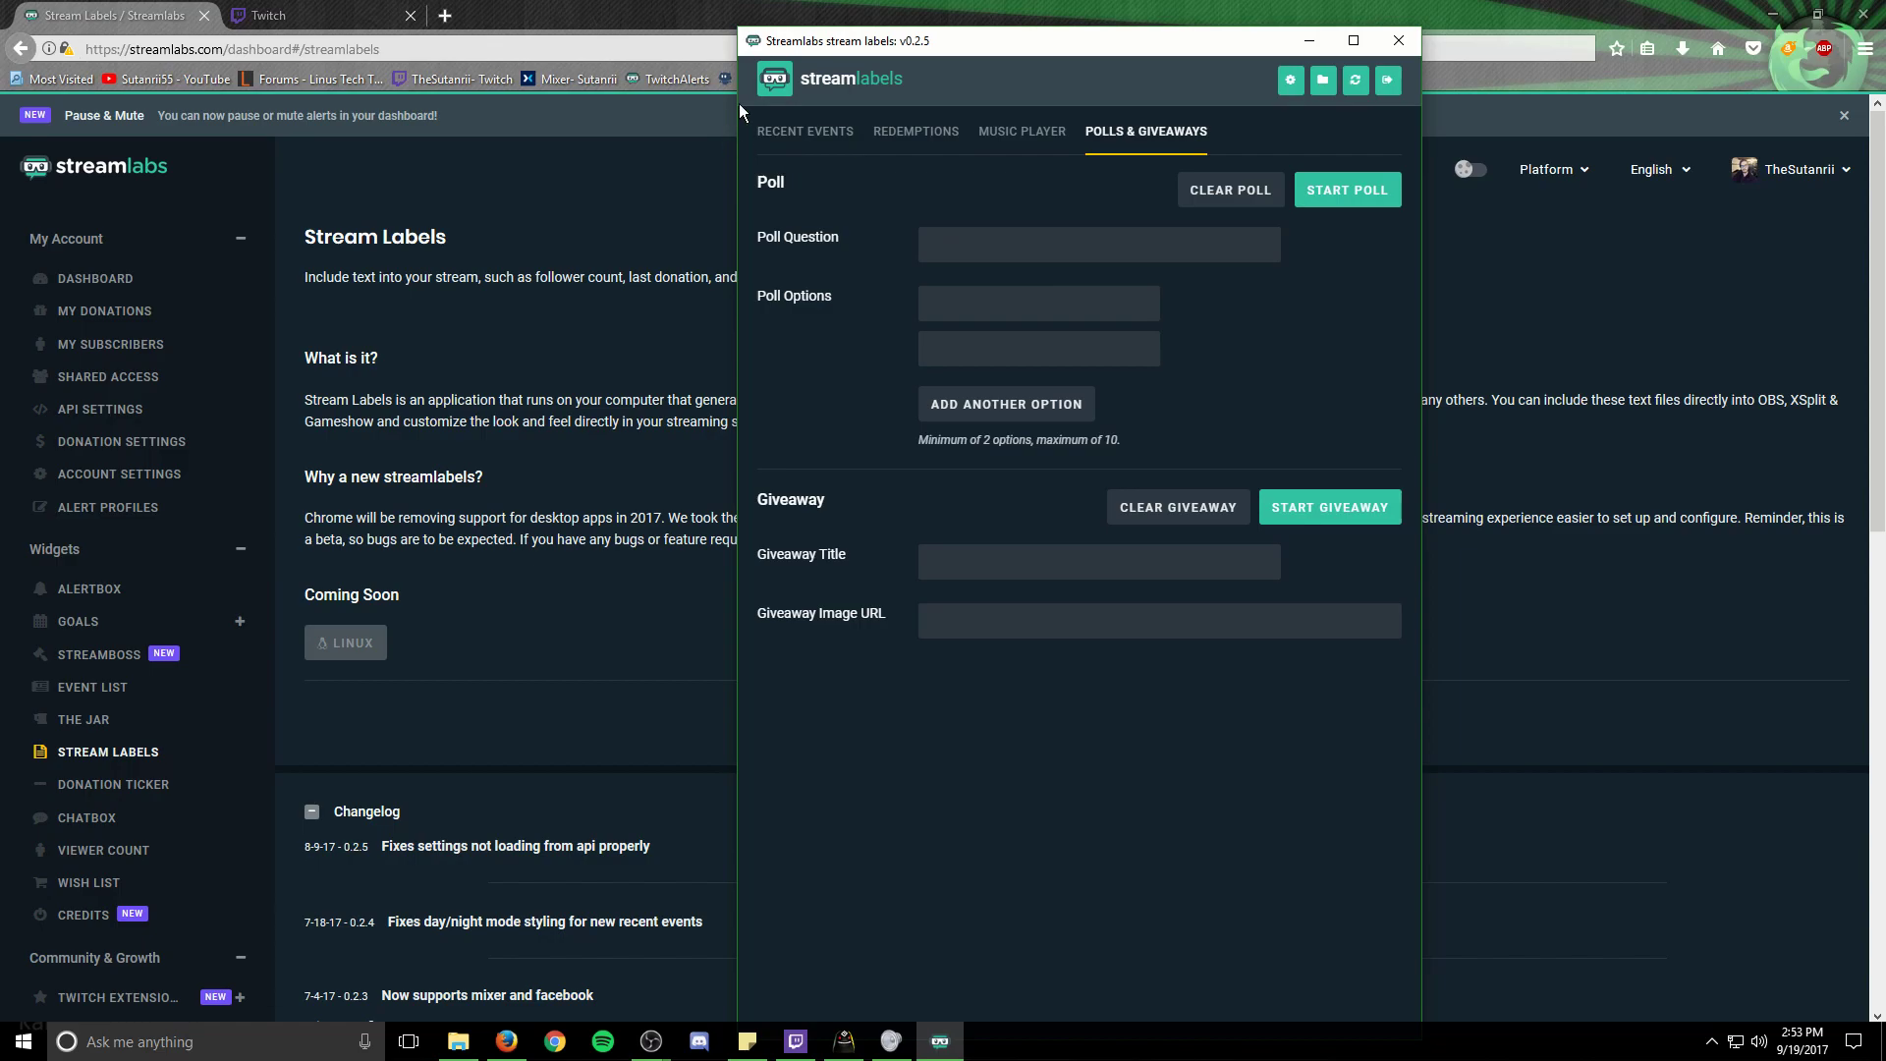
{"action": "left_click", "coordinate": [813, 140]}
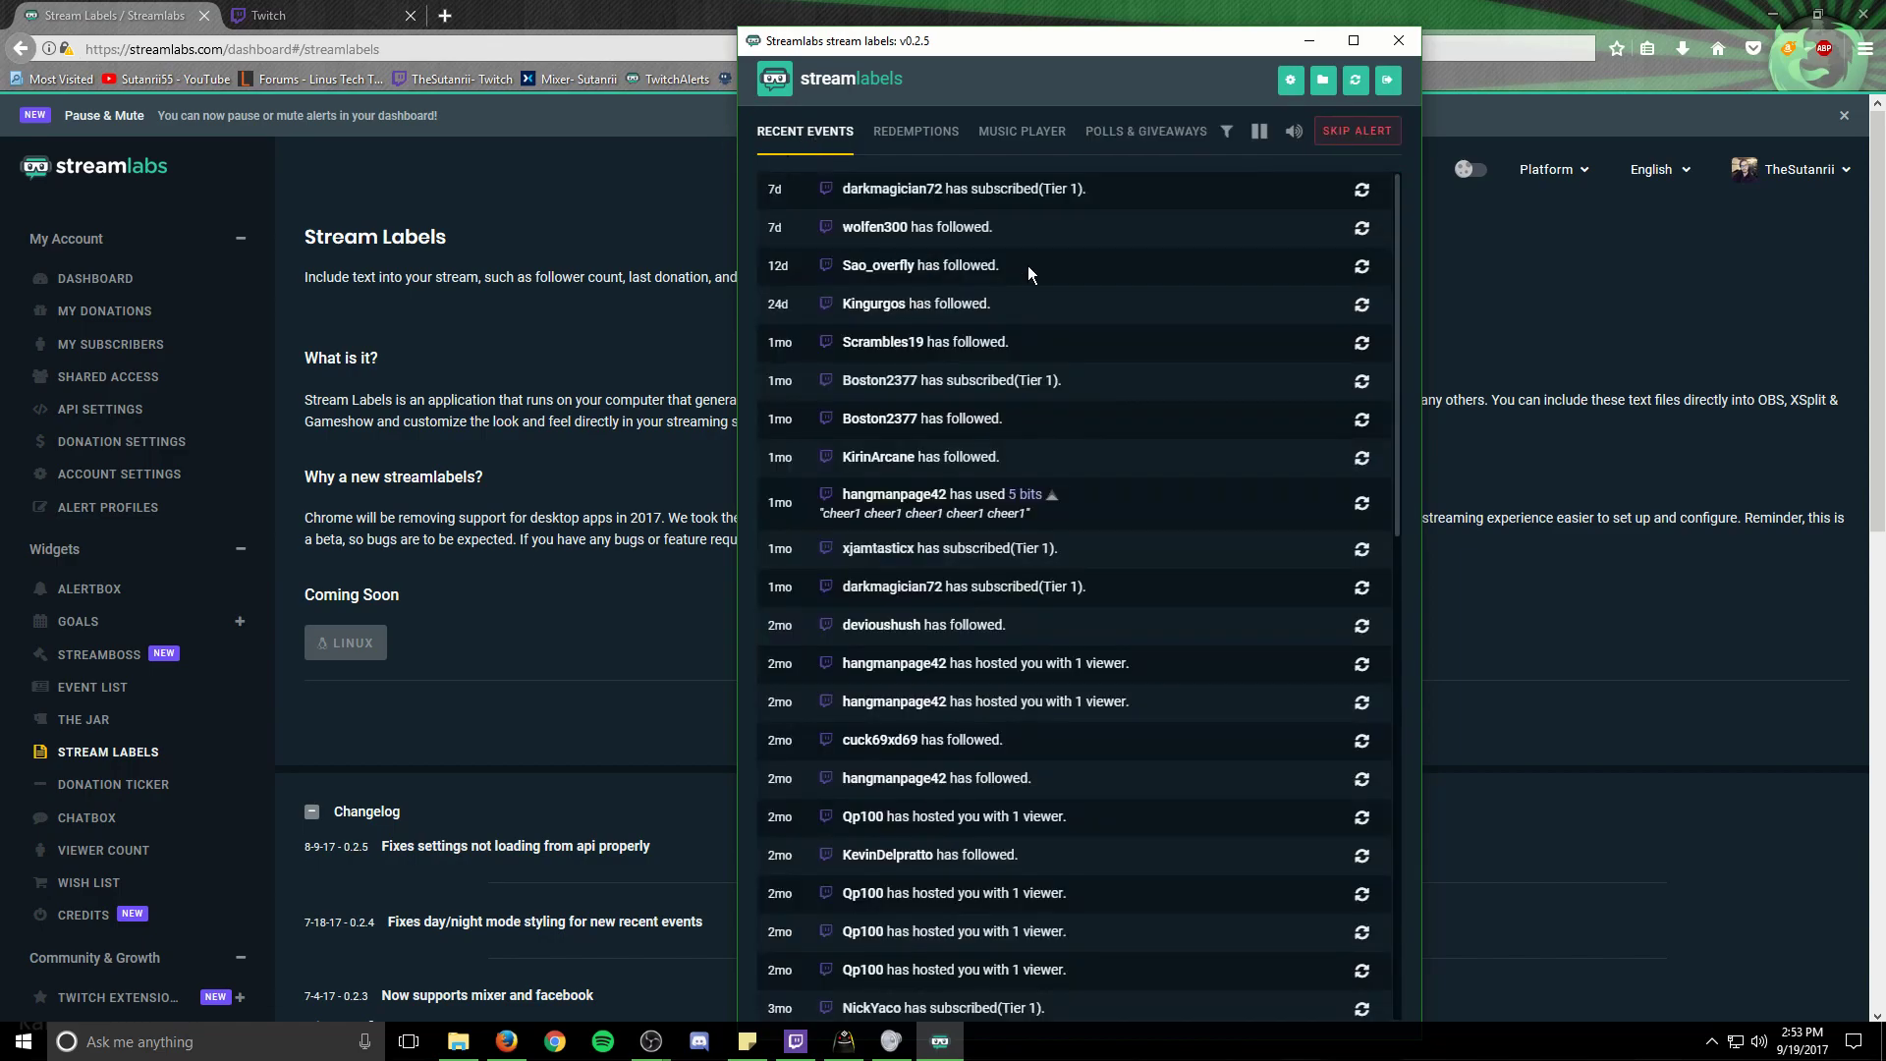
{"action": "left_click", "coordinate": [1323, 82]}
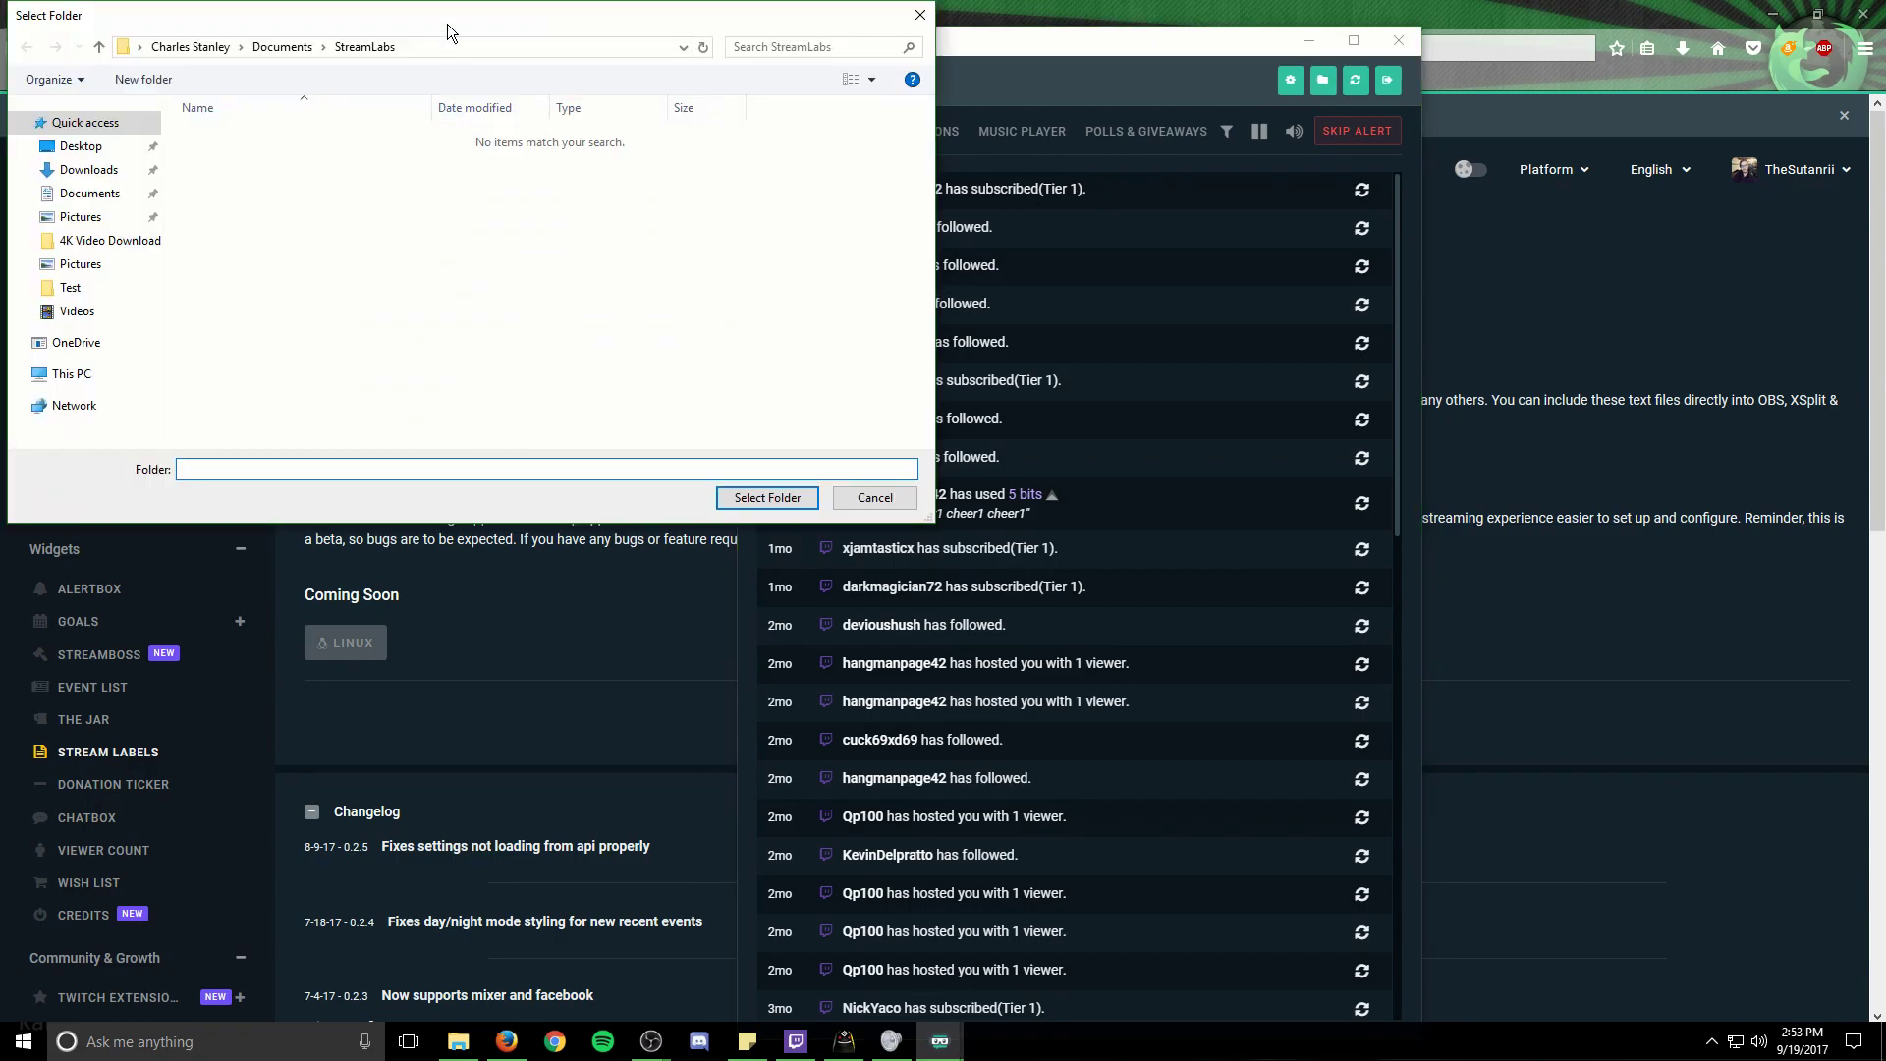
{"action": "left_click_drag", "start_coordinate": [562, 27], "coordinate": [730, 67]}
{"action": "left_click", "coordinate": [1100, 59]}
{"action": "left_click", "coordinate": [1399, 41]}
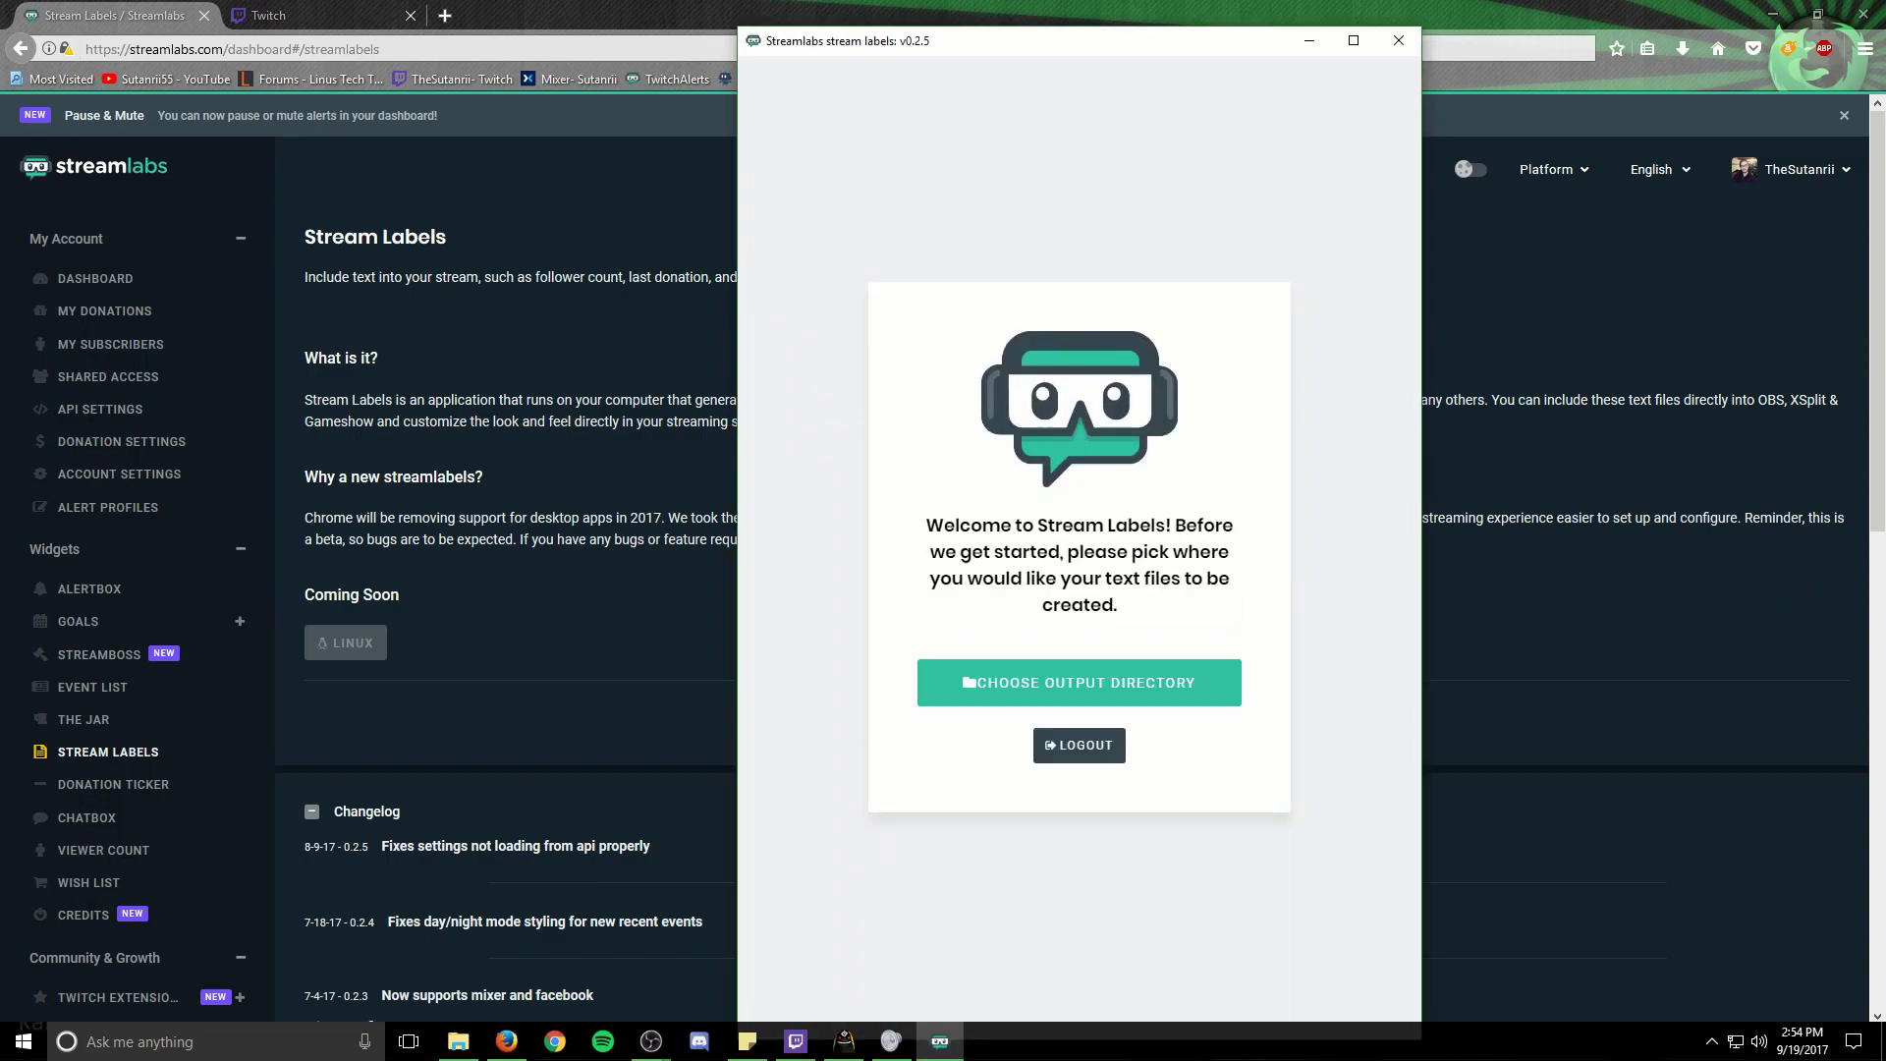
Step: Choose the StreamLabs folder inside Documents as the output directory for the Stream Labels text files
{"action": "left_click", "coordinate": [983, 682]}
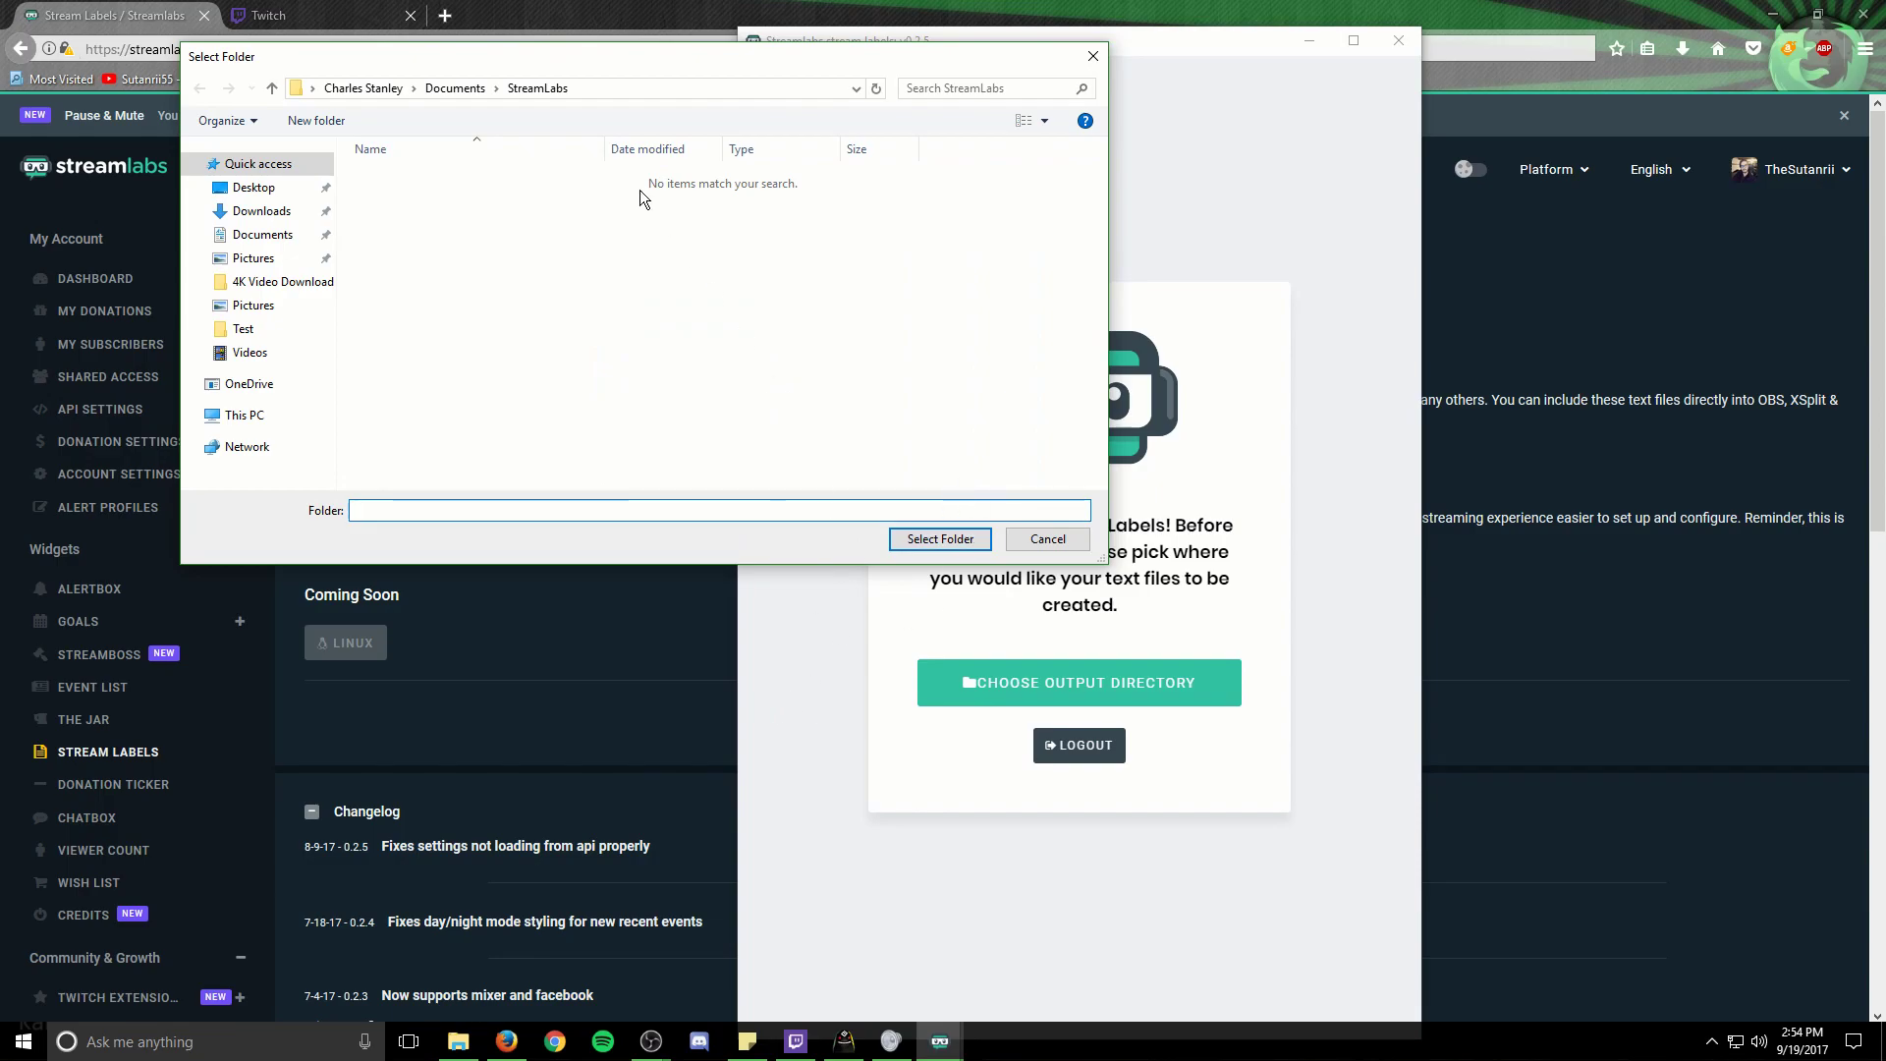
{"action": "left_click", "coordinate": [274, 240]}
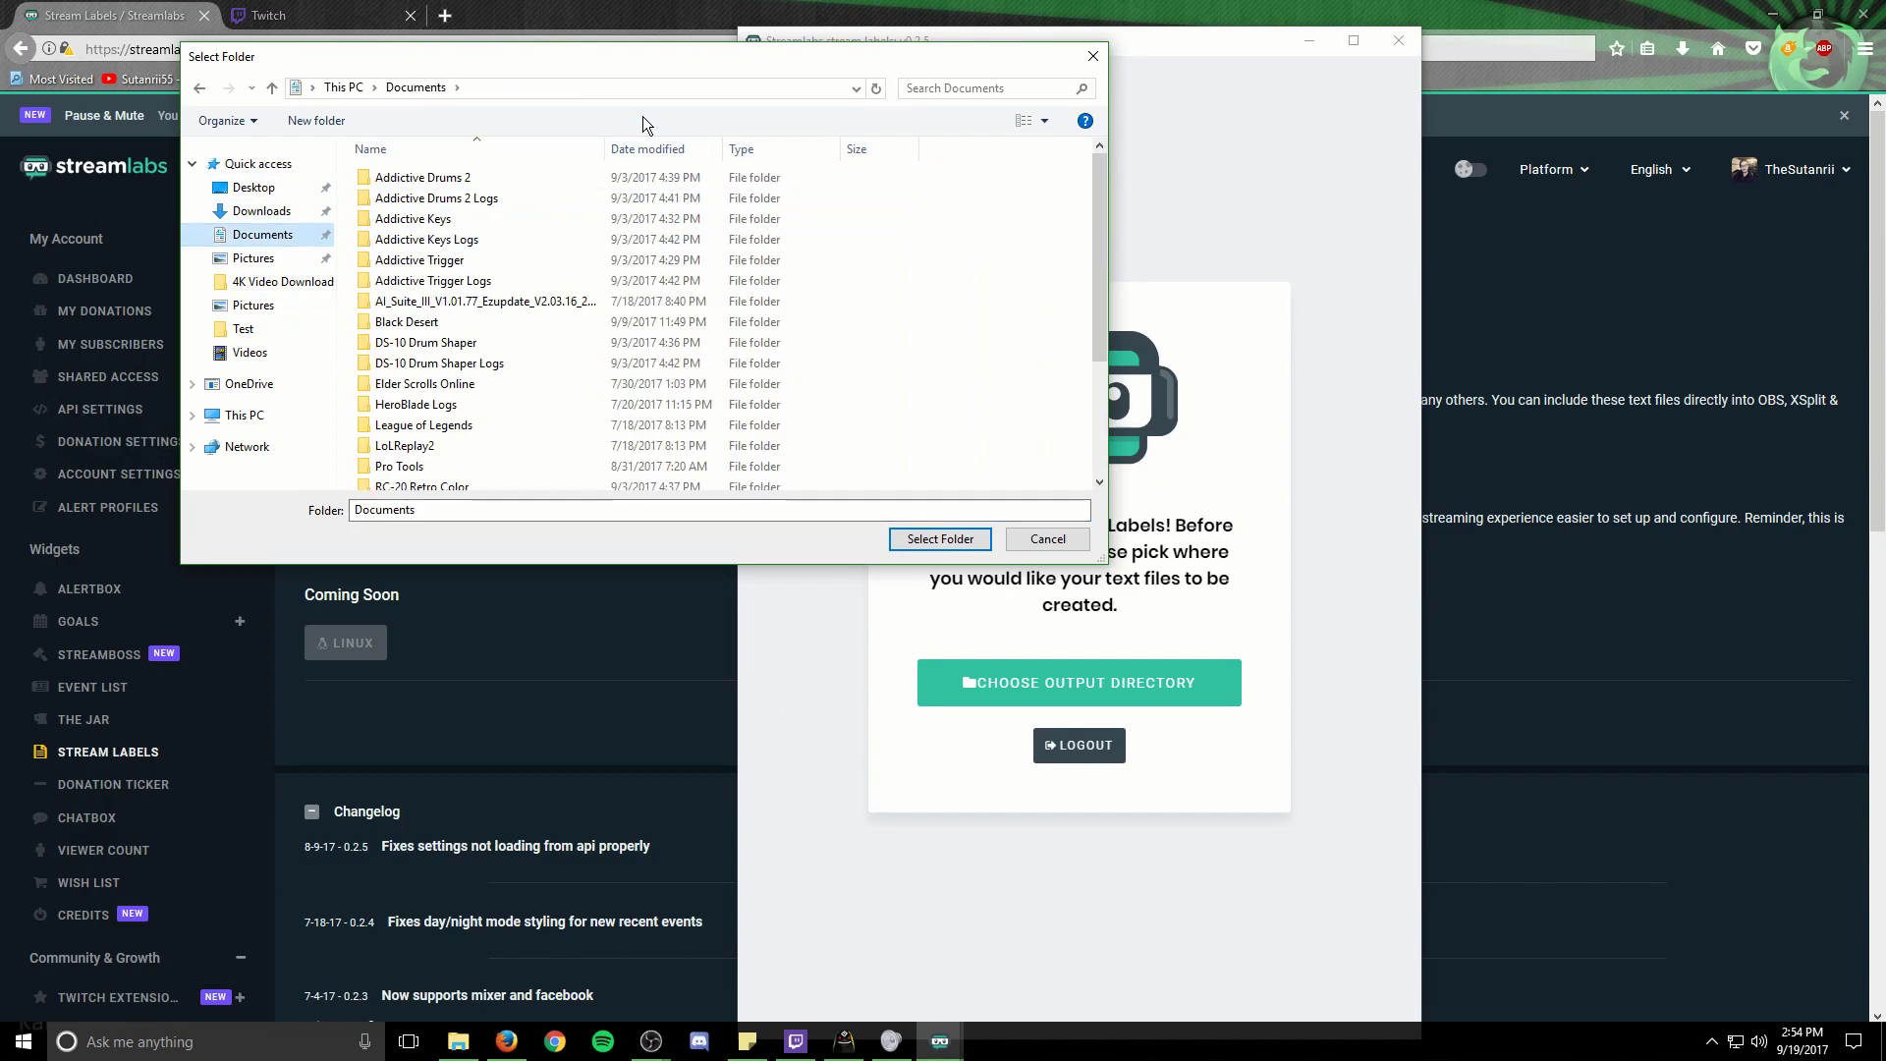
{"action": "scroll", "coordinate": [538, 255], "scroll_direction": "down", "scroll_amount": 1}
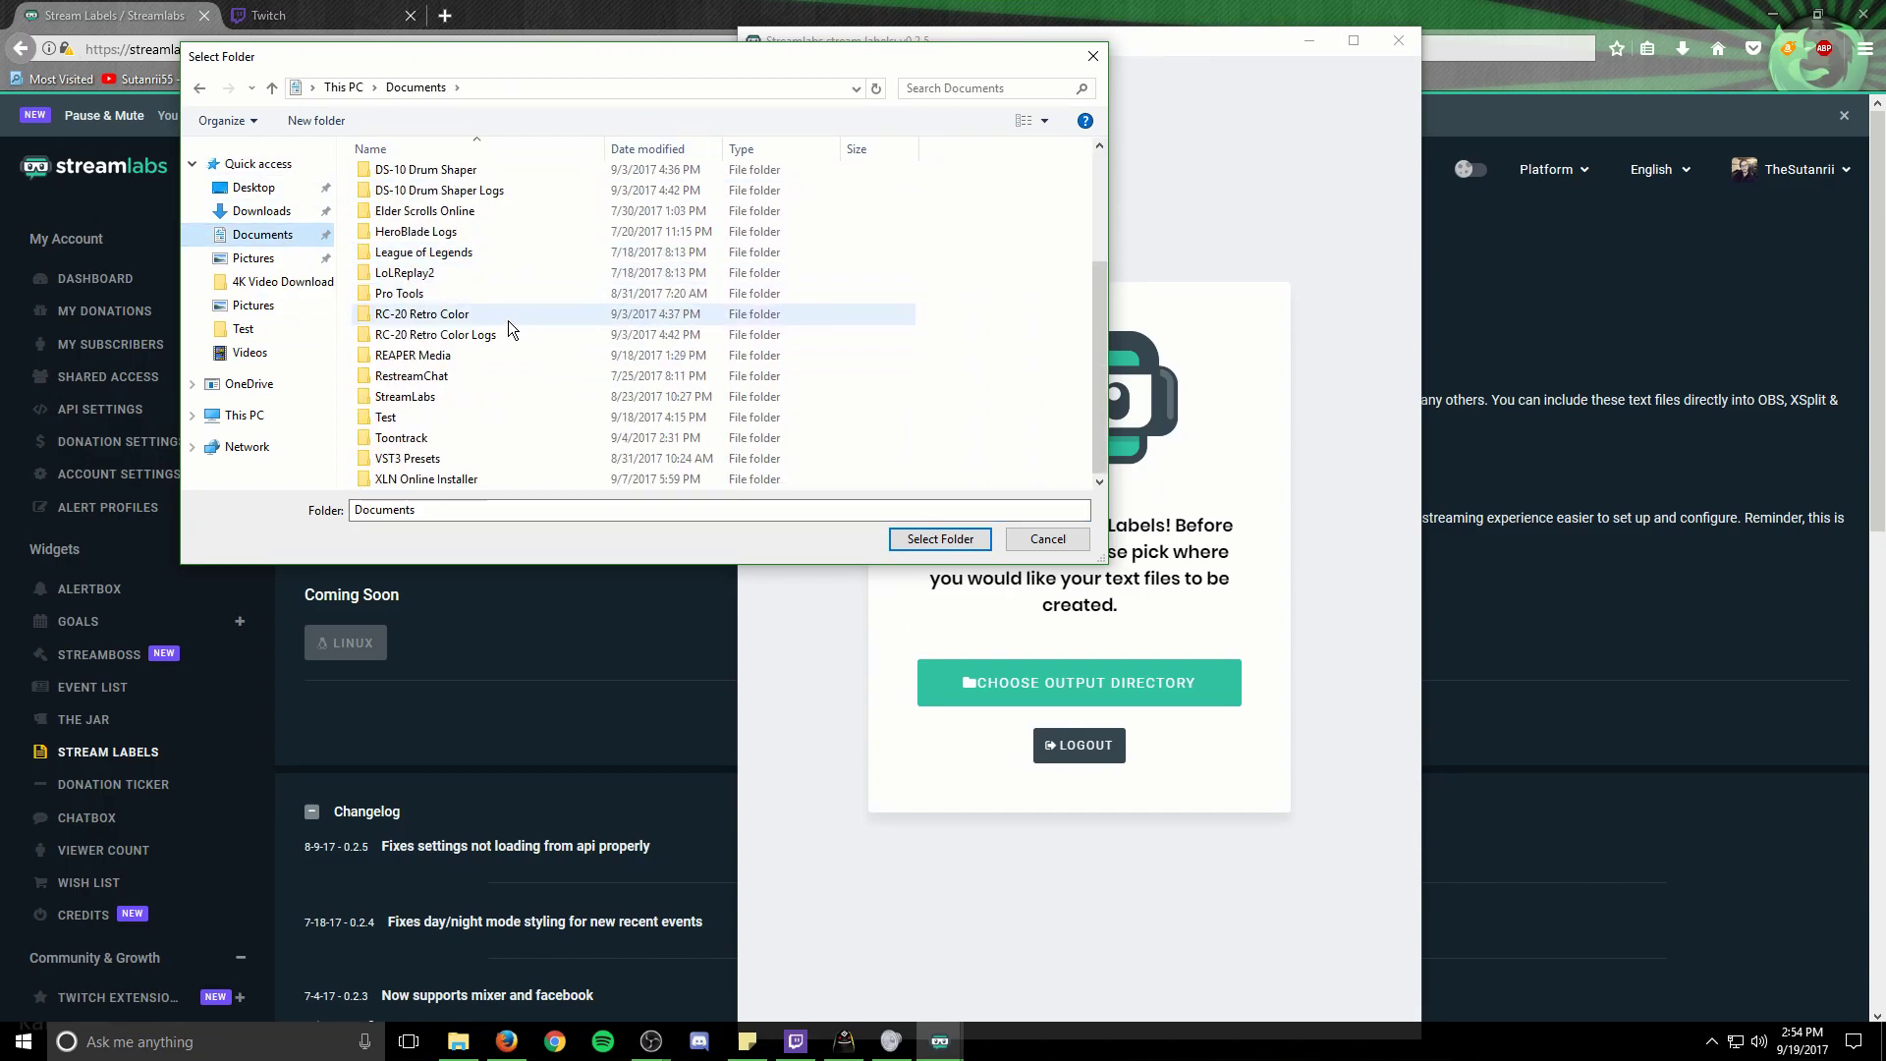
{"action": "left_click", "coordinate": [454, 397]}
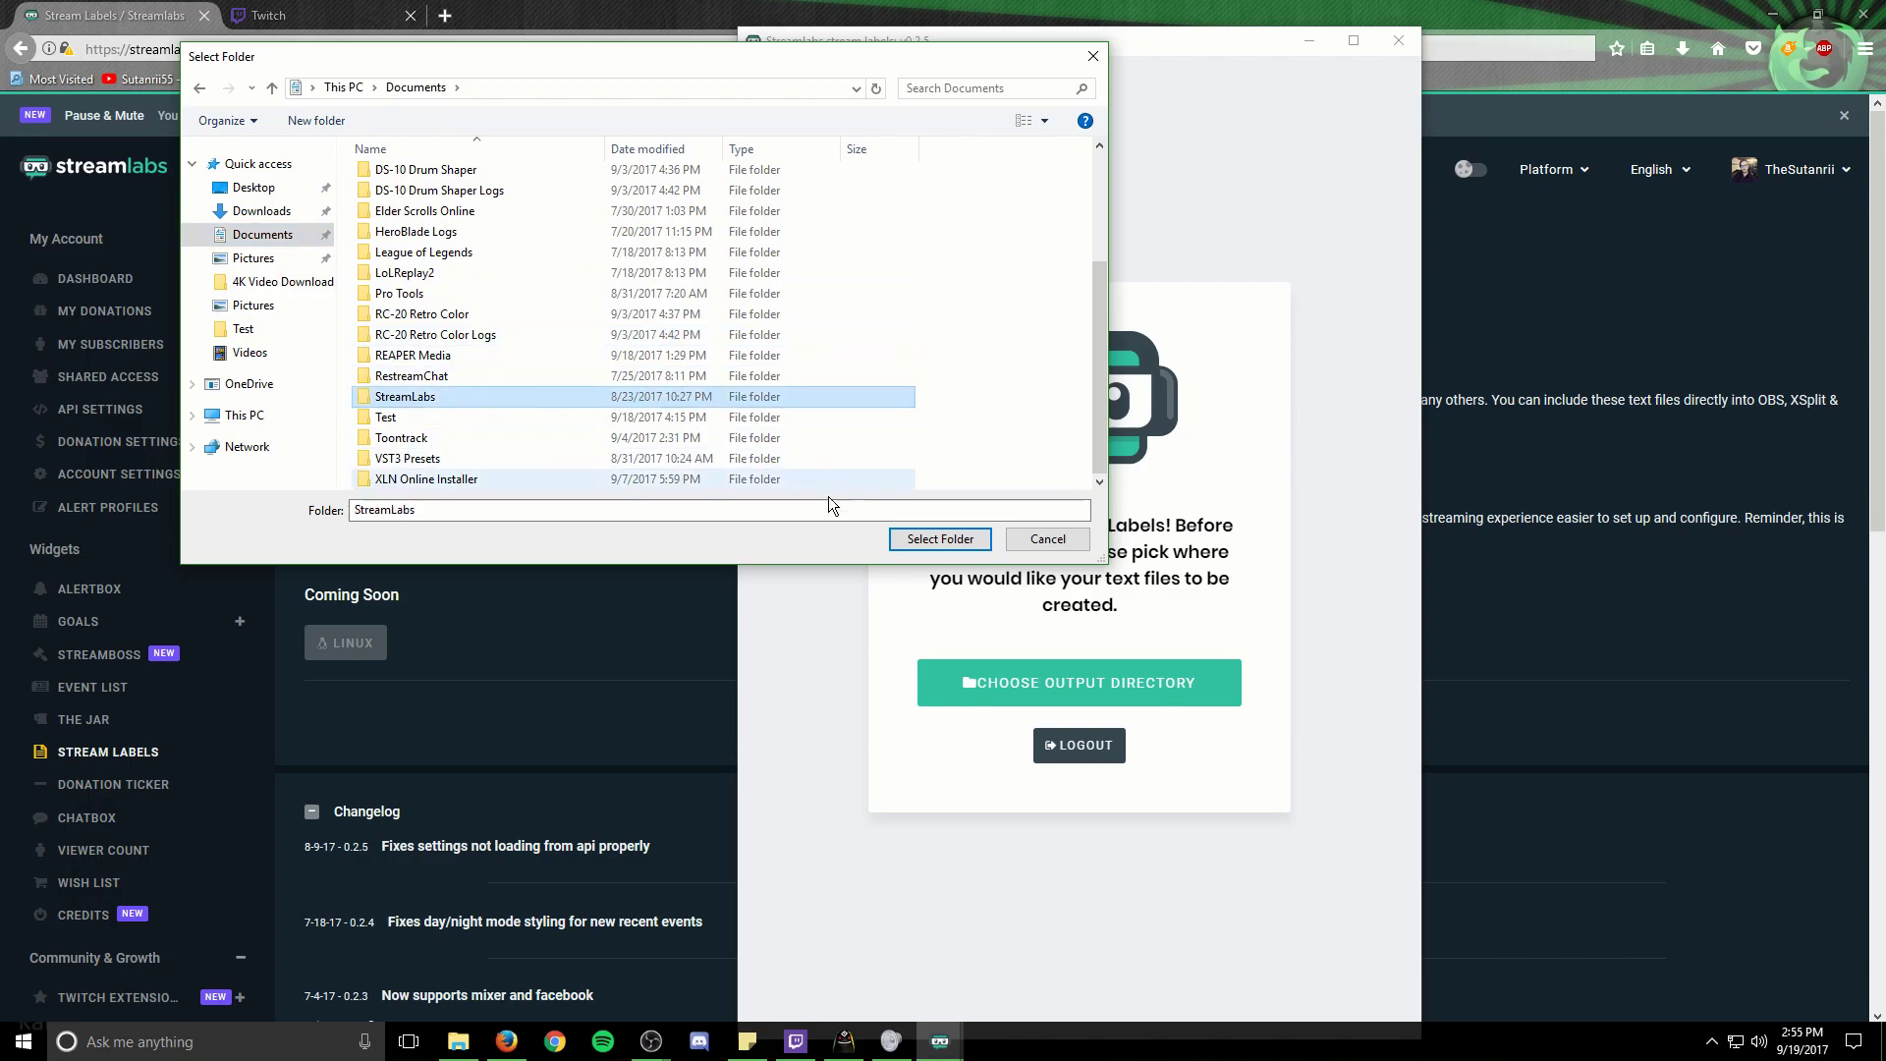
{"action": "left_click", "coordinate": [913, 538]}
Step: Move the Stream Labels window aside, then switch to OBS Studio and place its window beside it
{"action": "left_click_drag", "start_coordinate": [920, 39], "coordinate": [1368, 0]}
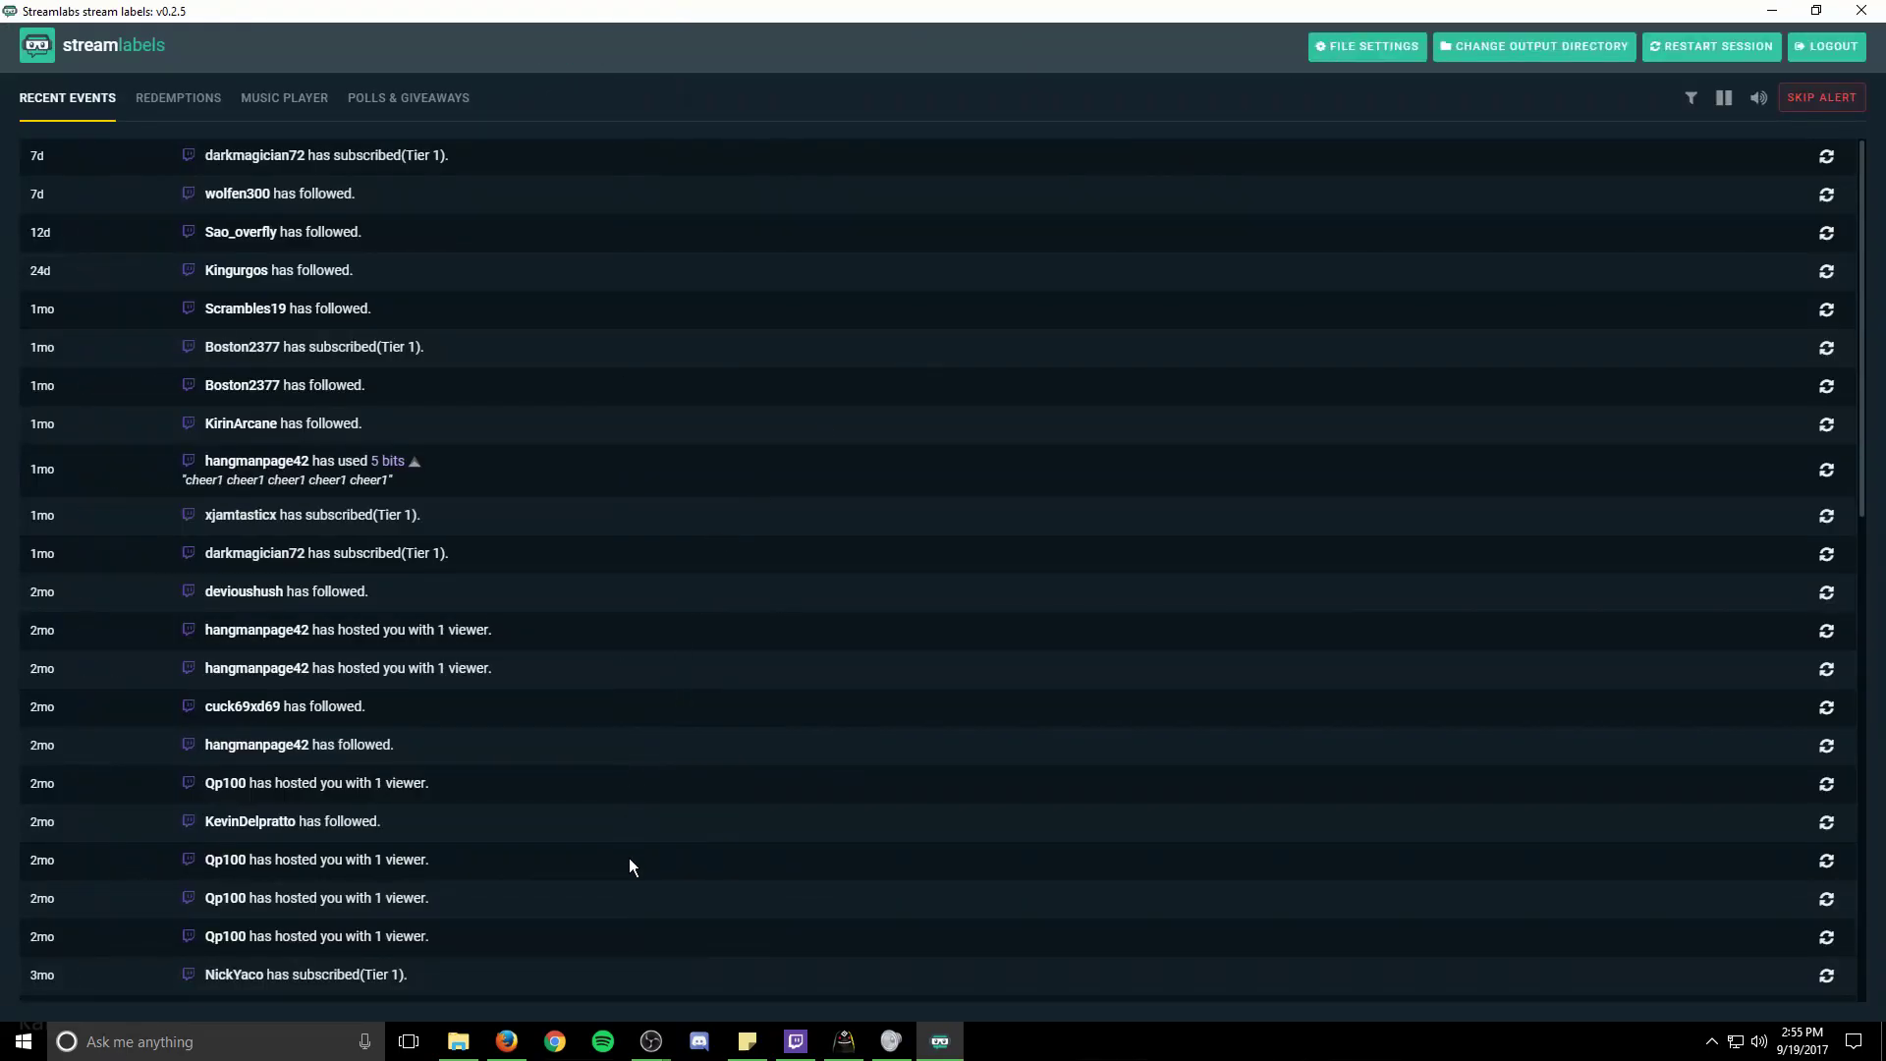
{"action": "left_click_drag", "start_coordinate": [582, 10], "coordinate": [1540, 31]}
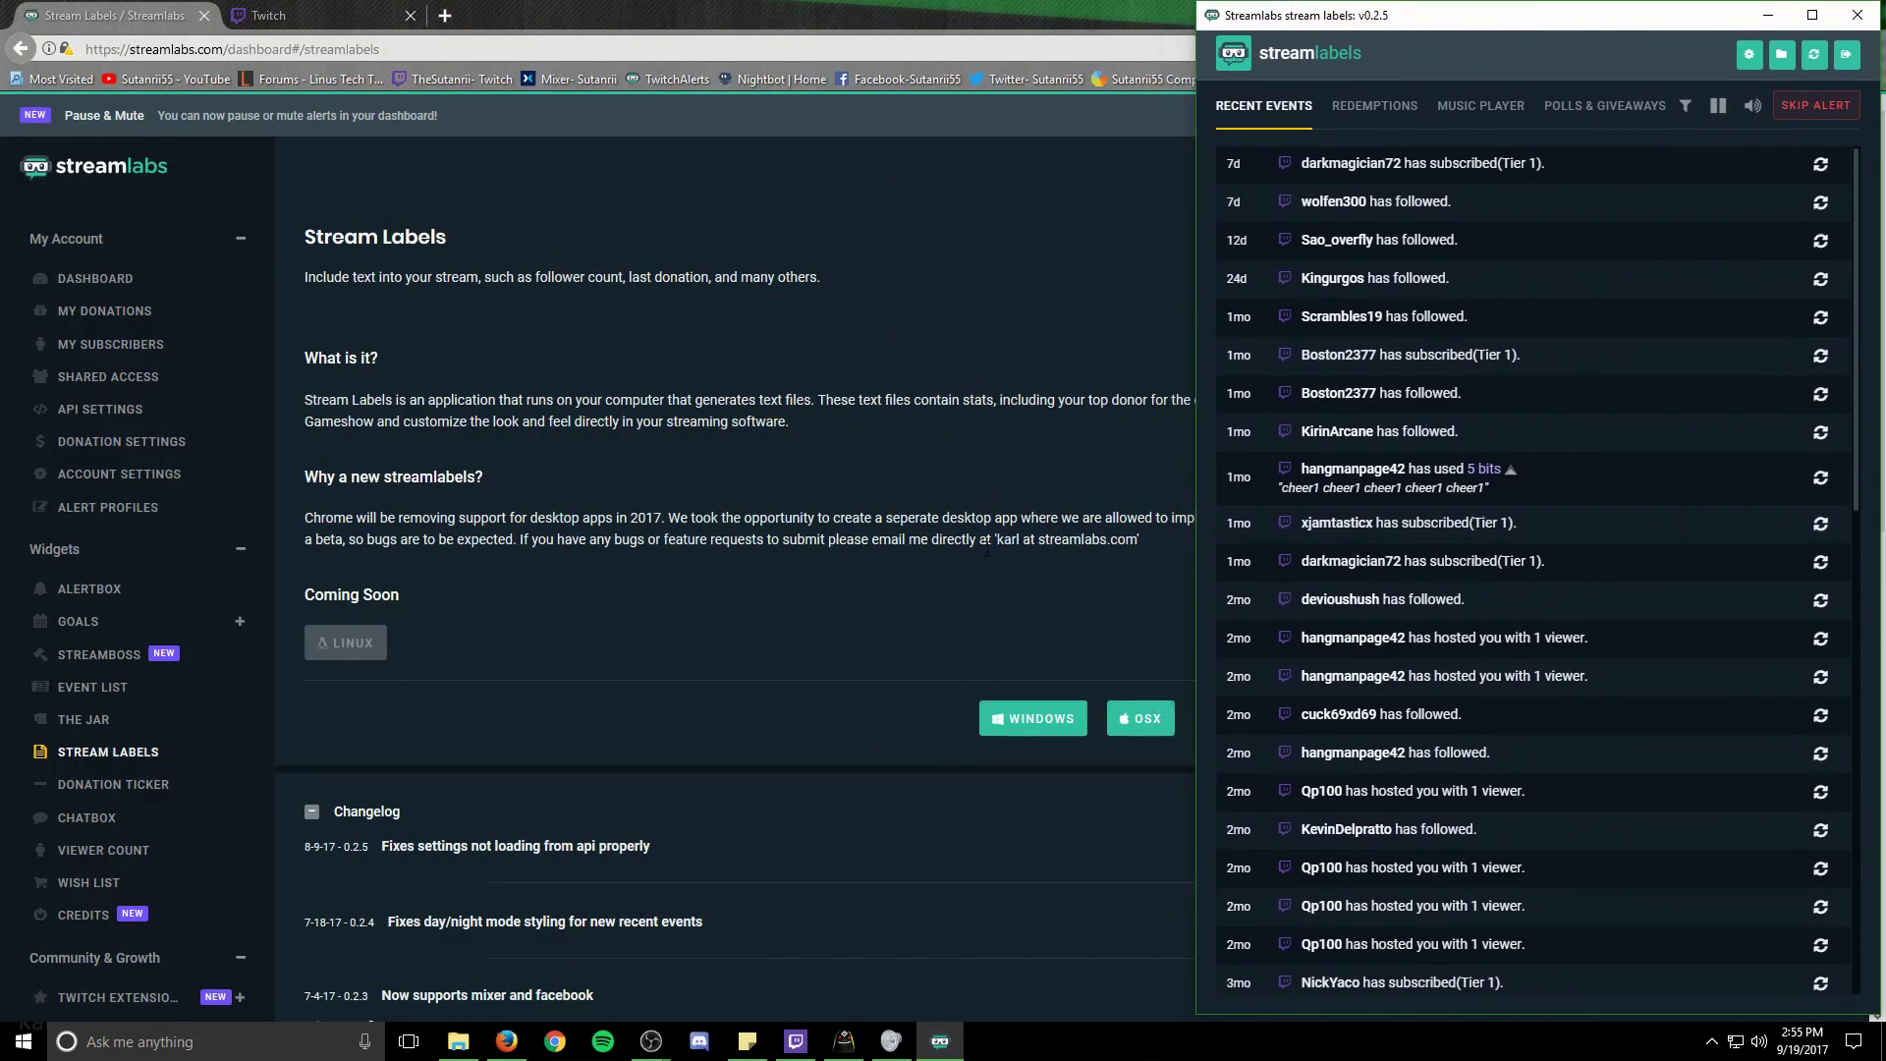
{"action": "left_click", "coordinate": [660, 1043]}
{"action": "left_click", "coordinate": [727, 946]}
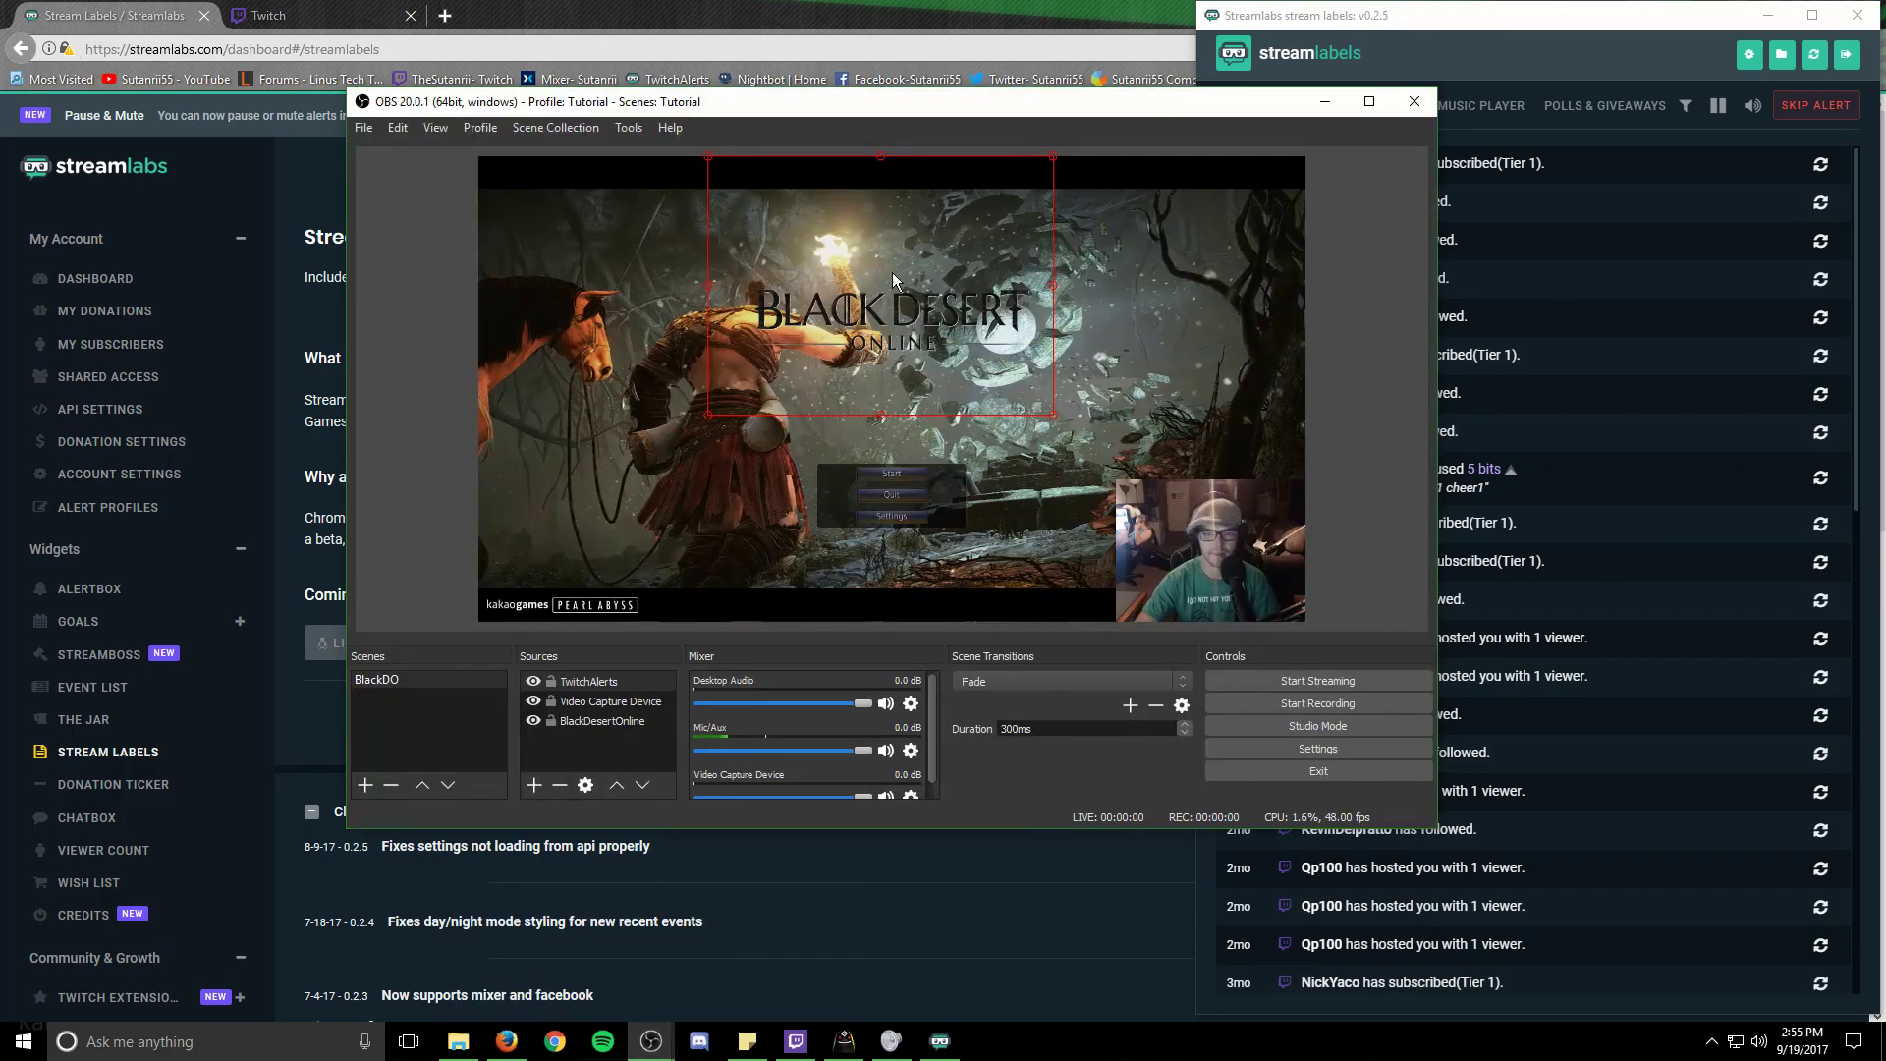
{"action": "left_click_drag", "start_coordinate": [872, 104], "coordinate": [606, 55]}
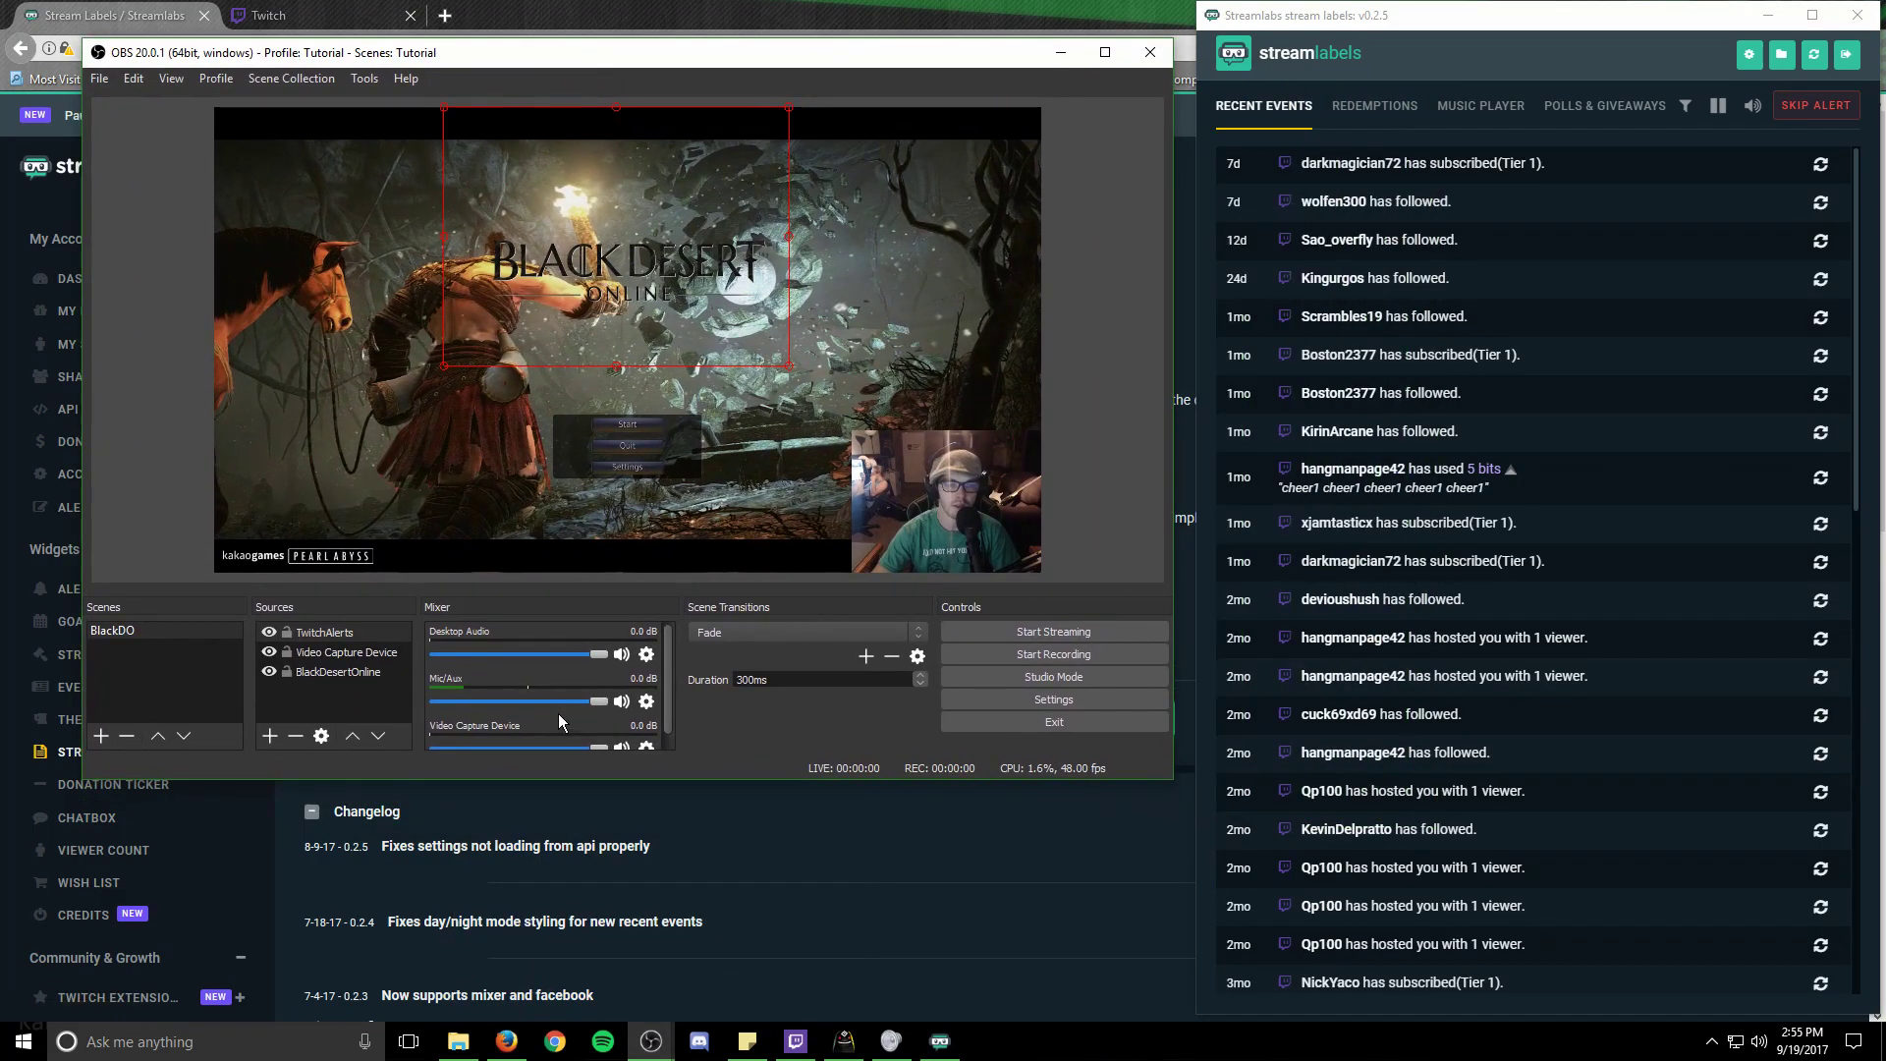
Step: Add a new Text (GDI+) source named "Latest Follower" to the BlackDO scene
{"action": "right_click", "coordinate": [351, 695]}
{"action": "mouse_move", "coordinate": [468, 710]}
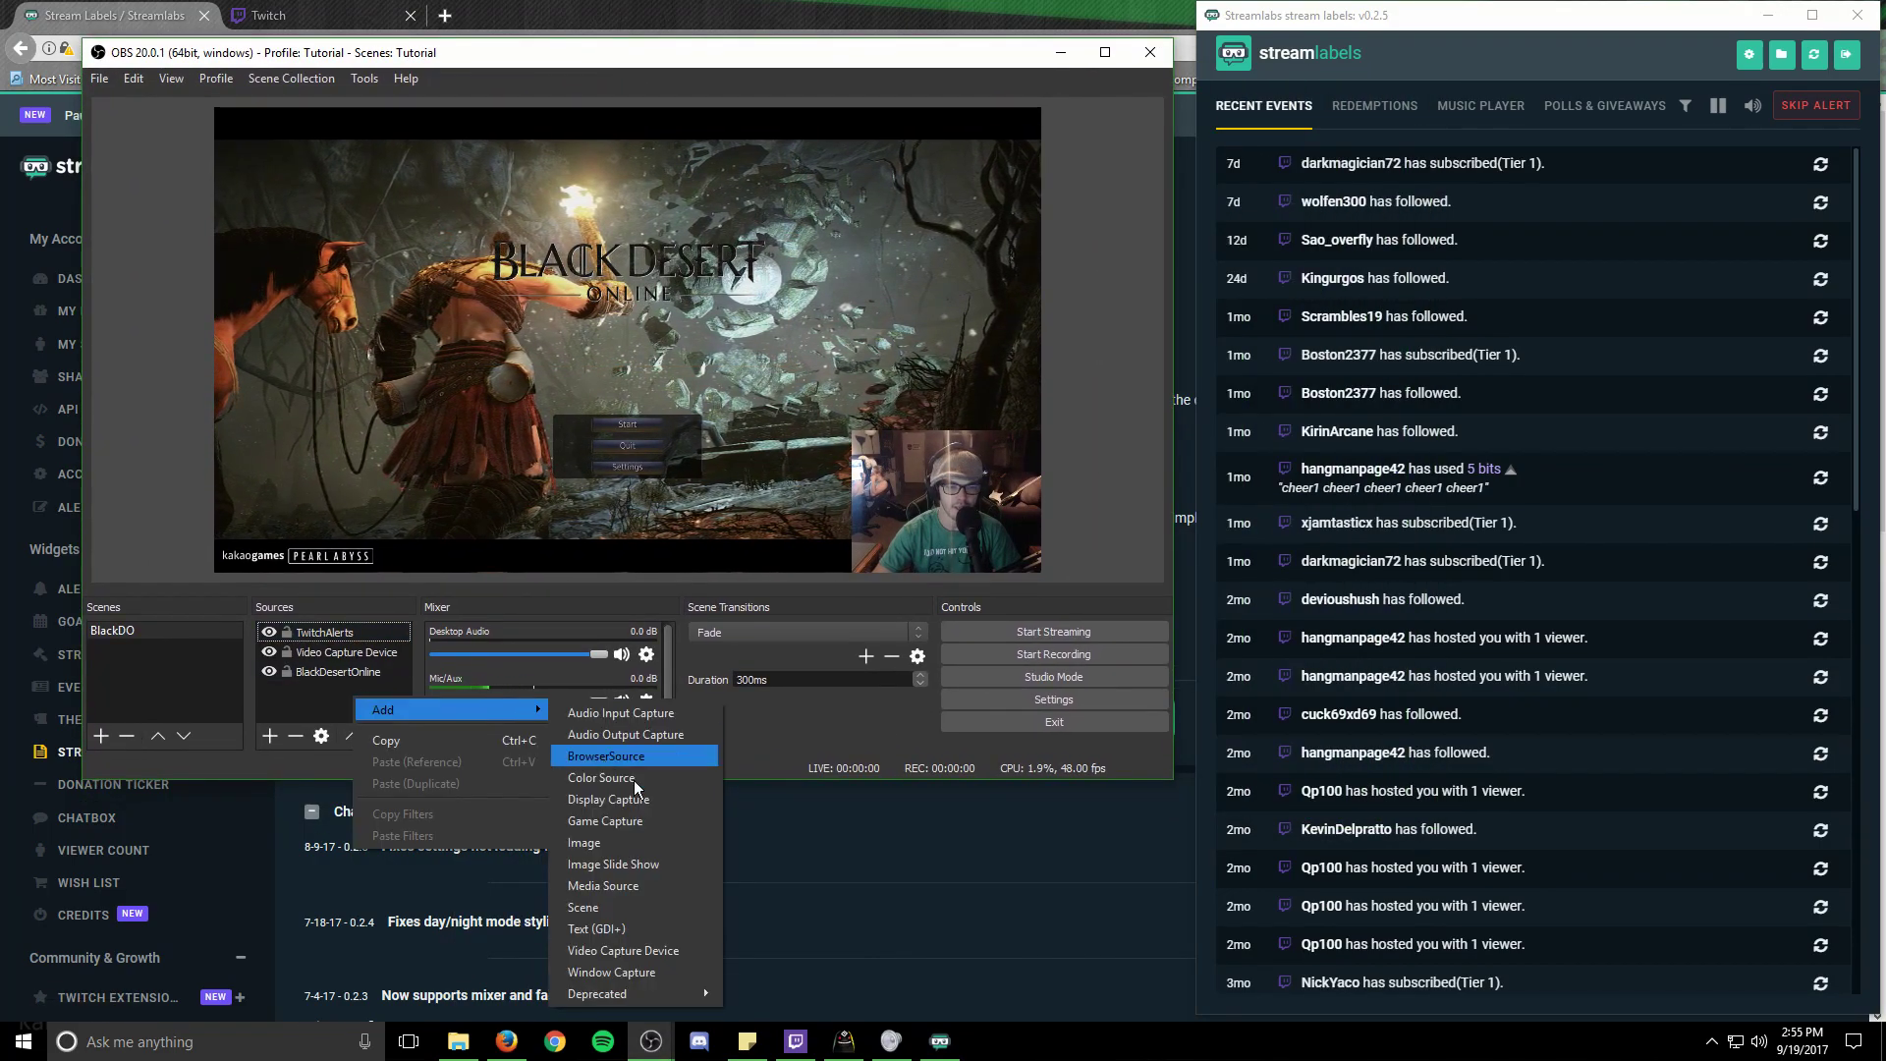
{"action": "left_click", "coordinate": [658, 930]}
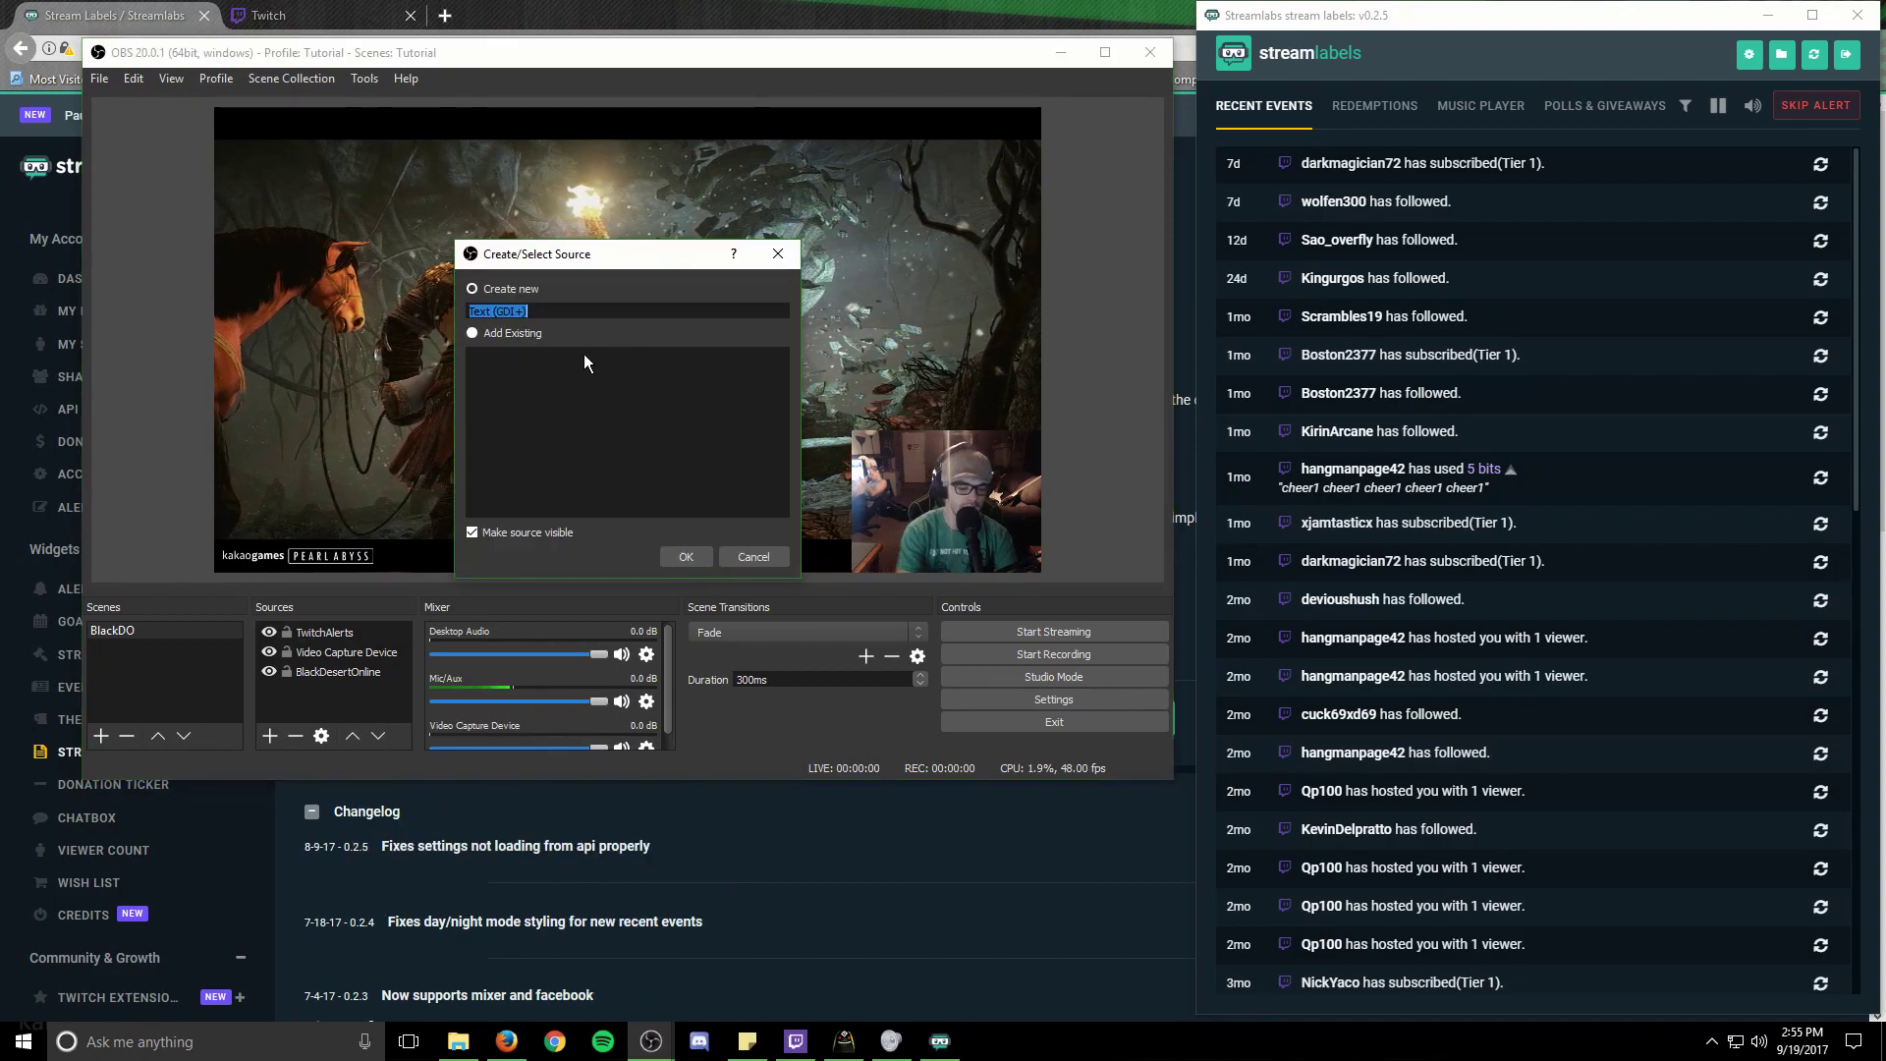
{"action": "type", "text": "Latest Follower"}
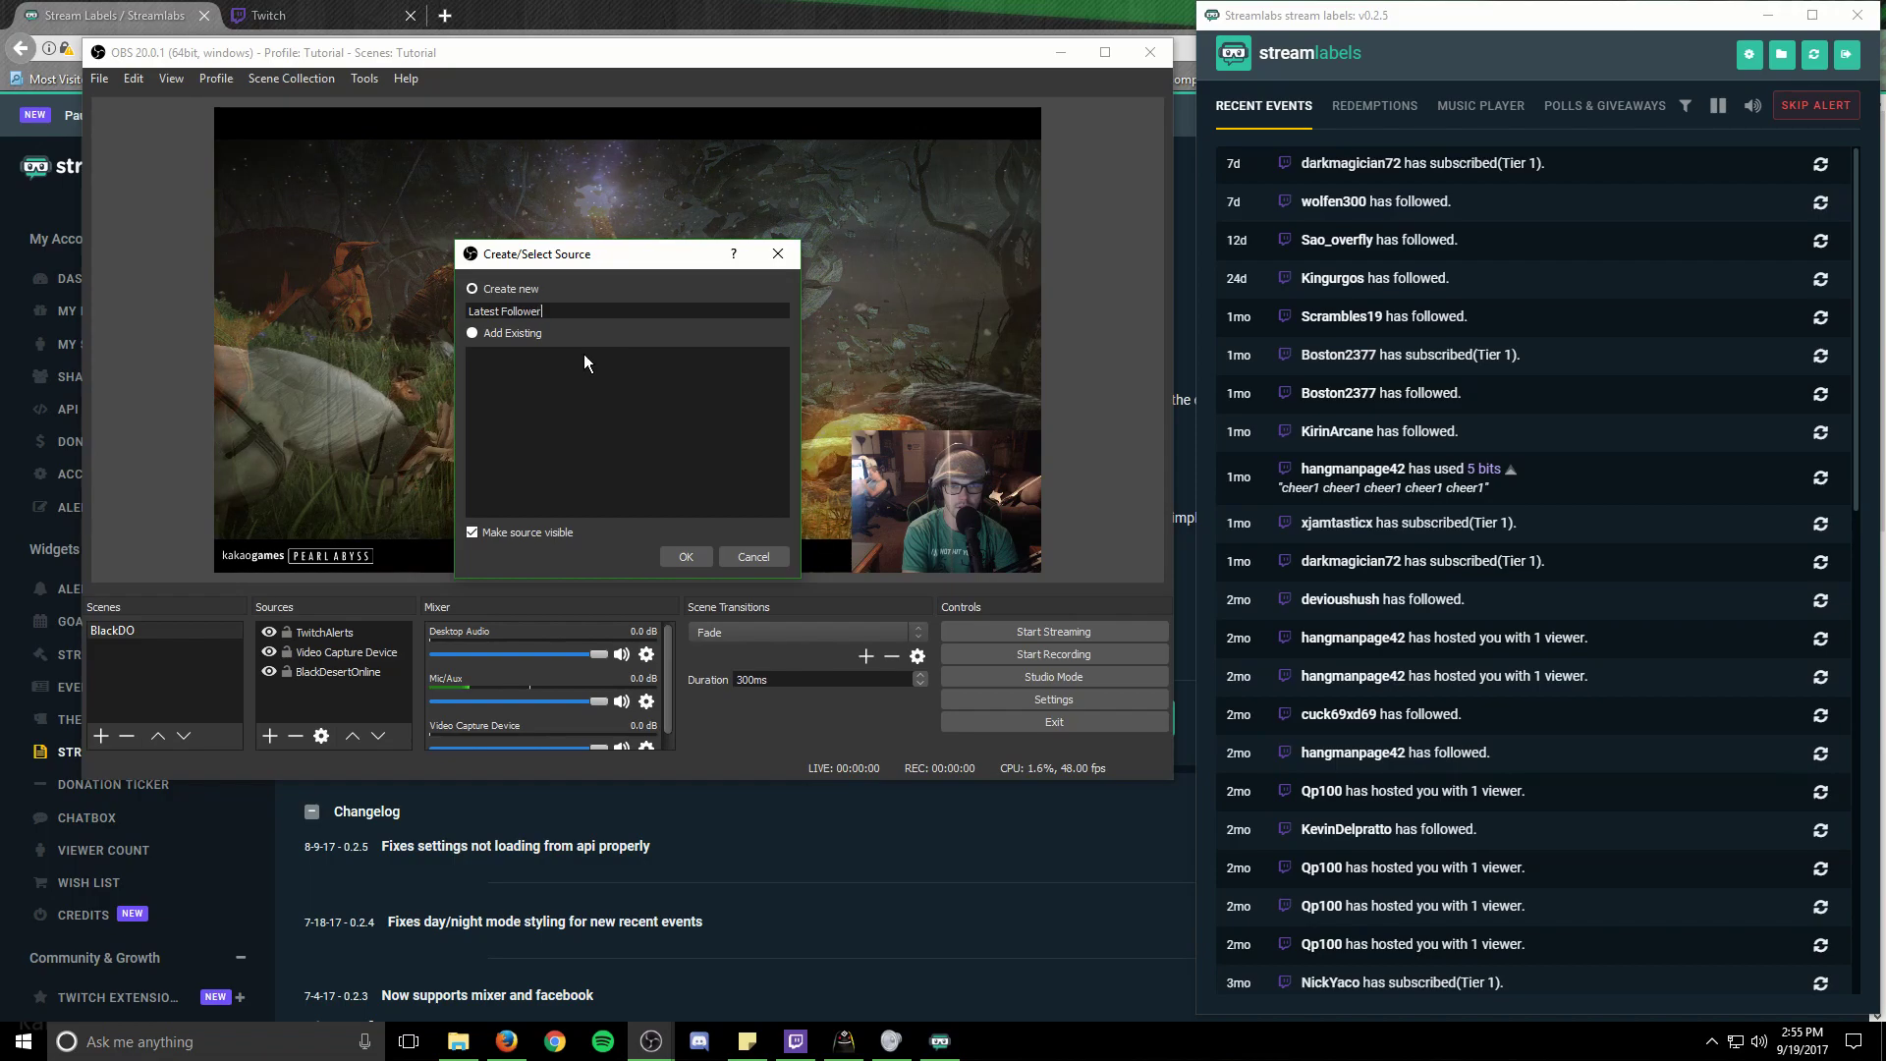
{"action": "key", "text": "Return"}
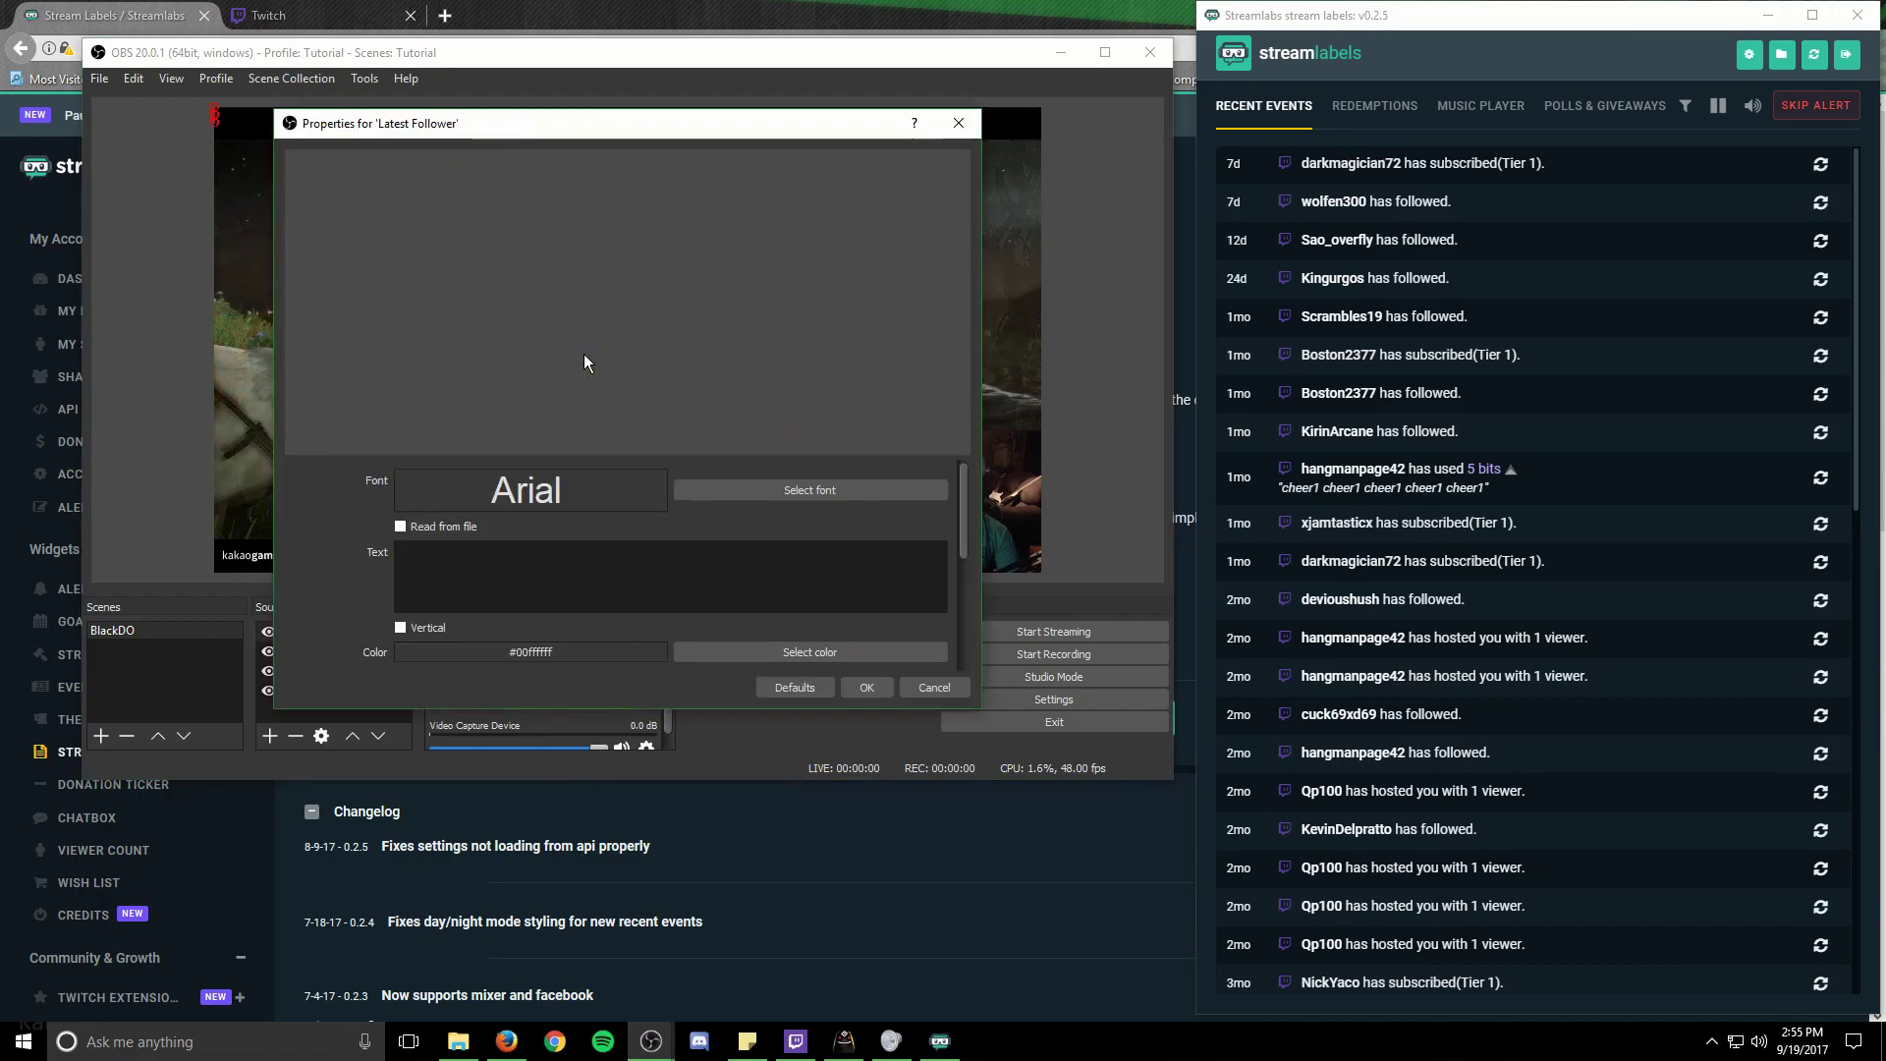
Step: Make the Latest Follower text read from the file most_recent_follower.txt in the Documents\StreamLabs folder
{"action": "left_click", "coordinate": [402, 527]}
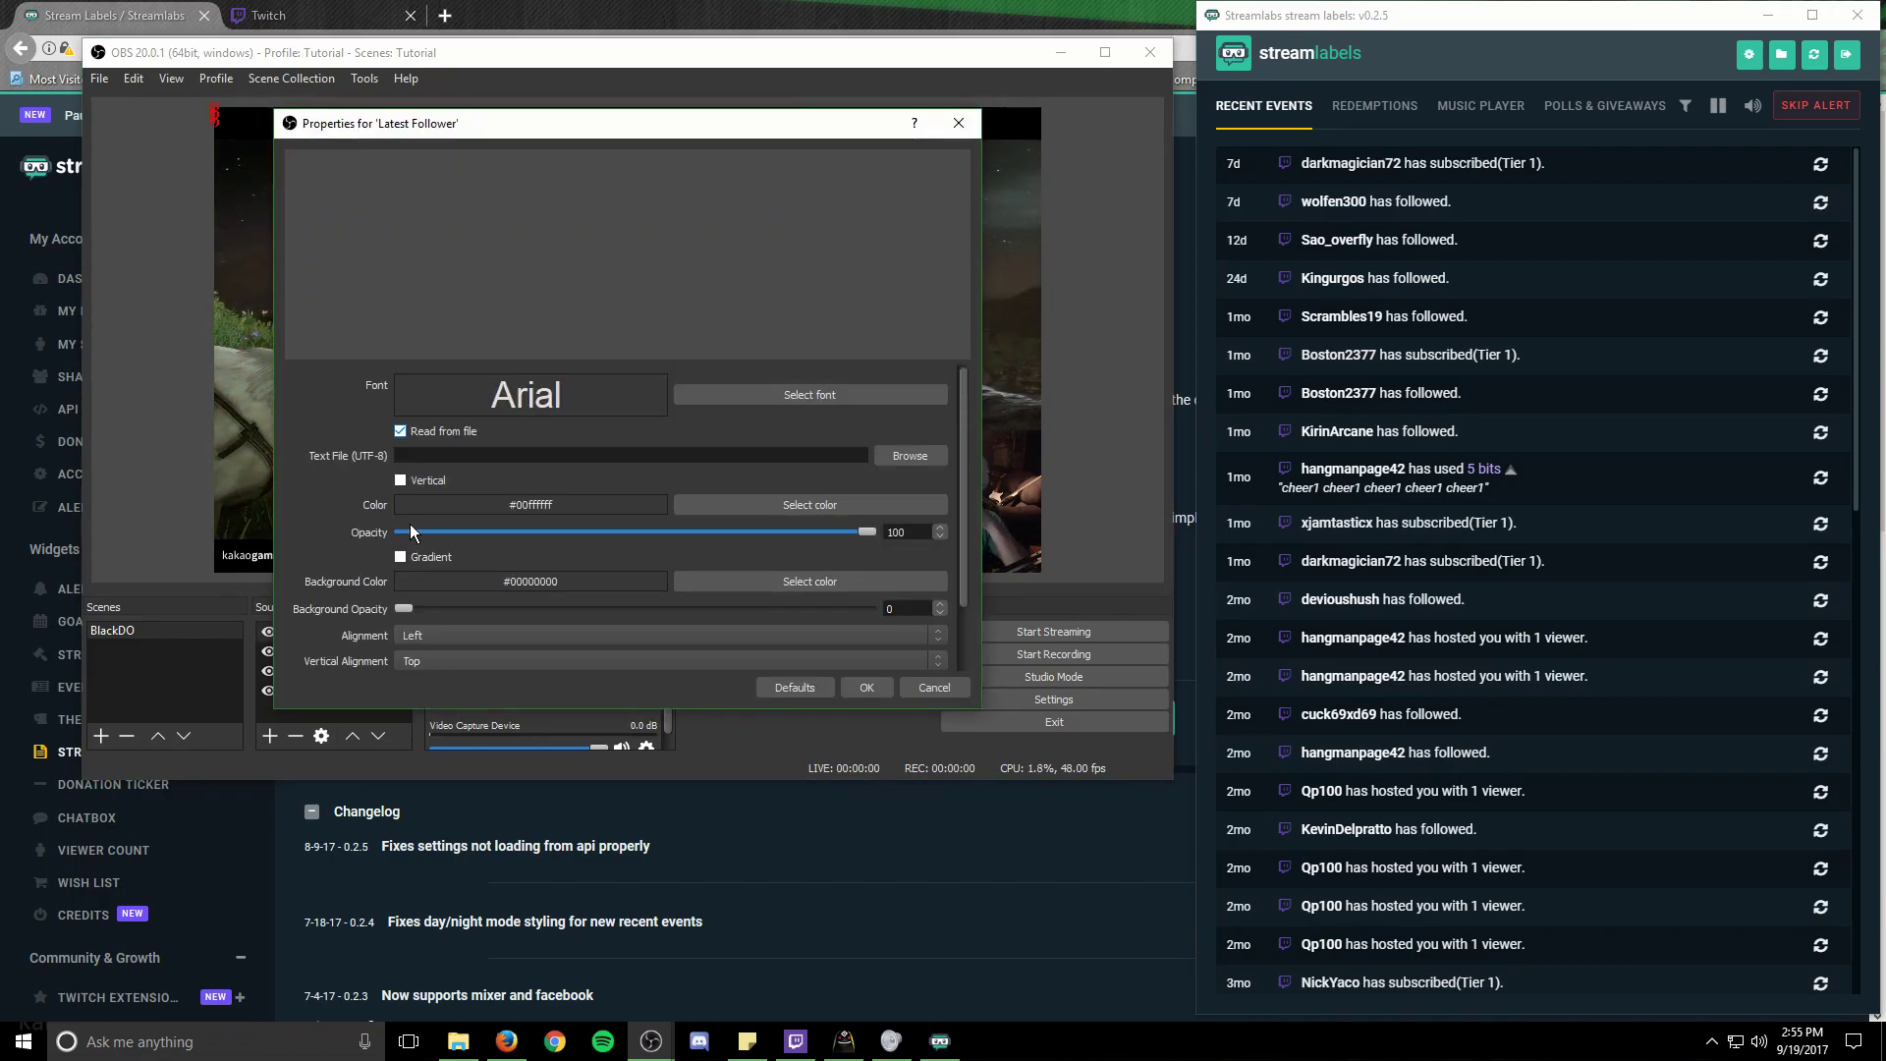
{"action": "left_click", "coordinate": [911, 457]}
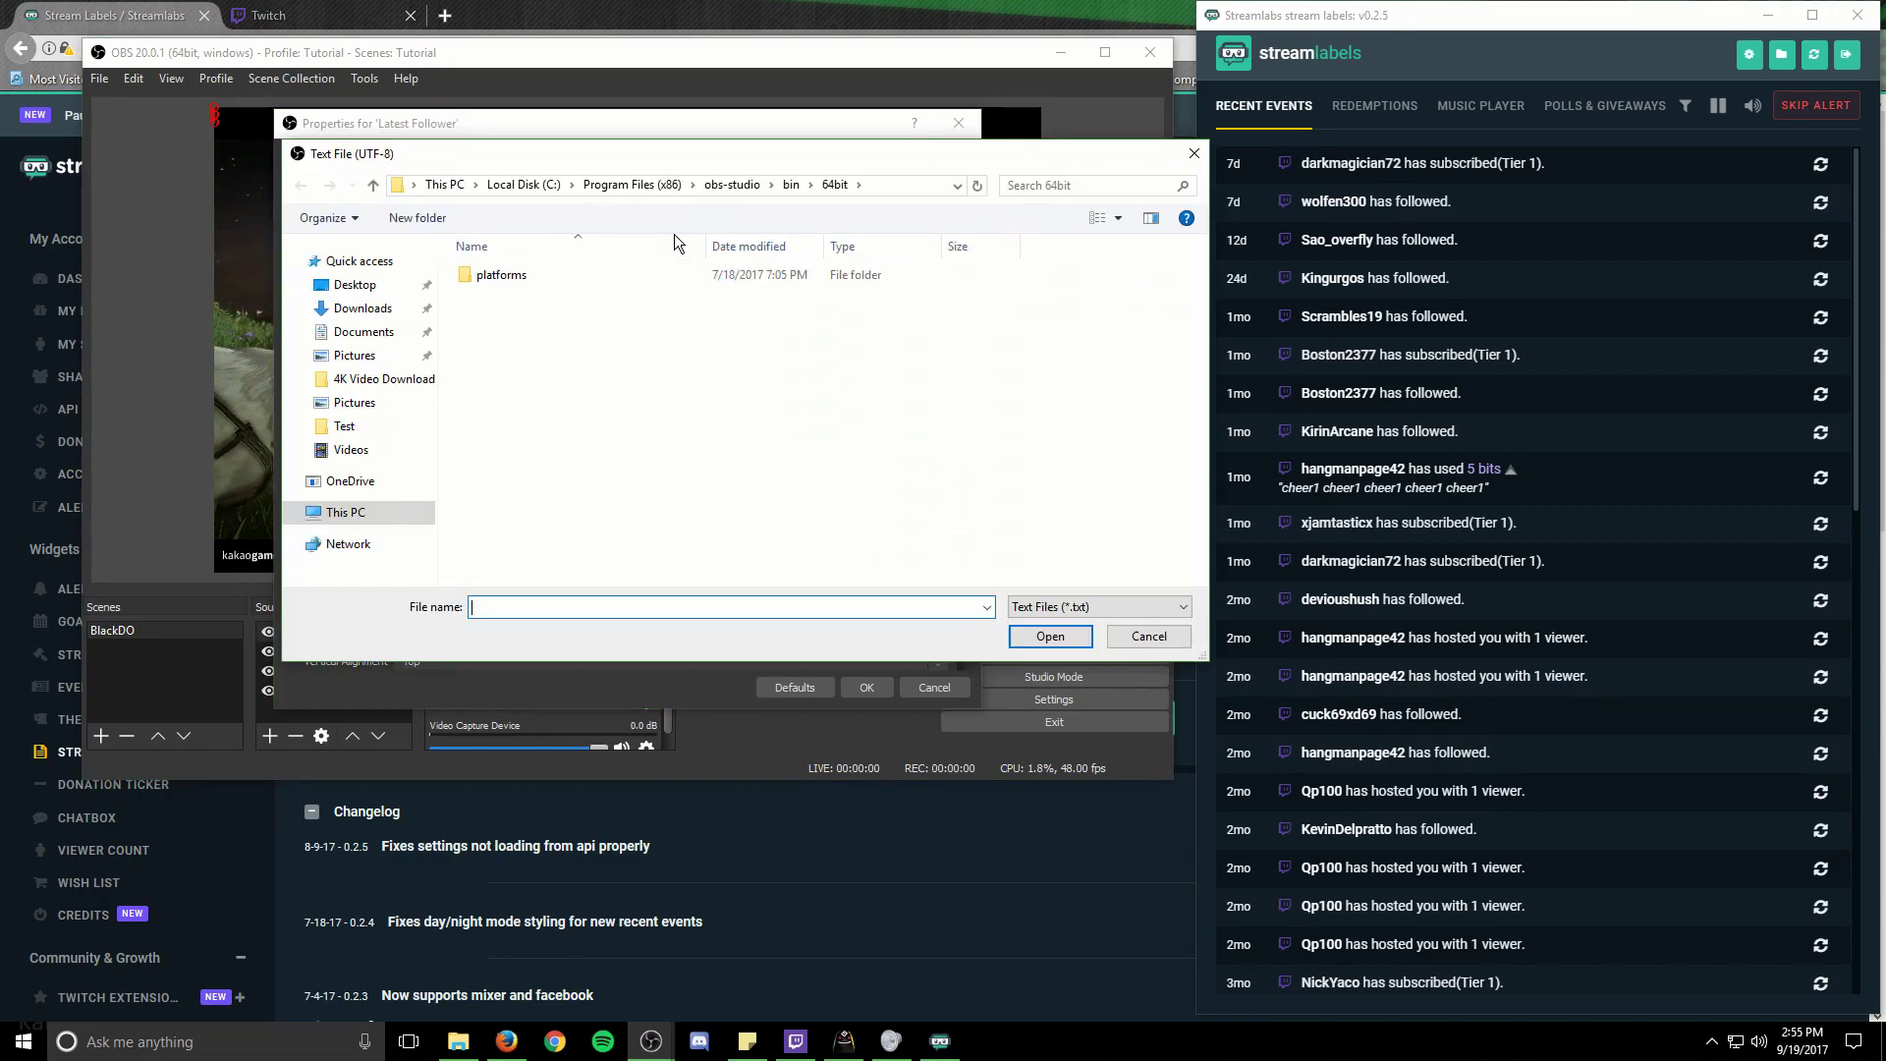
{"action": "left_click", "coordinate": [371, 331]}
{"action": "scroll", "coordinate": [628, 432], "scroll_direction": "down", "scroll_amount": 5}
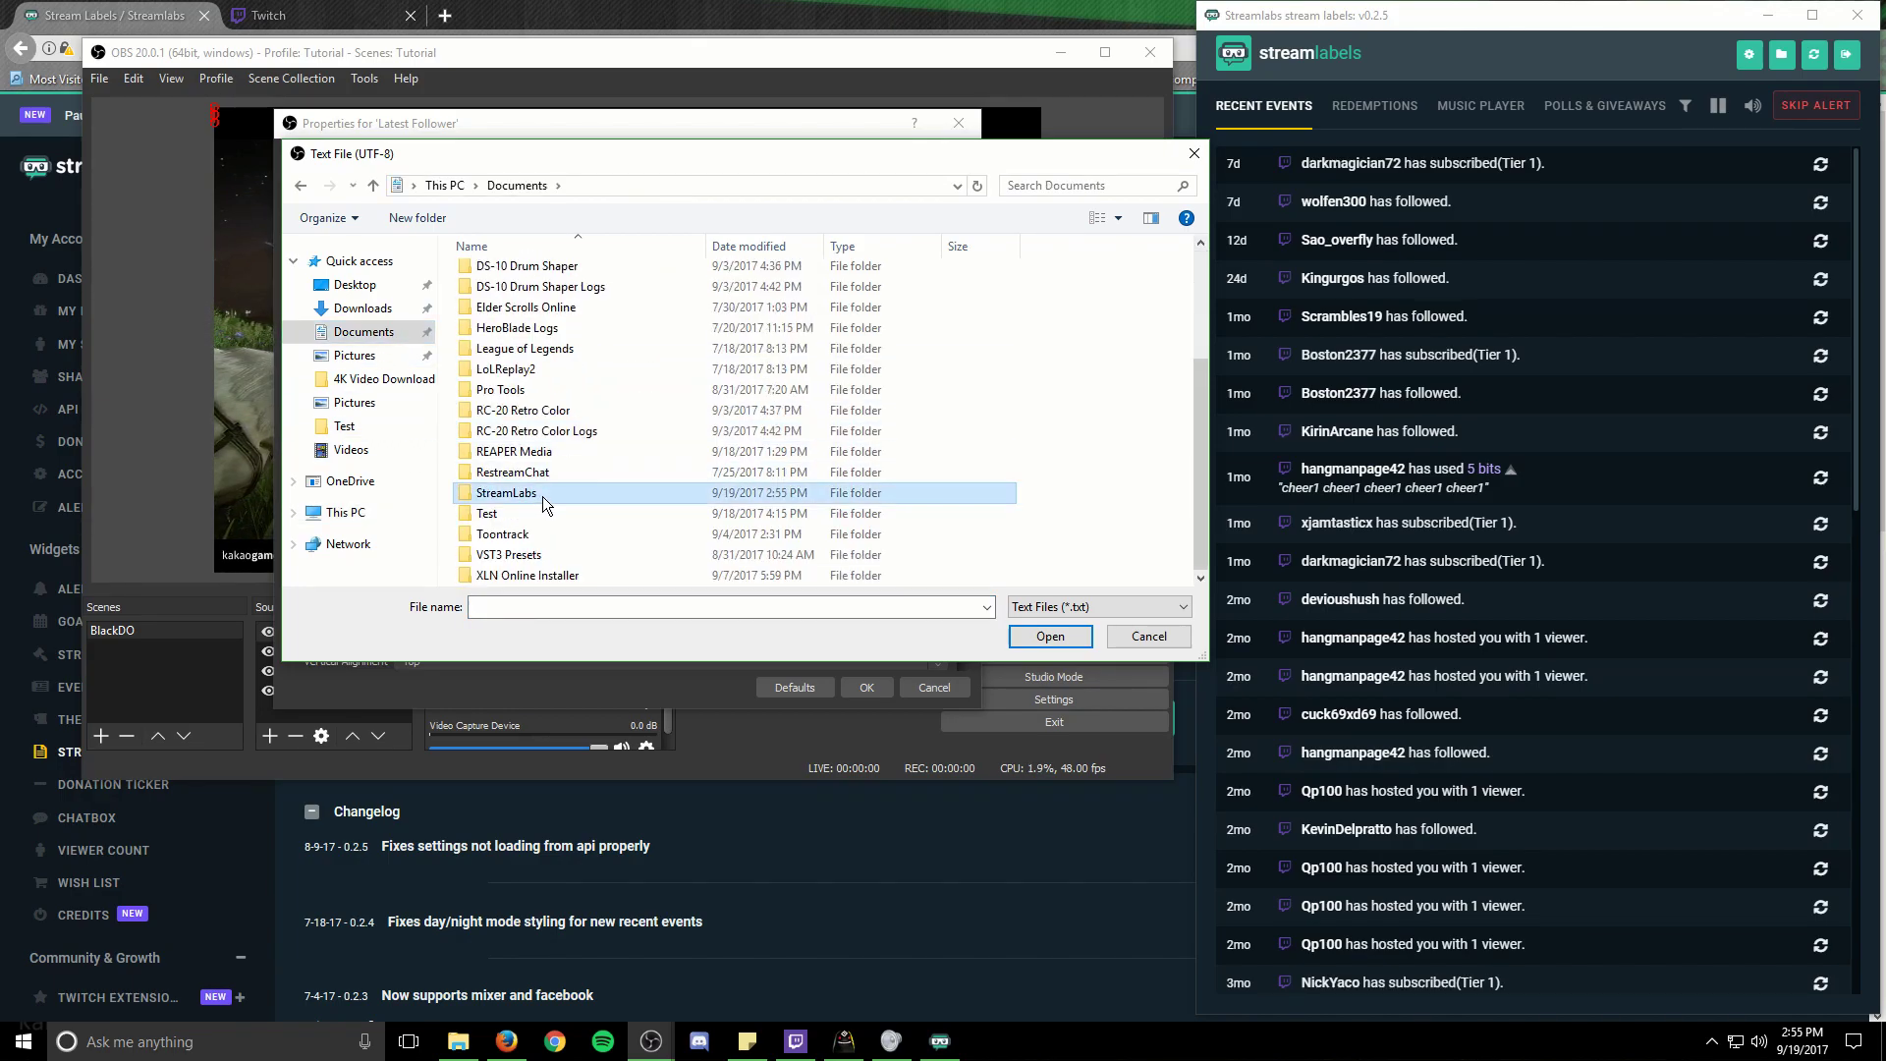
{"action": "double_click", "coordinate": [546, 493]}
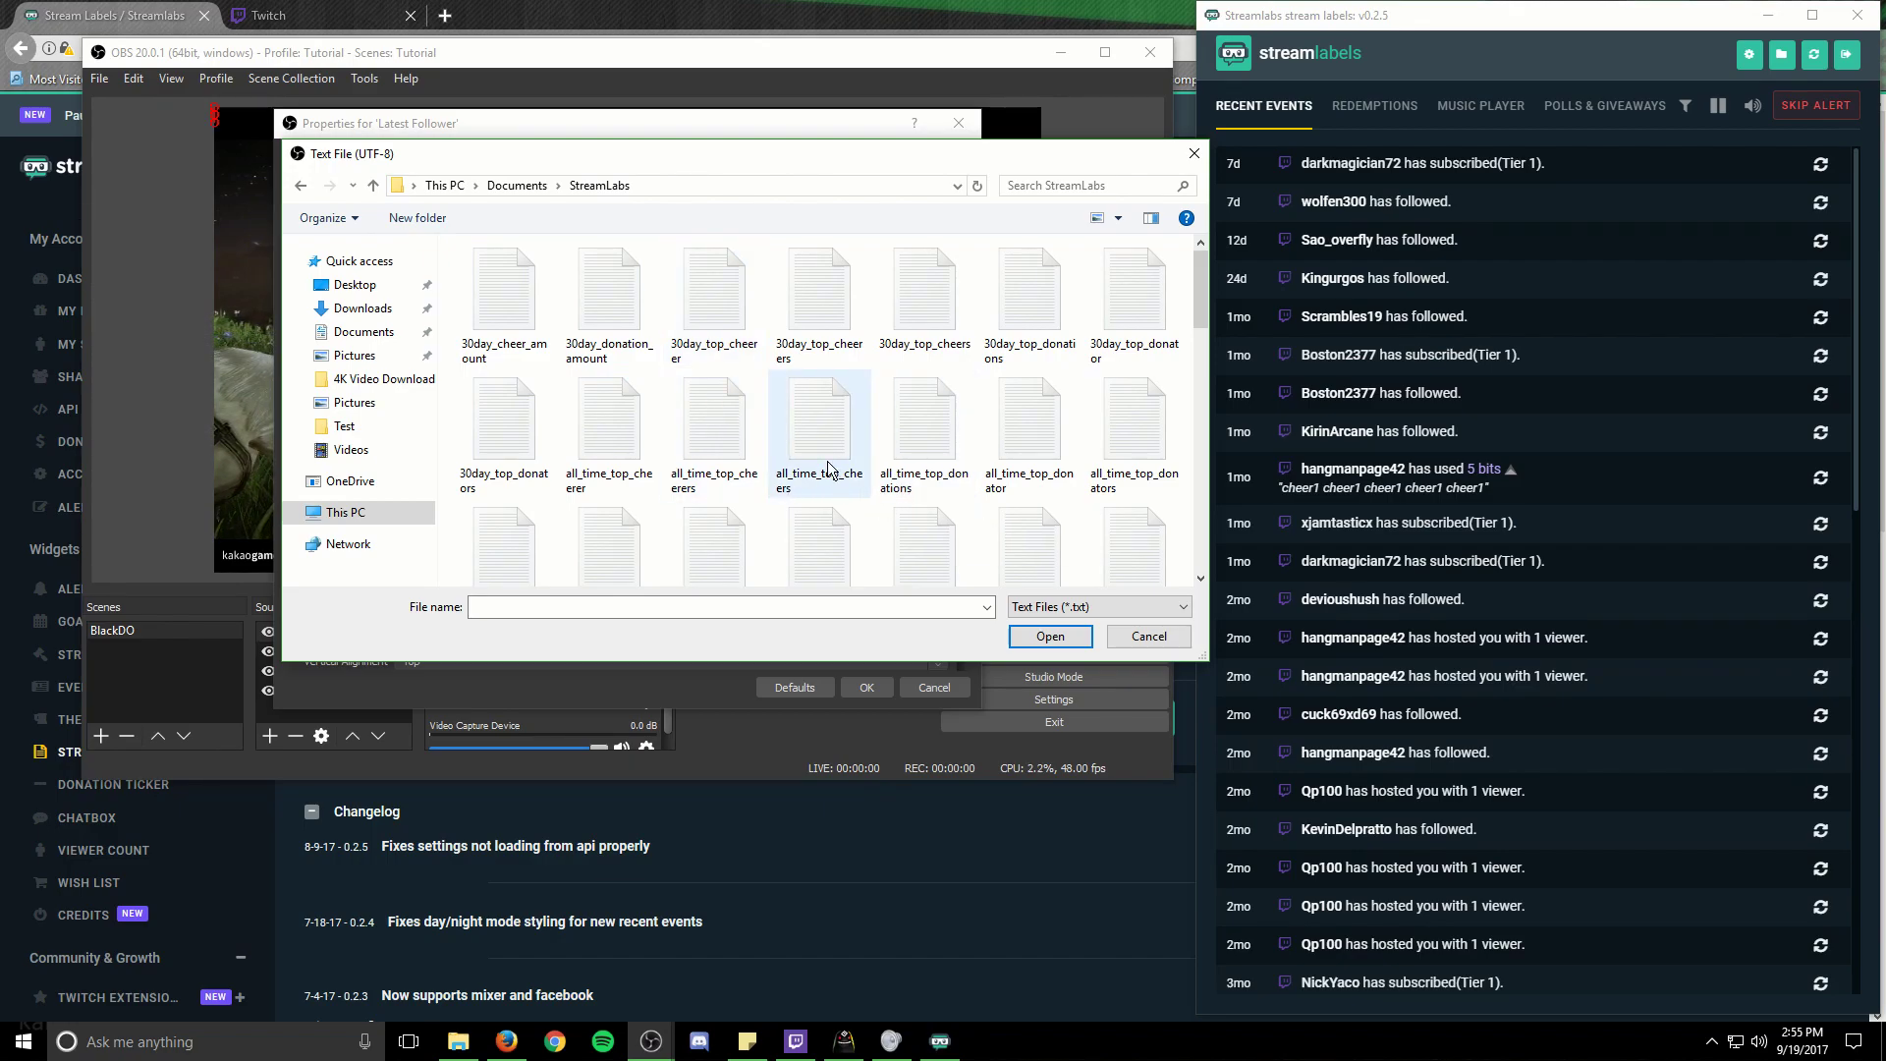
{"action": "scroll", "coordinate": [850, 433], "scroll_direction": "down", "scroll_amount": 5}
{"action": "scroll", "coordinate": [732, 521], "scroll_direction": "up", "scroll_amount": 3}
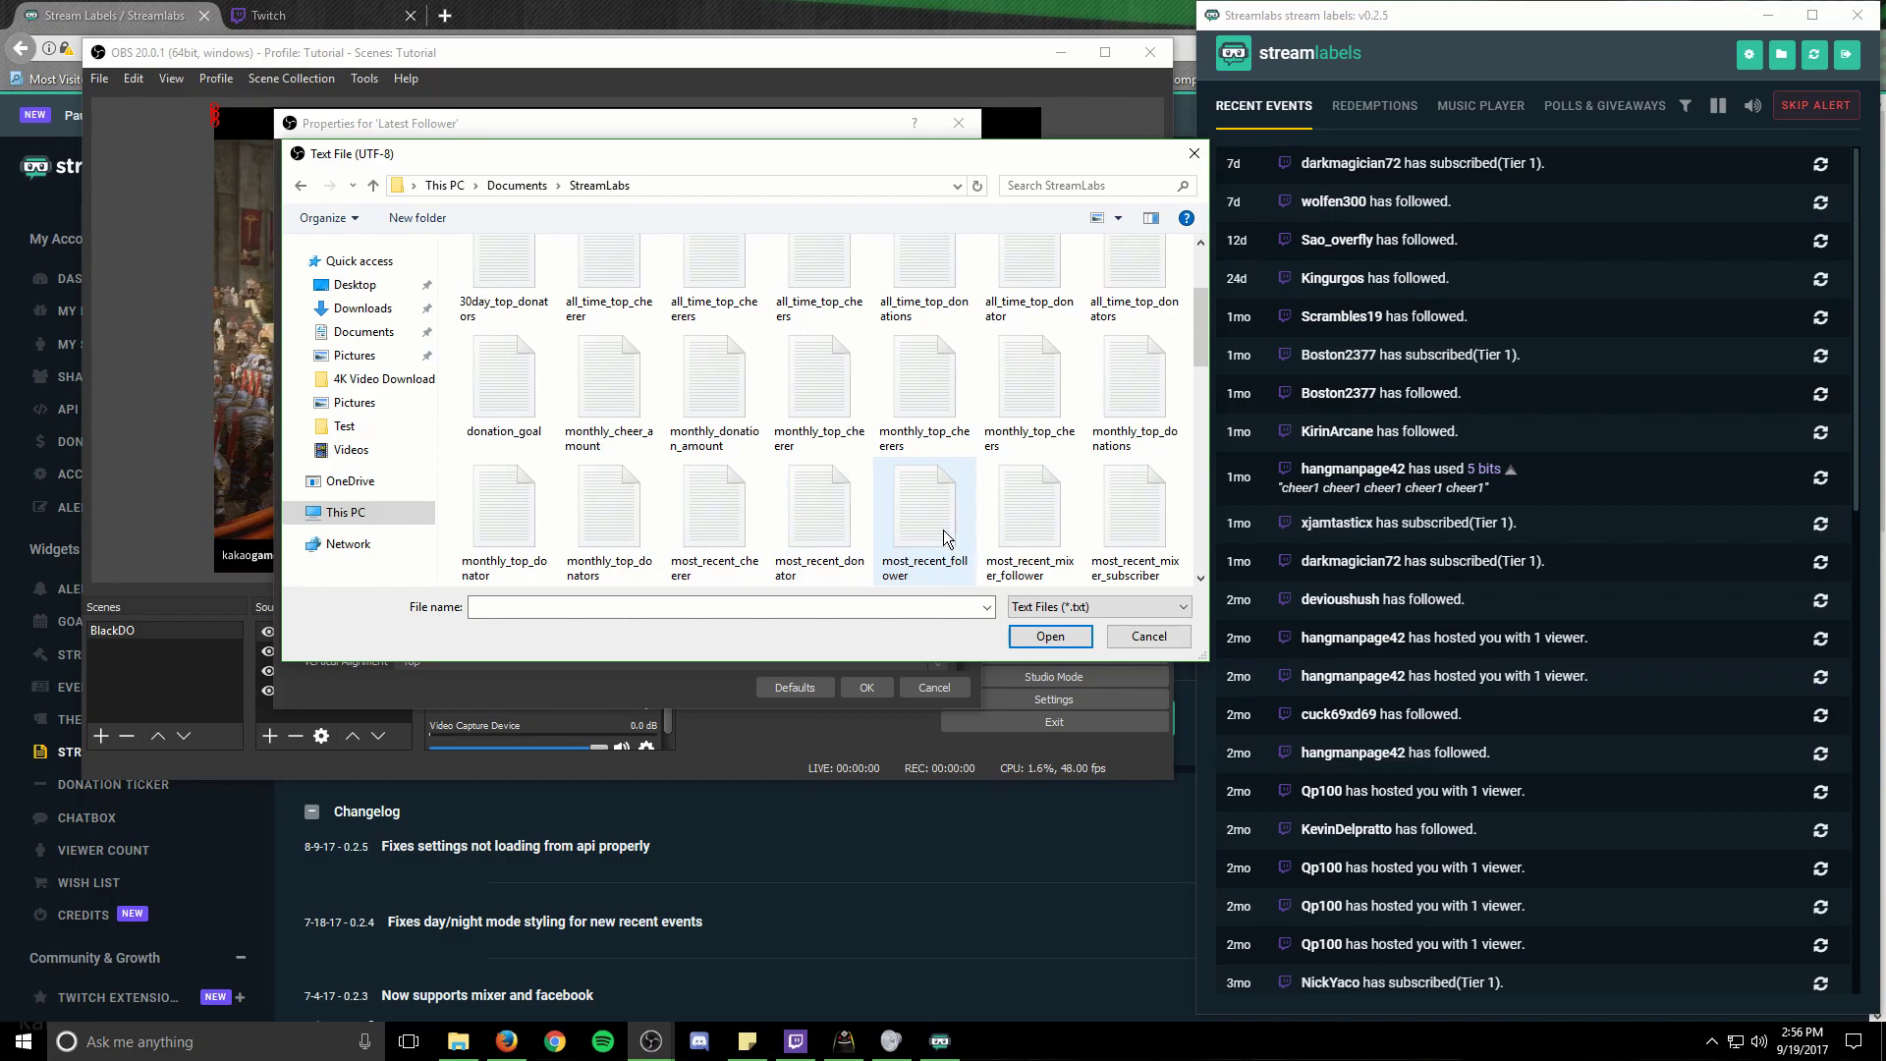
{"action": "left_click", "coordinate": [1051, 638]}
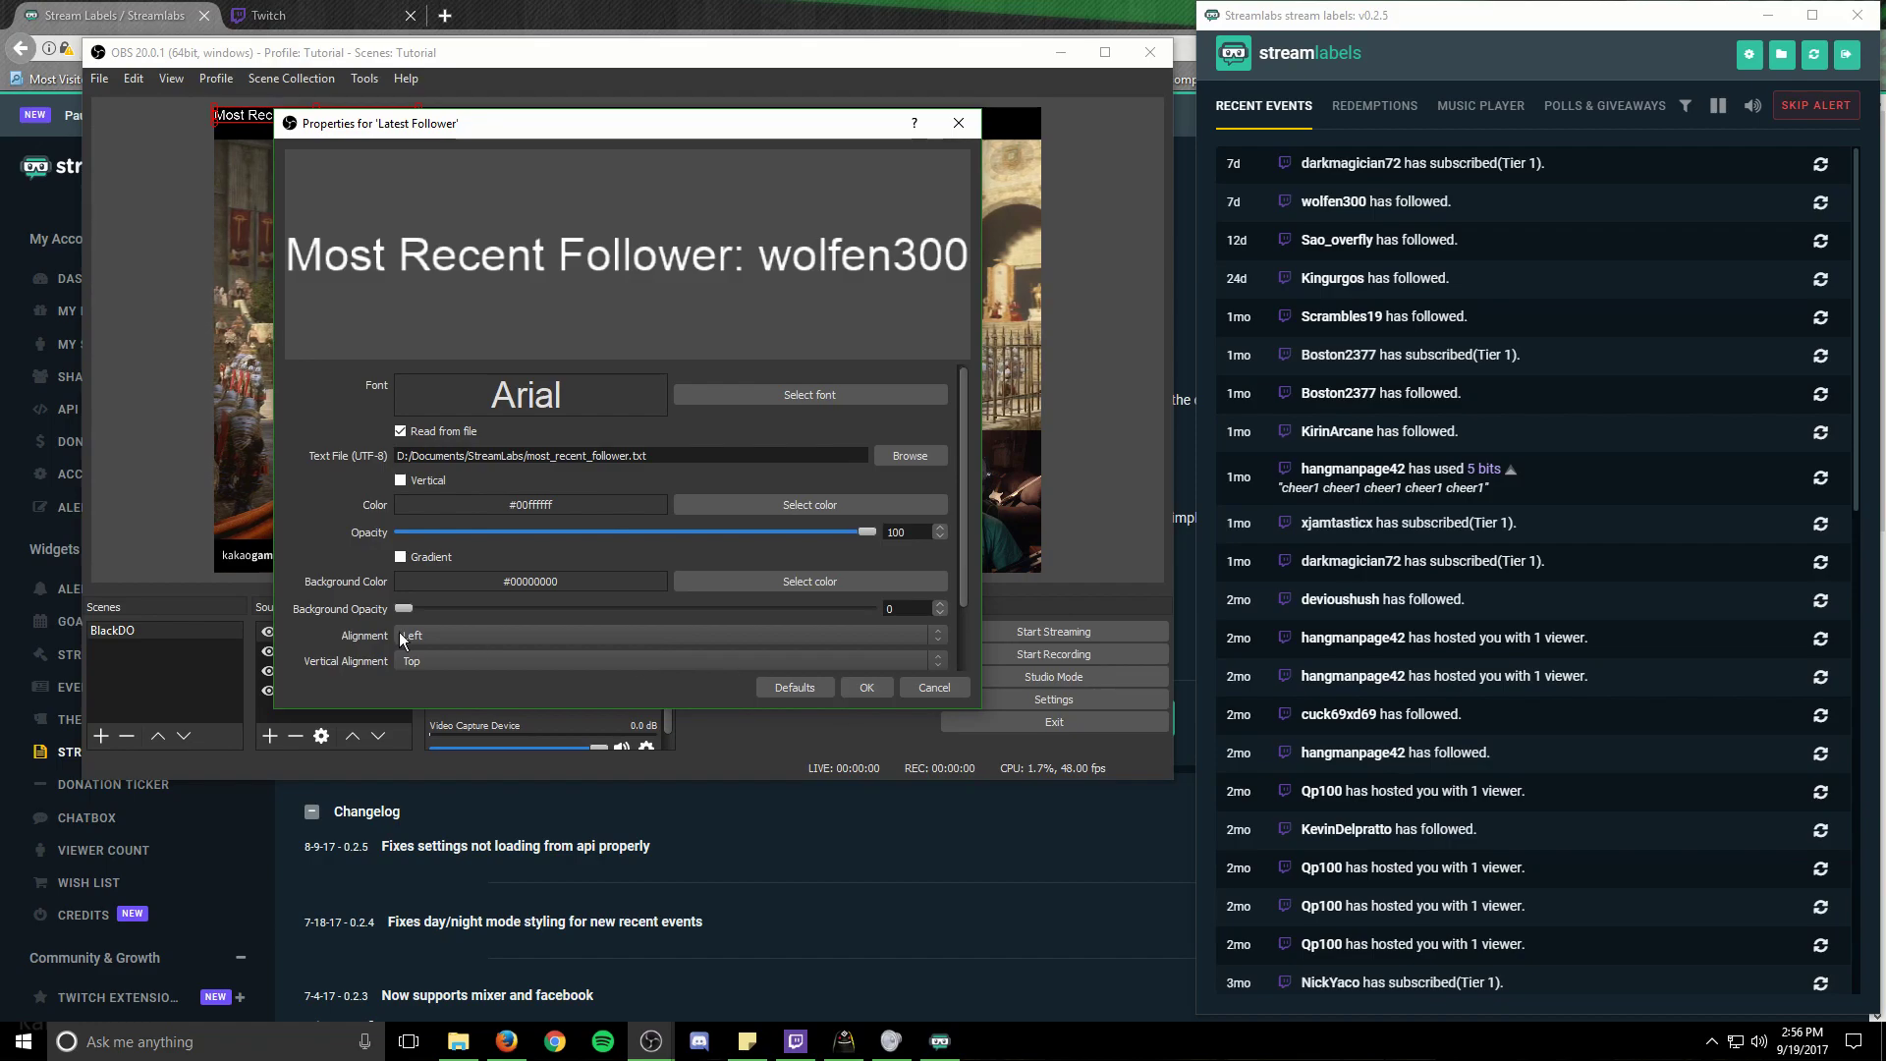
Step: Move the properties dialog clear of the preview and enlarge the follower label to nearly half the canvas width in its upper black bar
{"action": "left_click_drag", "start_coordinate": [423, 135], "coordinate": [1232, 168]}
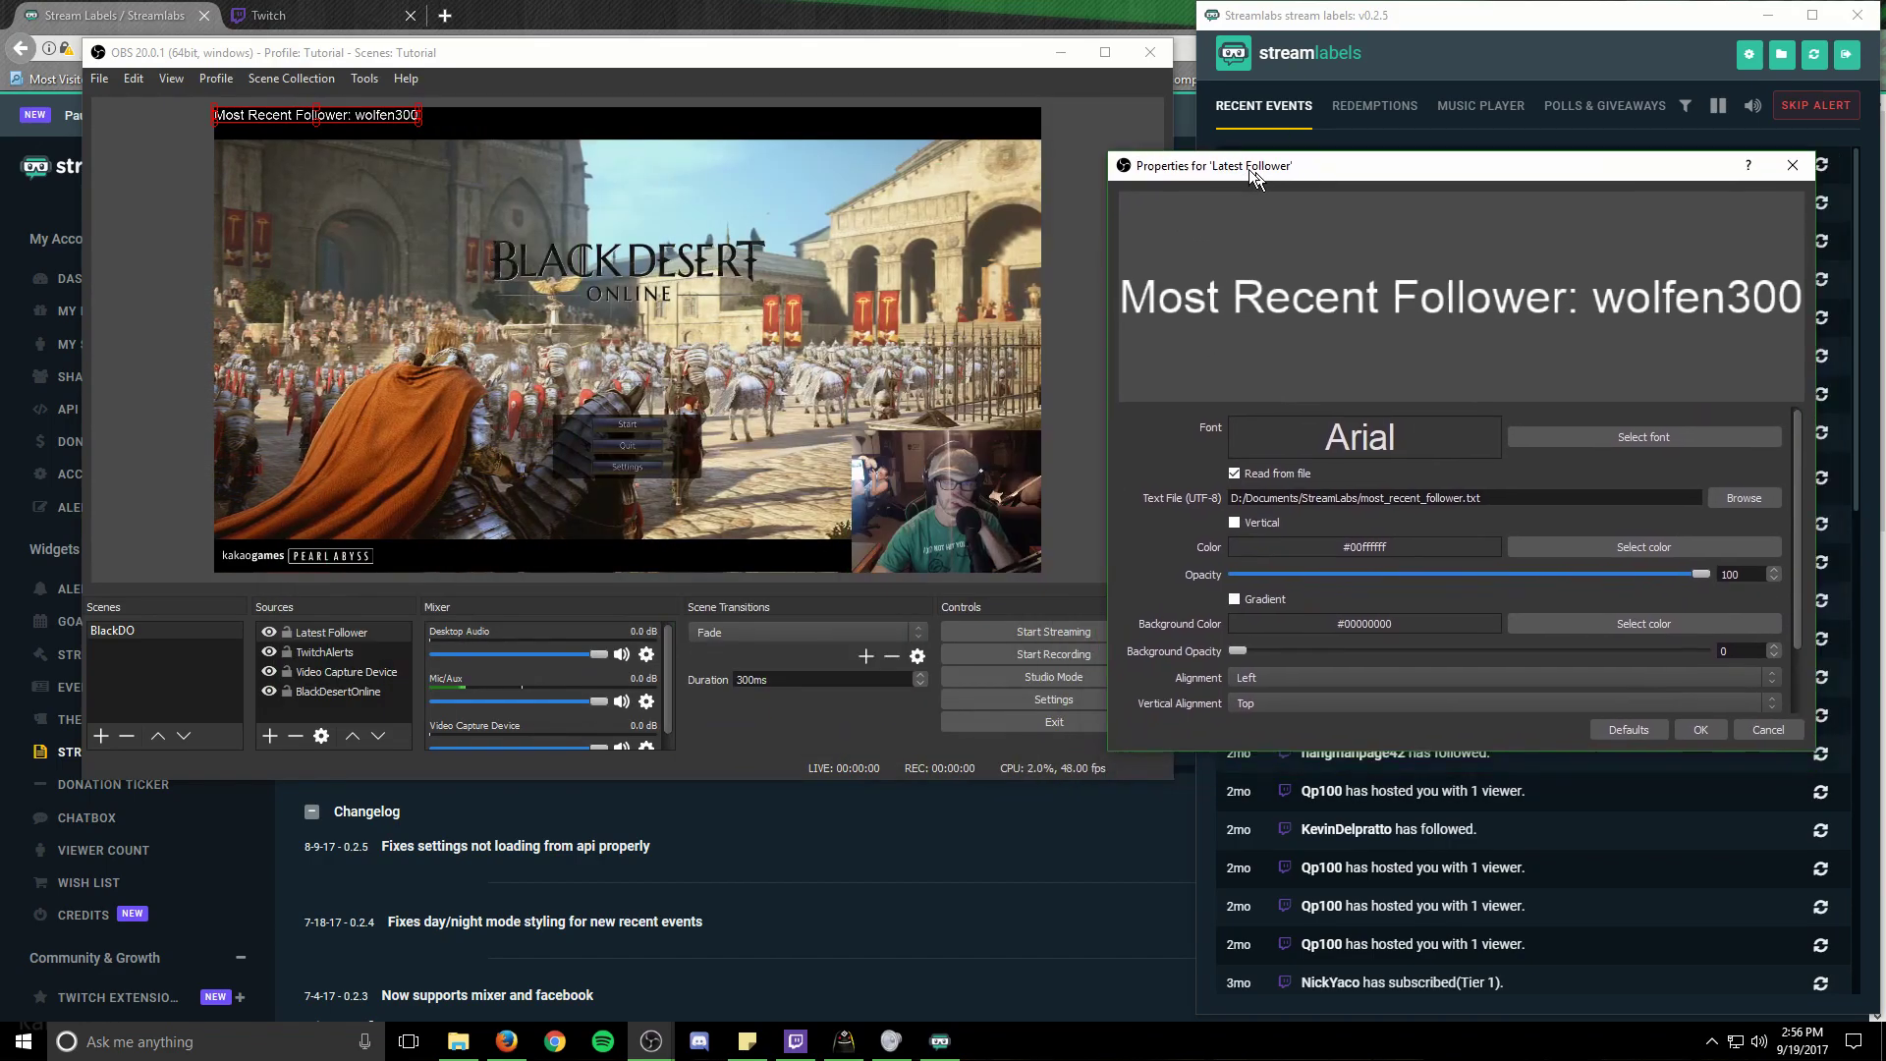
{"action": "mouse_move", "coordinate": [290, 112]}
{"action": "left_mouse_down"}
{"action": "mouse_move", "coordinate": [415, 193]}
{"action": "mouse_move", "coordinate": [385, 244]}
{"action": "mouse_move", "coordinate": [620, 567]}
{"action": "mouse_move", "coordinate": [269, 161]}
{"action": "mouse_move", "coordinate": [292, 121]}
{"action": "left_mouse_up"}
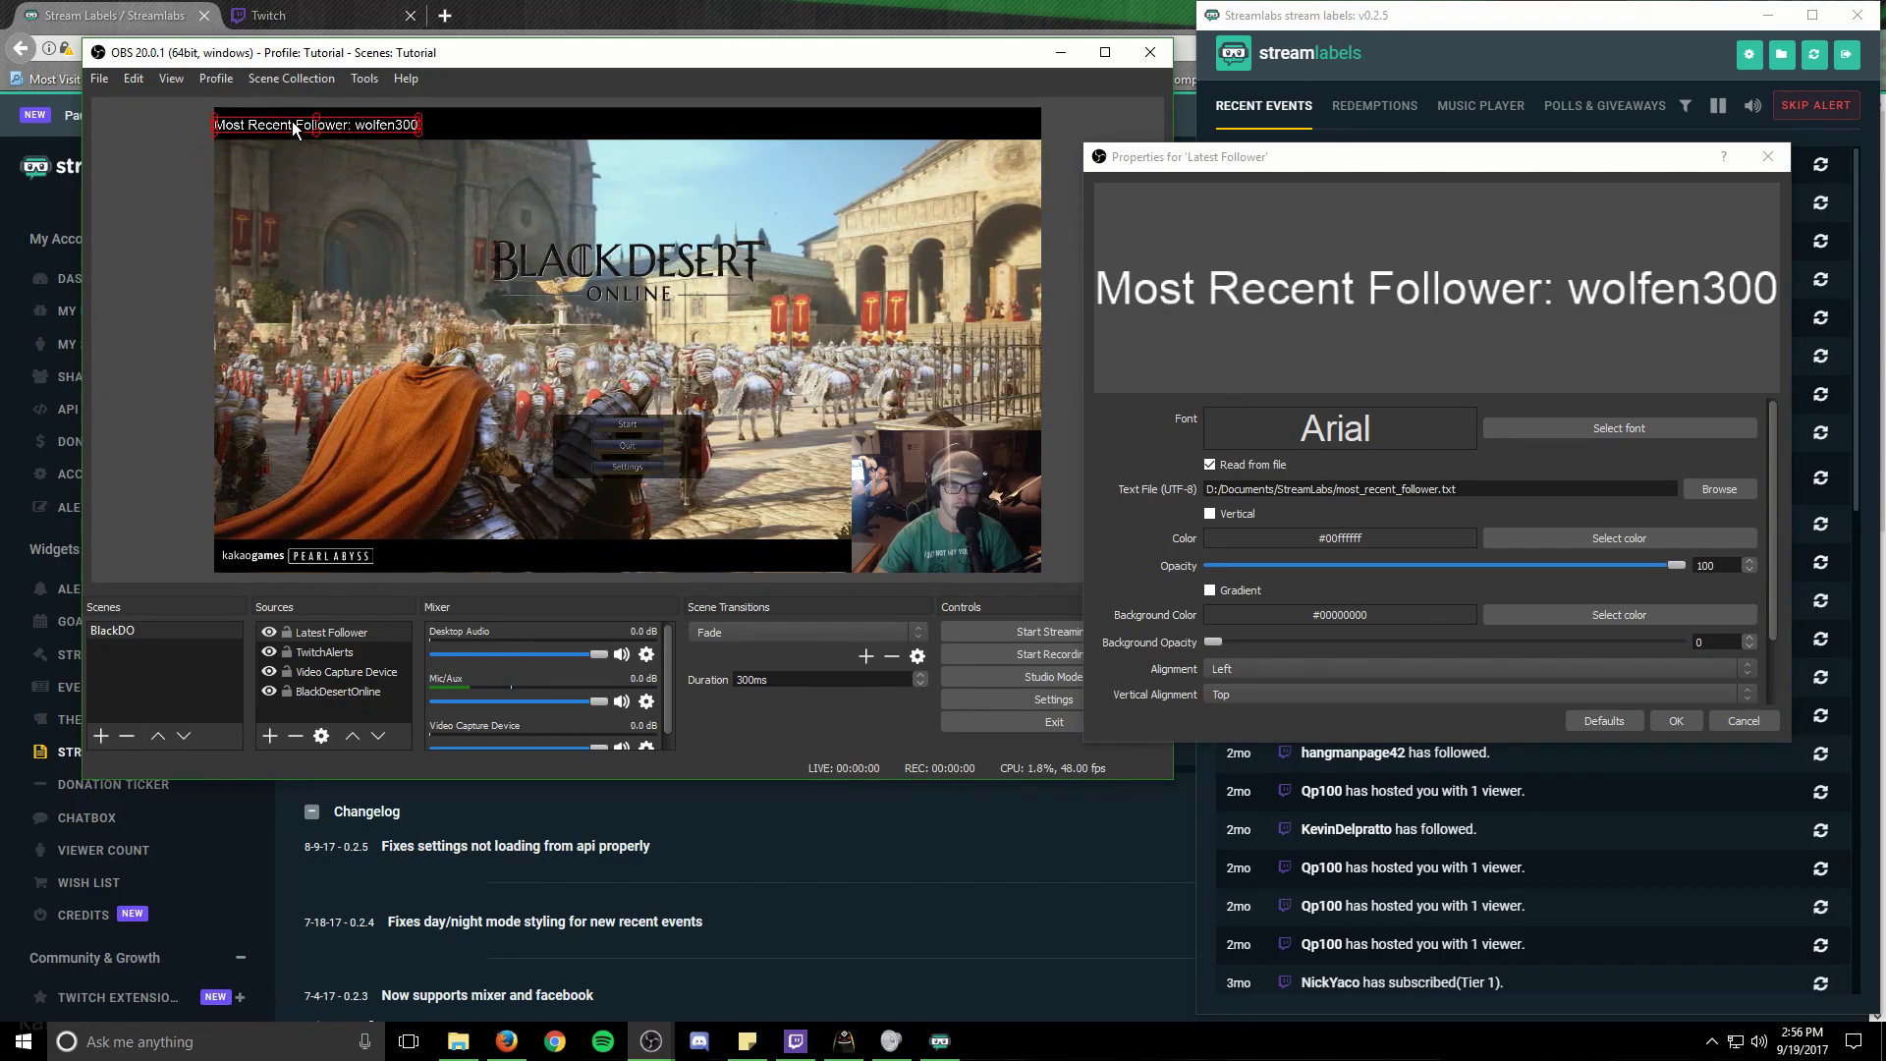
{"action": "left_click_drag", "start_coordinate": [422, 120], "coordinate": [589, 136]}
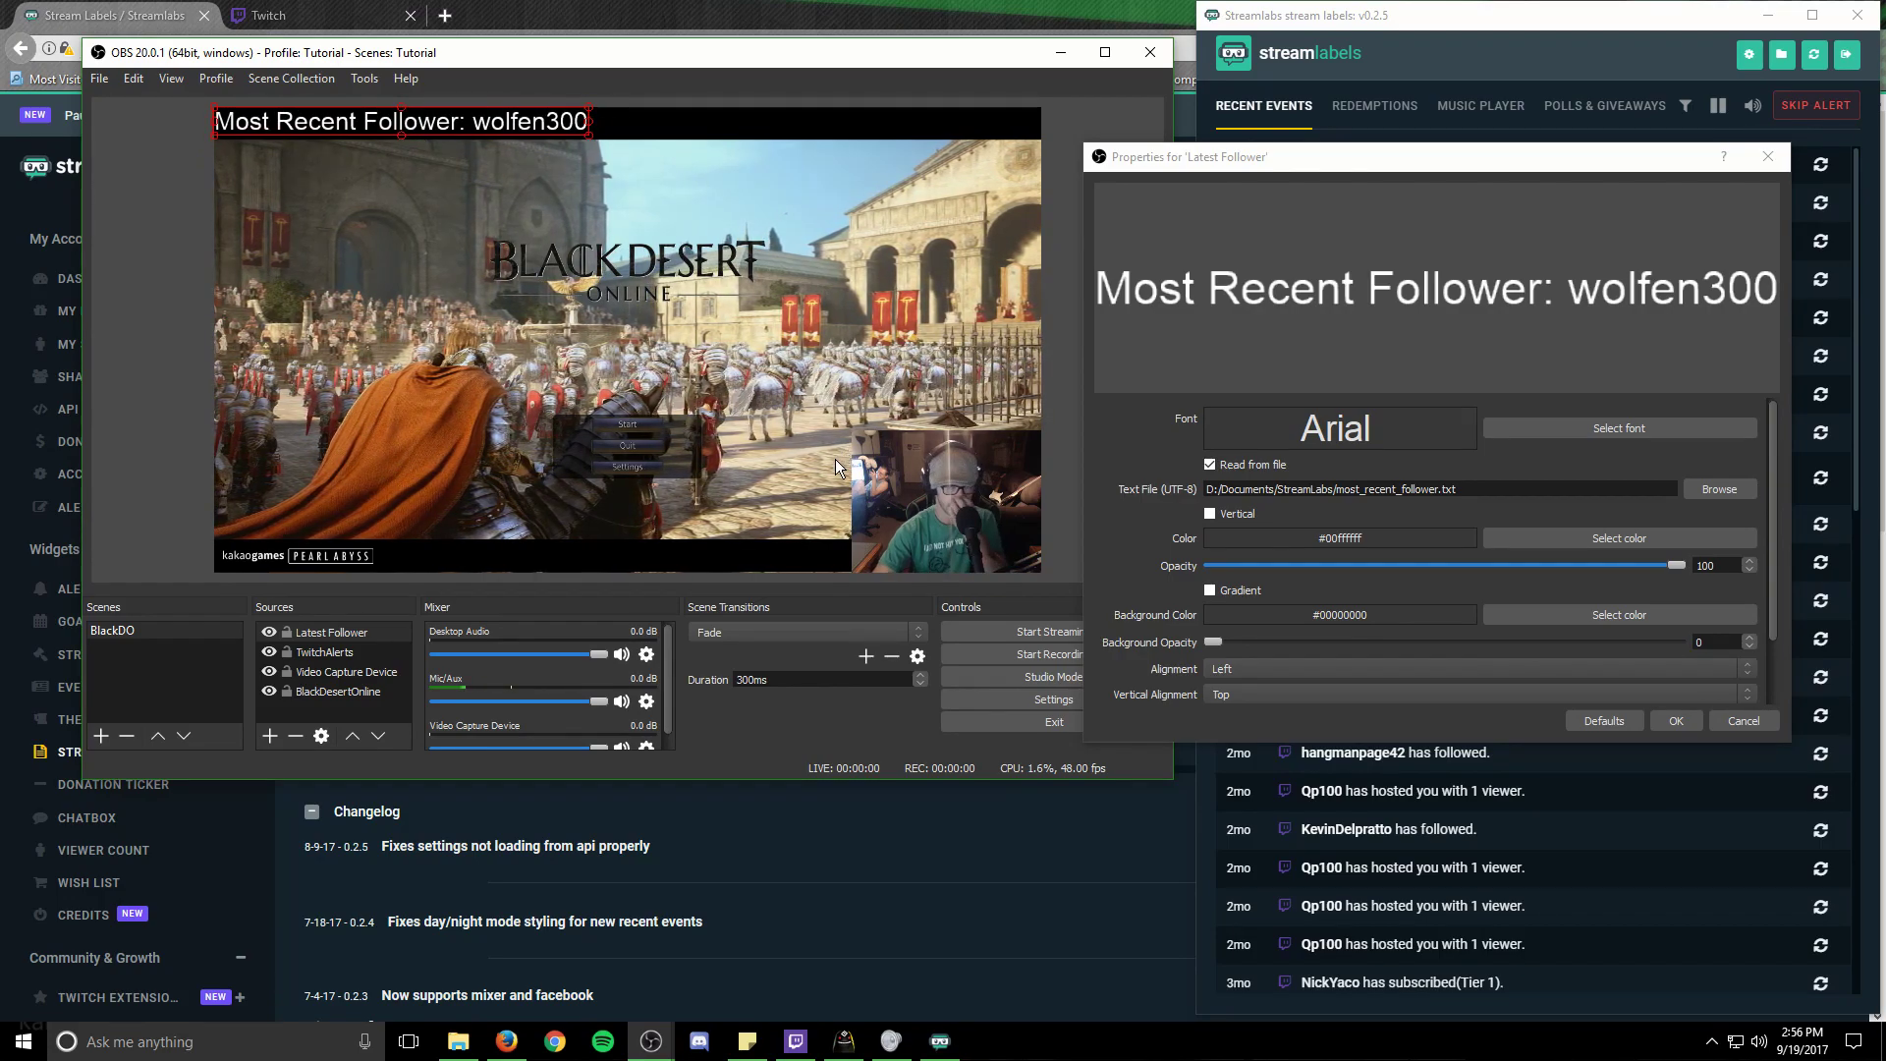
Step: Change the Latest Follower text font to Georgia
{"action": "left_click", "coordinate": [1552, 428]}
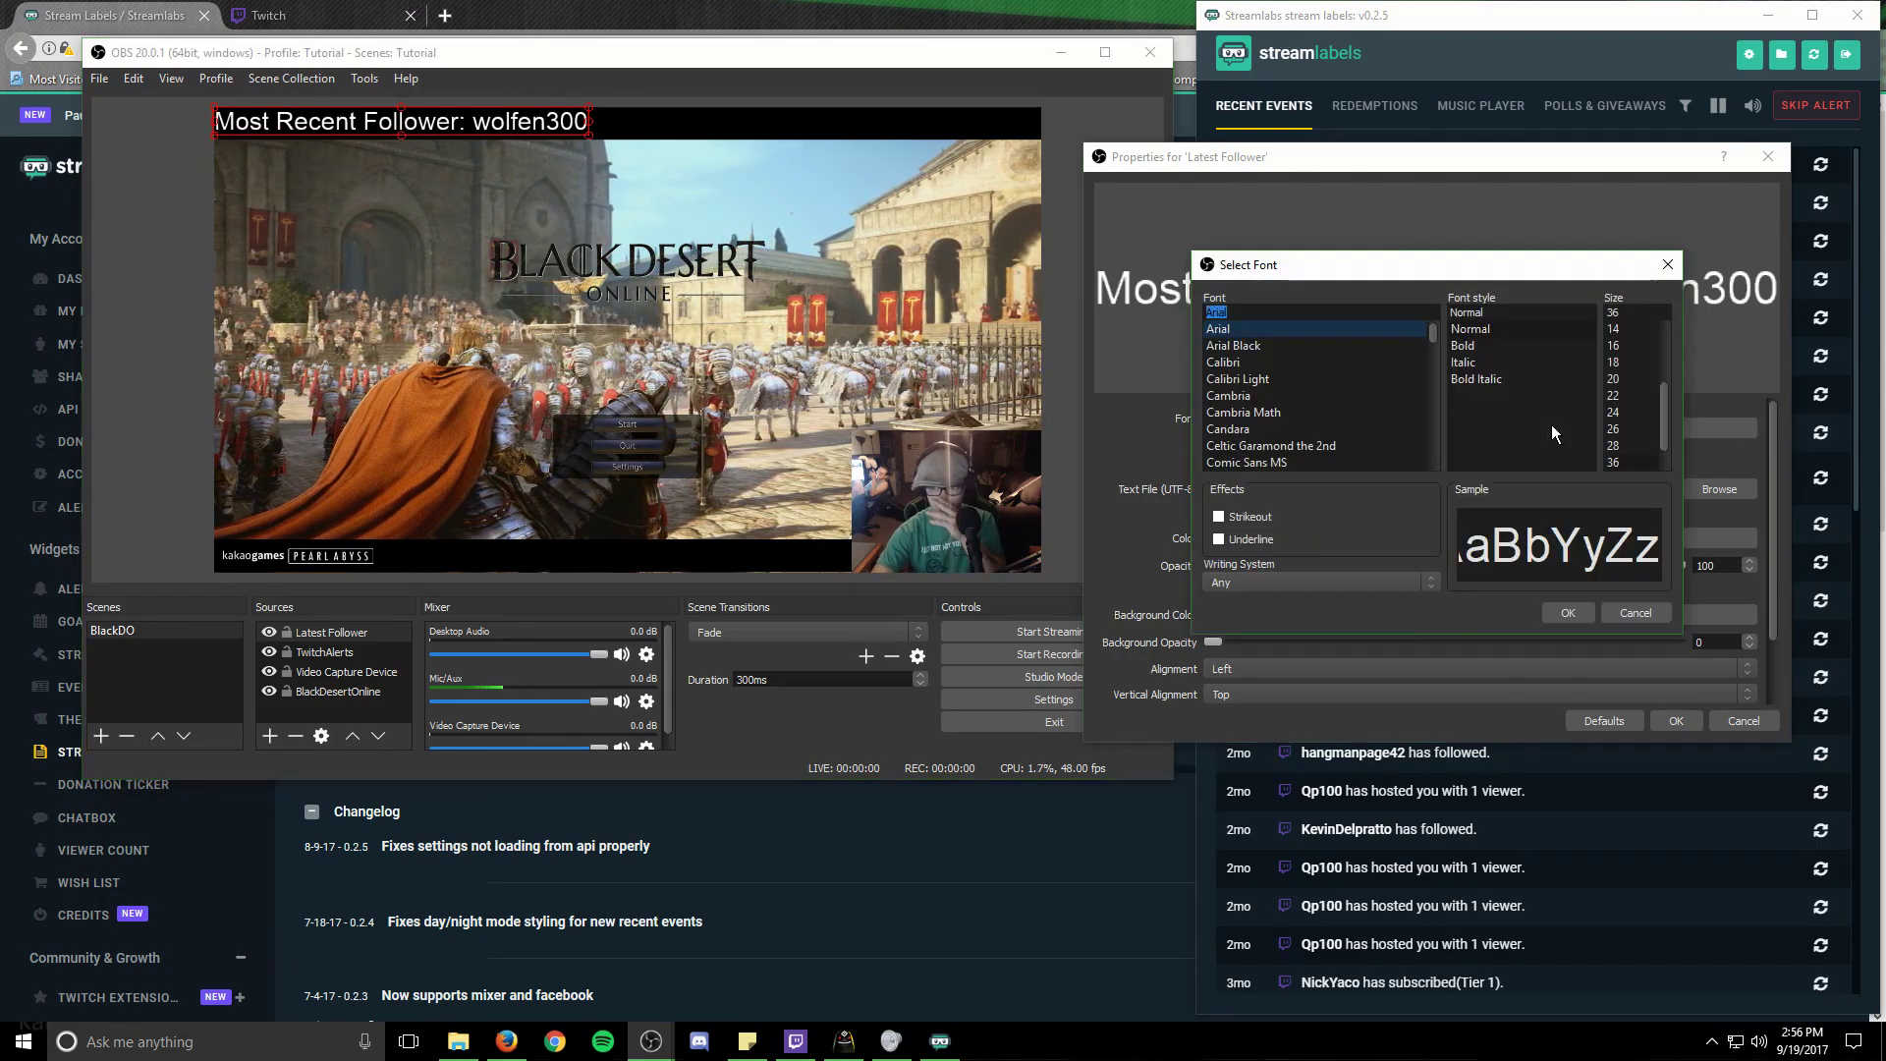
{"action": "scroll", "coordinate": [1322, 404], "scroll_direction": "down", "scroll_amount": 4}
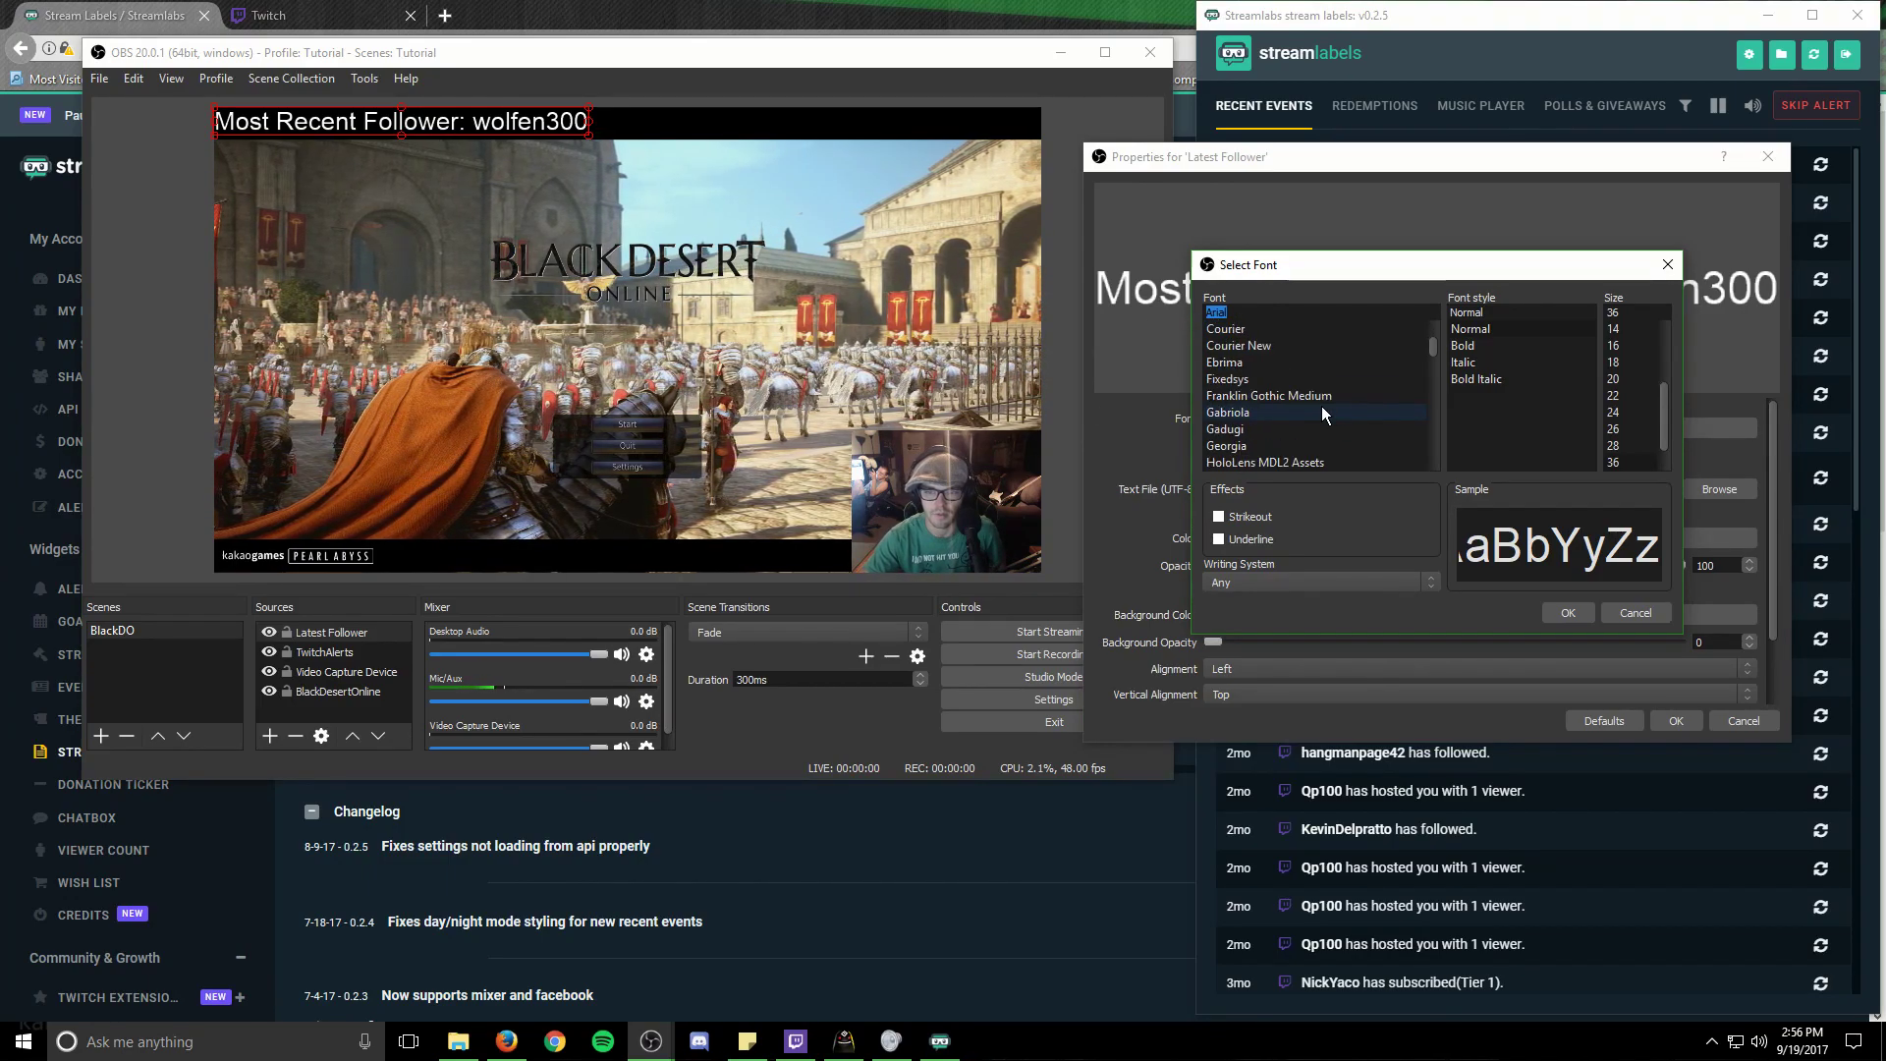
{"action": "left_click", "coordinate": [1224, 429]}
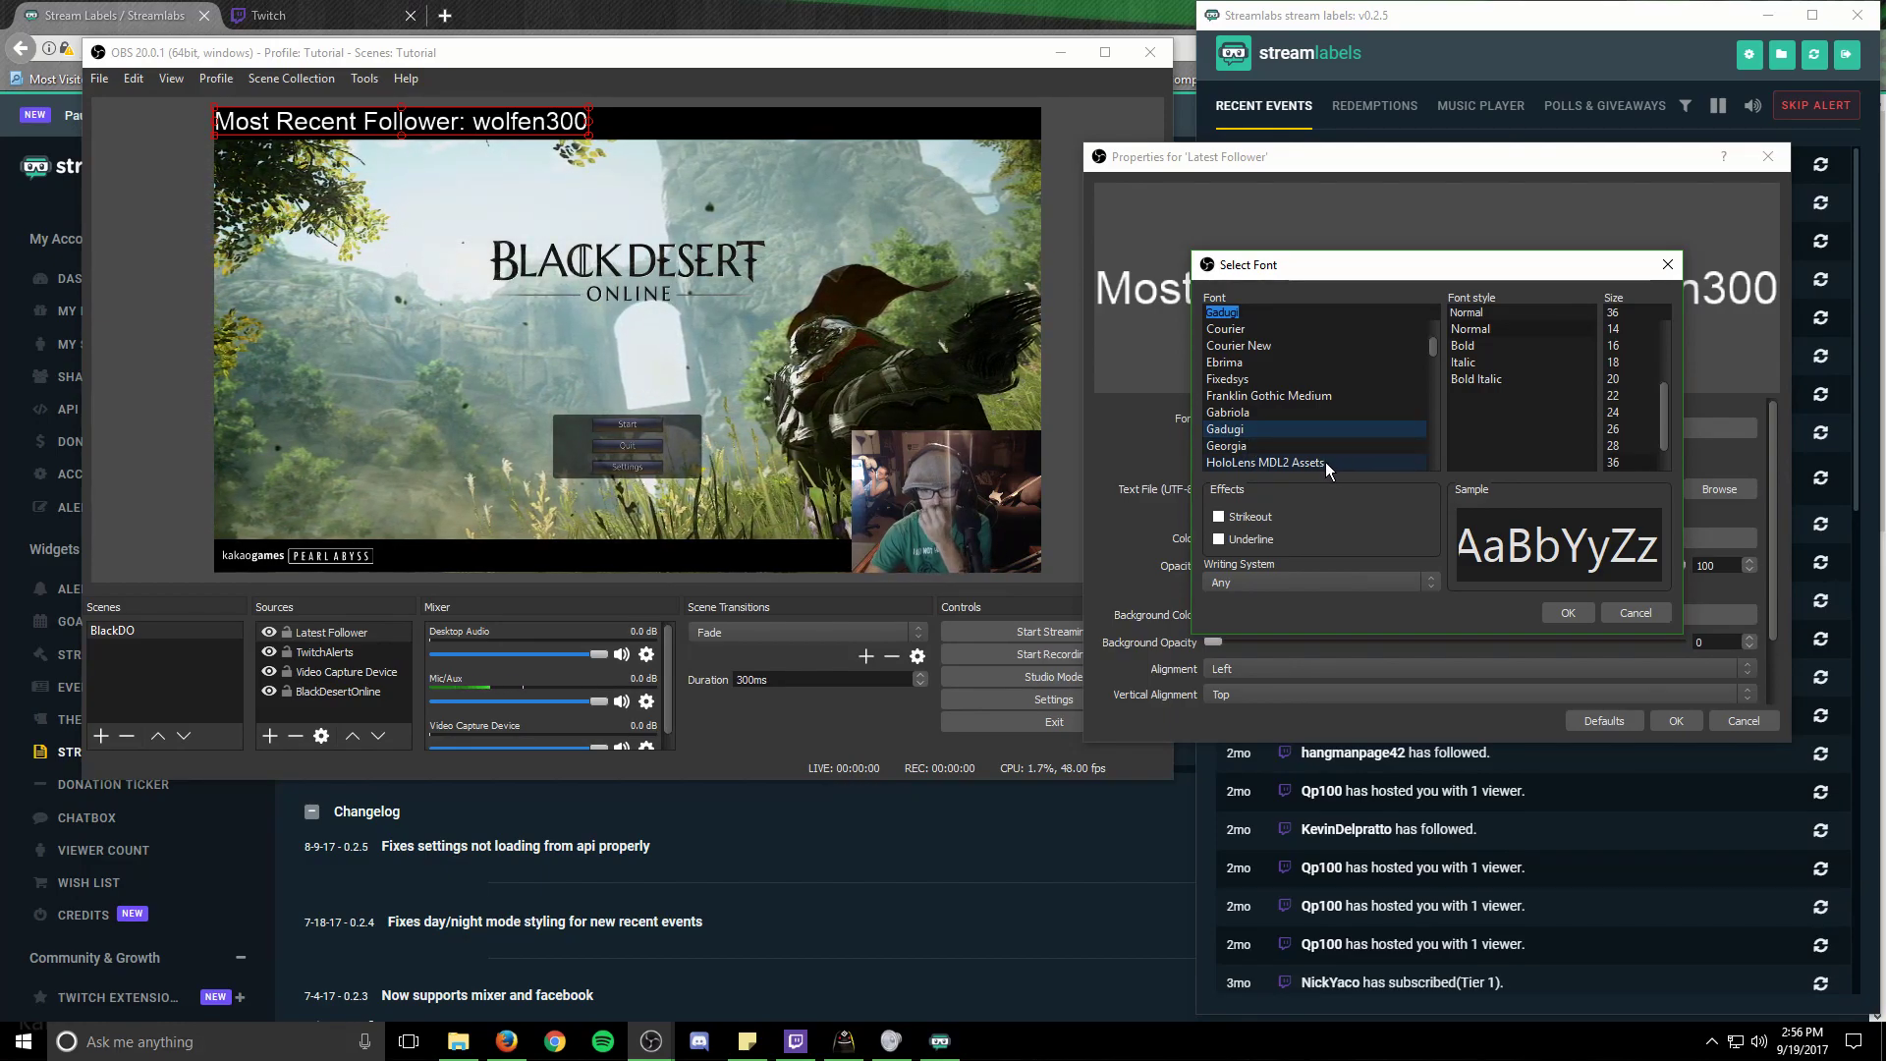
{"action": "left_click", "coordinate": [1267, 447]}
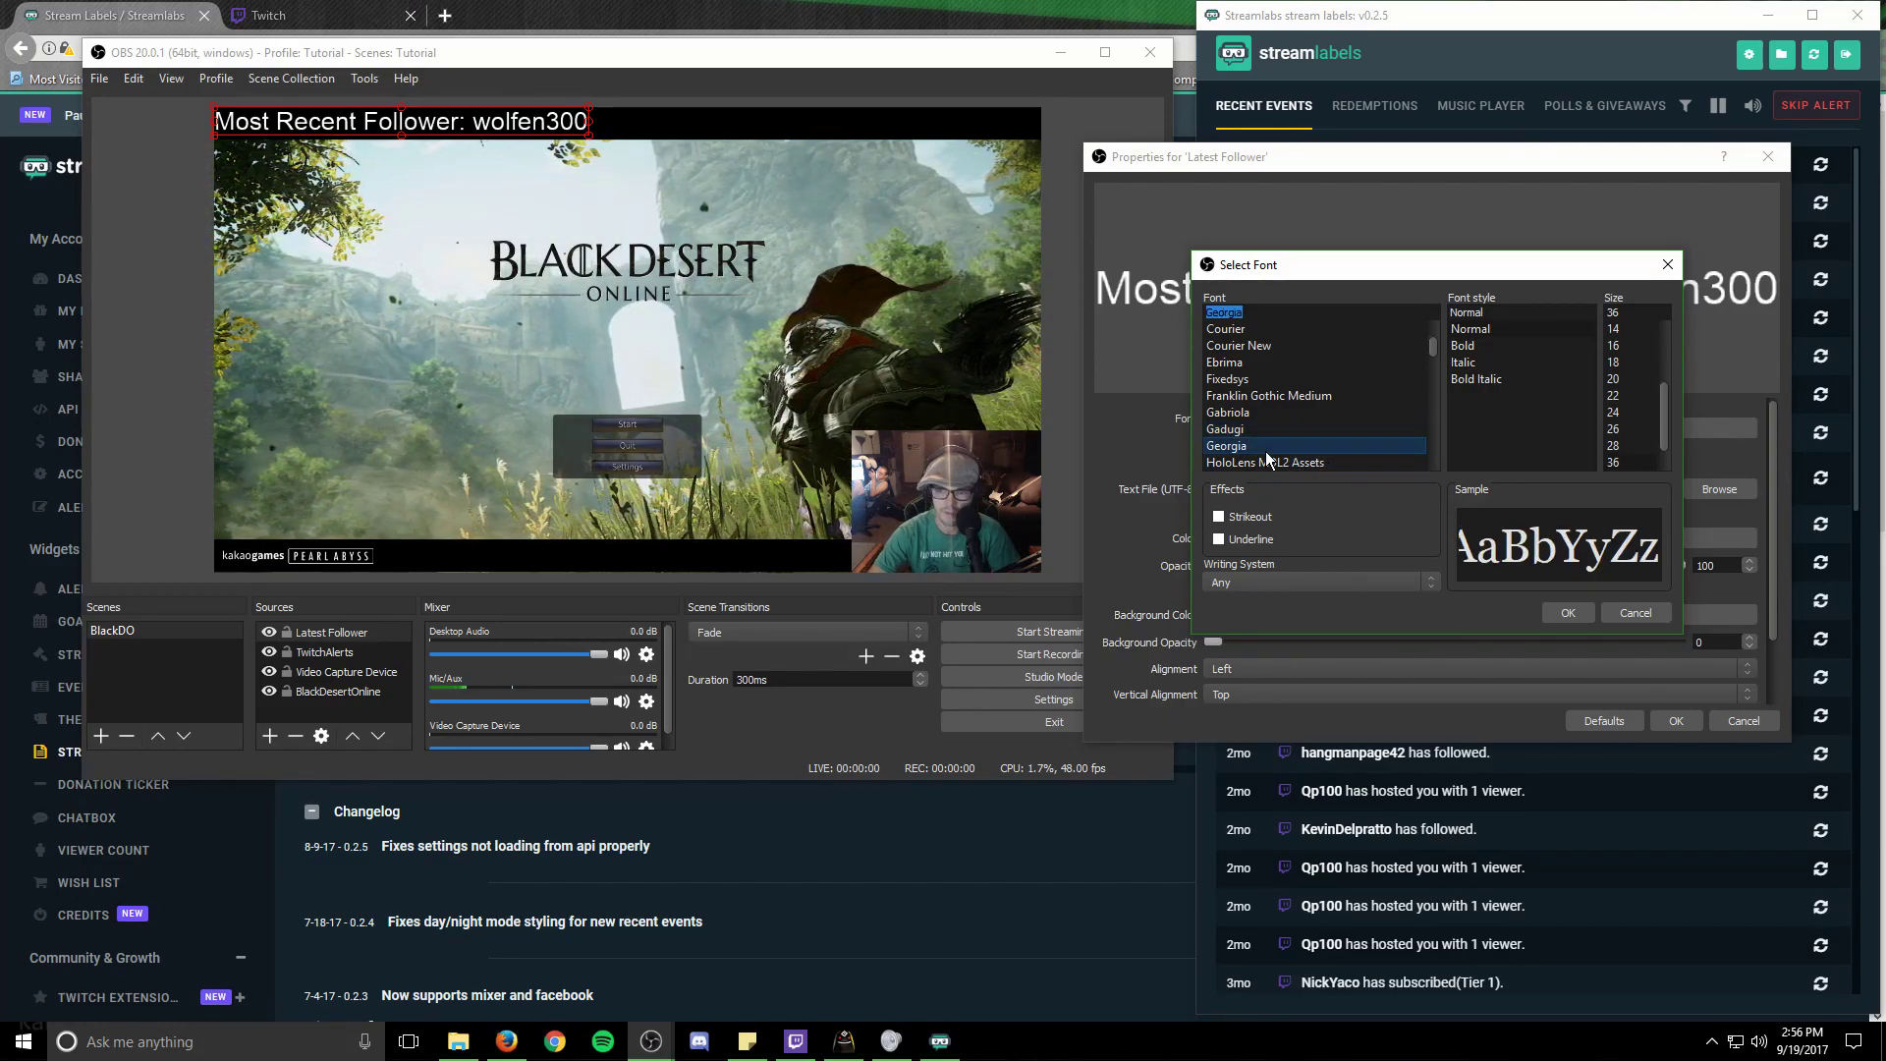
{"action": "left_click", "coordinate": [1562, 613]}
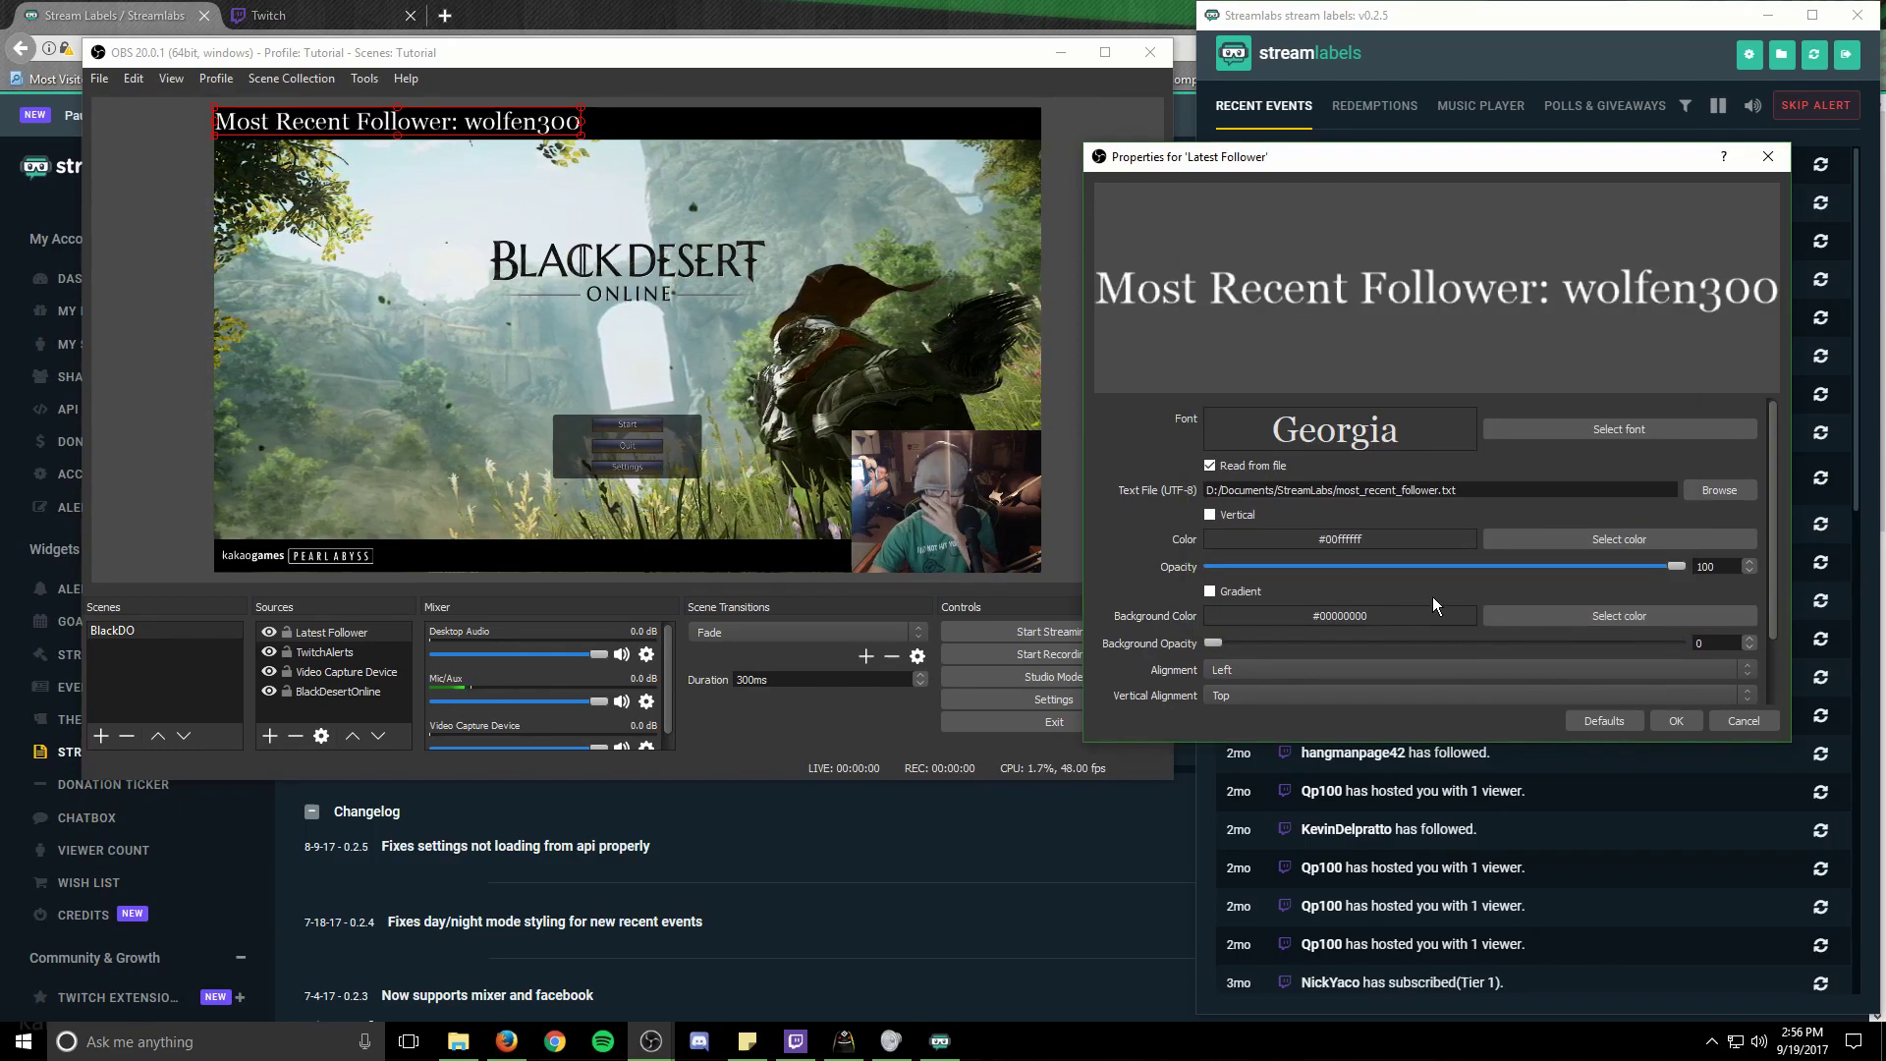
Step: Set the Latest Follower text color to dark green #005500, enable a gradient with color #00aa7f, and accept the source properties
{"action": "left_click", "coordinate": [1538, 534]}
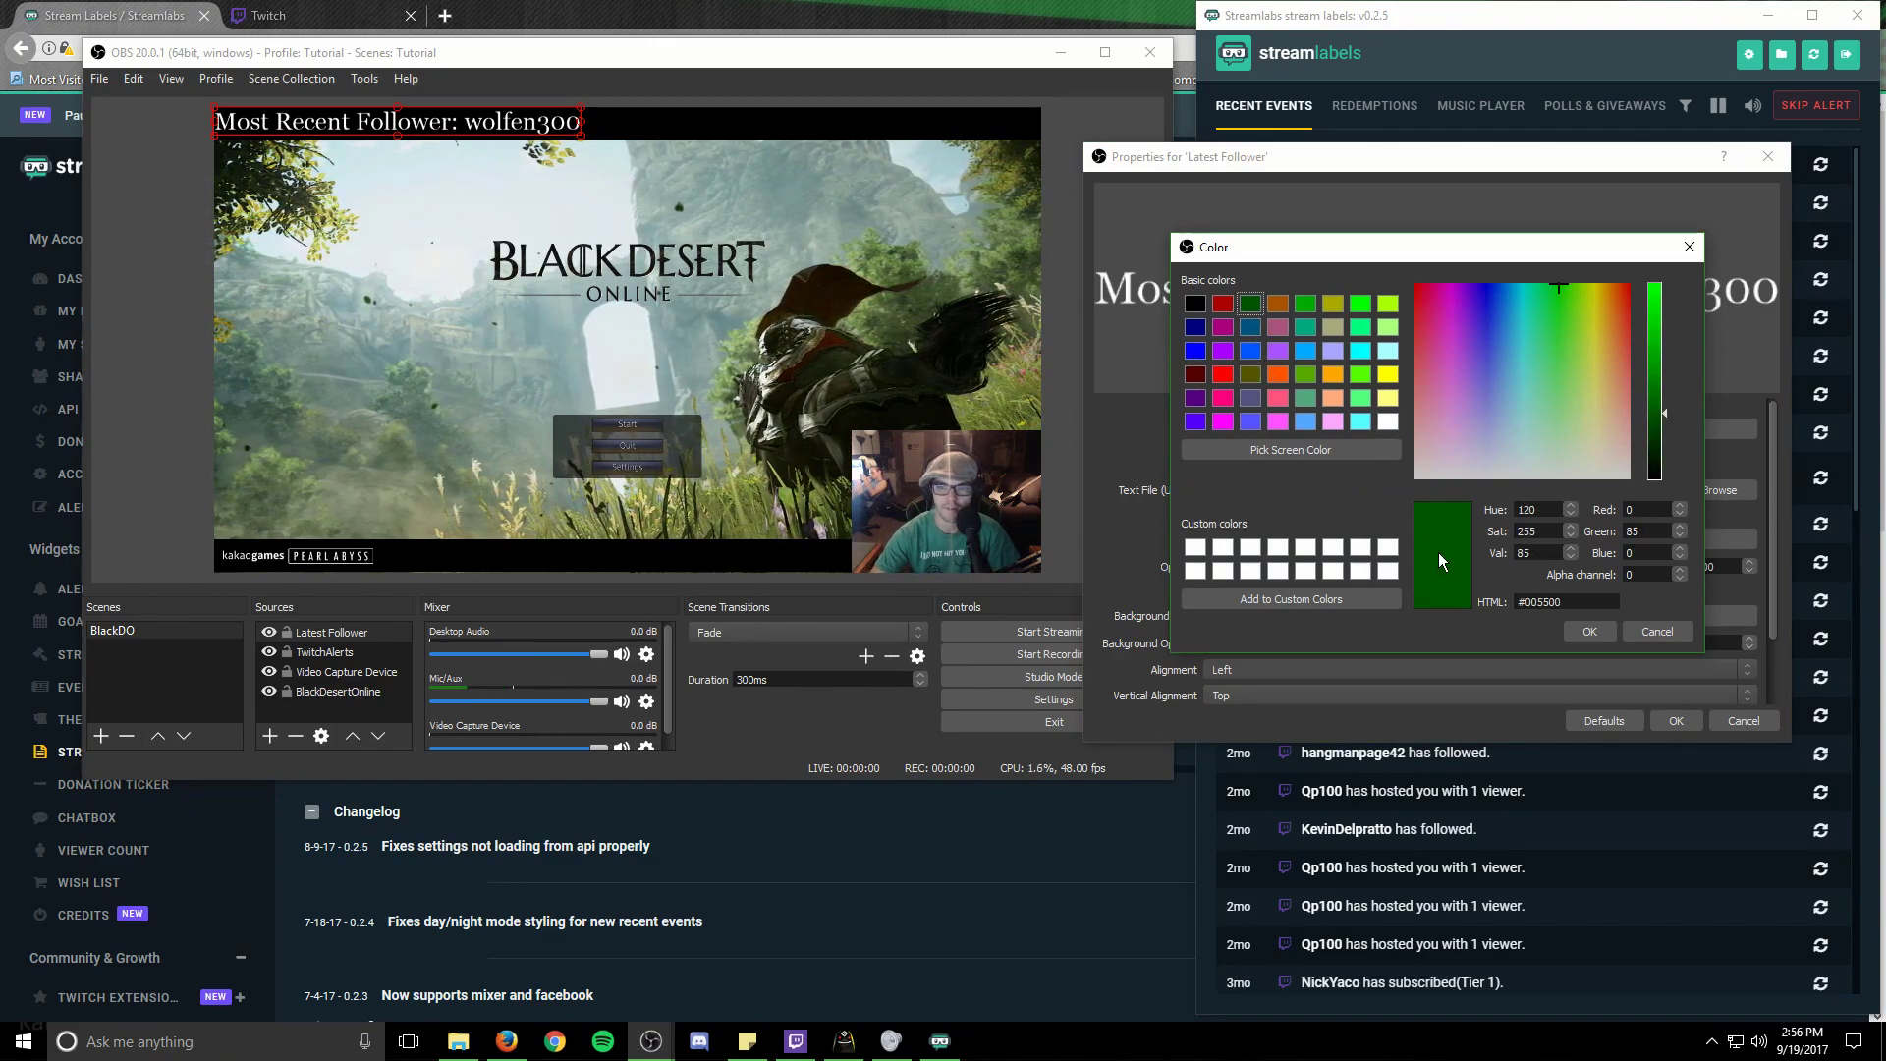
{"action": "left_click", "coordinate": [1591, 634]}
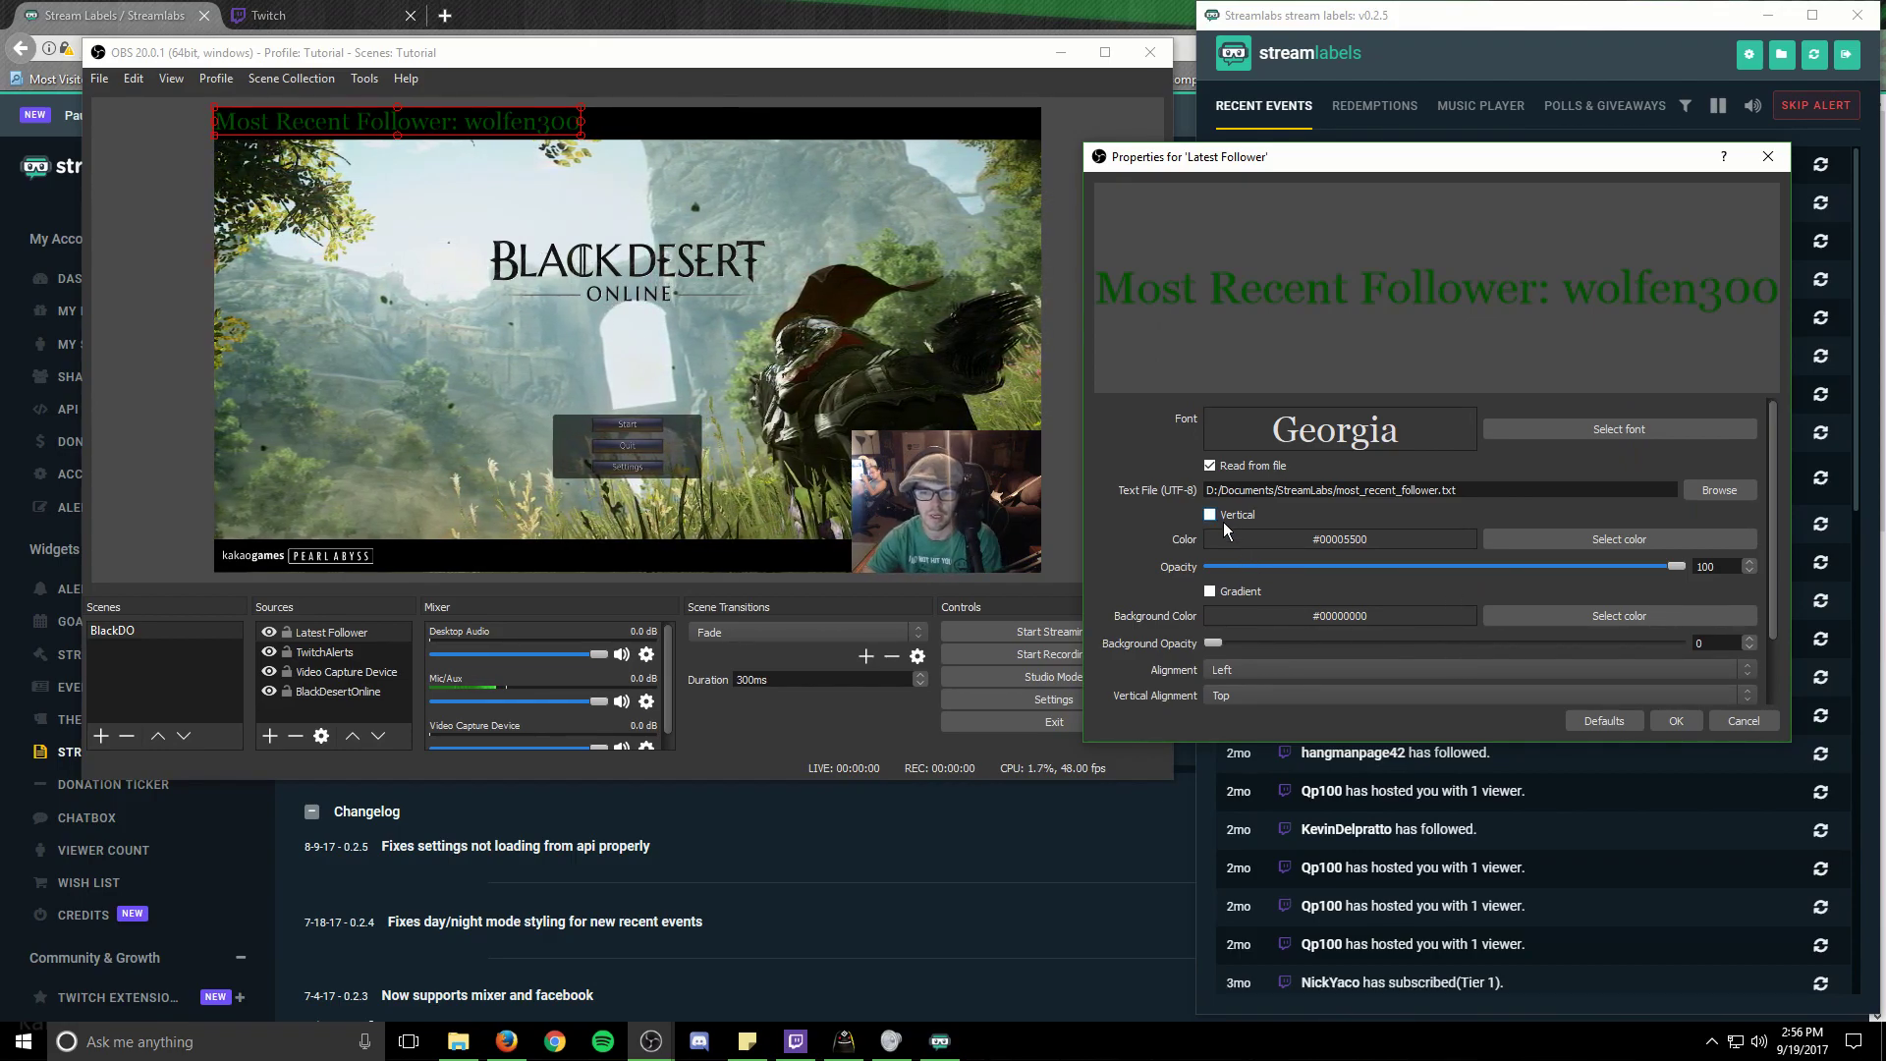
{"action": "left_click", "coordinate": [1210, 592]}
{"action": "left_click", "coordinate": [1493, 615]}
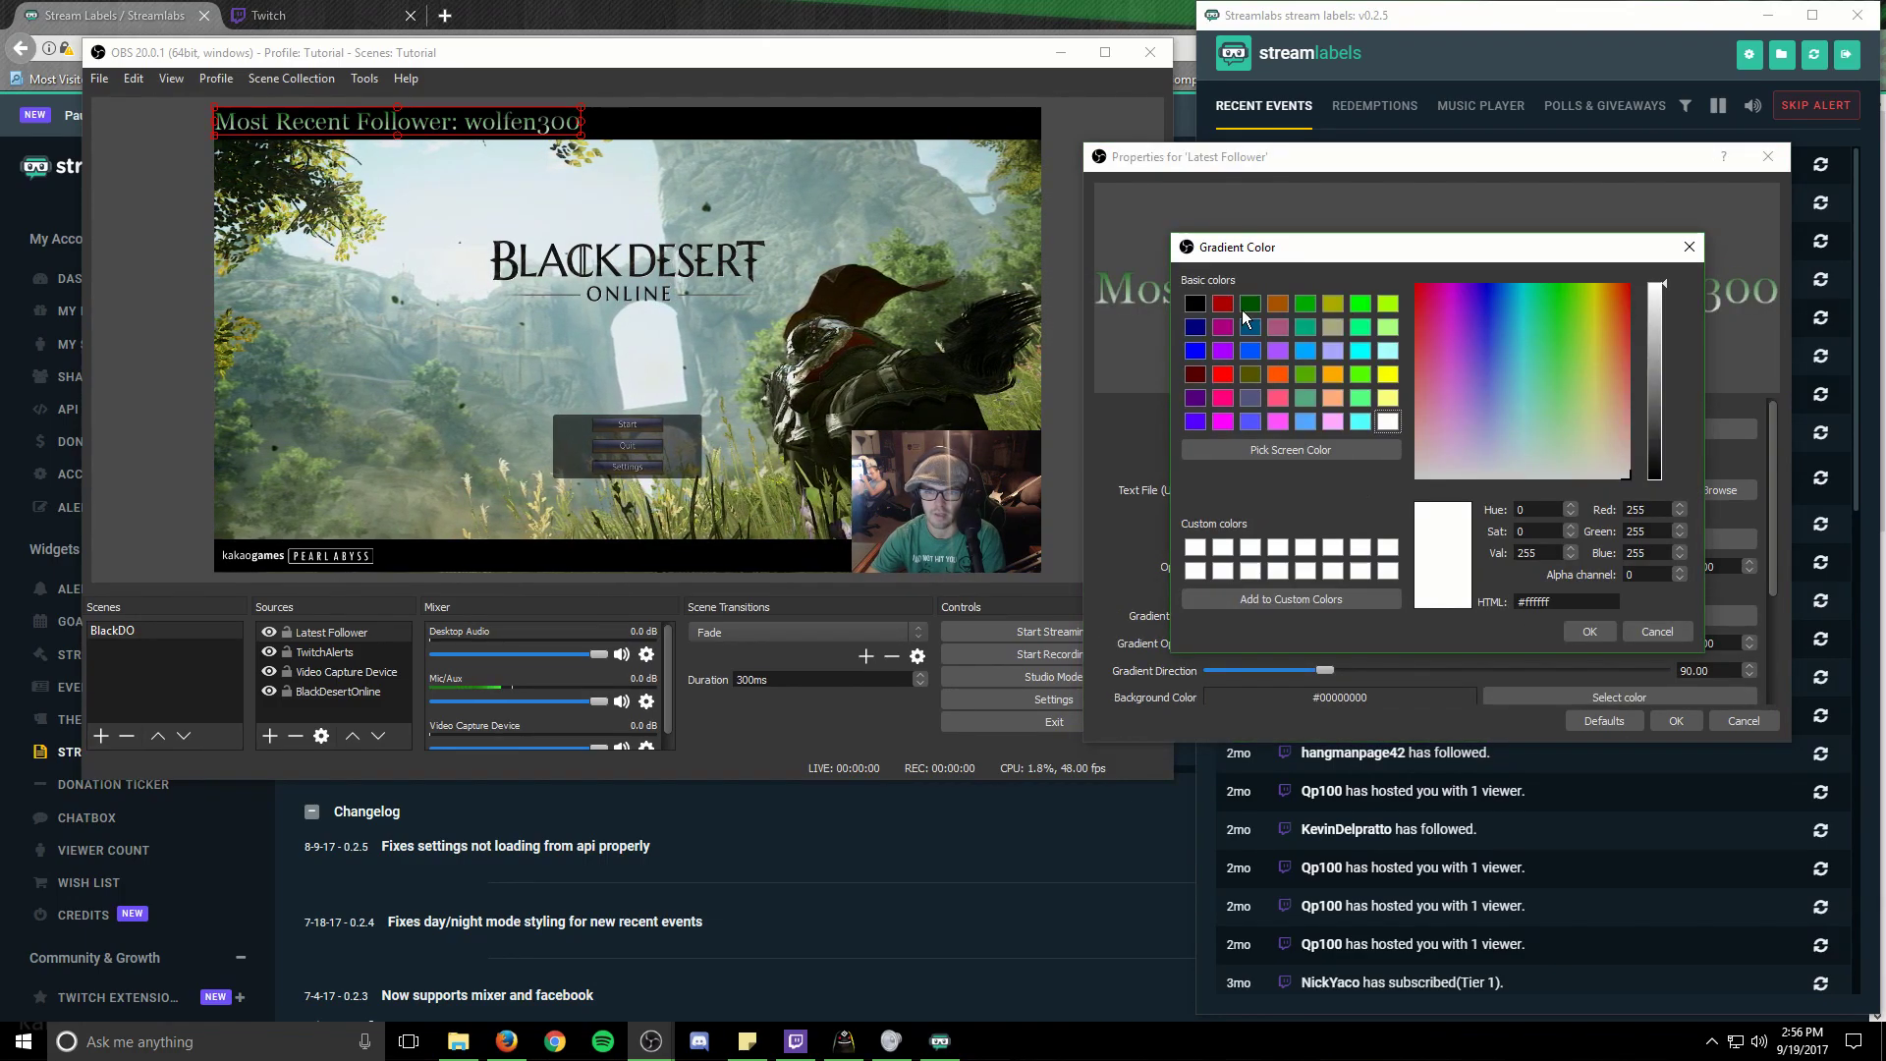
{"action": "left_click", "coordinate": [1309, 326]}
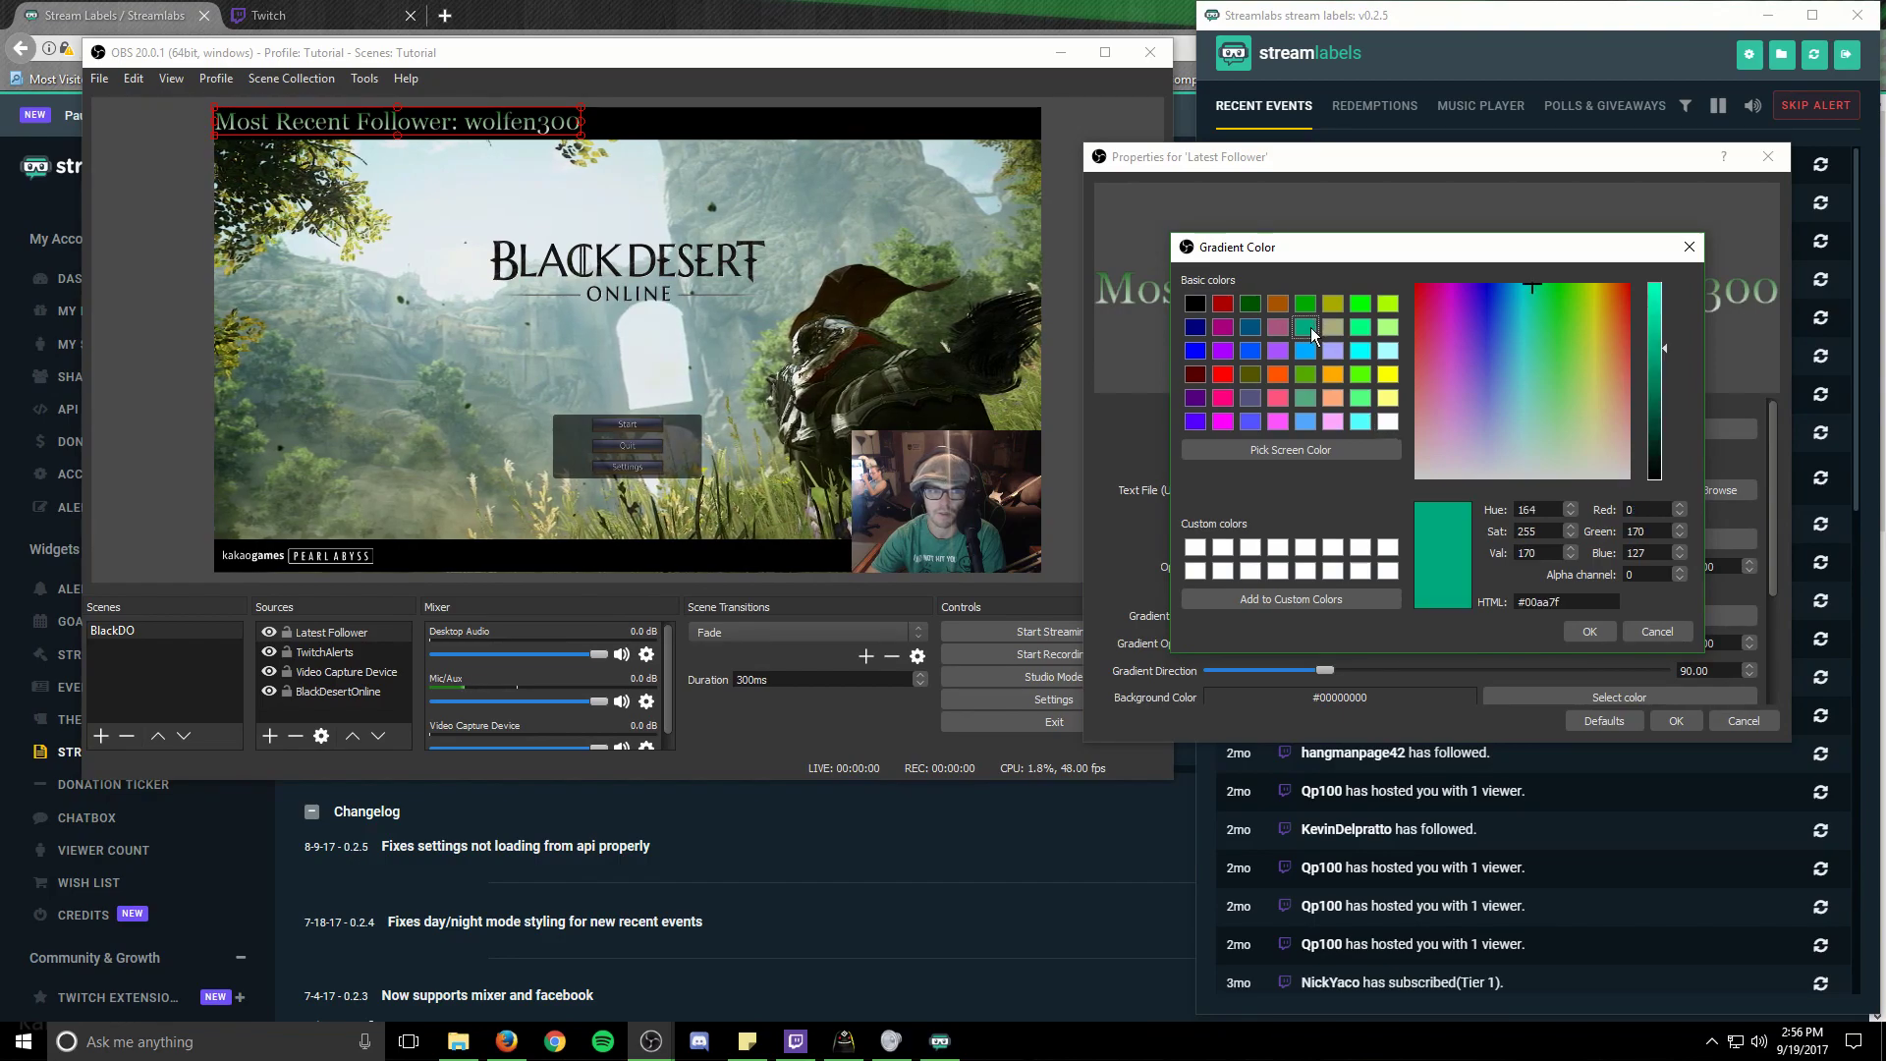
{"action": "left_click", "coordinate": [1591, 634]}
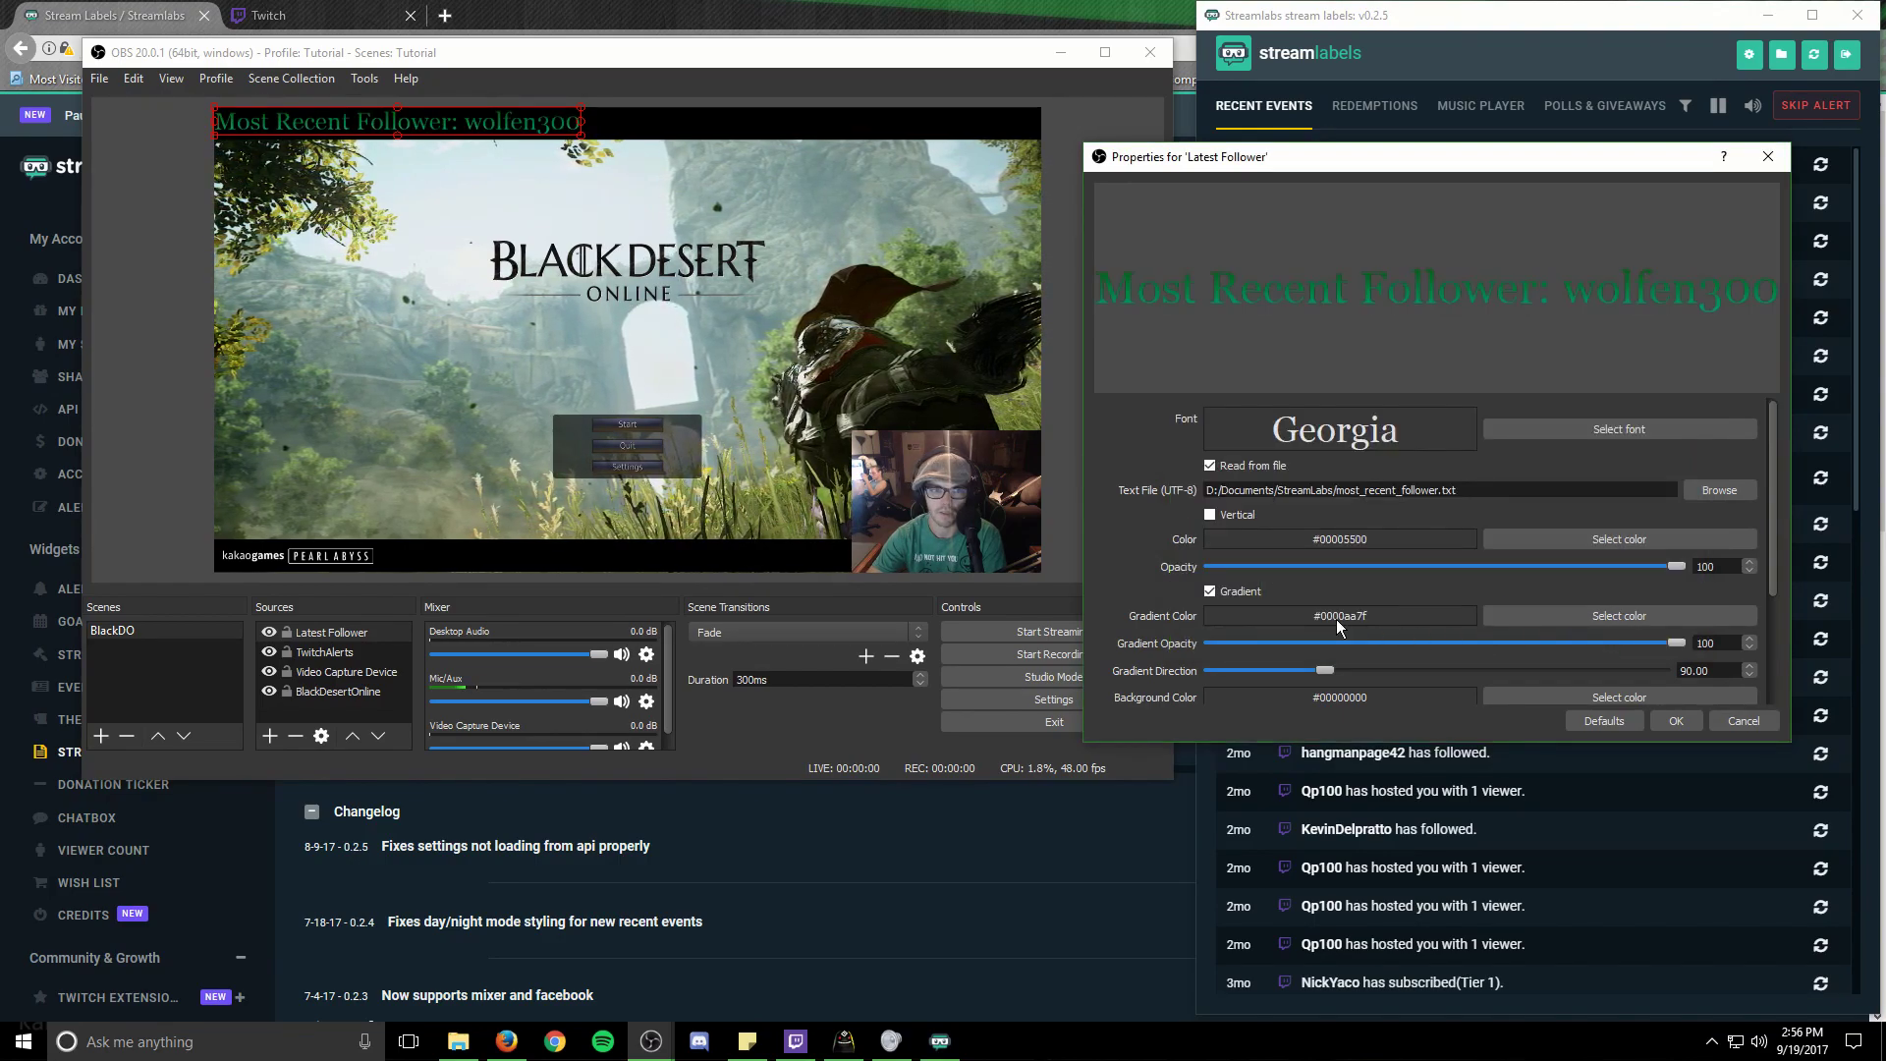
{"action": "left_click", "coordinate": [1676, 723]}
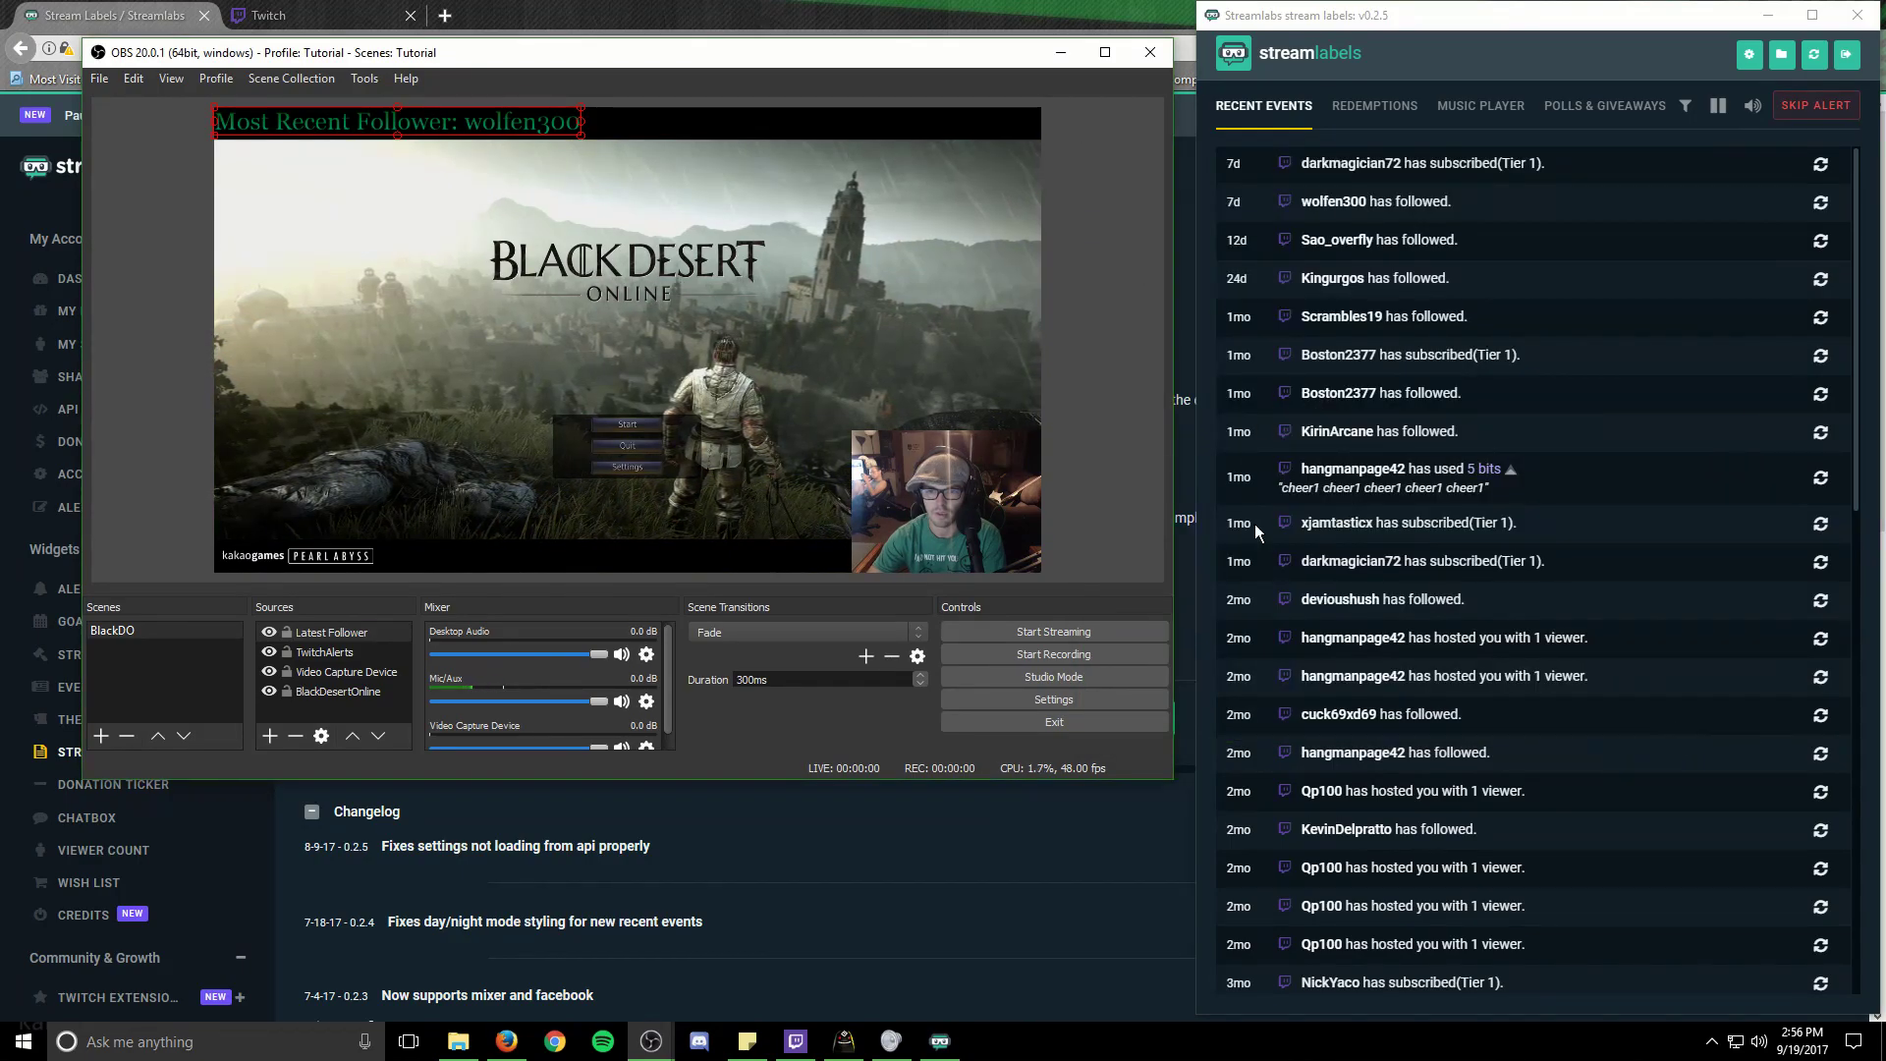
Step: Reopen the Latest Follower text properties, enable an outline, set its color to black #000000, and accept the changes
{"action": "right_click", "coordinate": [349, 633]}
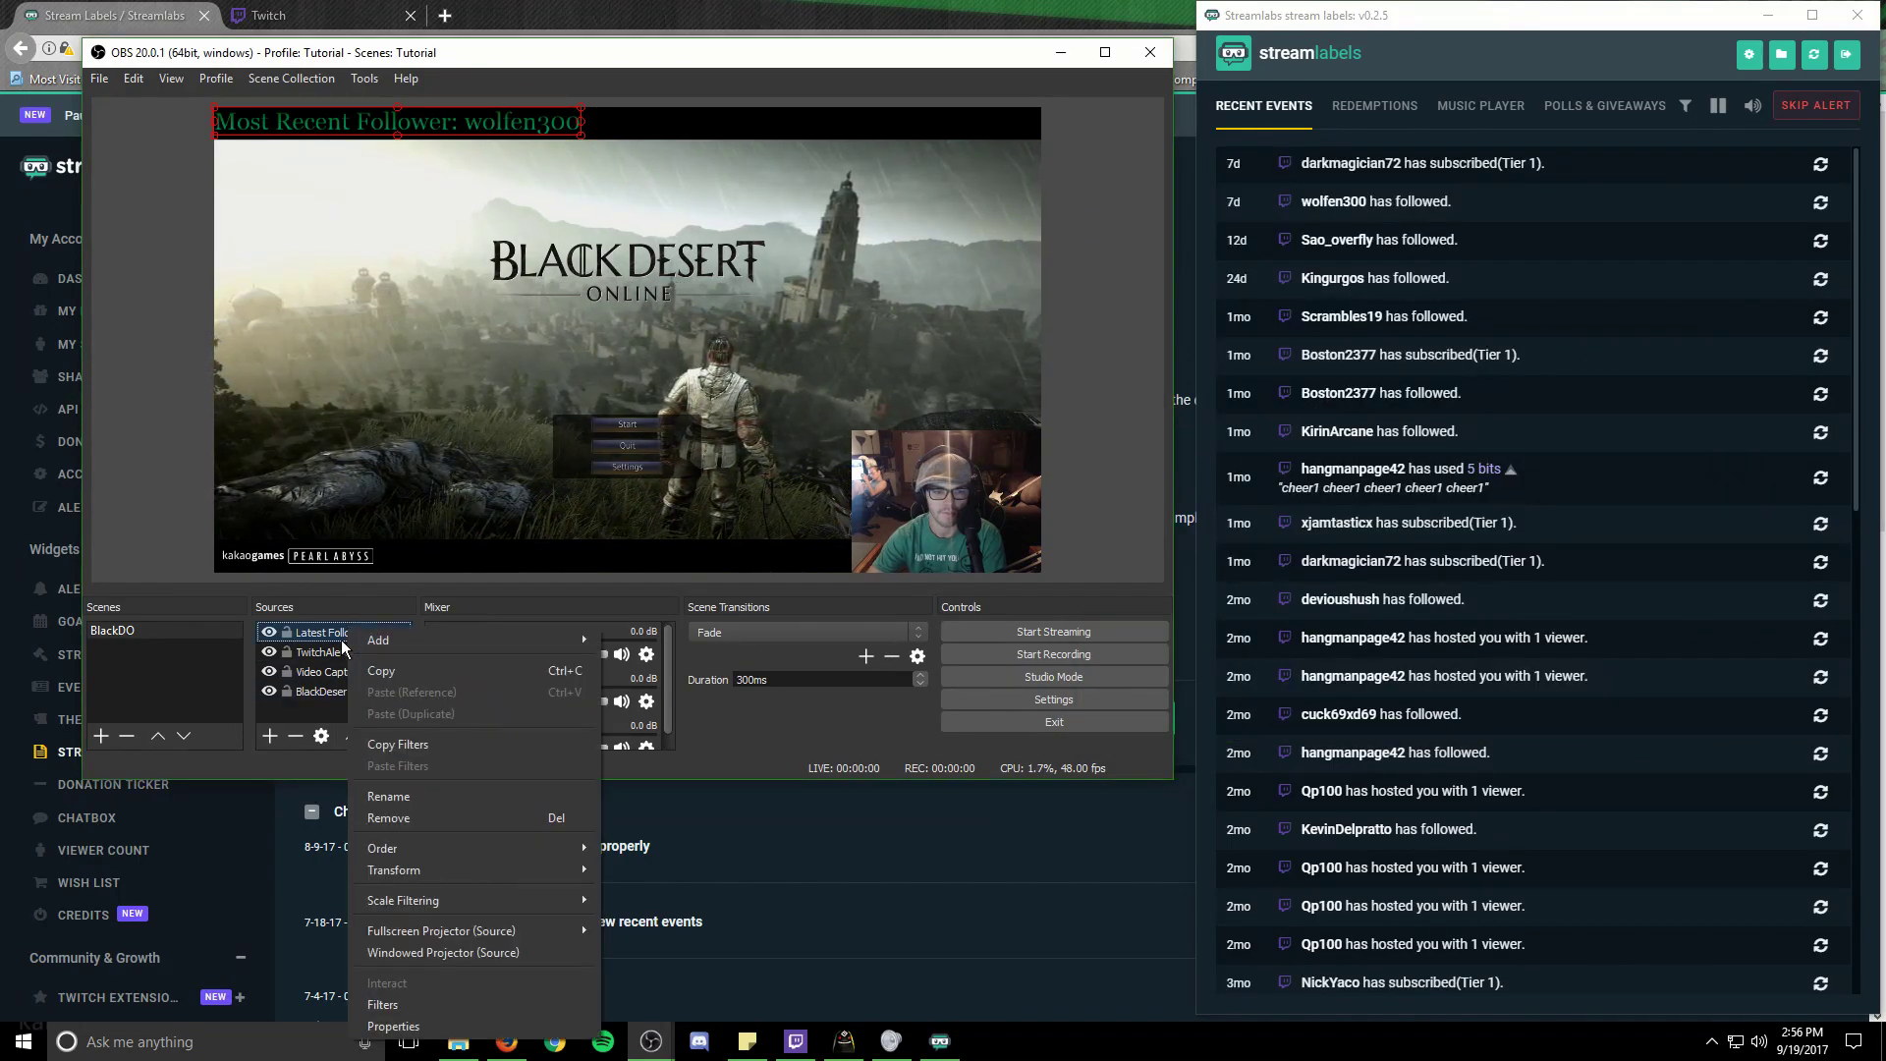
{"action": "left_click", "coordinate": [432, 1022]}
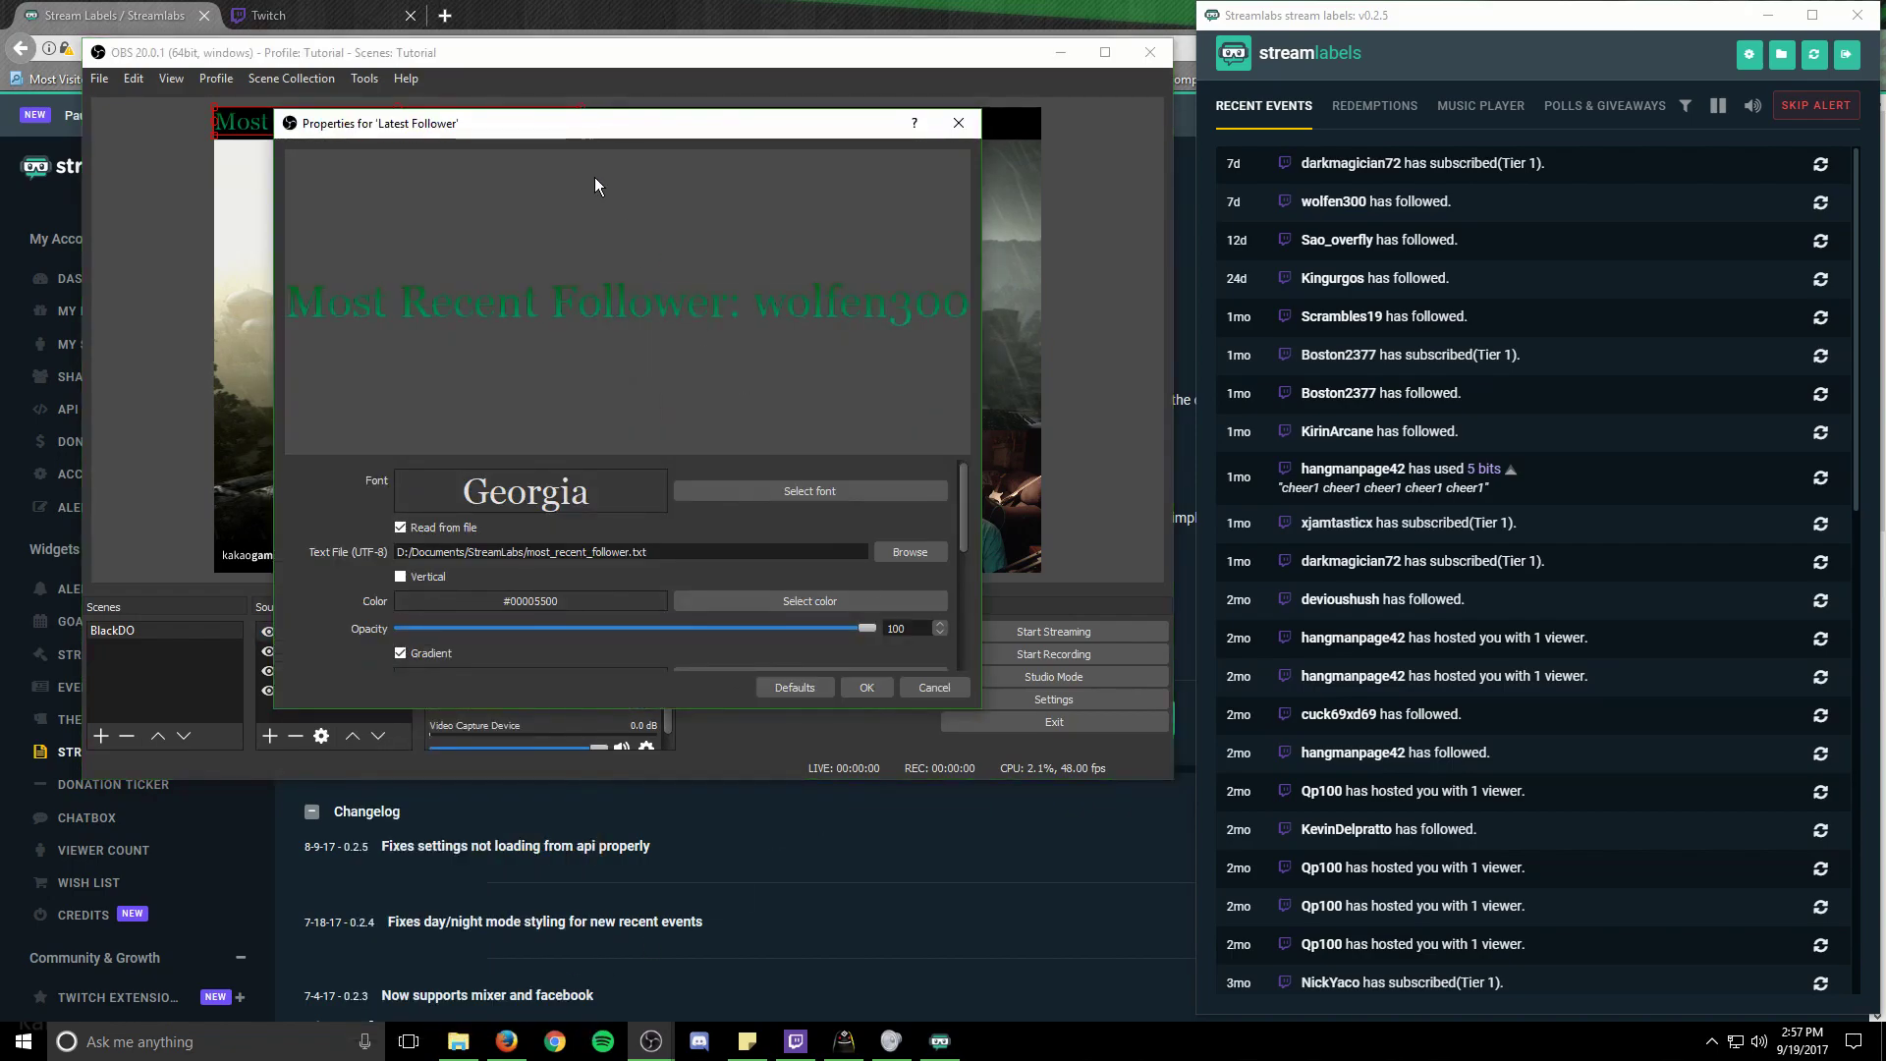
{"action": "left_click_drag", "start_coordinate": [547, 128], "coordinate": [1300, 57]}
{"action": "scroll", "coordinate": [1365, 504], "scroll_direction": "down", "scroll_amount": 3}
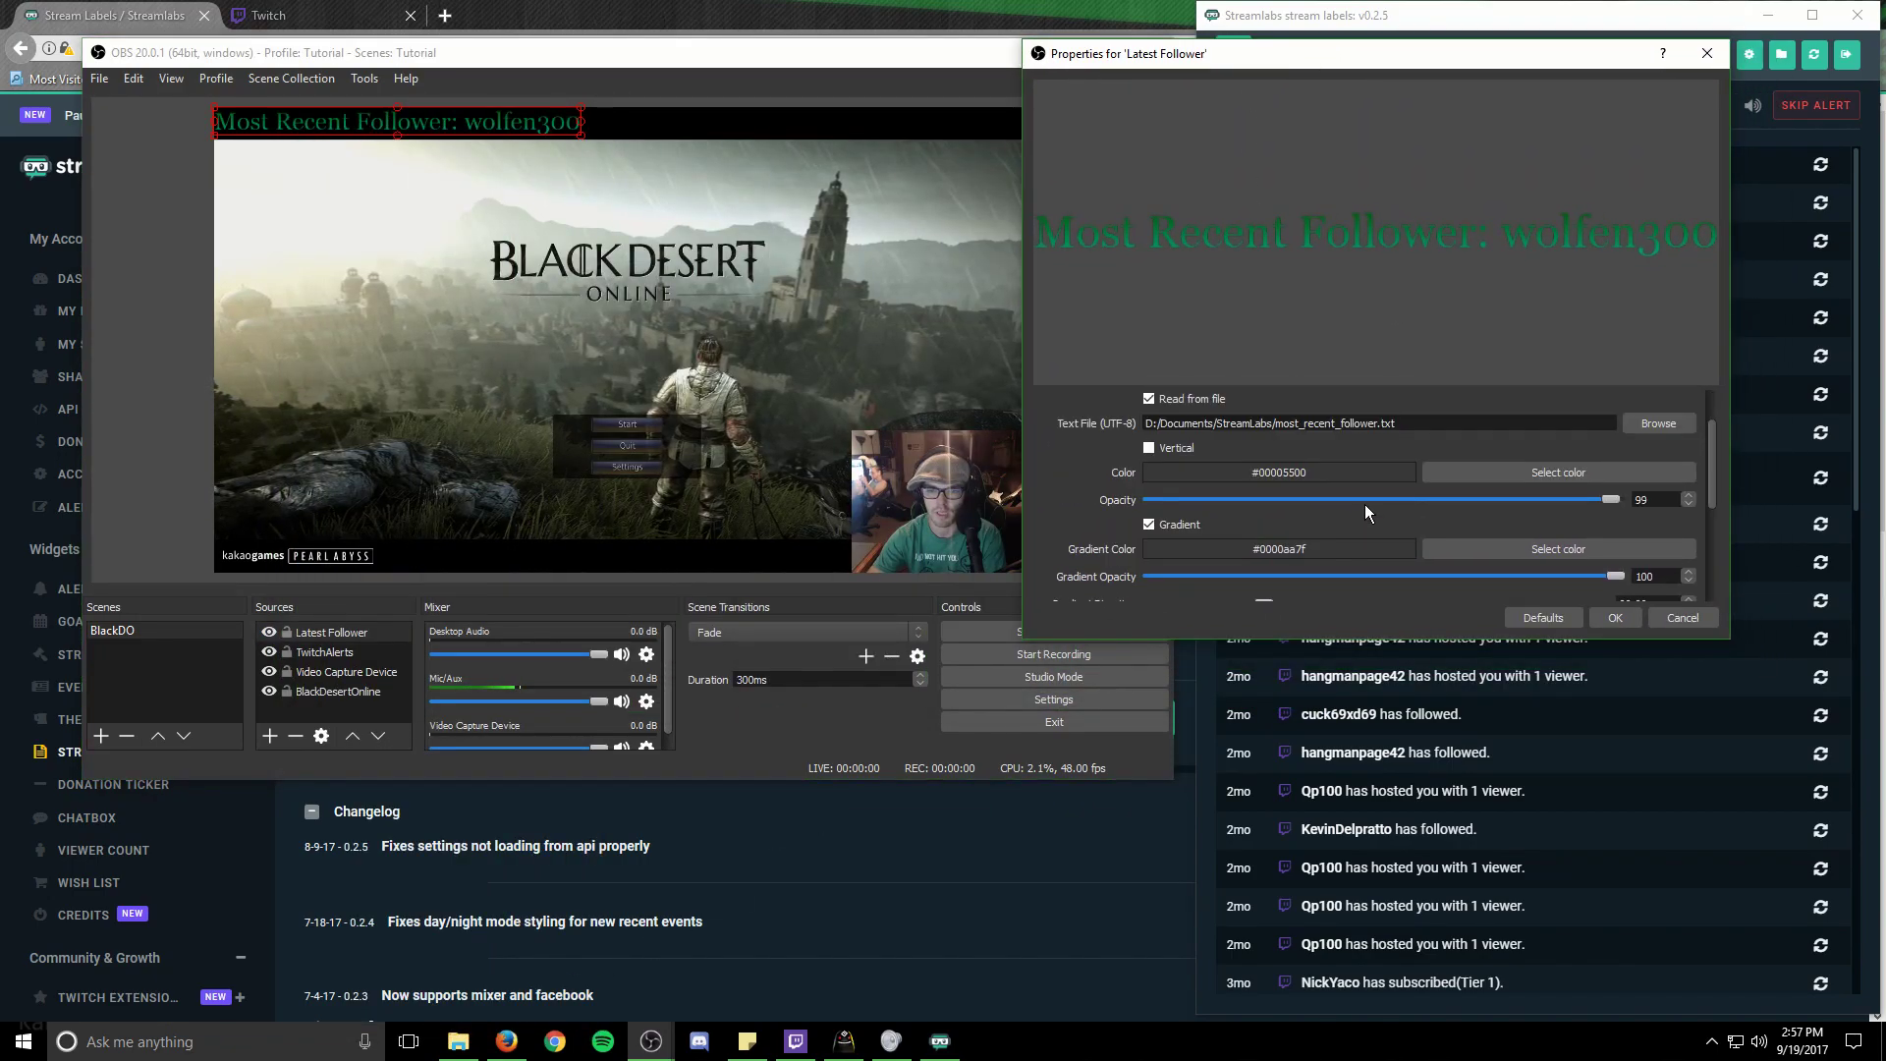
{"action": "scroll", "coordinate": [1562, 548], "scroll_direction": "down", "scroll_amount": 1}
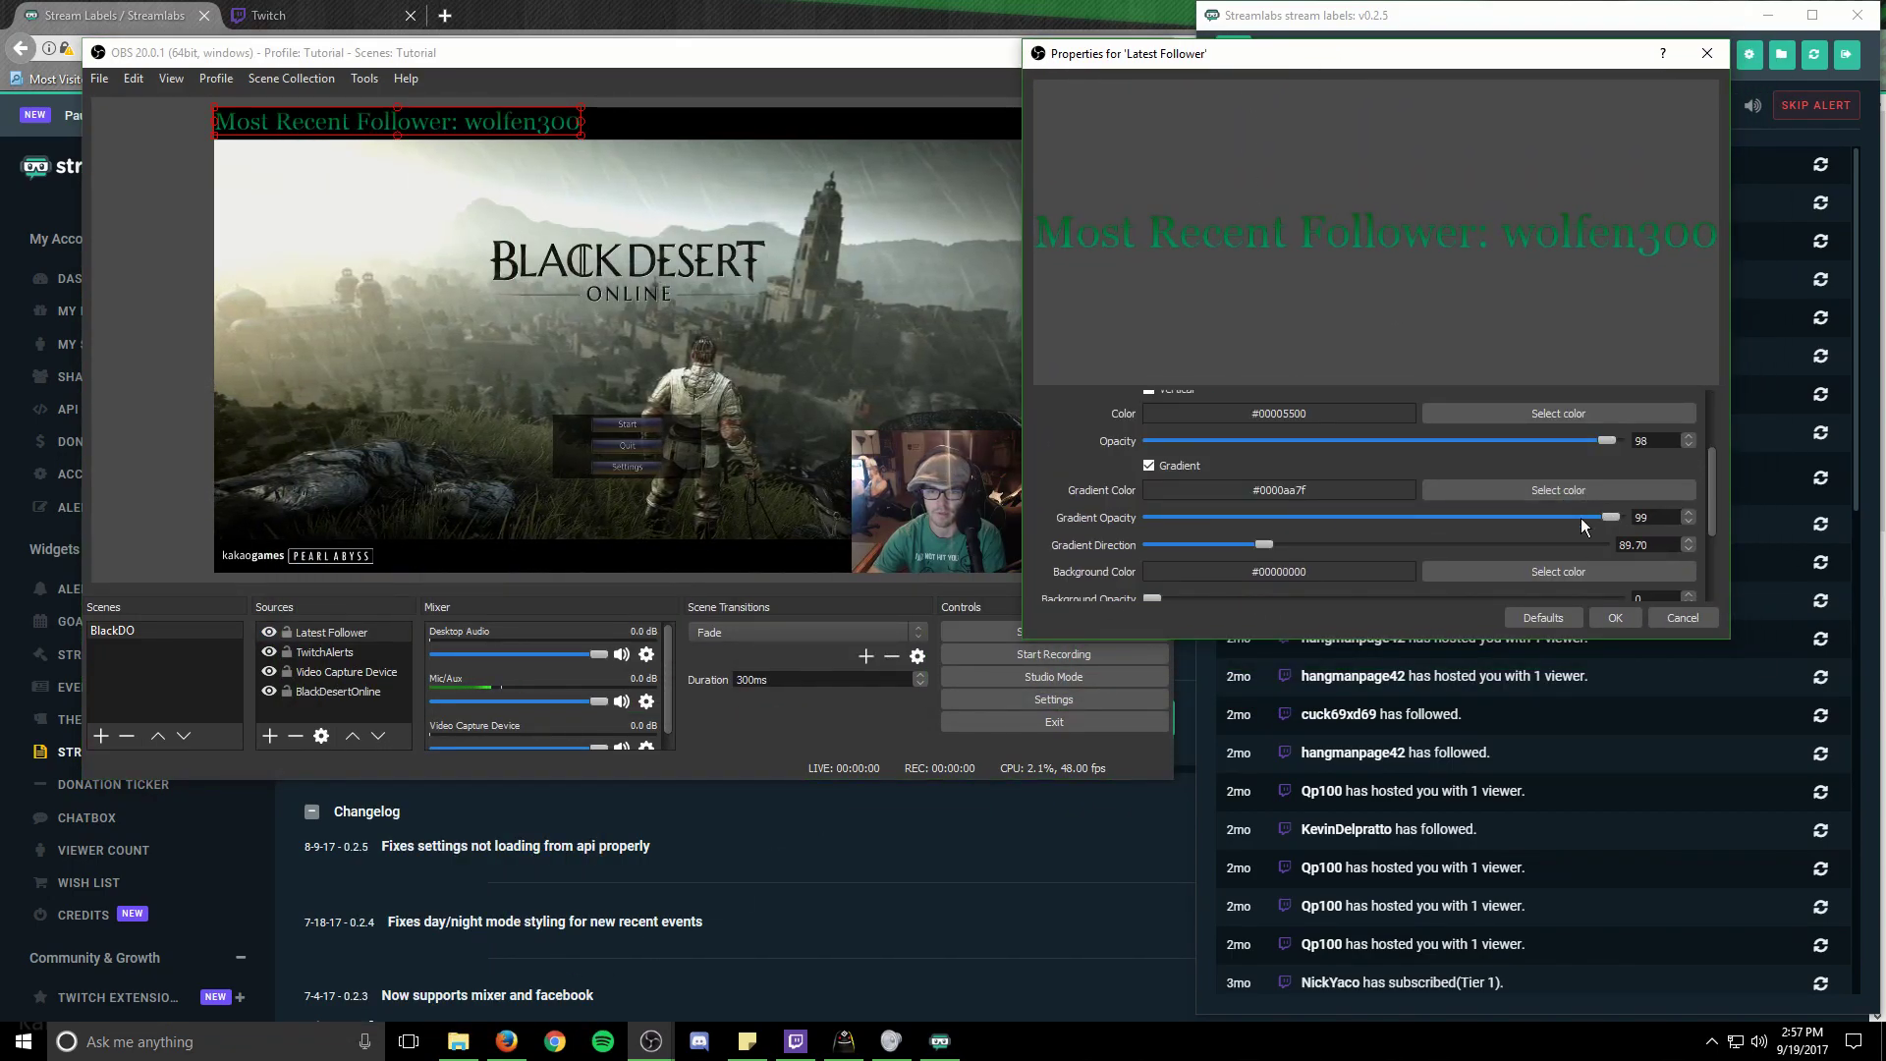
{"action": "scroll", "coordinate": [1095, 550], "scroll_direction": "down", "scroll_amount": 1}
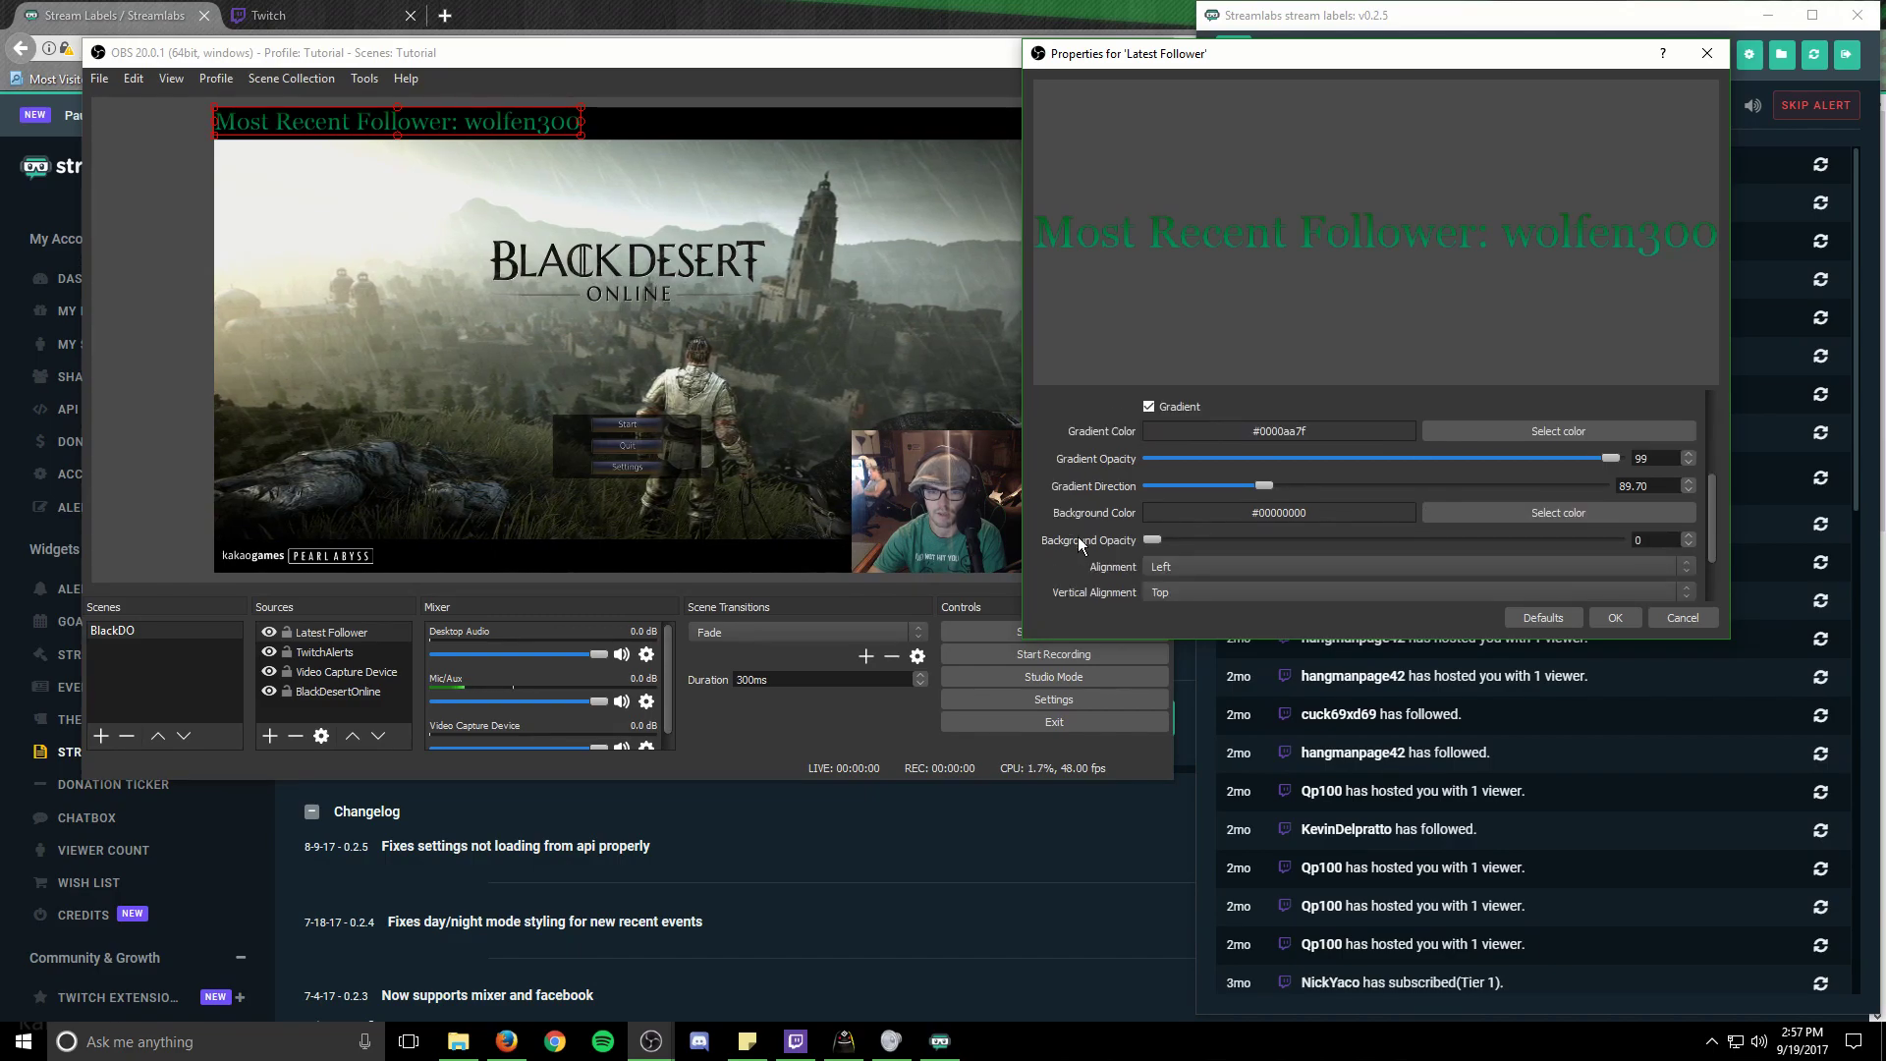
{"action": "scroll", "coordinate": [1080, 543], "scroll_direction": "down", "scroll_amount": 2}
{"action": "left_click", "coordinate": [1161, 541]}
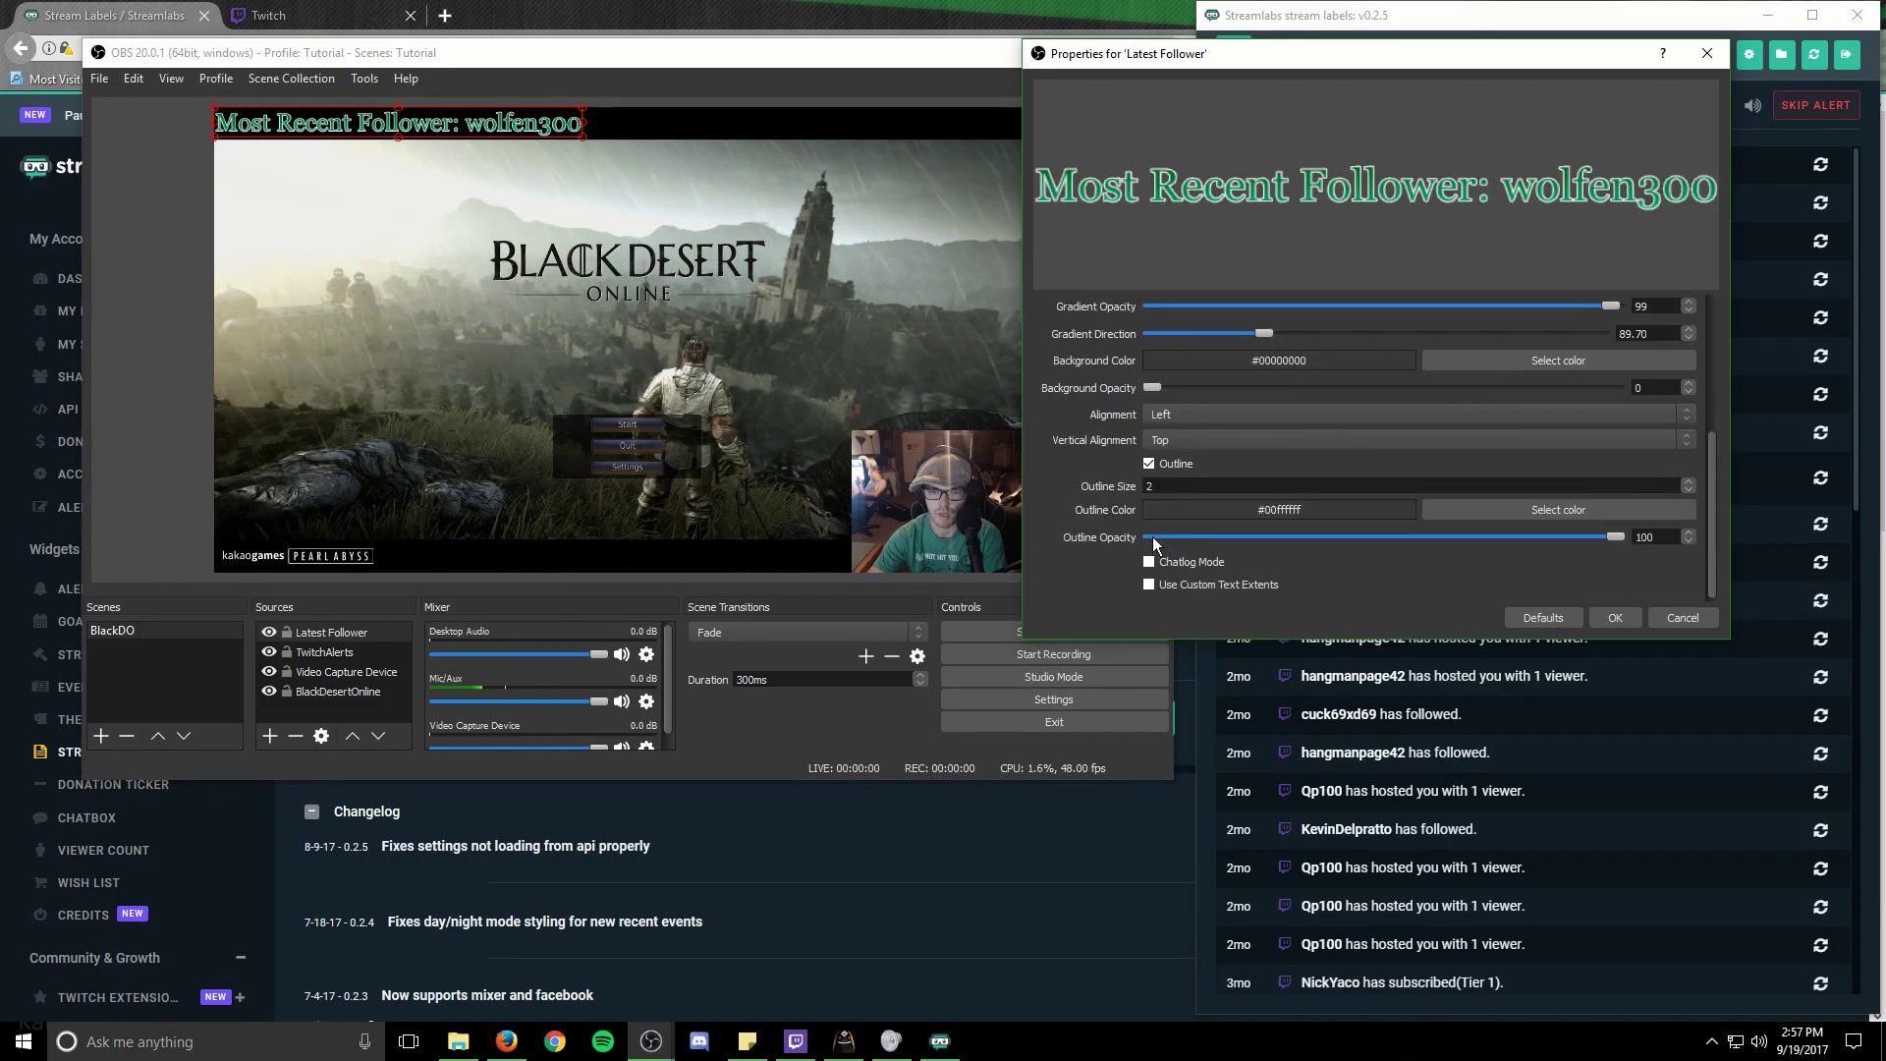
{"action": "left_click", "coordinate": [1437, 513]}
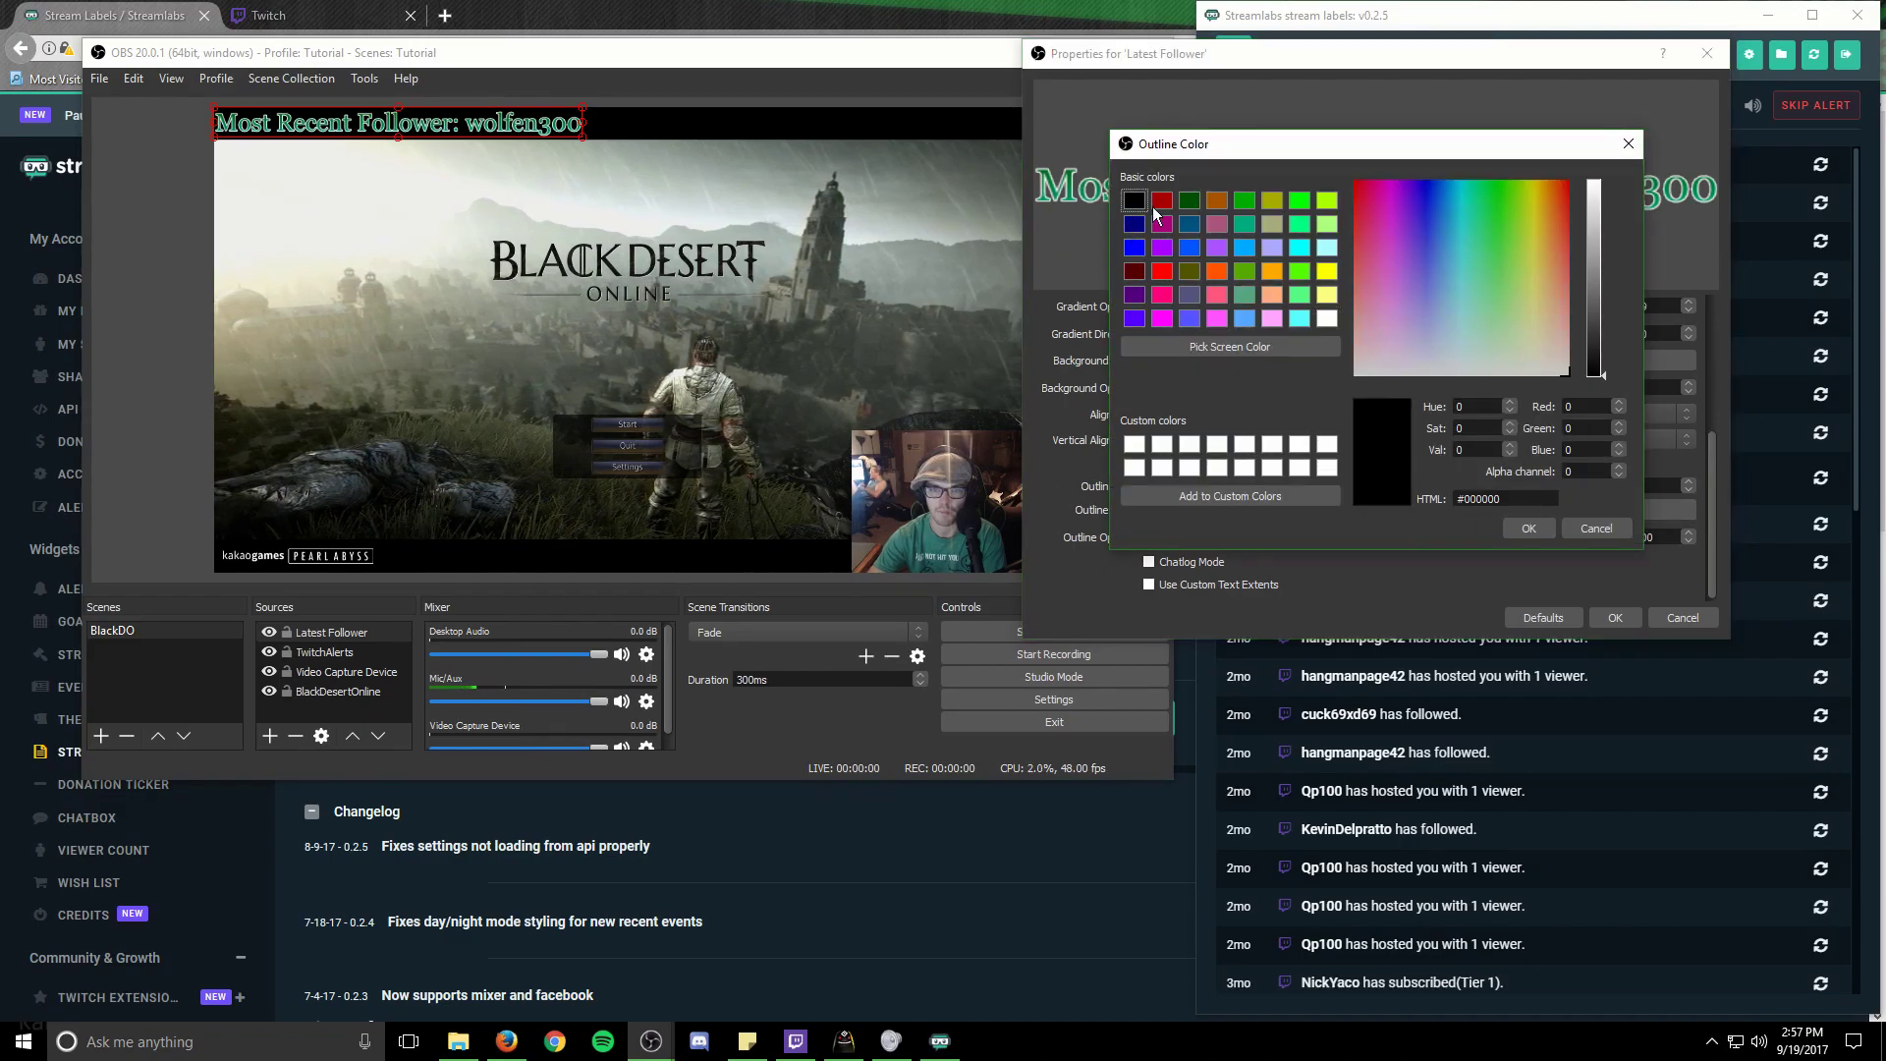
{"action": "left_click", "coordinate": [1547, 528]}
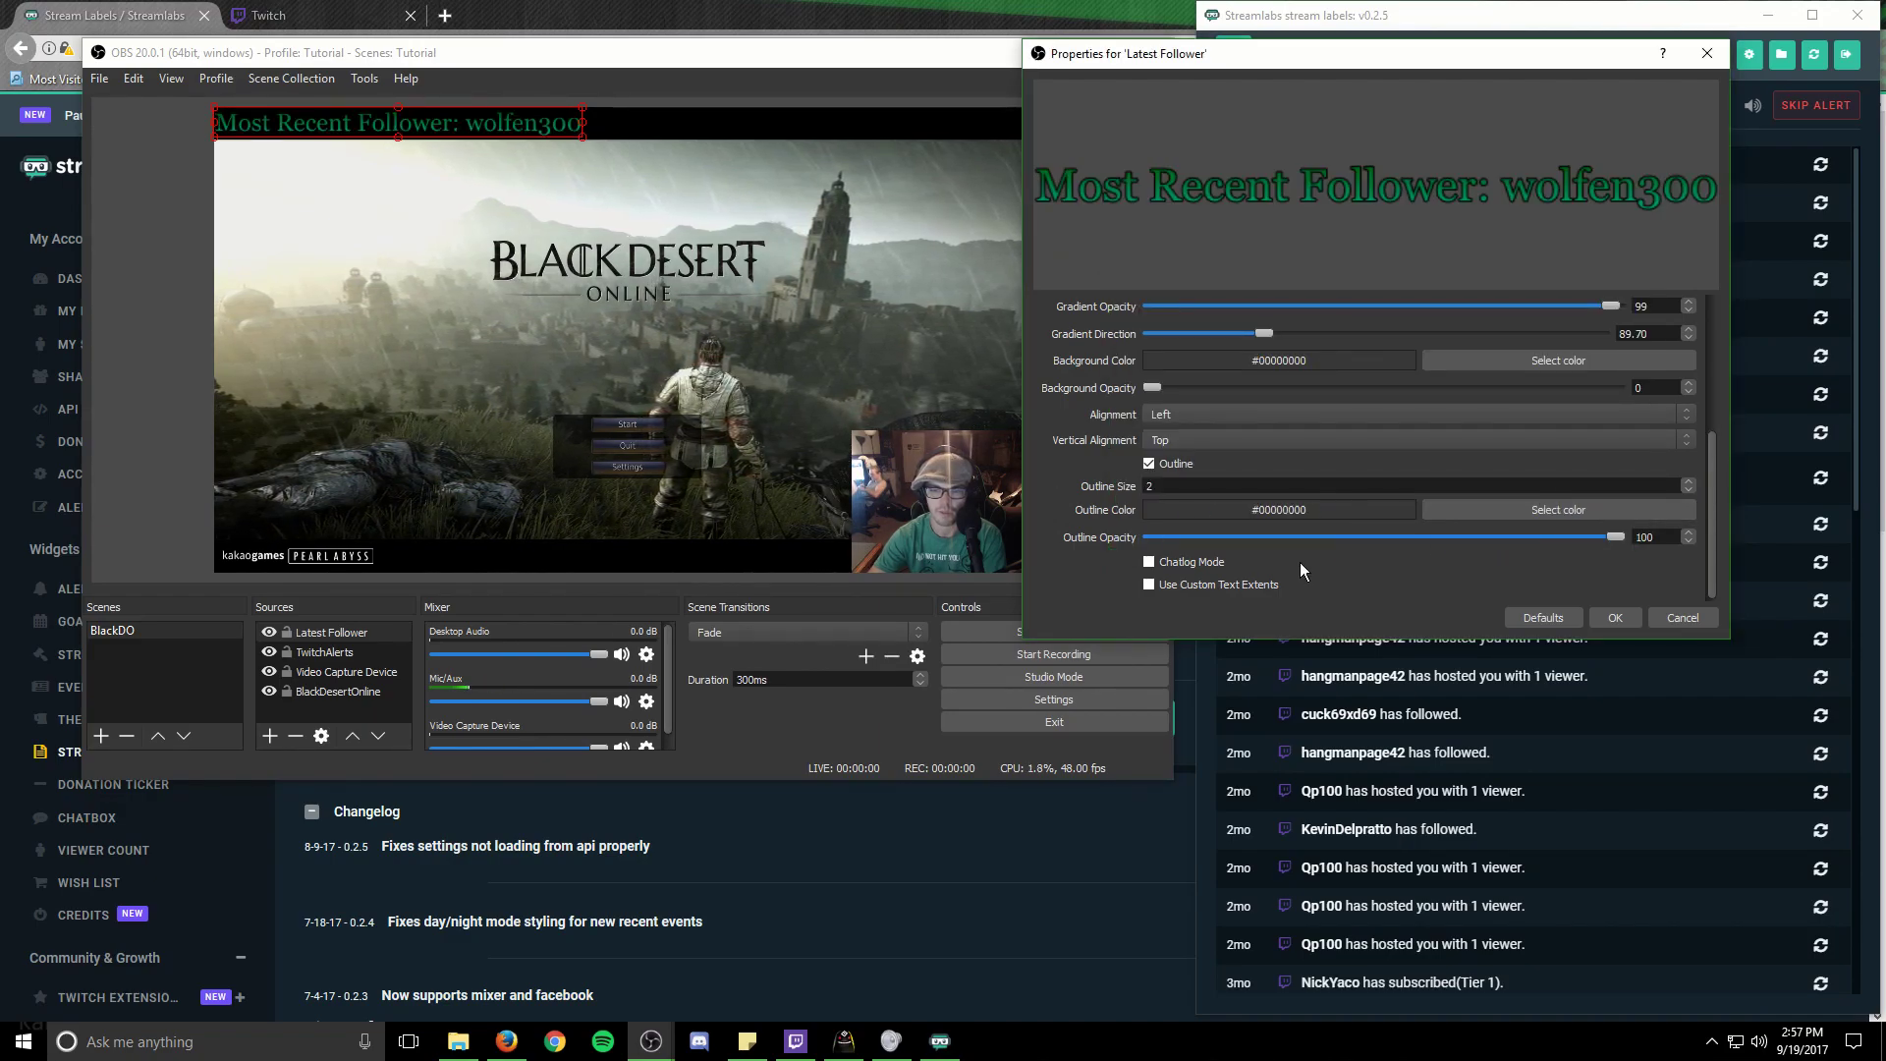
{"action": "left_click", "coordinate": [1610, 618]}
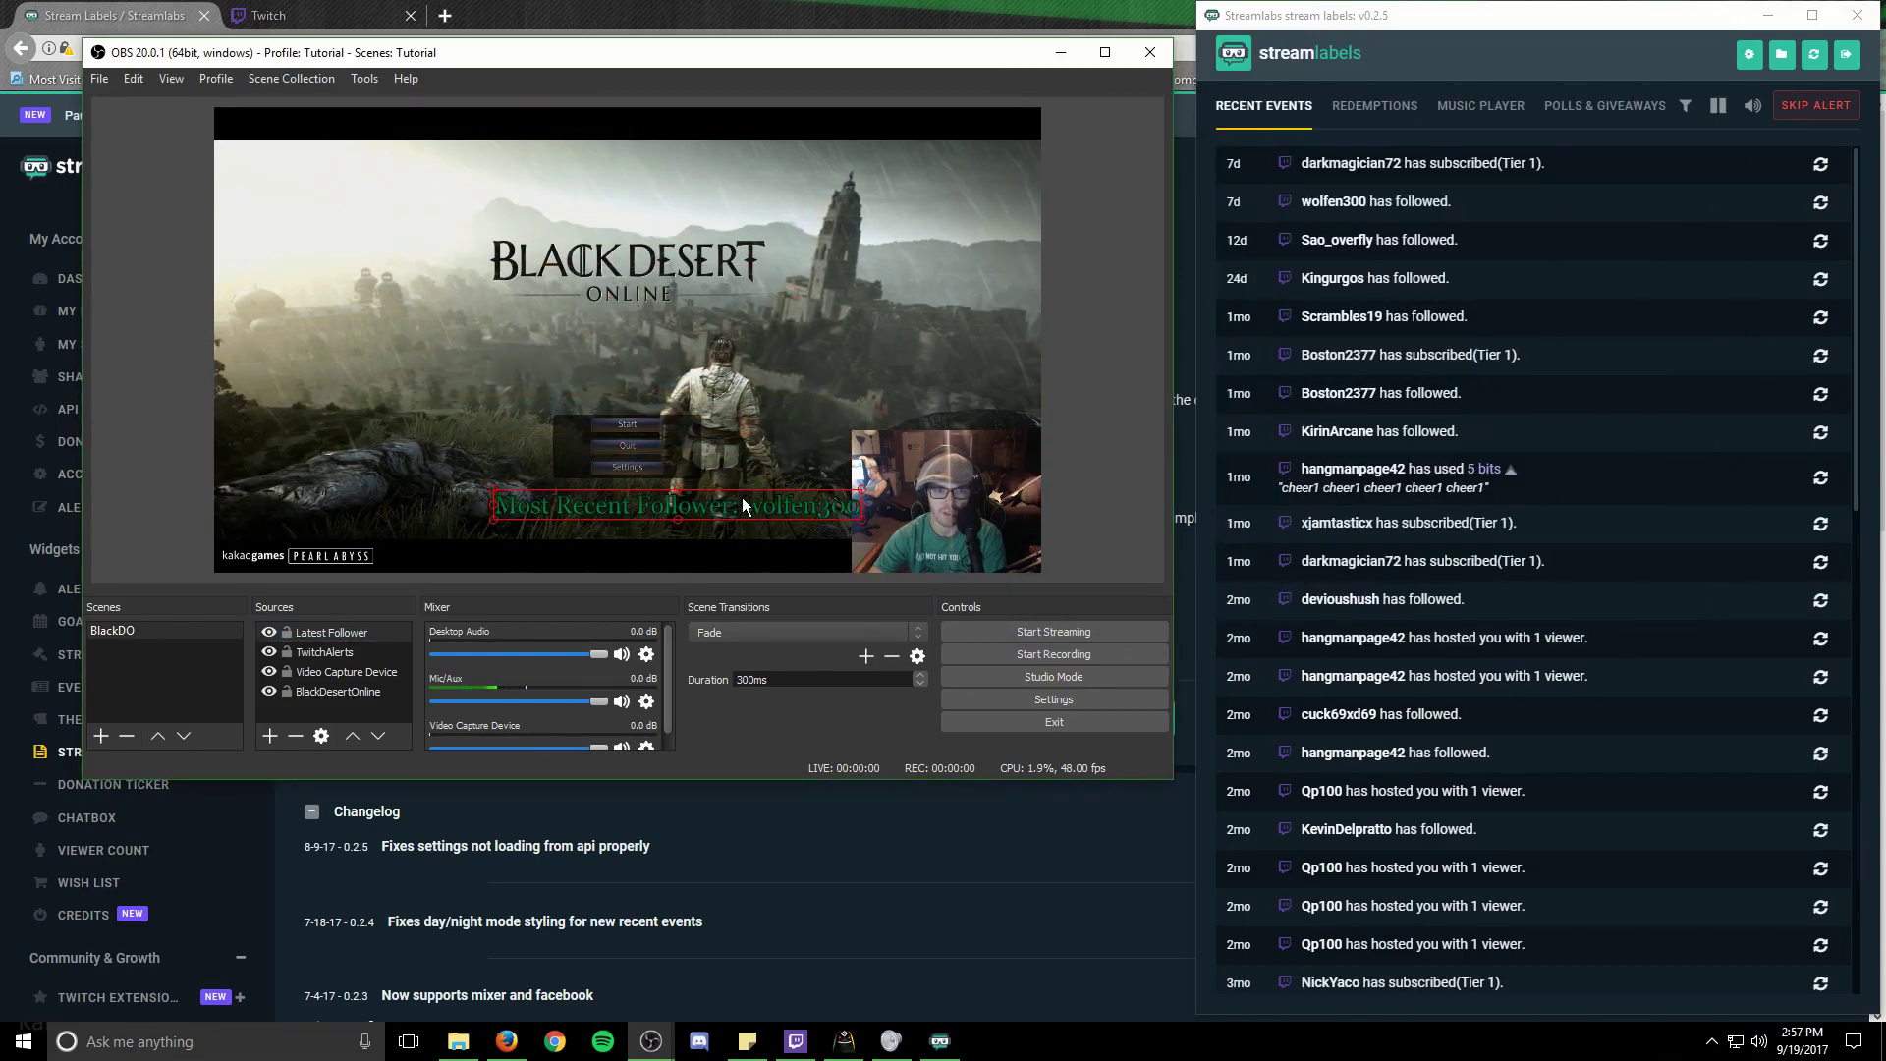
Step: Place the Latest Follower label in the lower black bar between the game logo and the webcam, and hide that source
{"action": "left_click_drag", "start_coordinate": [709, 505], "coordinate": [695, 512]}
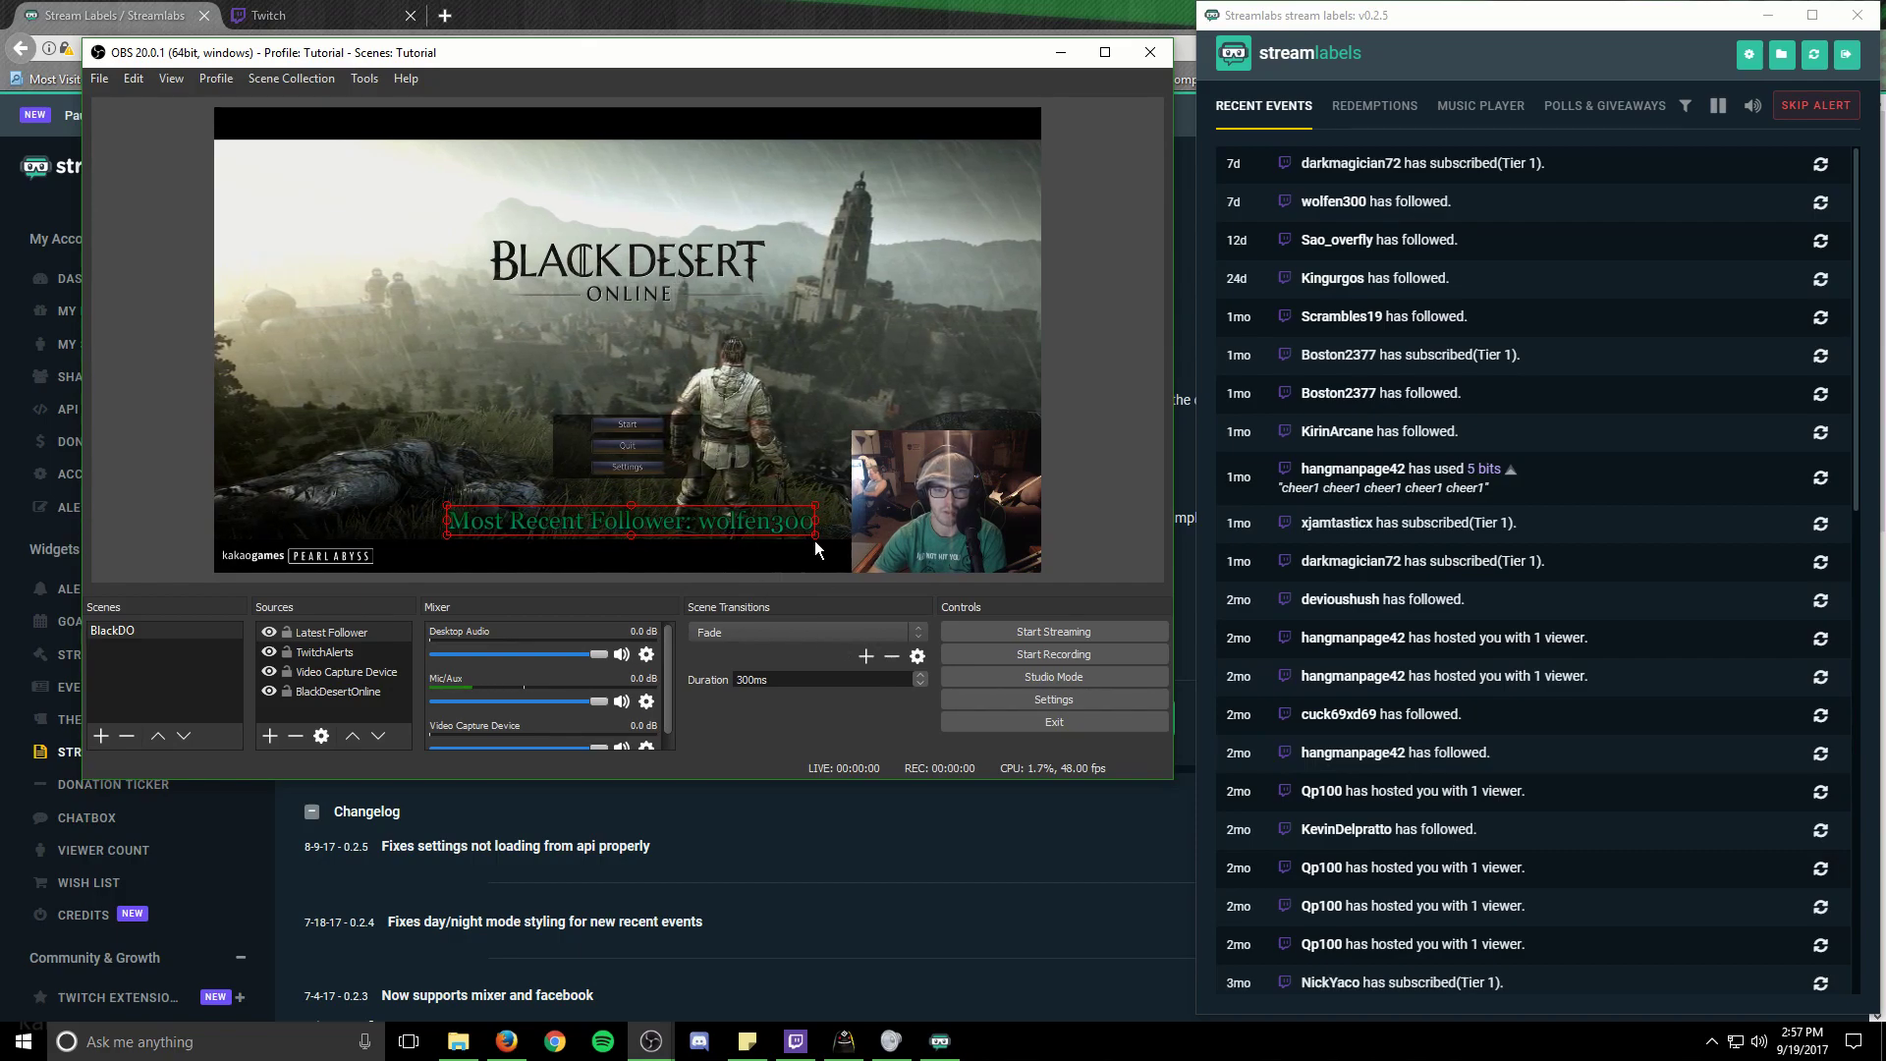
{"action": "left_click_drag", "start_coordinate": [689, 515], "coordinate": [687, 545]}
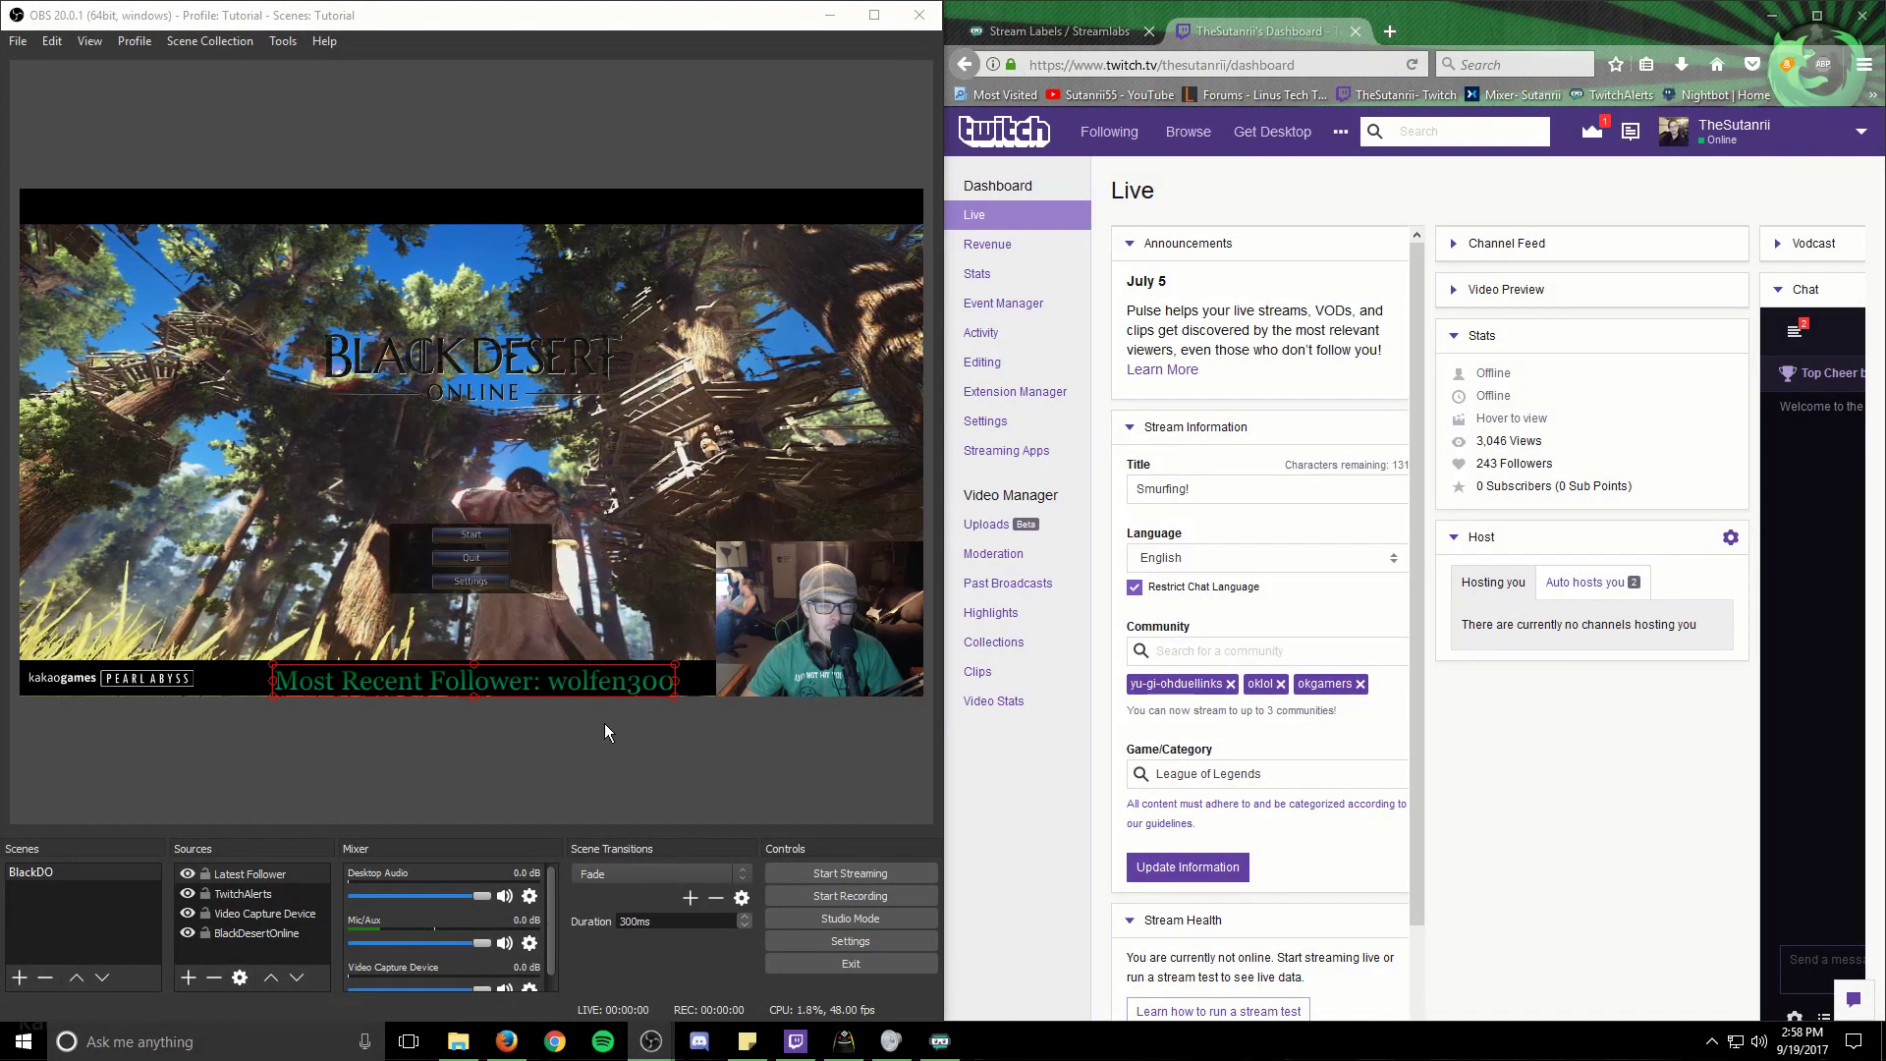
{"action": "left_click", "coordinate": [186, 873]}
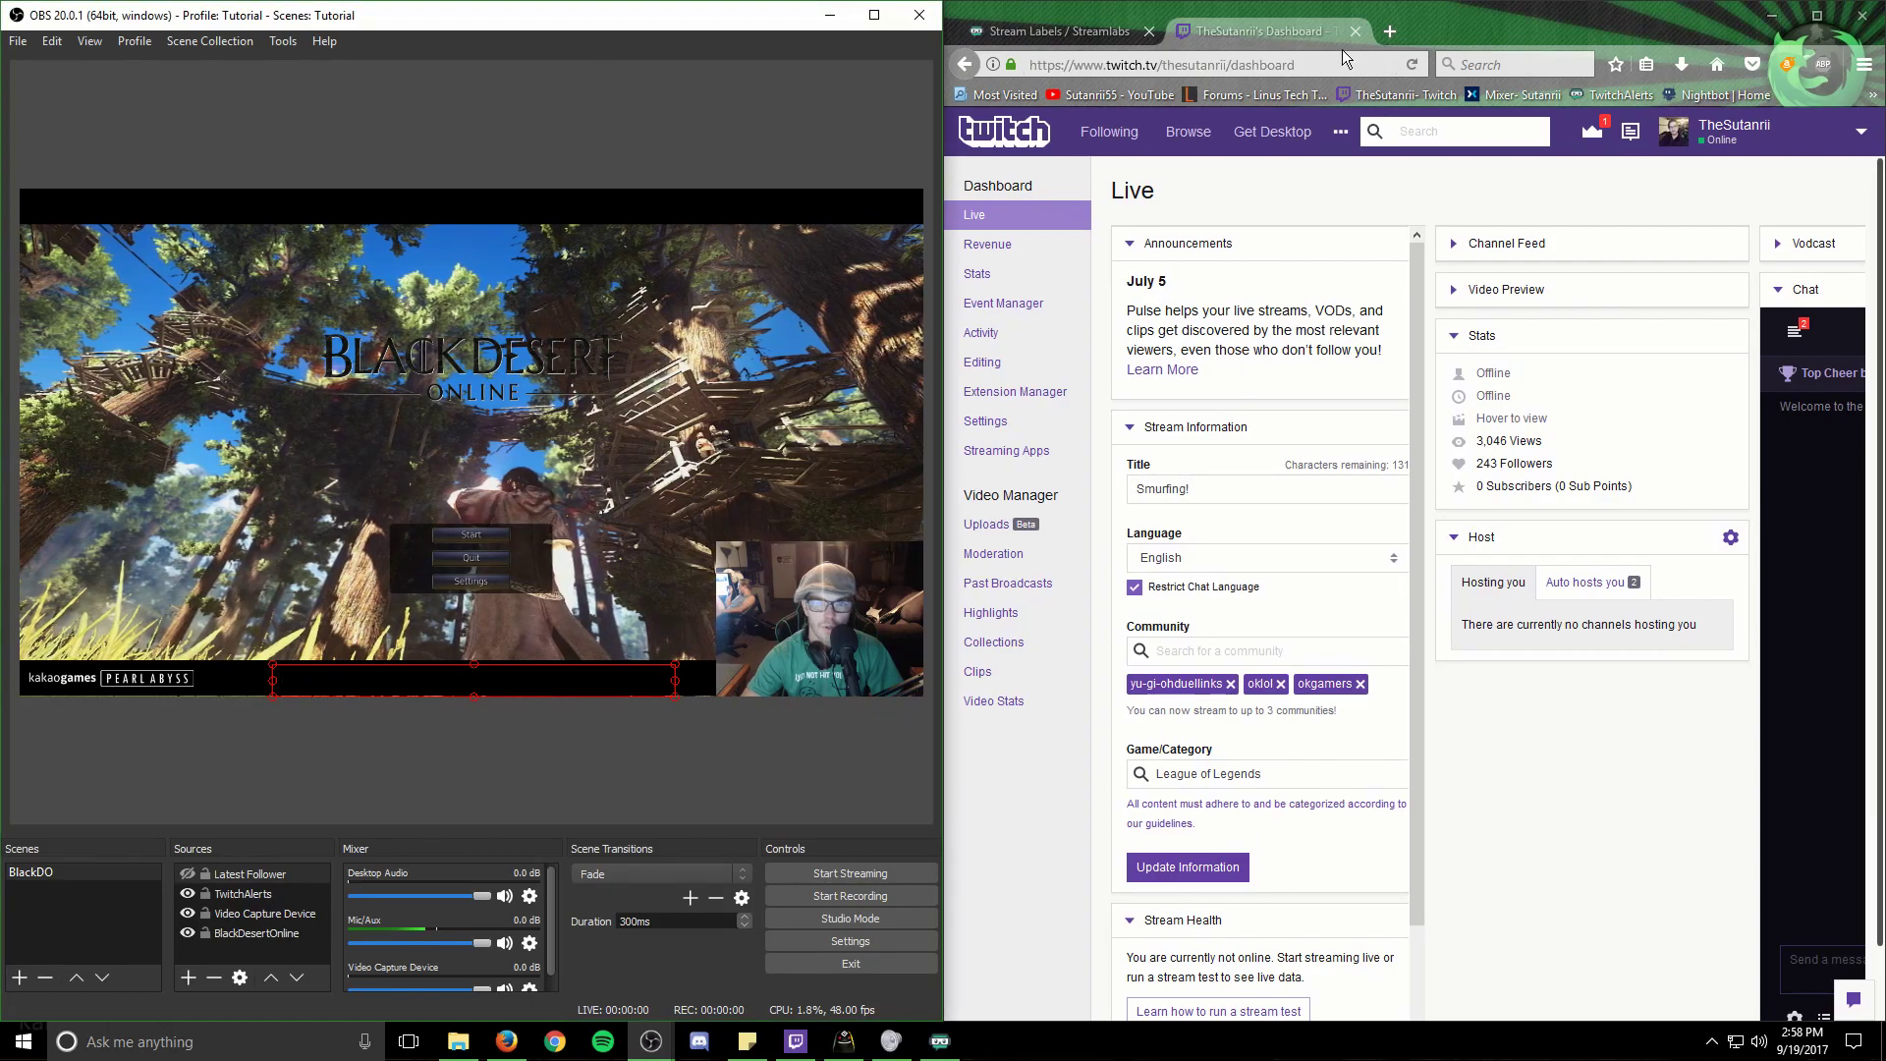
Step: Open the Event List widget page in Streamlabs, reveal its widget URL, and copy the whole URL
{"action": "left_click", "coordinate": [1057, 32]}
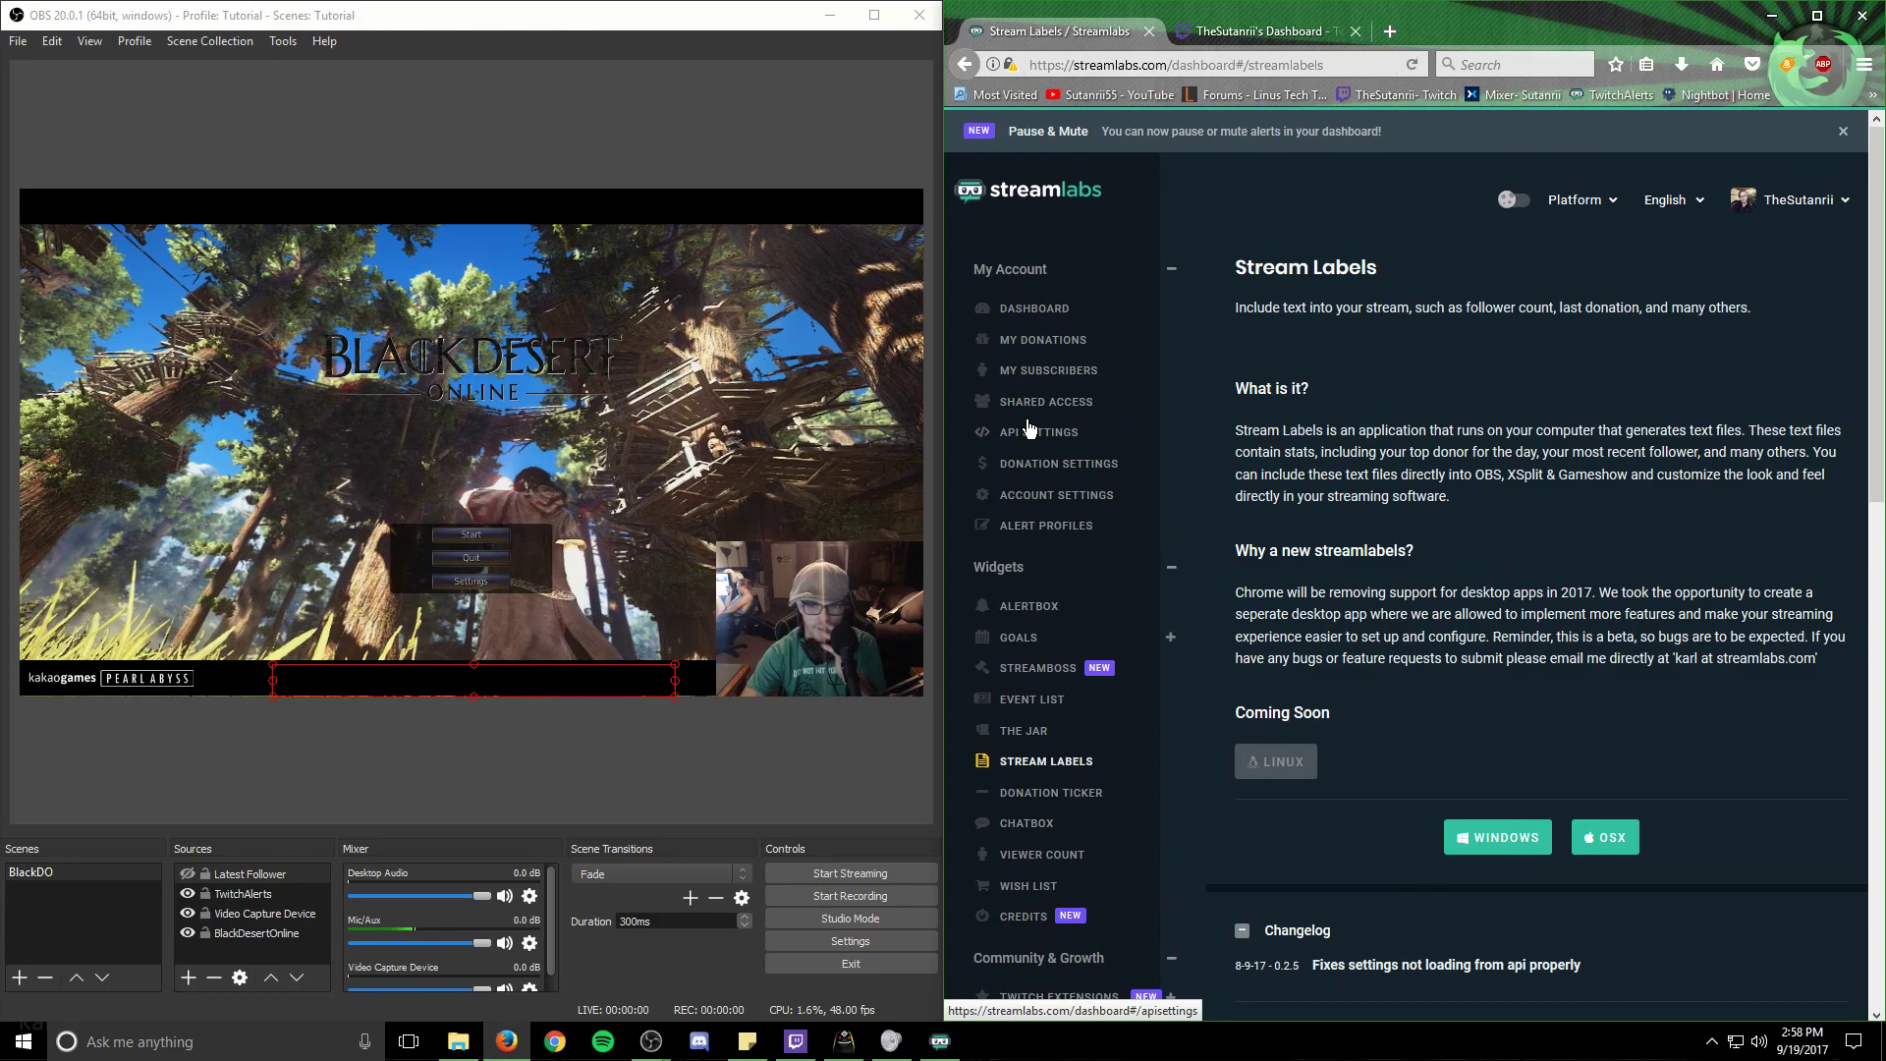
{"action": "scroll", "coordinate": [1021, 447], "scroll_direction": "down", "scroll_amount": 2}
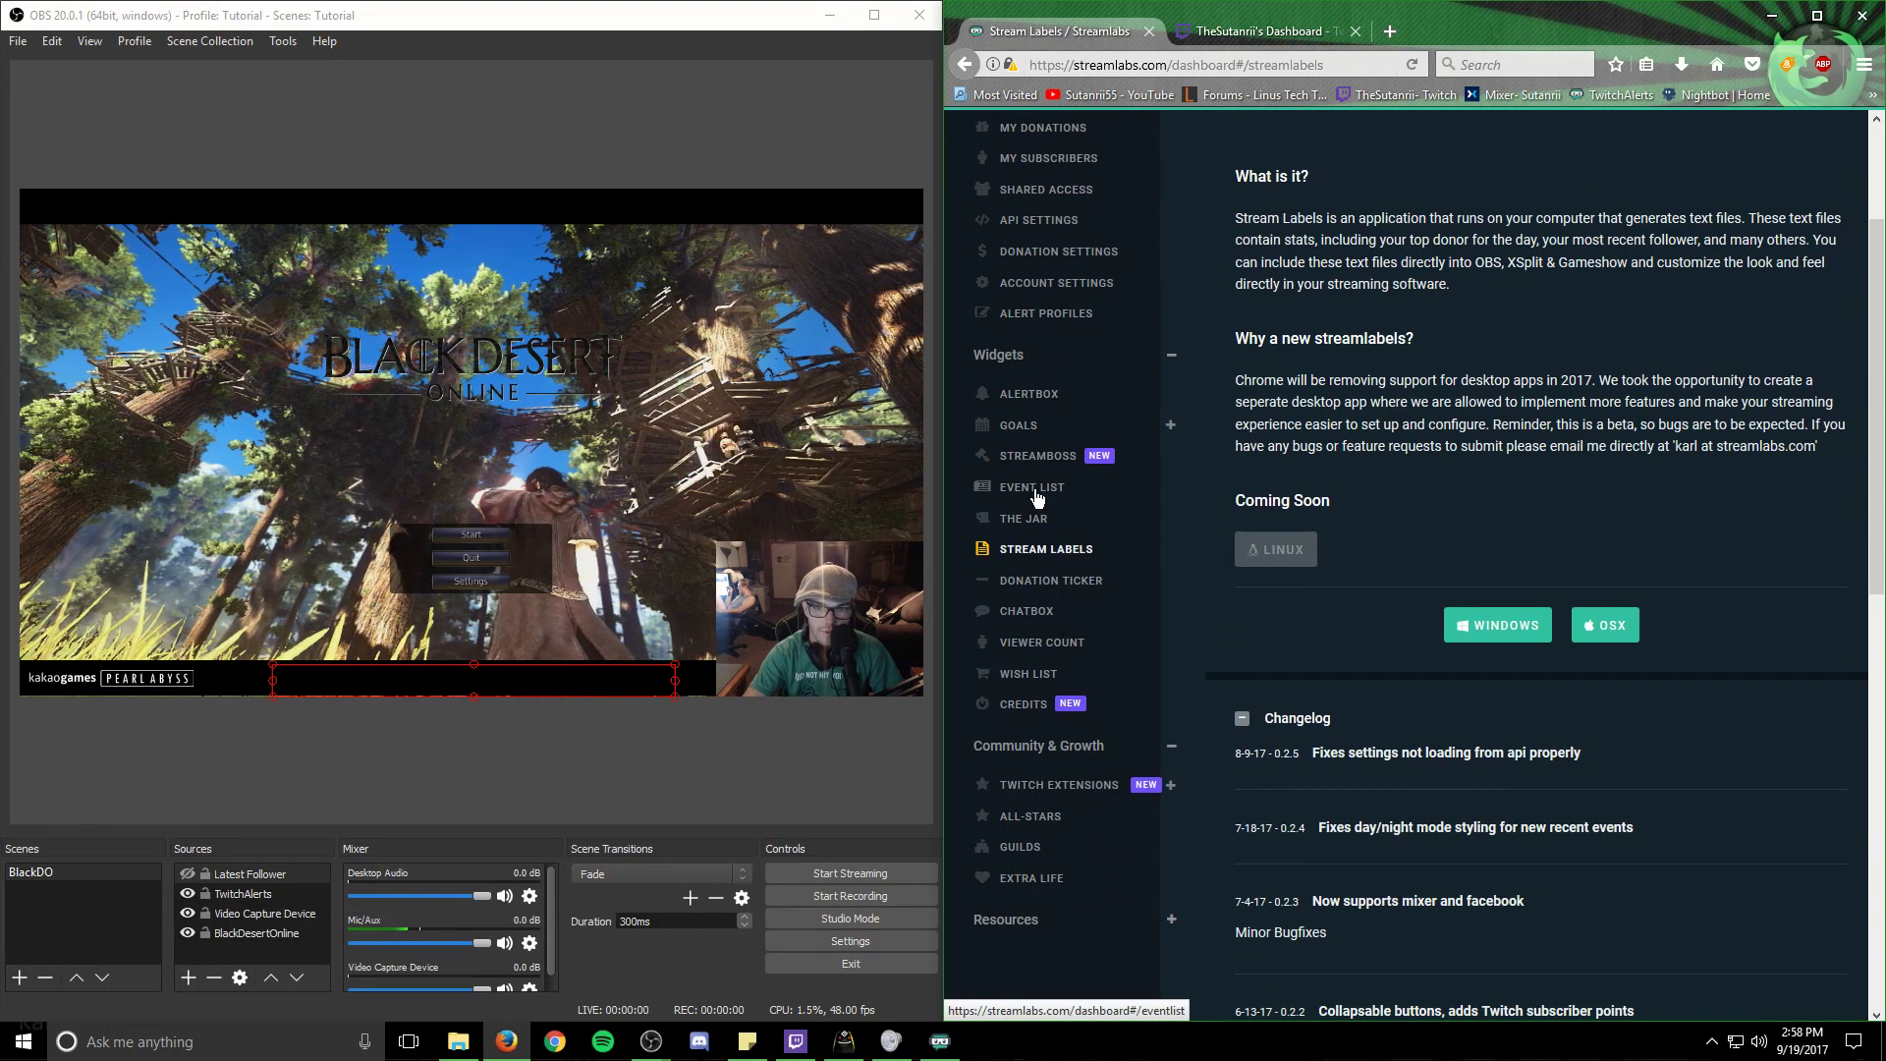
{"action": "left_click", "coordinate": [1036, 491]}
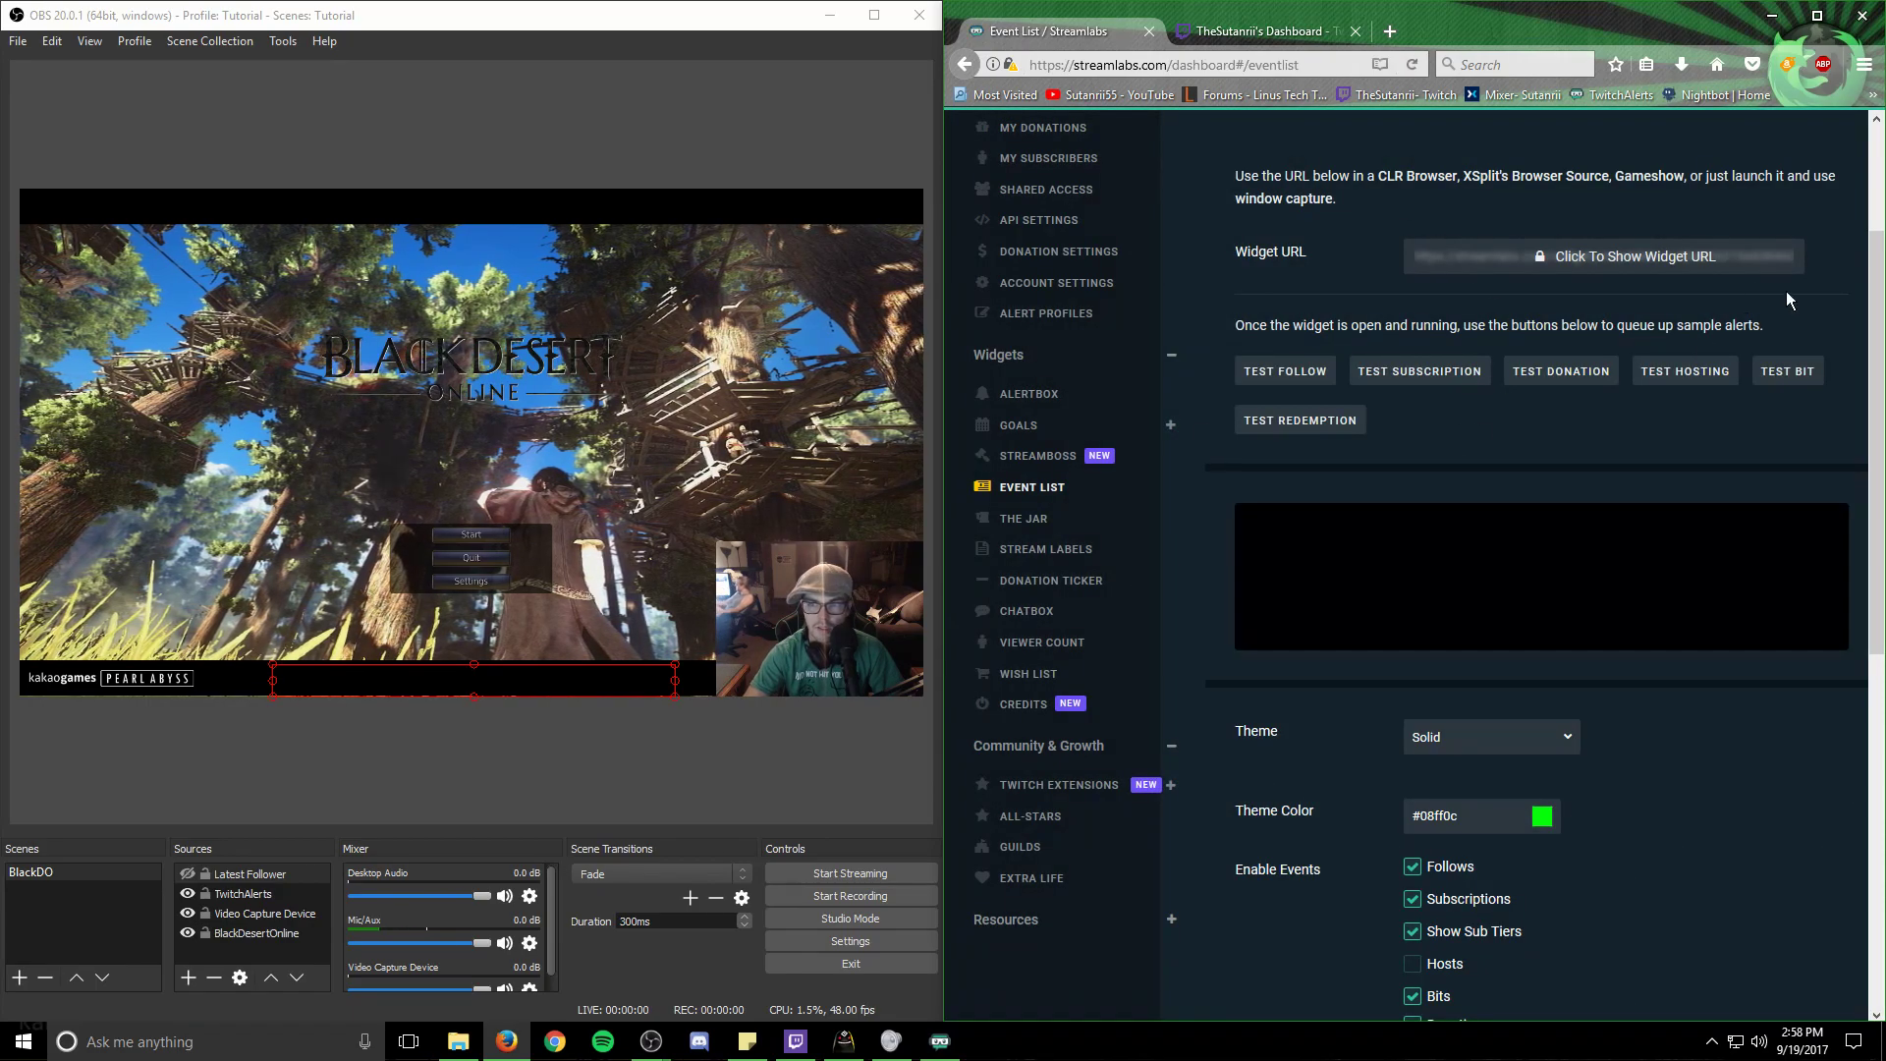
{"action": "left_click", "coordinate": [1705, 269]}
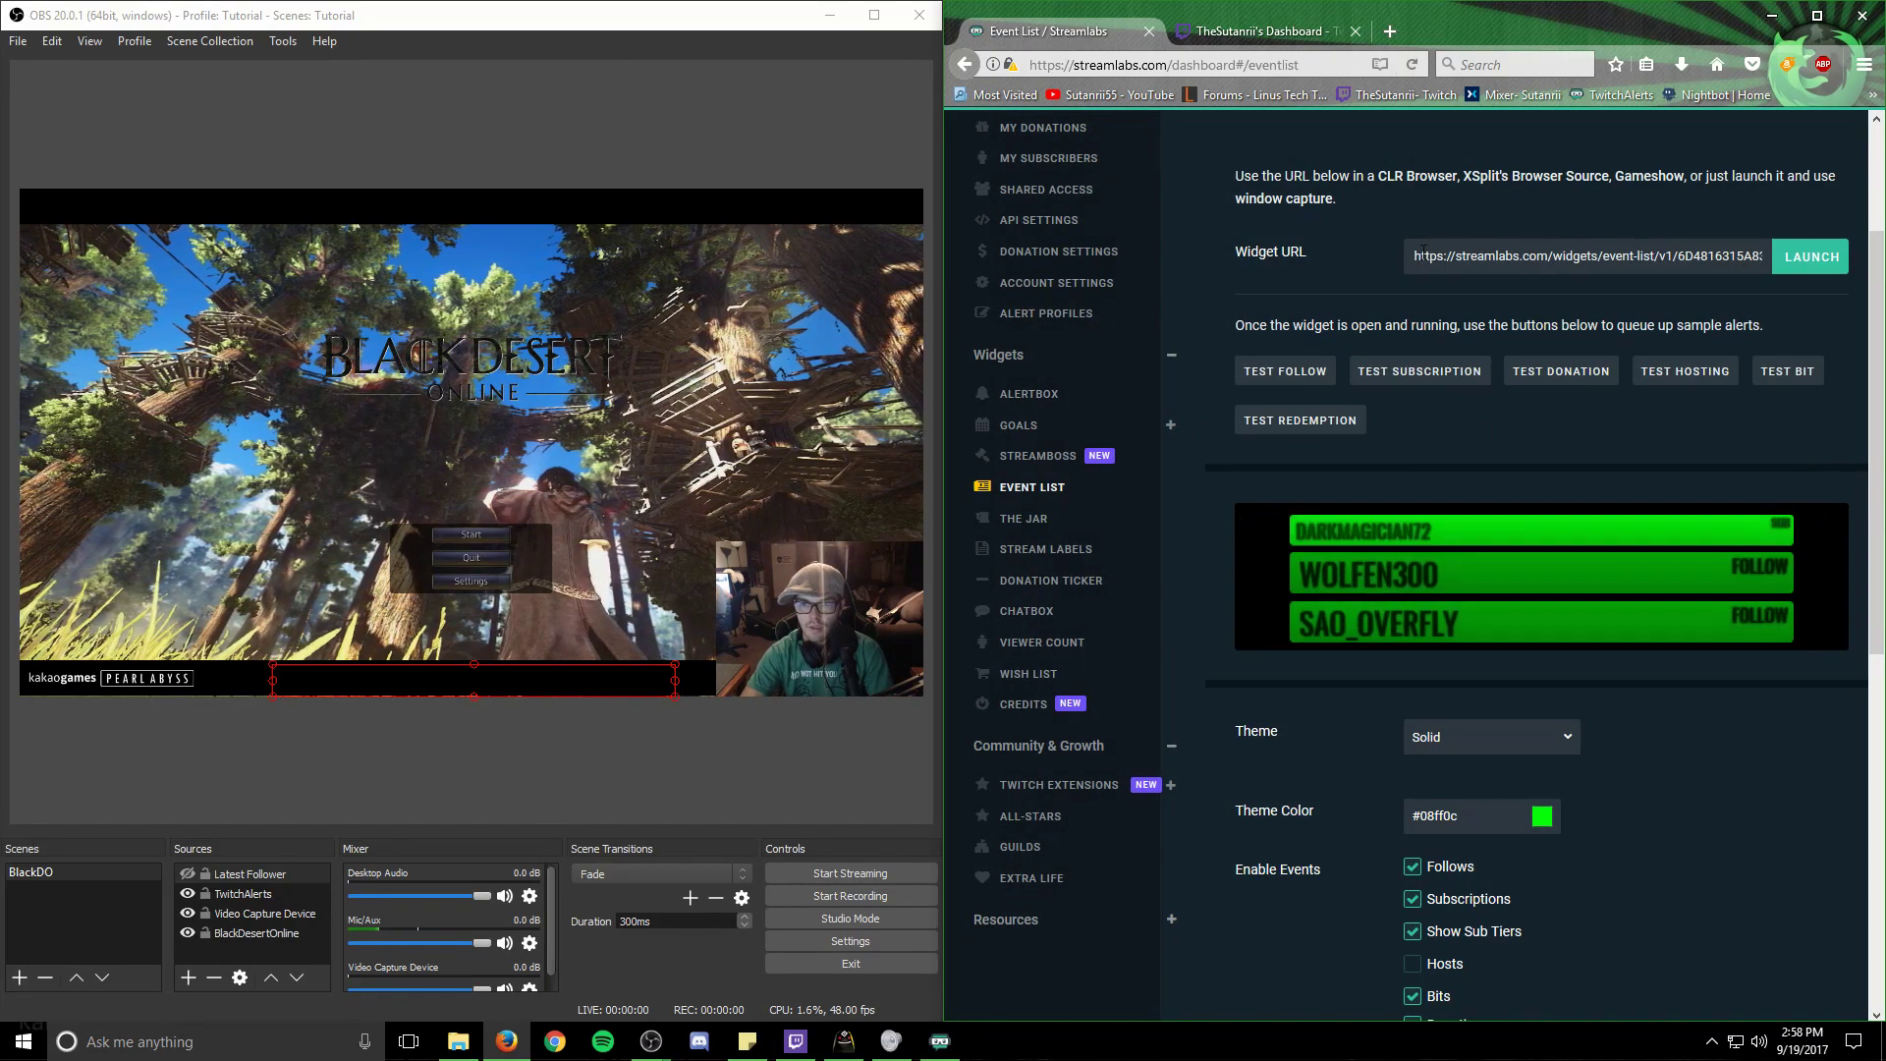
{"action": "left_click_drag", "start_coordinate": [1414, 256], "coordinate": [1779, 263]}
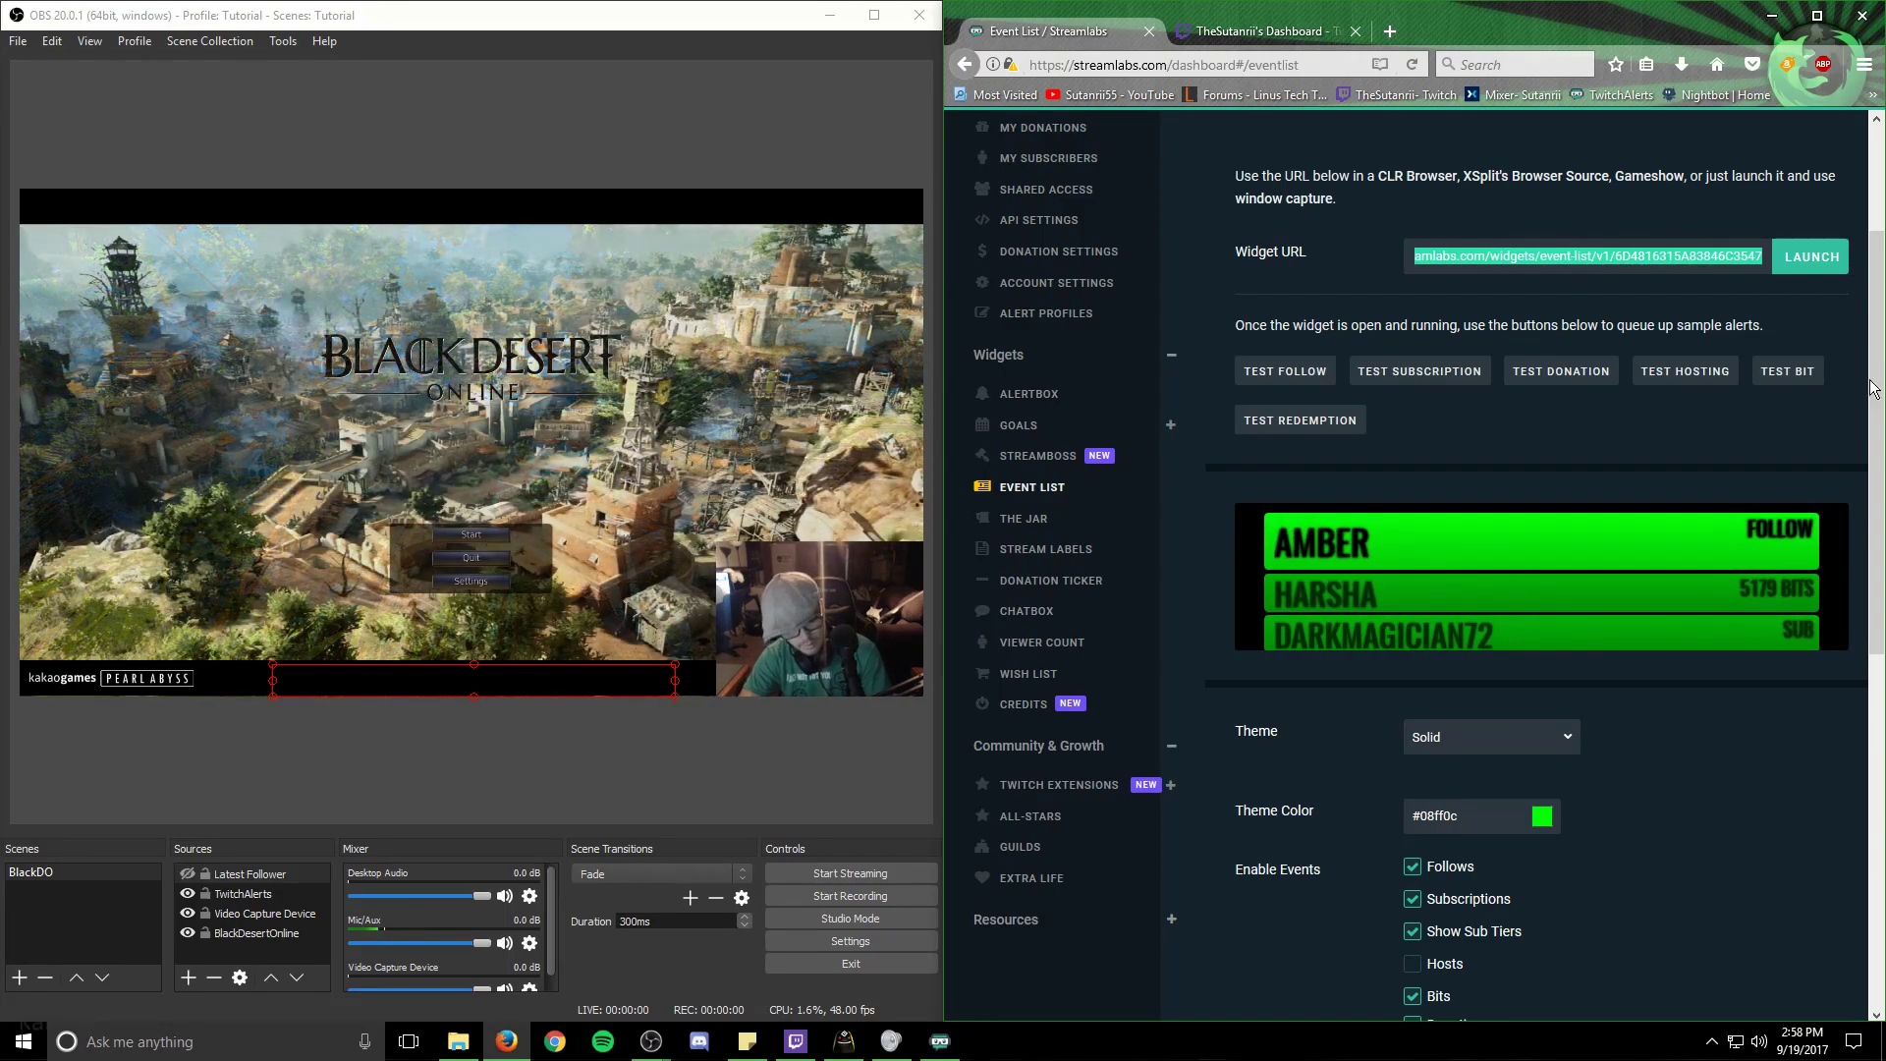
Step: Add a new BrowserSource named Eventlist to the BlackDO scene
{"action": "right_click", "coordinate": [222, 951]}
{"action": "mouse_move", "coordinate": [292, 814]}
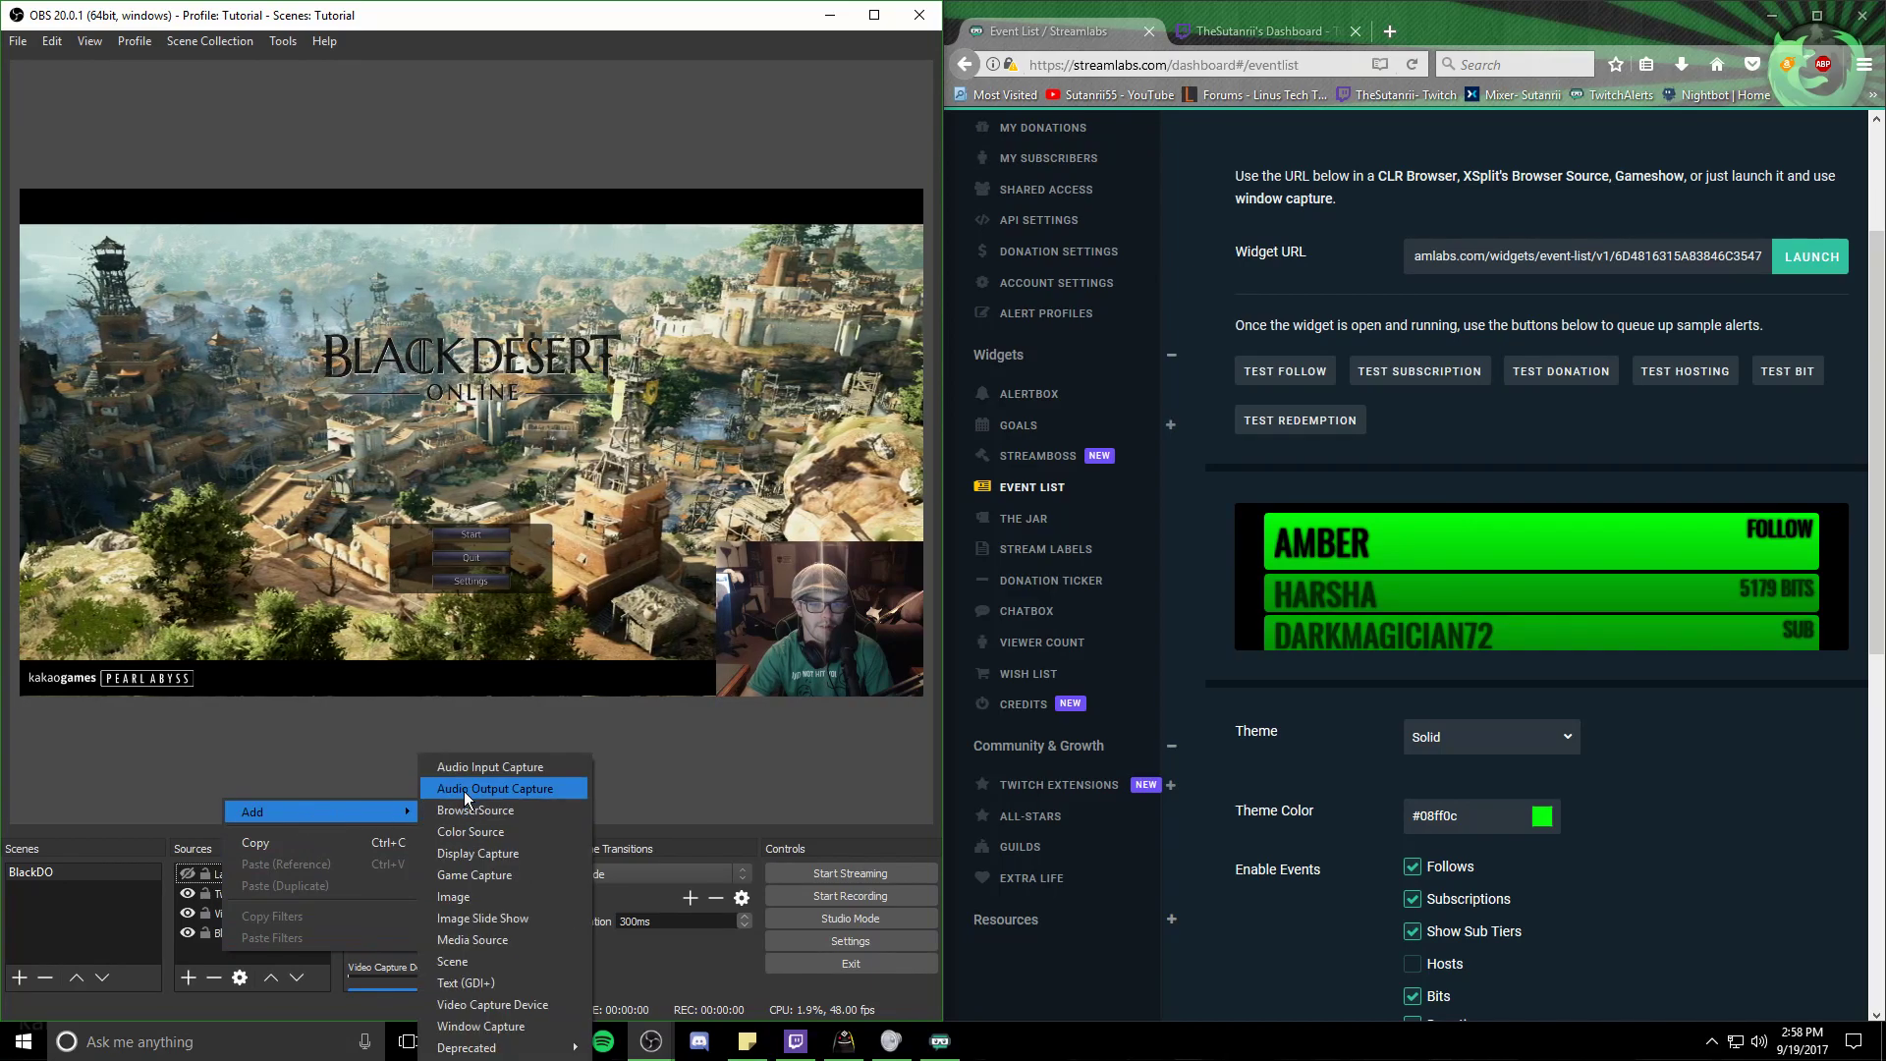
{"action": "left_click", "coordinate": [475, 809]}
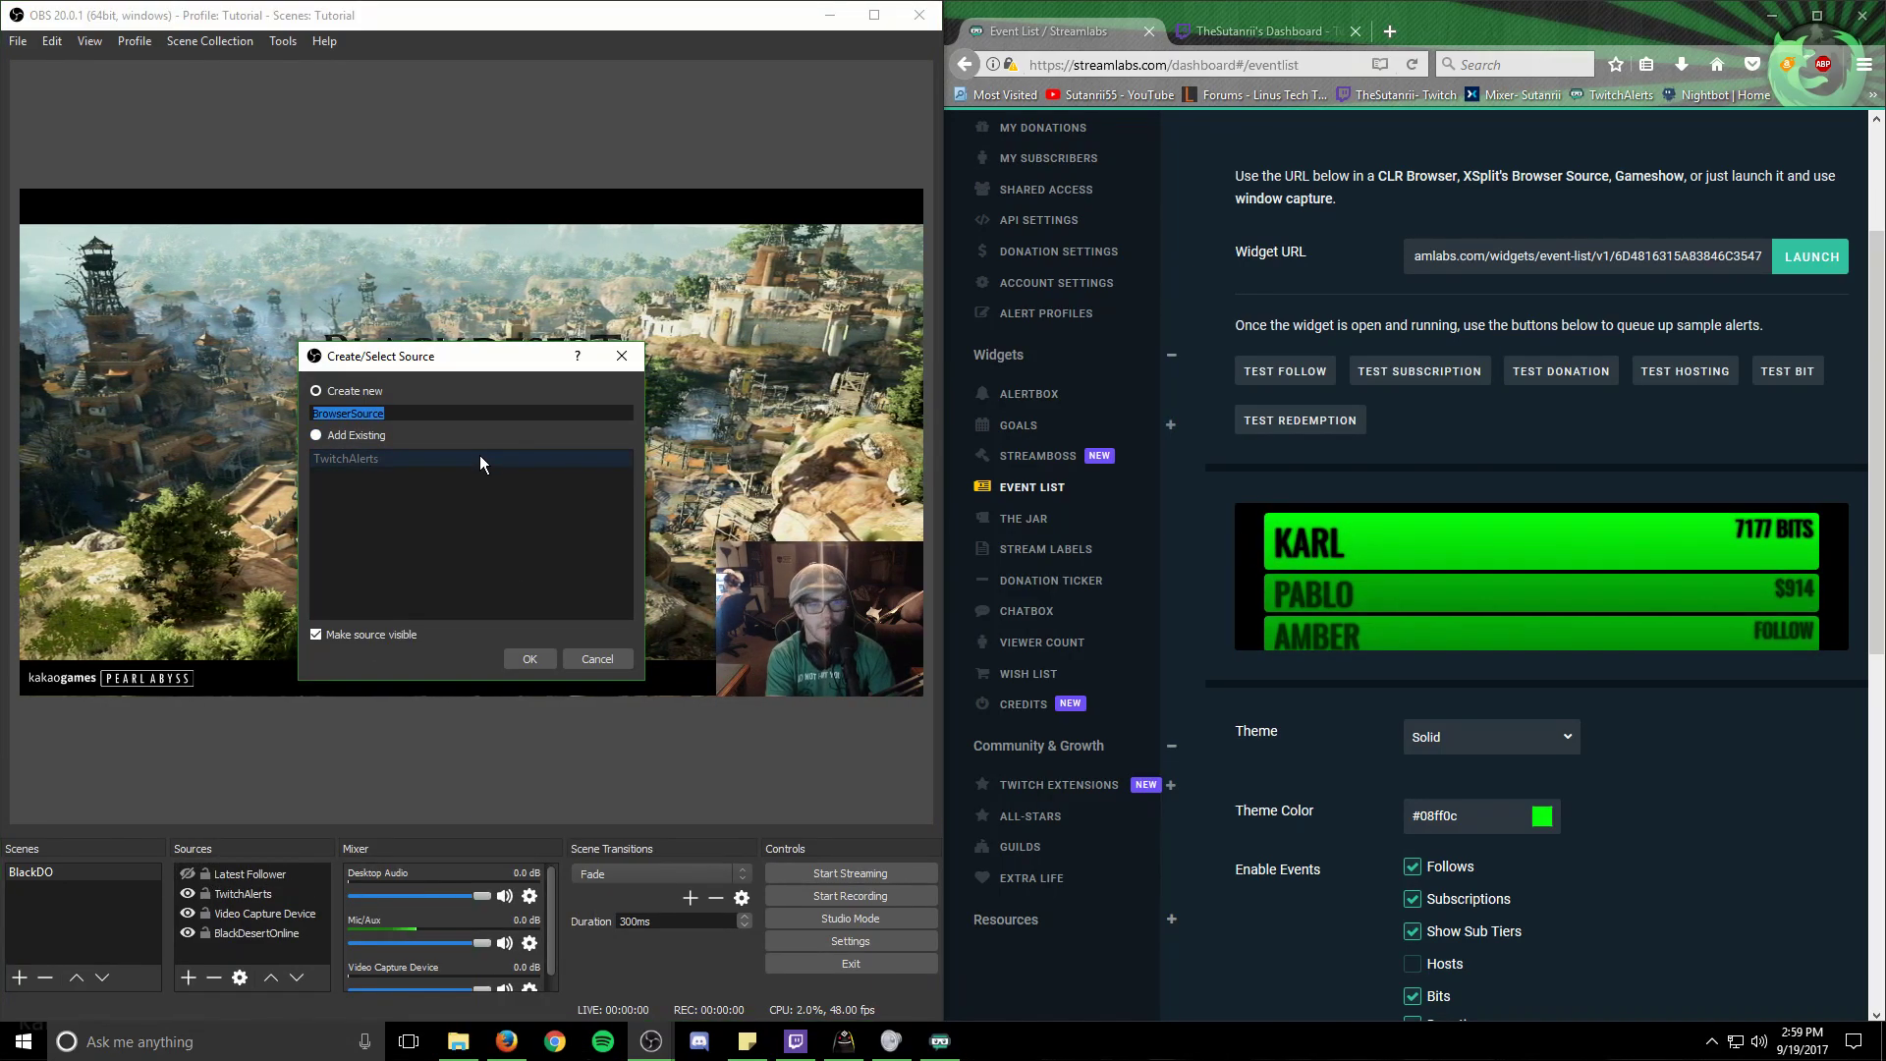
{"action": "type", "text": "Eventlis"}
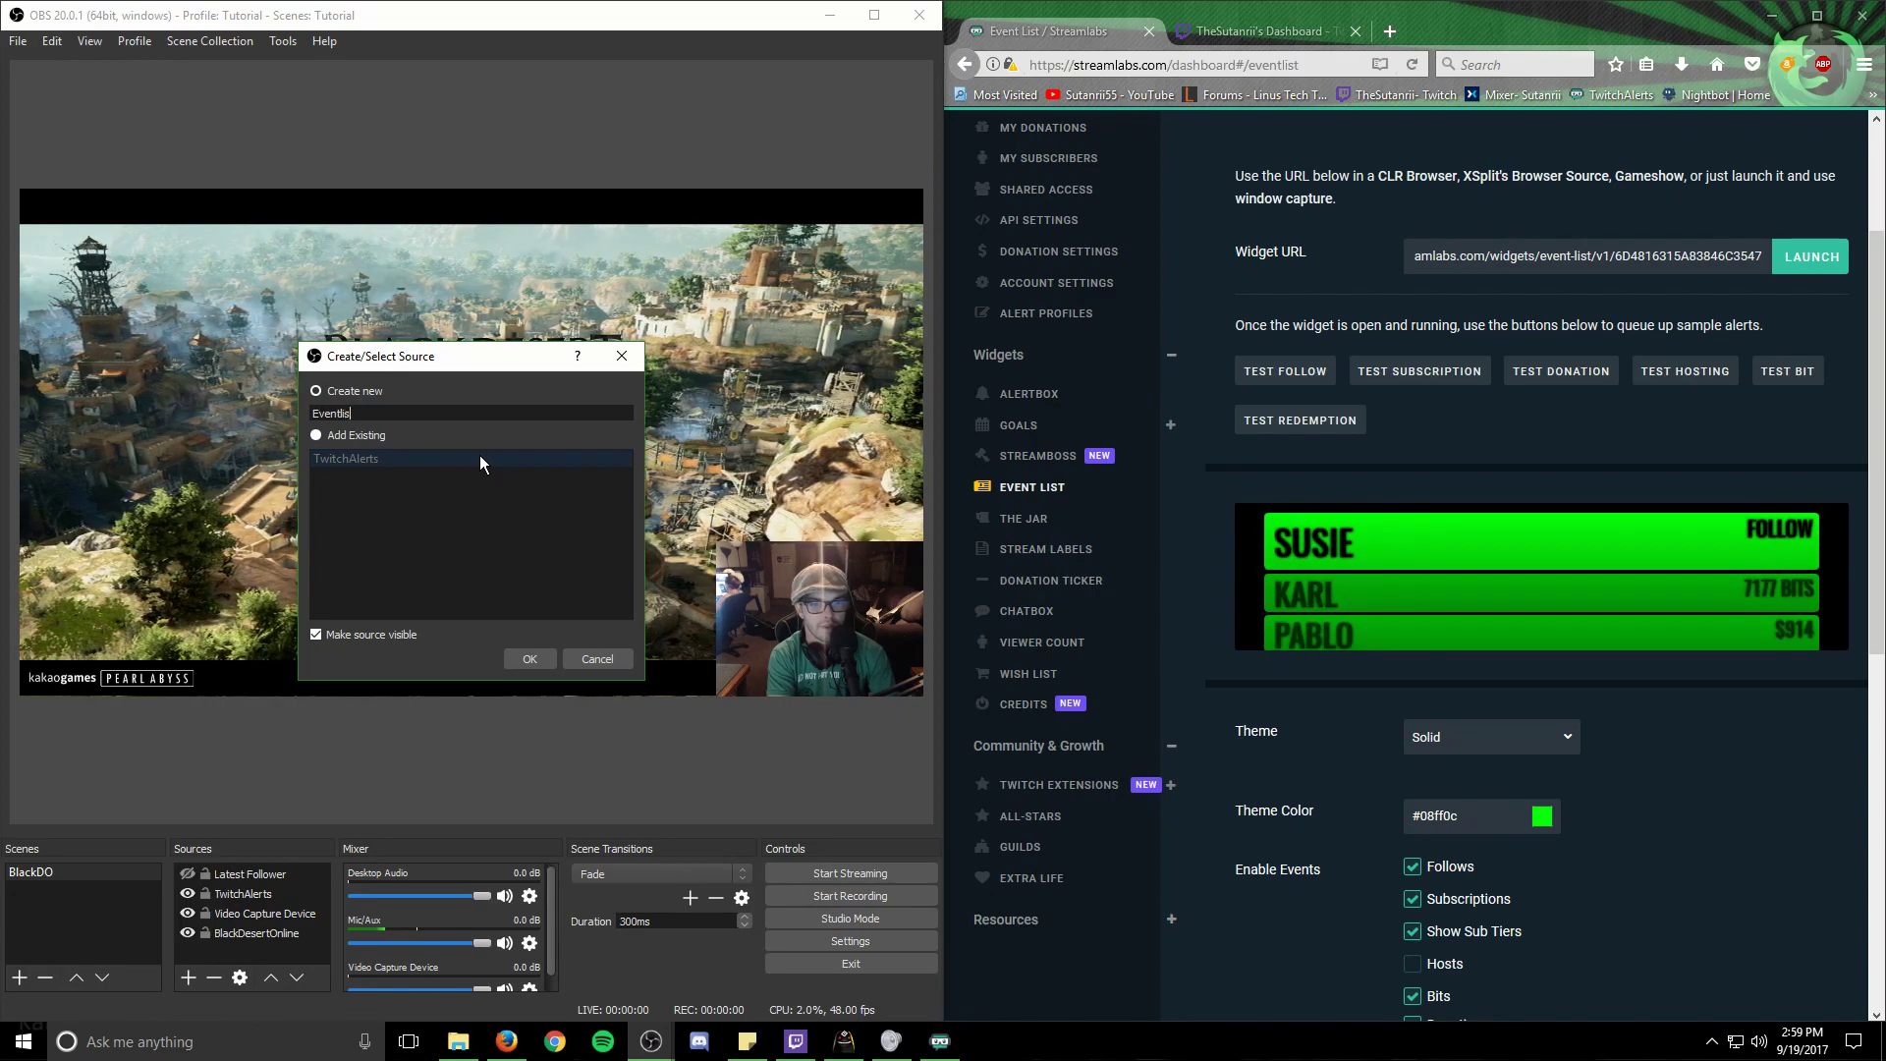
{"action": "type", "text": "t"}
{"action": "key", "text": "Return"}
Step: Paste the private widget URL as the Eventlist source's URL, accept, and shrink the source to about 30% of the canvas width at its lower-left corner
{"action": "left_click_drag", "start_coordinate": [341, 601], "coordinate": [177, 601]}
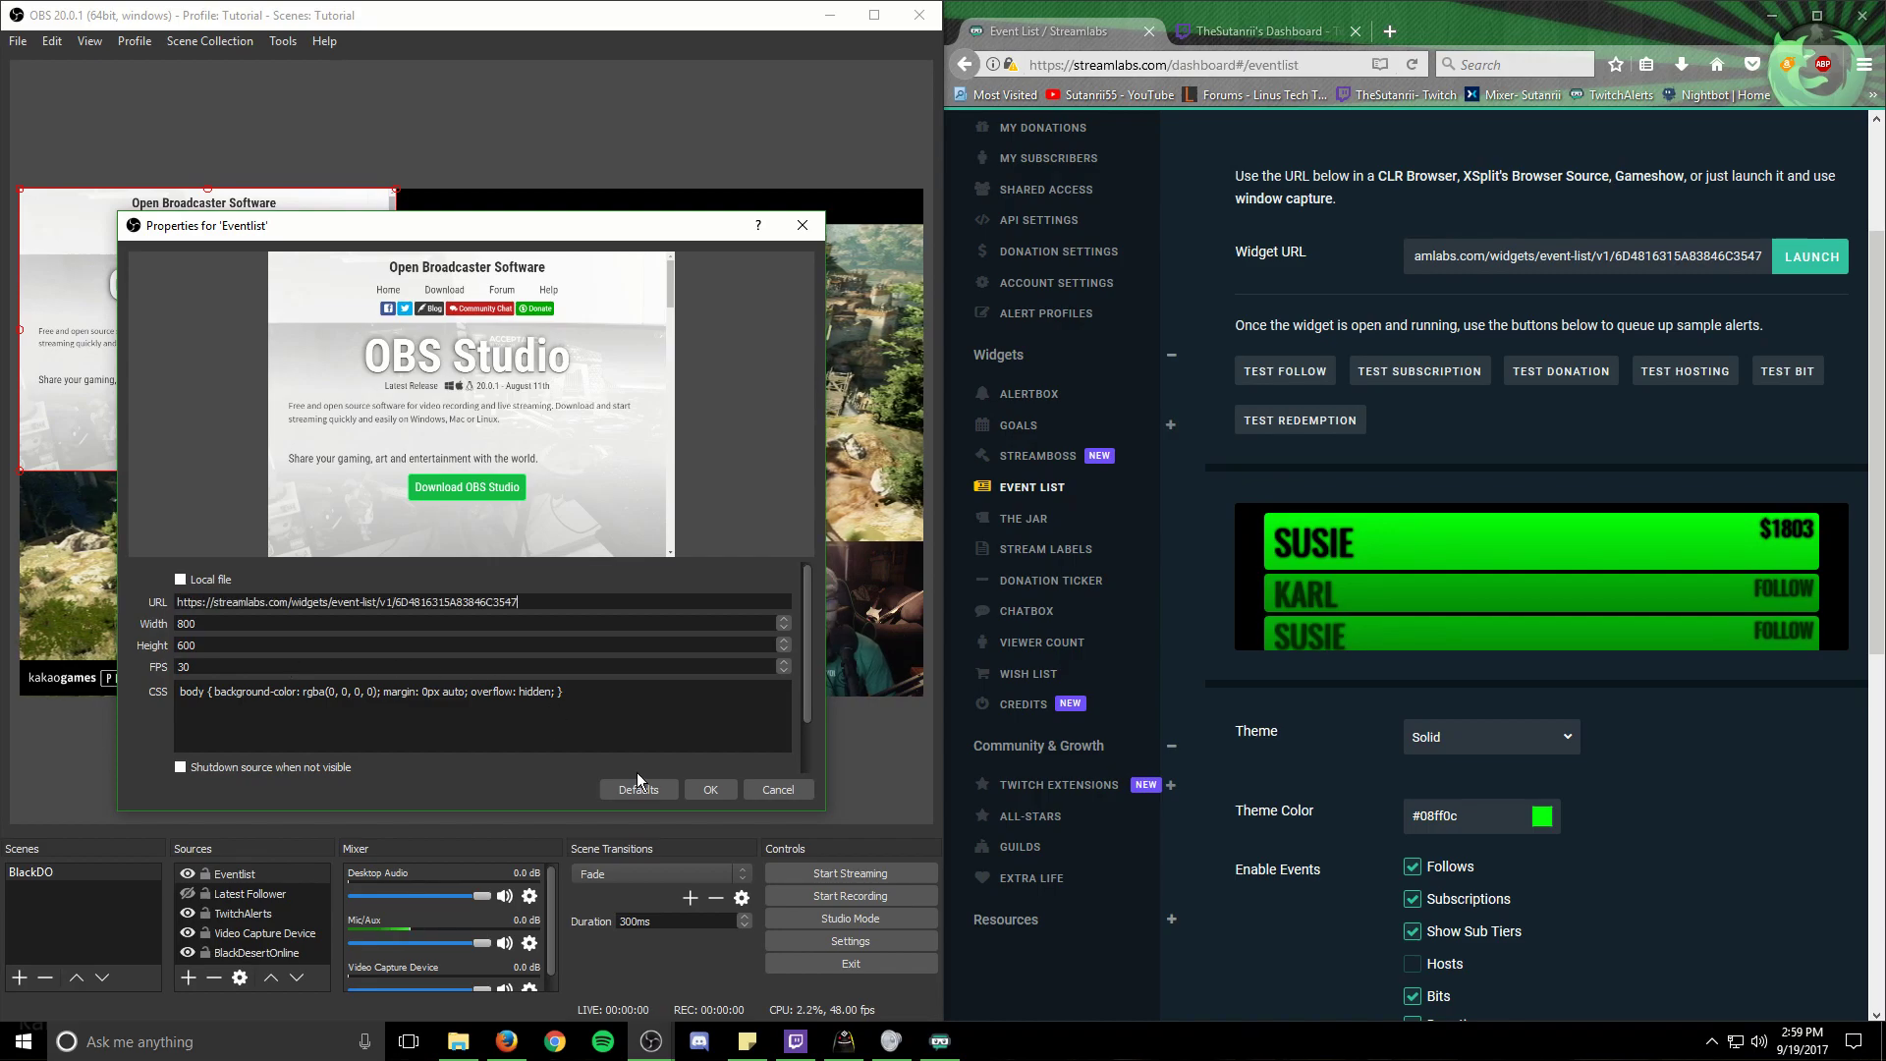
{"action": "left_click_drag", "start_coordinate": [438, 230], "coordinate": [723, 240]}
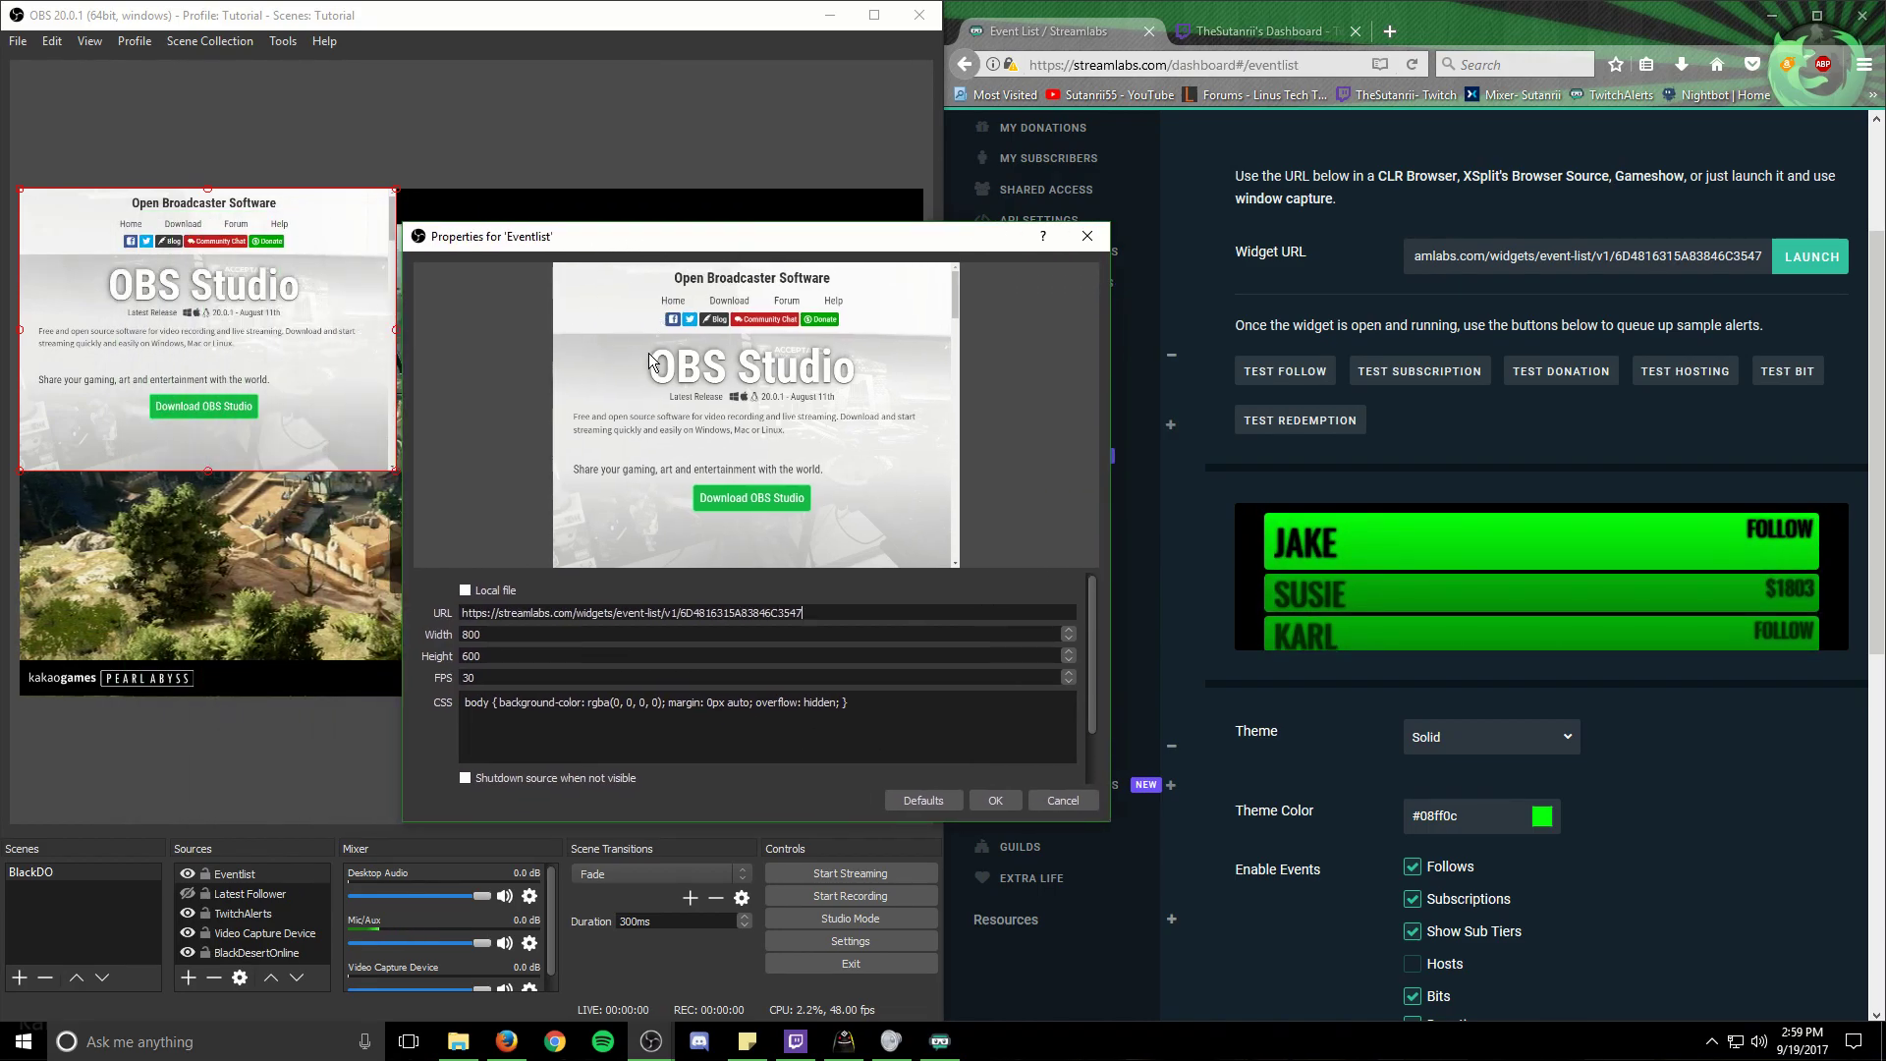
{"action": "left_click", "coordinate": [1011, 803]}
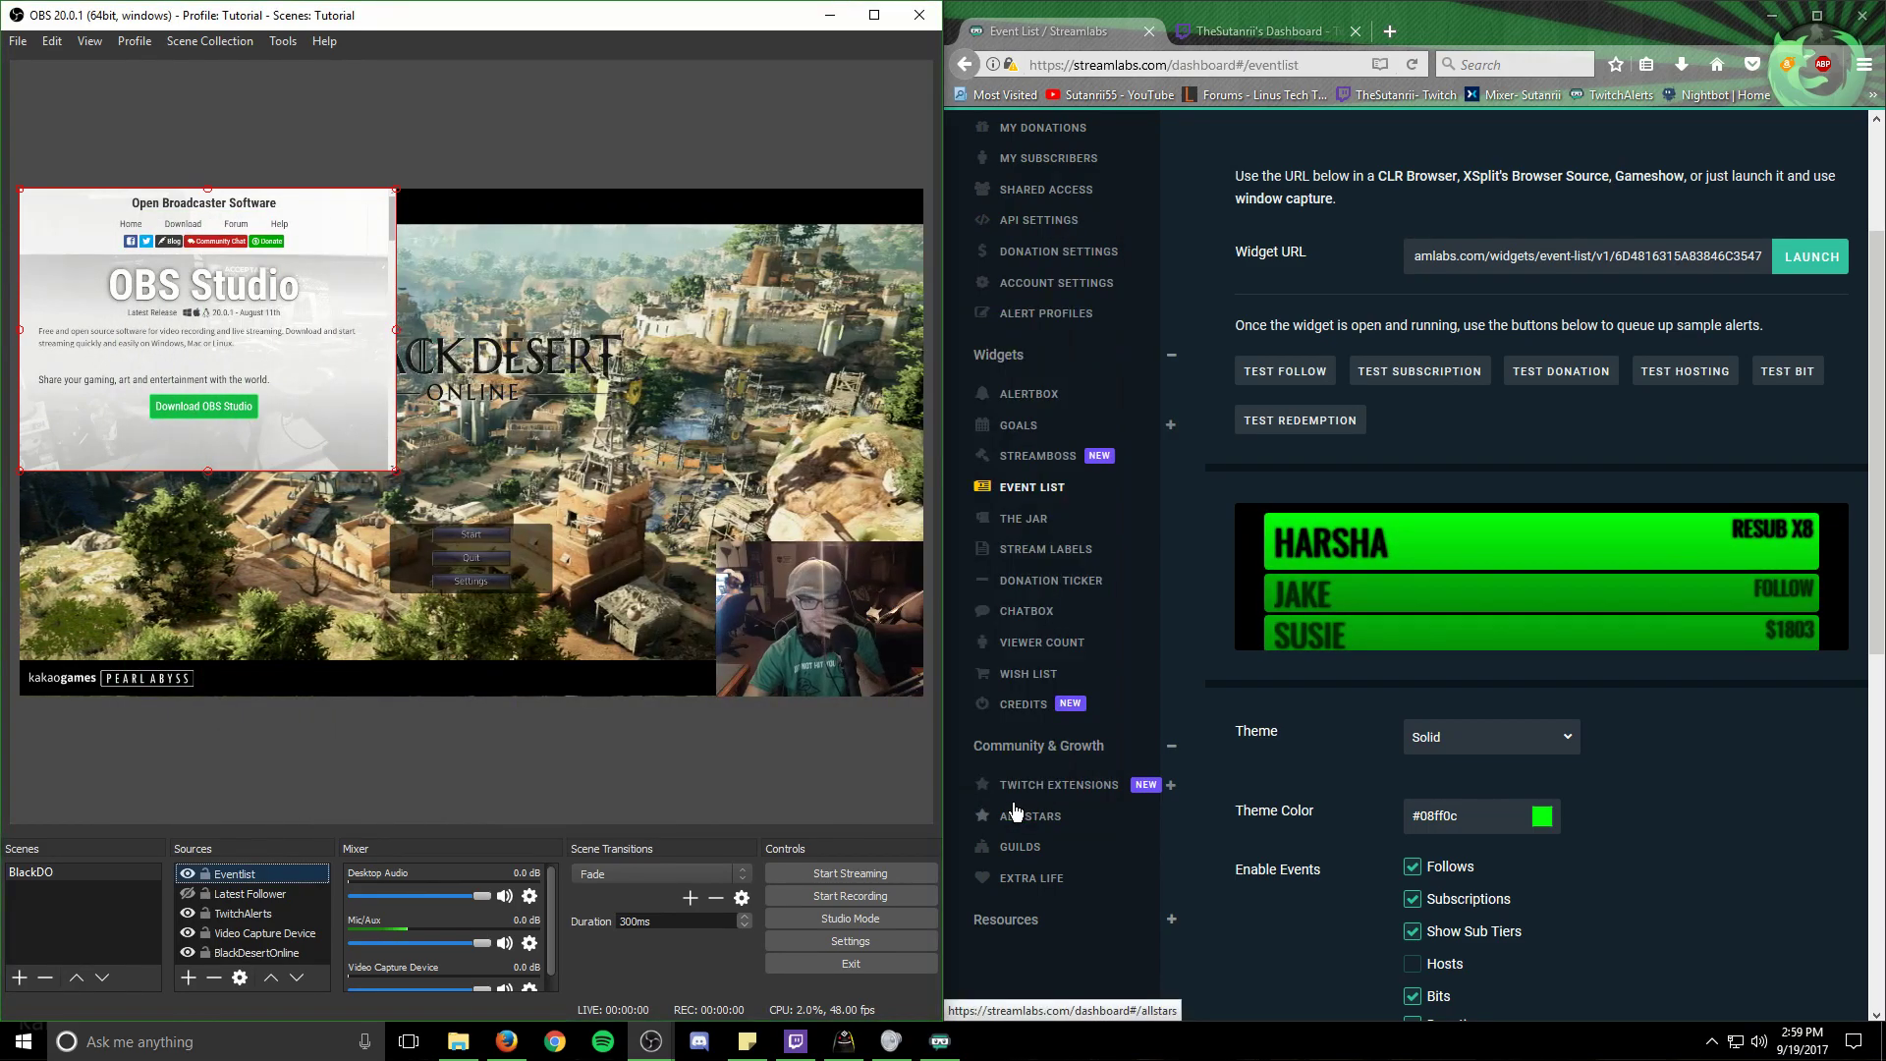
{"action": "left_click_drag", "start_coordinate": [237, 311], "coordinate": [226, 486]}
{"action": "left_click_drag", "start_coordinate": [400, 413], "coordinate": [197, 628]}
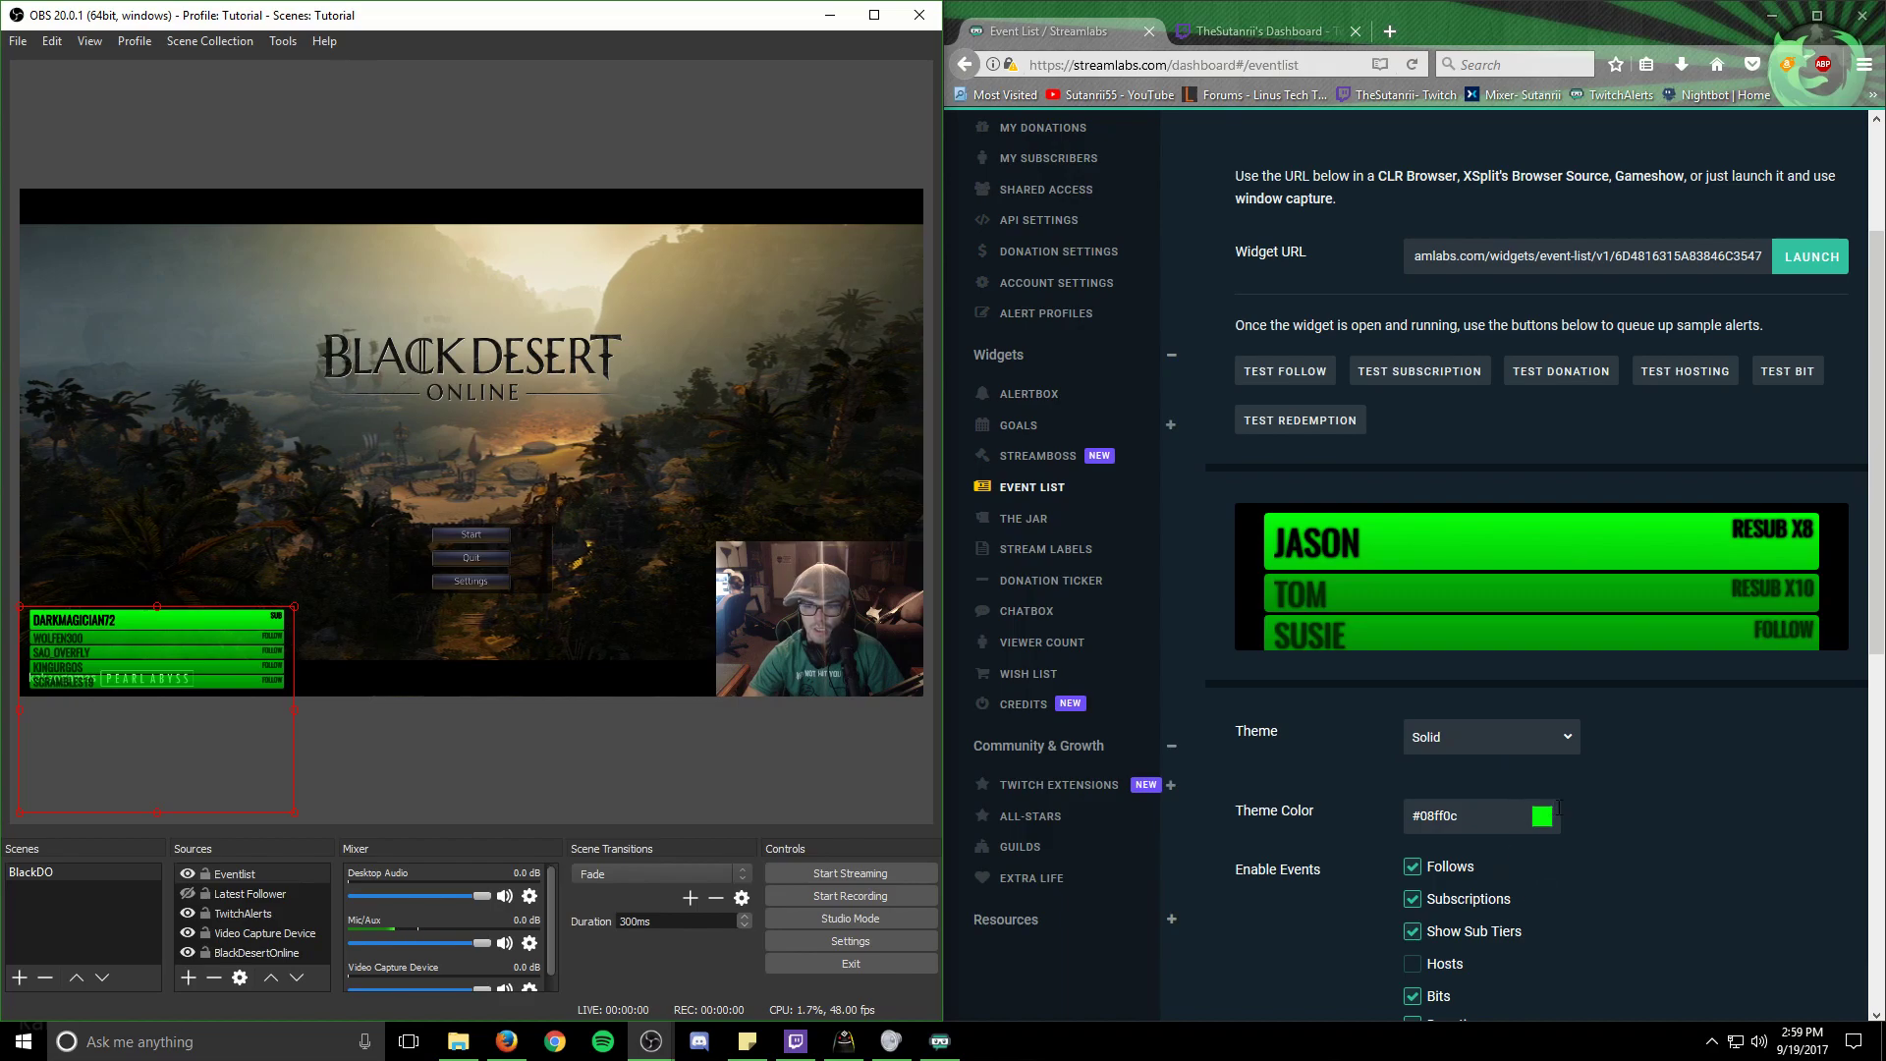
Step: Try raising the Event List widget's Max Events to 10, shifting the list up on the canvas, and saving the widget settings
{"action": "scroll", "coordinate": [1606, 809], "scroll_direction": "down", "scroll_amount": 2}
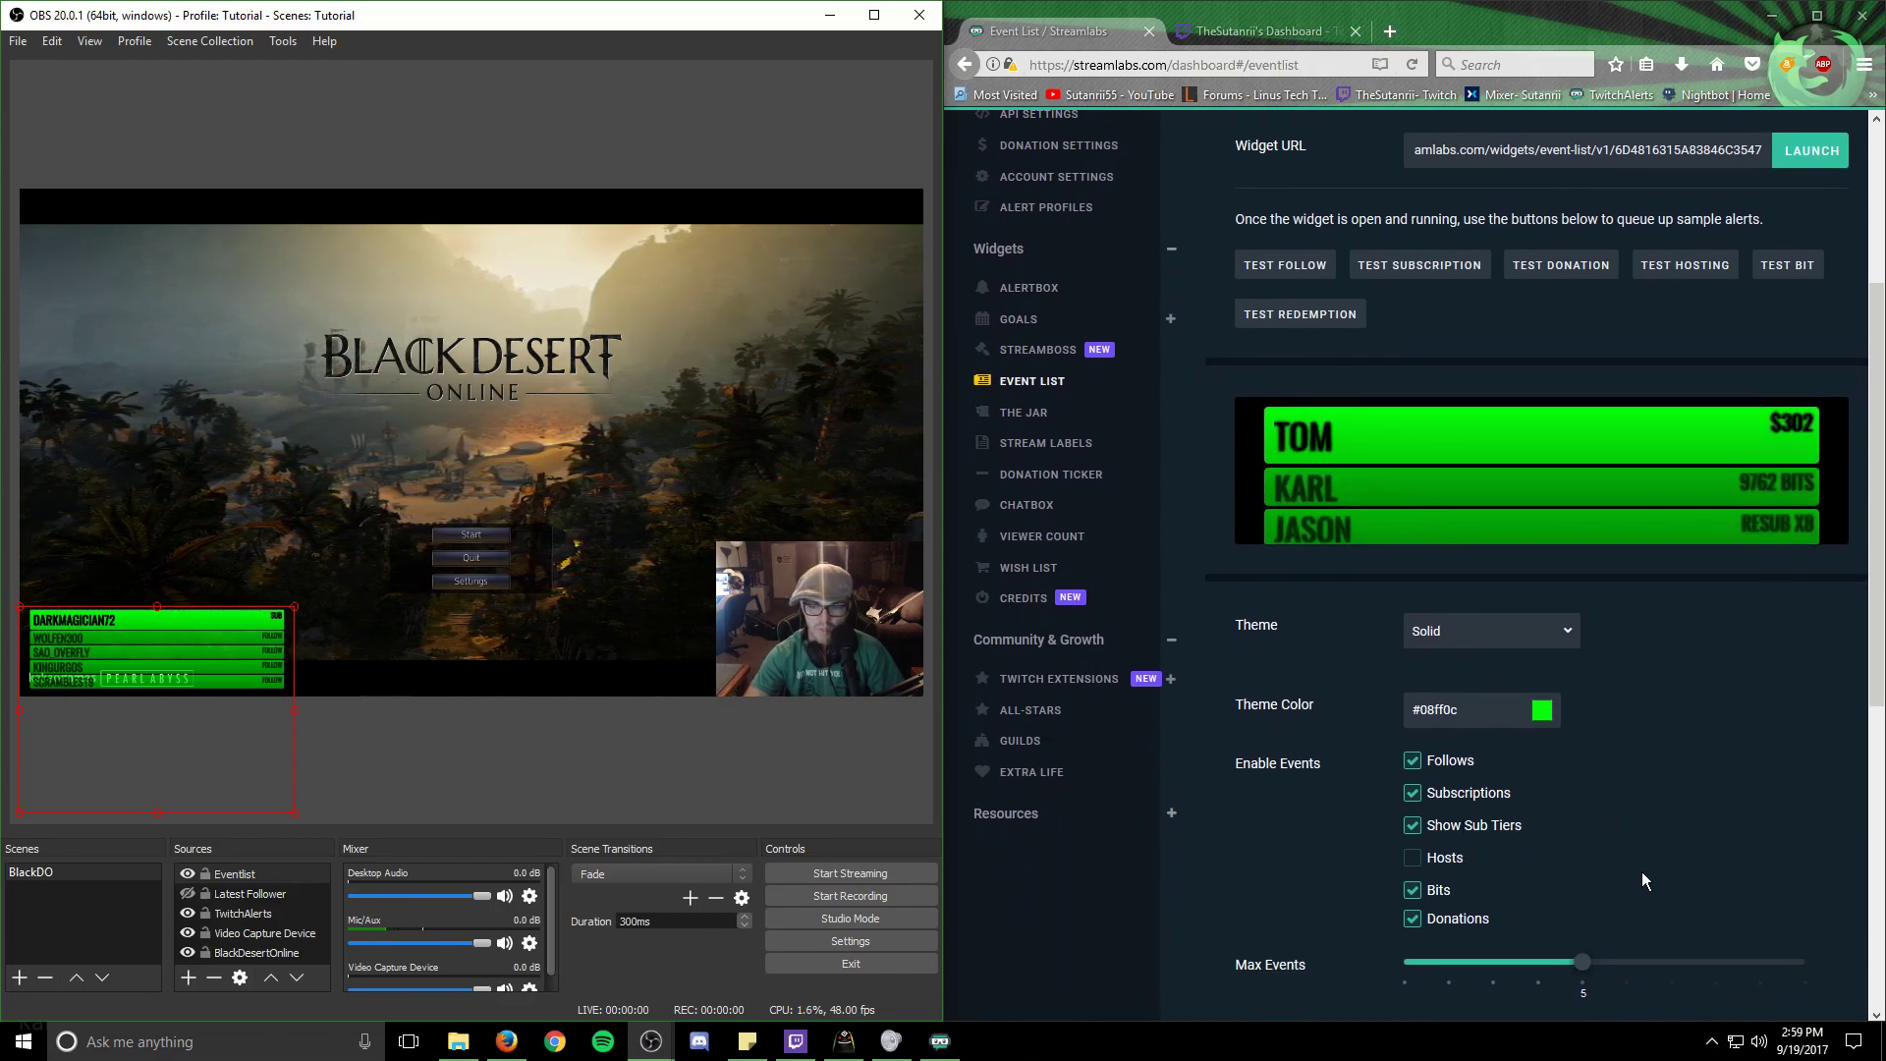
{"action": "scroll", "coordinate": [1621, 854], "scroll_direction": "down", "scroll_amount": 4}
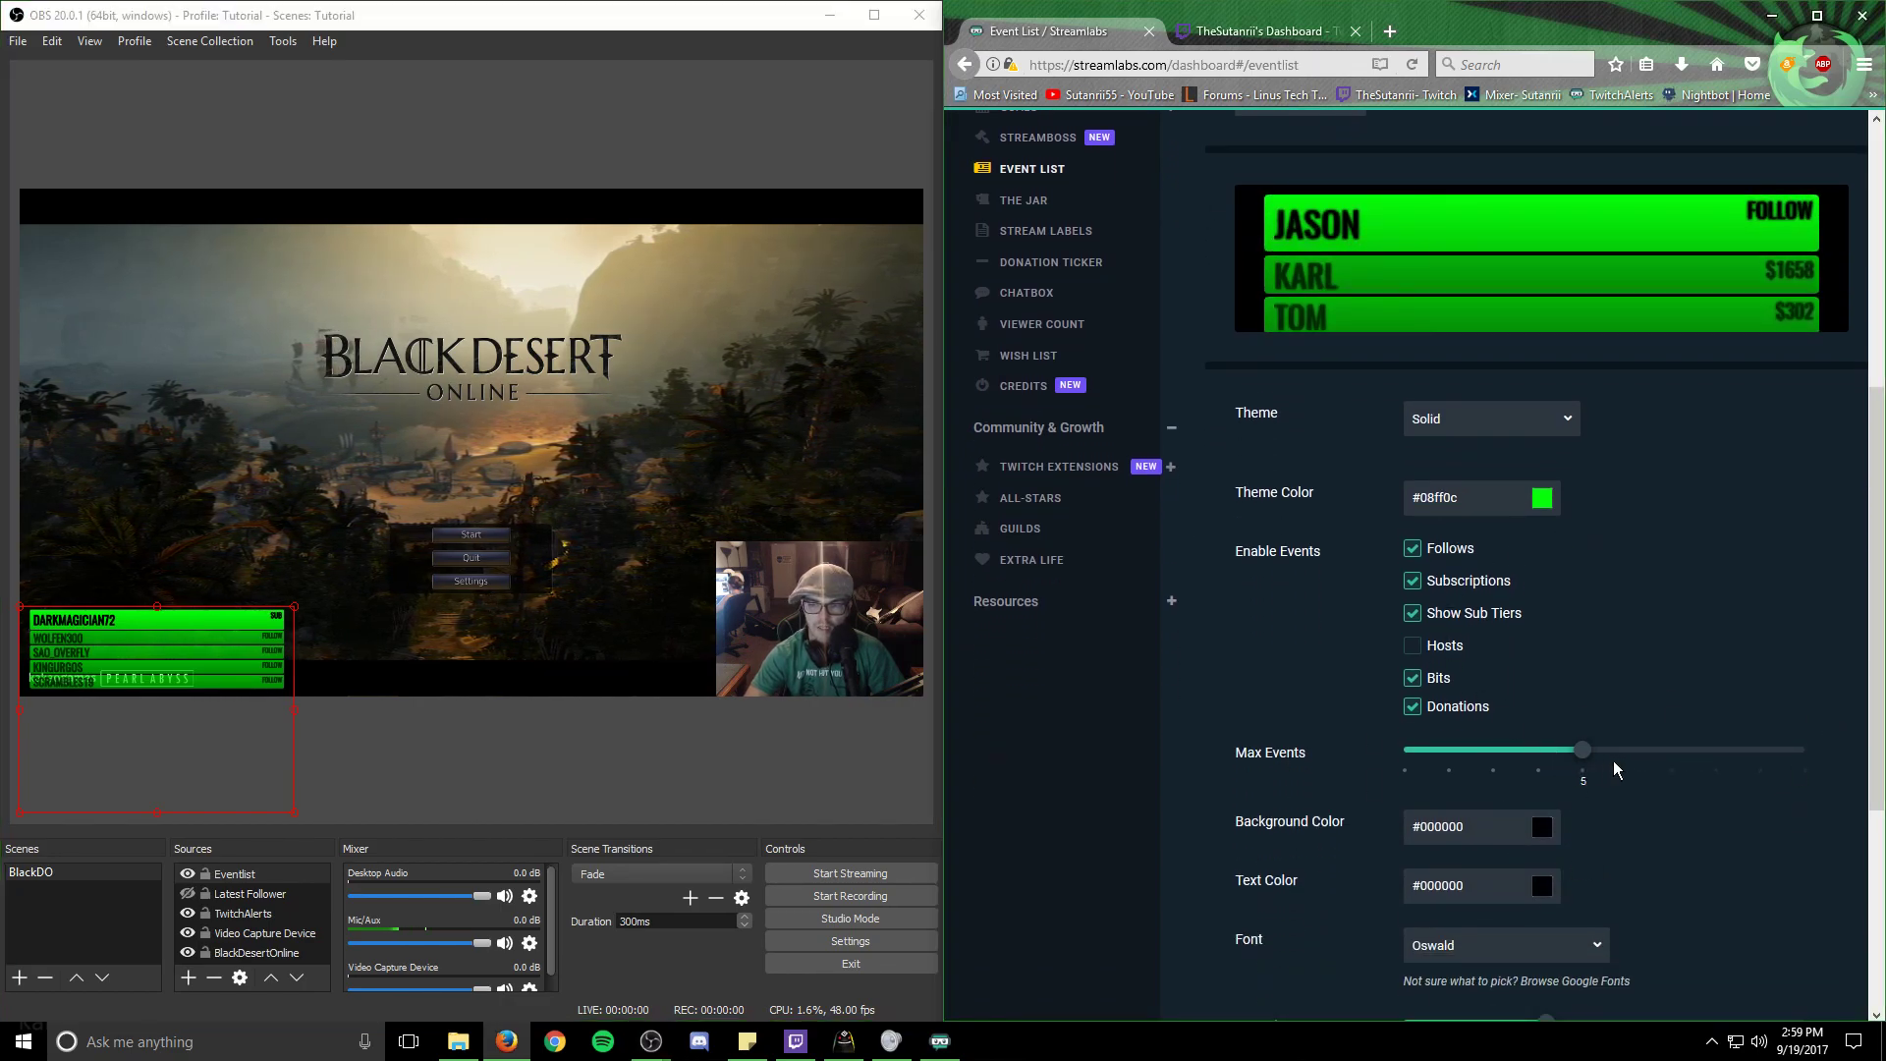
{"action": "left_click_drag", "start_coordinate": [1582, 752], "coordinate": [1857, 763]}
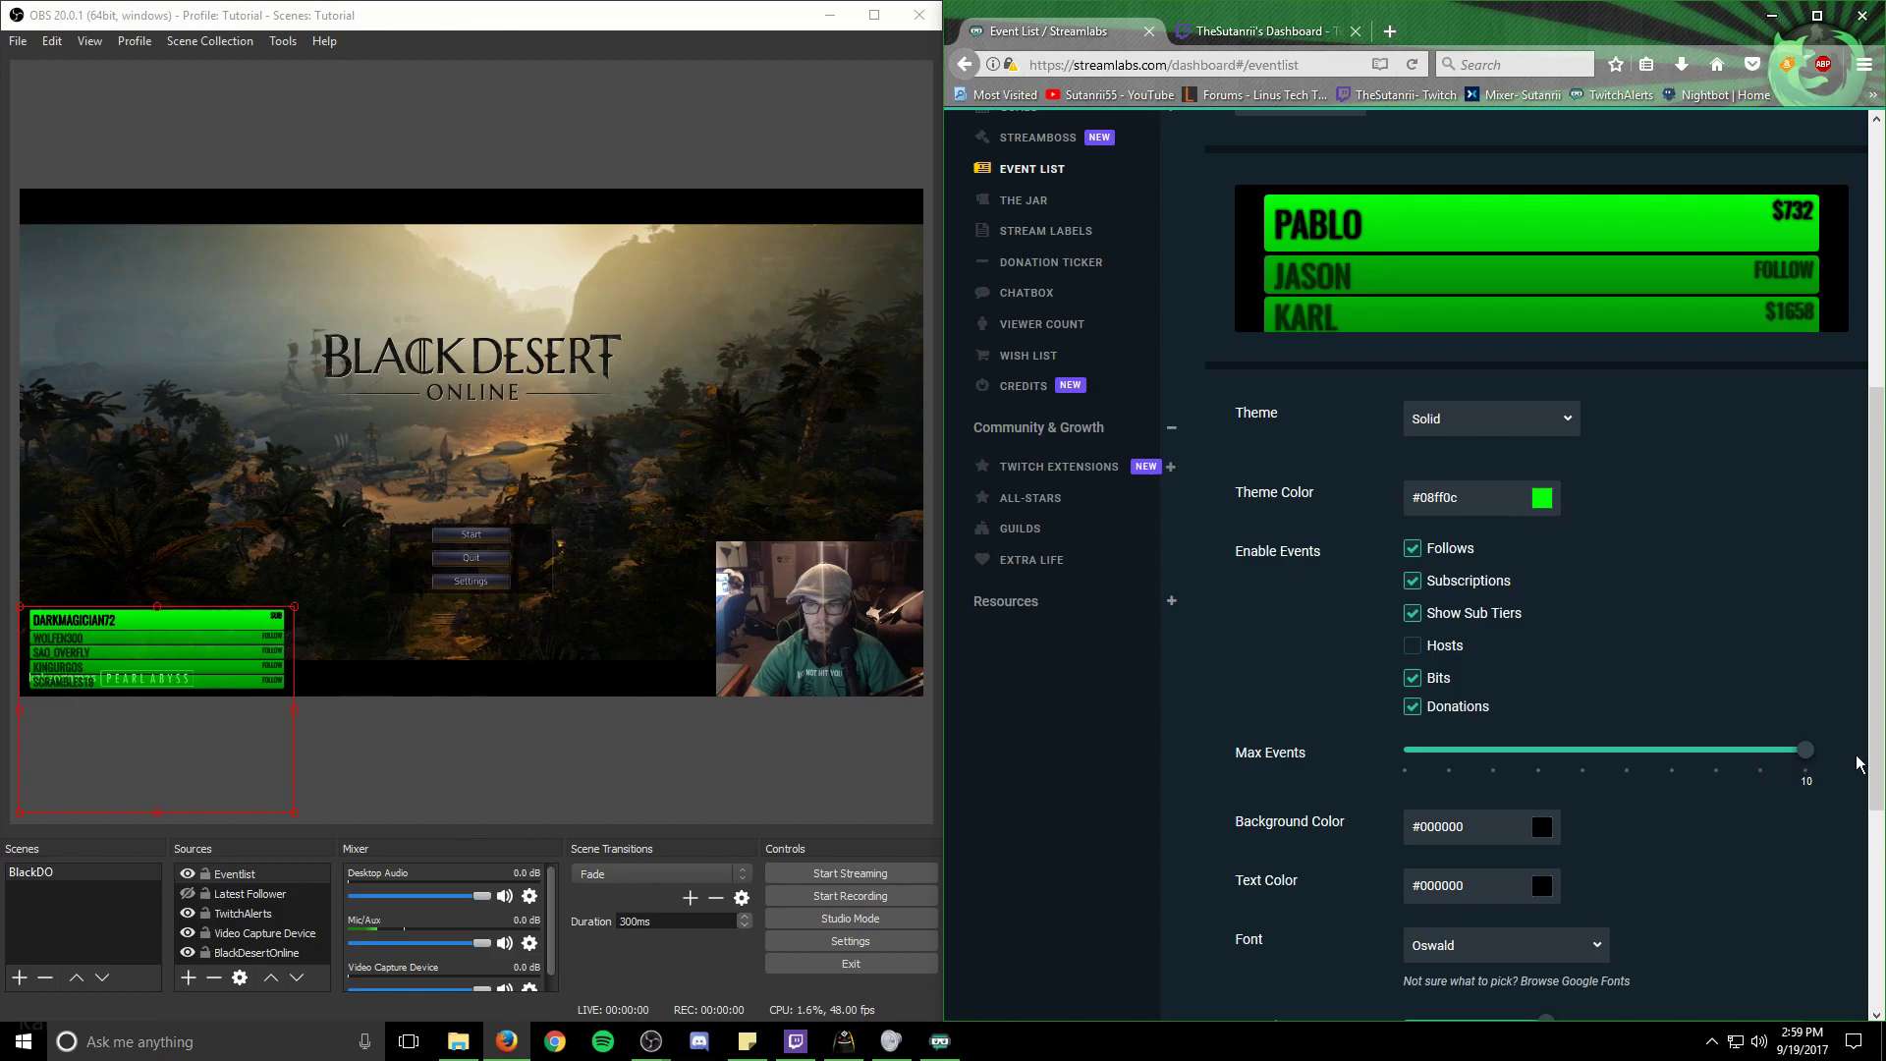
{"action": "left_click_drag", "start_coordinate": [192, 633], "coordinate": [192, 629]}
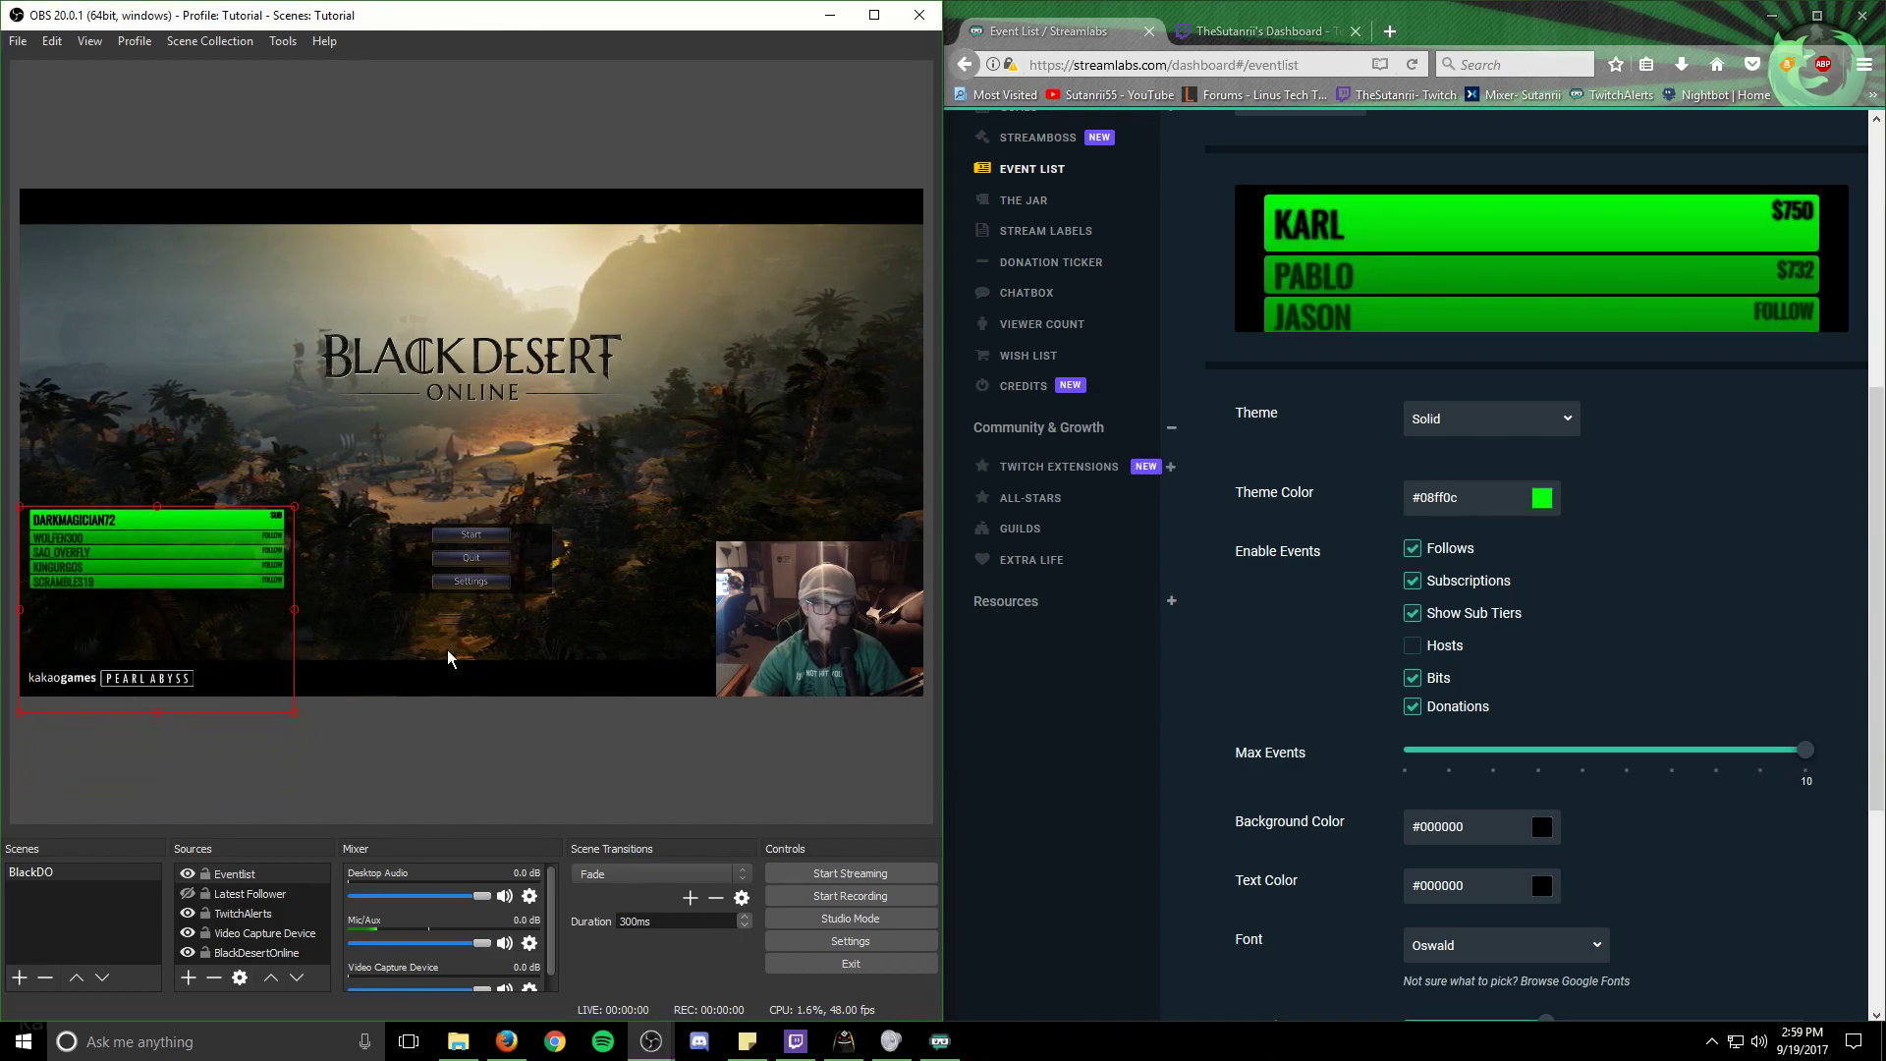
{"action": "scroll", "coordinate": [1596, 792], "scroll_direction": "down", "scroll_amount": 4}
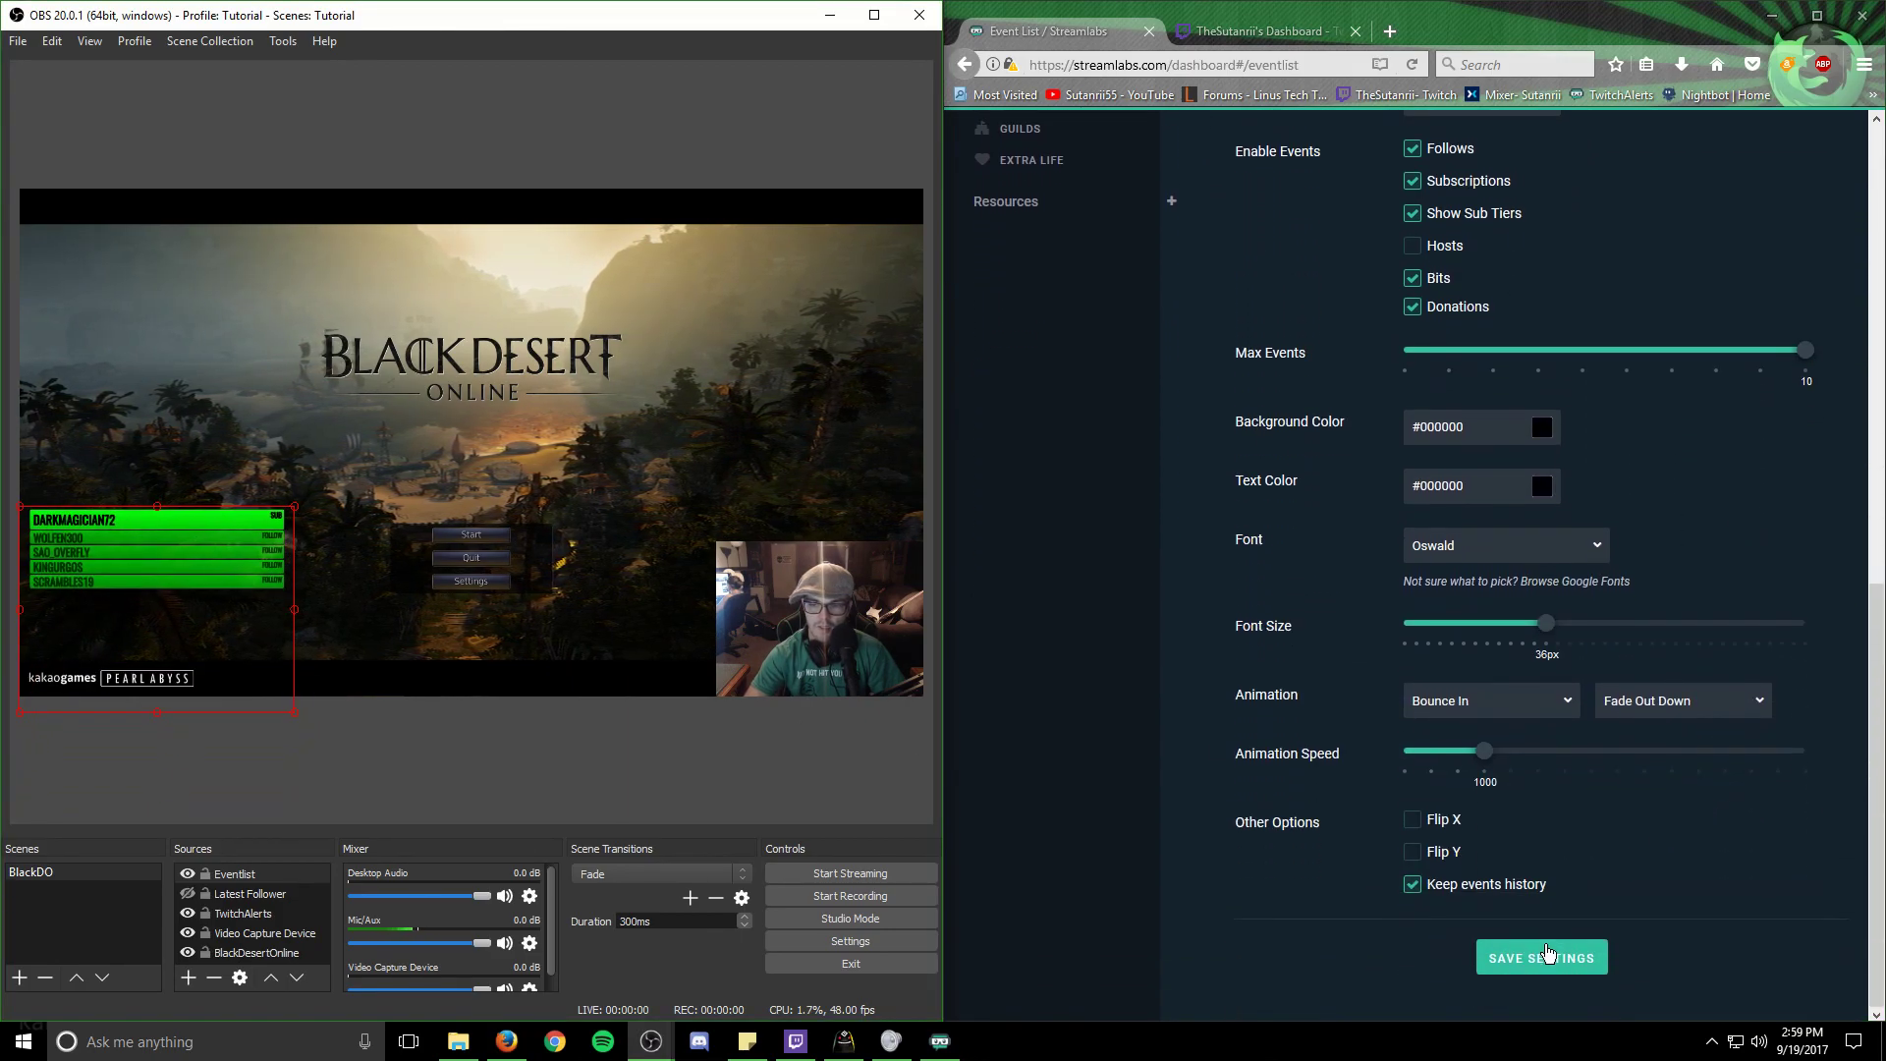
{"action": "left_click", "coordinate": [1548, 953]}
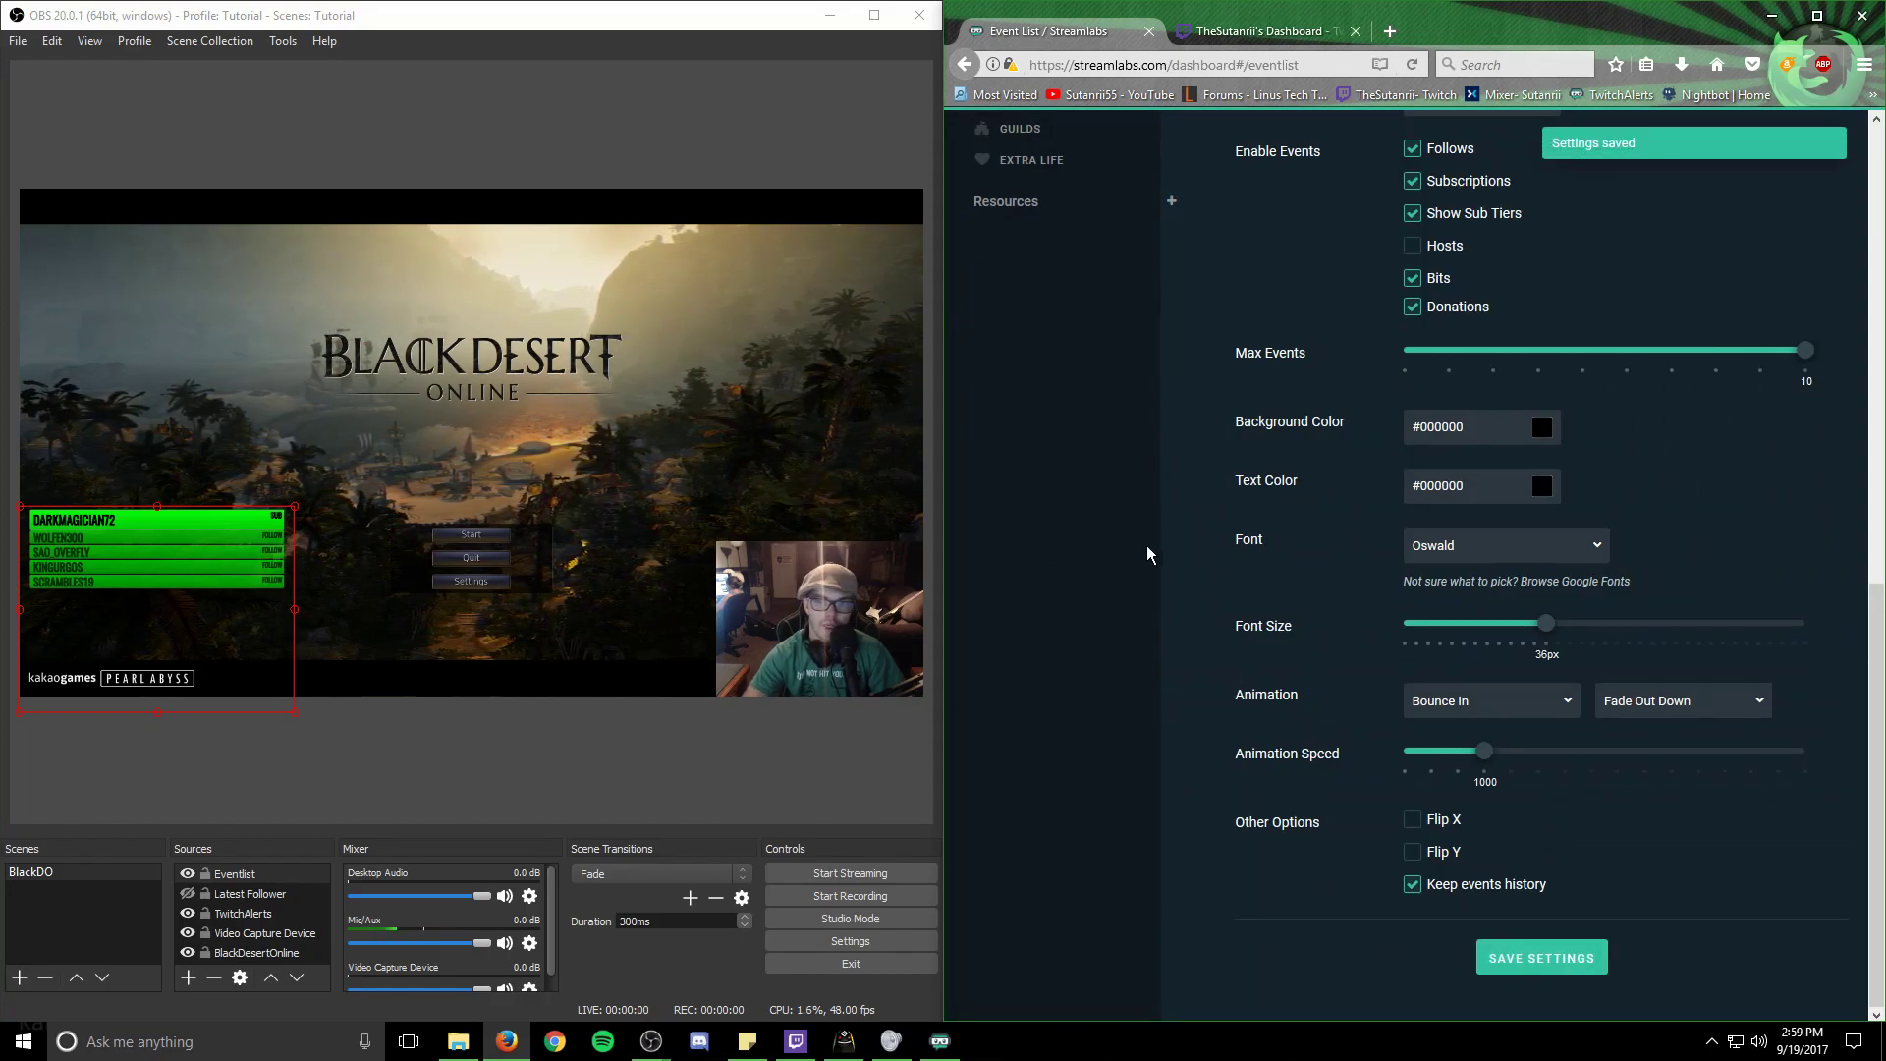
Step: Set the Event List widget's Max Events to 5, save the settings, and move the list down toward the canvas's lower edge
{"action": "scroll", "coordinate": [1571, 501], "scroll_direction": "up", "scroll_amount": 3}
{"action": "left_click", "coordinate": [1586, 567]}
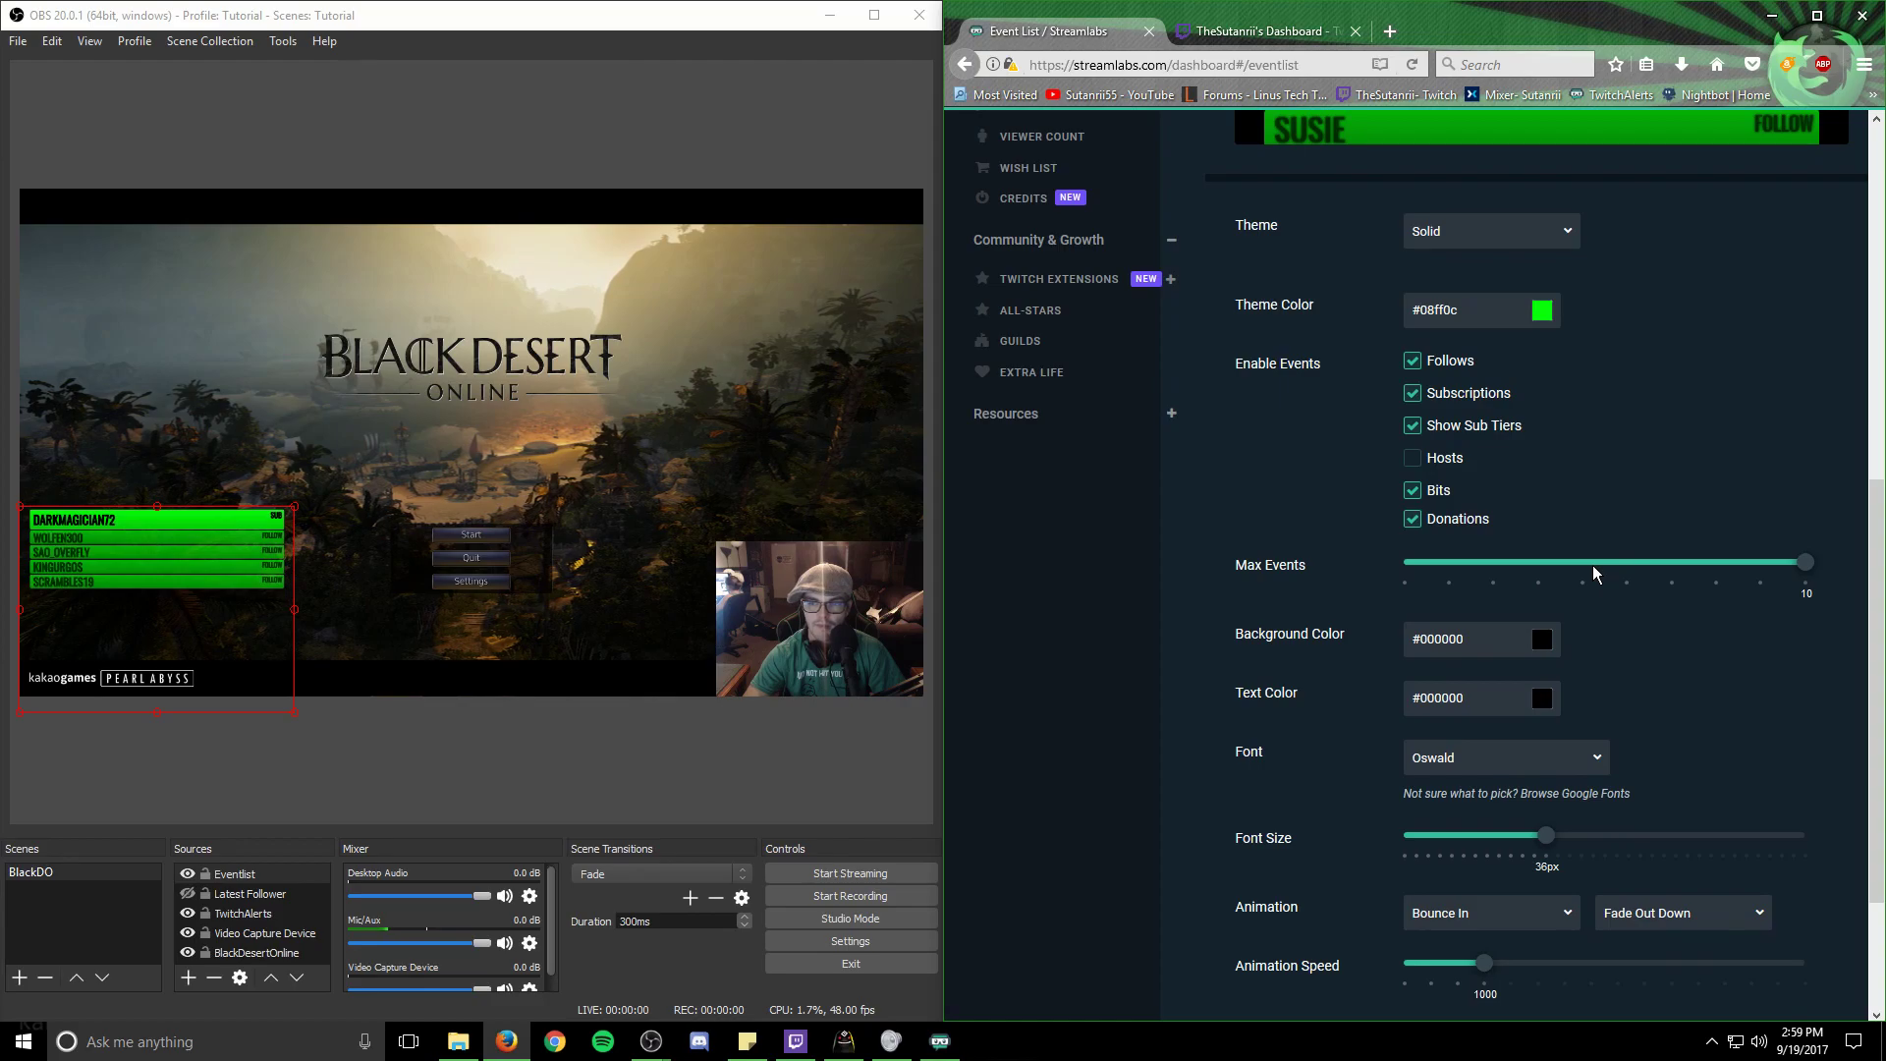
{"action": "scroll", "coordinate": [1540, 757], "scroll_direction": "down", "scroll_amount": 3}
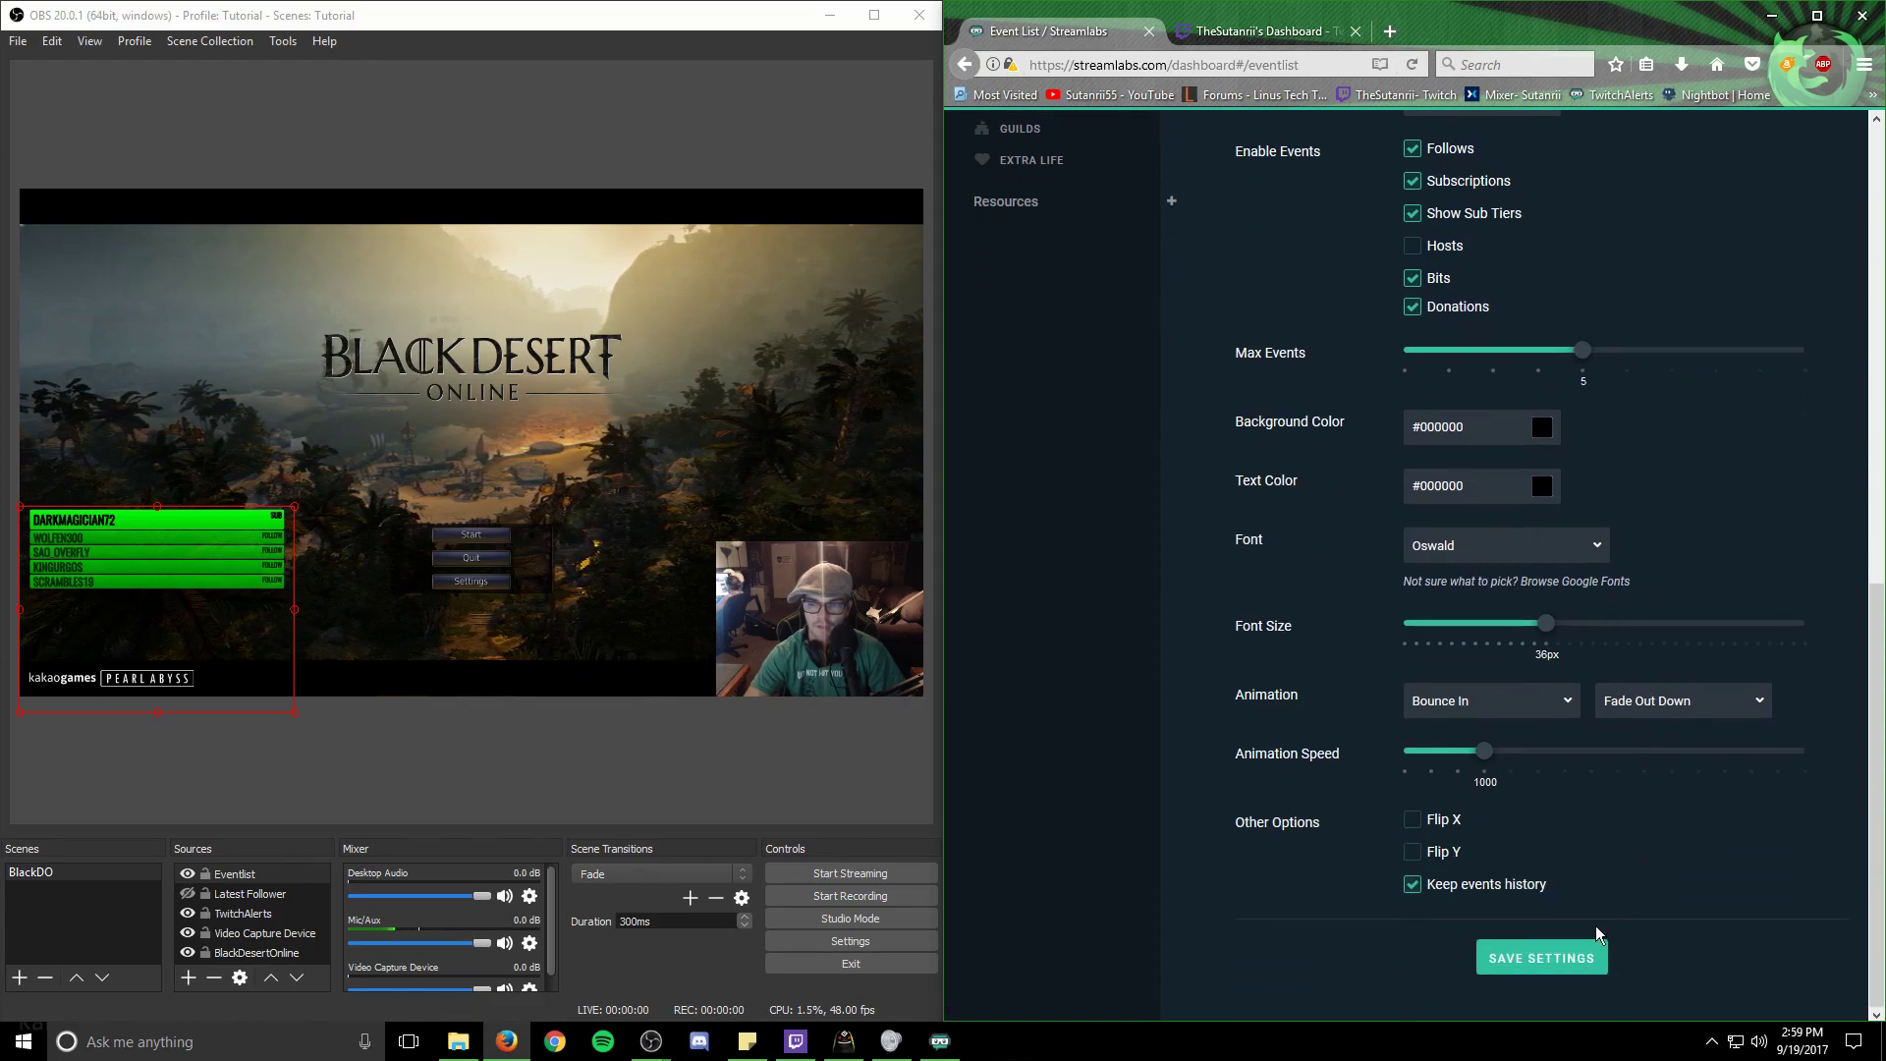
{"action": "left_click", "coordinate": [1558, 967]}
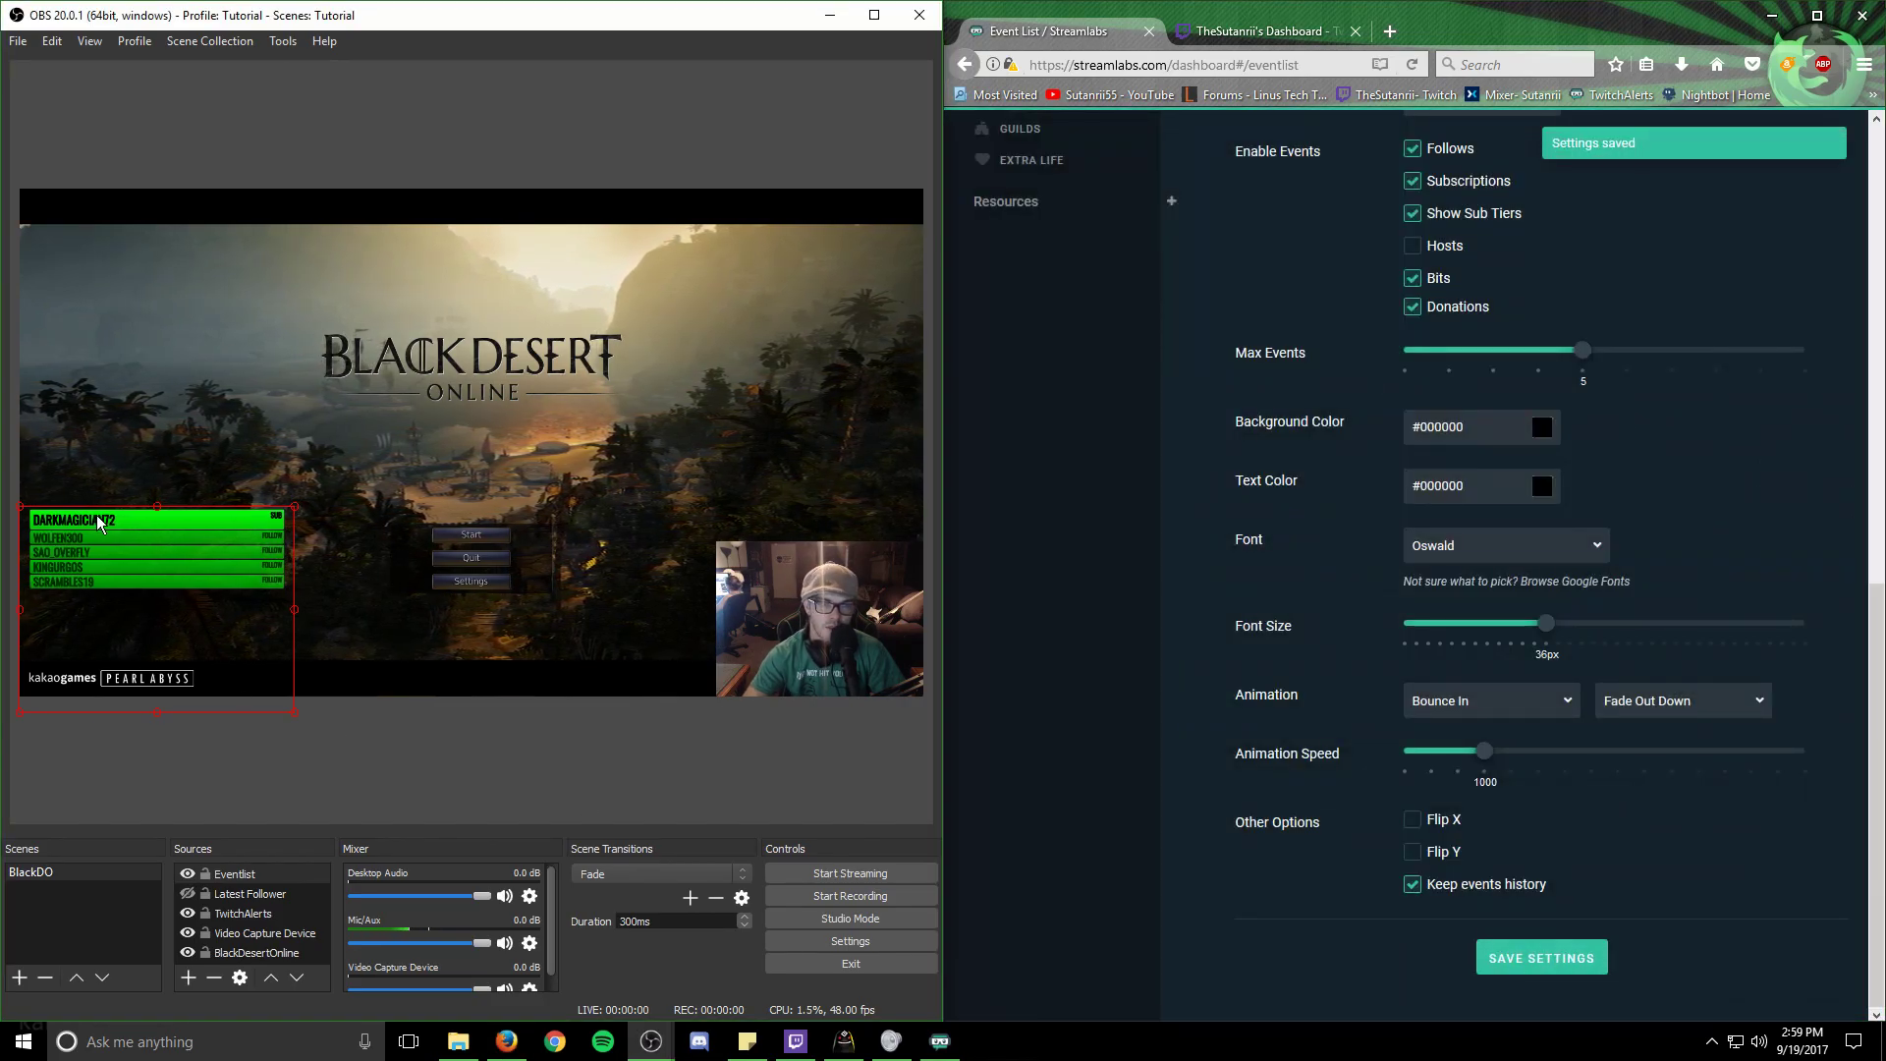
{"action": "left_click_drag", "start_coordinate": [98, 521], "coordinate": [103, 614]}
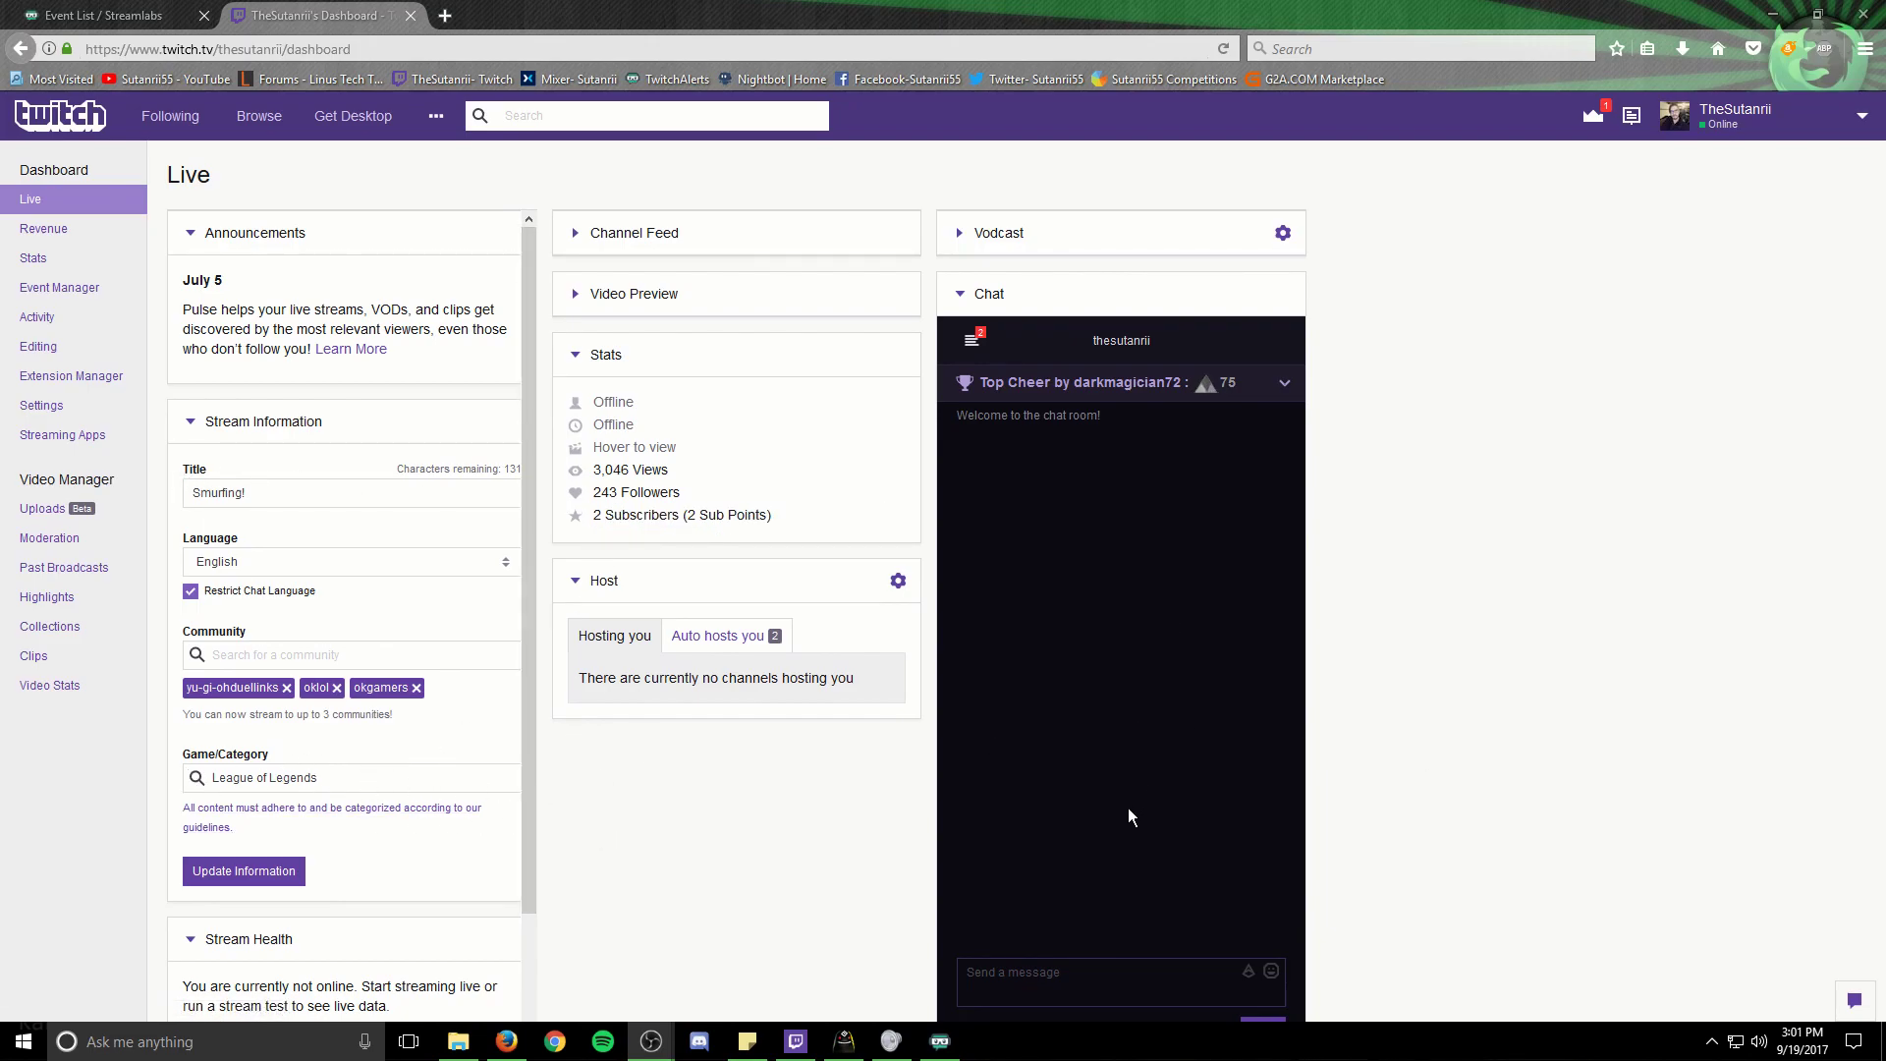
Step: Examine the chat options and mod tools on the Twitch dashboard, then move the browser window to another monitor
{"action": "scroll", "coordinate": [1406, 808], "scroll_direction": "down", "scroll_amount": 2}
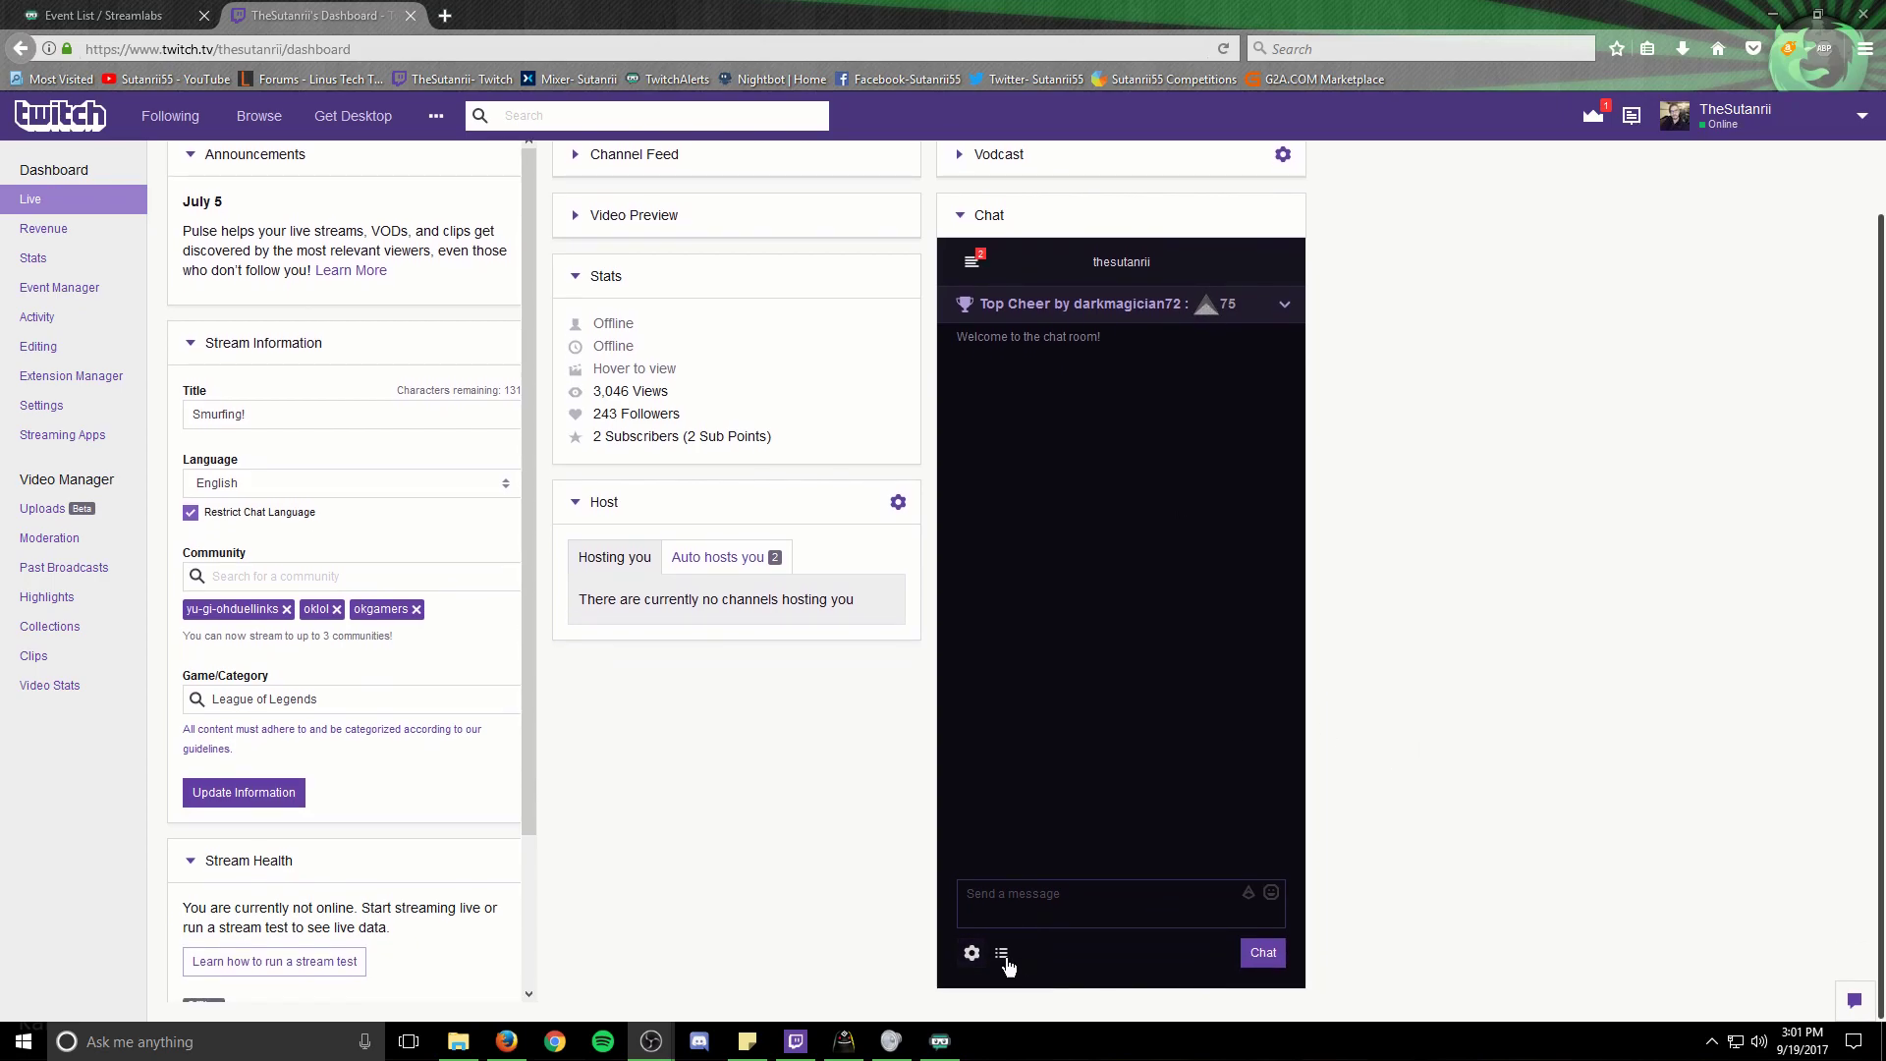
{"action": "left_click", "coordinate": [970, 954]}
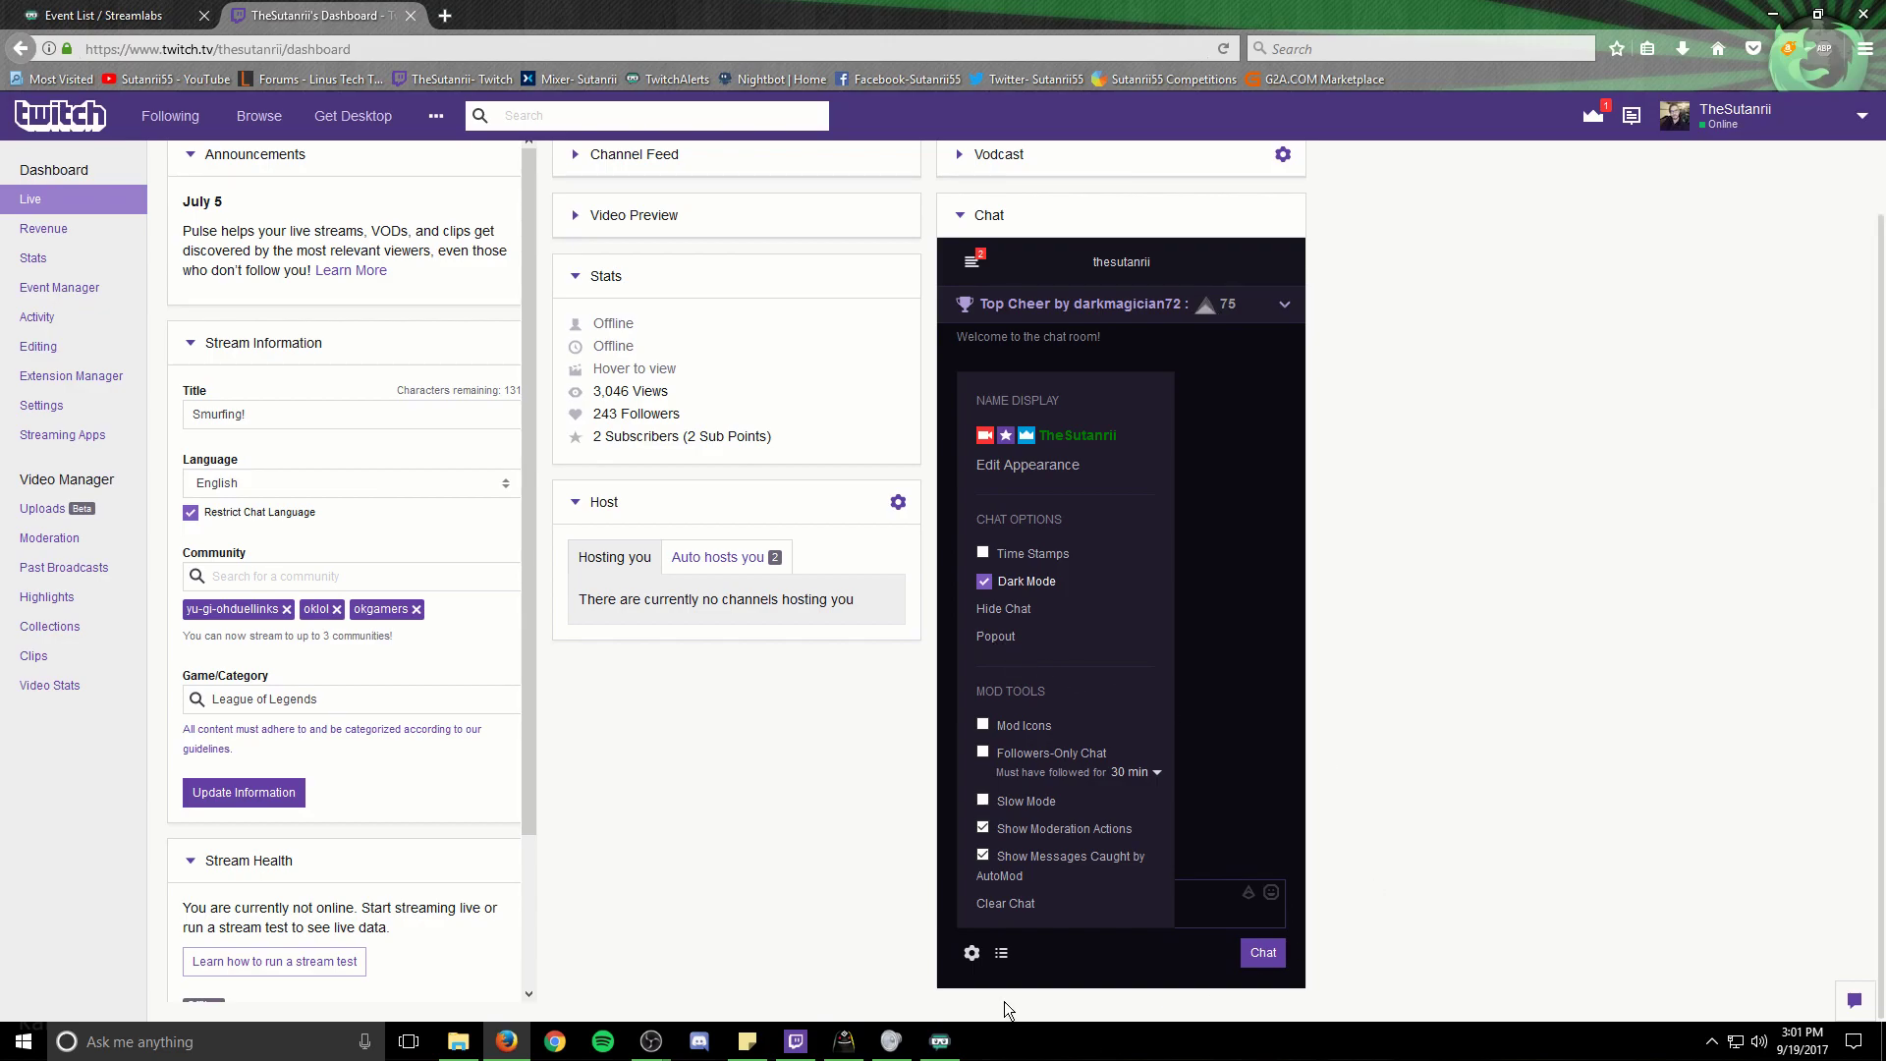
{"action": "left_click", "coordinate": [970, 954]}
{"action": "scroll", "coordinate": [580, 862], "scroll_direction": "up", "scroll_amount": 2}
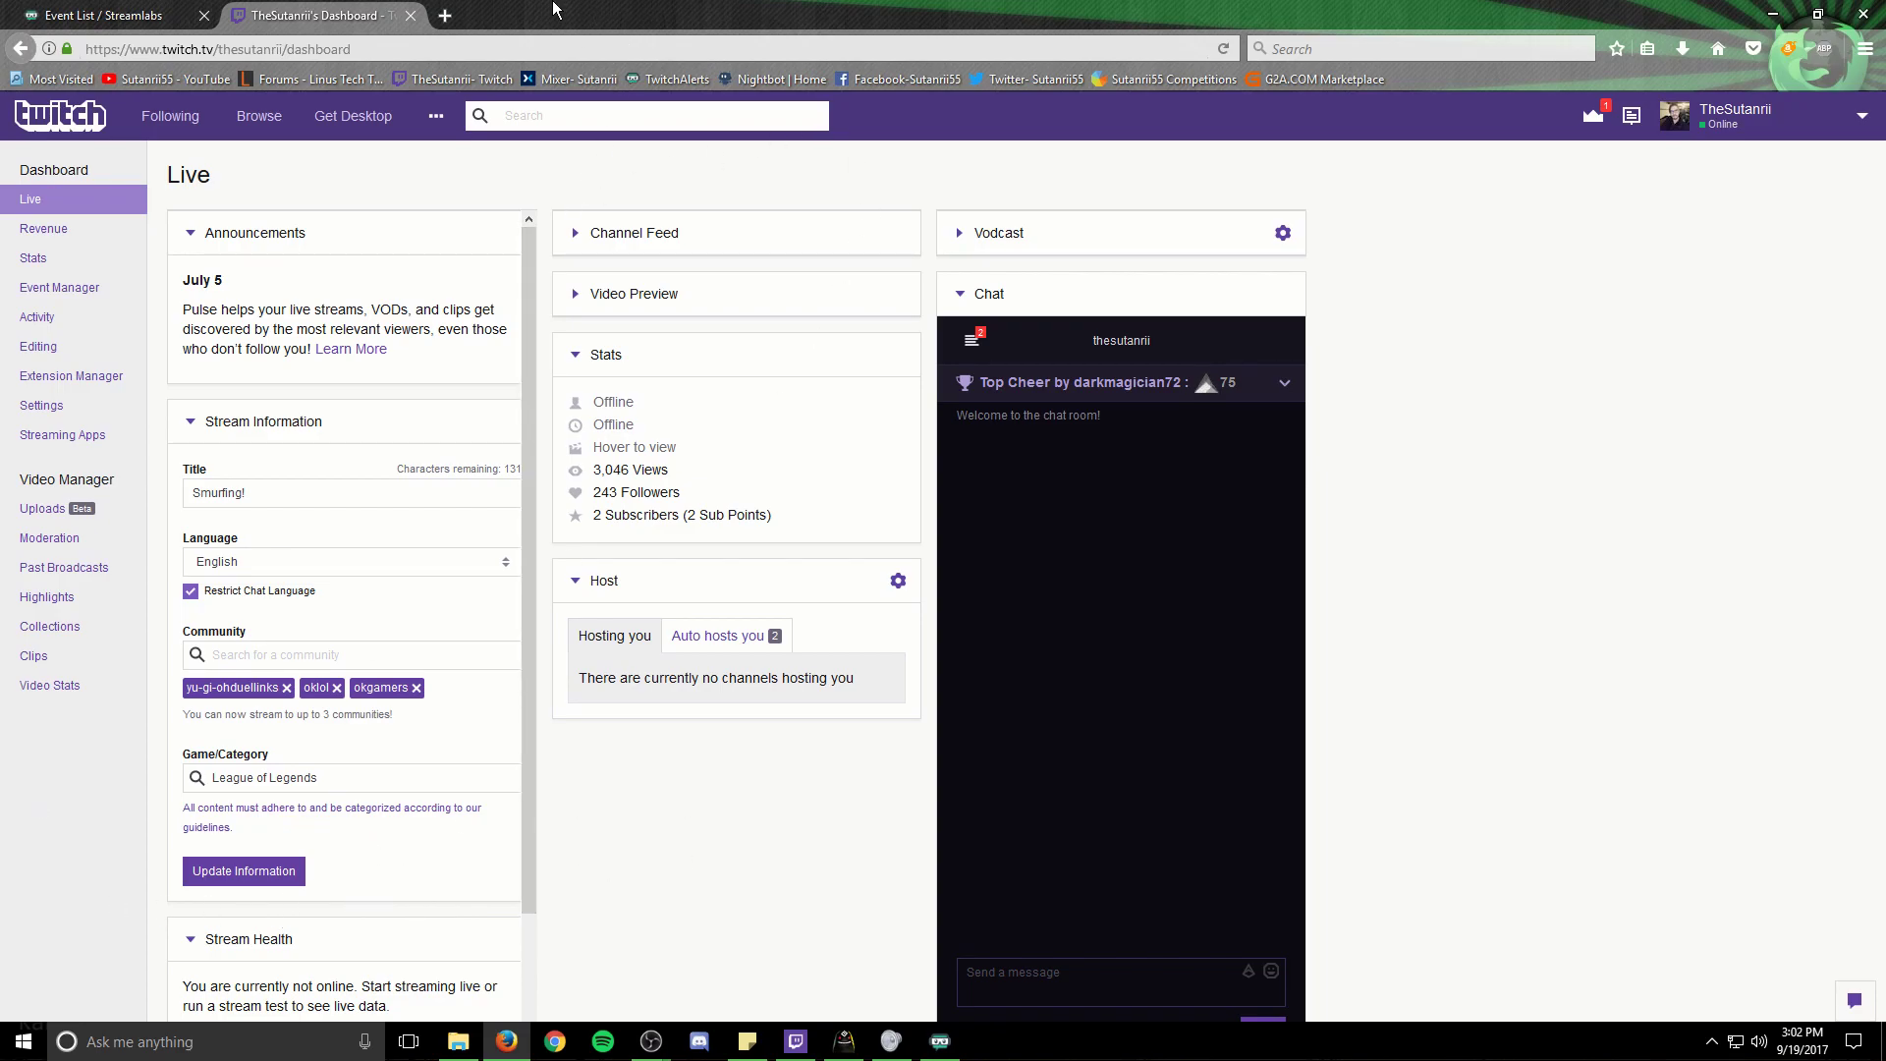
{"action": "left_click_drag", "start_coordinate": [568, 12], "coordinate": [1885, 228]}
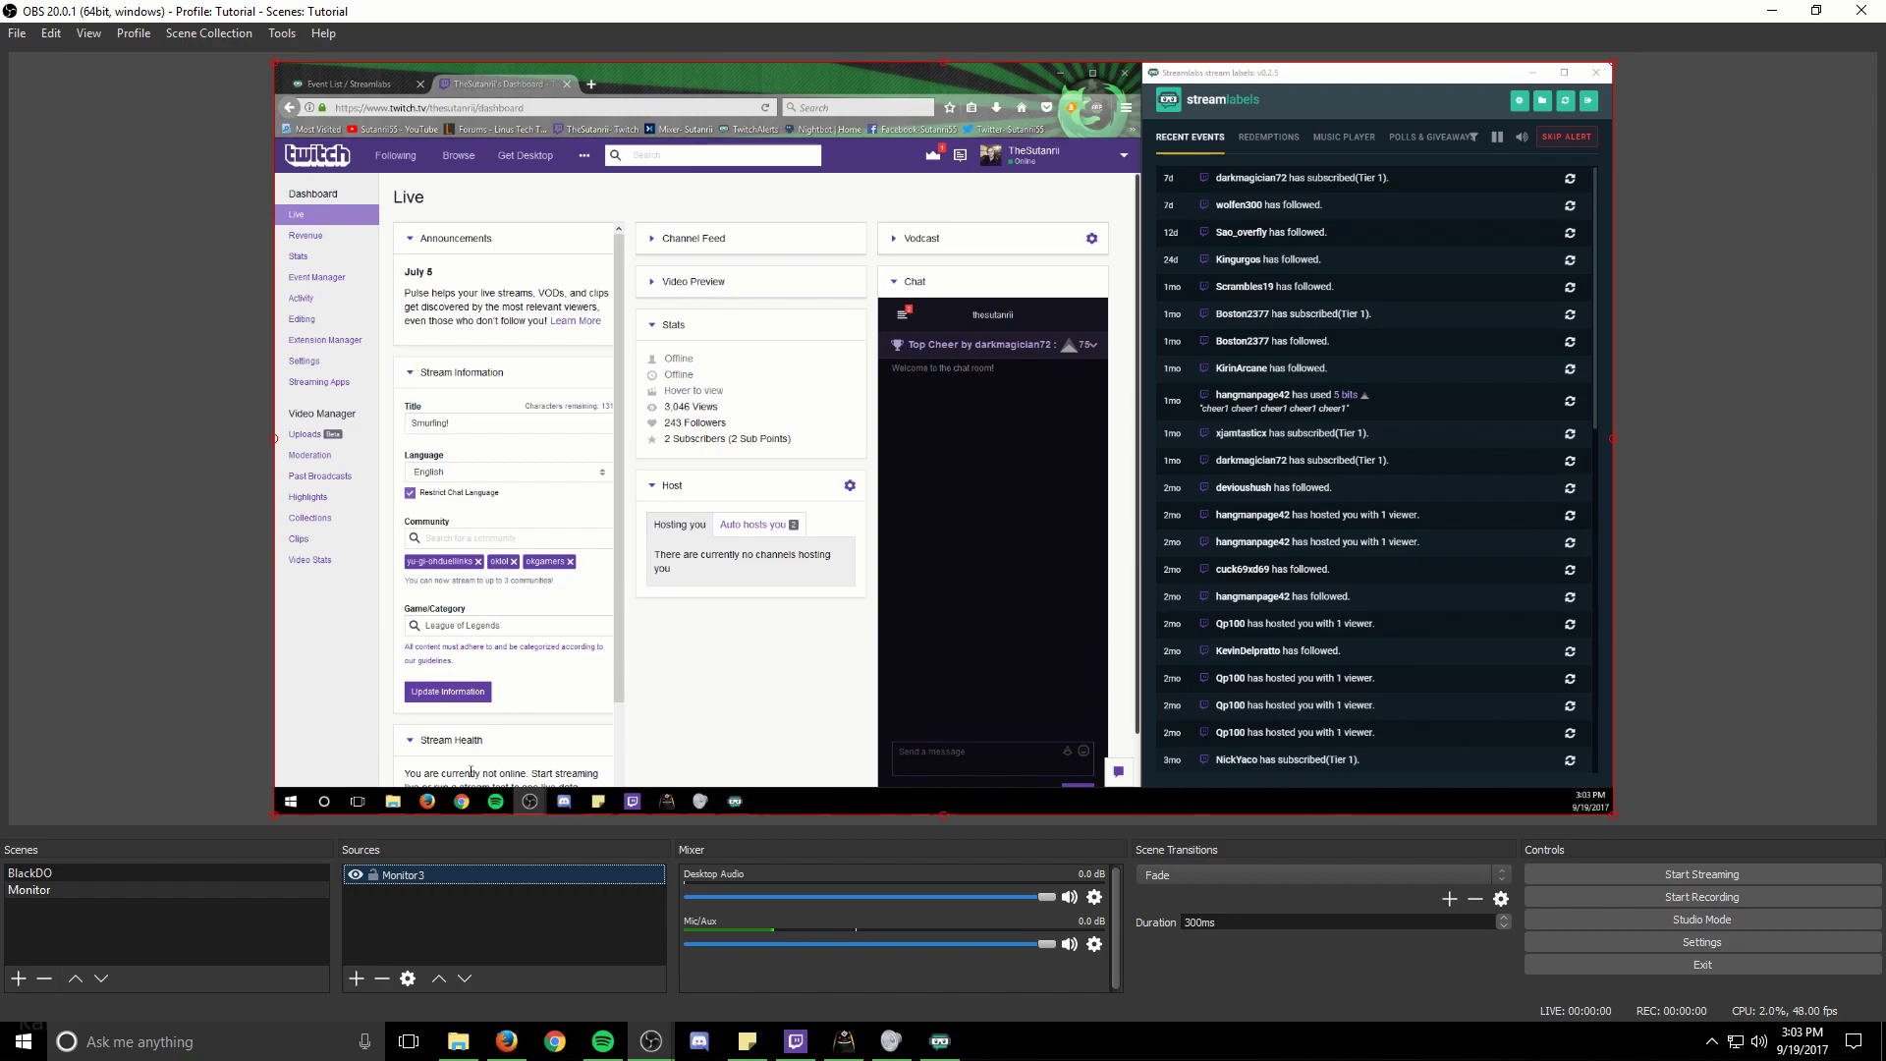
Step: Bring up Spotify, the Twitch dashboard and the Streamlabs stream labels window in turn on the captured monitor
{"action": "left_click", "coordinate": [495, 800]}
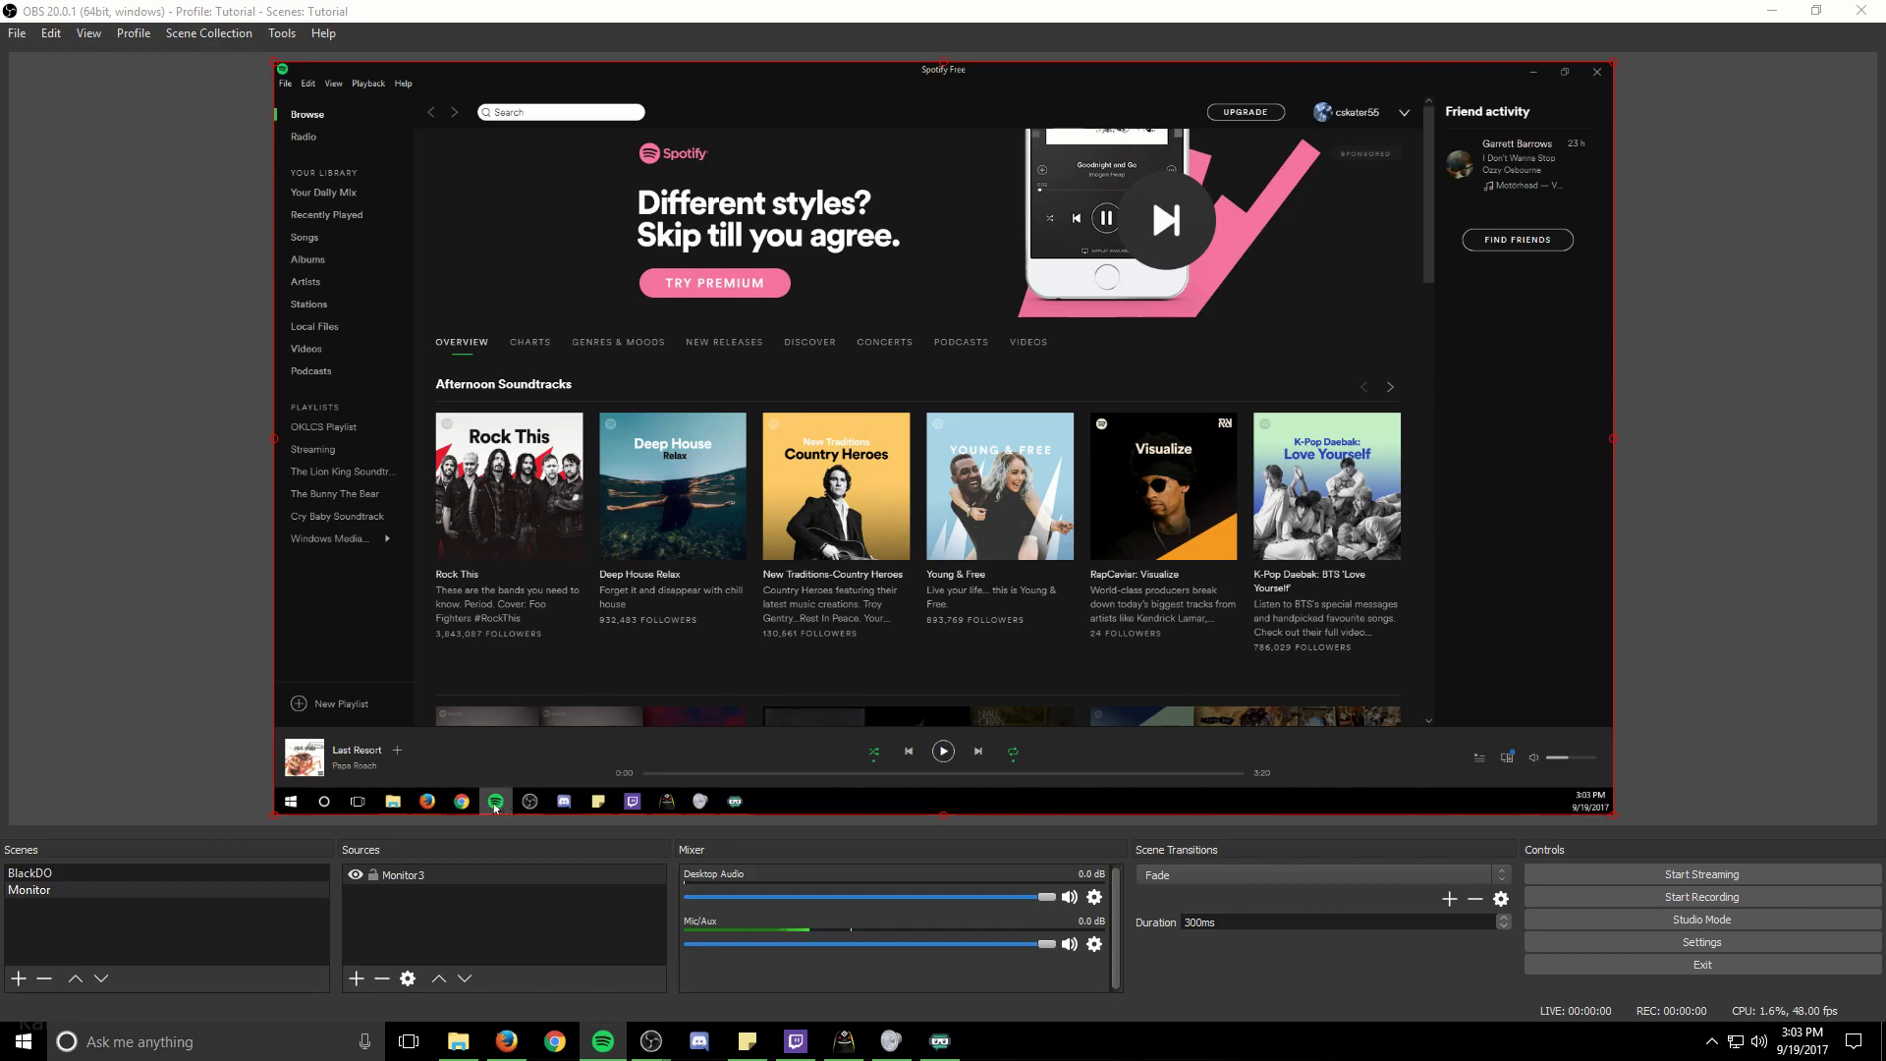
{"action": "mouse_move", "coordinate": [430, 810]}
{"action": "left_click", "coordinate": [427, 800]}
{"action": "left_click", "coordinate": [494, 802]}
{"action": "left_click", "coordinate": [429, 802]}
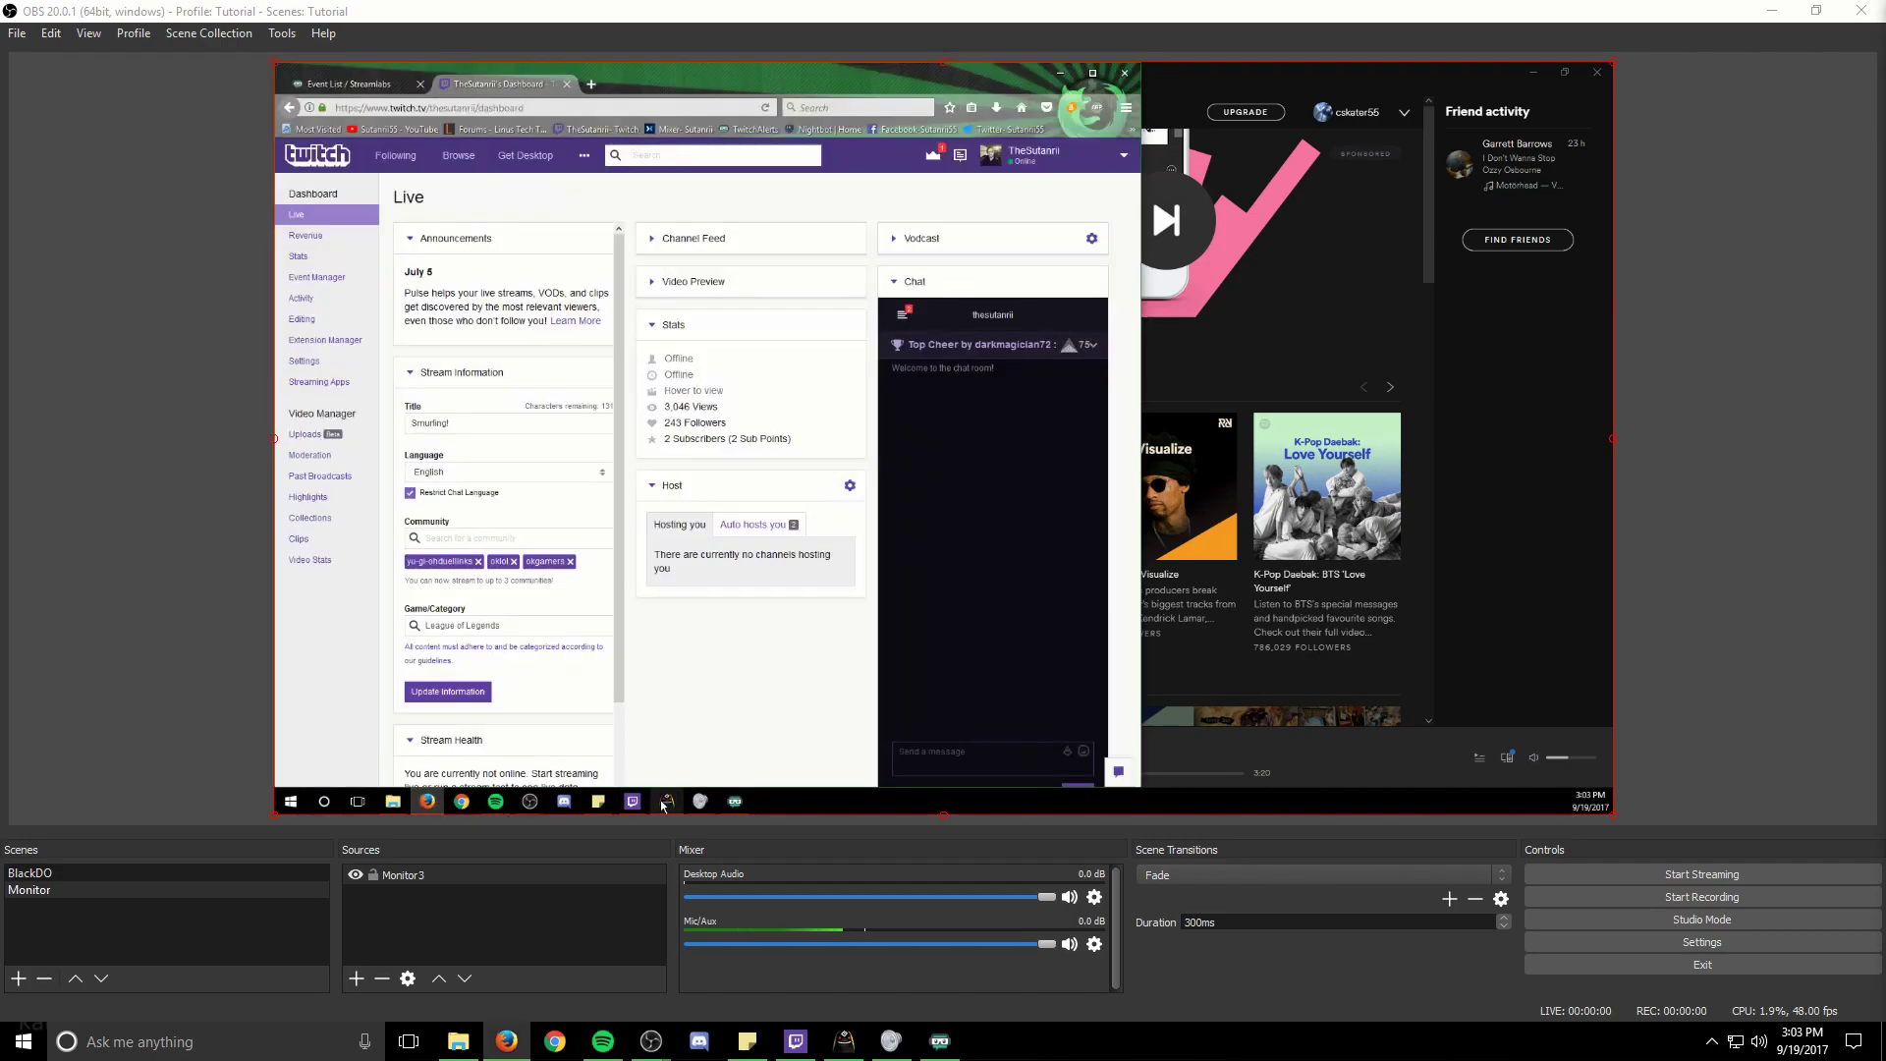
{"action": "mouse_move", "coordinate": [727, 811]}
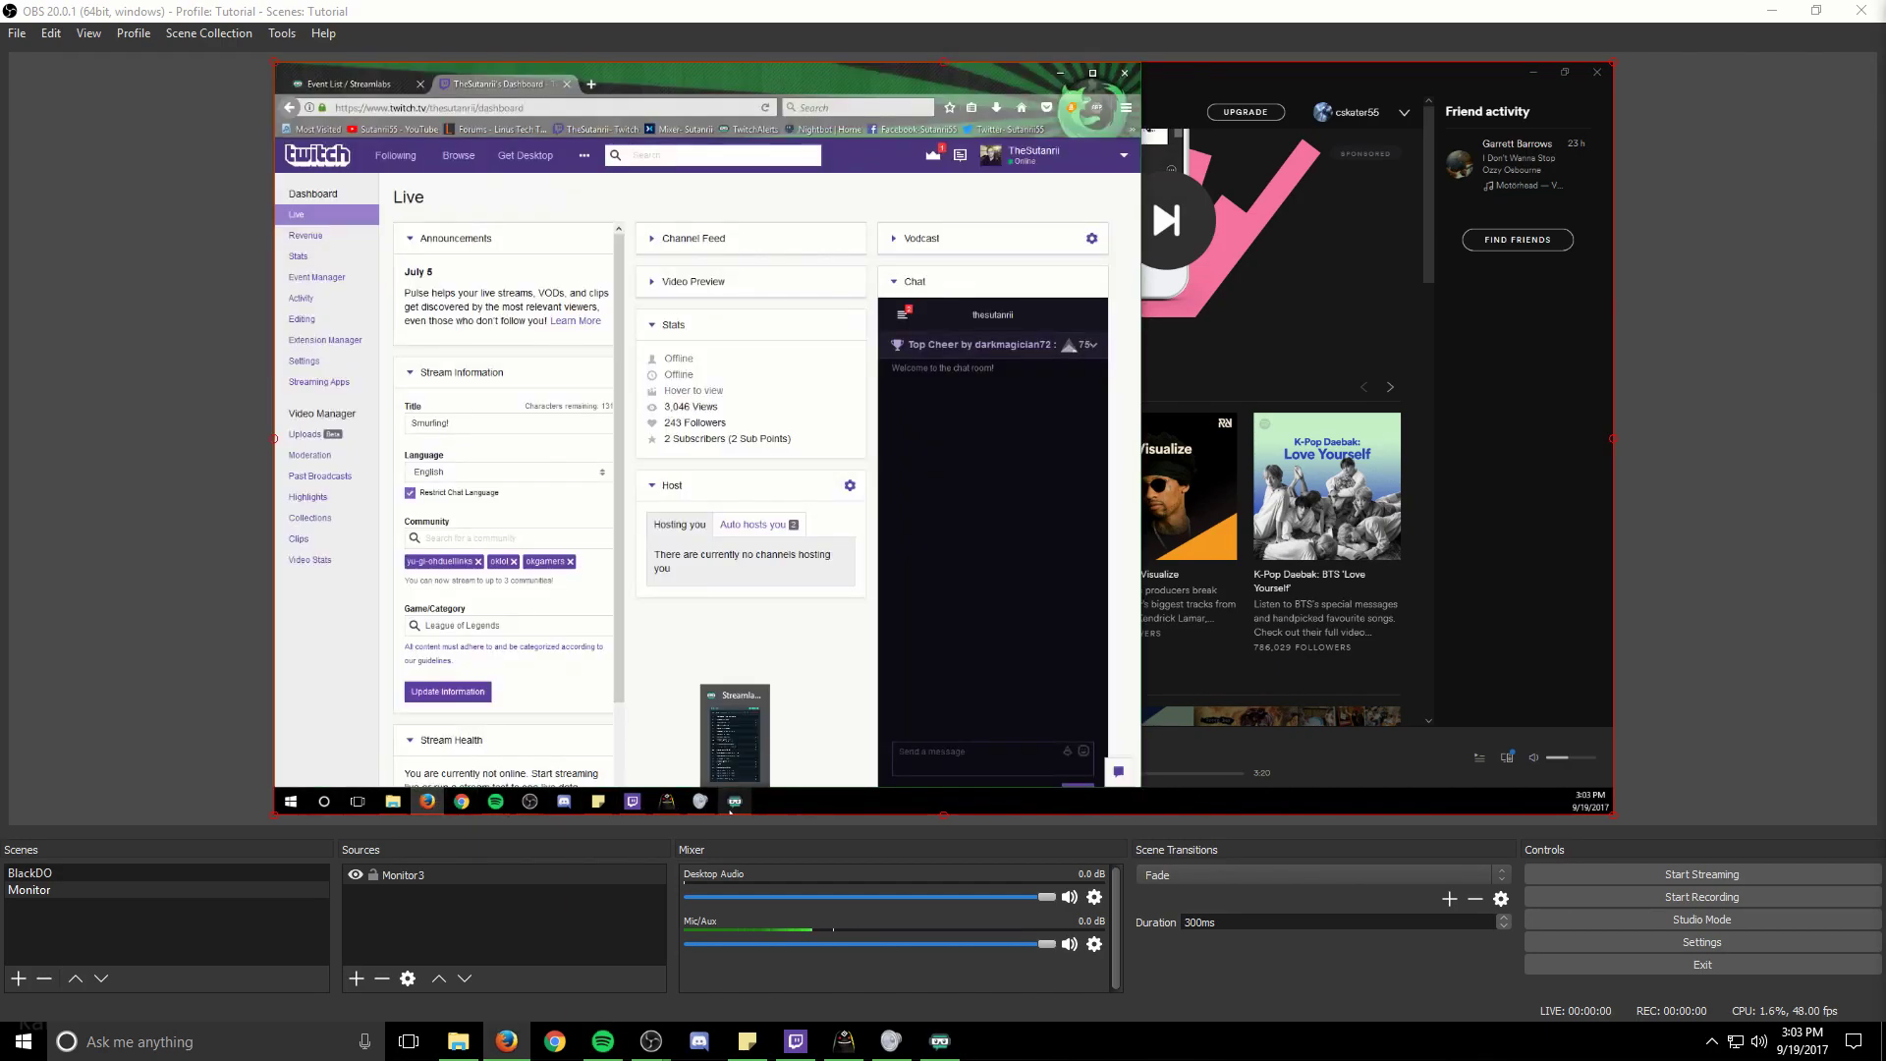
{"action": "left_click", "coordinate": [732, 803]}
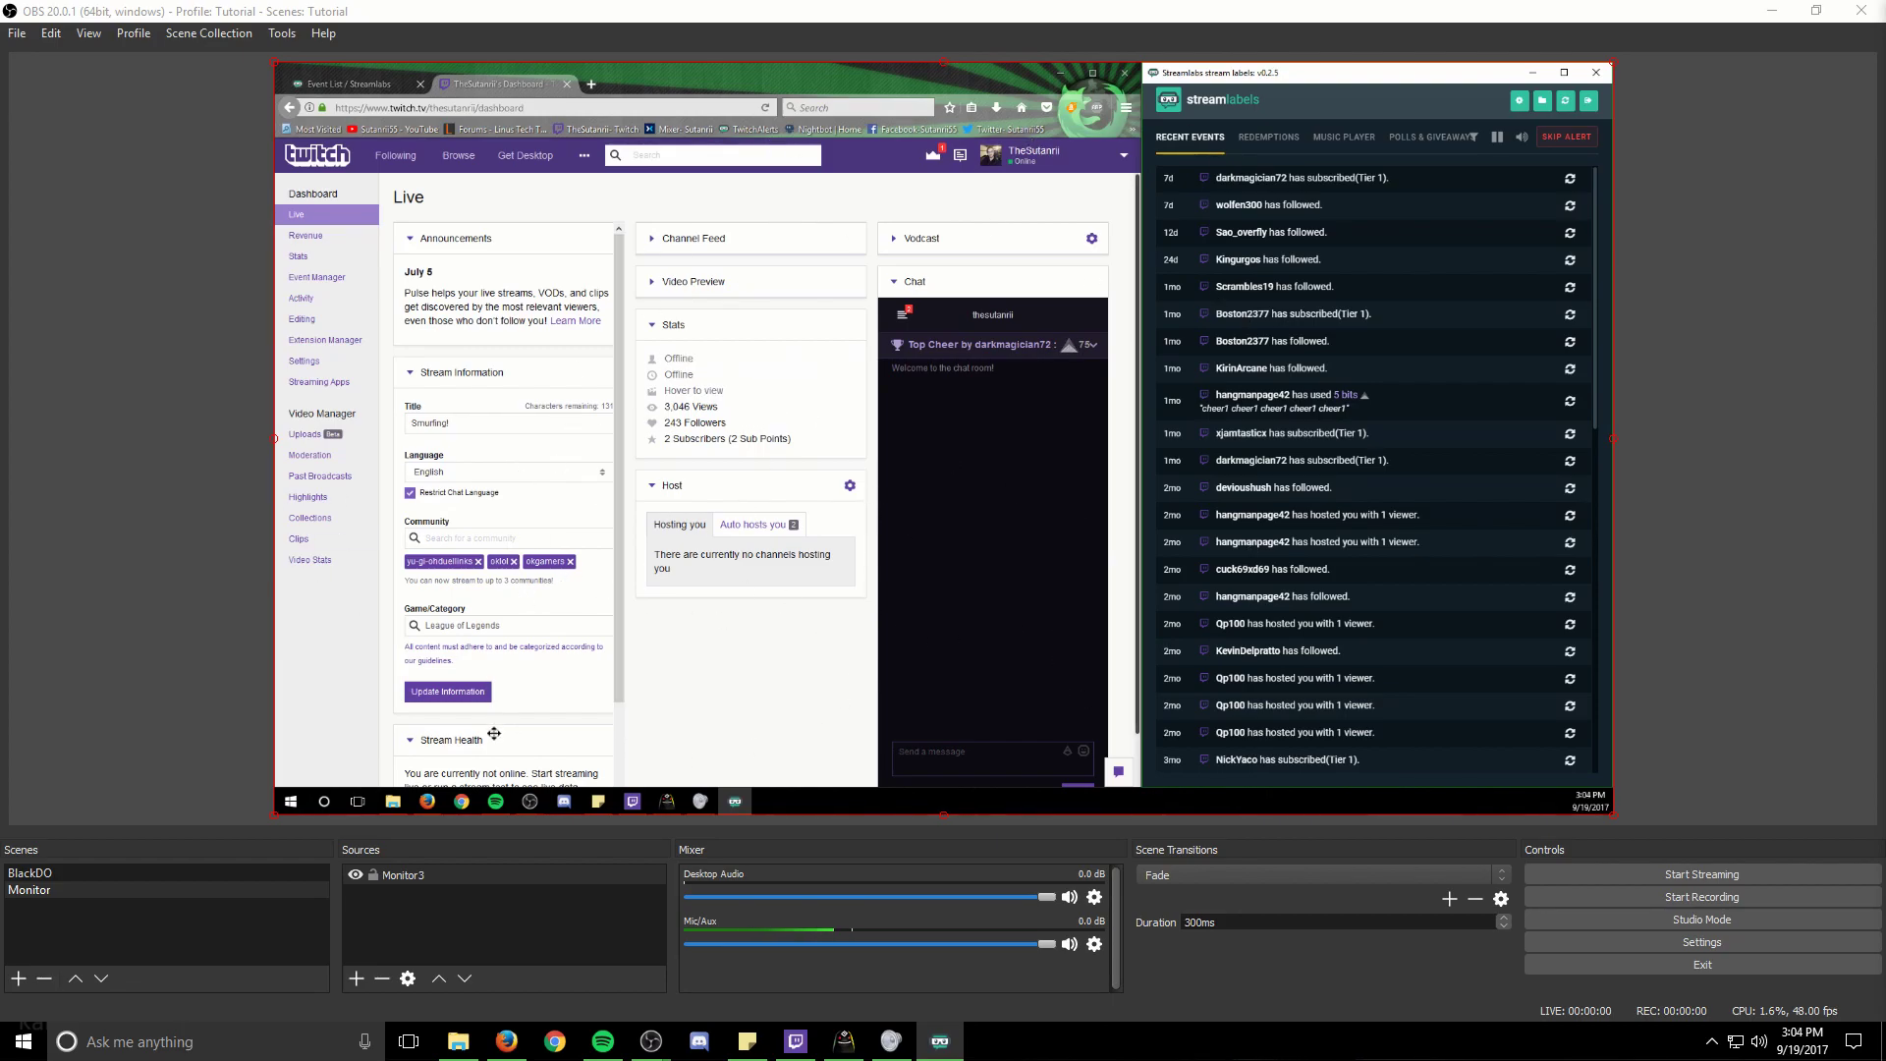
{"action": "mouse_move", "coordinate": [507, 811]}
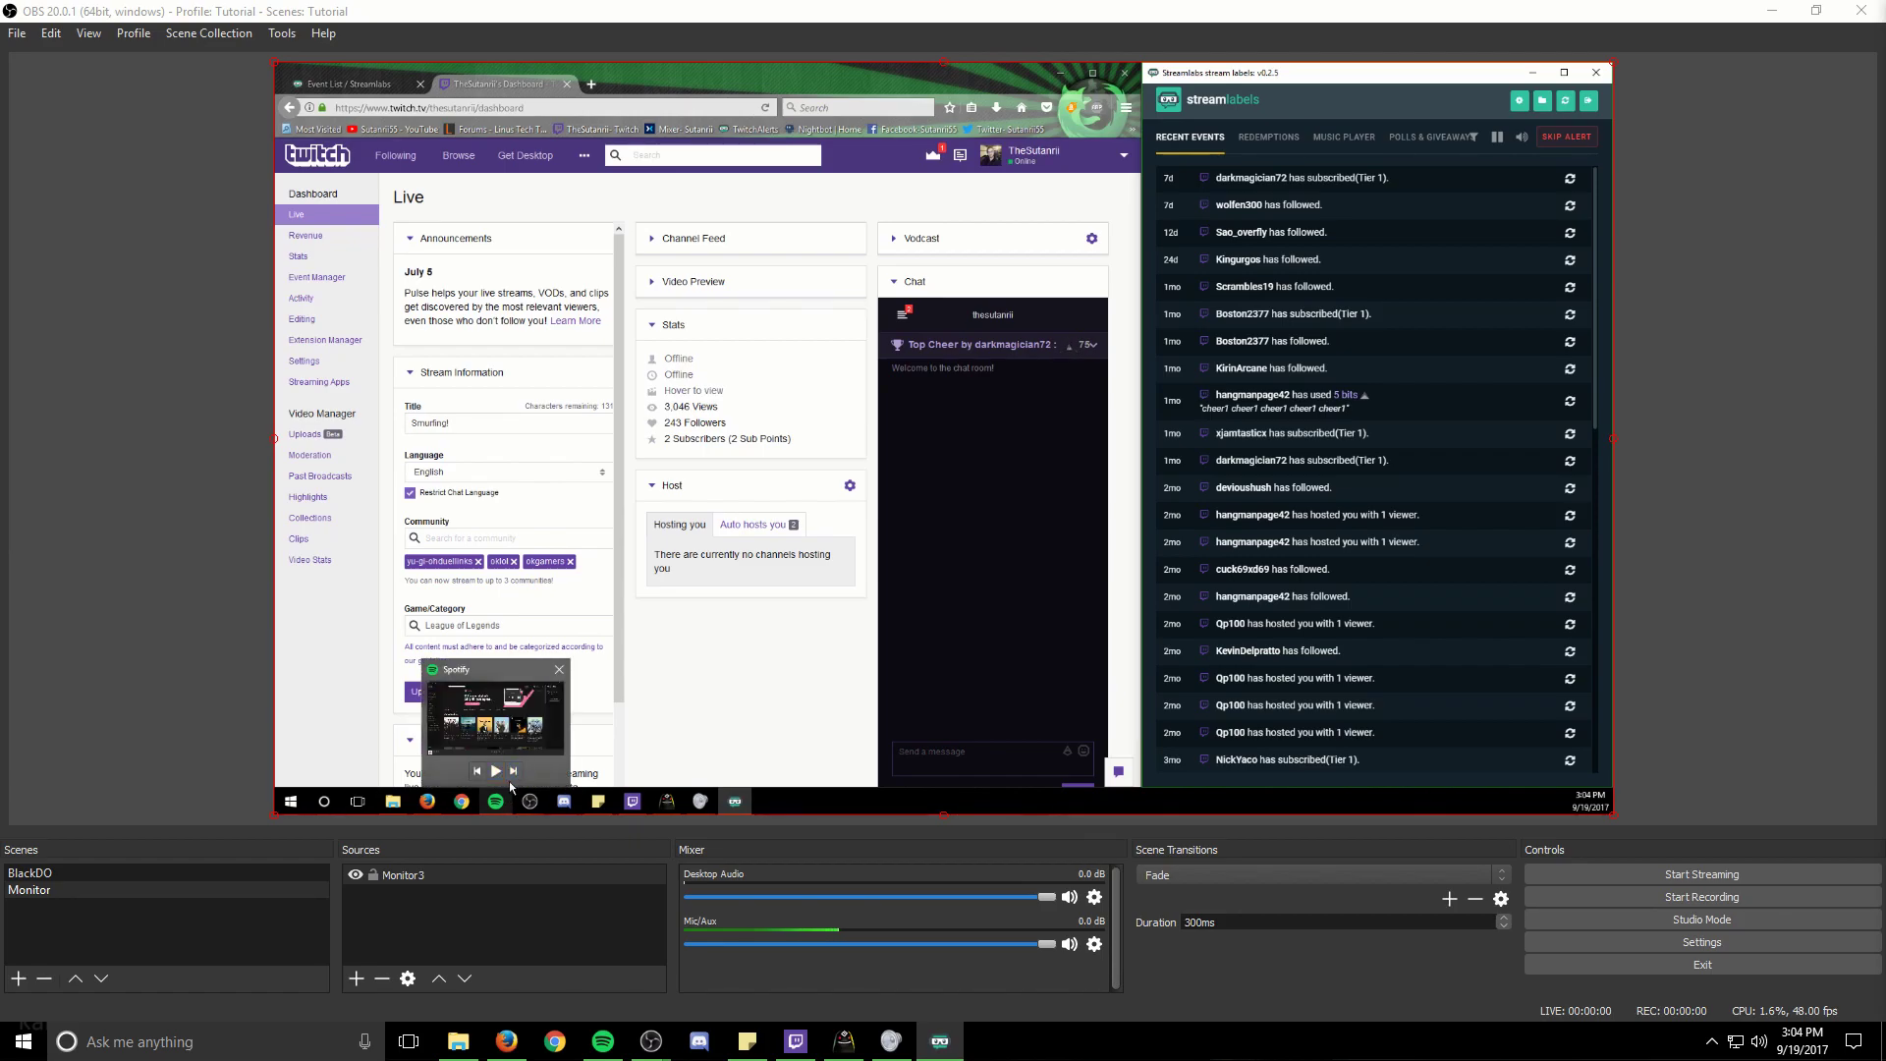
Step: In the BlackDO scene, add a Window Capture source named Spotify that captures the [Spotify.exe]: Spotify window
{"action": "left_click", "coordinate": [332, 673]}
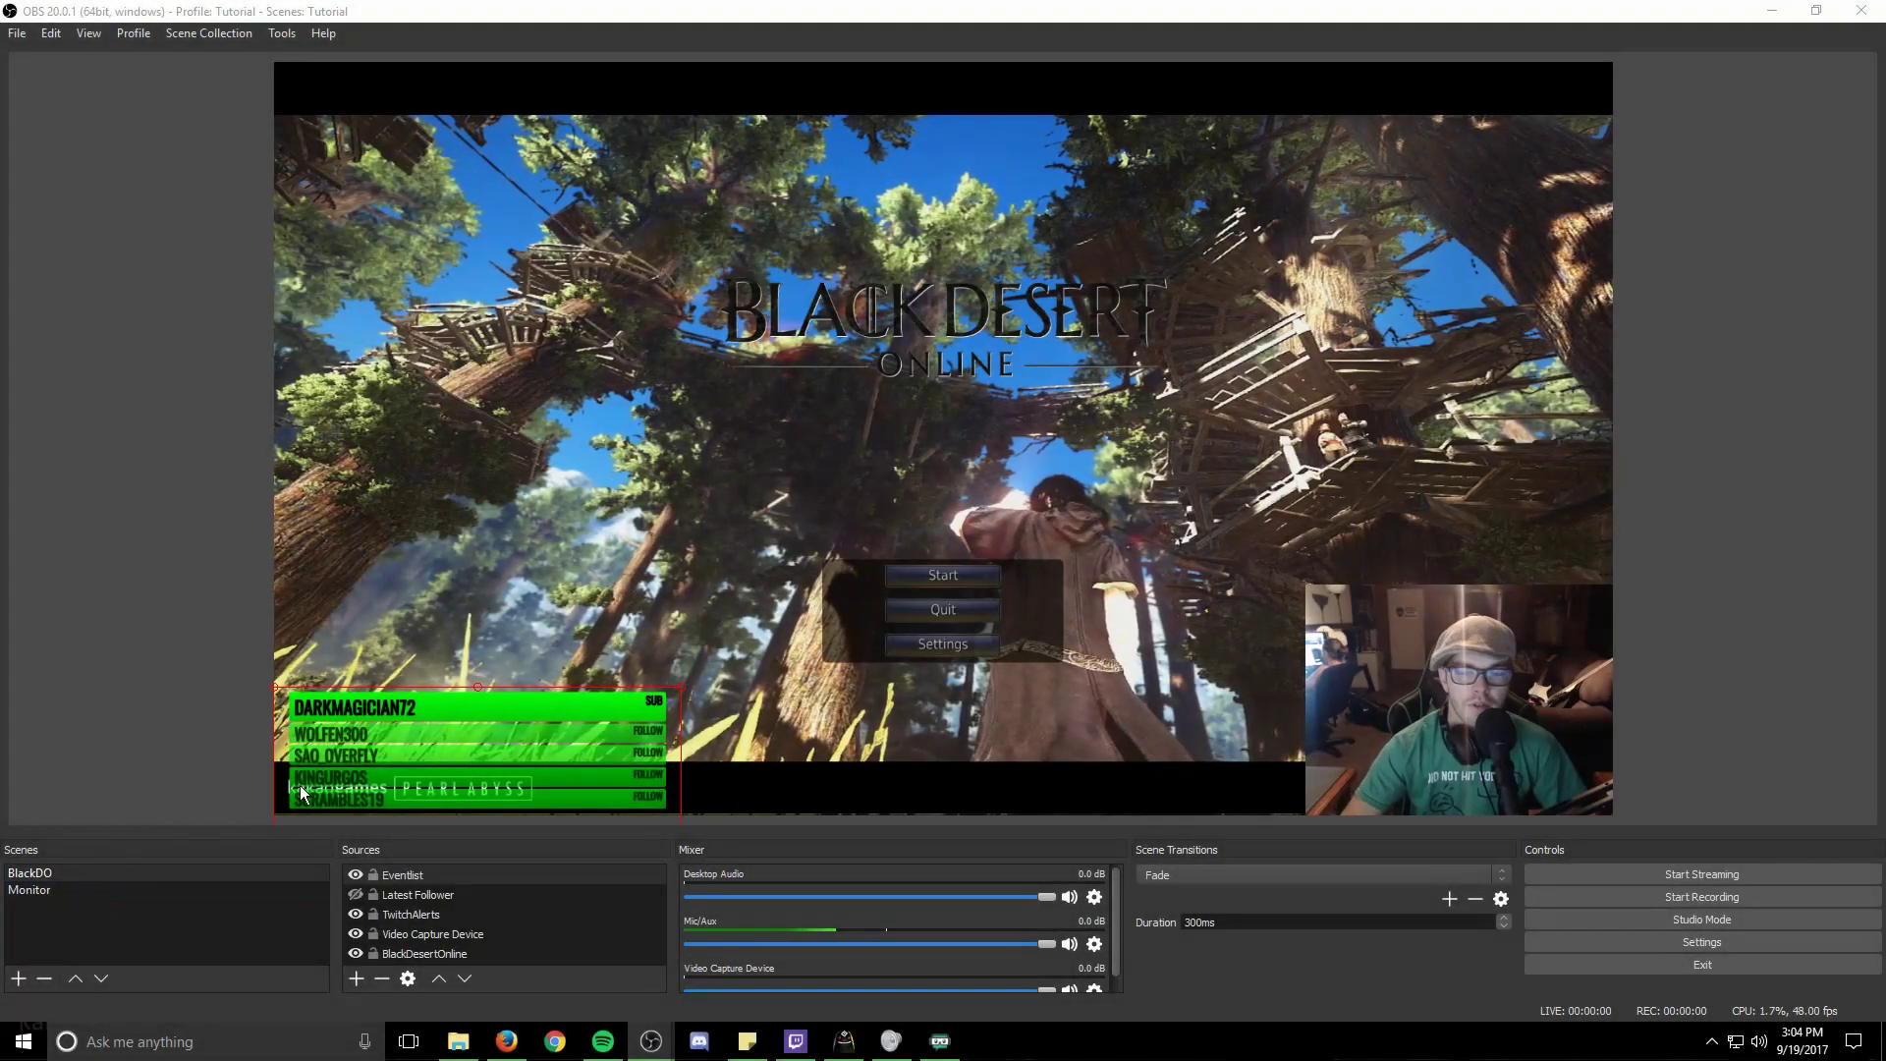
{"action": "left_click", "coordinate": [45, 792]}
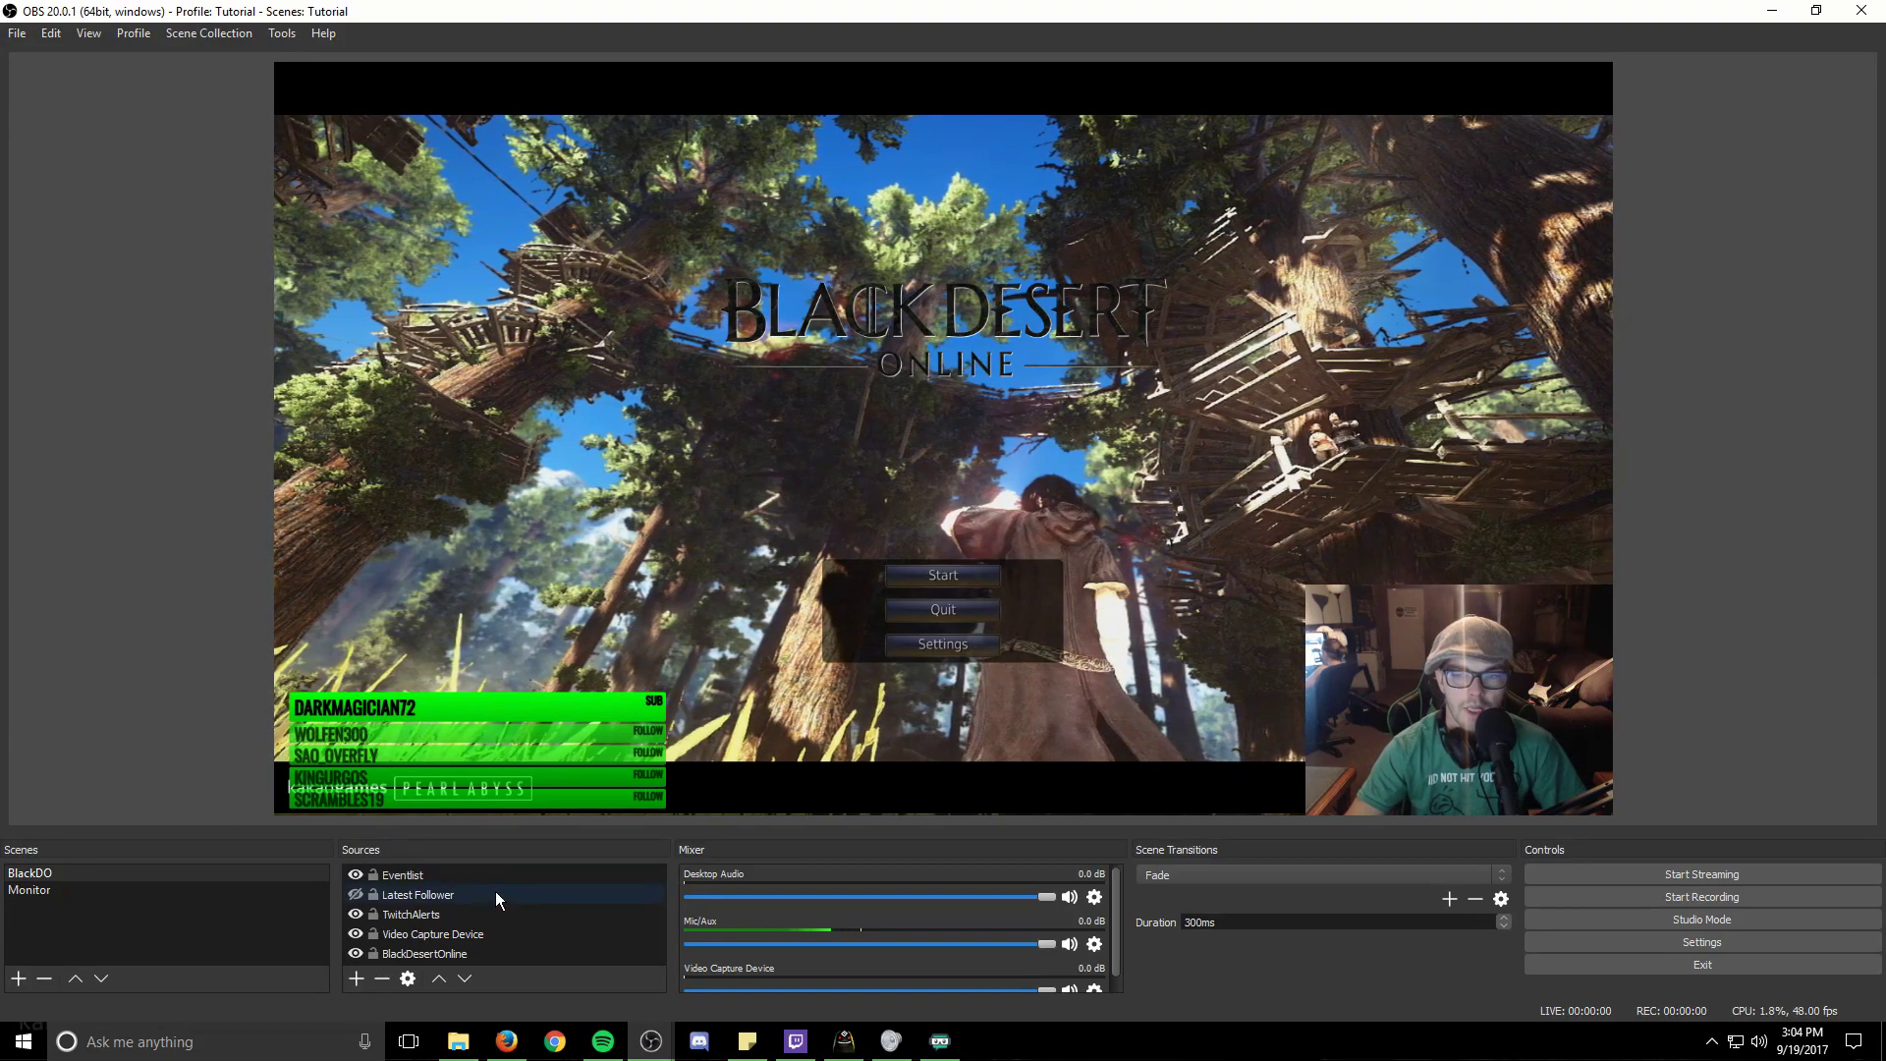
{"action": "left_click", "coordinate": [480, 934]}
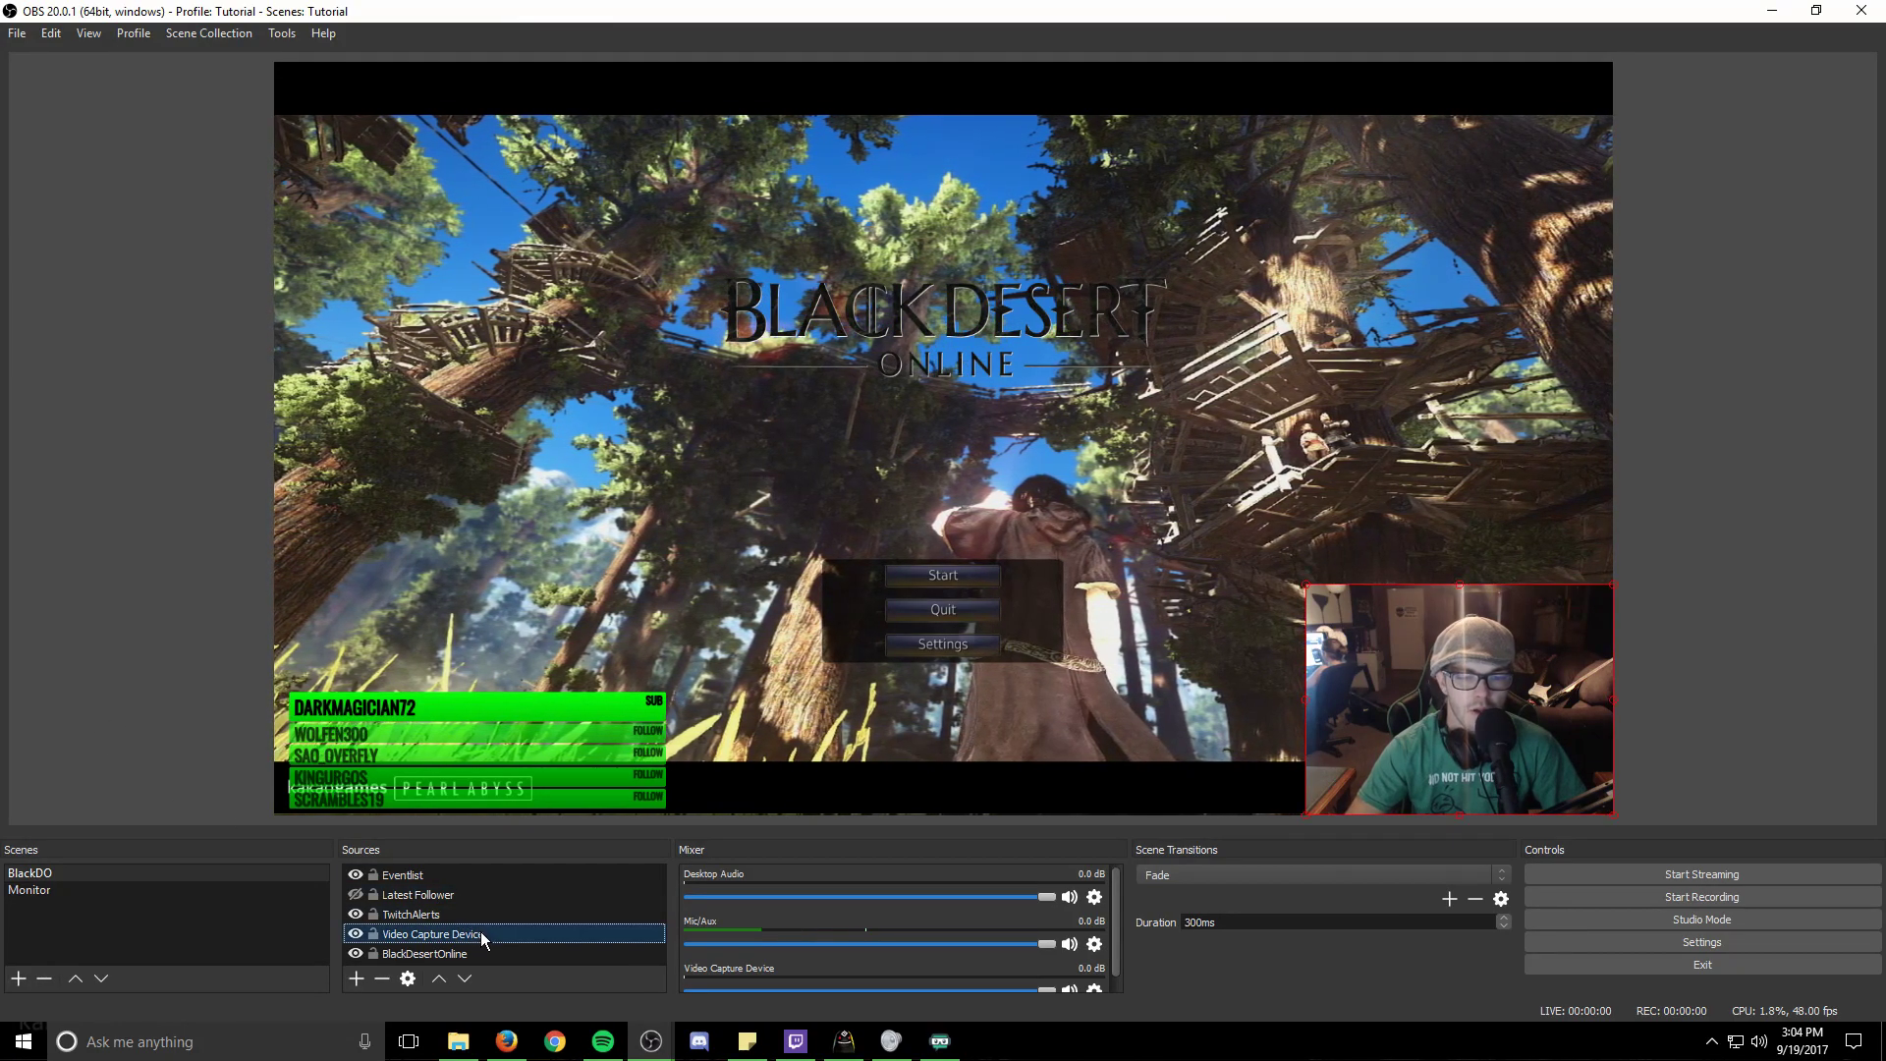
{"action": "right_click", "coordinate": [480, 934]}
{"action": "mouse_move", "coordinate": [573, 499]}
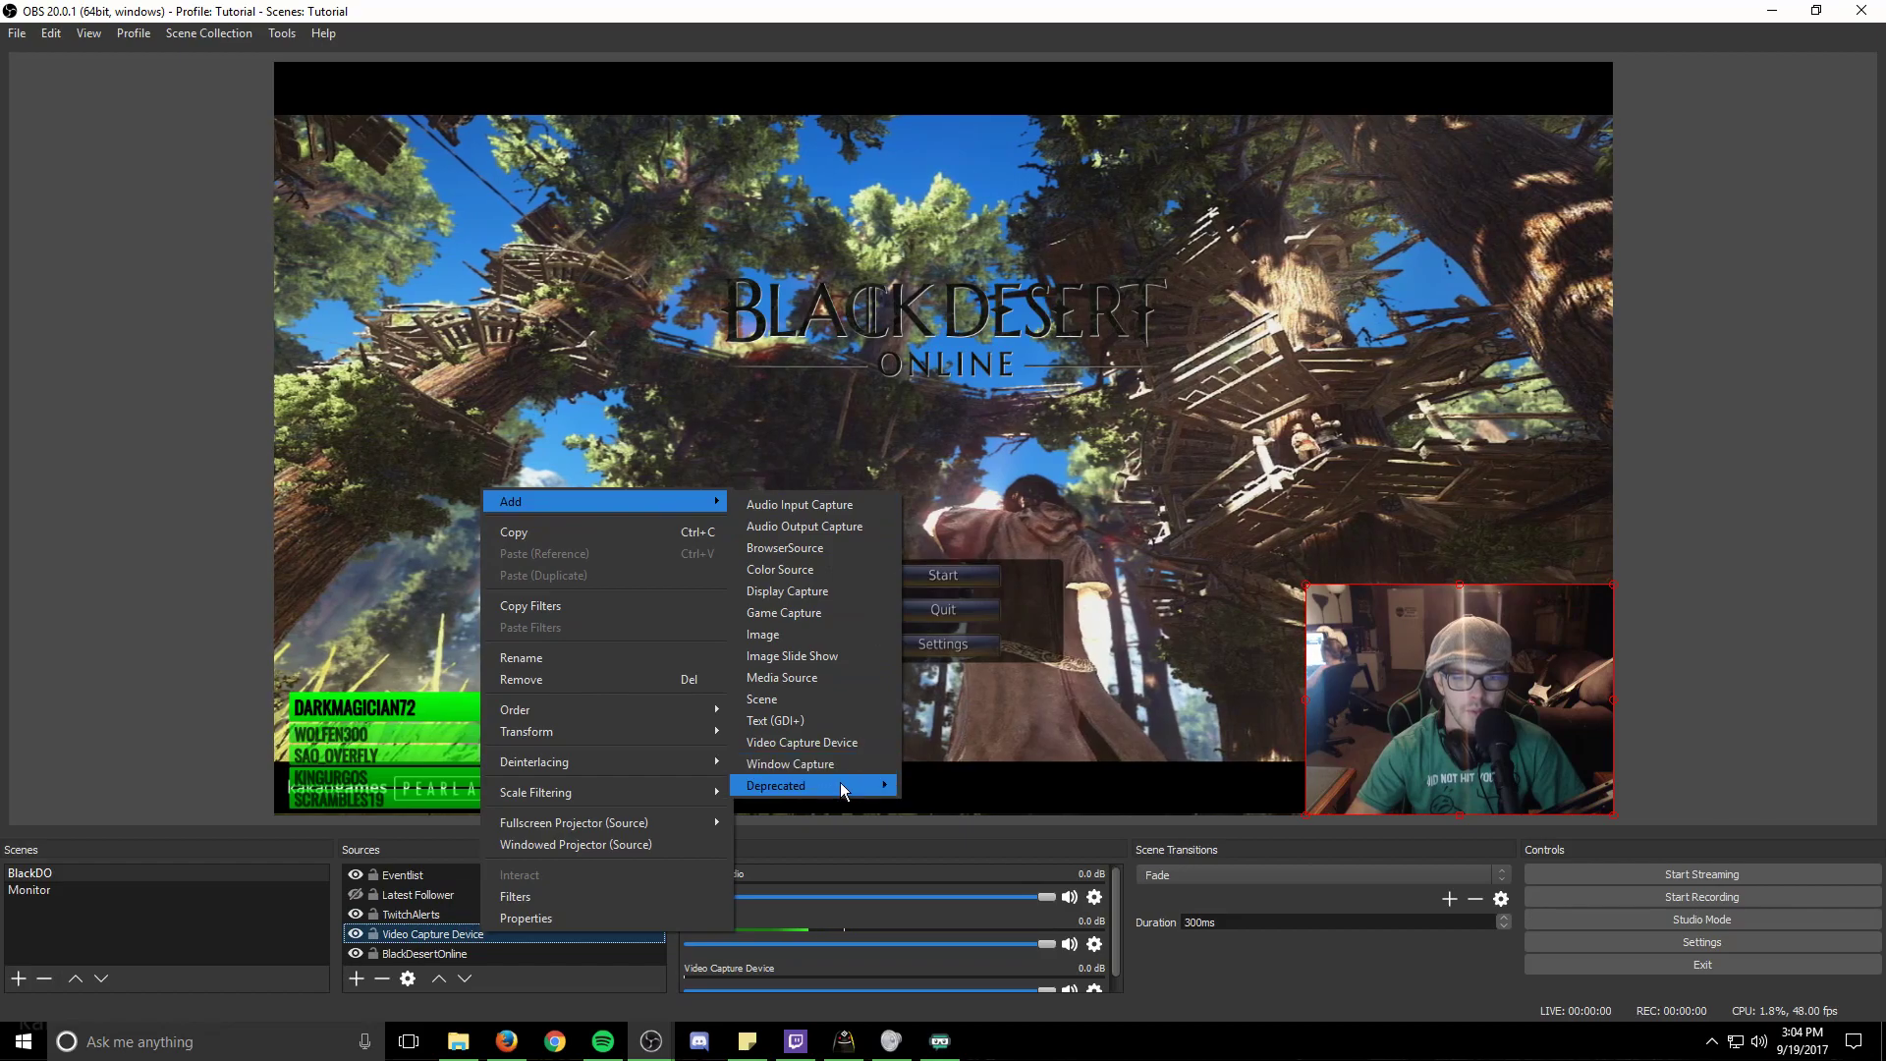
{"action": "left_click", "coordinate": [815, 763]}
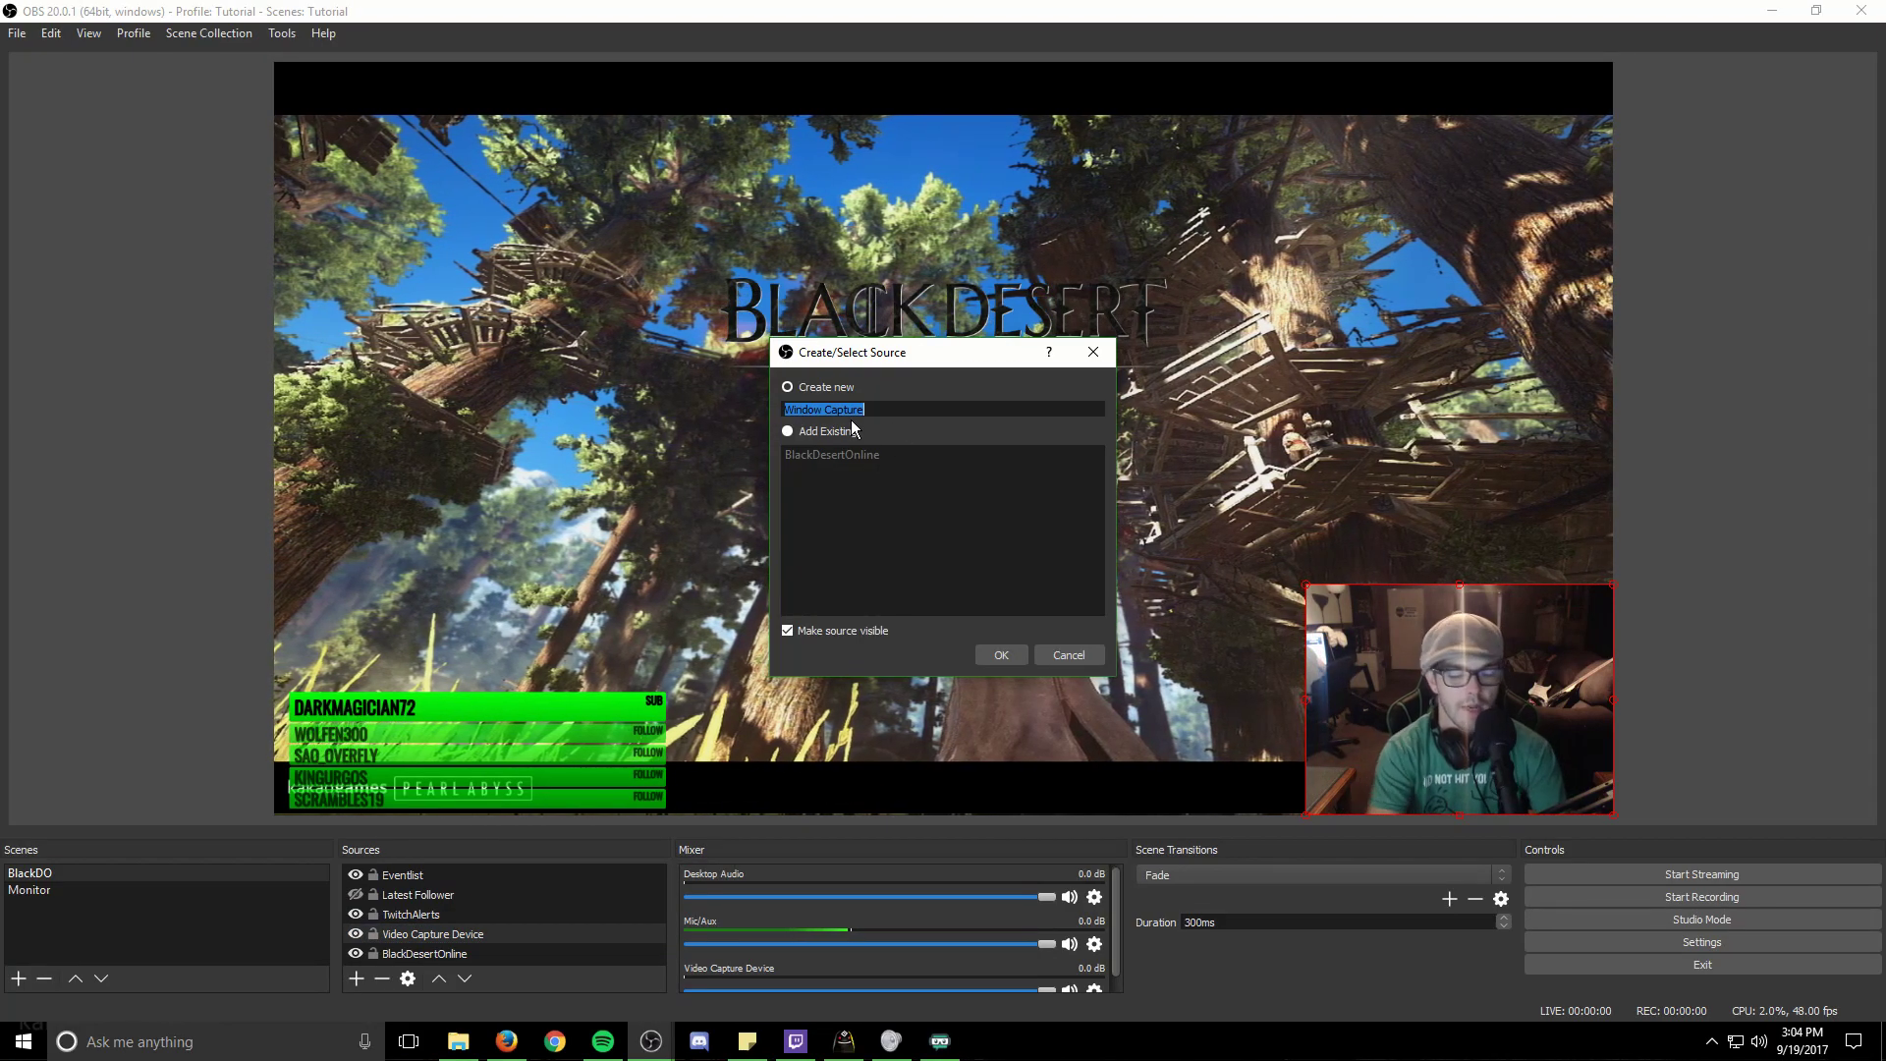
{"action": "type", "text": "Spotif"}
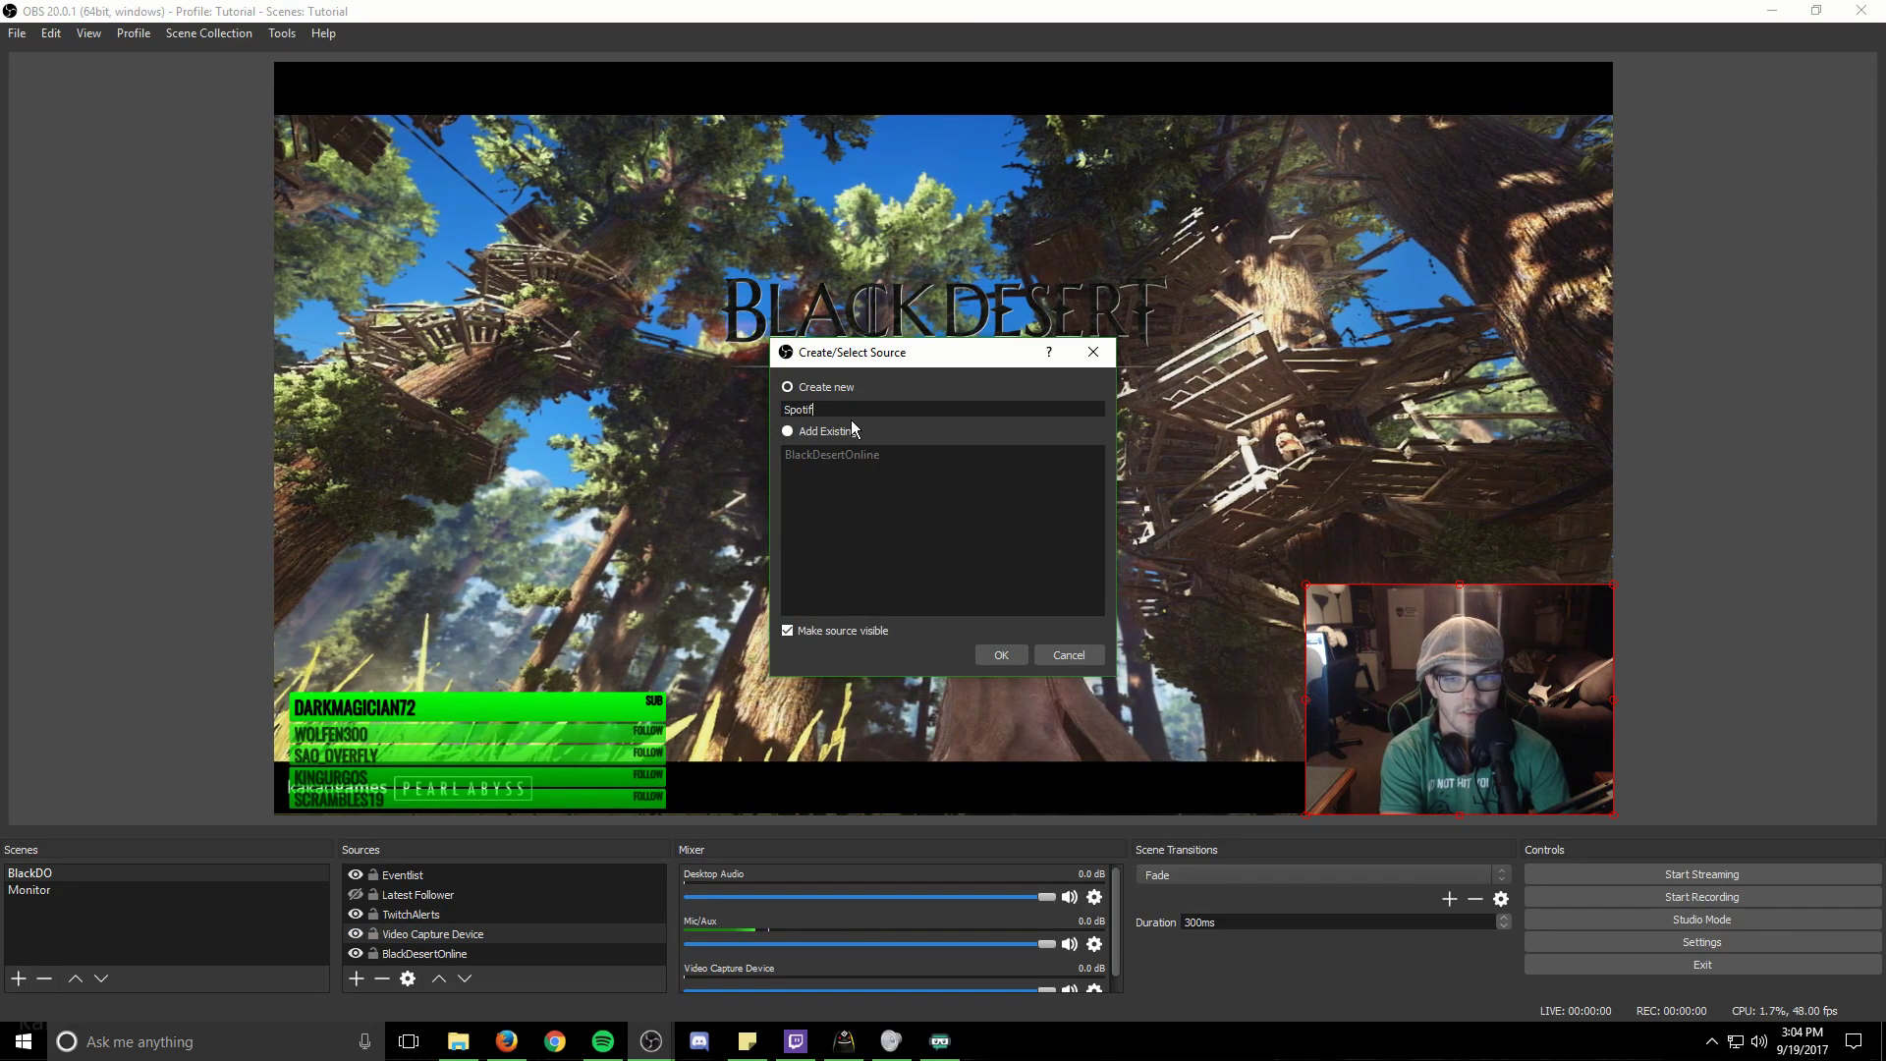
{"action": "type", "text": "y"}
{"action": "key", "text": "Return"}
{"action": "left_click", "coordinate": [744, 641]}
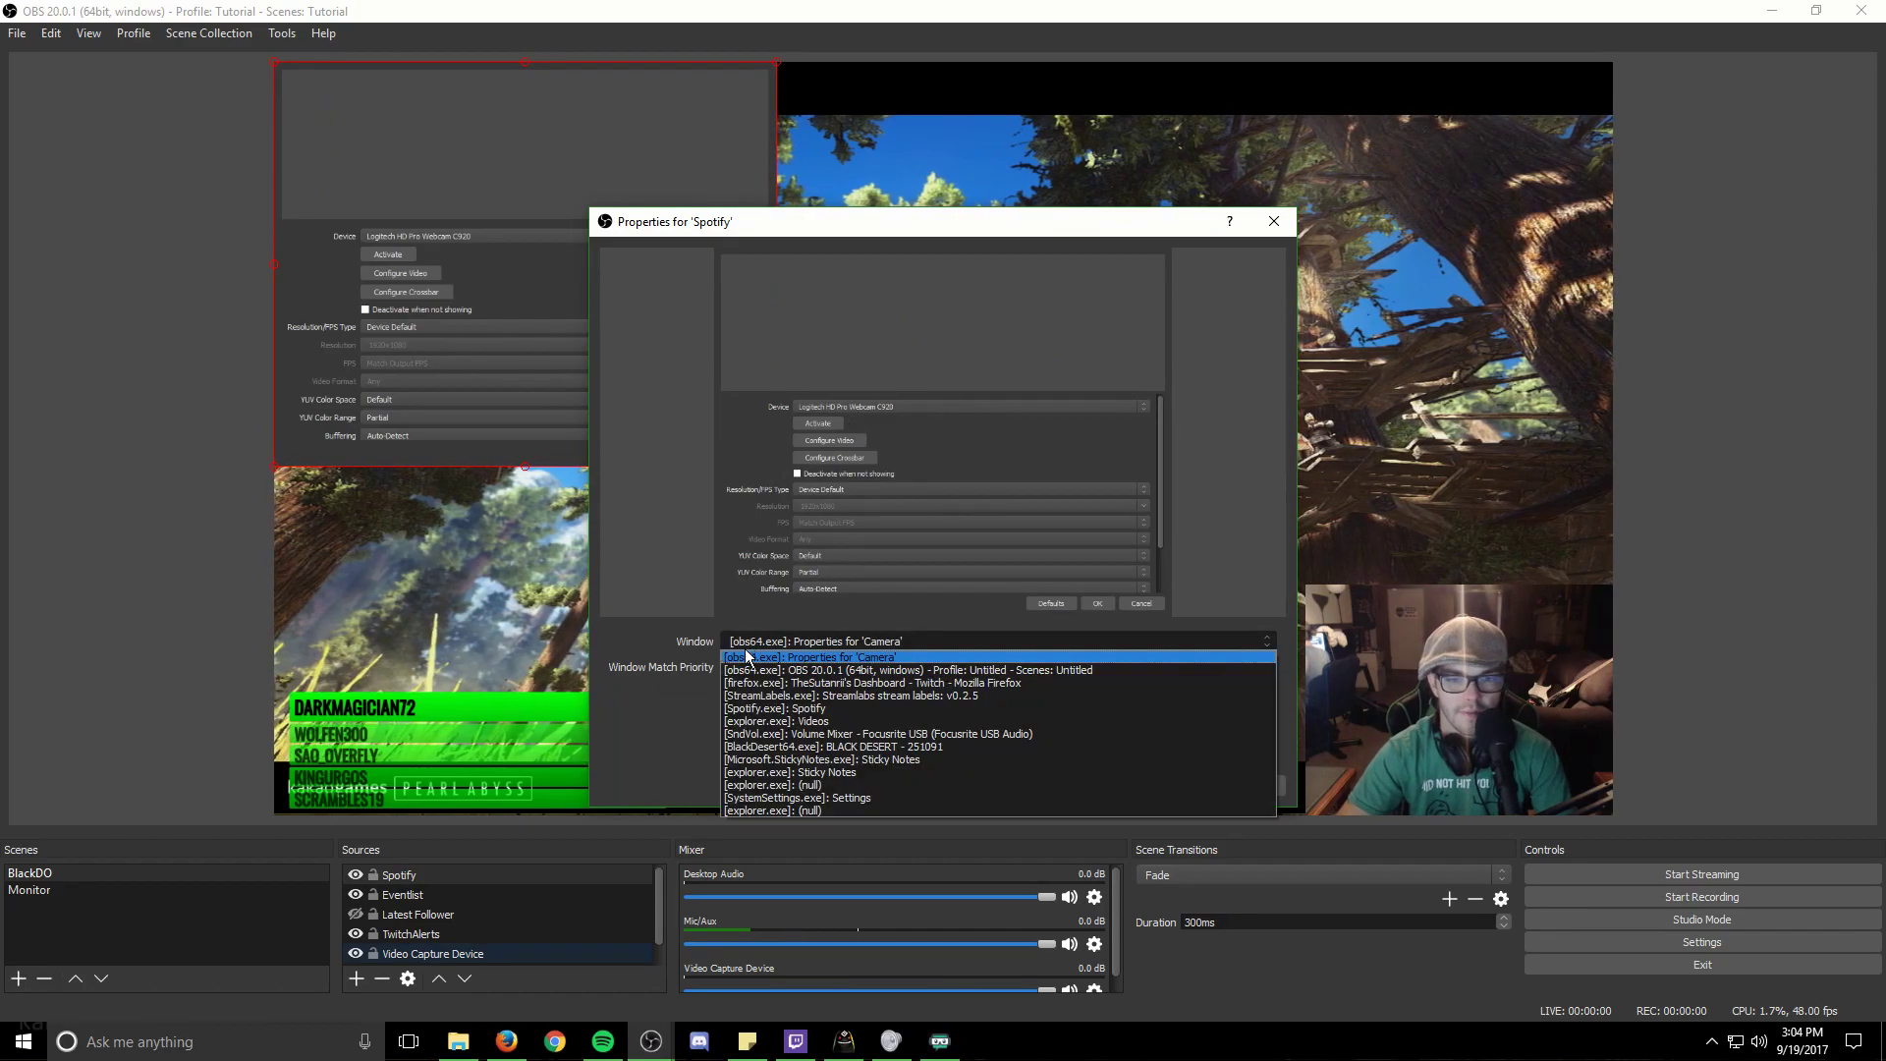
{"action": "left_click", "coordinate": [793, 708]}
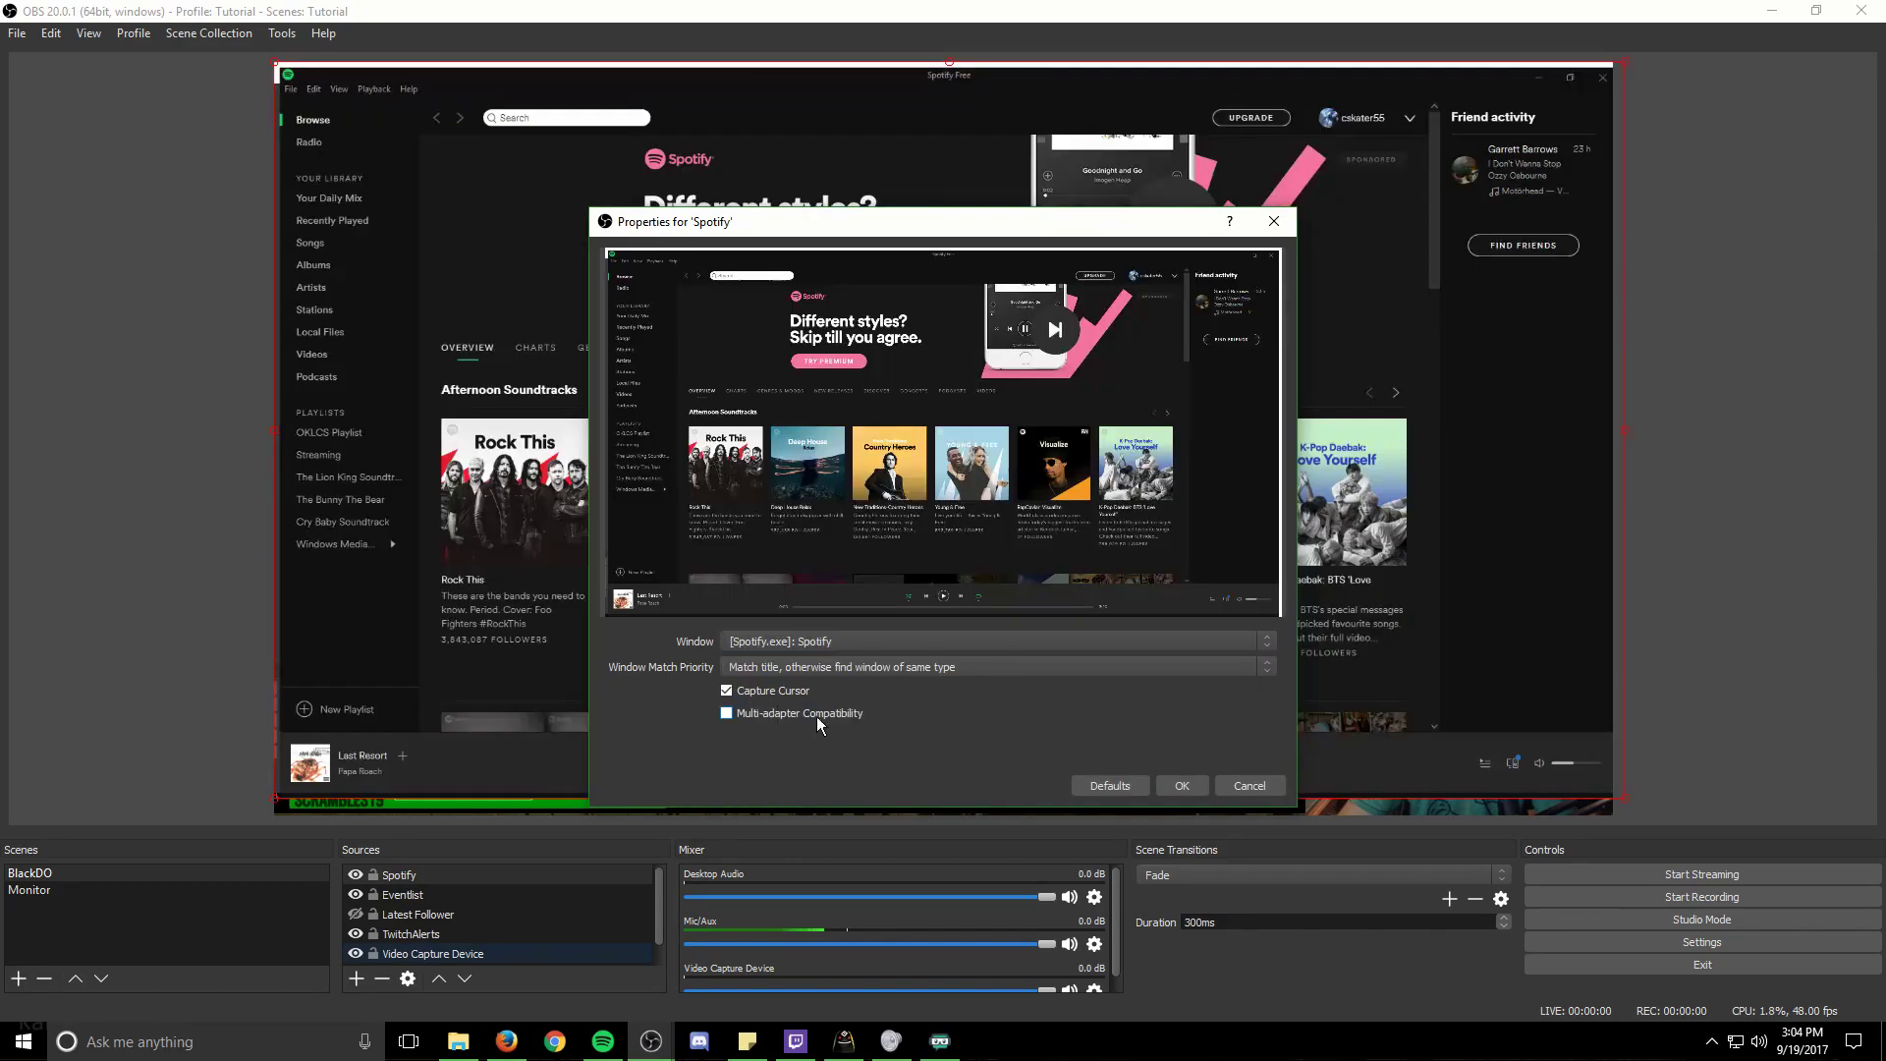
{"action": "left_click", "coordinate": [1159, 794]}
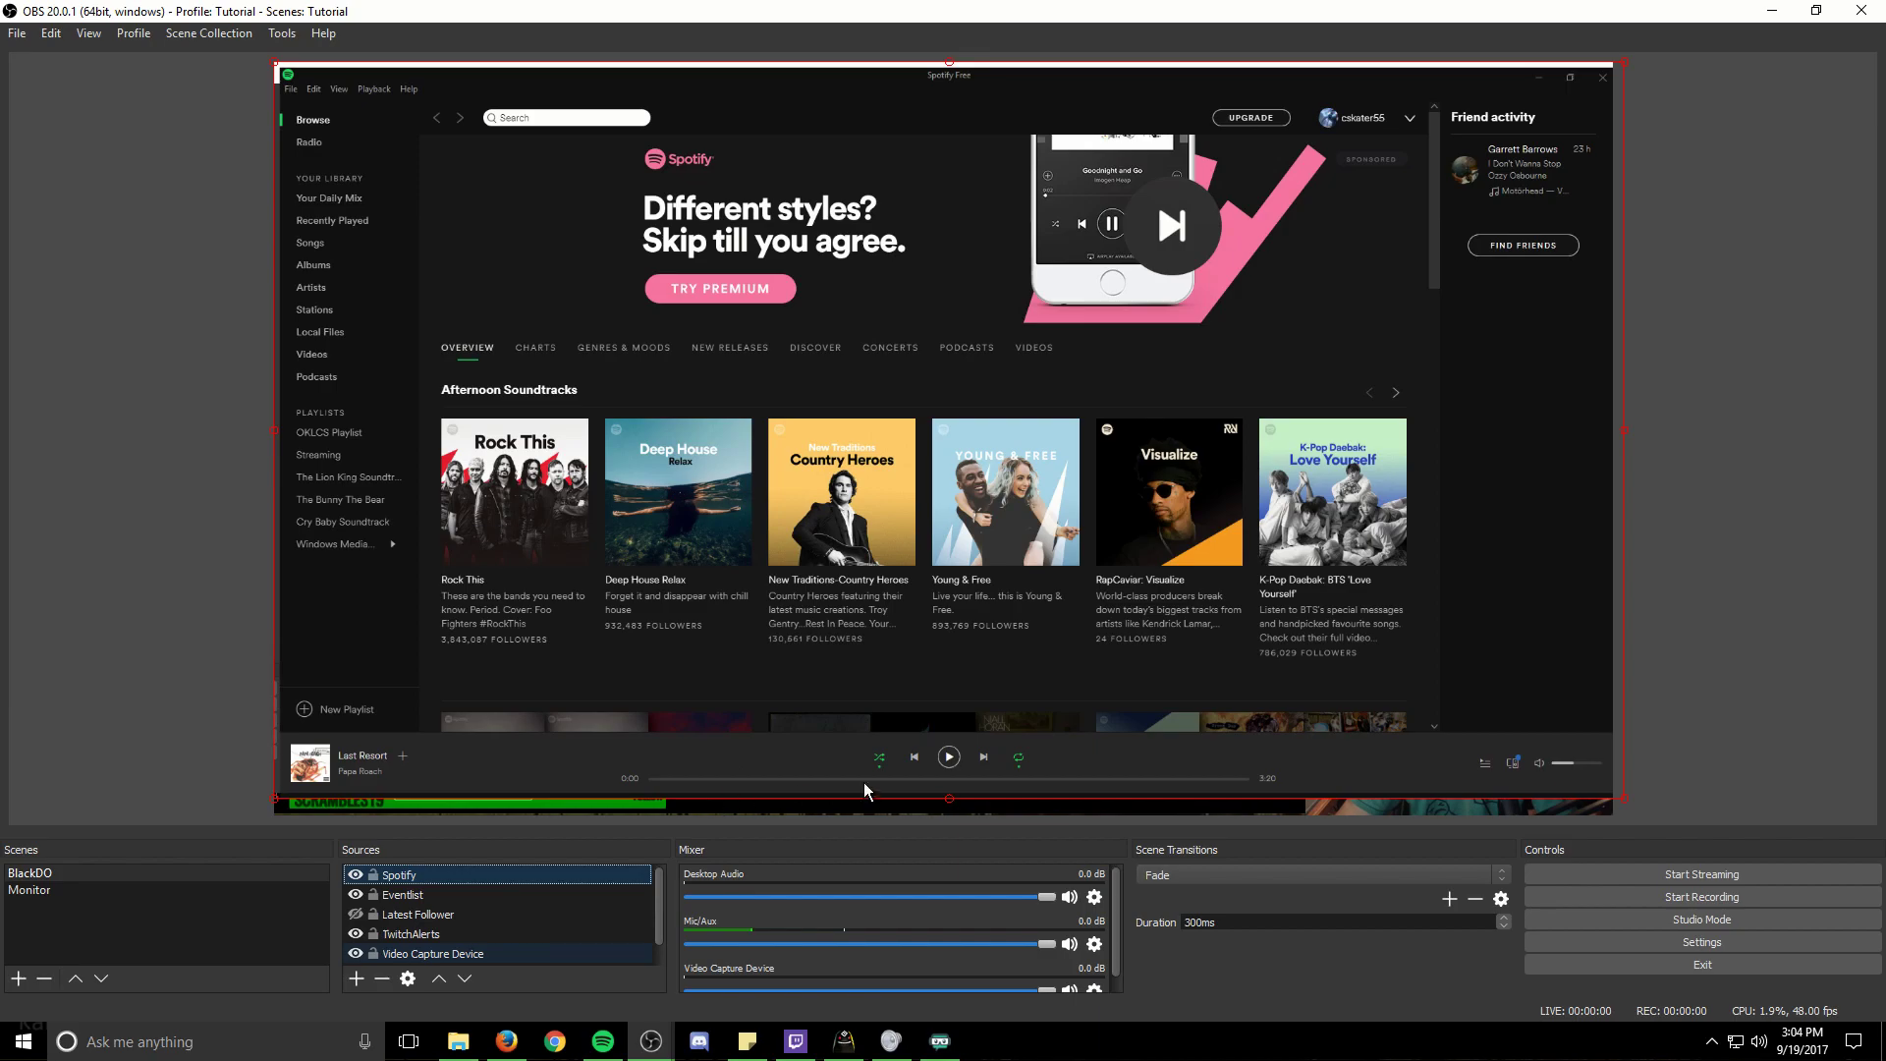
Step: Open the Spotify source's transform settings and set its left crop to 19
{"action": "right_click", "coordinate": [836, 767]}
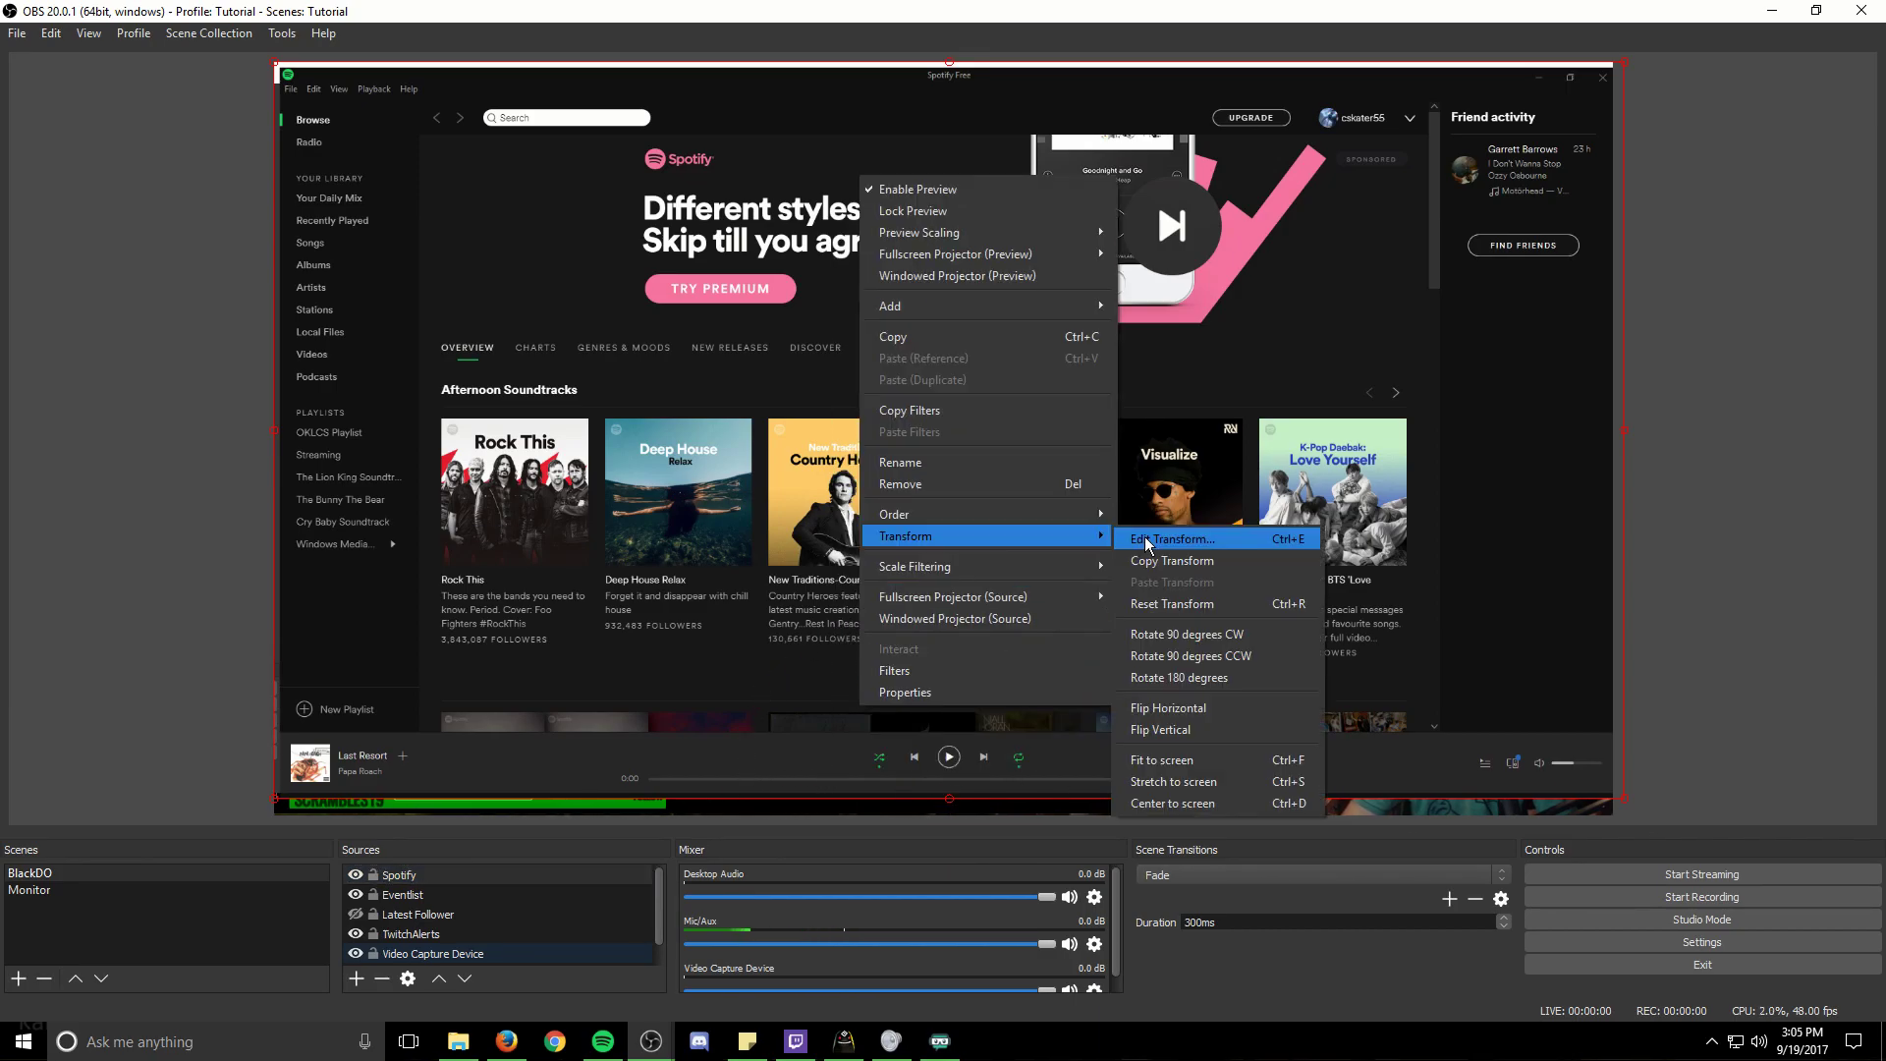
{"action": "left_click", "coordinate": [1146, 544]}
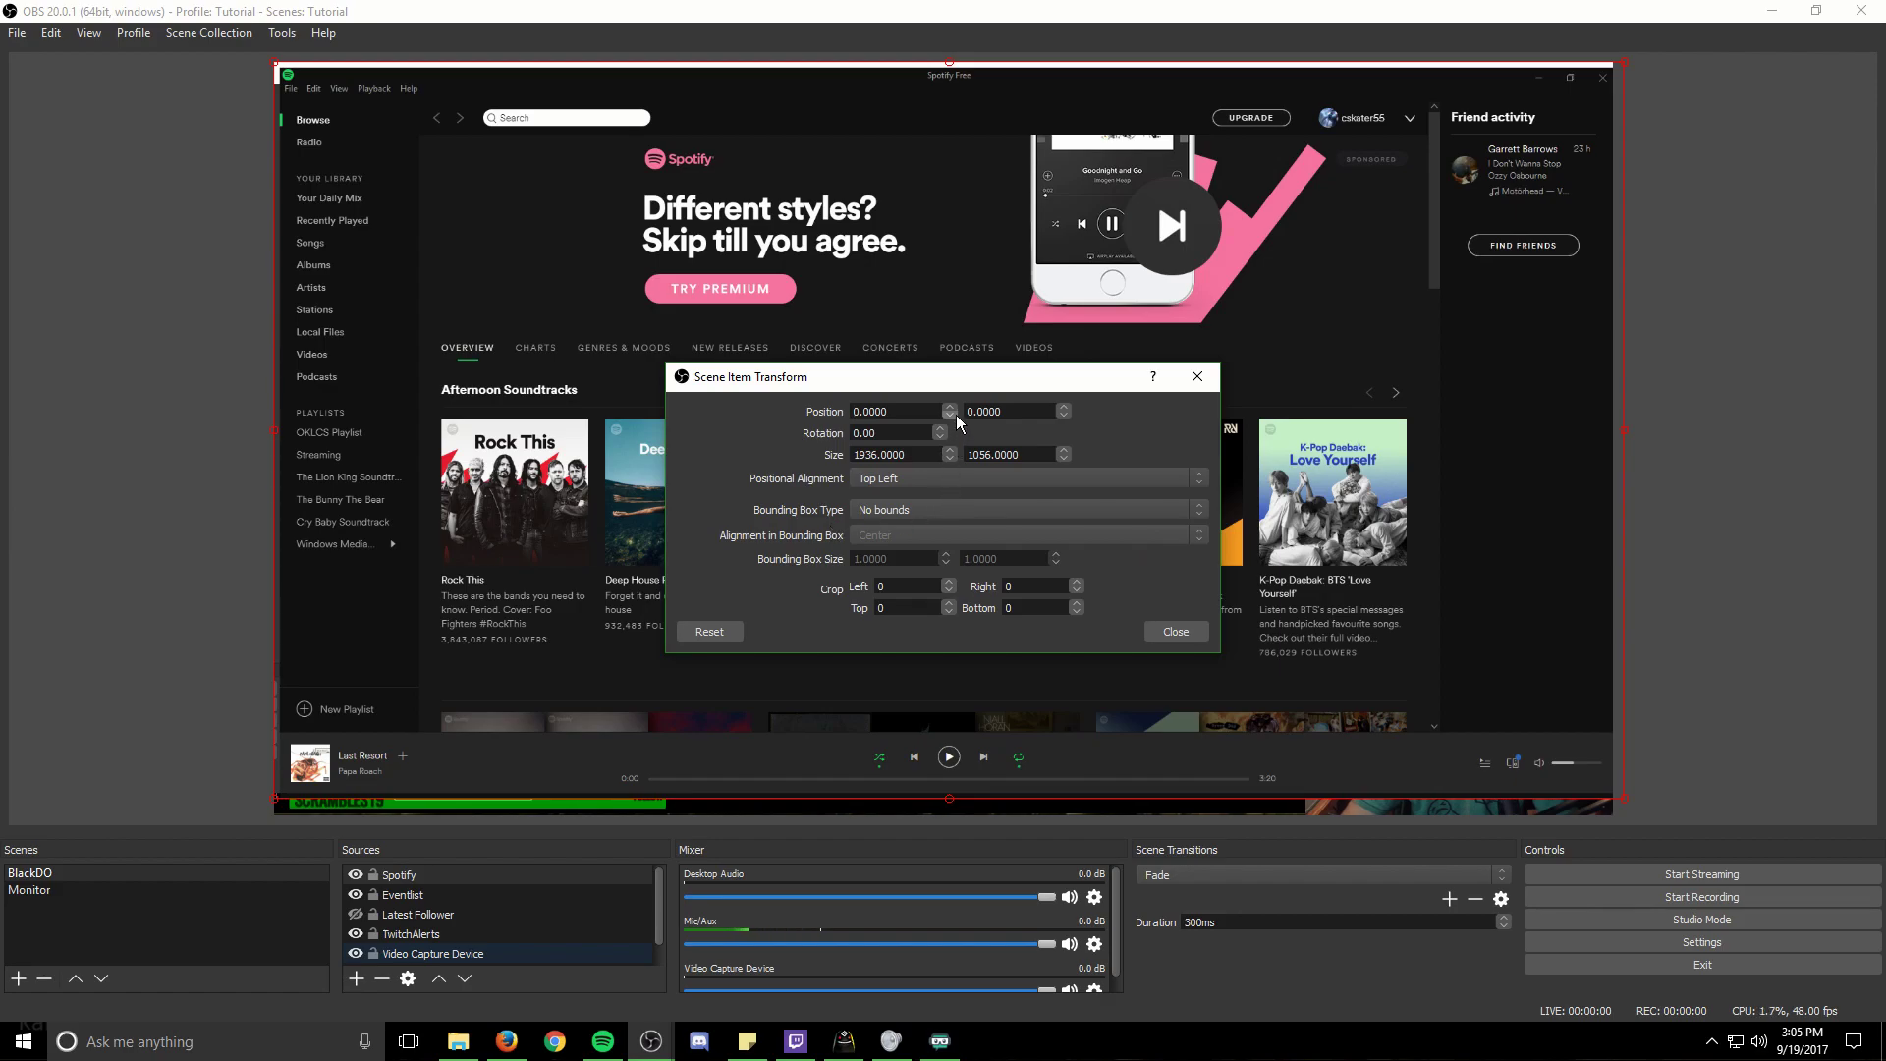
{"action": "left_click", "coordinate": [949, 581]}
{"action": "left_click", "coordinate": [950, 582]}
{"action": "left_click", "coordinate": [950, 582]}
{"action": "left_click", "coordinate": [949, 581]}
{"action": "left_click", "coordinate": [950, 582]}
{"action": "left_click", "coordinate": [950, 582]}
{"action": "left_click", "coordinate": [950, 581]}
{"action": "left_click", "coordinate": [950, 582]}
{"action": "left_click", "coordinate": [949, 581]}
{"action": "left_click", "coordinate": [949, 582]}
{"action": "left_click", "coordinate": [949, 581]}
{"action": "left_click", "coordinate": [950, 581]}
{"action": "left_click", "coordinate": [950, 582]}
{"action": "left_click", "coordinate": [950, 581]}
{"action": "left_click", "coordinate": [950, 582]}
{"action": "left_click", "coordinate": [950, 581]}
{"action": "left_click", "coordinate": [950, 582]}
{"action": "left_click", "coordinate": [950, 582]}
{"action": "left_click", "coordinate": [950, 582]}
{"action": "left_click", "coordinate": [950, 581]}
{"action": "left_click", "coordinate": [947, 591]}
{"action": "left_click", "coordinate": [946, 591]}
{"action": "left_click", "coordinate": [947, 591]}
{"action": "left_click", "coordinate": [947, 592]}
{"action": "left_click", "coordinate": [947, 591]}
{"action": "left_click", "coordinate": [947, 591]}
{"action": "left_click", "coordinate": [946, 591]}
{"action": "left_click", "coordinate": [947, 591]}
{"action": "left_click", "coordinate": [947, 592]}
{"action": "left_click", "coordinate": [947, 591]}
{"action": "left_click", "coordinate": [947, 591]}
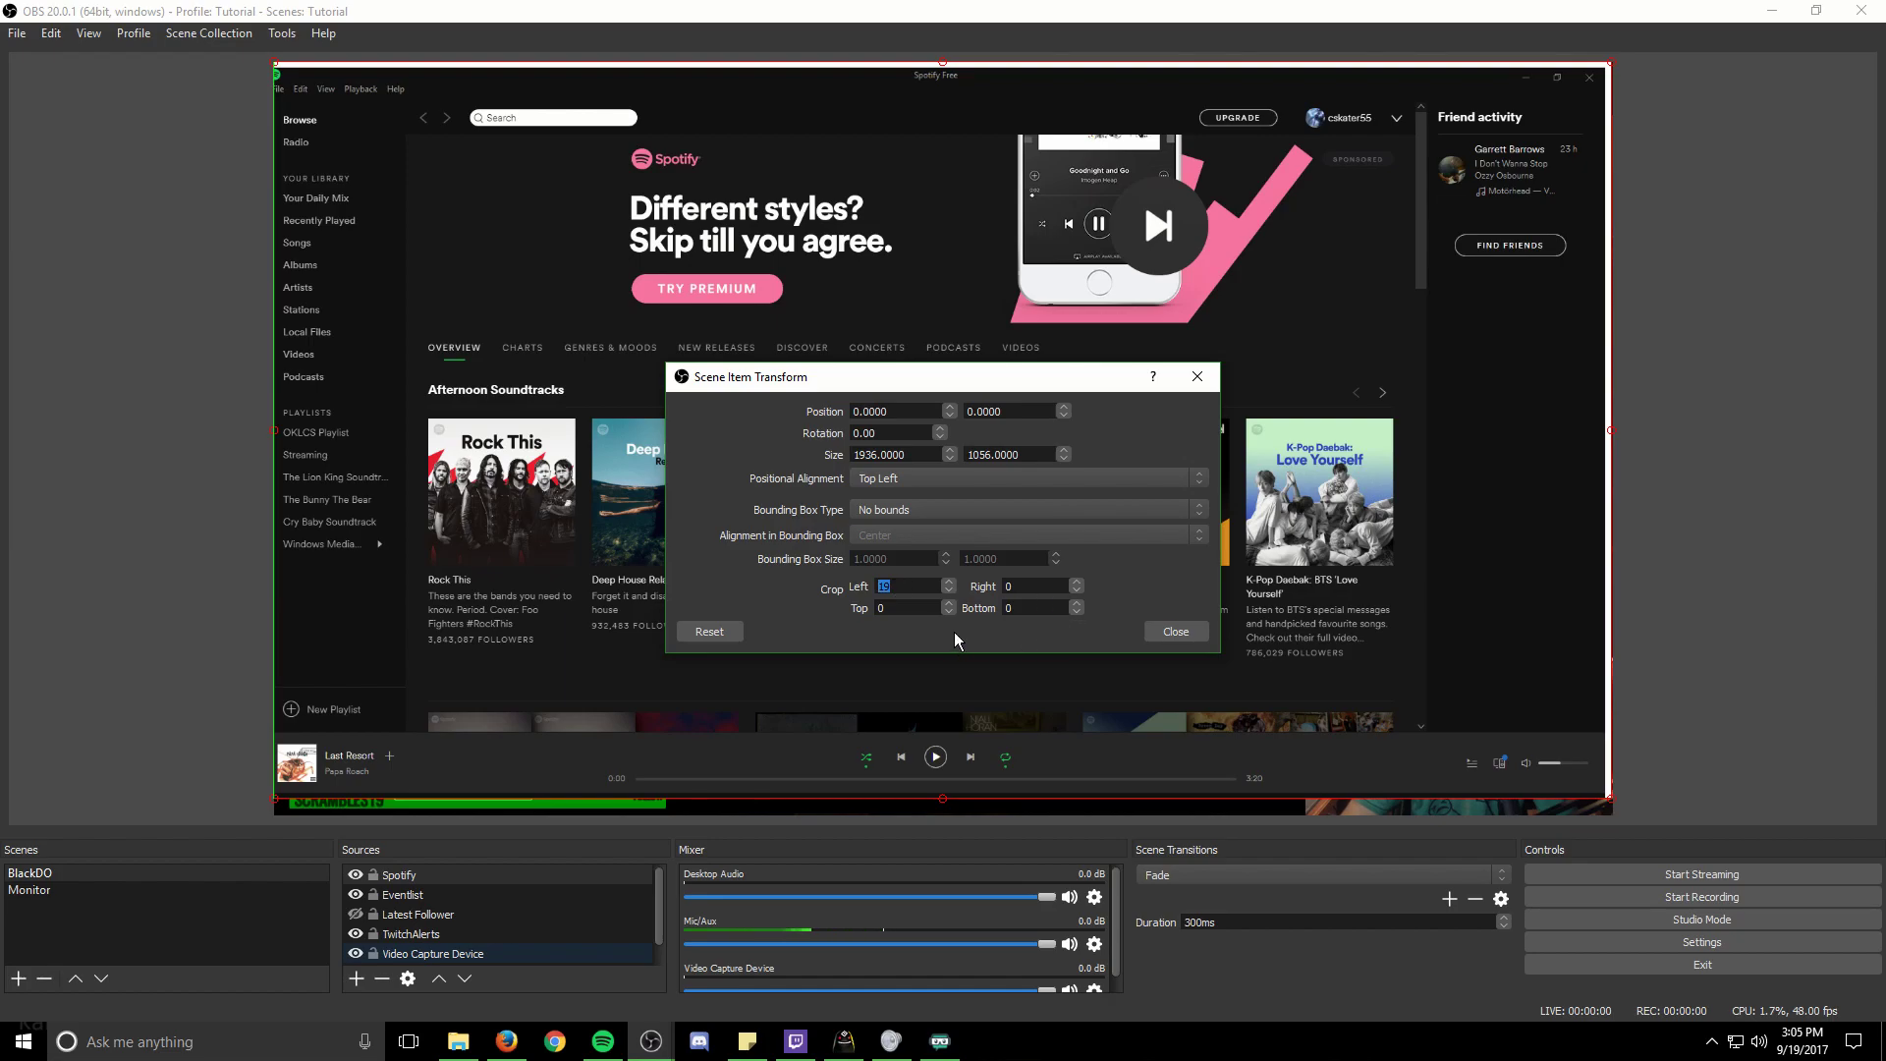
Step: Set the Spotify source's top crop to 5 and its bottom crop to 19
{"action": "left_click", "coordinate": [947, 603]}
{"action": "left_click", "coordinate": [948, 603]}
{"action": "left_click", "coordinate": [948, 603]}
{"action": "left_click", "coordinate": [948, 603]}
{"action": "left_click", "coordinate": [947, 603]}
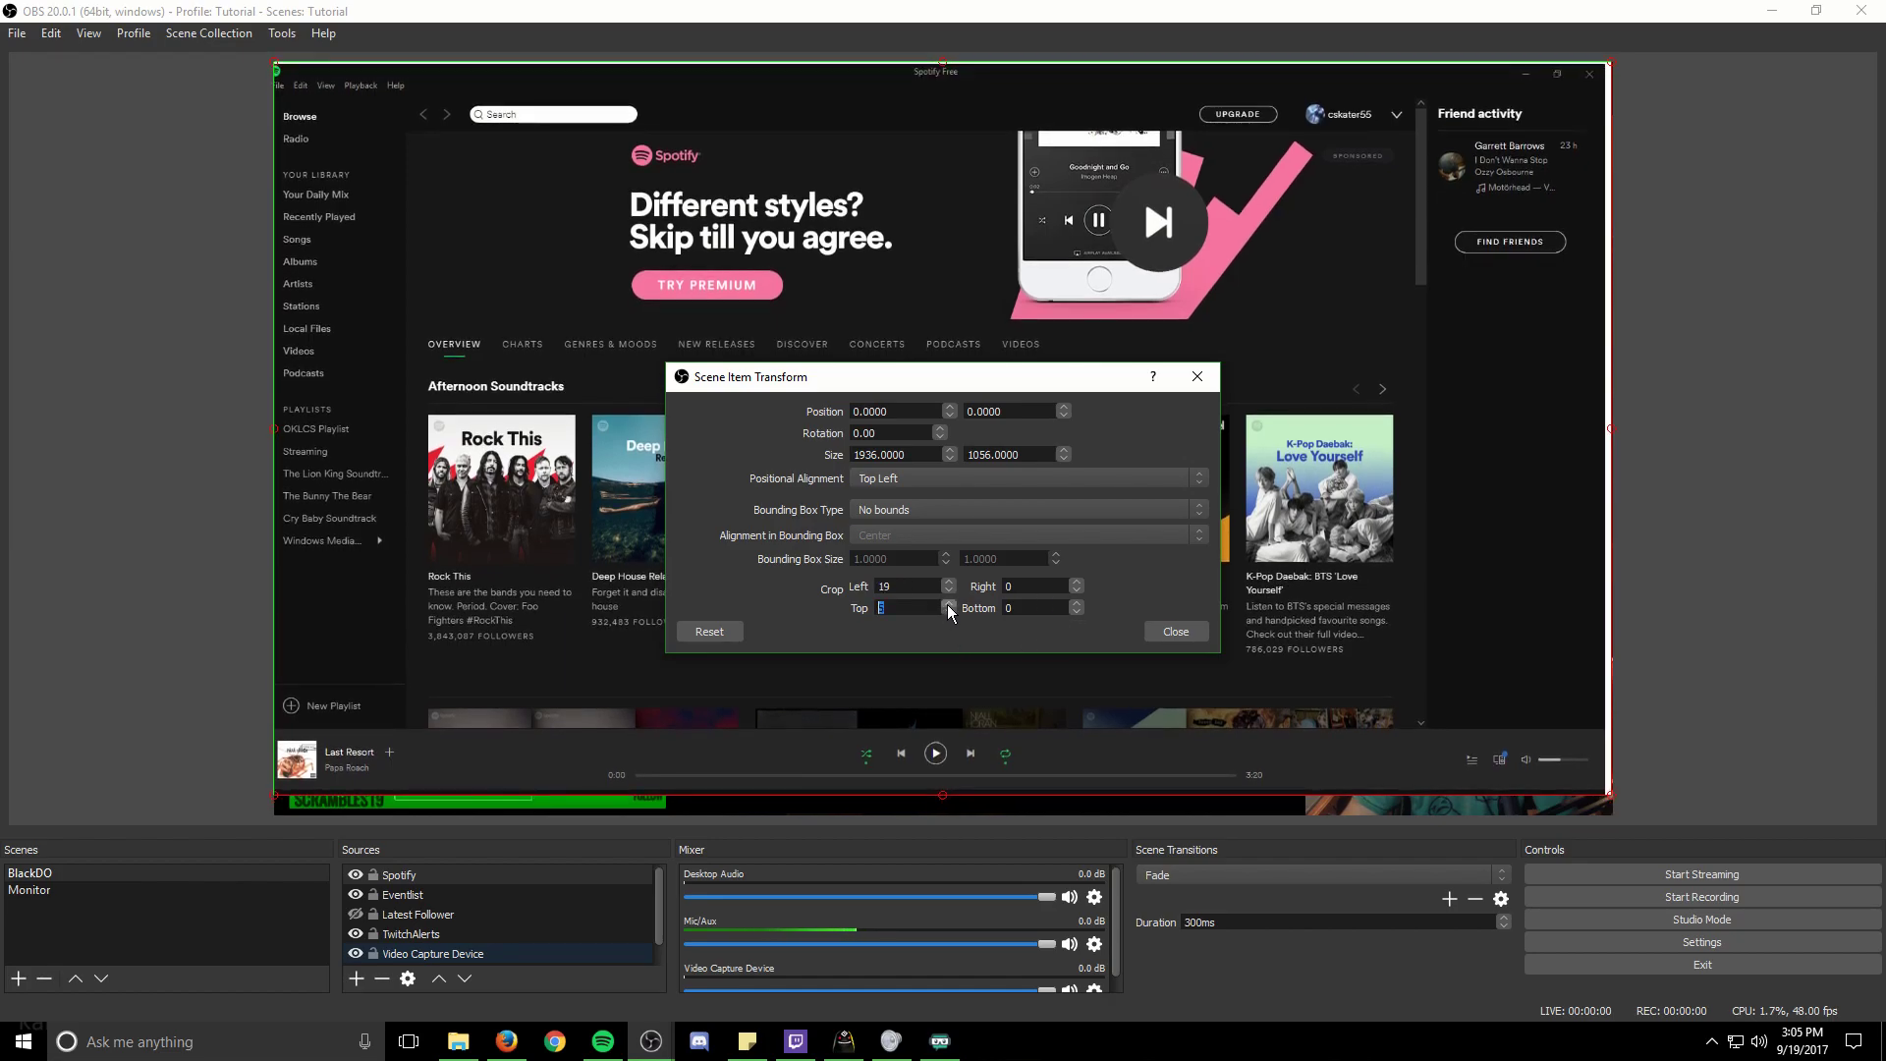
{"action": "left_click", "coordinate": [1076, 603]}
{"action": "left_click", "coordinate": [1073, 604]}
{"action": "left_click", "coordinate": [1073, 604]}
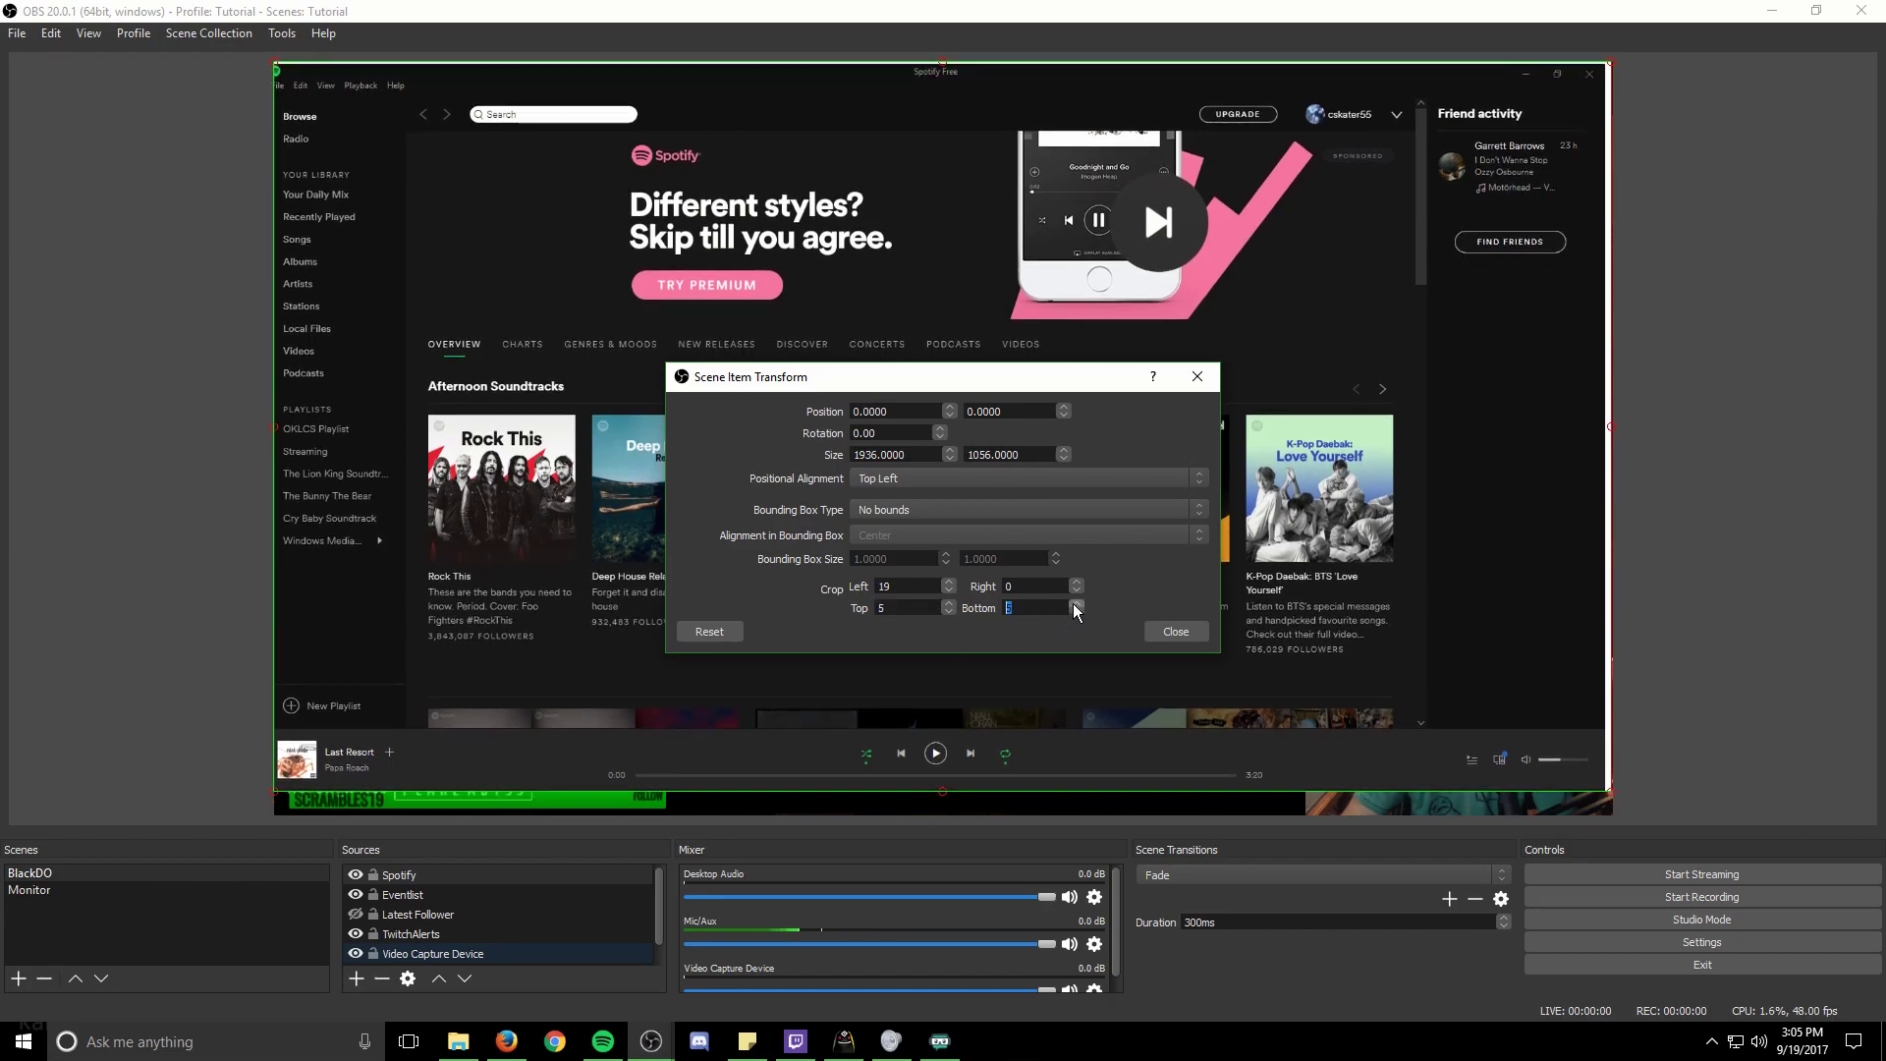
{"action": "left_click", "coordinate": [1074, 604]}
{"action": "left_click", "coordinate": [1073, 604]}
{"action": "left_click", "coordinate": [1074, 604]}
{"action": "left_click", "coordinate": [1073, 604]}
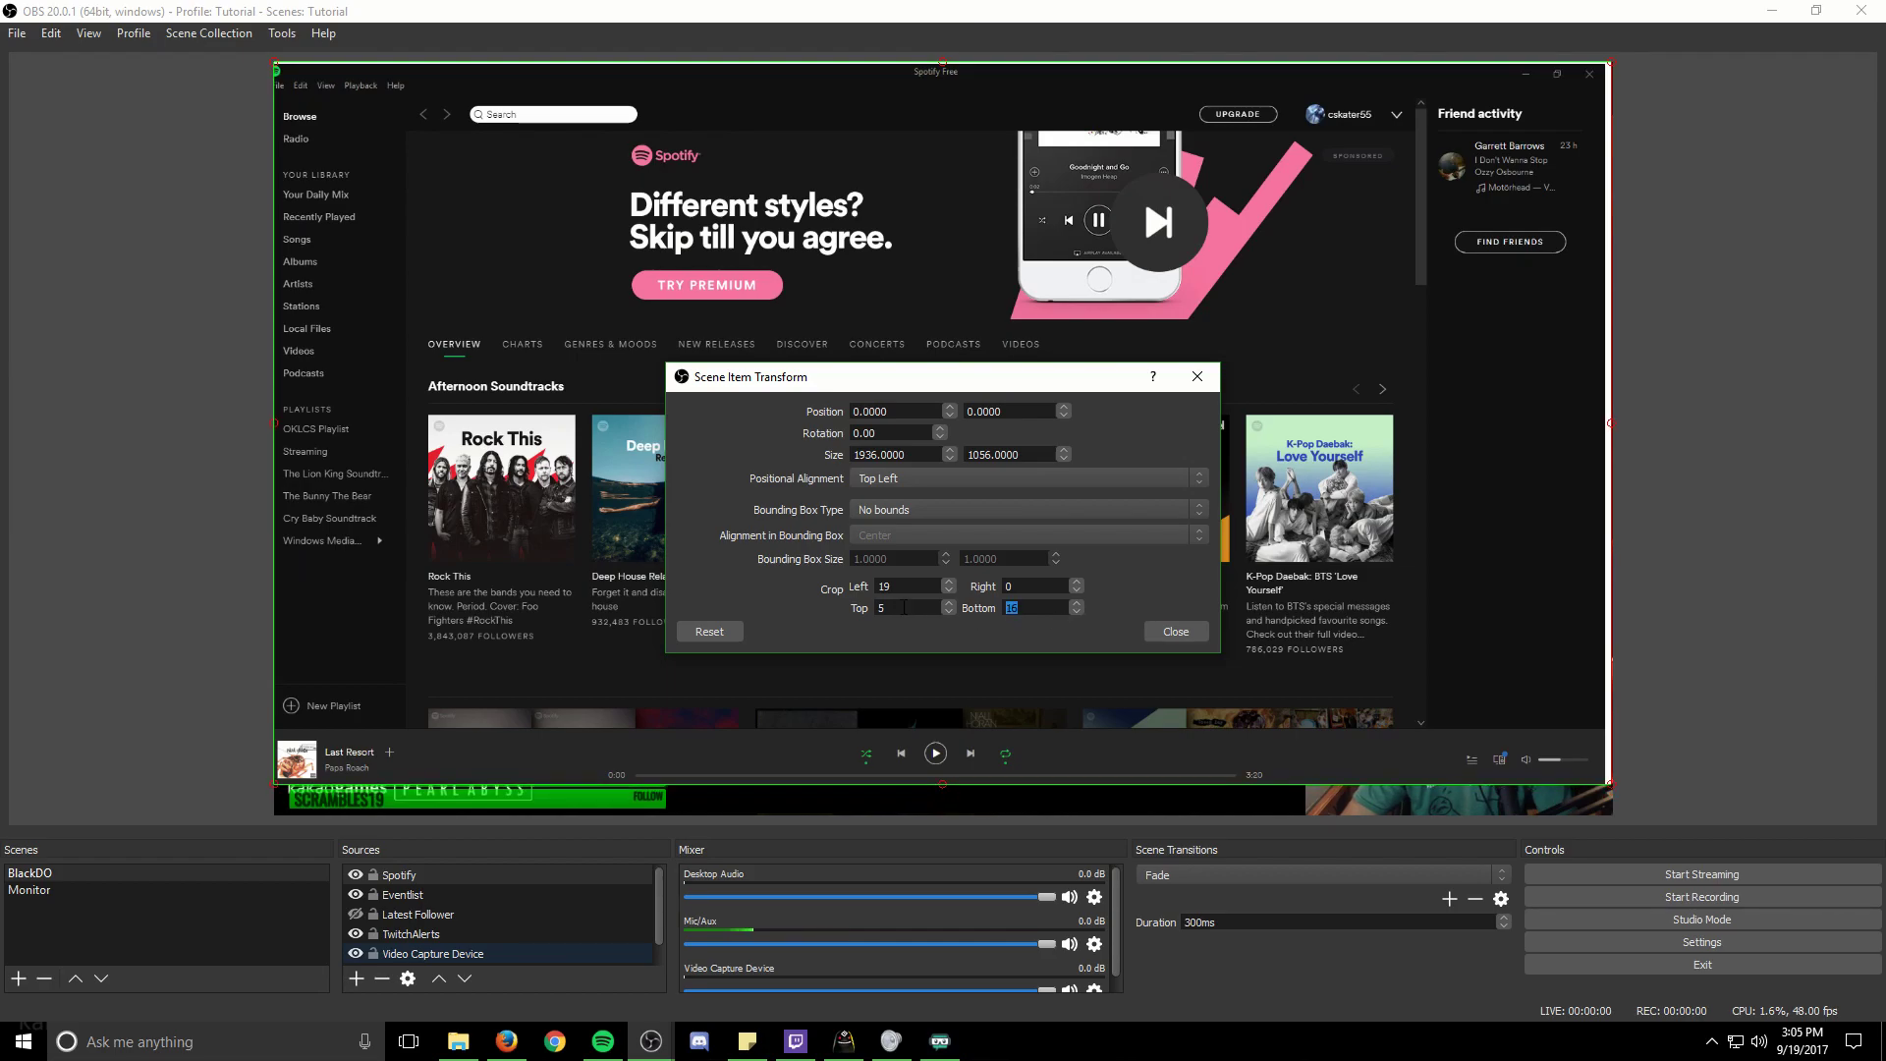
{"action": "left_click", "coordinate": [1075, 604]}
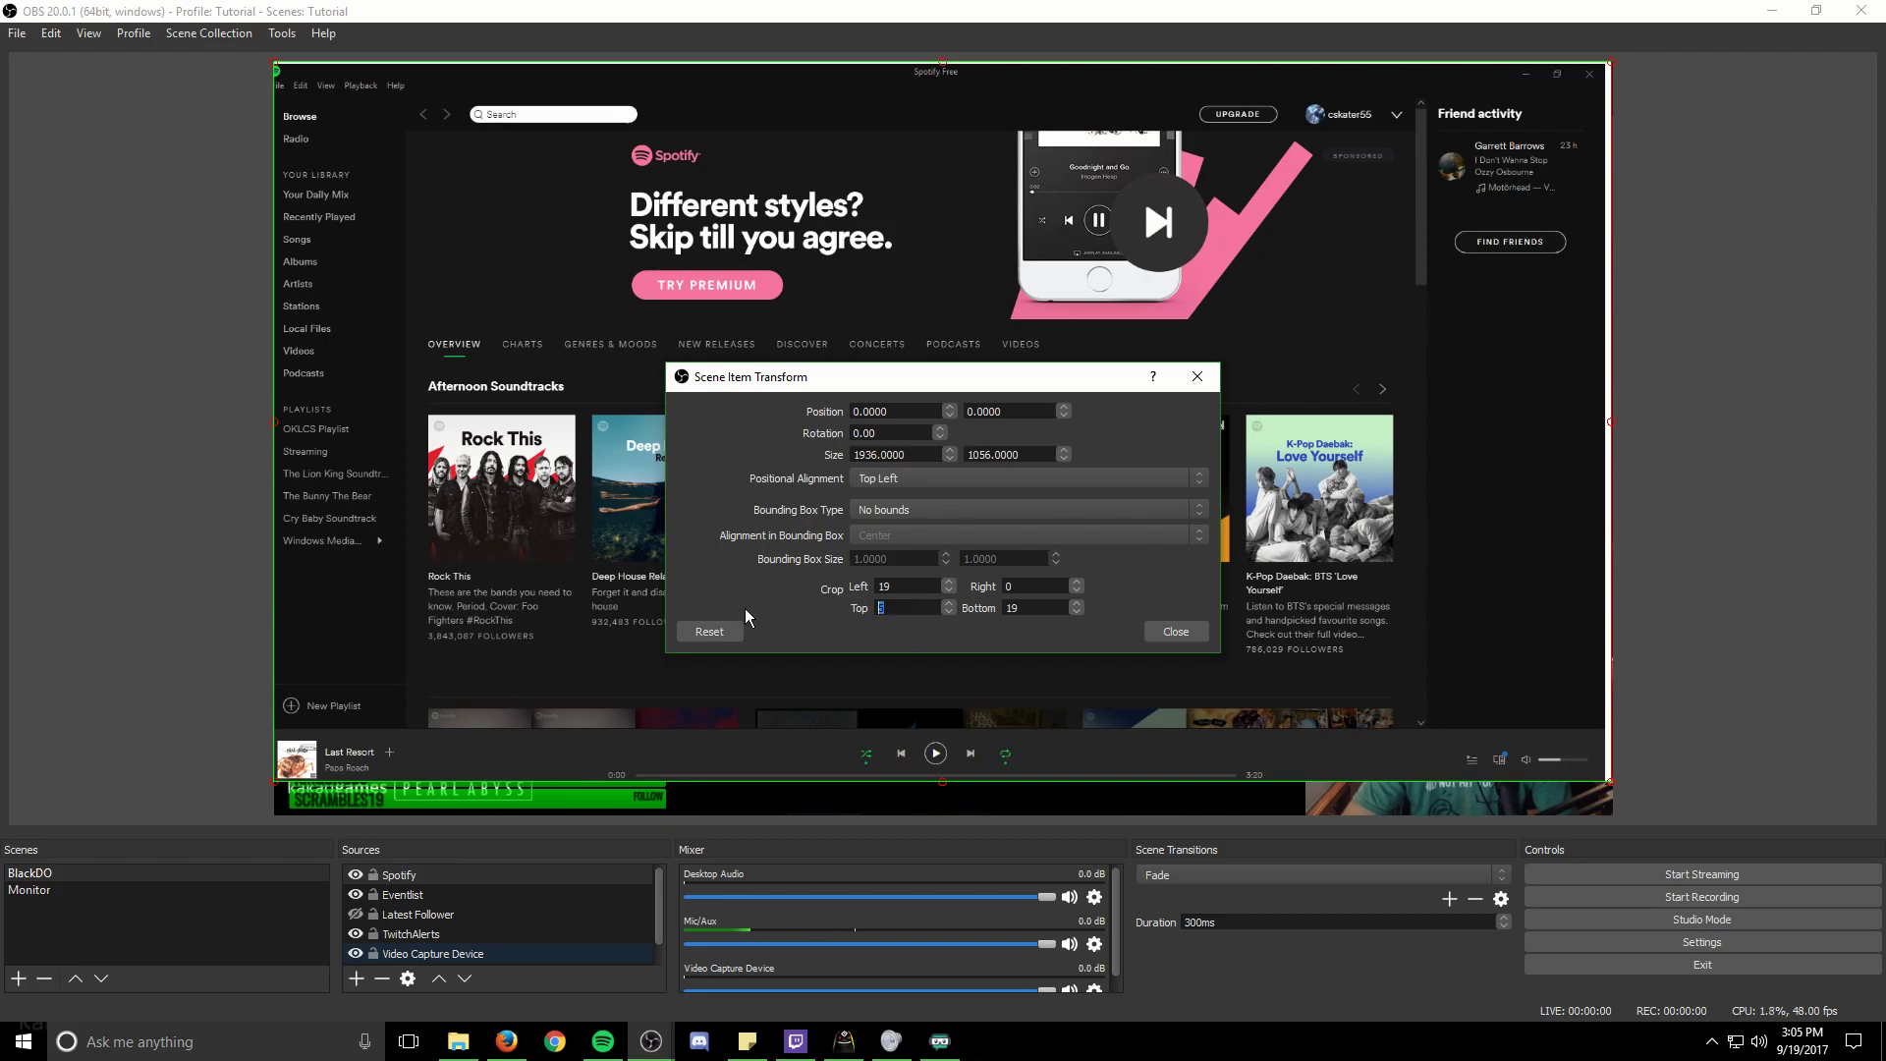
Step: Try top crop values of 1800 and 150 on the Spotify source
{"action": "type", "text": "1800"}
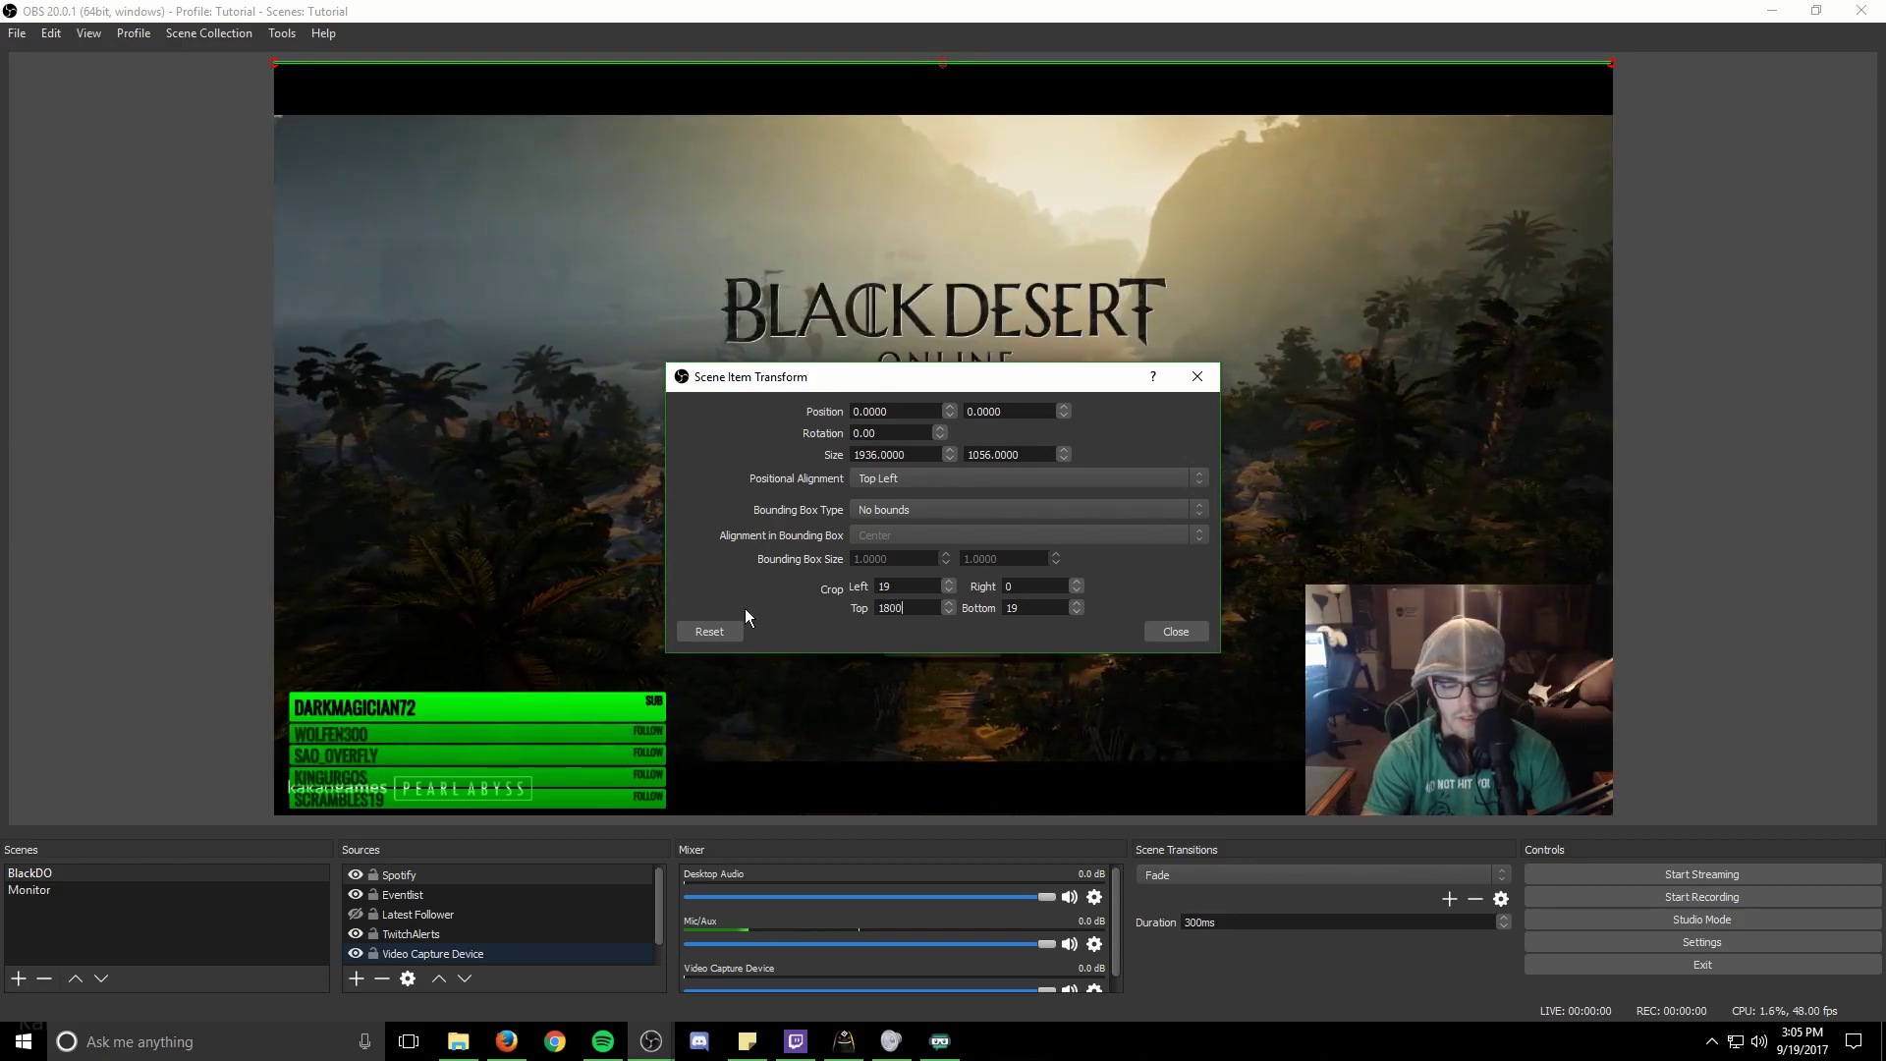
{"action": "key", "text": "BackSpace"}
{"action": "key", "text": "BackSpace"}
{"action": "key", "text": "BackSpace"}
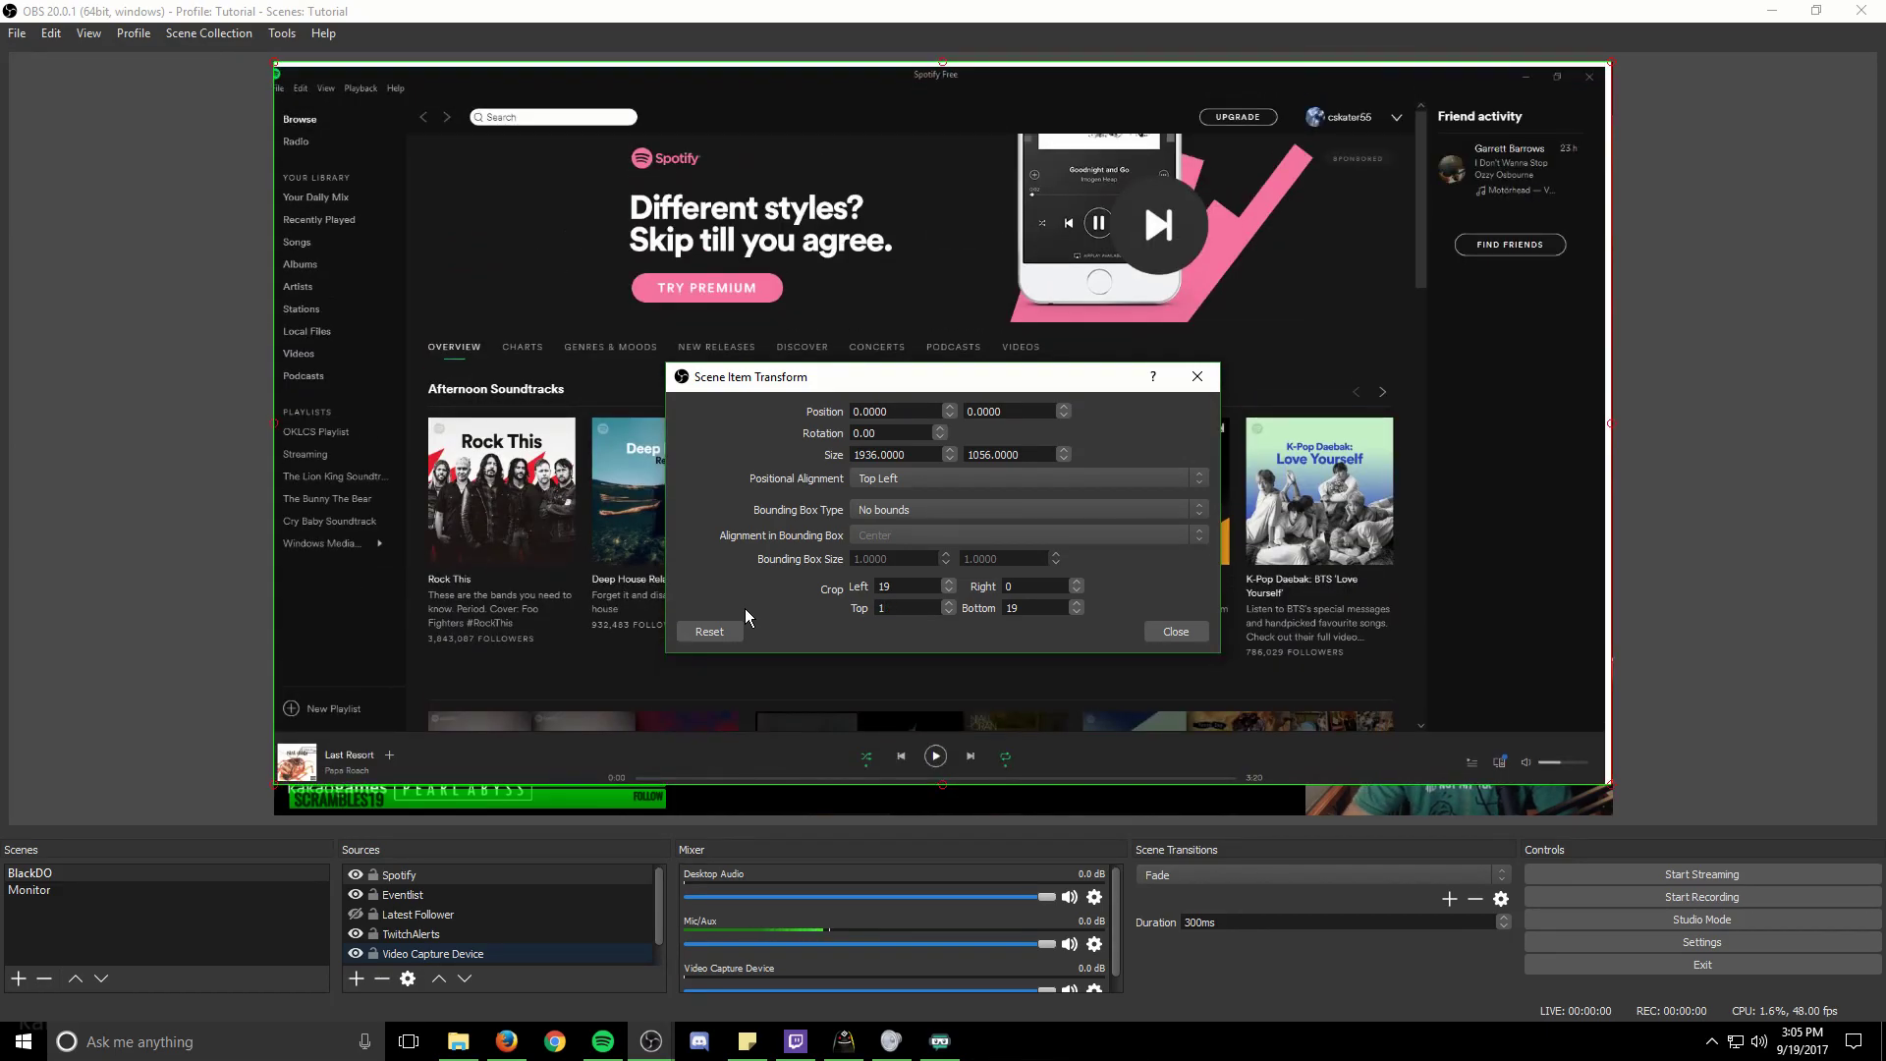
{"action": "type", "text": "50"}
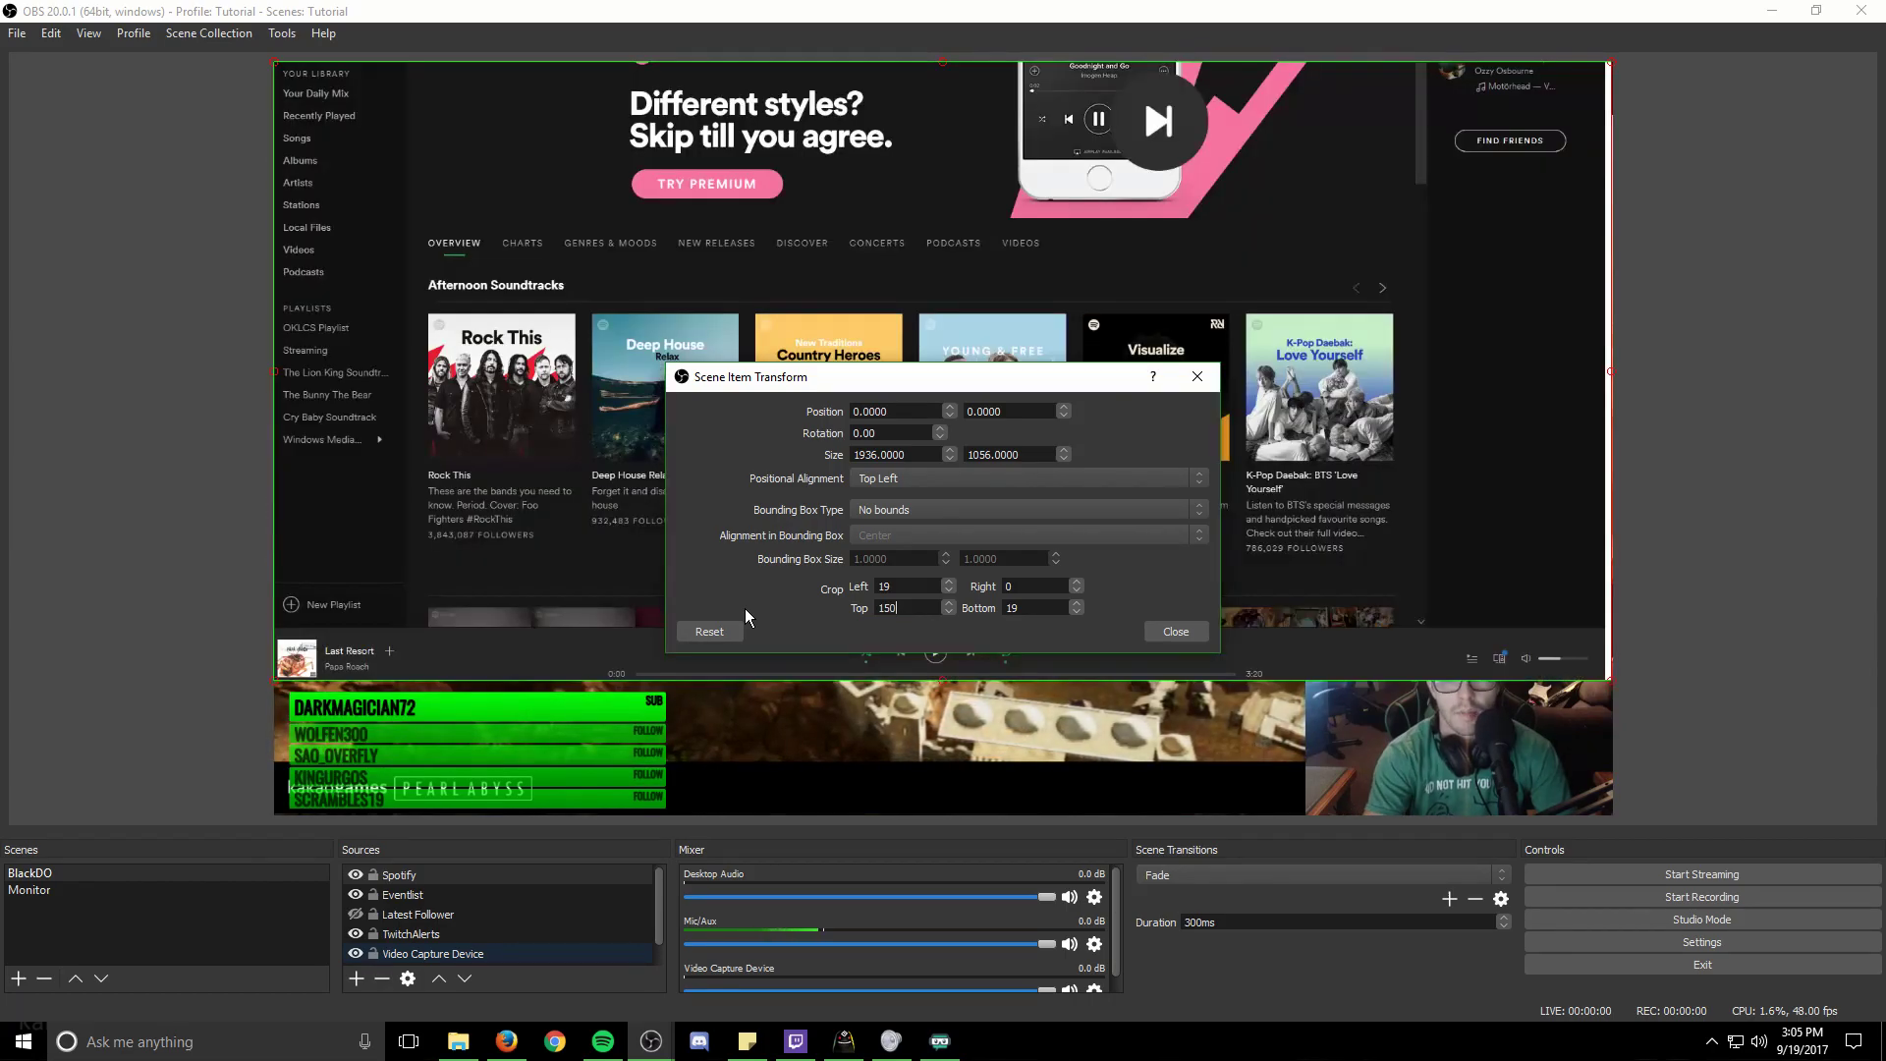
{"action": "key", "text": "BackSpace"}
{"action": "key", "text": "BackSpace"}
Step: Set the Spotify source's top crop to 1000 and reduce it to 974 to keep only the playback bar
{"action": "type", "text": "000"}
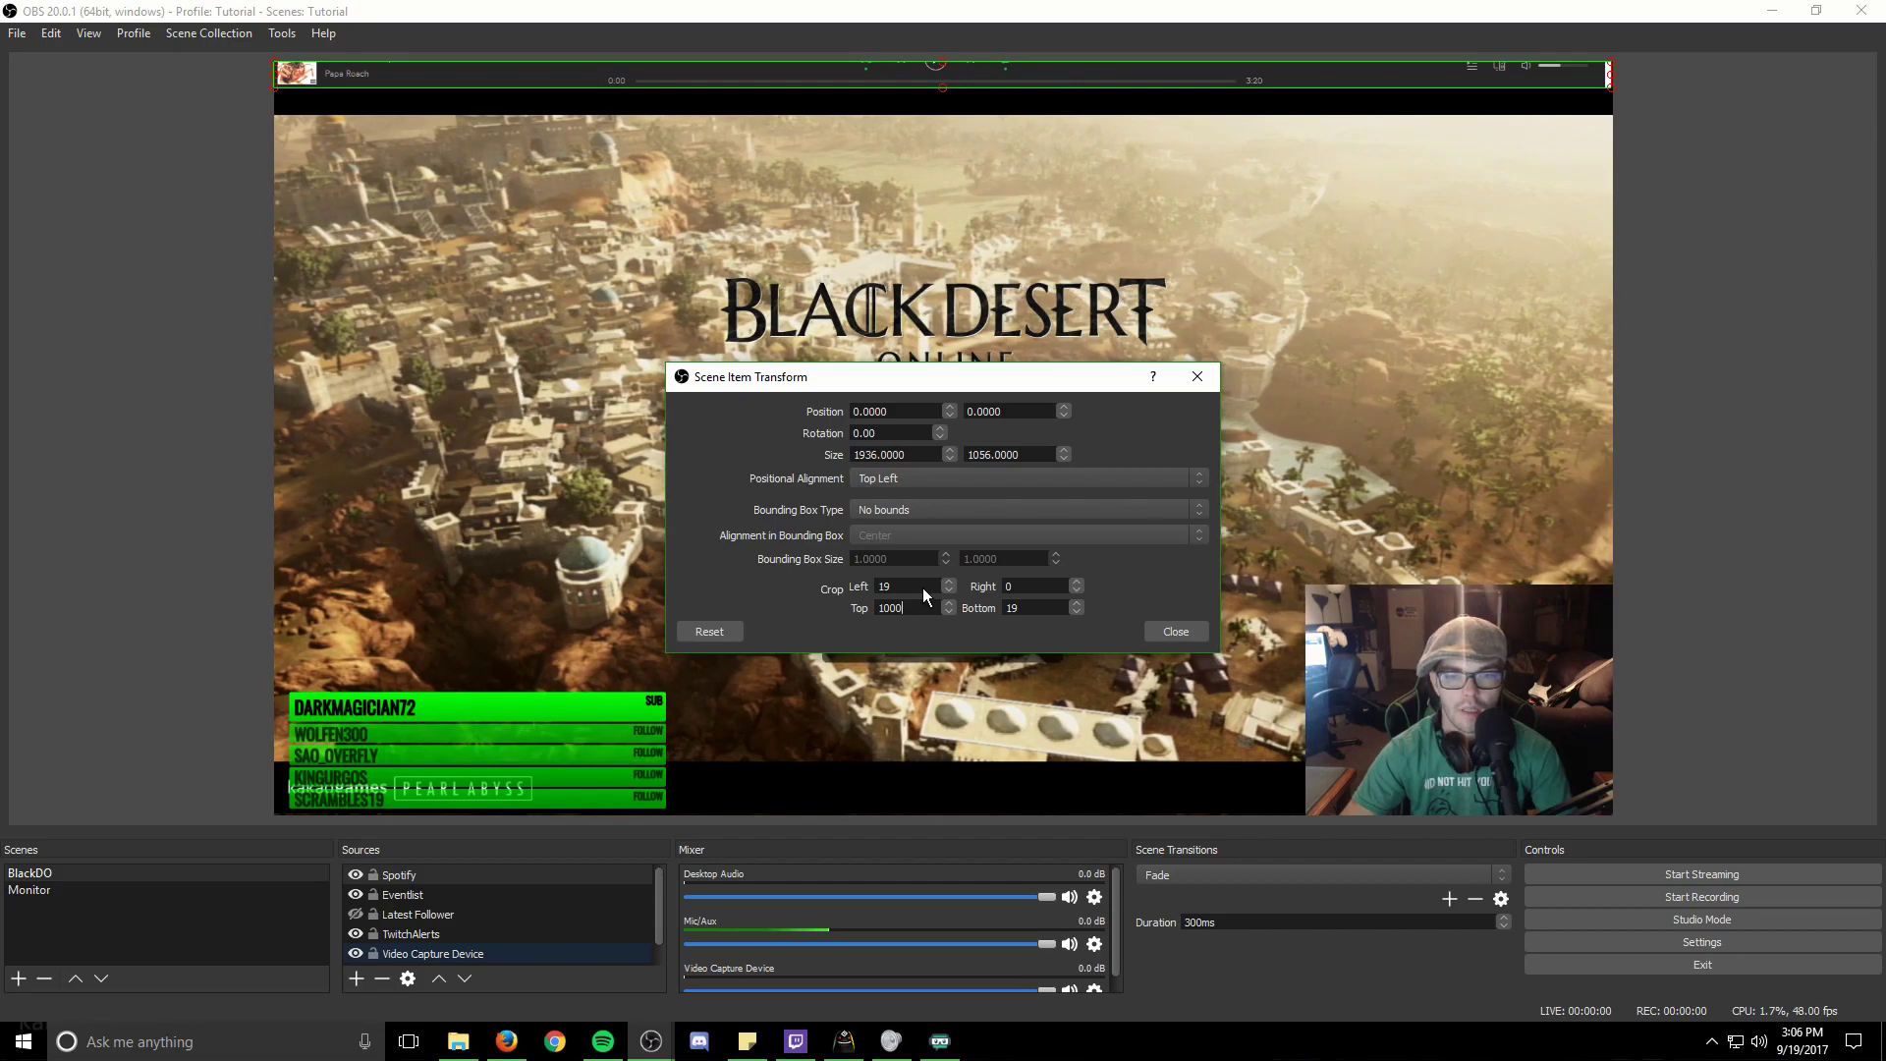
{"action": "left_click", "coordinate": [949, 612]}
{"action": "left_click", "coordinate": [949, 611]}
{"action": "left_click", "coordinate": [949, 612]}
{"action": "left_click", "coordinate": [949, 612]}
{"action": "left_click", "coordinate": [949, 612]}
{"action": "left_click", "coordinate": [949, 612]}
{"action": "left_click", "coordinate": [949, 612]}
{"action": "left_click", "coordinate": [949, 612]}
{"action": "left_click", "coordinate": [949, 611]}
{"action": "left_click", "coordinate": [949, 612]}
{"action": "left_click", "coordinate": [949, 611]}
{"action": "left_click", "coordinate": [949, 612]}
{"action": "left_click", "coordinate": [949, 612]}
{"action": "left_click", "coordinate": [949, 612]}
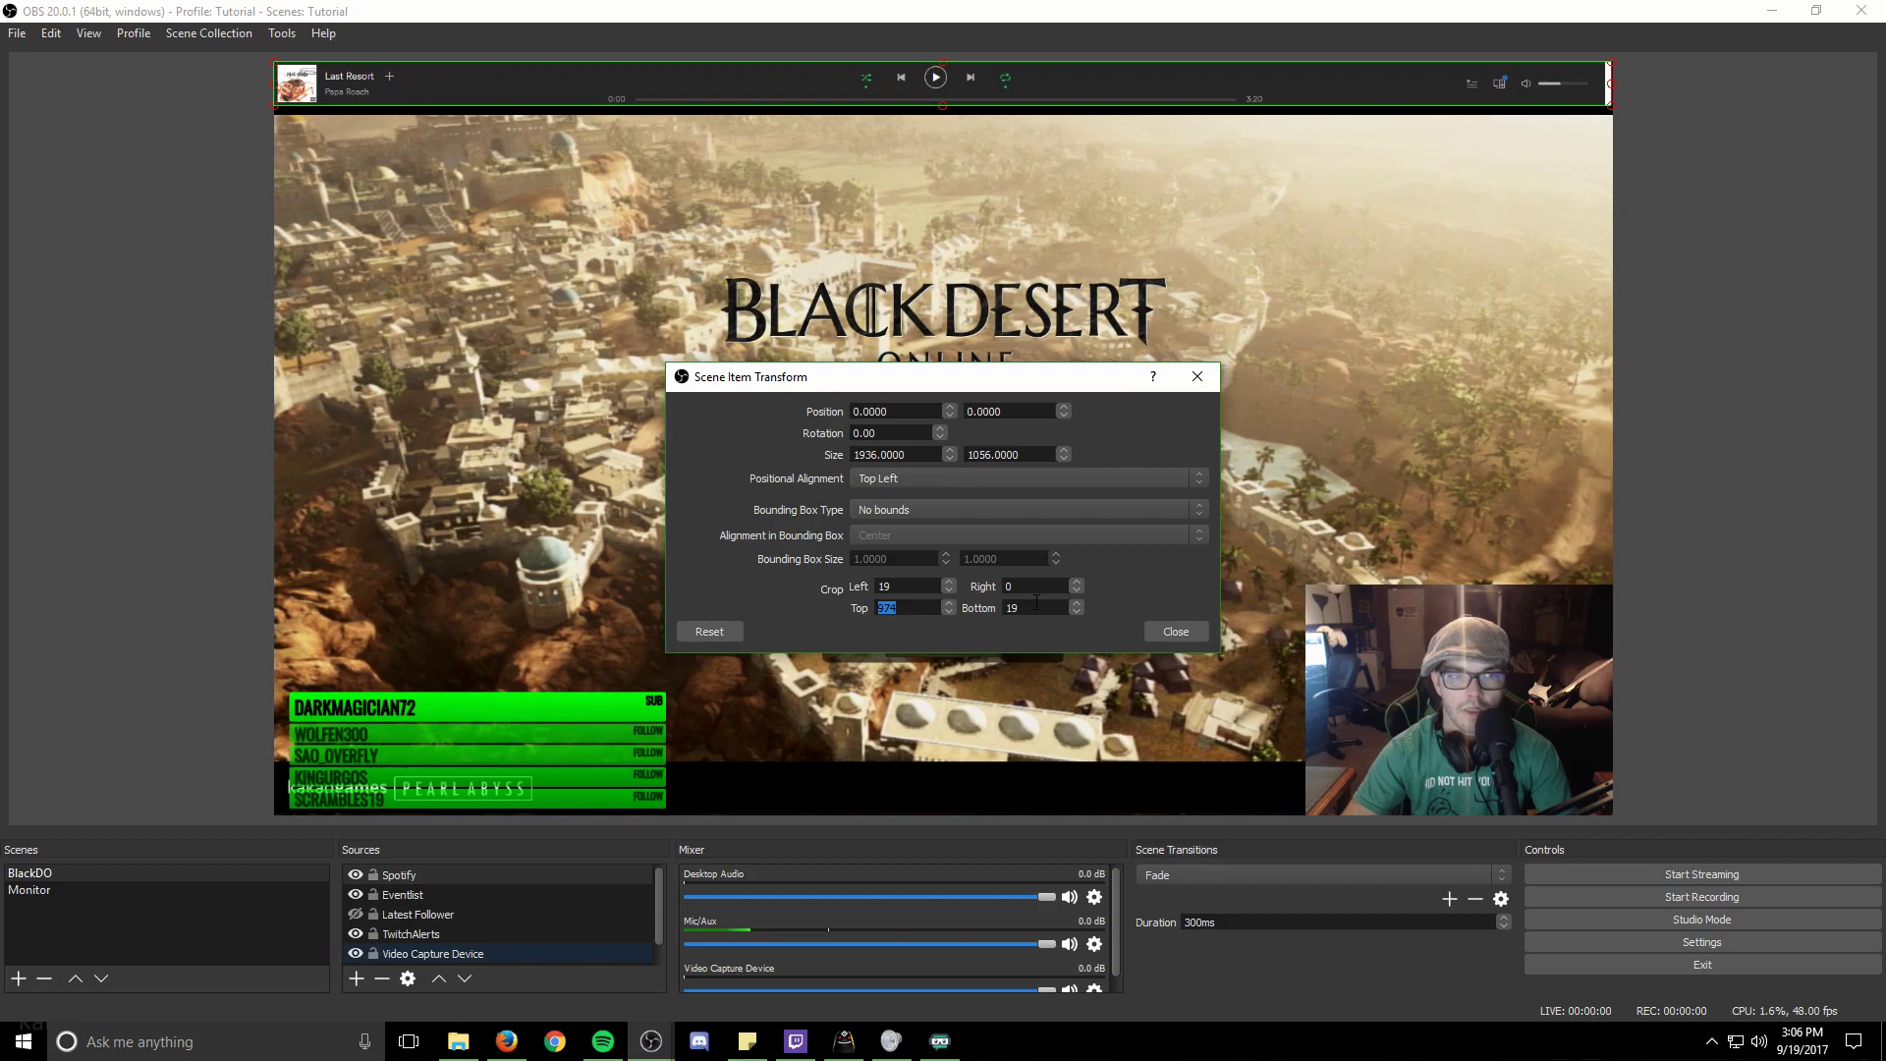
Step: Try right crop values of 900 and 1920 on the Spotify source
{"action": "key", "text": "Tab"}
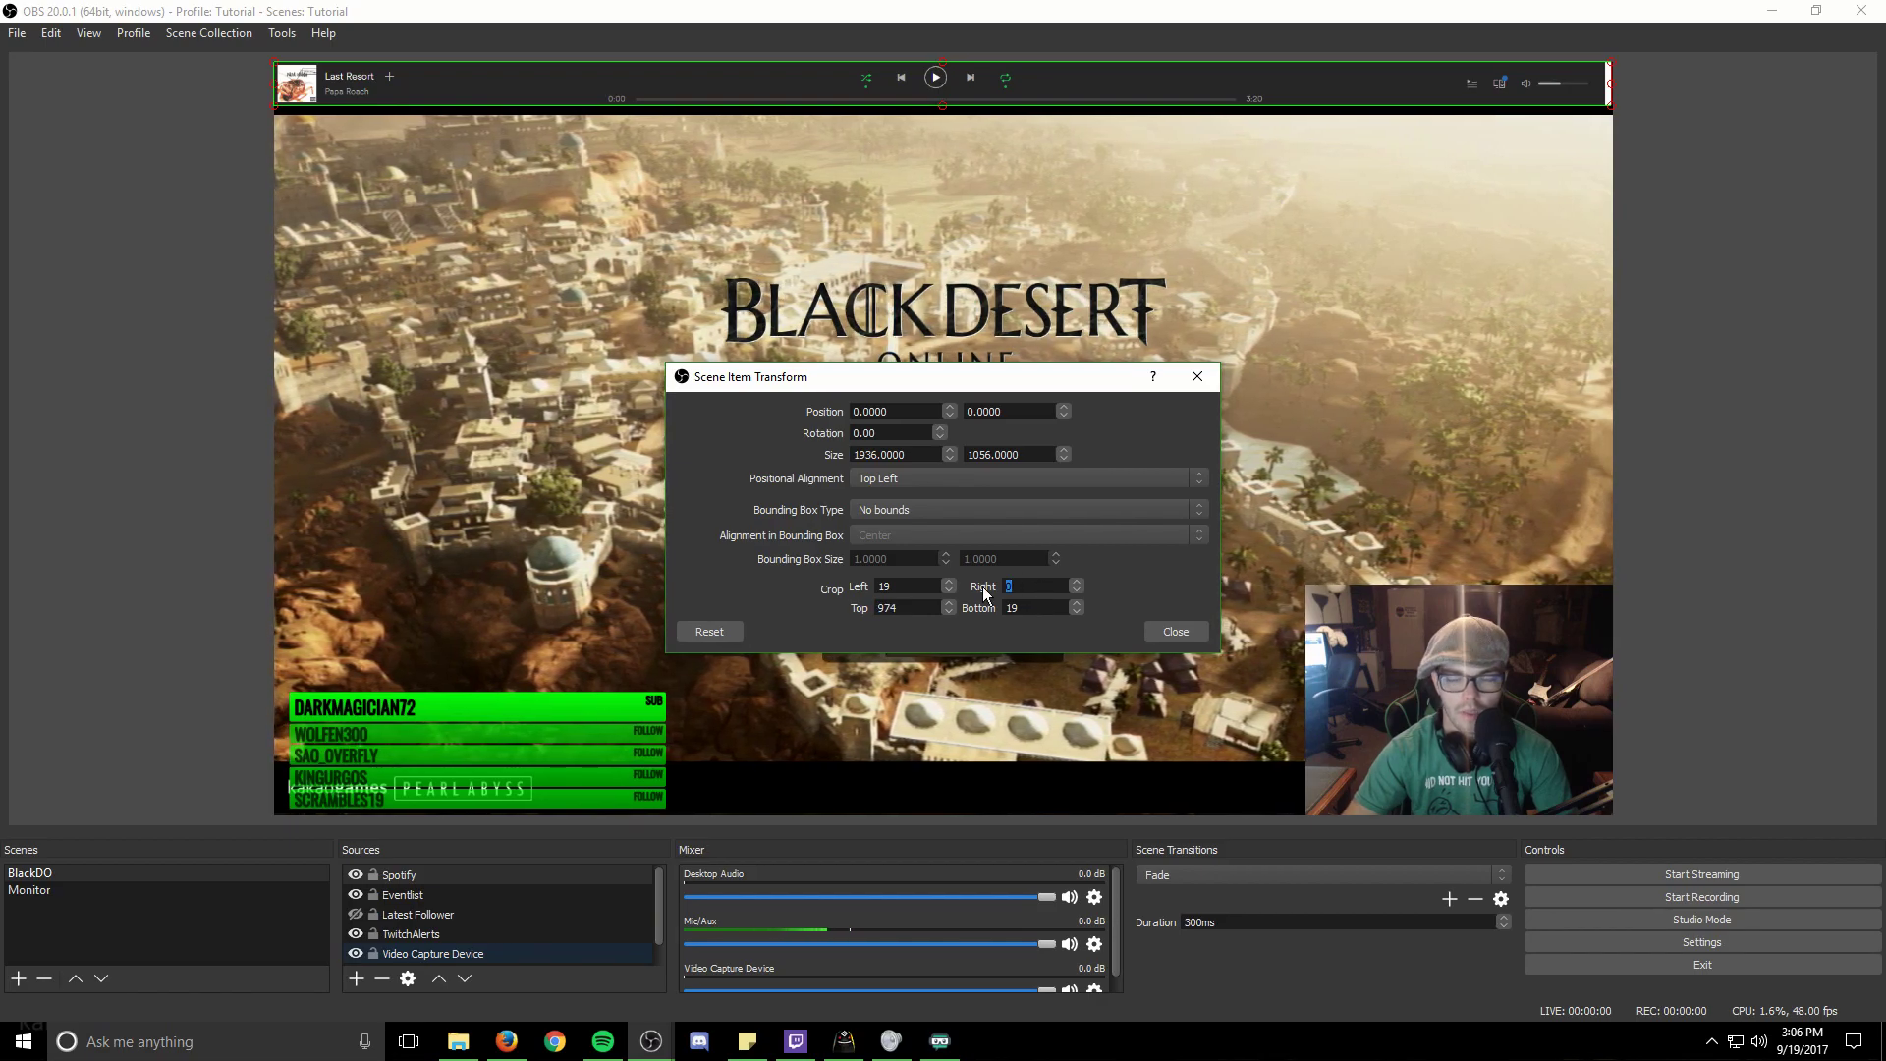
{"action": "type", "text": "900"}
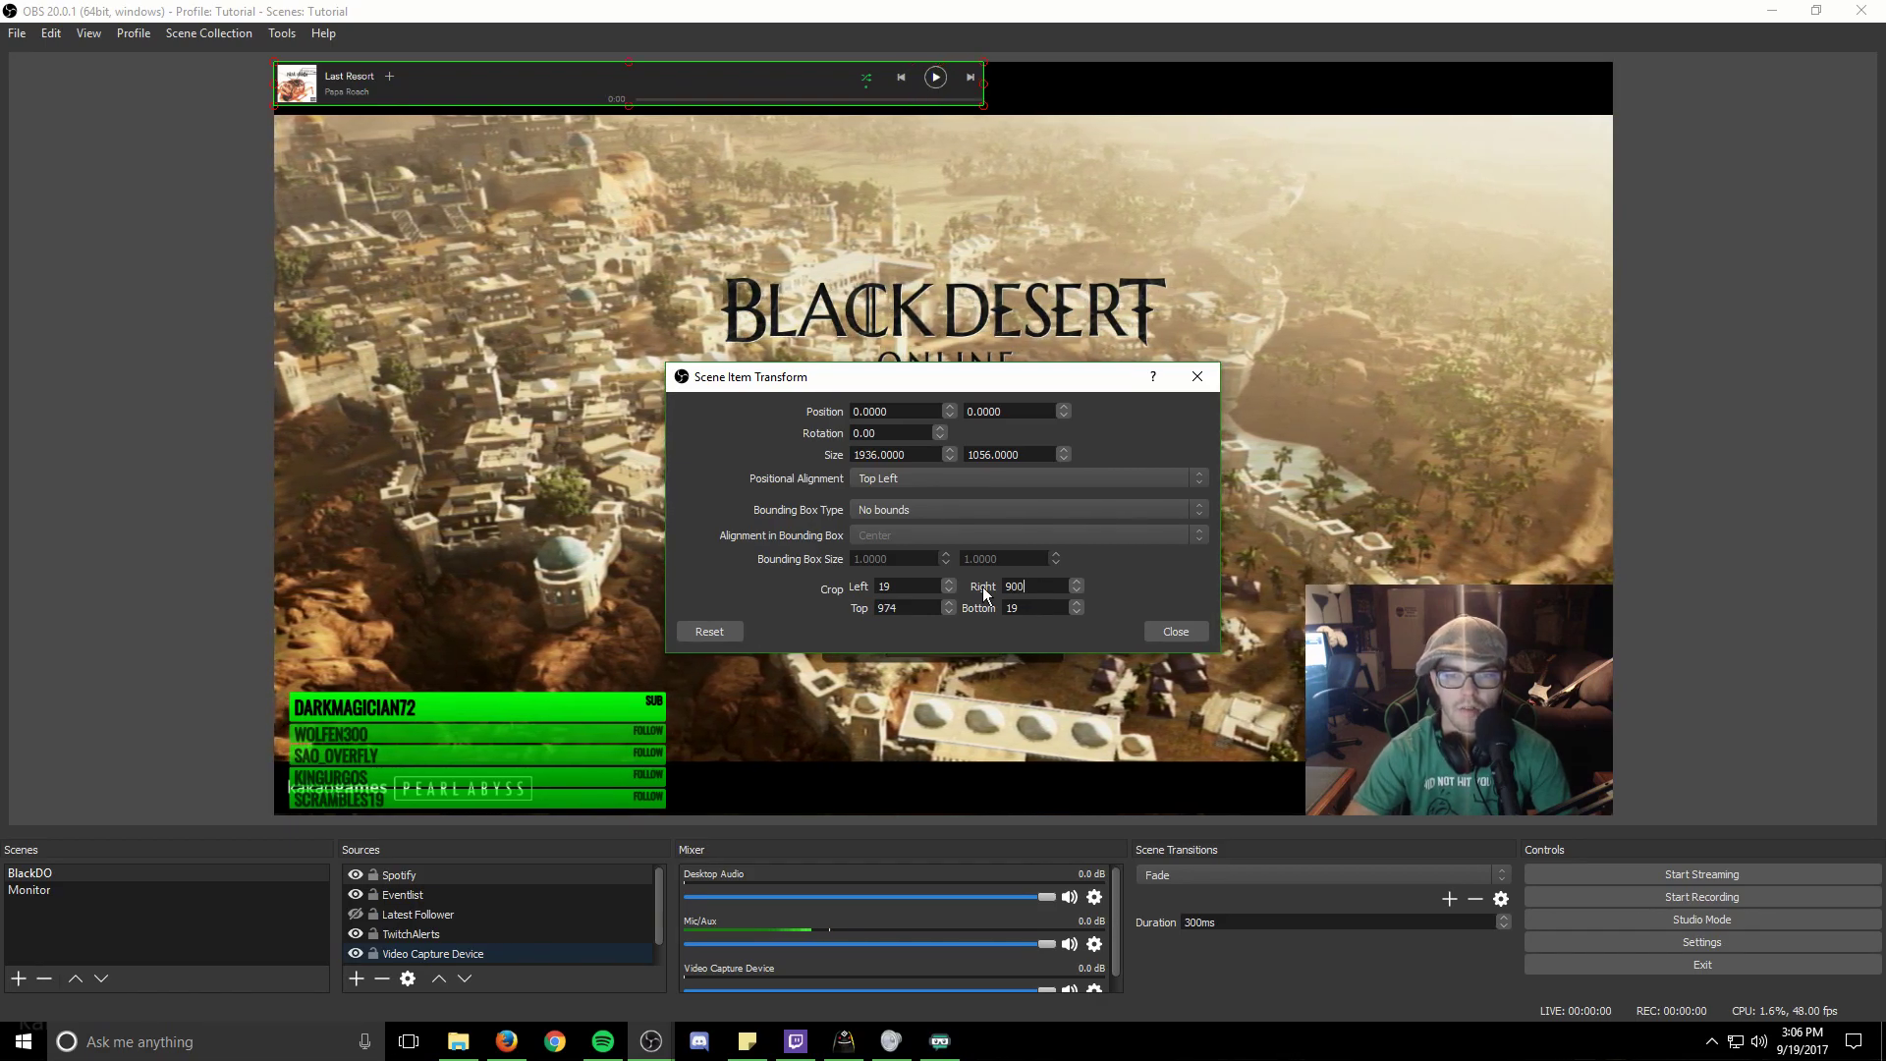
{"action": "key", "text": "BackSpace"}
{"action": "key", "text": "BackSpace"}
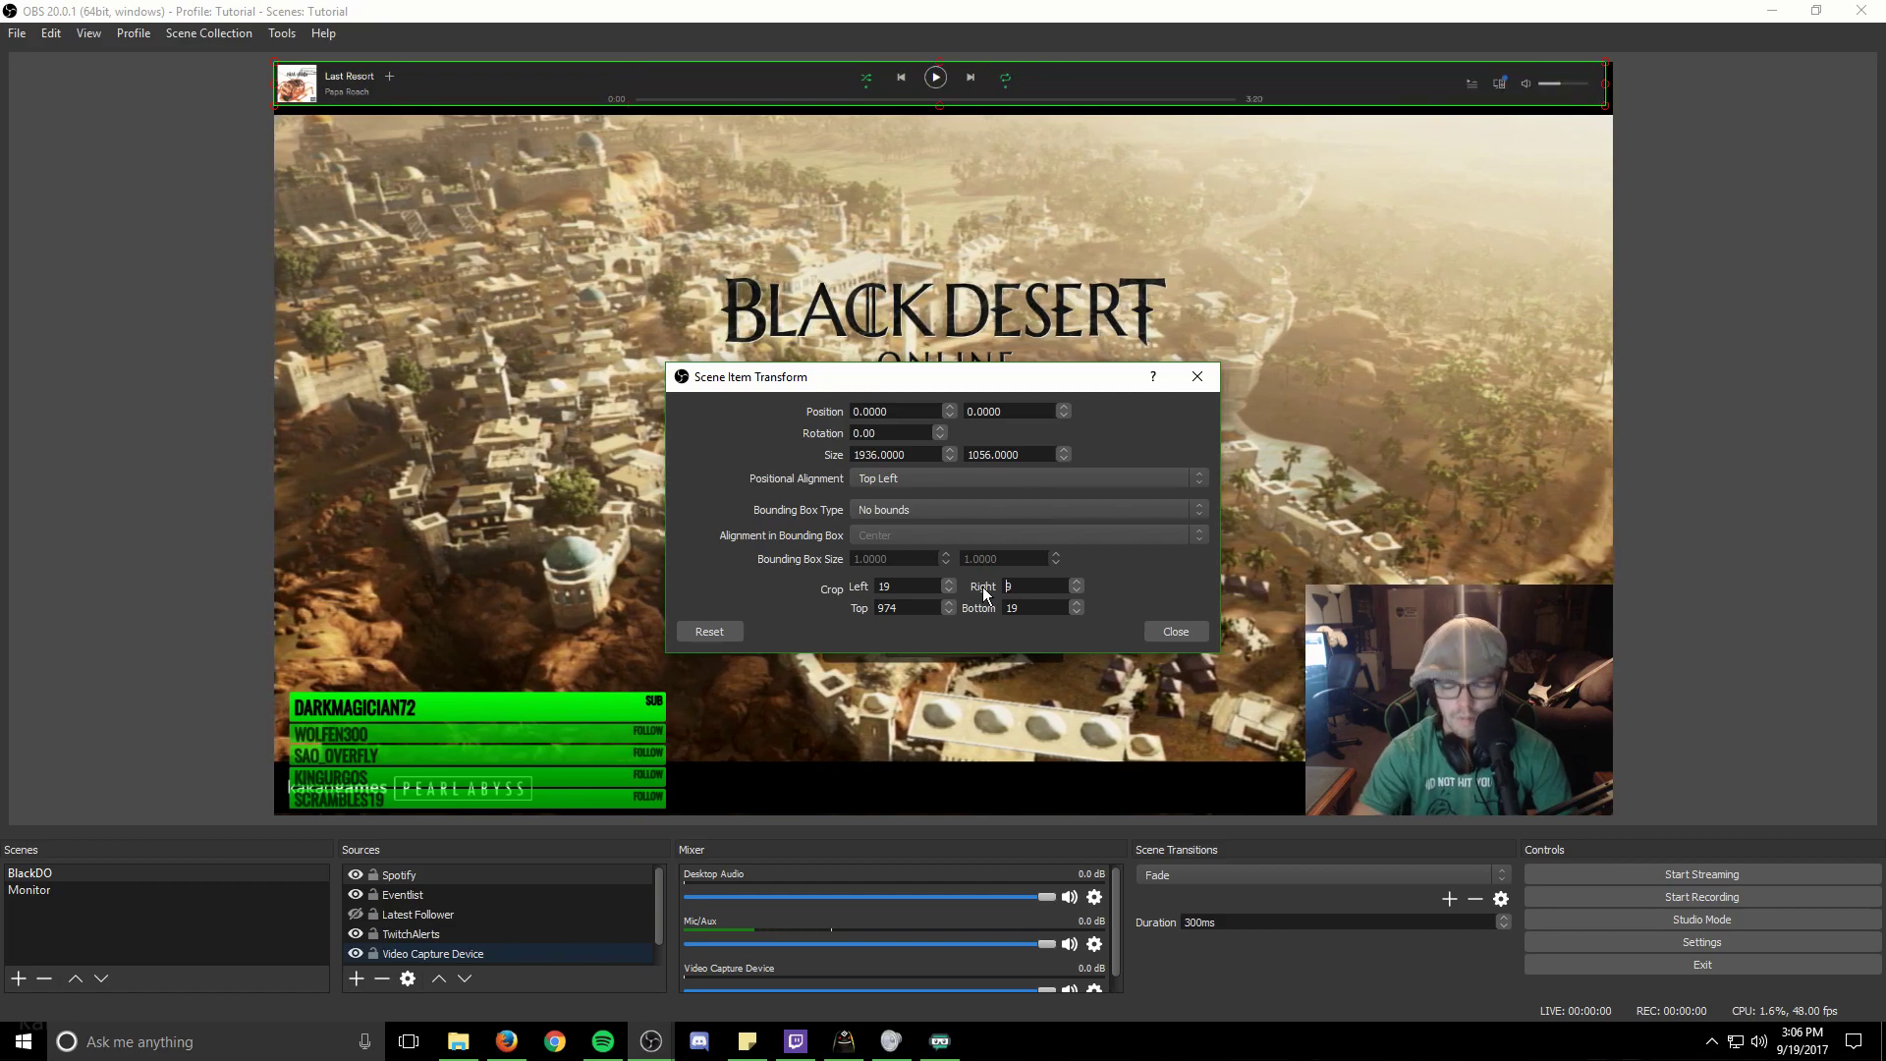
{"action": "type", "text": "19209"}
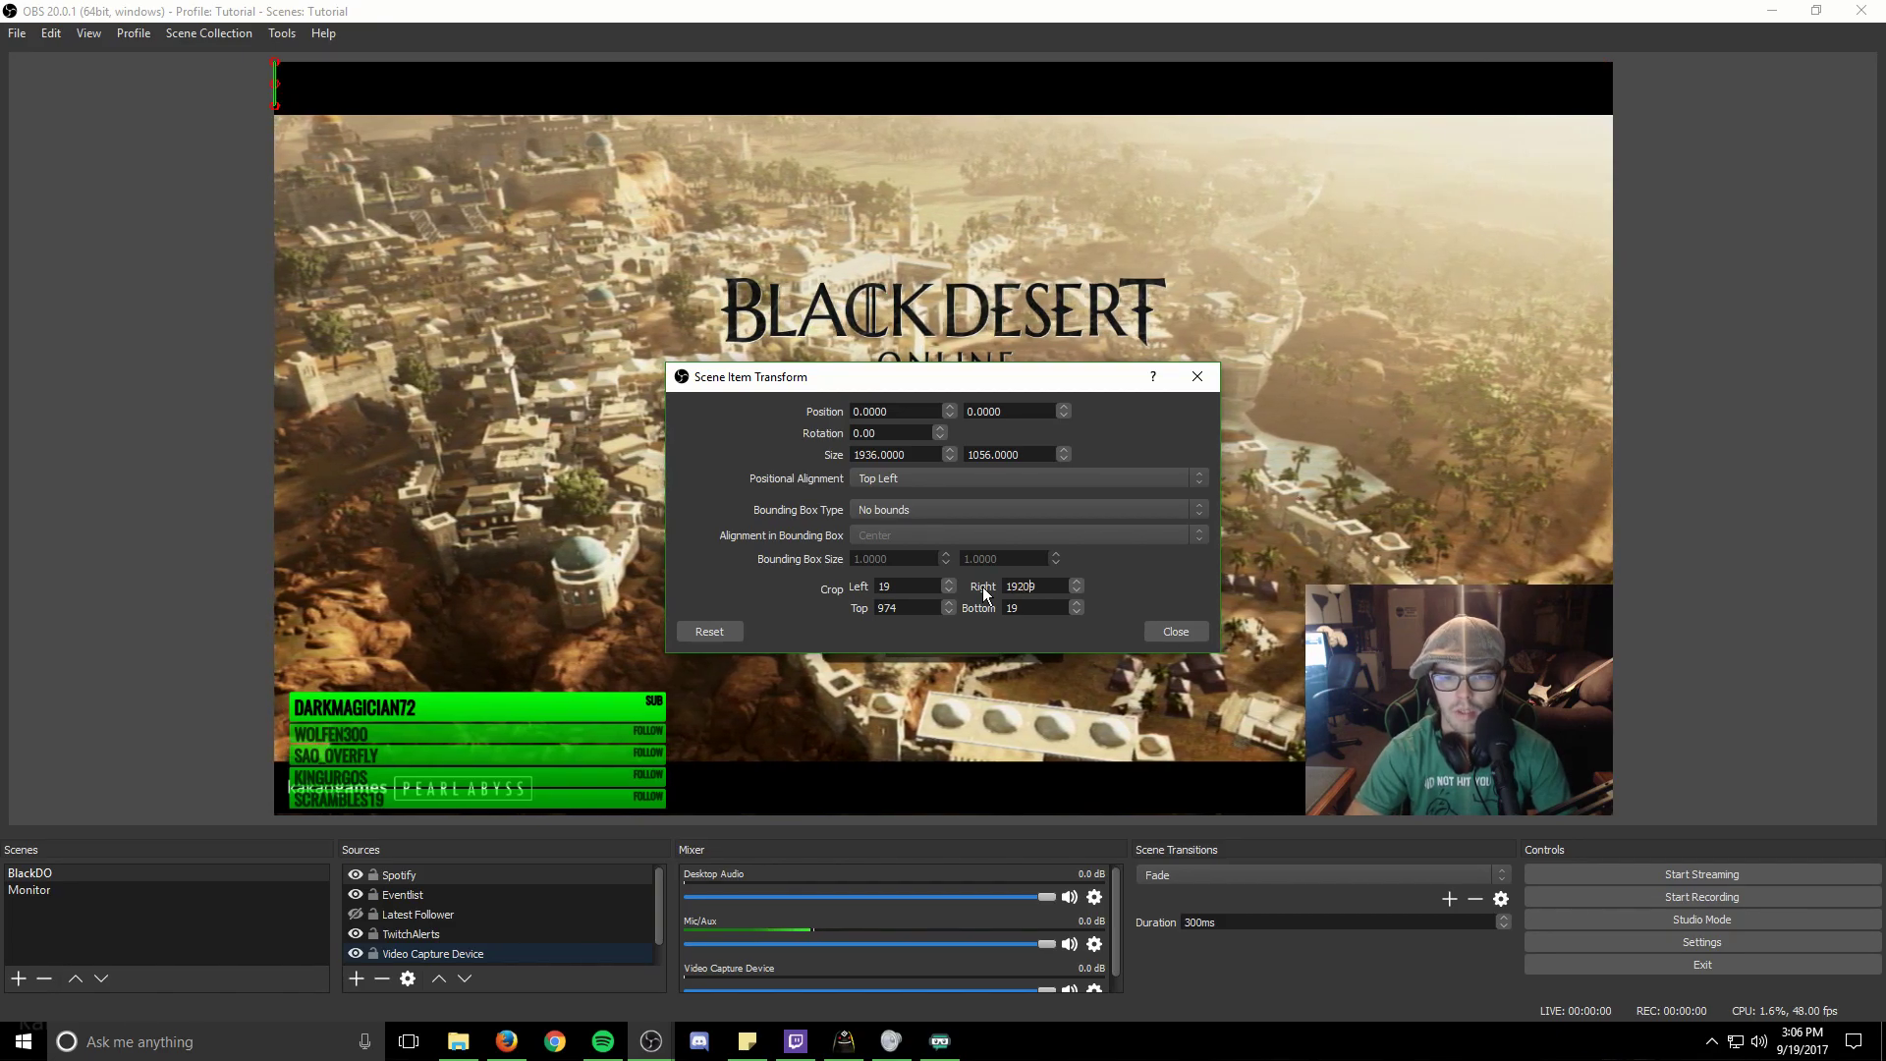
{"action": "key", "text": "Delete"}
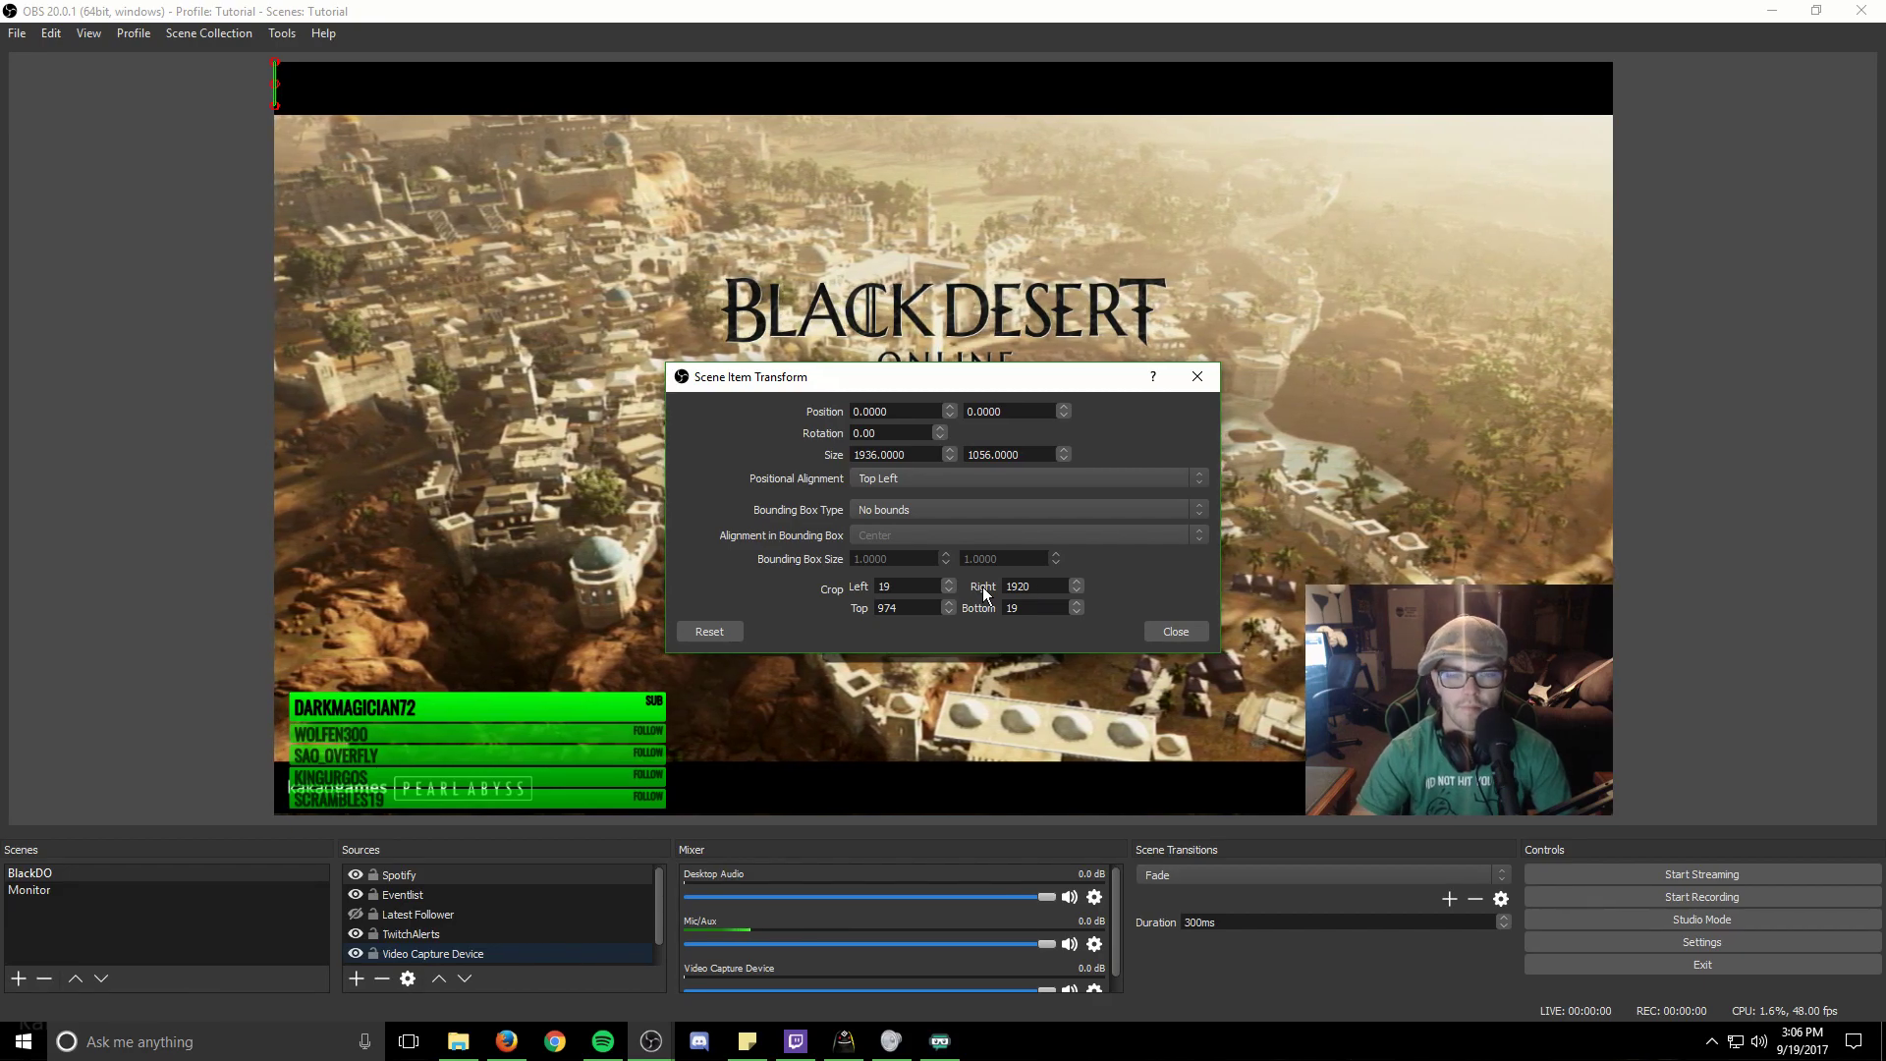
Step: Set the Spotify source's right crop to 1900 and reduce it to 1689, keeping only the album art and song title
{"action": "key", "text": "BackSpace"}
{"action": "key", "text": "BackSpace"}
{"action": "type", "text": "0"}
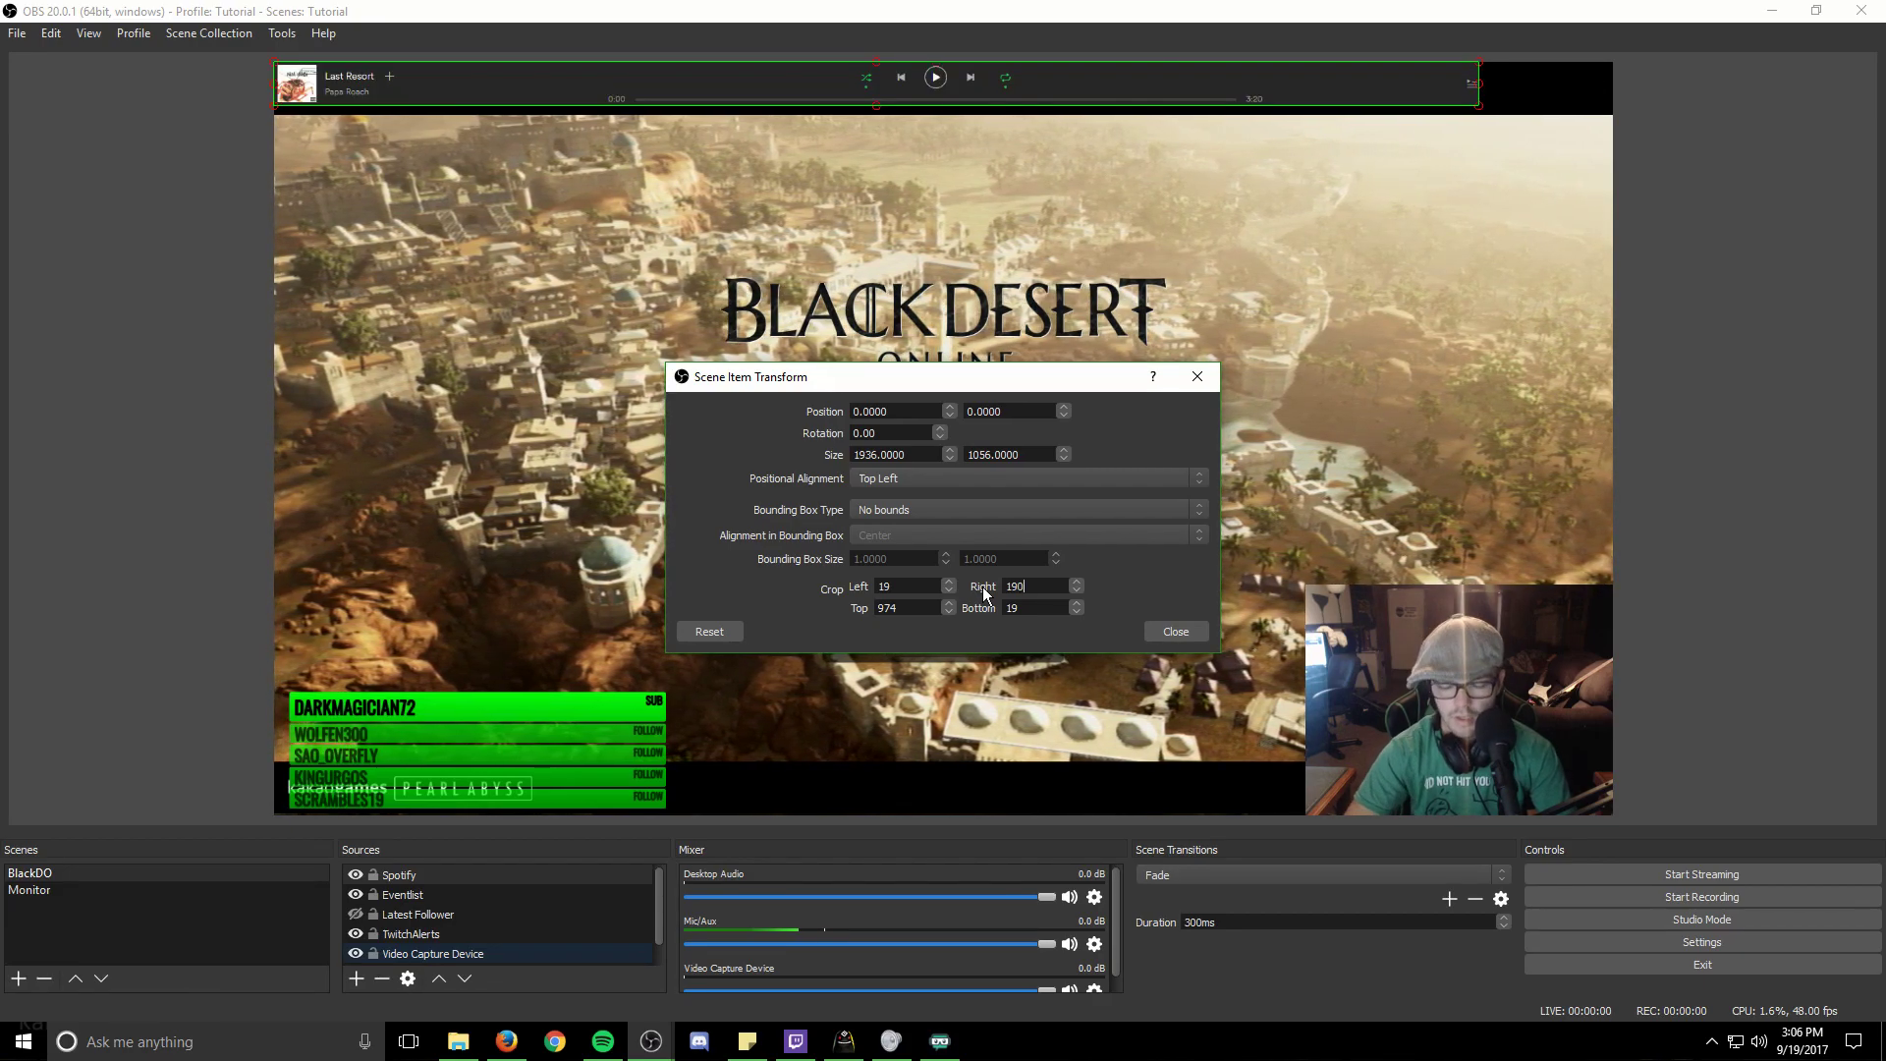
{"action": "type", "text": "0"}
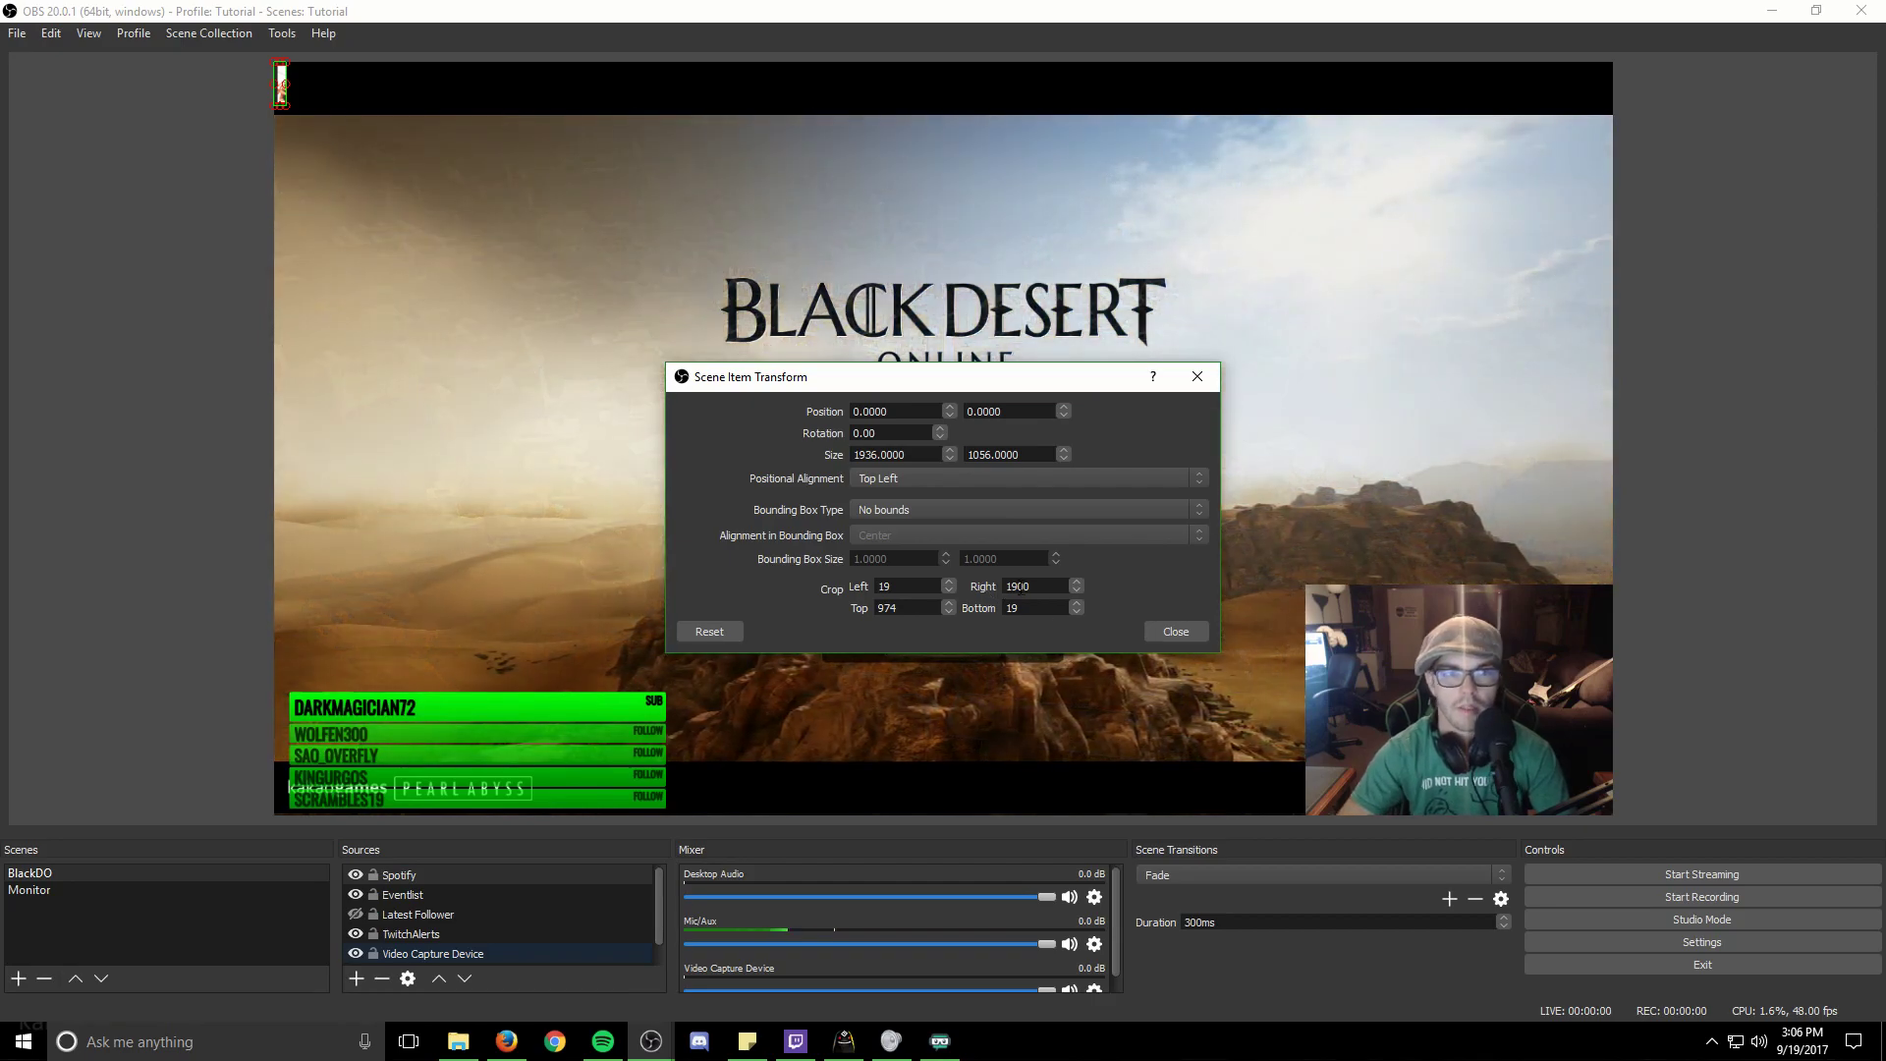
{"action": "left_click", "coordinate": [1076, 582]}
{"action": "left_click", "coordinate": [1077, 582]}
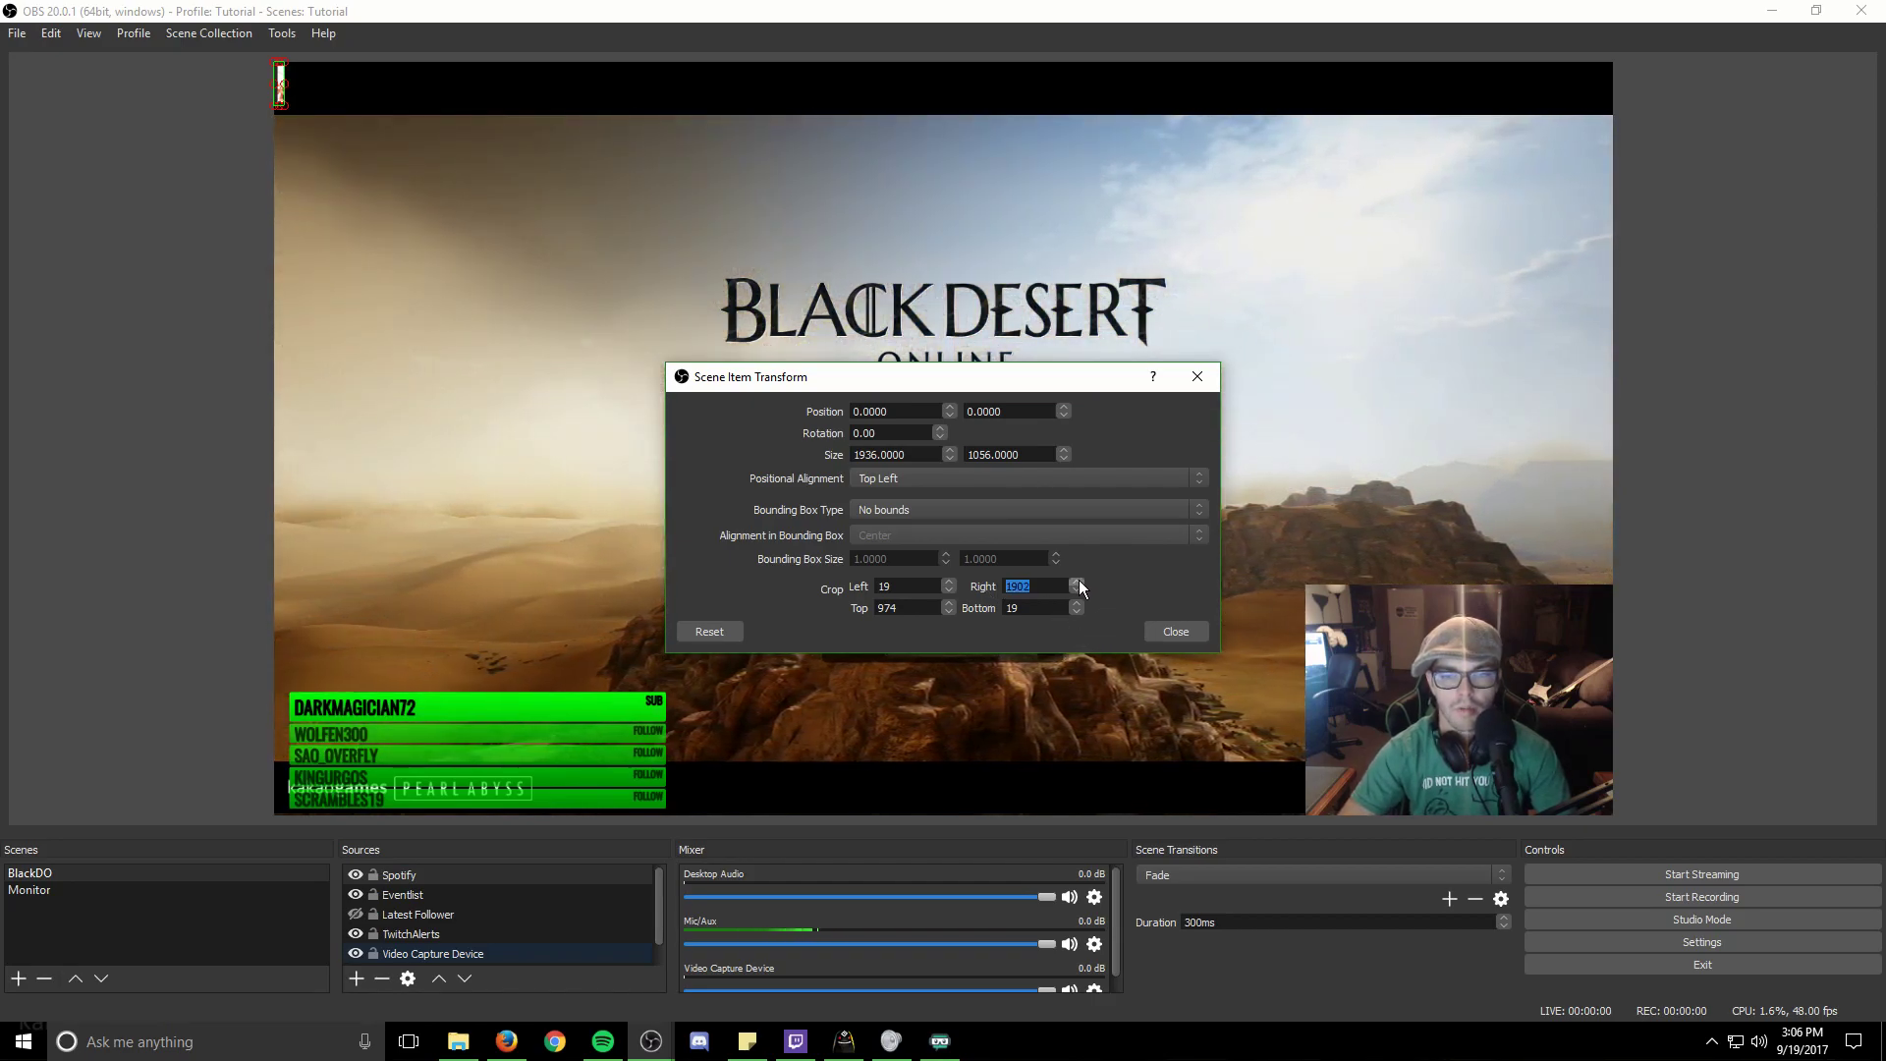
{"action": "left_click", "coordinate": [1077, 592]}
{"action": "left_click", "coordinate": [1076, 591]}
{"action": "left_click", "coordinate": [1076, 592]}
{"action": "left_click", "coordinate": [1076, 592]}
{"action": "left_click", "coordinate": [1076, 592]}
{"action": "left_click", "coordinate": [1077, 592]}
{"action": "left_click", "coordinate": [1076, 592]}
{"action": "left_click", "coordinate": [1076, 593]}
{"action": "left_click", "coordinate": [1076, 592]}
{"action": "left_click", "coordinate": [1076, 592]}
{"action": "left_click", "coordinate": [1077, 592]}
{"action": "left_click", "coordinate": [1076, 592]}
{"action": "left_click", "coordinate": [1077, 592]}
{"action": "left_click", "coordinate": [1076, 592]}
{"action": "left_click", "coordinate": [1076, 592]}
{"action": "left_click", "coordinate": [1076, 592]}
{"action": "left_click", "coordinate": [1076, 592]}
{"action": "left_click", "coordinate": [1076, 593]}
{"action": "left_click", "coordinate": [1076, 592]}
{"action": "left_click", "coordinate": [1077, 593]}
{"action": "left_click", "coordinate": [1076, 592]}
{"action": "left_click", "coordinate": [1077, 592]}
{"action": "left_click", "coordinate": [1077, 592]}
{"action": "left_click", "coordinate": [1076, 592]}
{"action": "left_click", "coordinate": [1076, 592]}
{"action": "left_click", "coordinate": [1076, 593]}
{"action": "left_click", "coordinate": [1076, 592]}
{"action": "left_click", "coordinate": [1076, 593]}
{"action": "left_click", "coordinate": [1077, 592]}
{"action": "left_click", "coordinate": [1078, 591]}
{"action": "left_click", "coordinate": [1078, 592]}
{"action": "left_click", "coordinate": [1076, 592]}
{"action": "left_click", "coordinate": [1077, 592]}
{"action": "left_click", "coordinate": [1077, 592]}
{"action": "left_click", "coordinate": [1076, 593]}
{"action": "left_click", "coordinate": [1076, 592]}
{"action": "left_click", "coordinate": [1077, 593]}
{"action": "left_click", "coordinate": [1077, 592]}
{"action": "left_click", "coordinate": [1076, 592]}
{"action": "left_click", "coordinate": [1077, 592]}
{"action": "left_click", "coordinate": [1077, 592]}
{"action": "left_click", "coordinate": [1076, 592]}
{"action": "left_click", "coordinate": [1077, 592]}
{"action": "left_click", "coordinate": [1077, 592]}
{"action": "left_click", "coordinate": [1076, 592]}
{"action": "left_click", "coordinate": [1076, 593]}
{"action": "left_click", "coordinate": [1077, 592]}
{"action": "left_click", "coordinate": [1076, 593]}
{"action": "left_click", "coordinate": [1077, 593]}
{"action": "left_click", "coordinate": [1076, 592]}
{"action": "left_click", "coordinate": [1076, 593]}
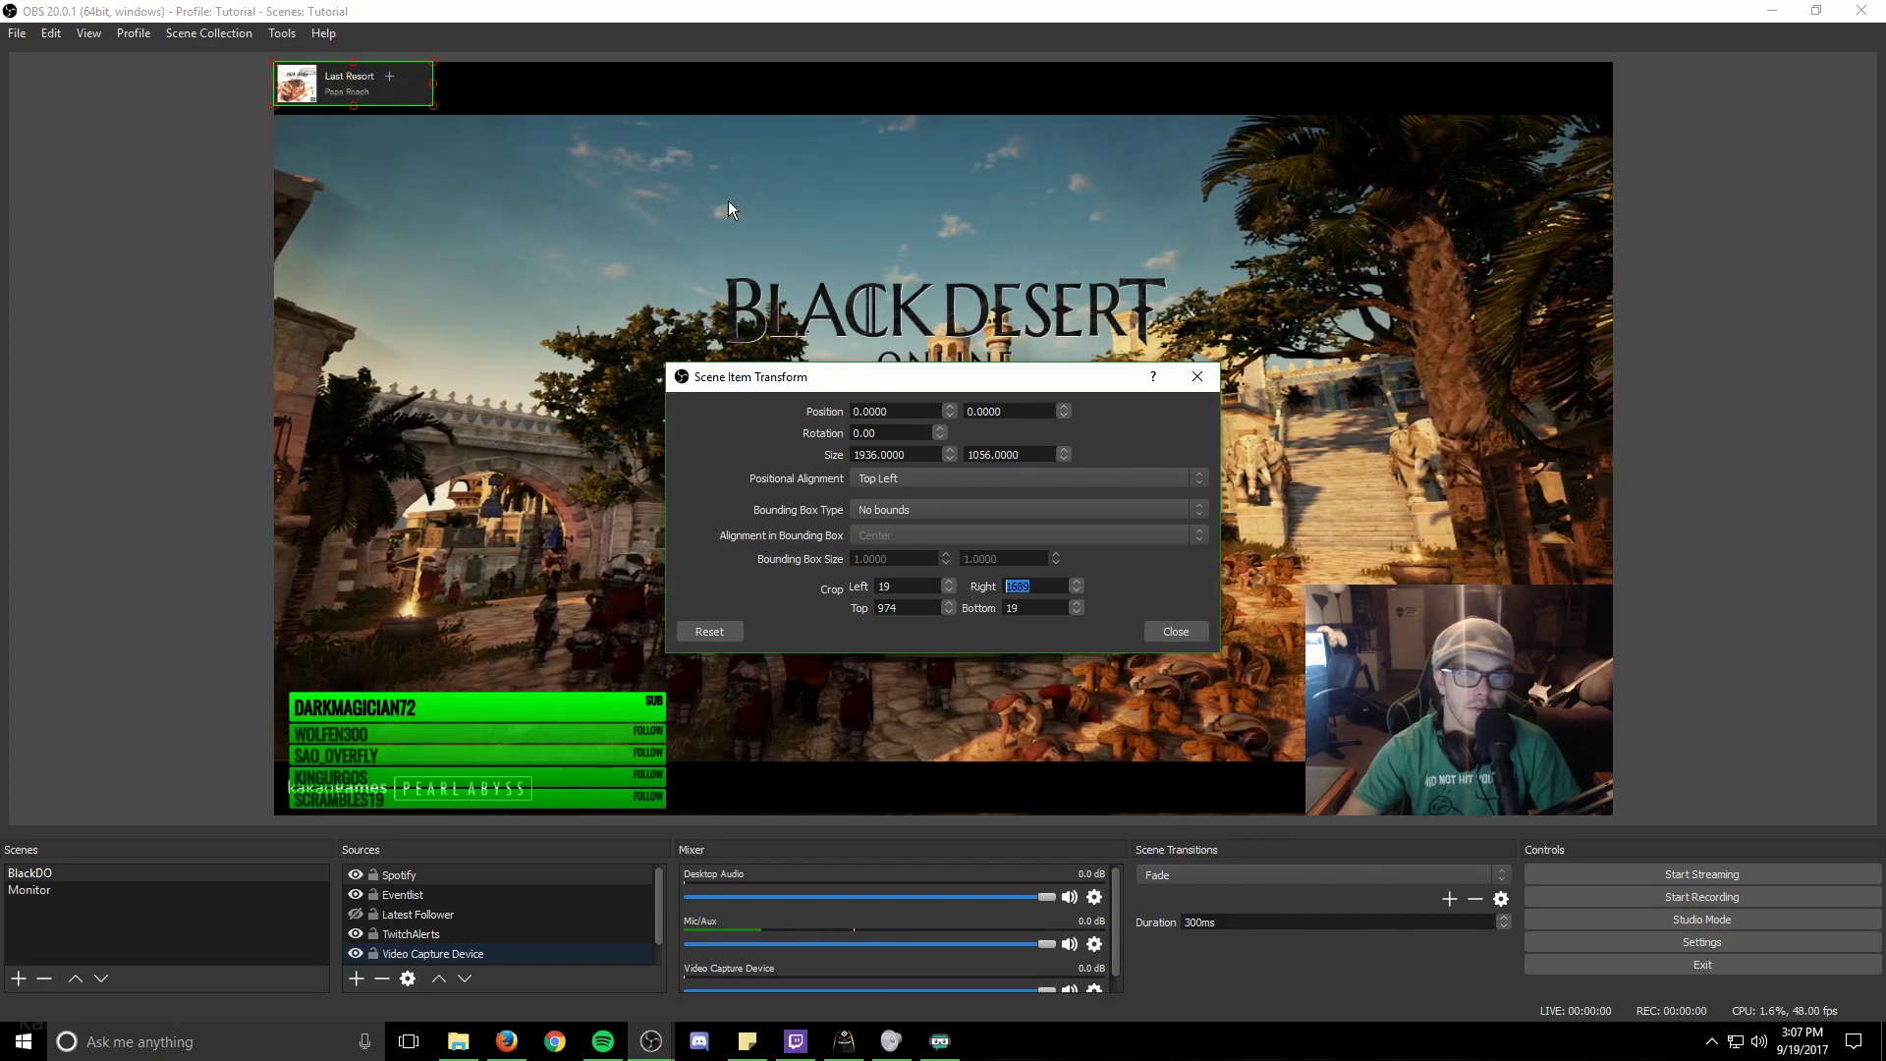
{"action": "left_click", "coordinate": [1175, 630]}
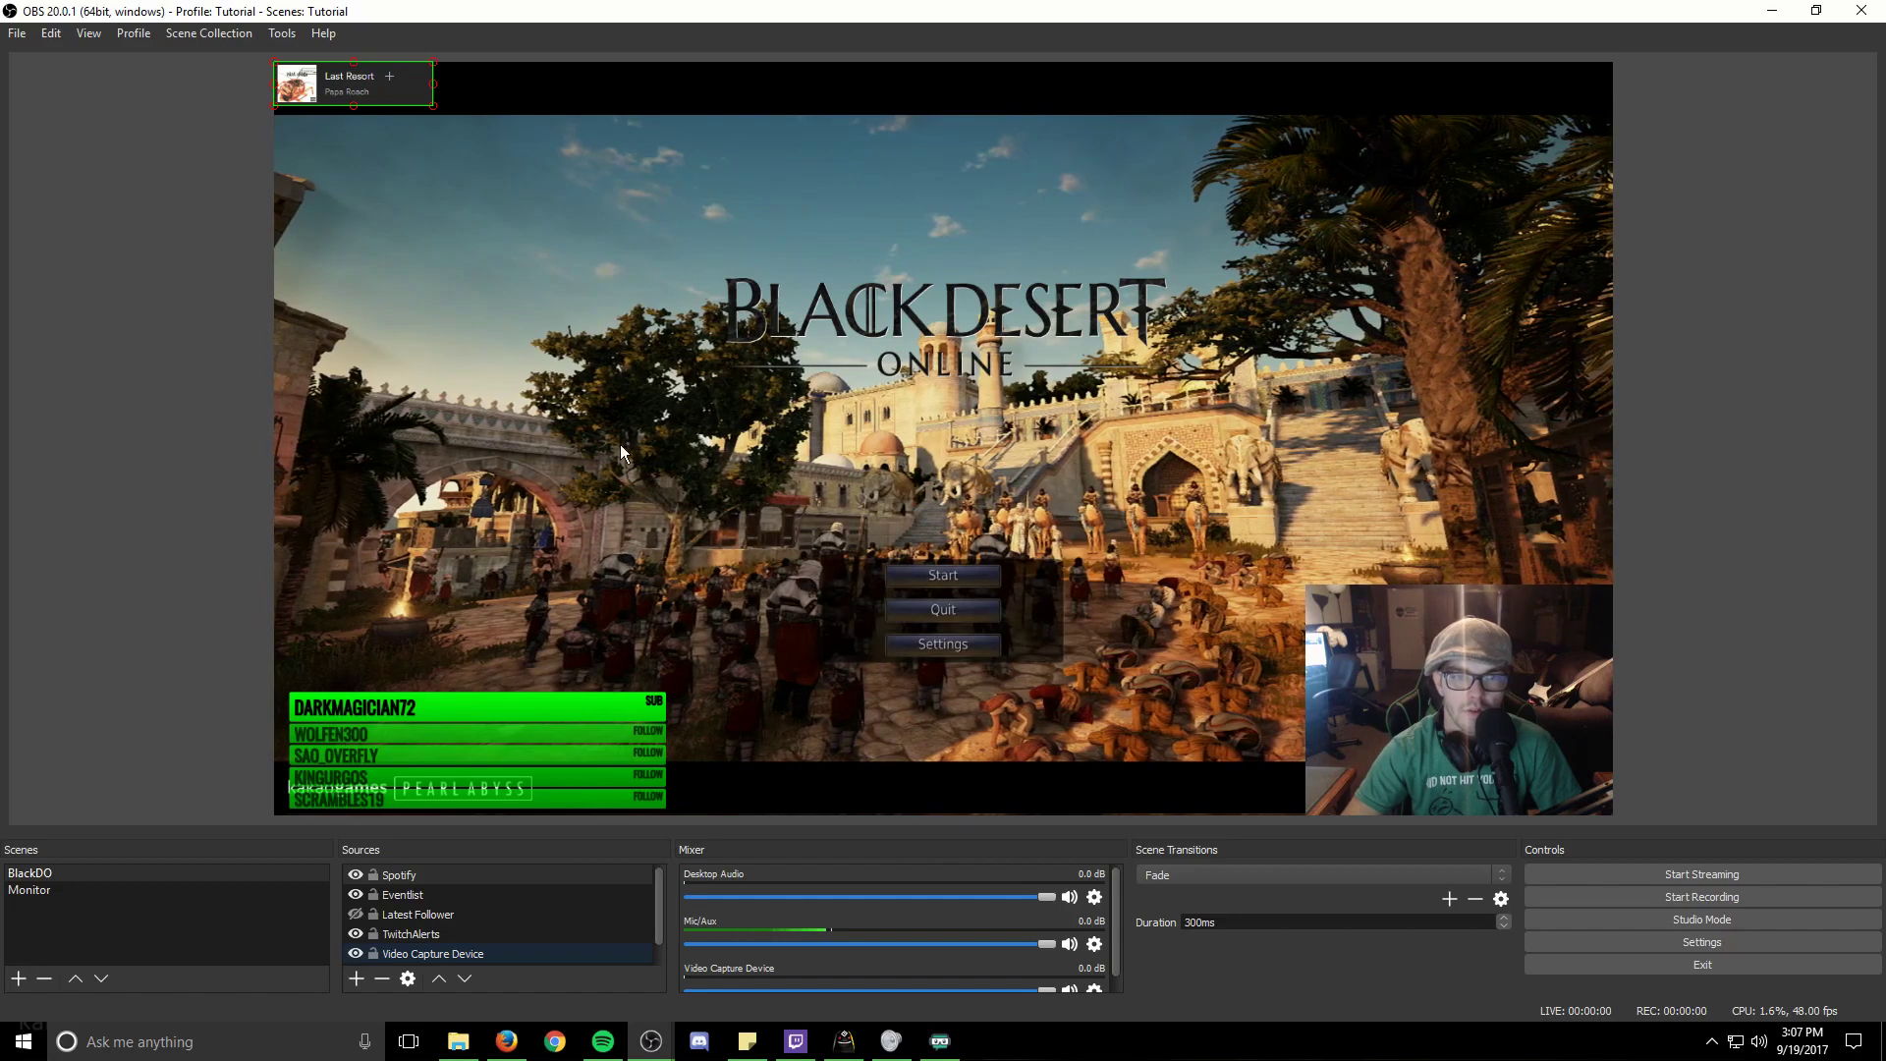
Step: Place the Spotify source enlarged directly above the webcam and reduce its right crop until it spans the webcam's width
{"action": "left_click_drag", "start_coordinate": [370, 80], "coordinate": [1339, 542]}
{"action": "right_click", "coordinate": [1393, 548]}
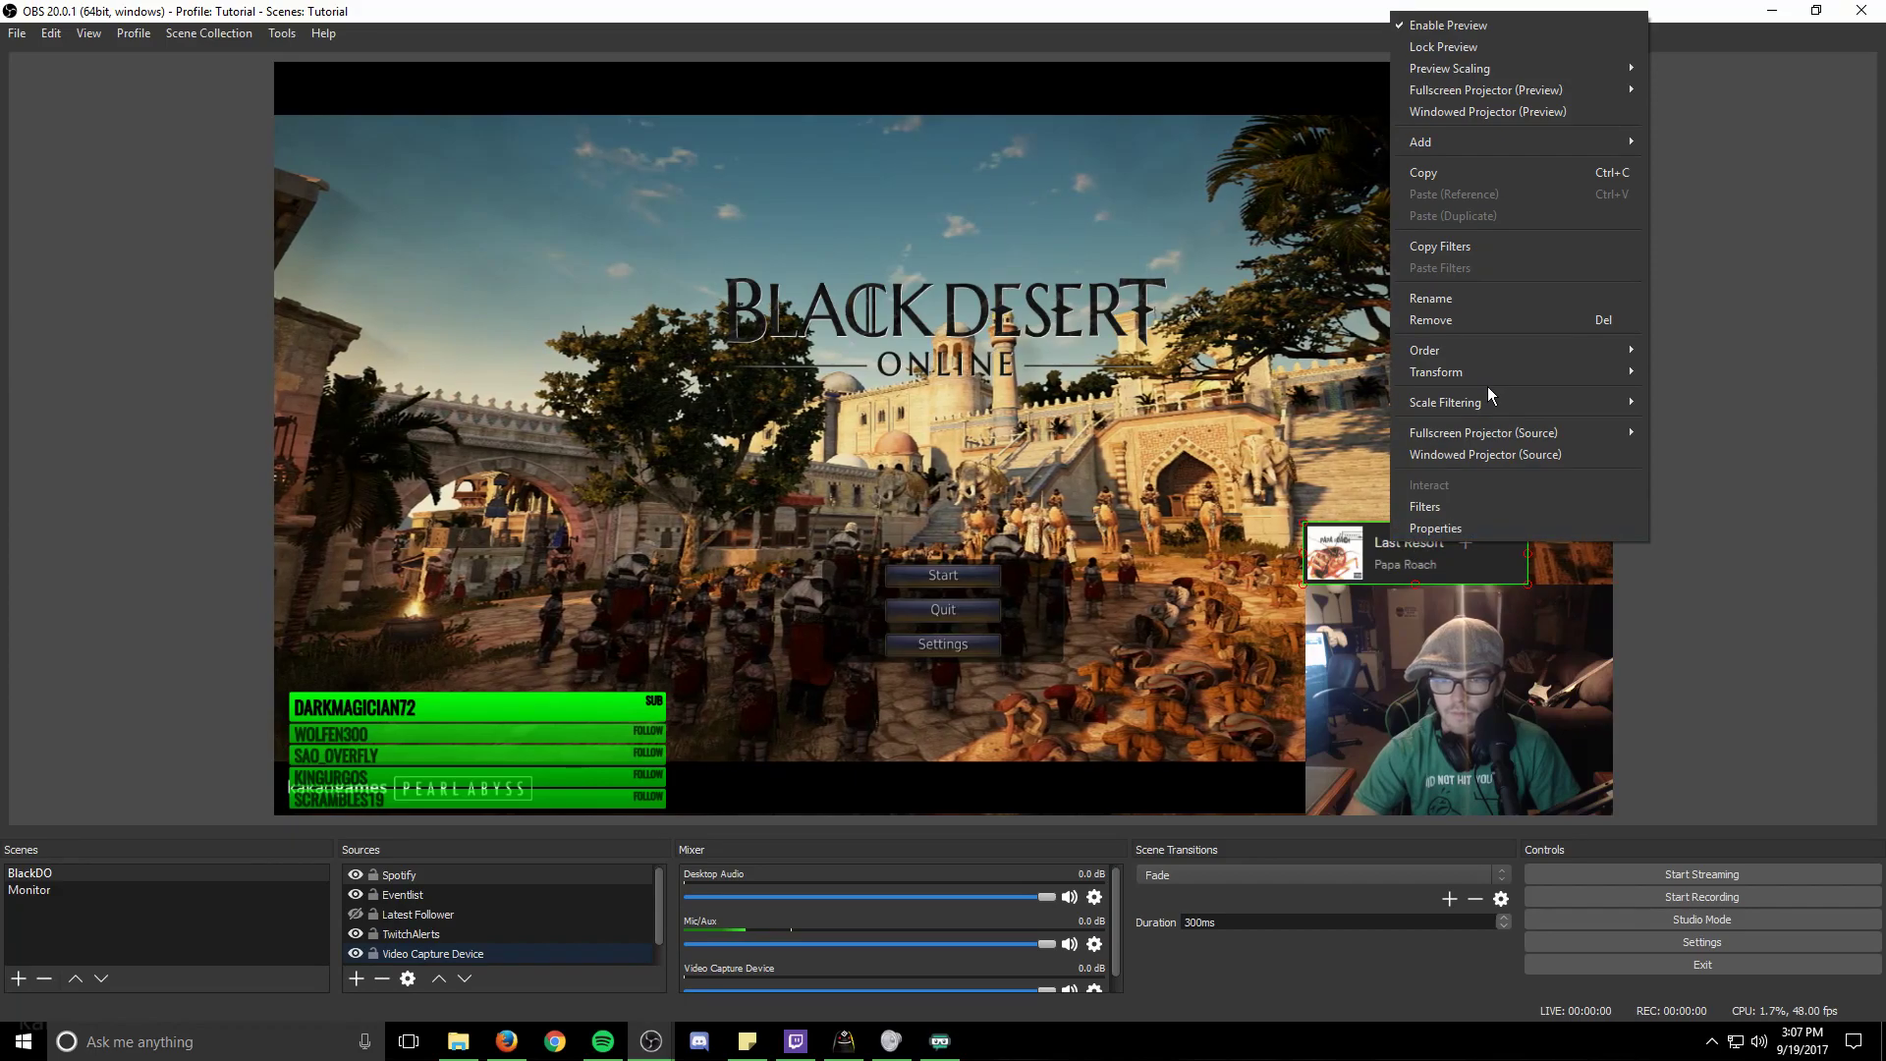
{"action": "mouse_move", "coordinate": [1475, 373]}
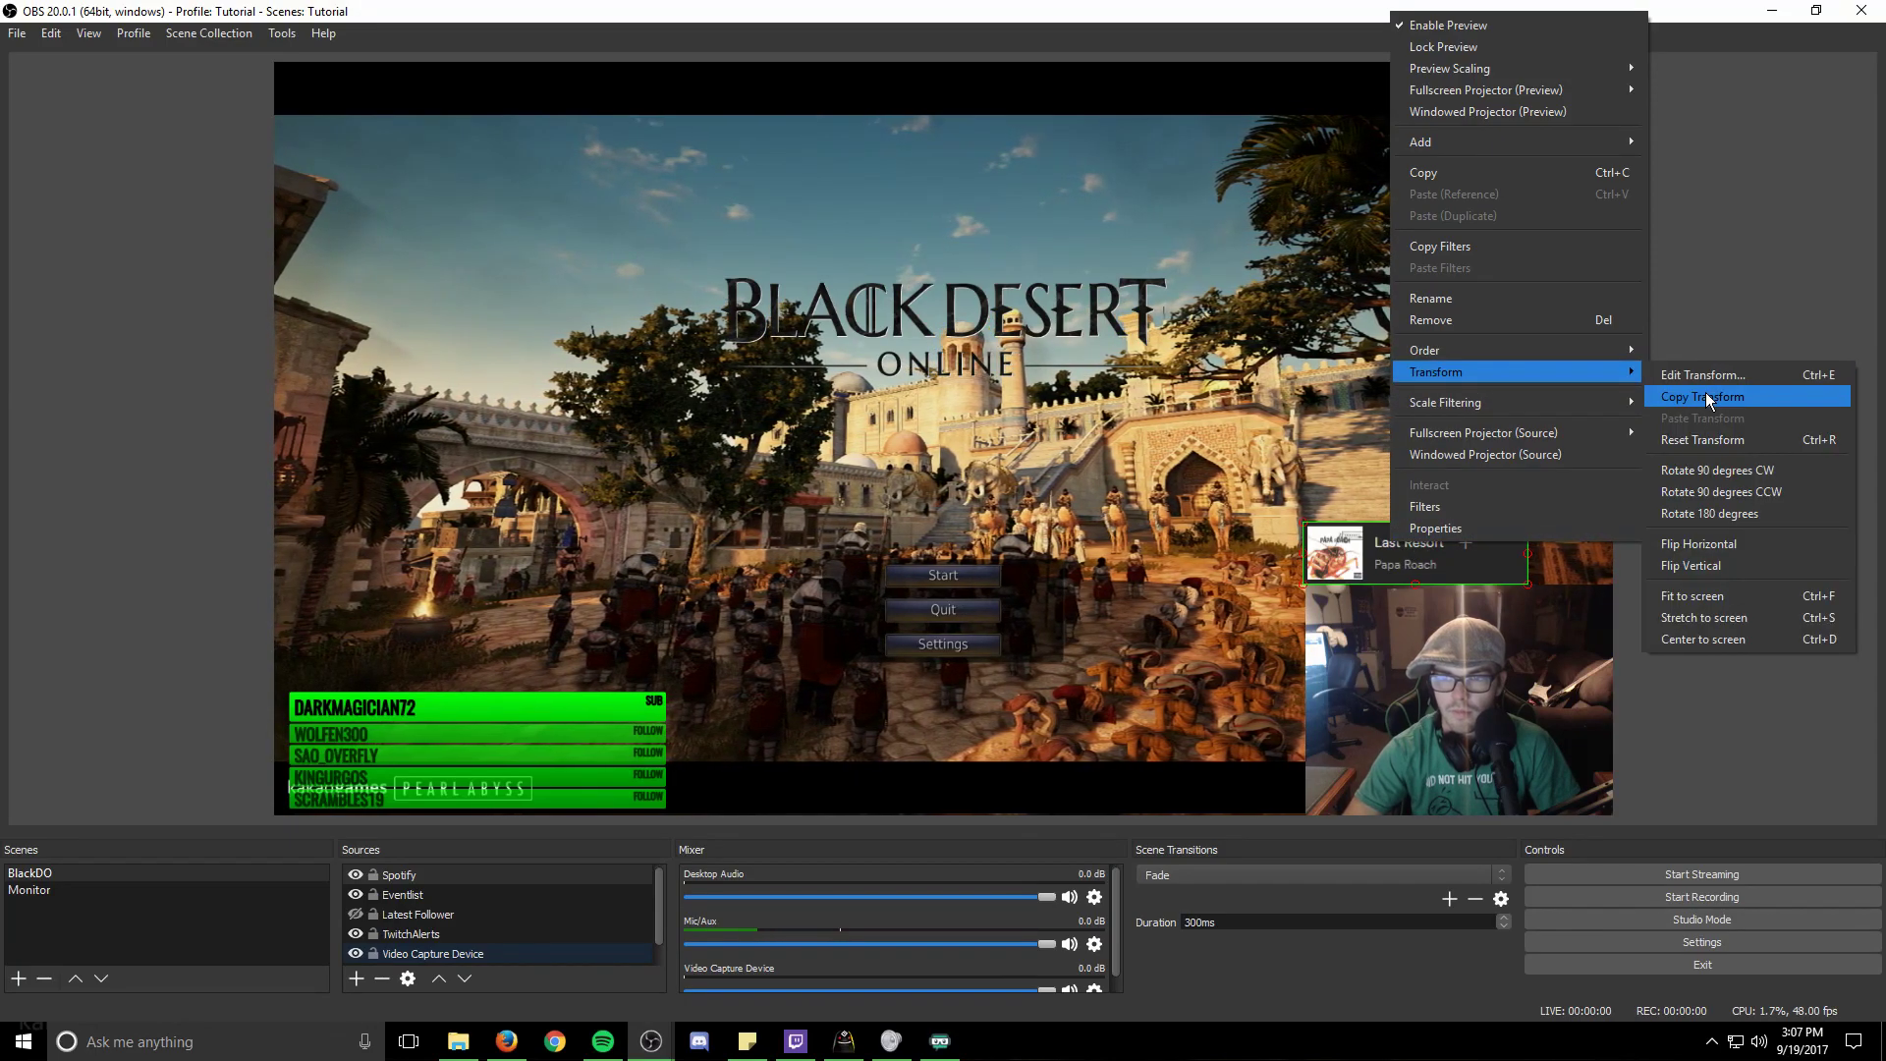
{"action": "left_click", "coordinate": [1699, 376]}
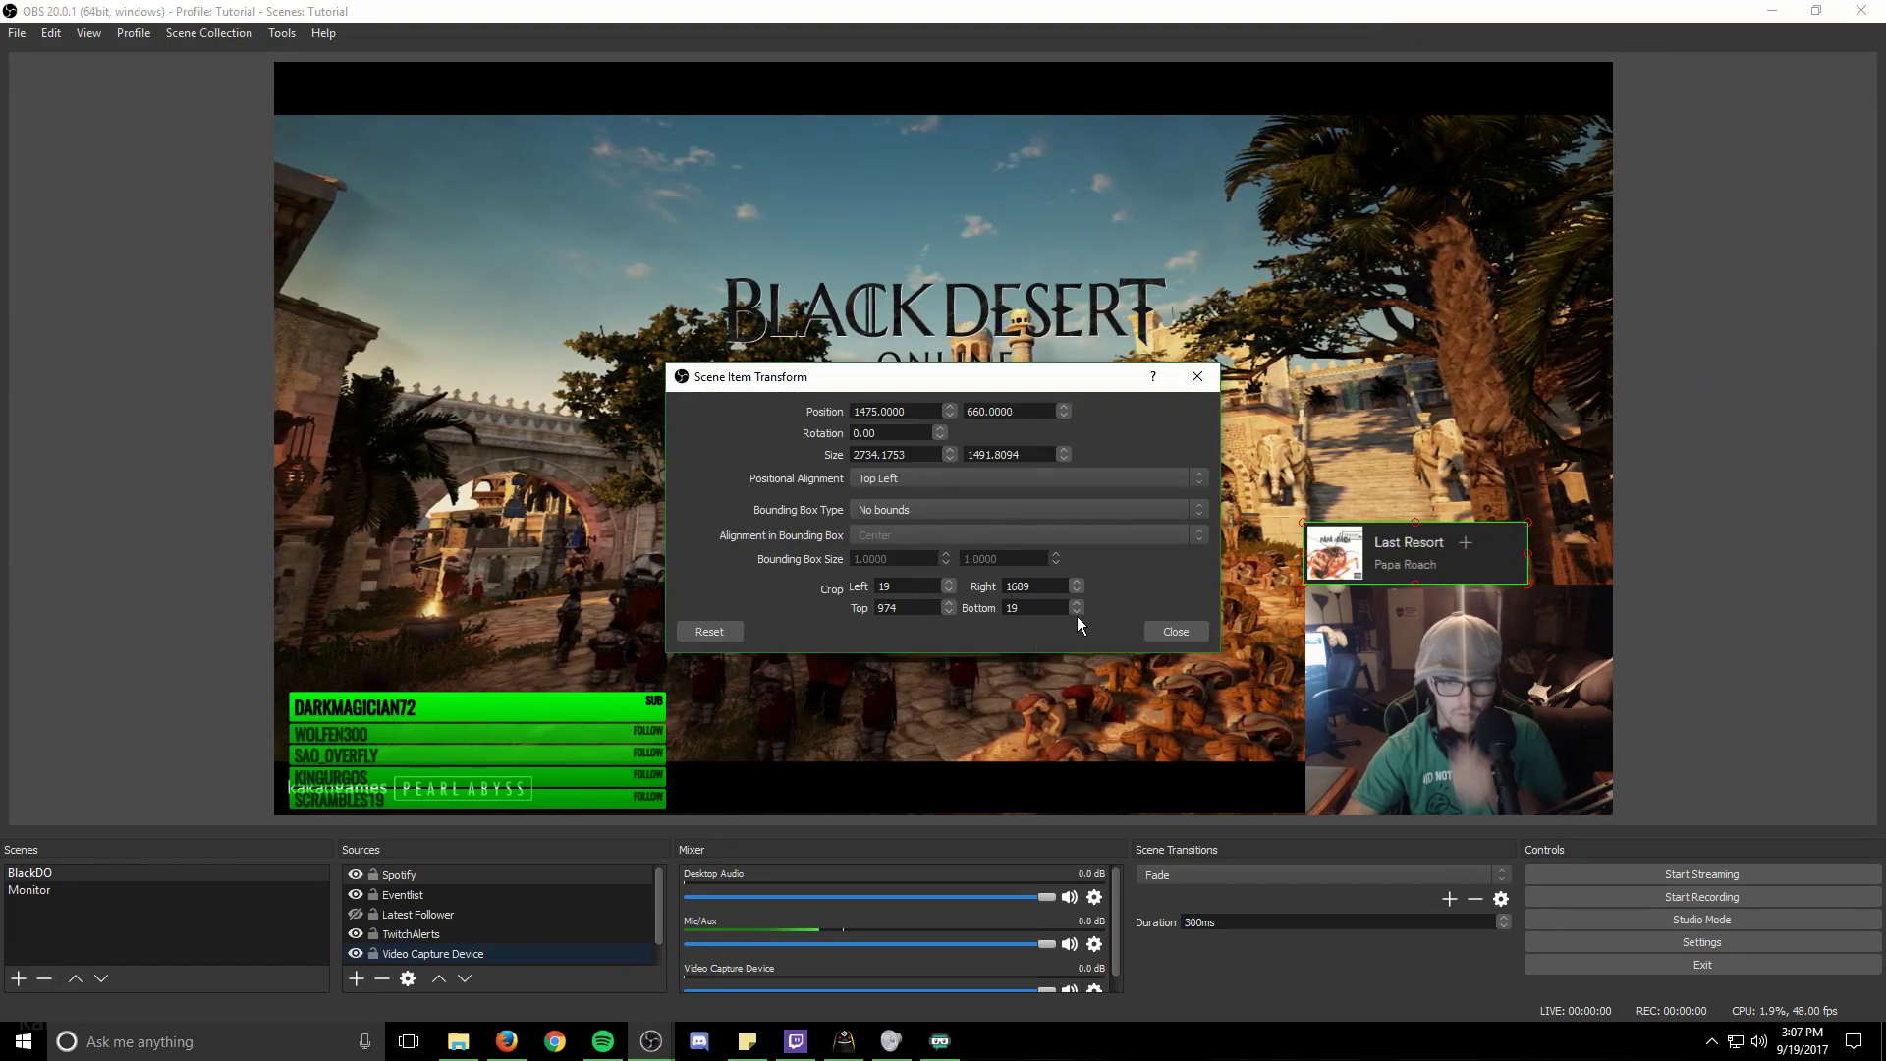
{"action": "left_click", "coordinate": [1077, 590]}
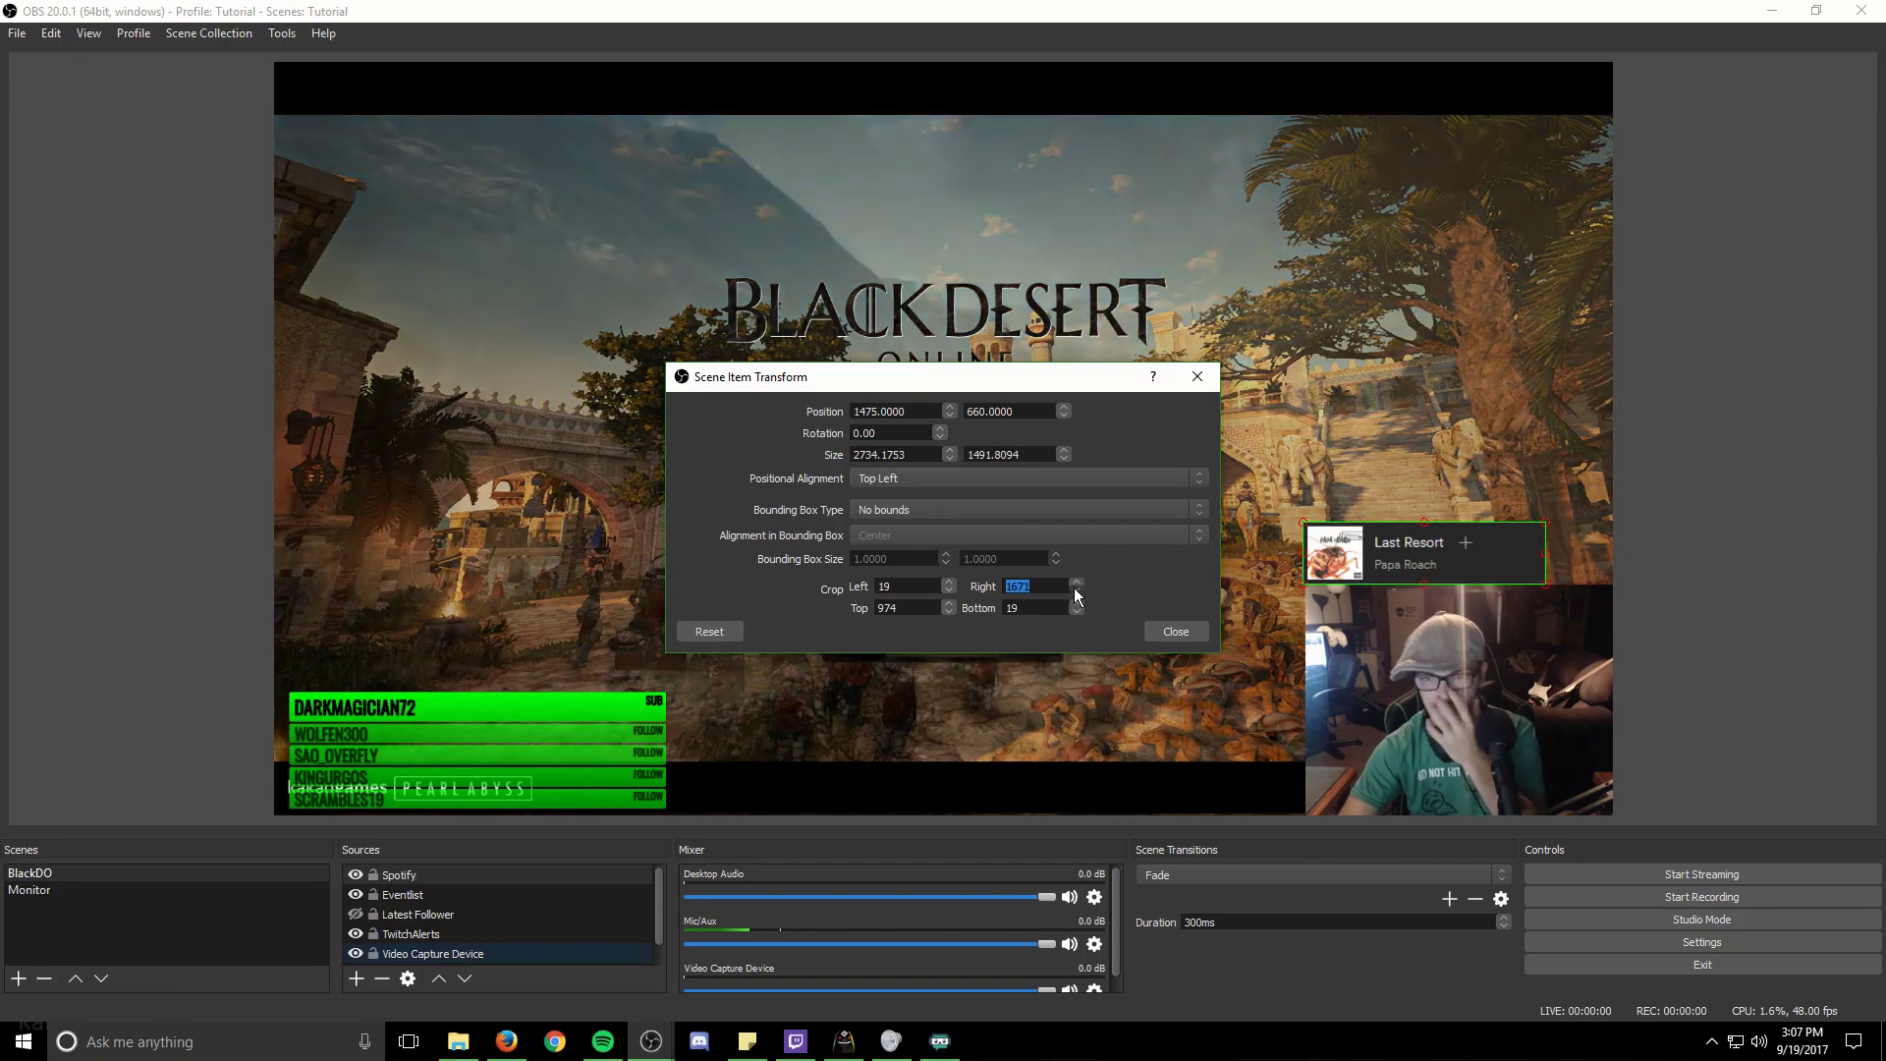
{"action": "left_click", "coordinate": [1075, 591]}
{"action": "left_click", "coordinate": [1074, 589]}
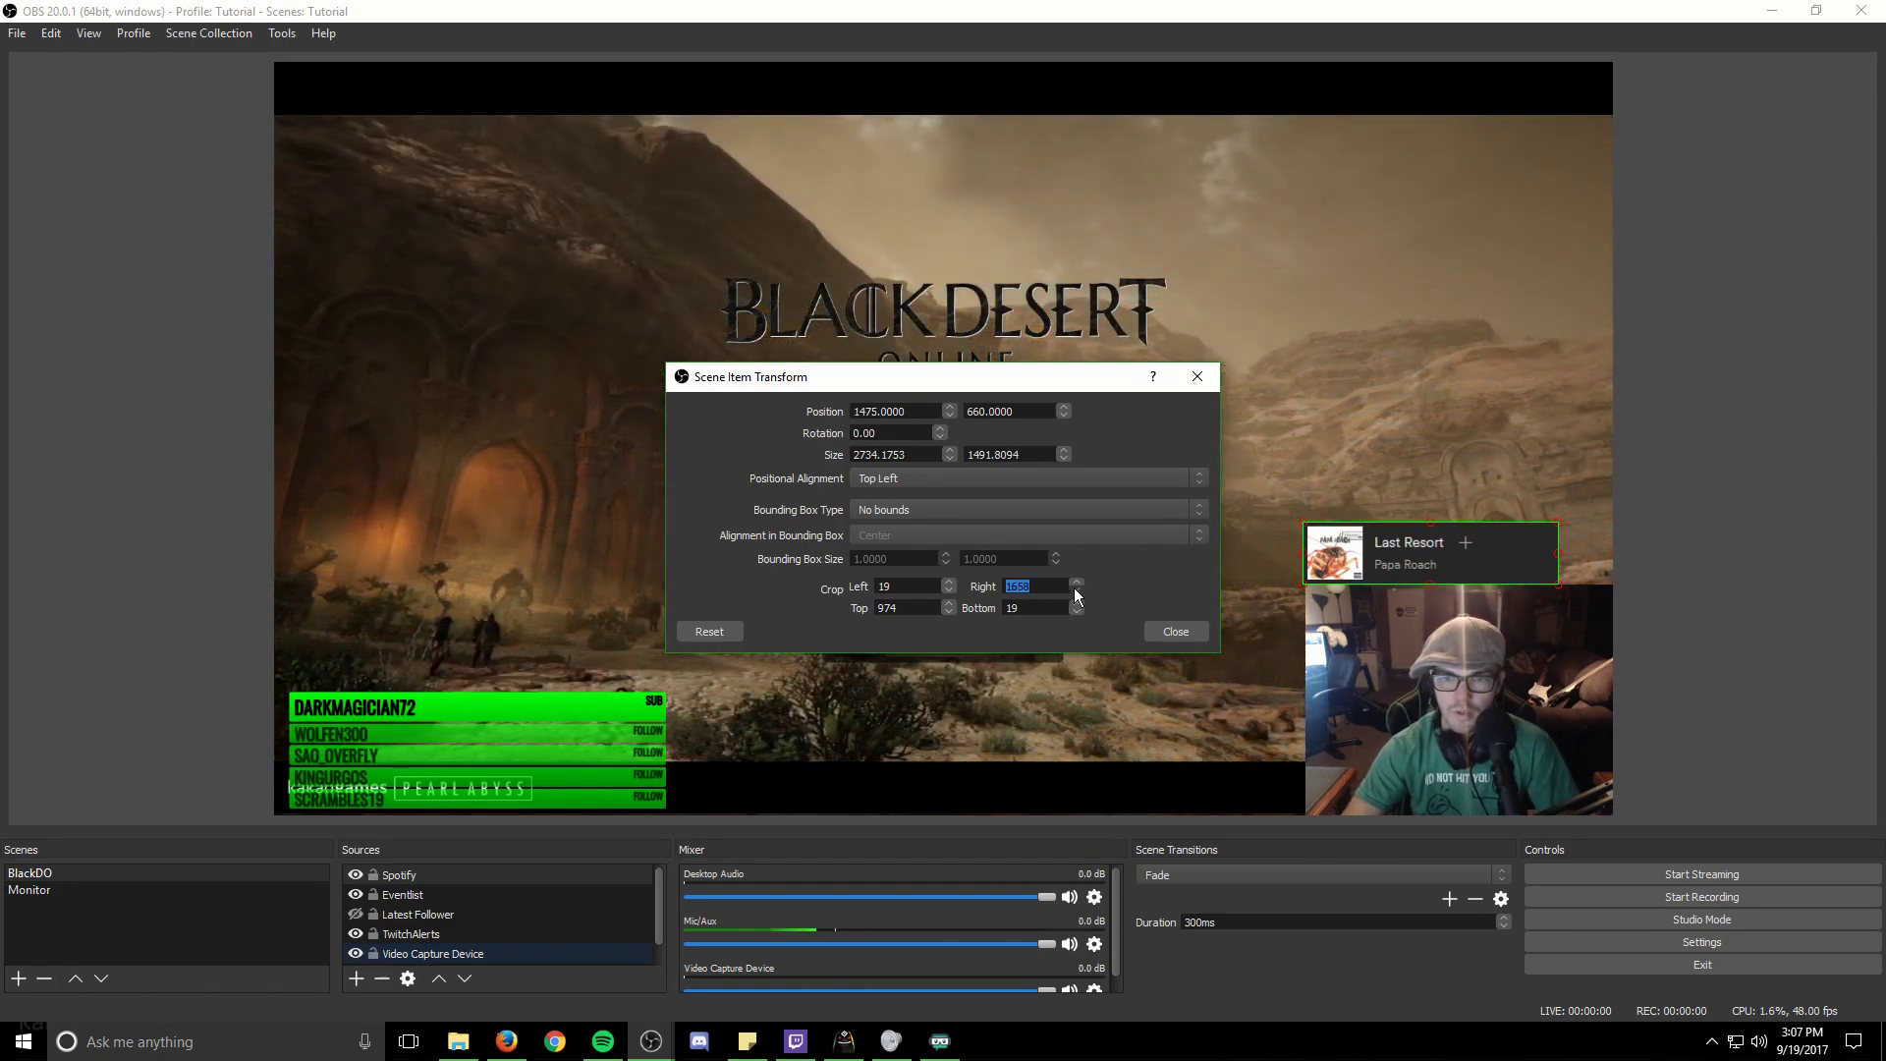
{"action": "left_click", "coordinate": [1074, 590]}
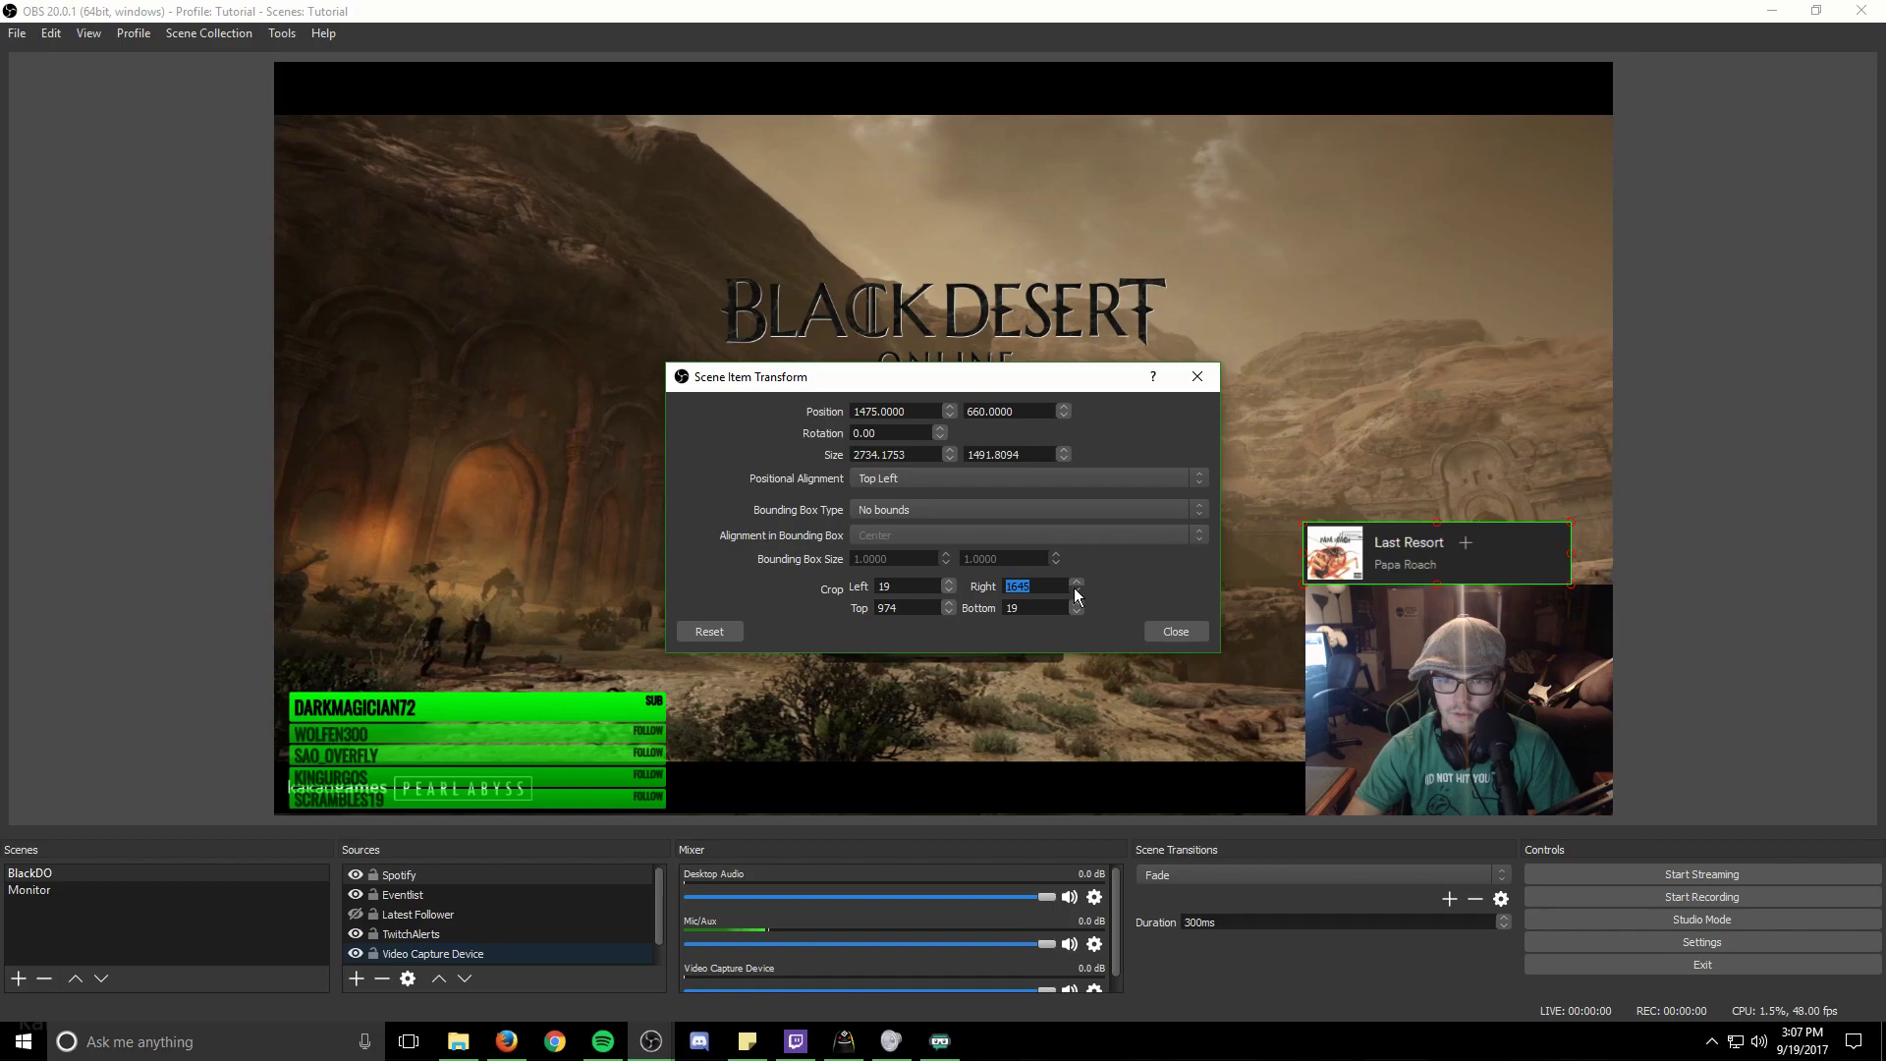
{"action": "left_click", "coordinate": [1074, 589]}
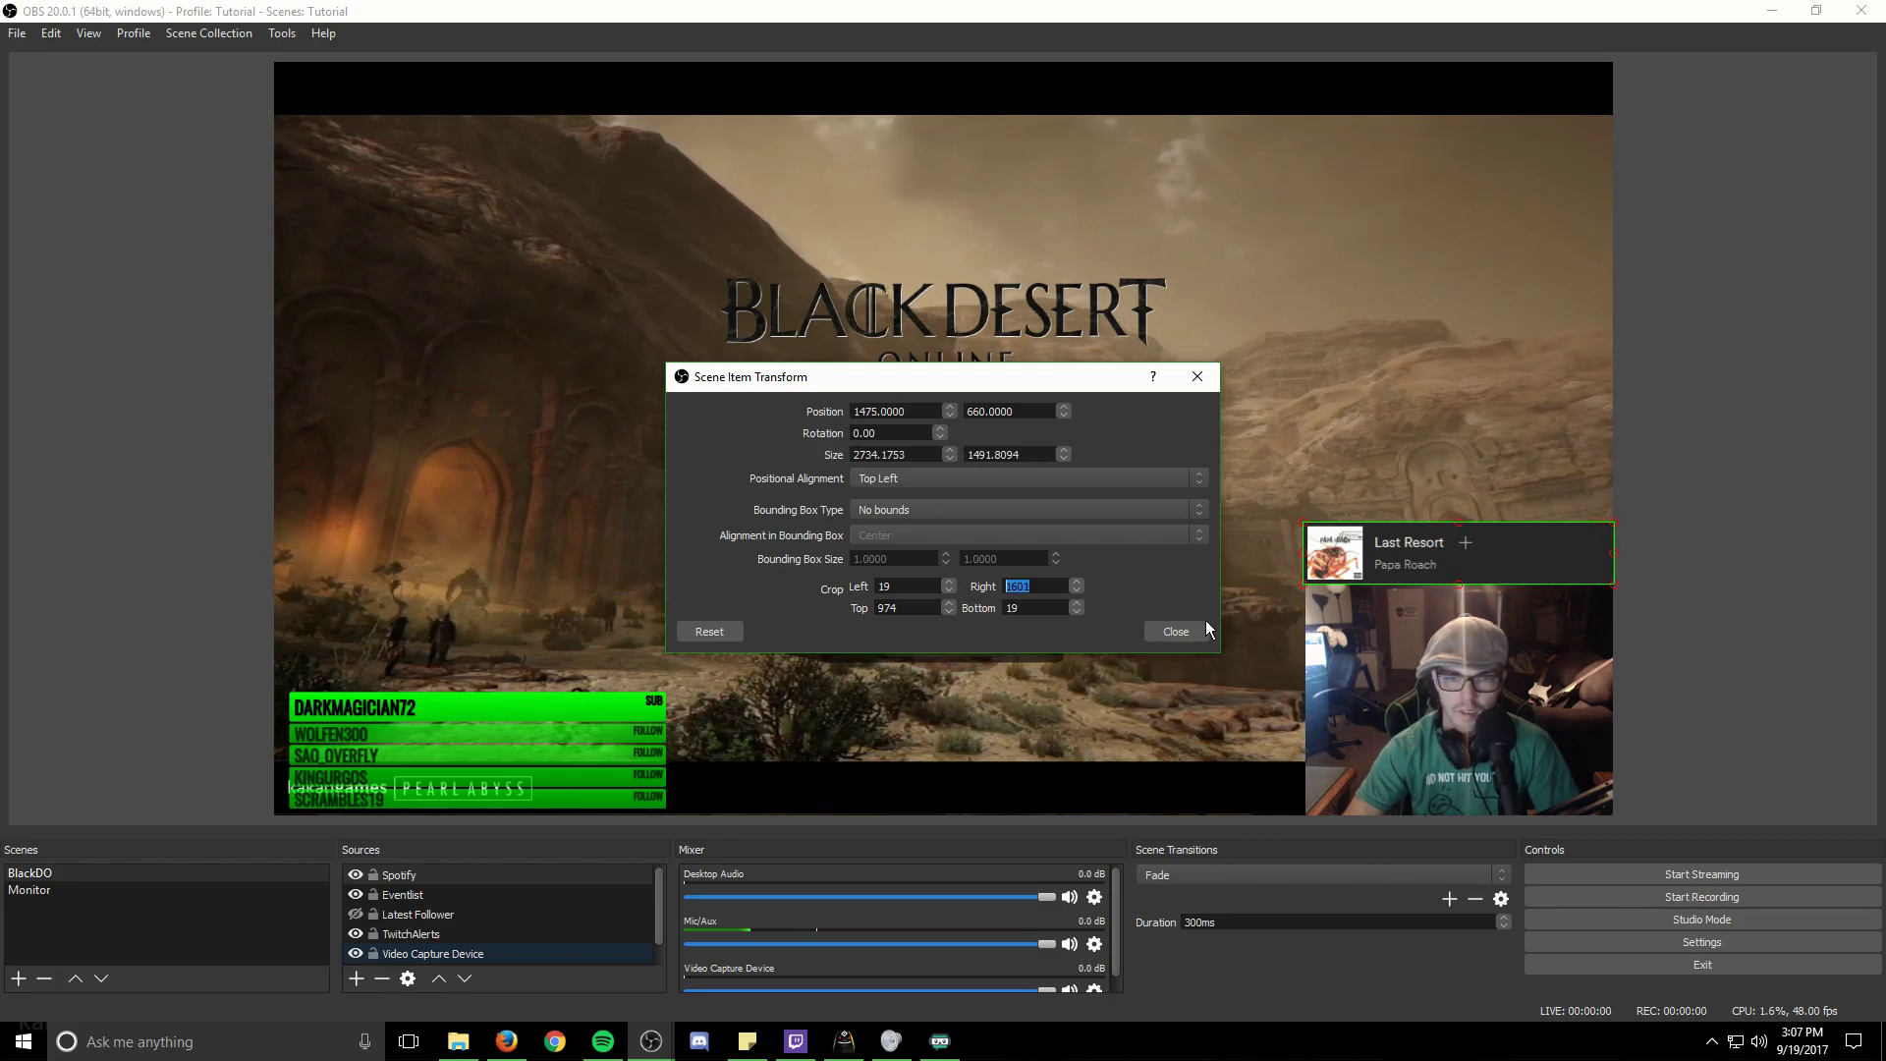
{"action": "left_click", "coordinate": [1179, 632]}
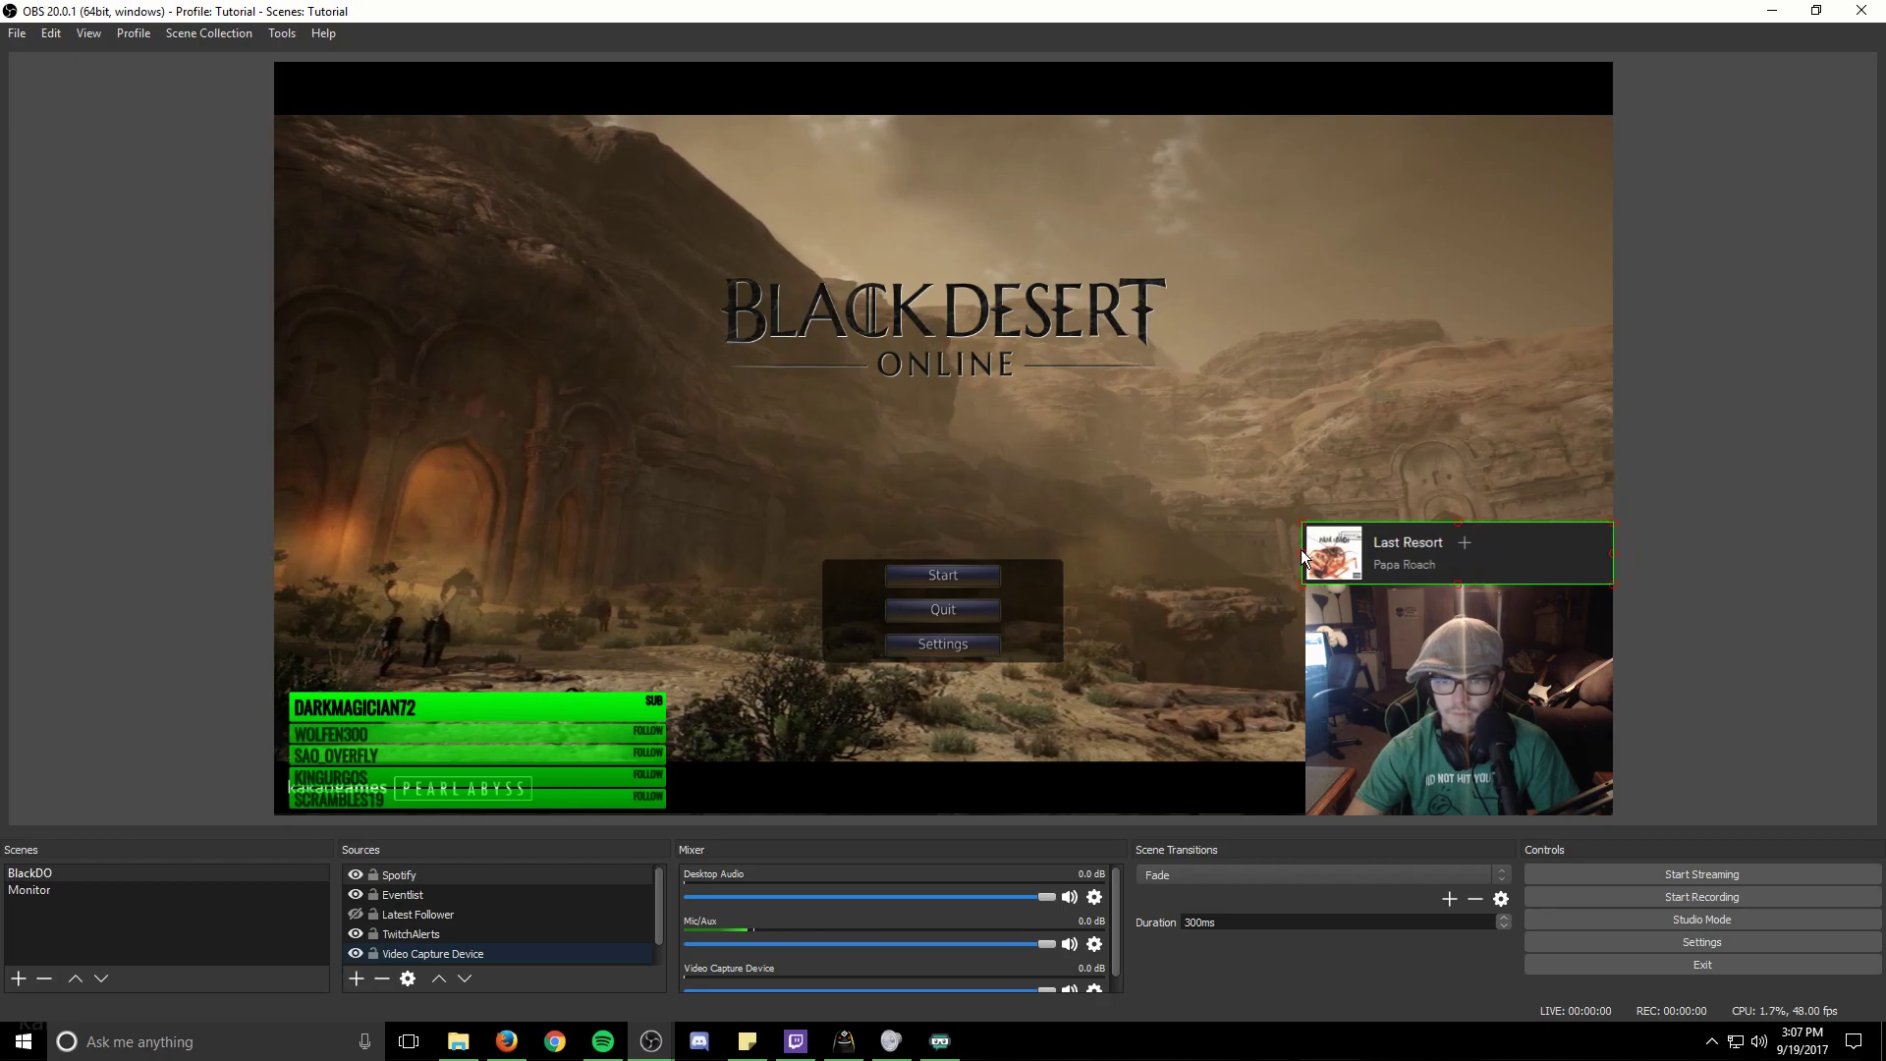
{"action": "left_click_drag", "start_coordinate": [1302, 552], "coordinate": [1306, 552]}
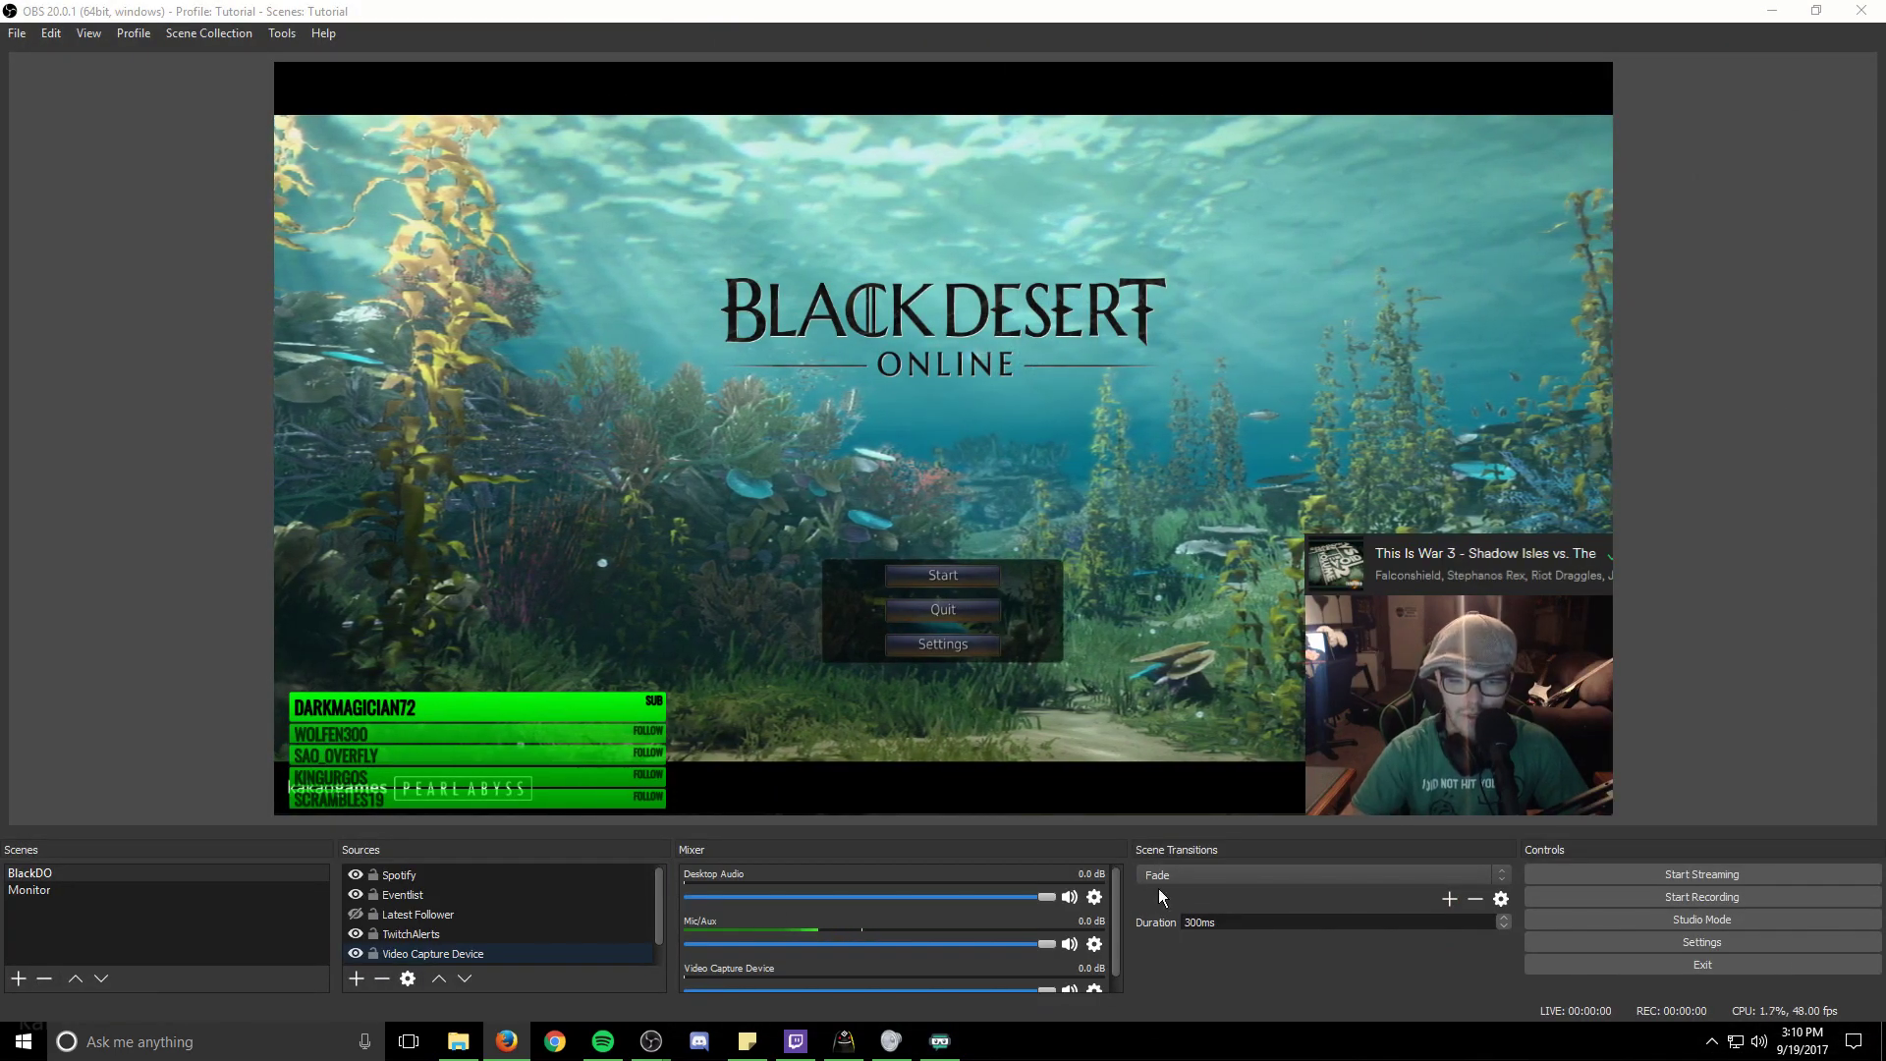
Step: Add a VST 2.x Plug-in filter named ReaFir to the Mic/Aux audio source
{"action": "left_click", "coordinate": [1094, 944]}
{"action": "left_click", "coordinate": [1136, 971]}
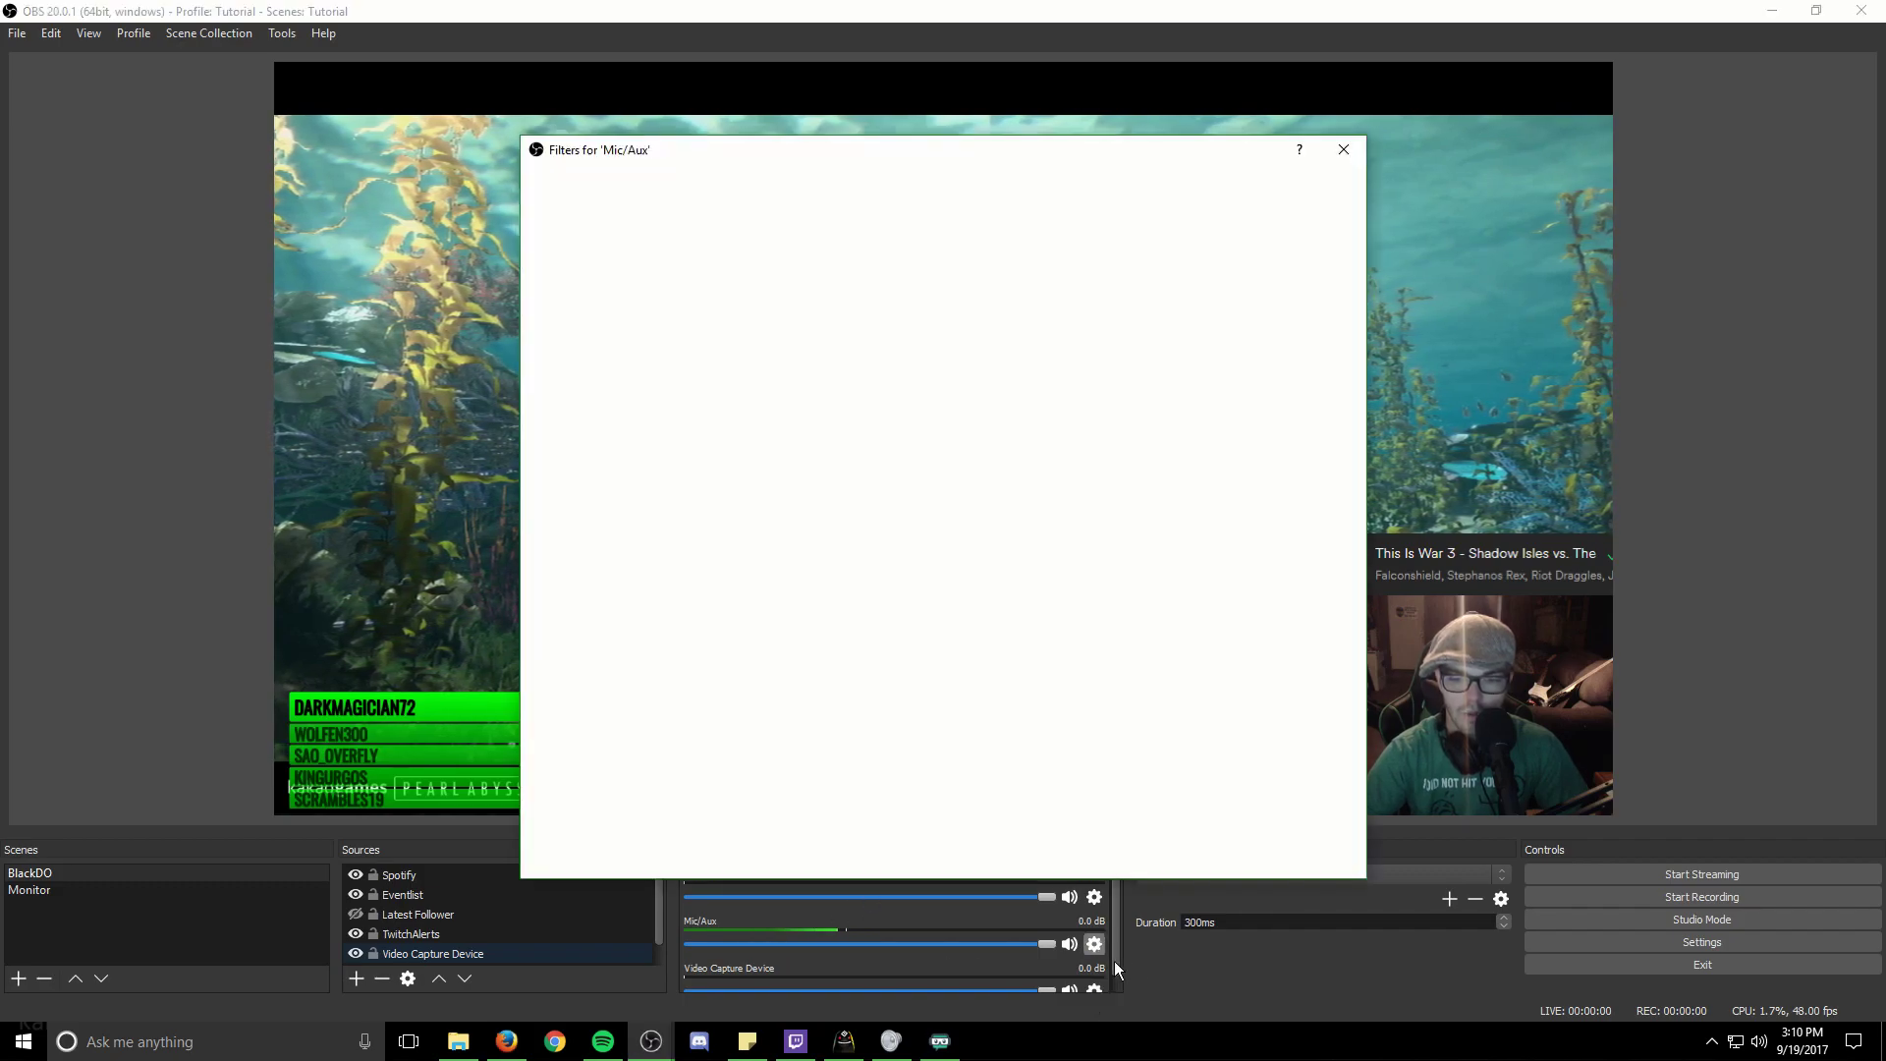
{"action": "left_click", "coordinate": [542, 857]}
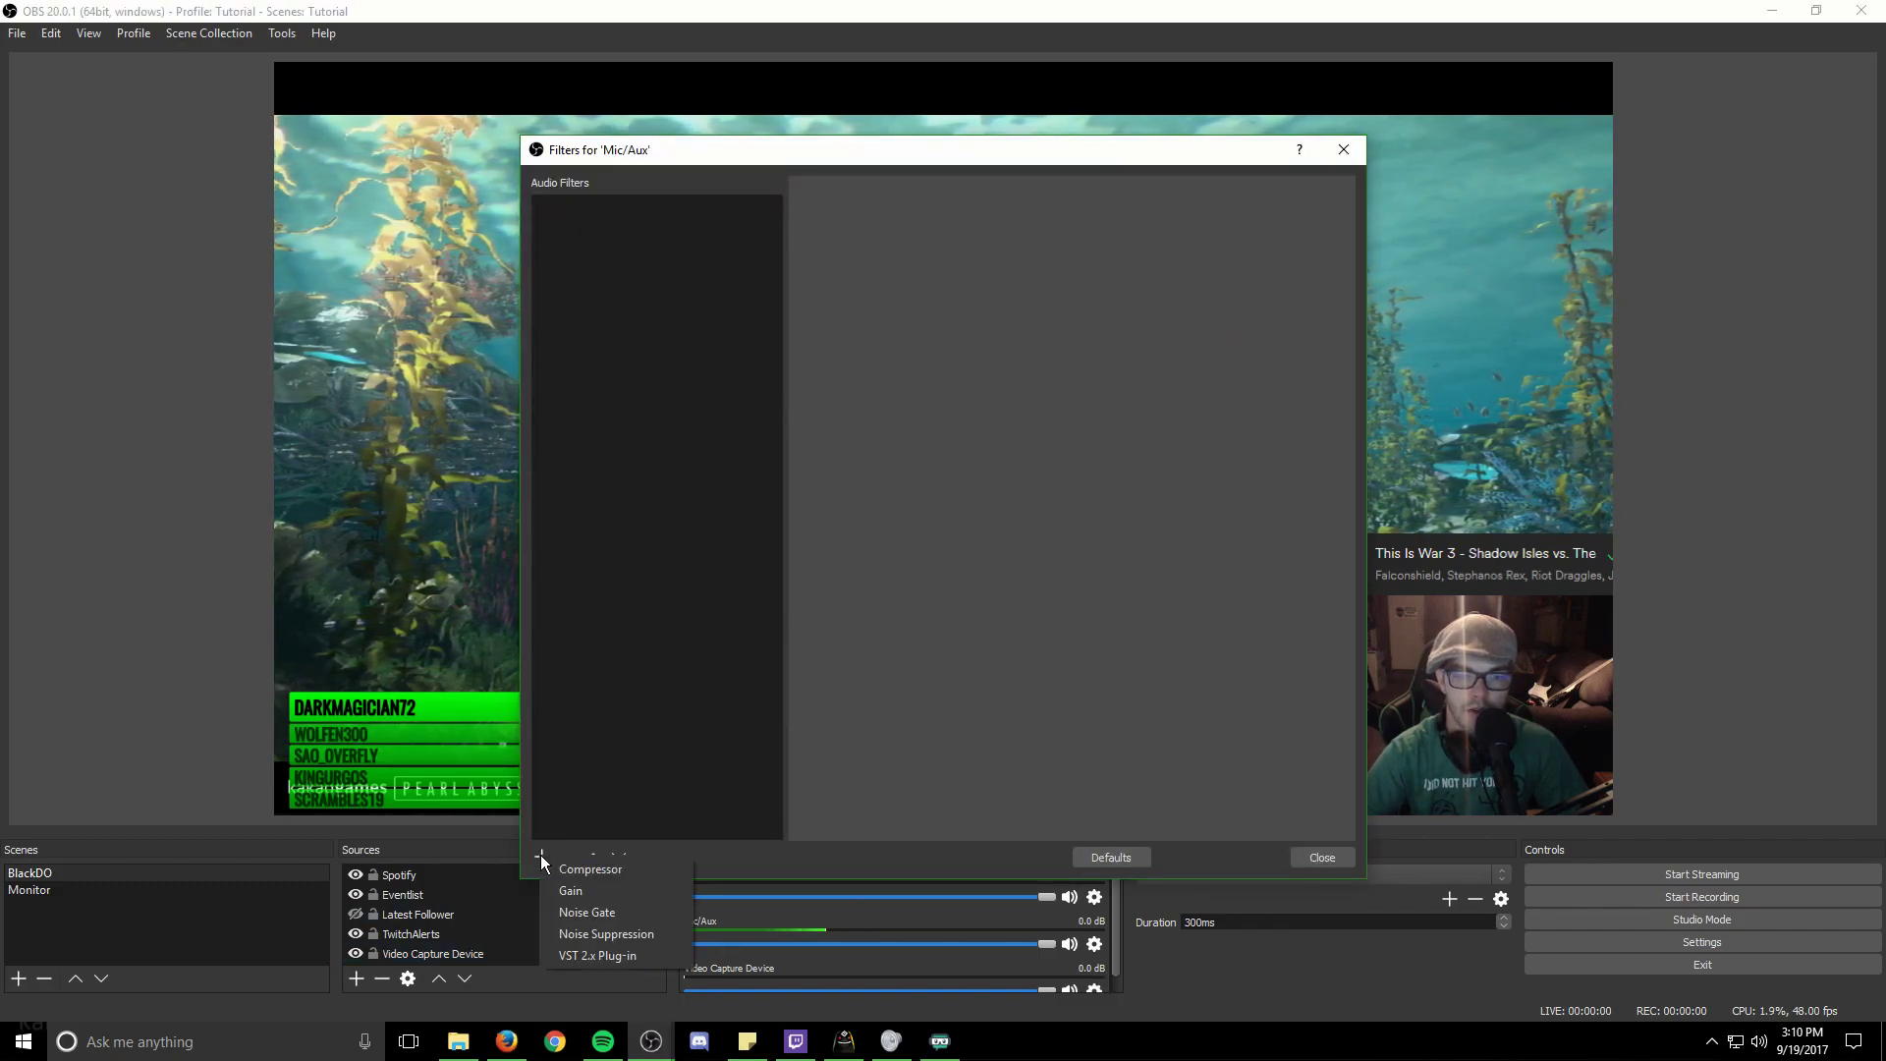
{"action": "left_click", "coordinate": [570, 954]}
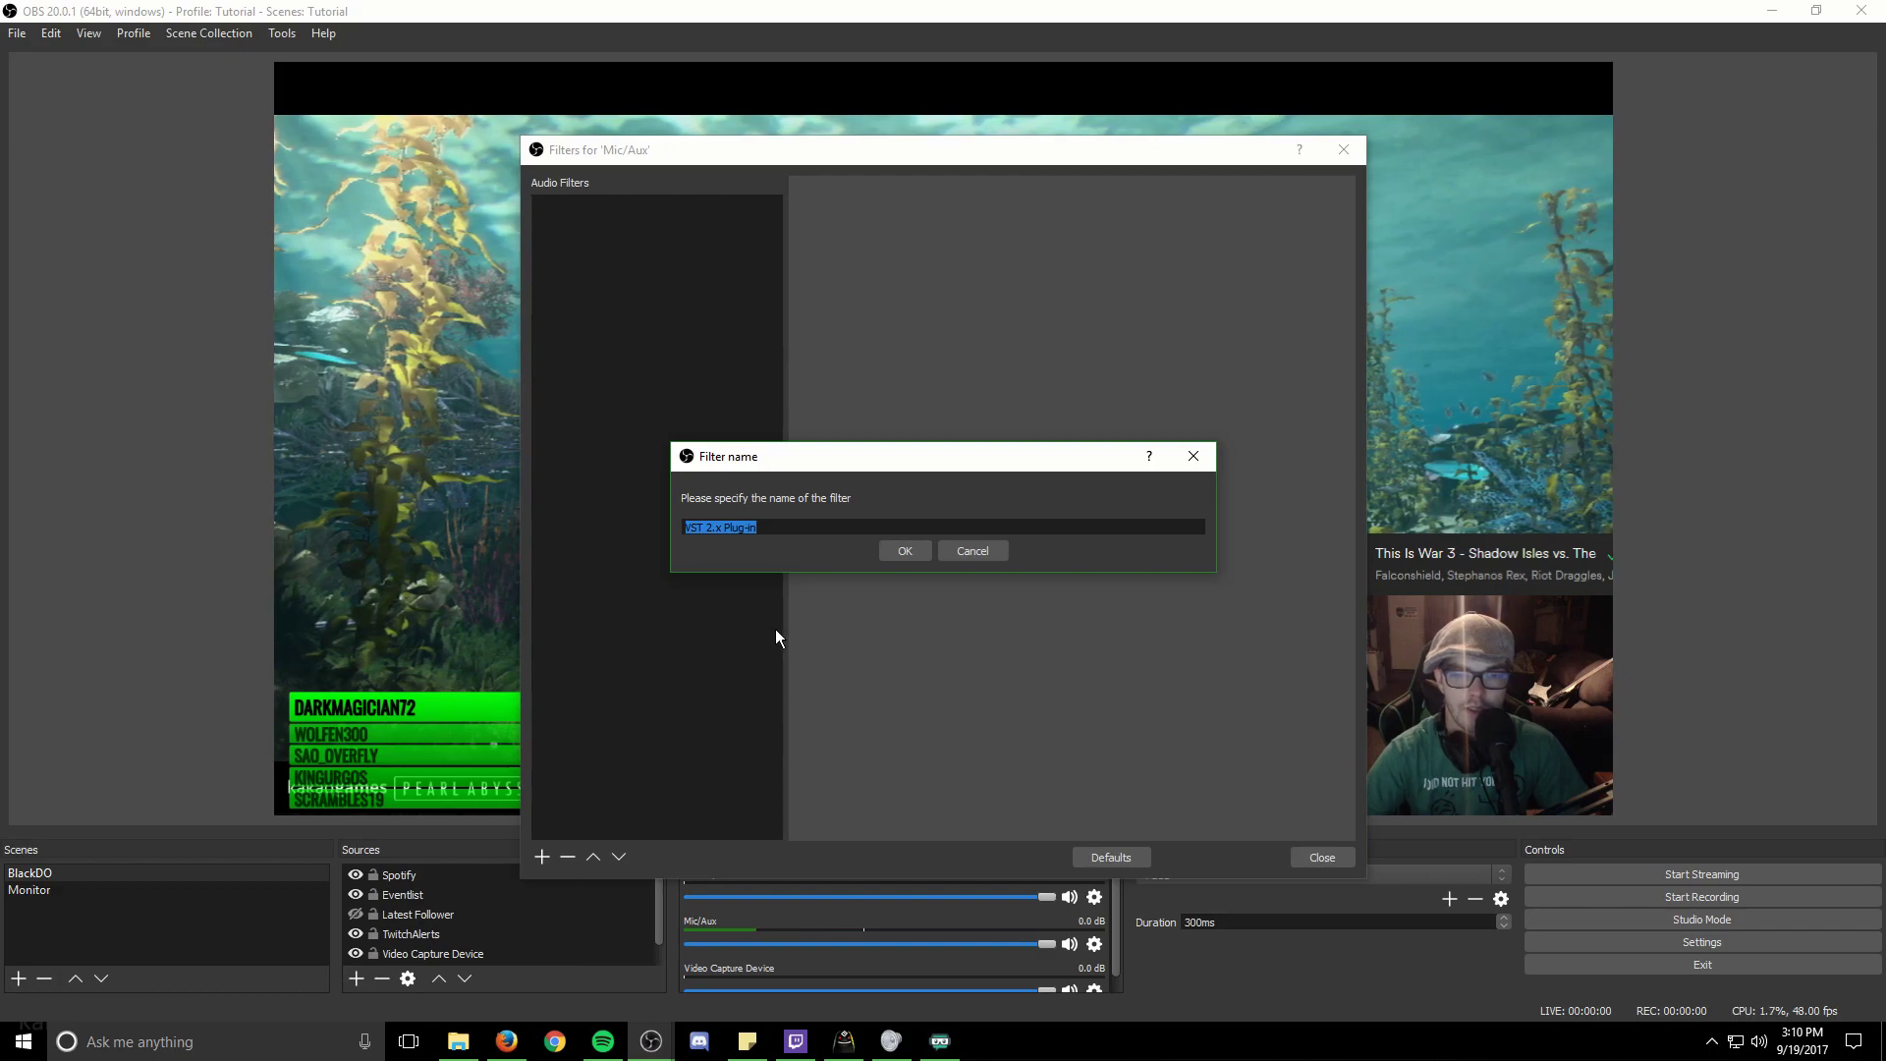
{"action": "type", "text": "ReaFir"}
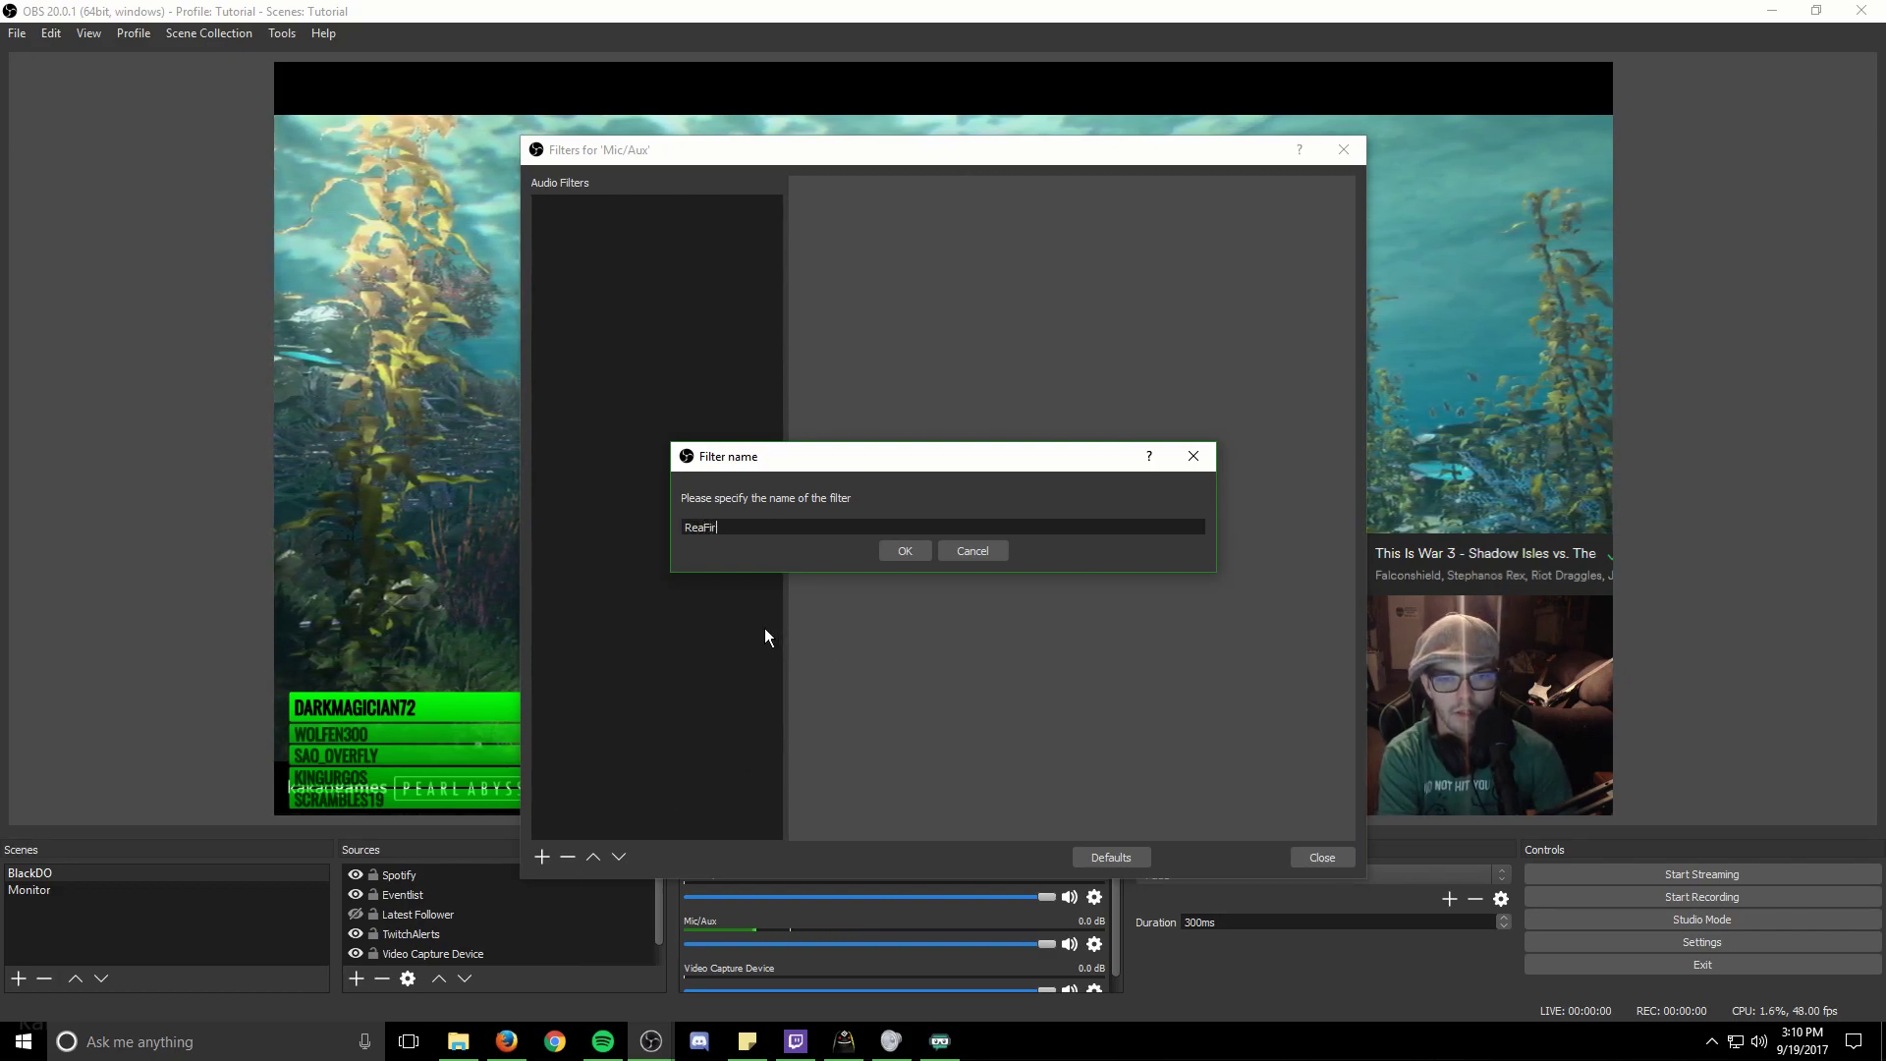
{"action": "key", "text": "Return"}
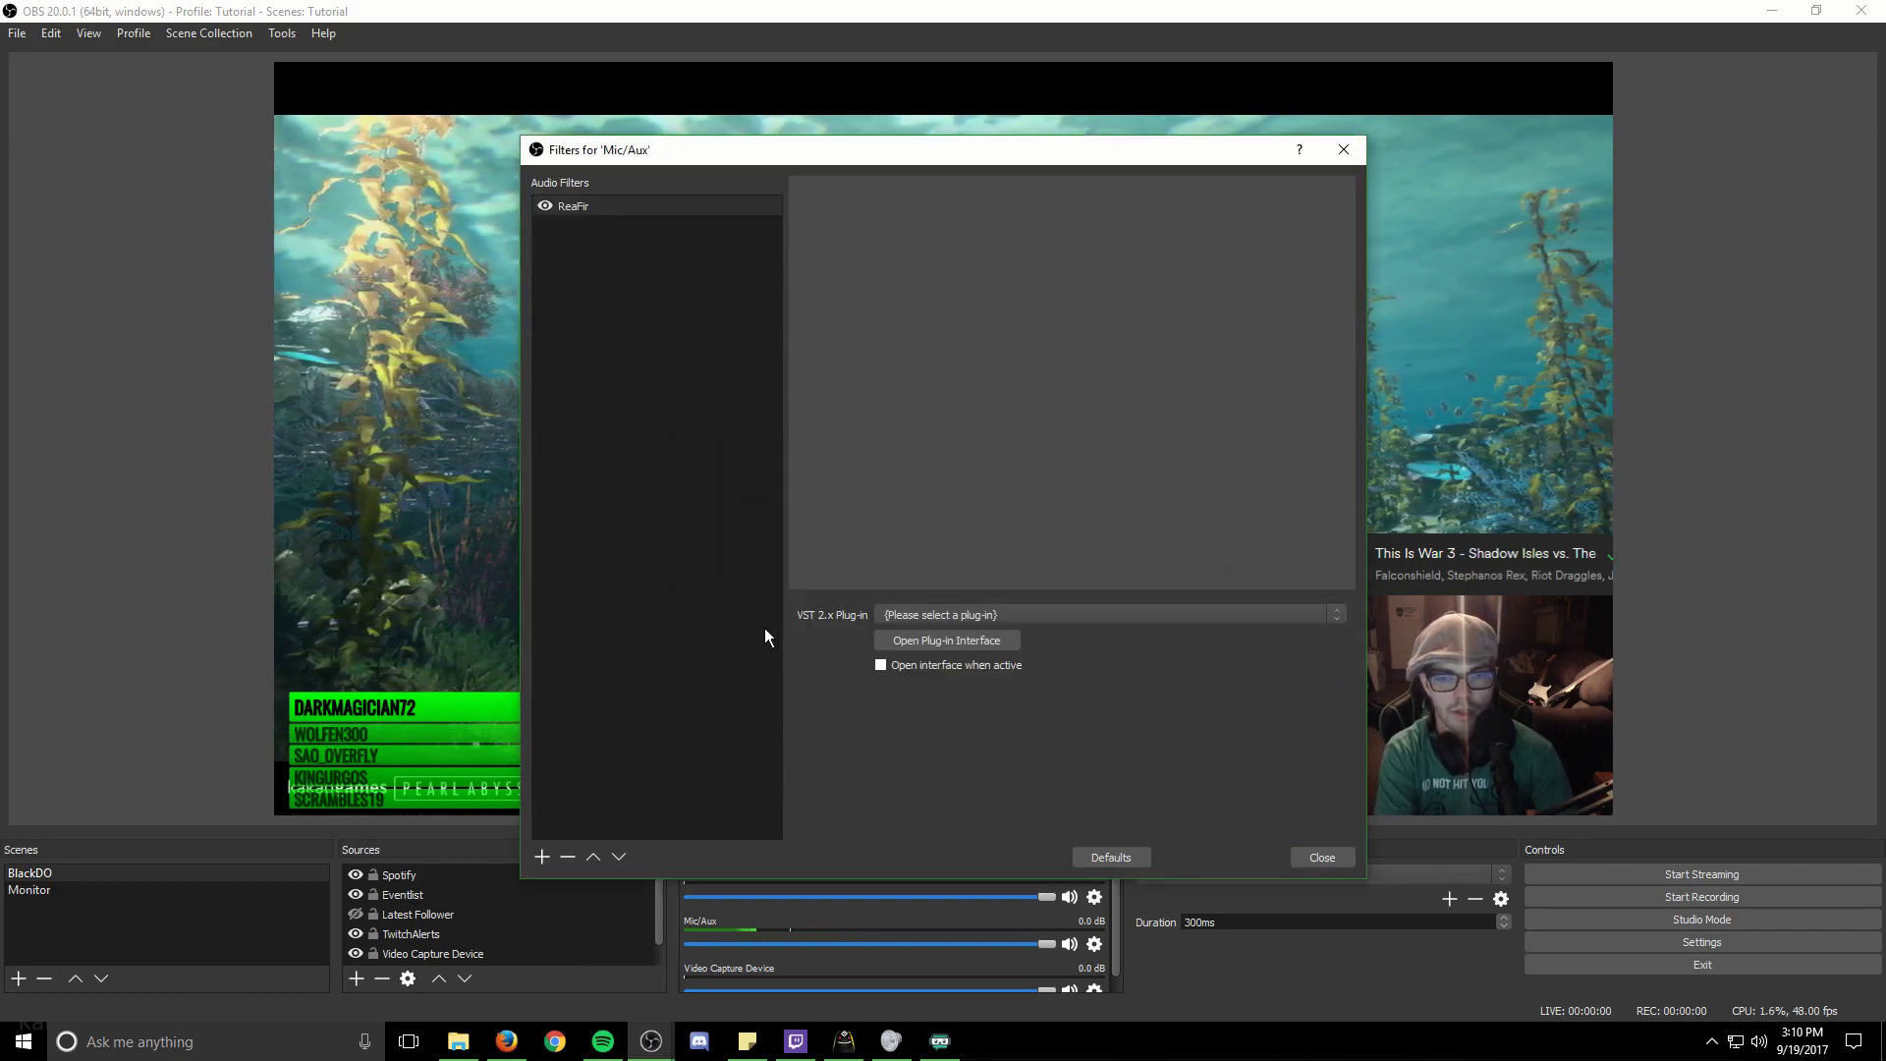
Step: Load the reafir_standalone plug-in in the ReaFir filter and open its interface clear of the filter settings
{"action": "left_click", "coordinate": [965, 615]}
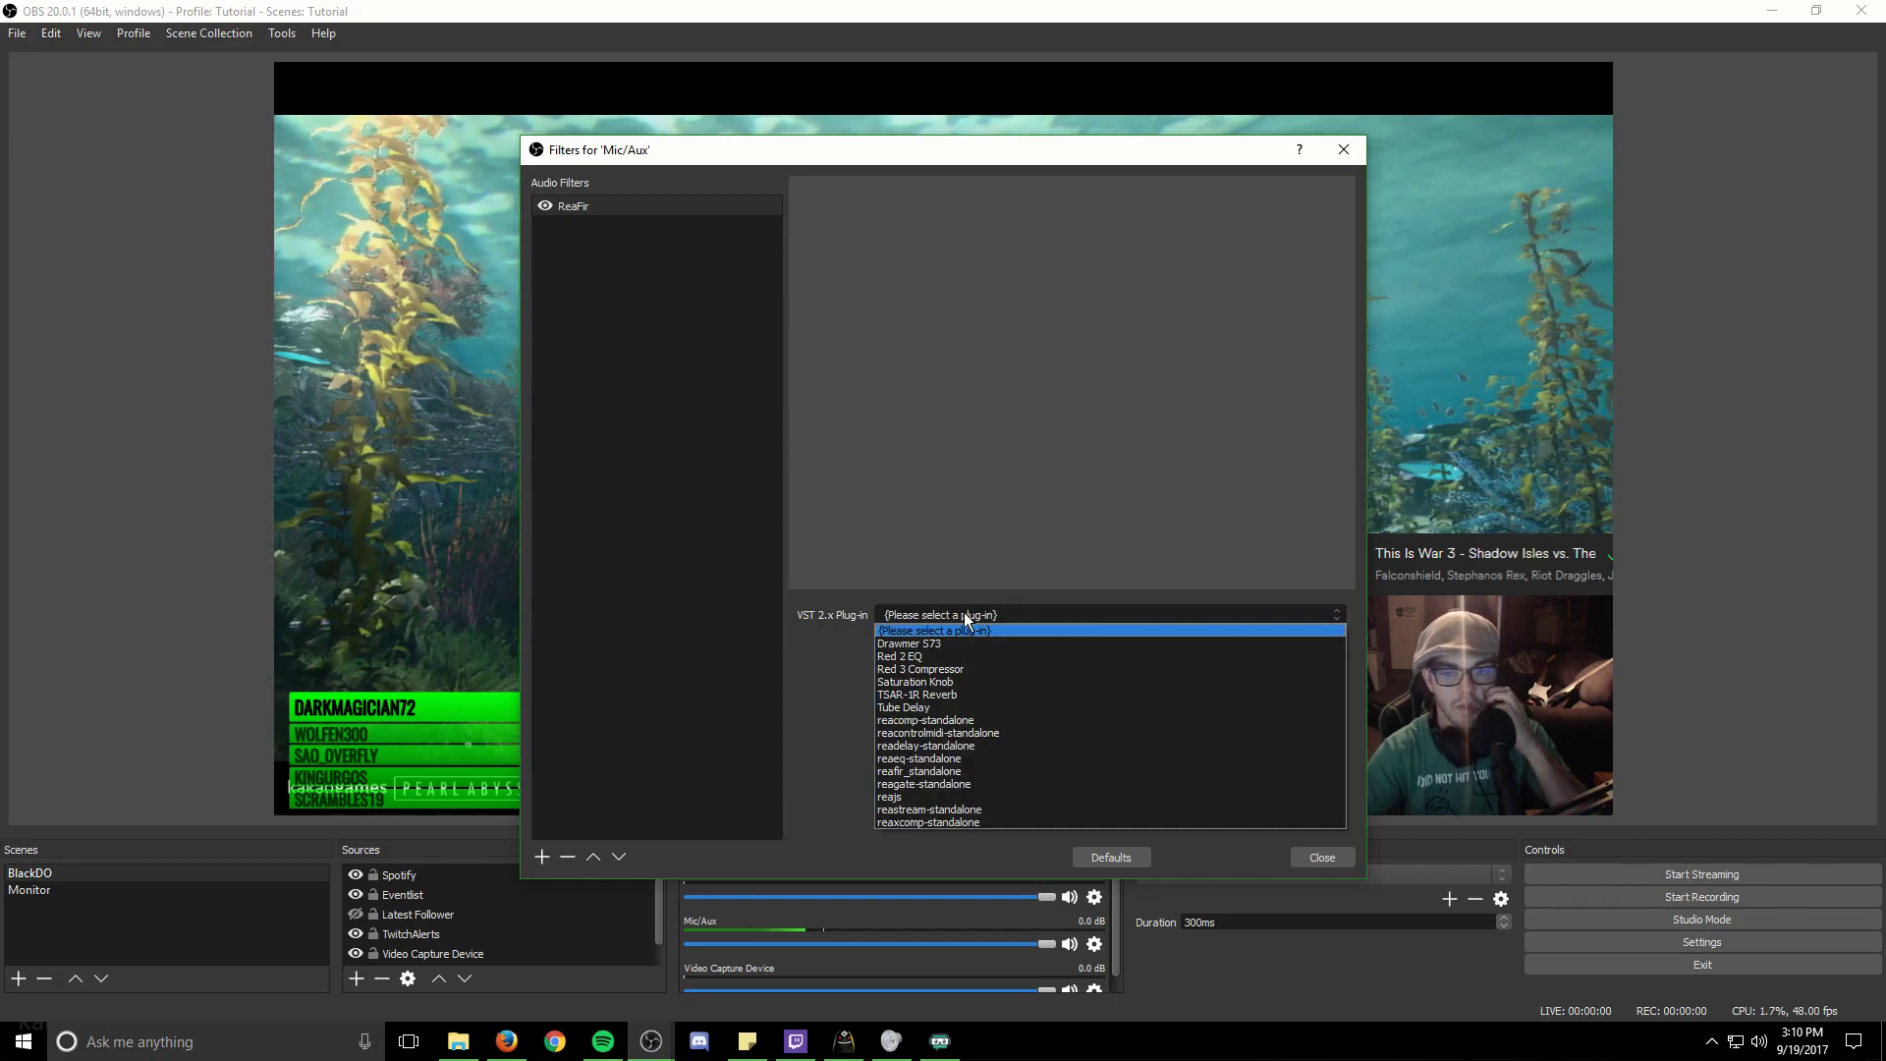
{"action": "left_click", "coordinate": [925, 771]}
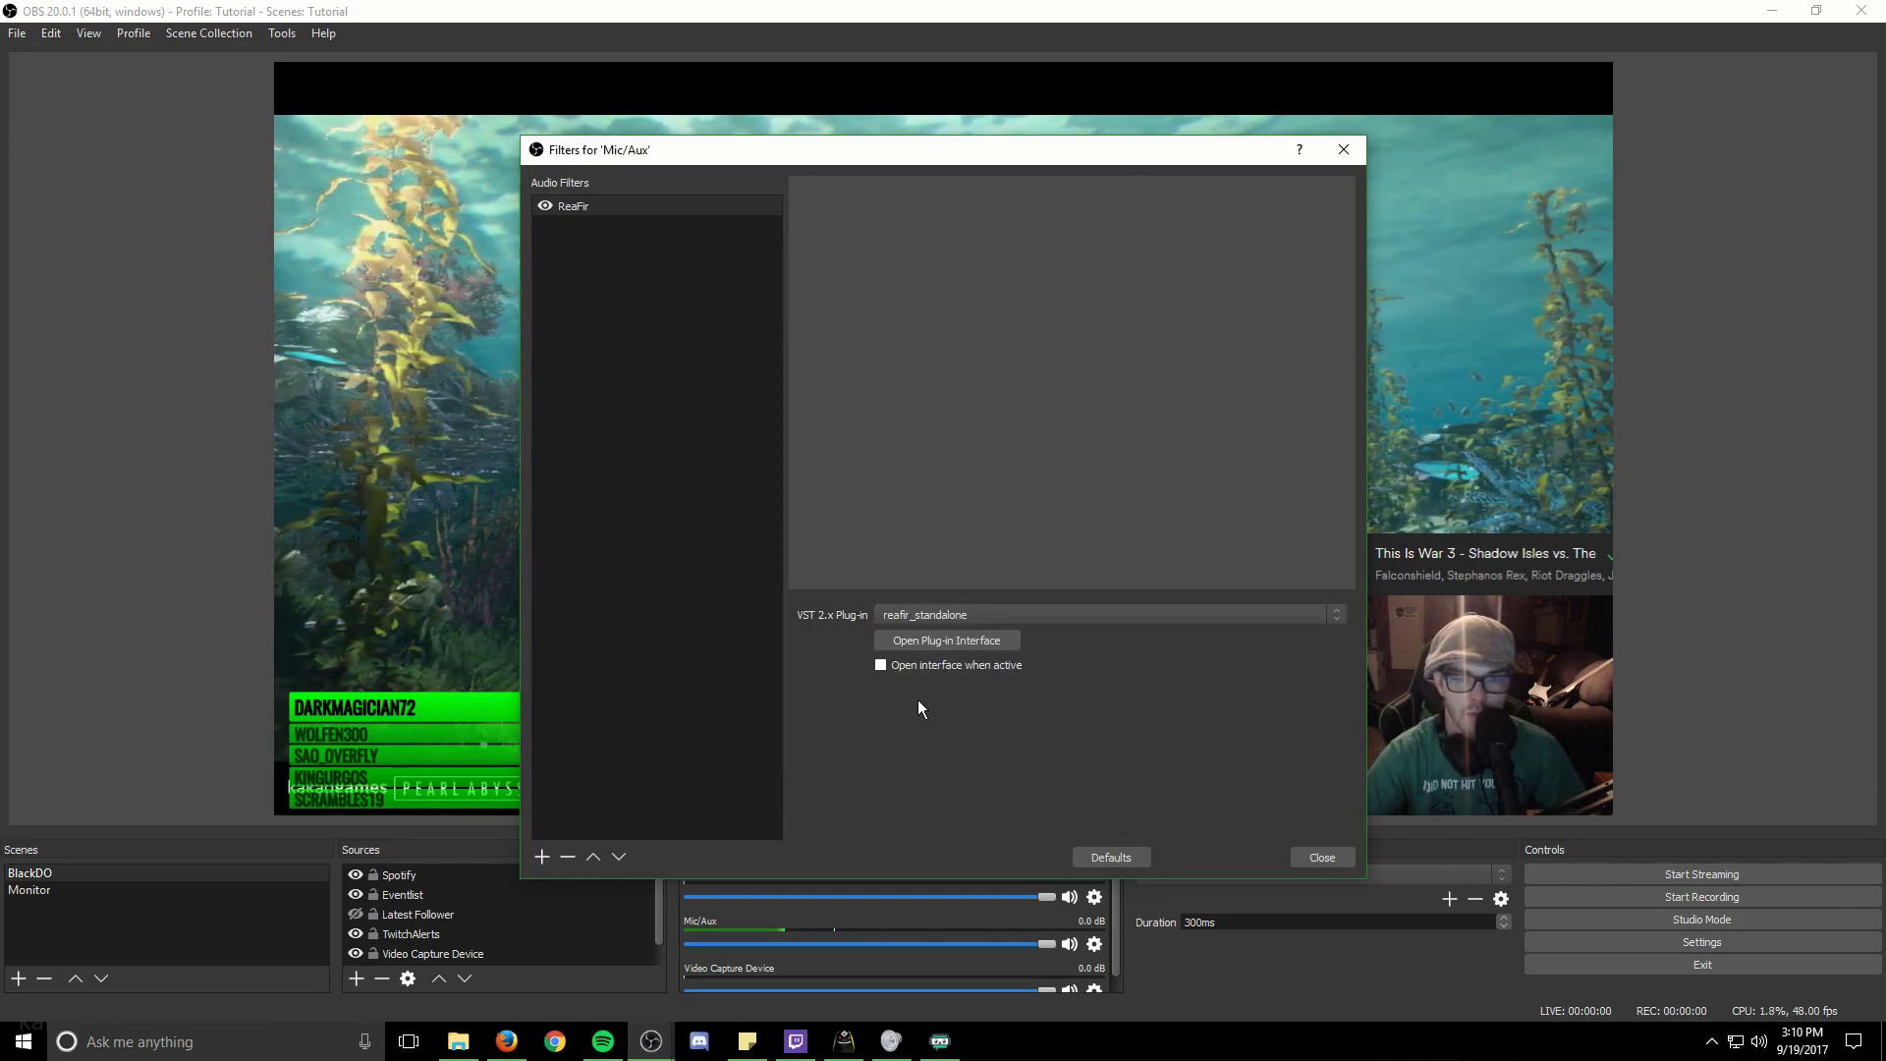
{"action": "left_click", "coordinate": [906, 641]}
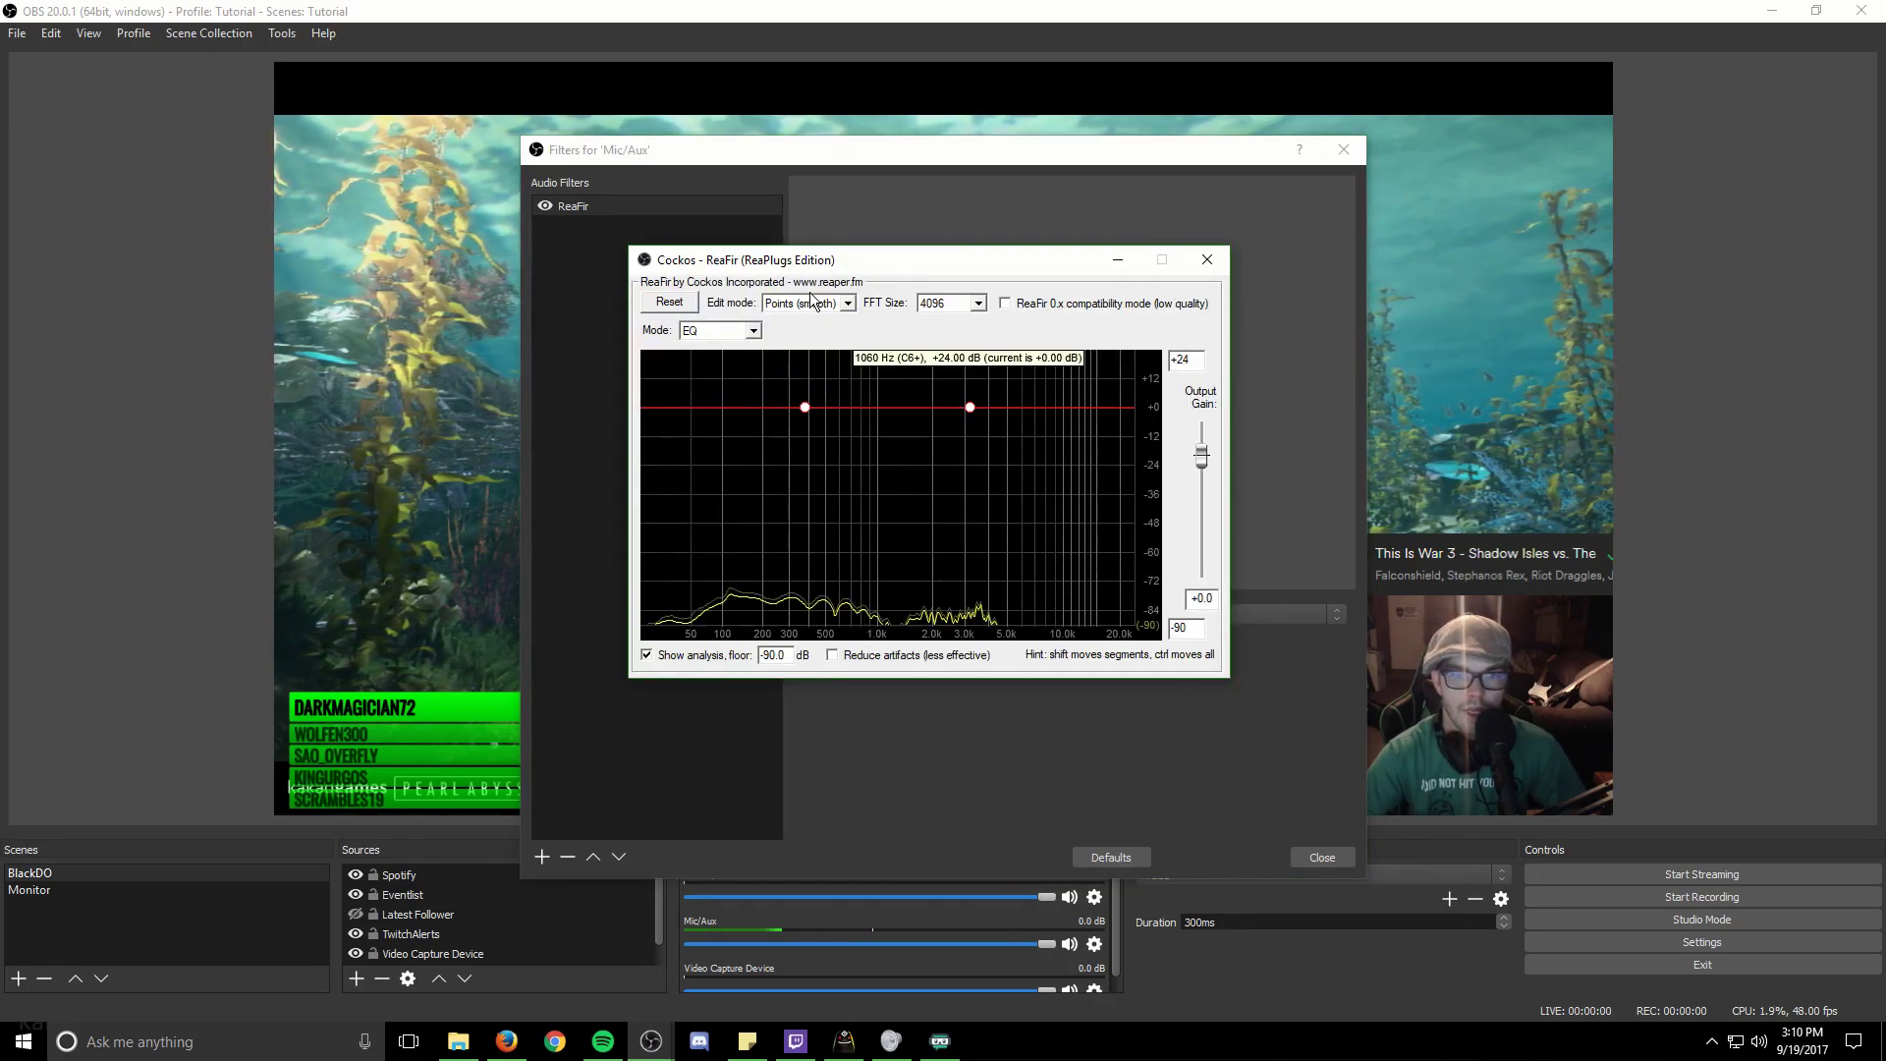
{"action": "left_click_drag", "start_coordinate": [767, 265], "coordinate": [768, 179]}
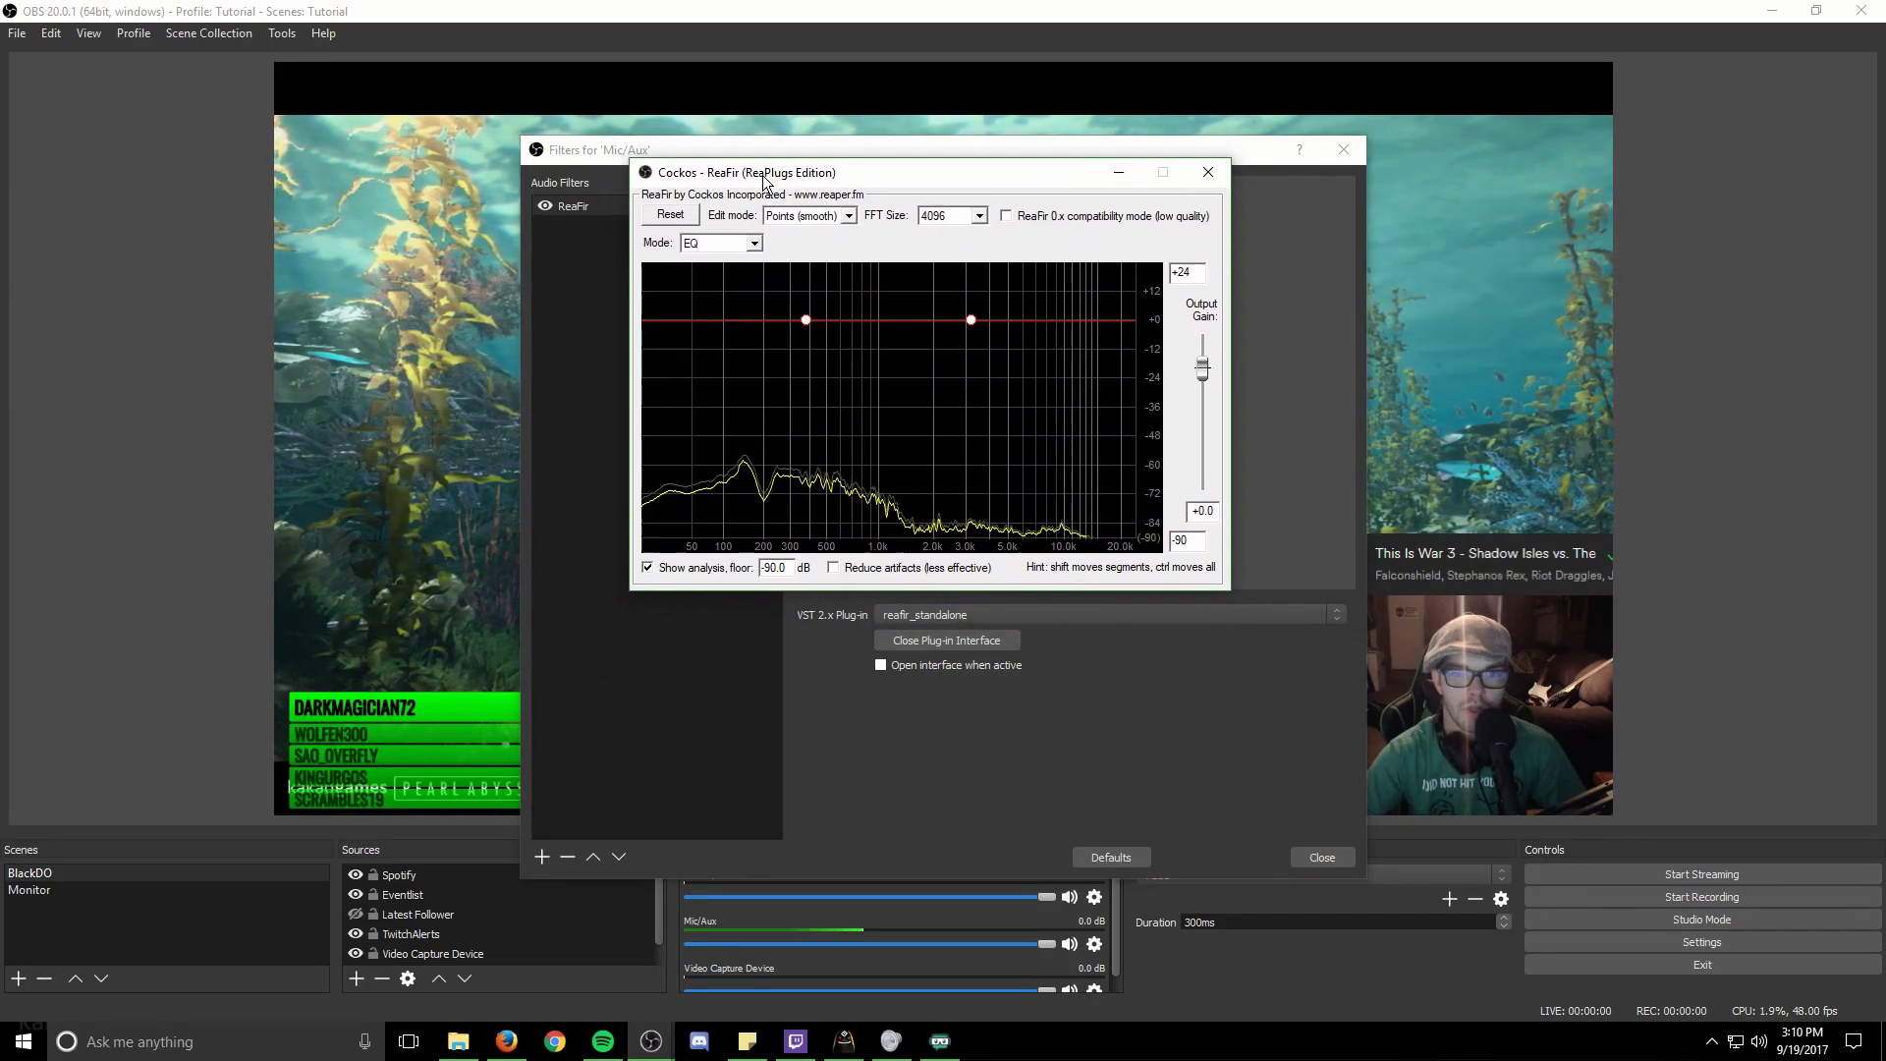
Step: Set ReaFir's mode to Subtract and automatically build a noise profile from the background noise
{"action": "left_click", "coordinate": [753, 243]}
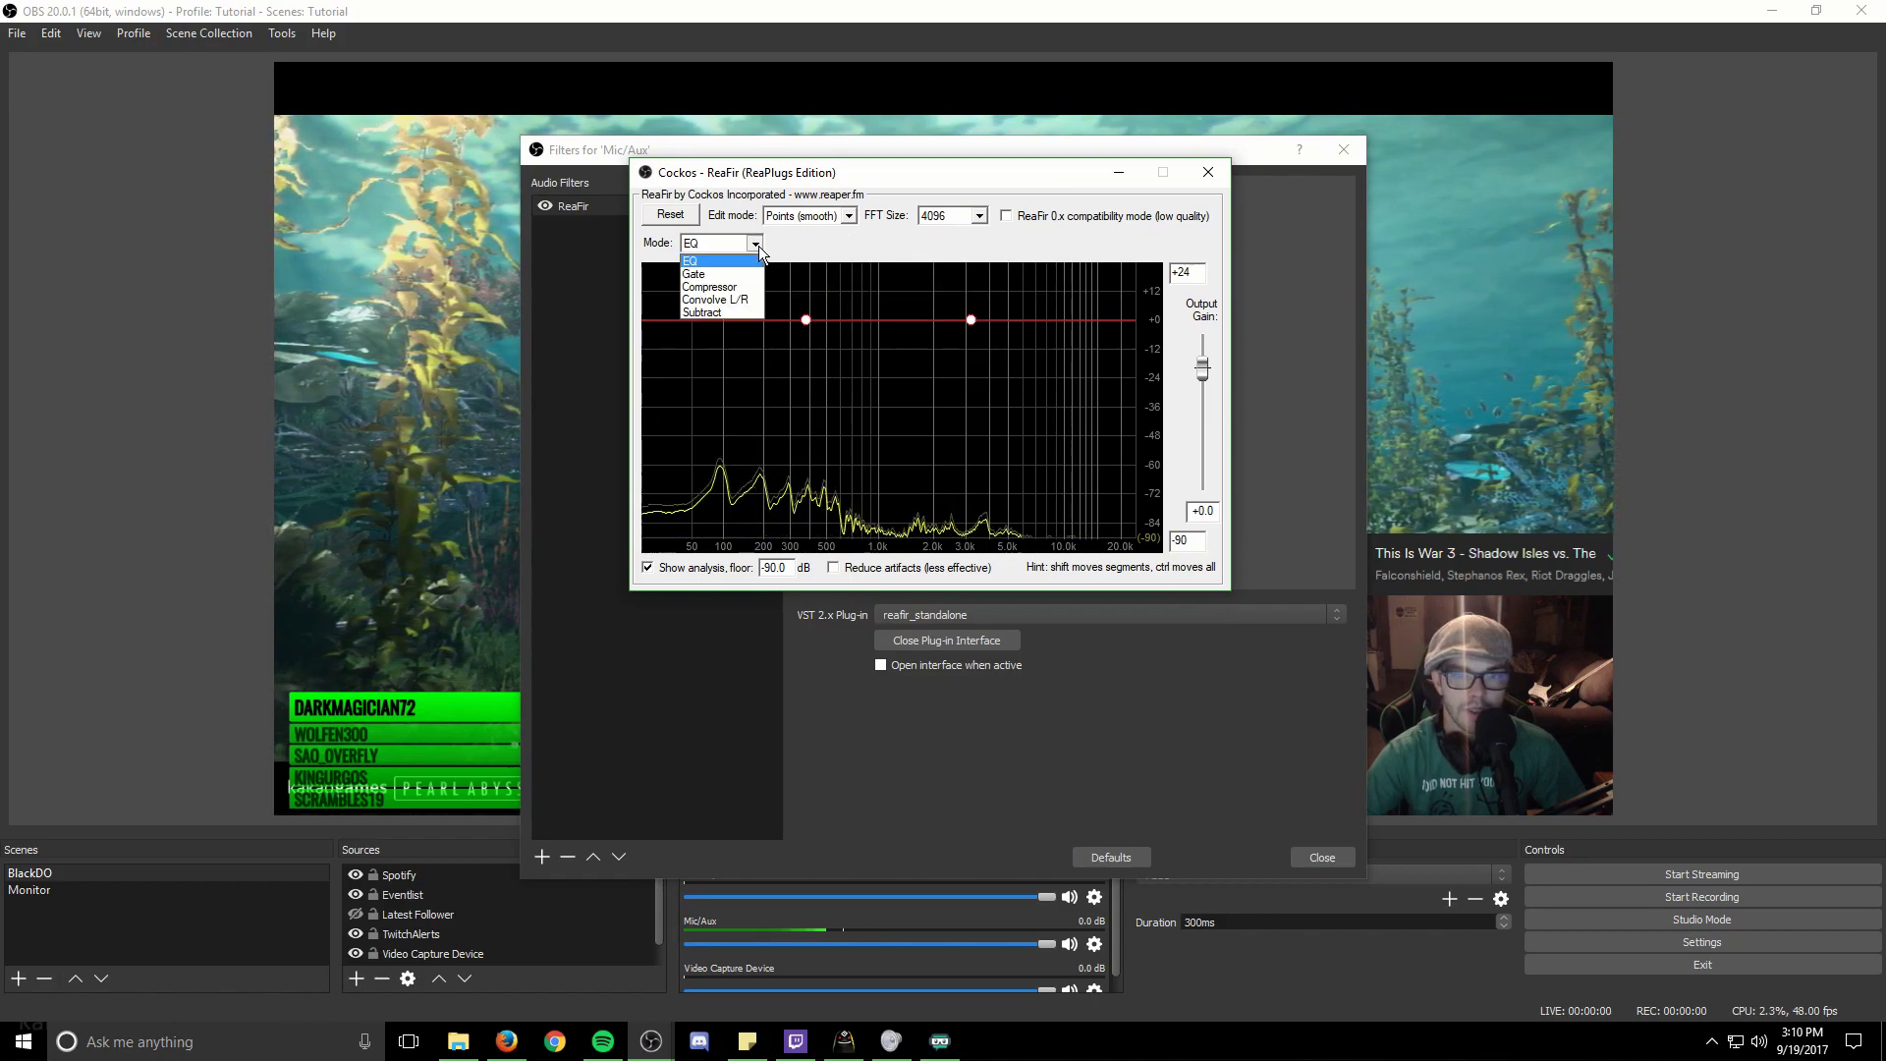
{"action": "left_click", "coordinate": [746, 312]}
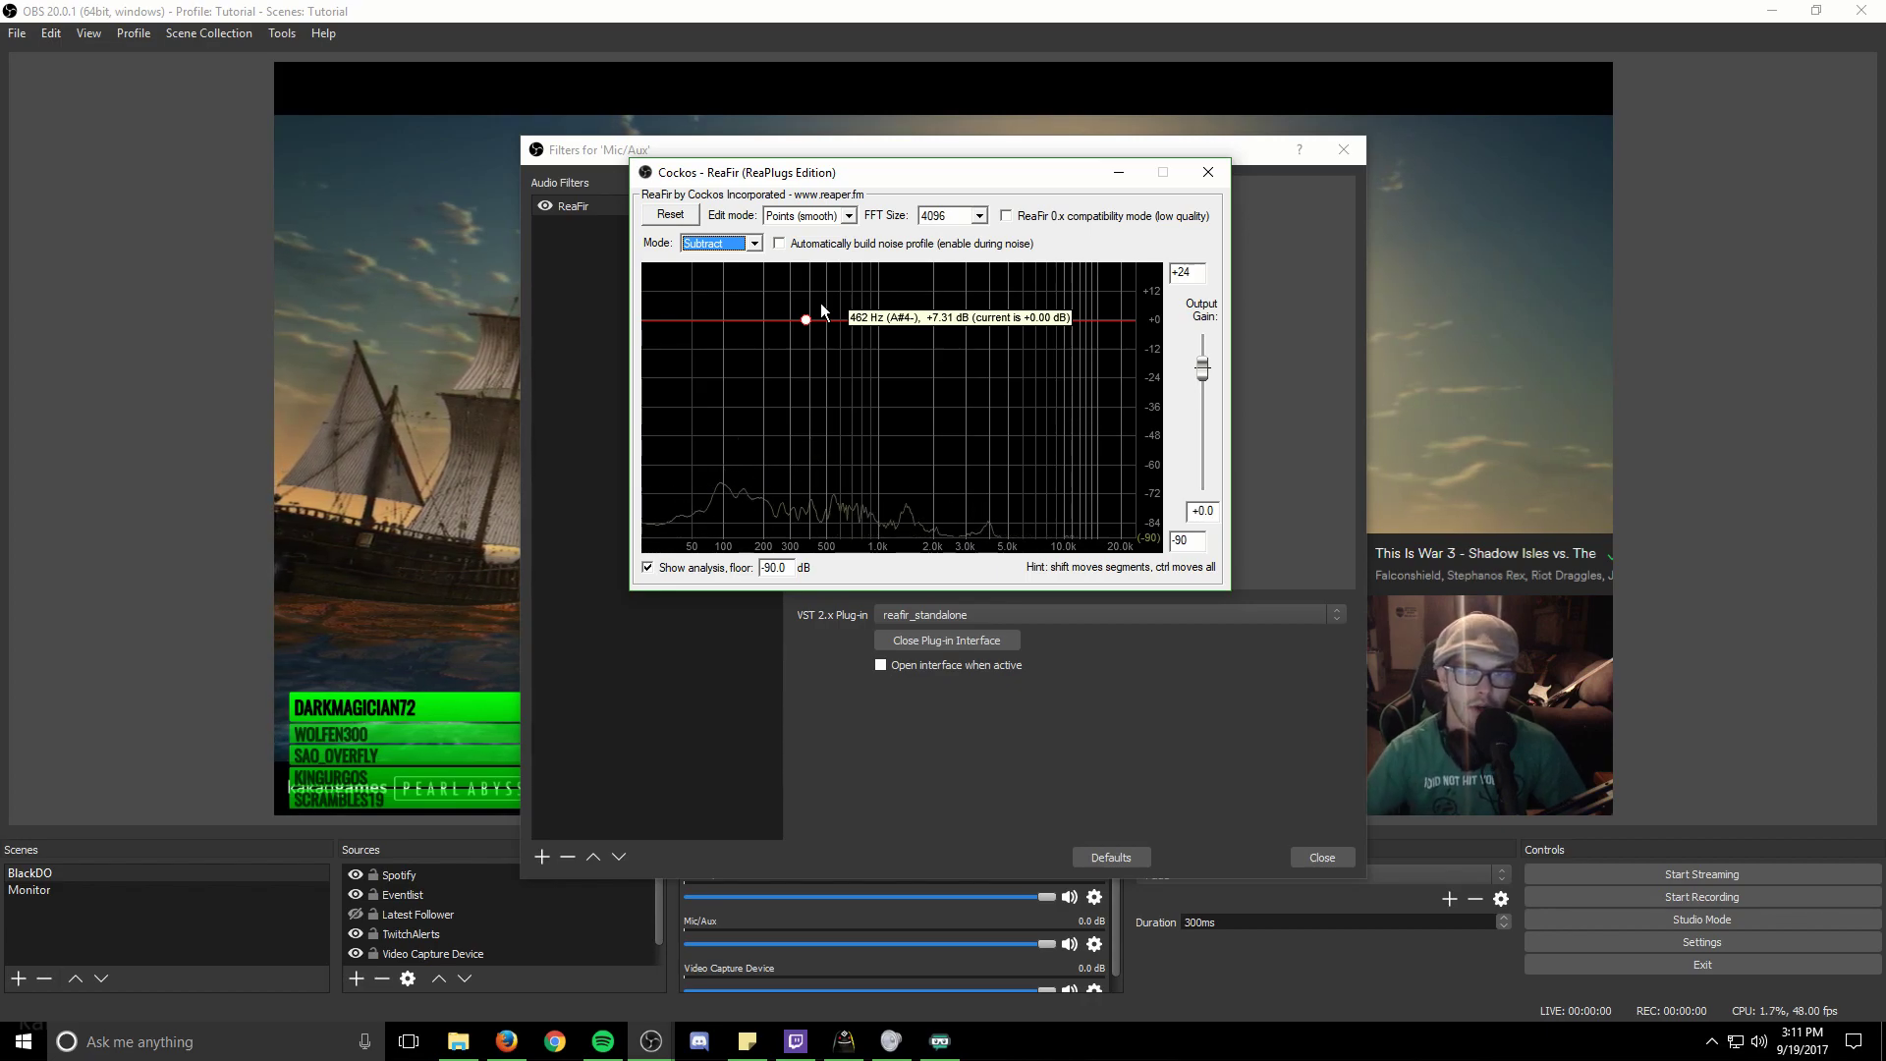
{"action": "left_click", "coordinate": [971, 319]}
{"action": "left_click", "coordinate": [779, 244]}
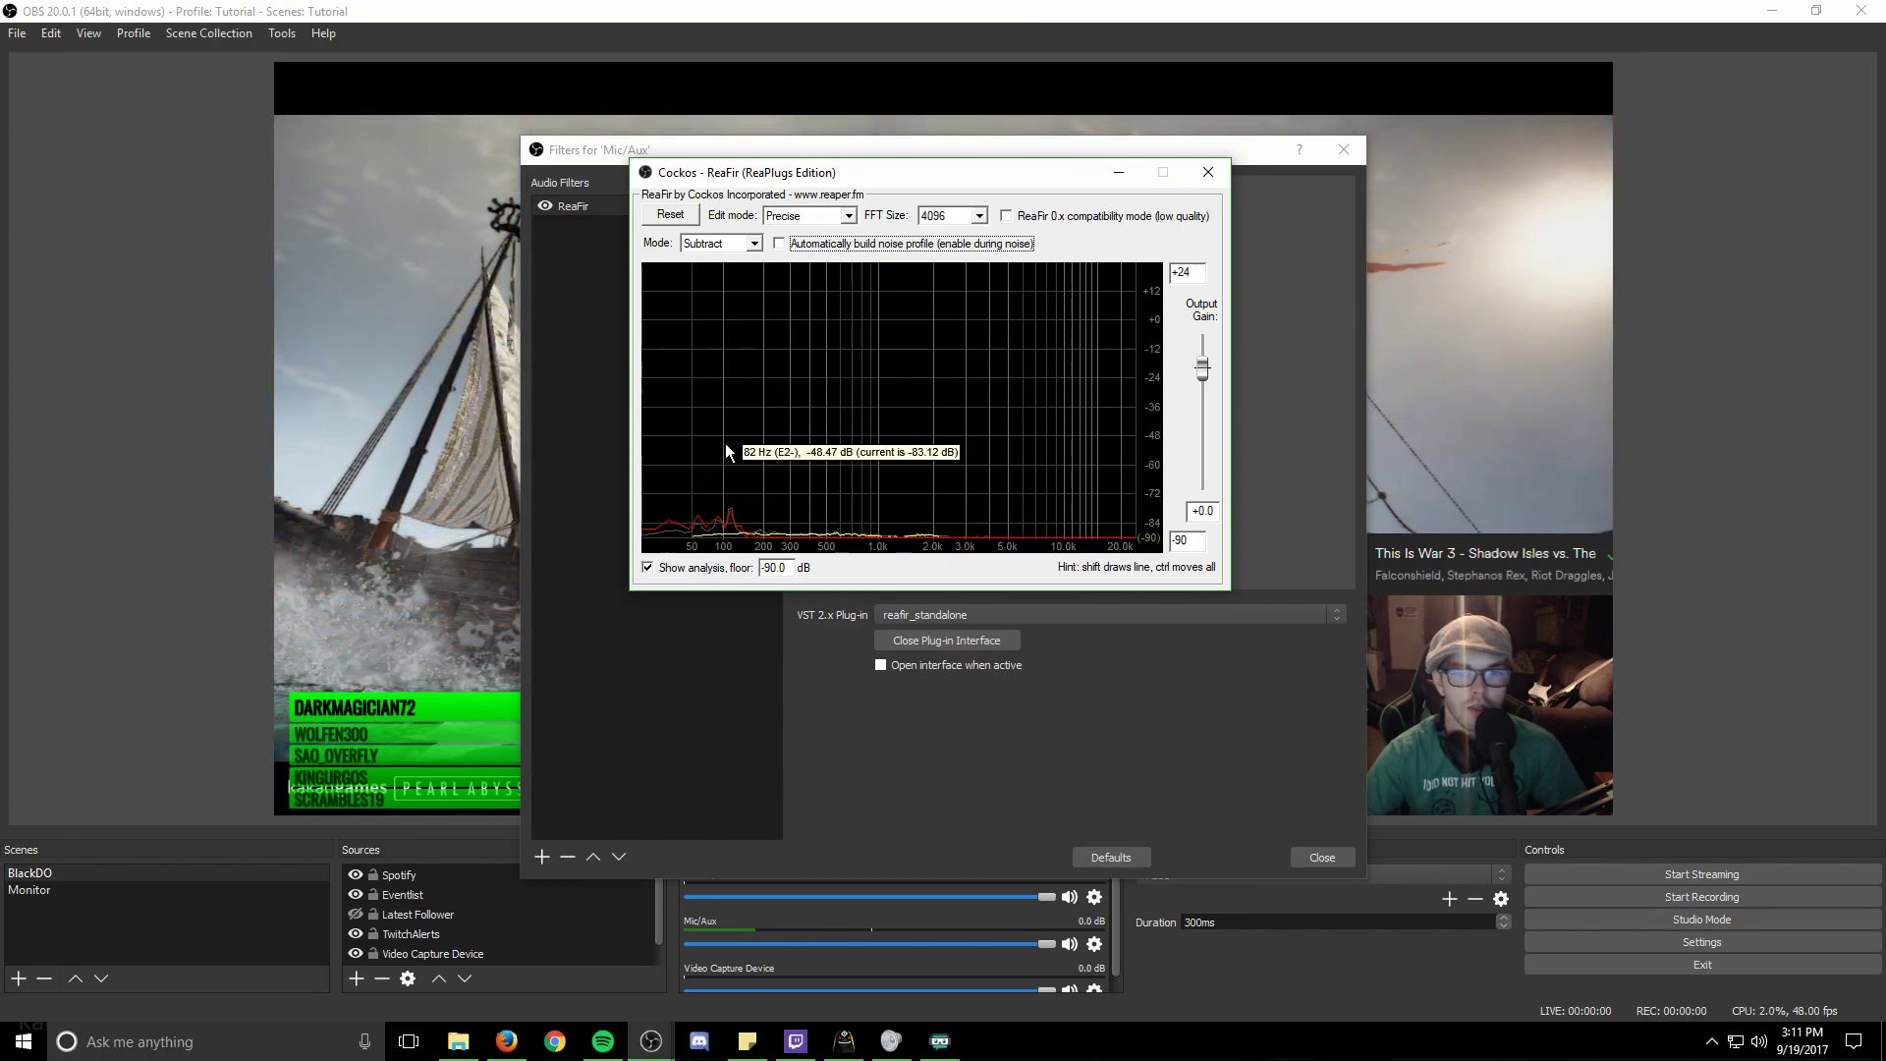
Step: Rebuild the noise profile during silence, turn automatic profile building off and close the ReaFir interface
{"action": "left_click", "coordinate": [780, 246]}
{"action": "left_click", "coordinate": [781, 245]}
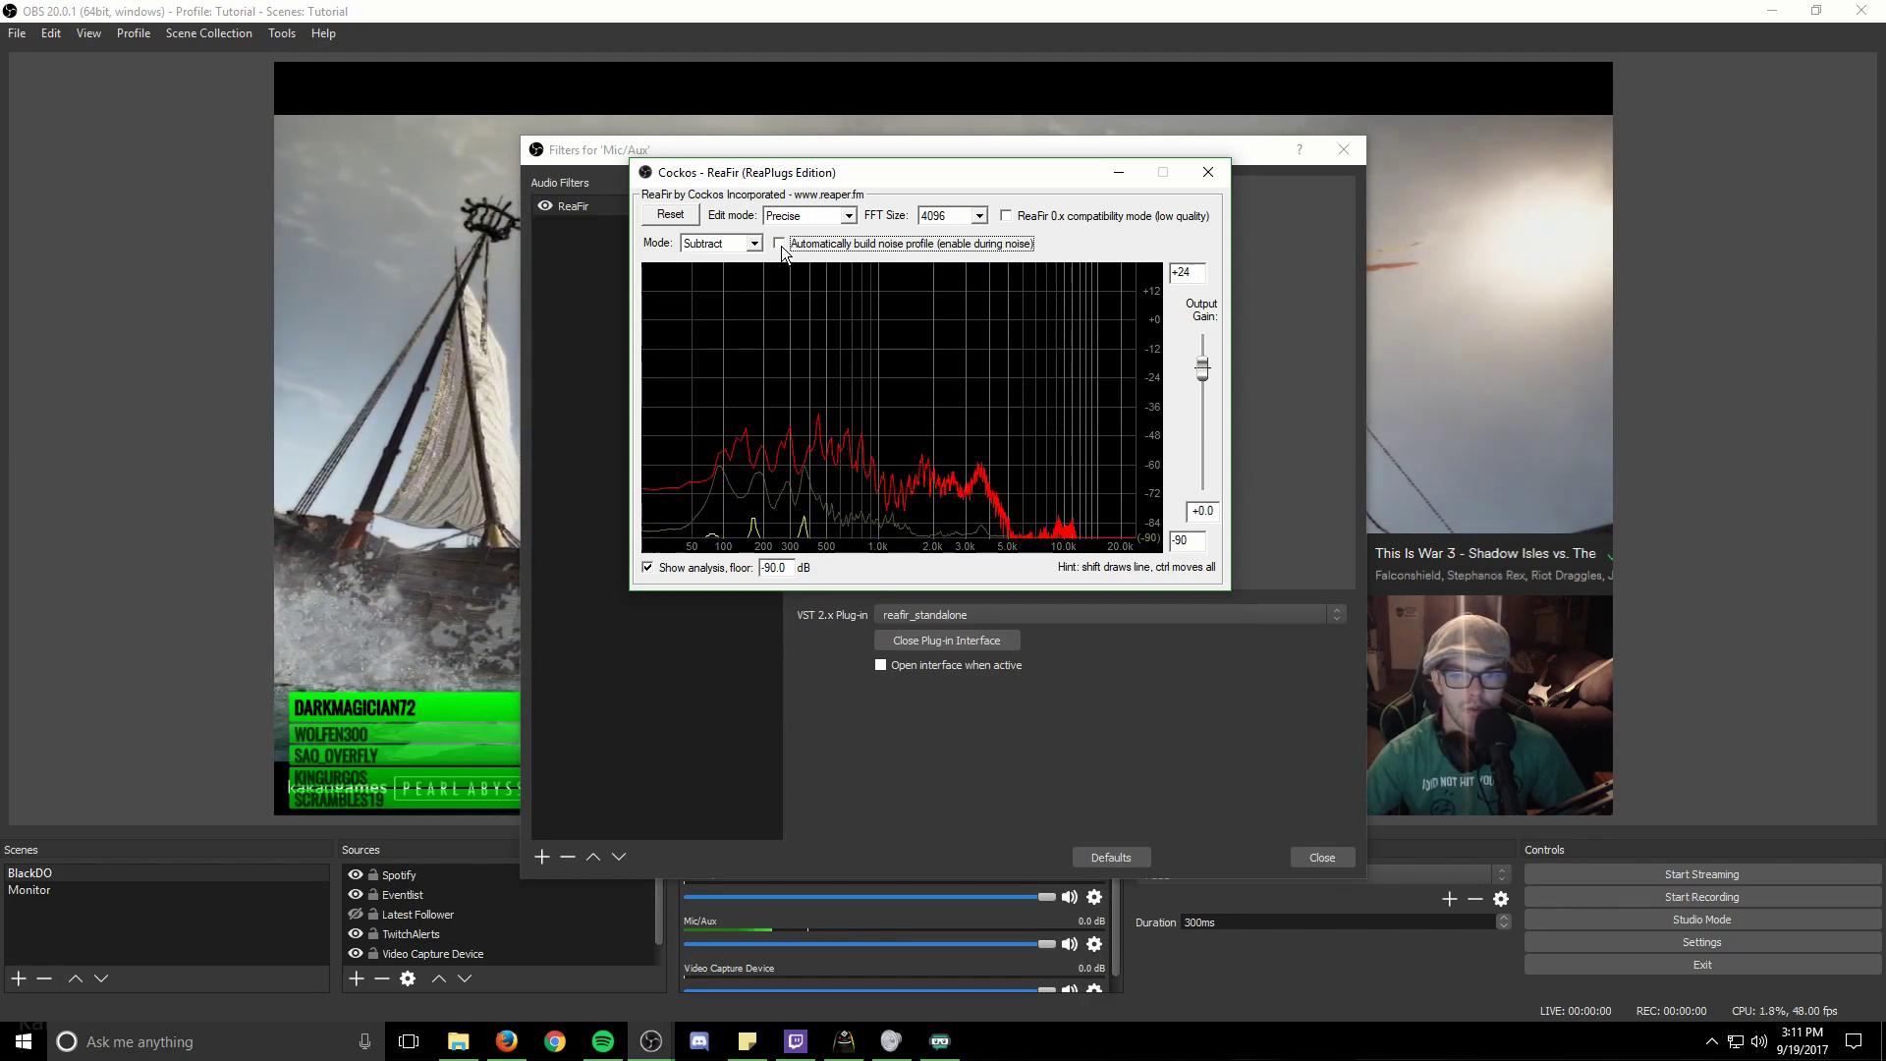
{"action": "left_click", "coordinate": [781, 245]}
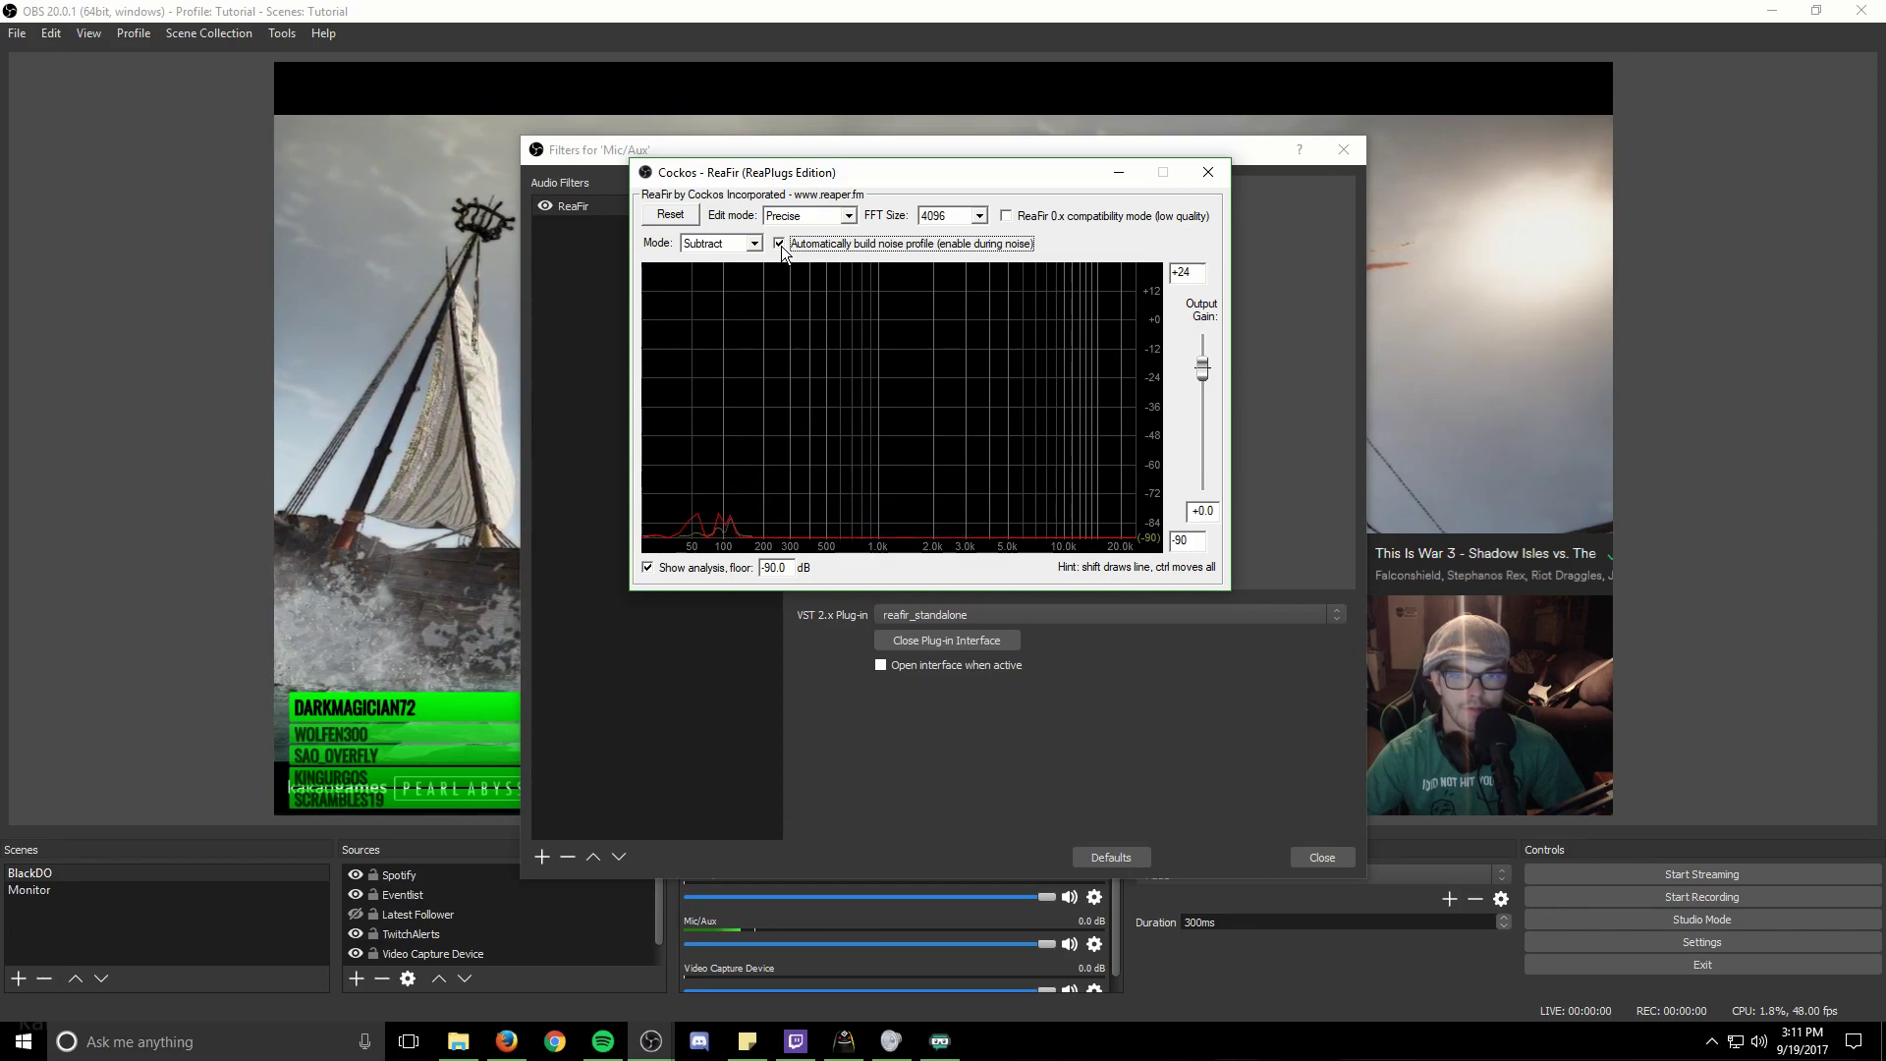
{"action": "left_click", "coordinate": [781, 246]}
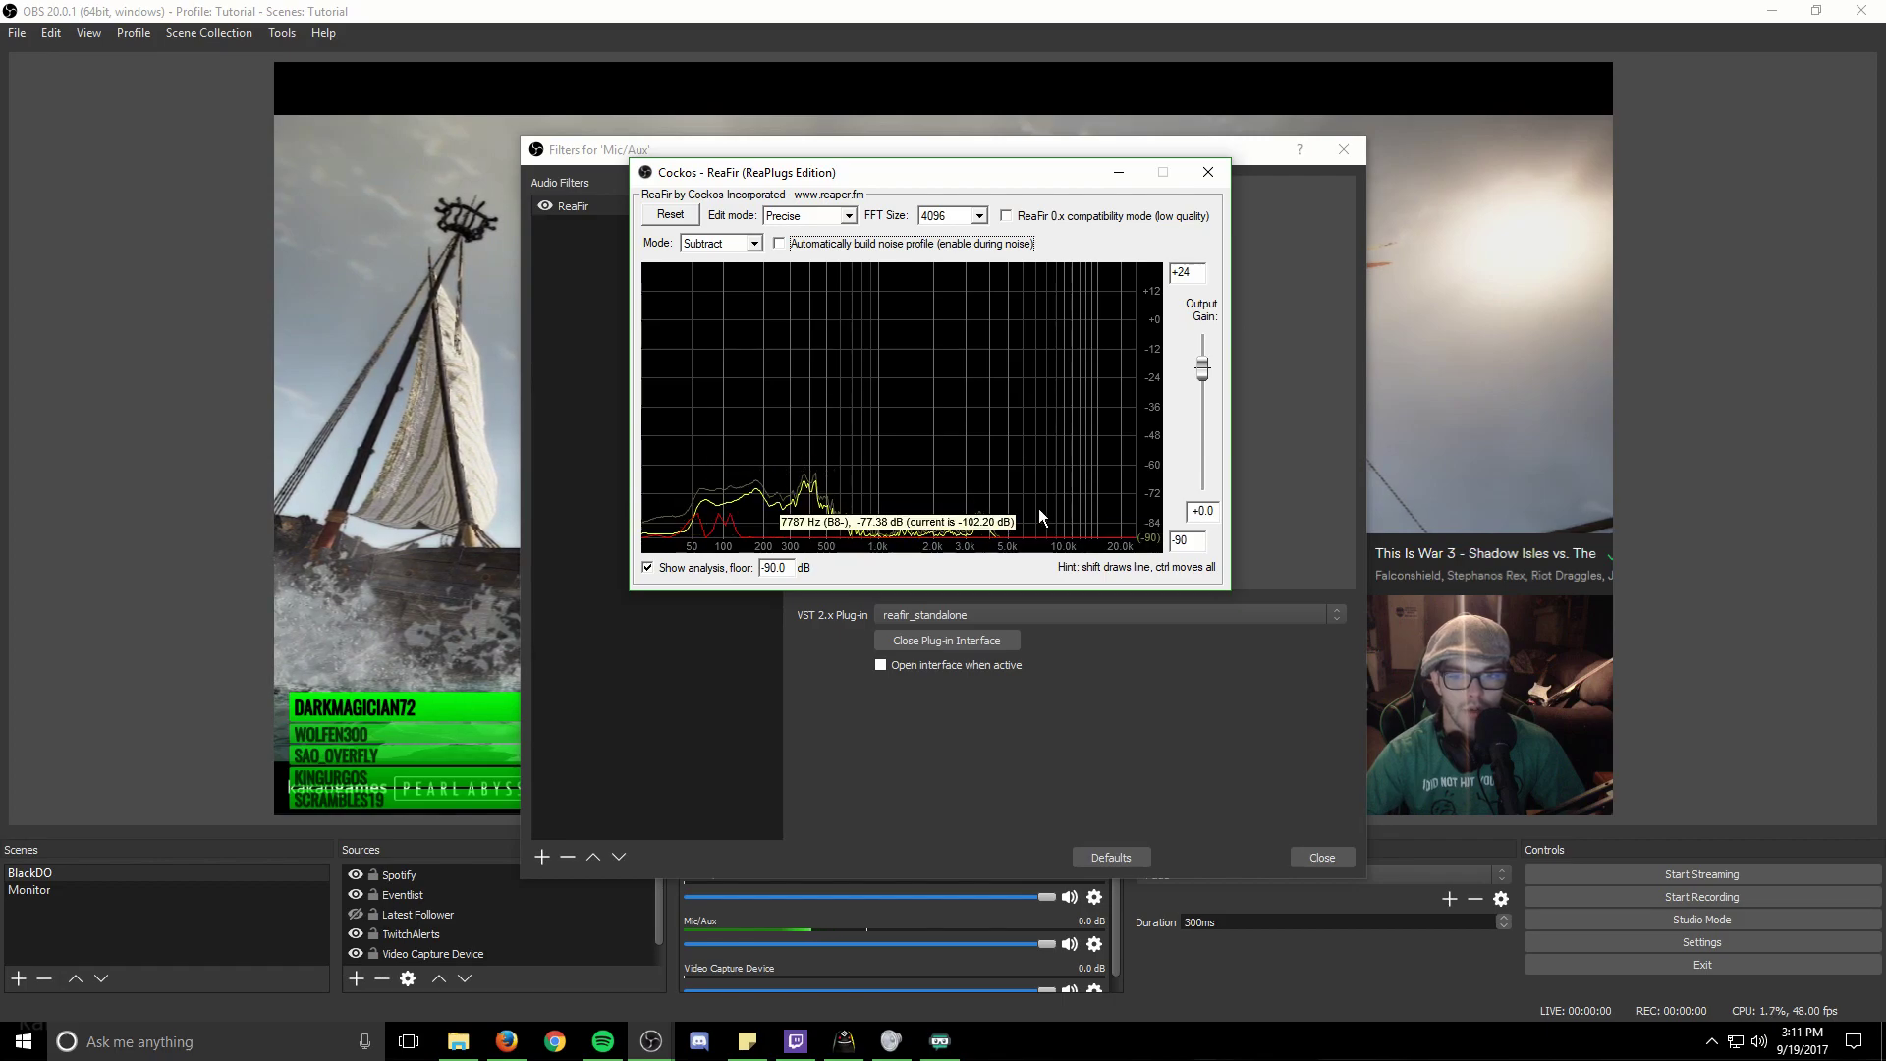
{"action": "left_click", "coordinate": [1208, 172]}
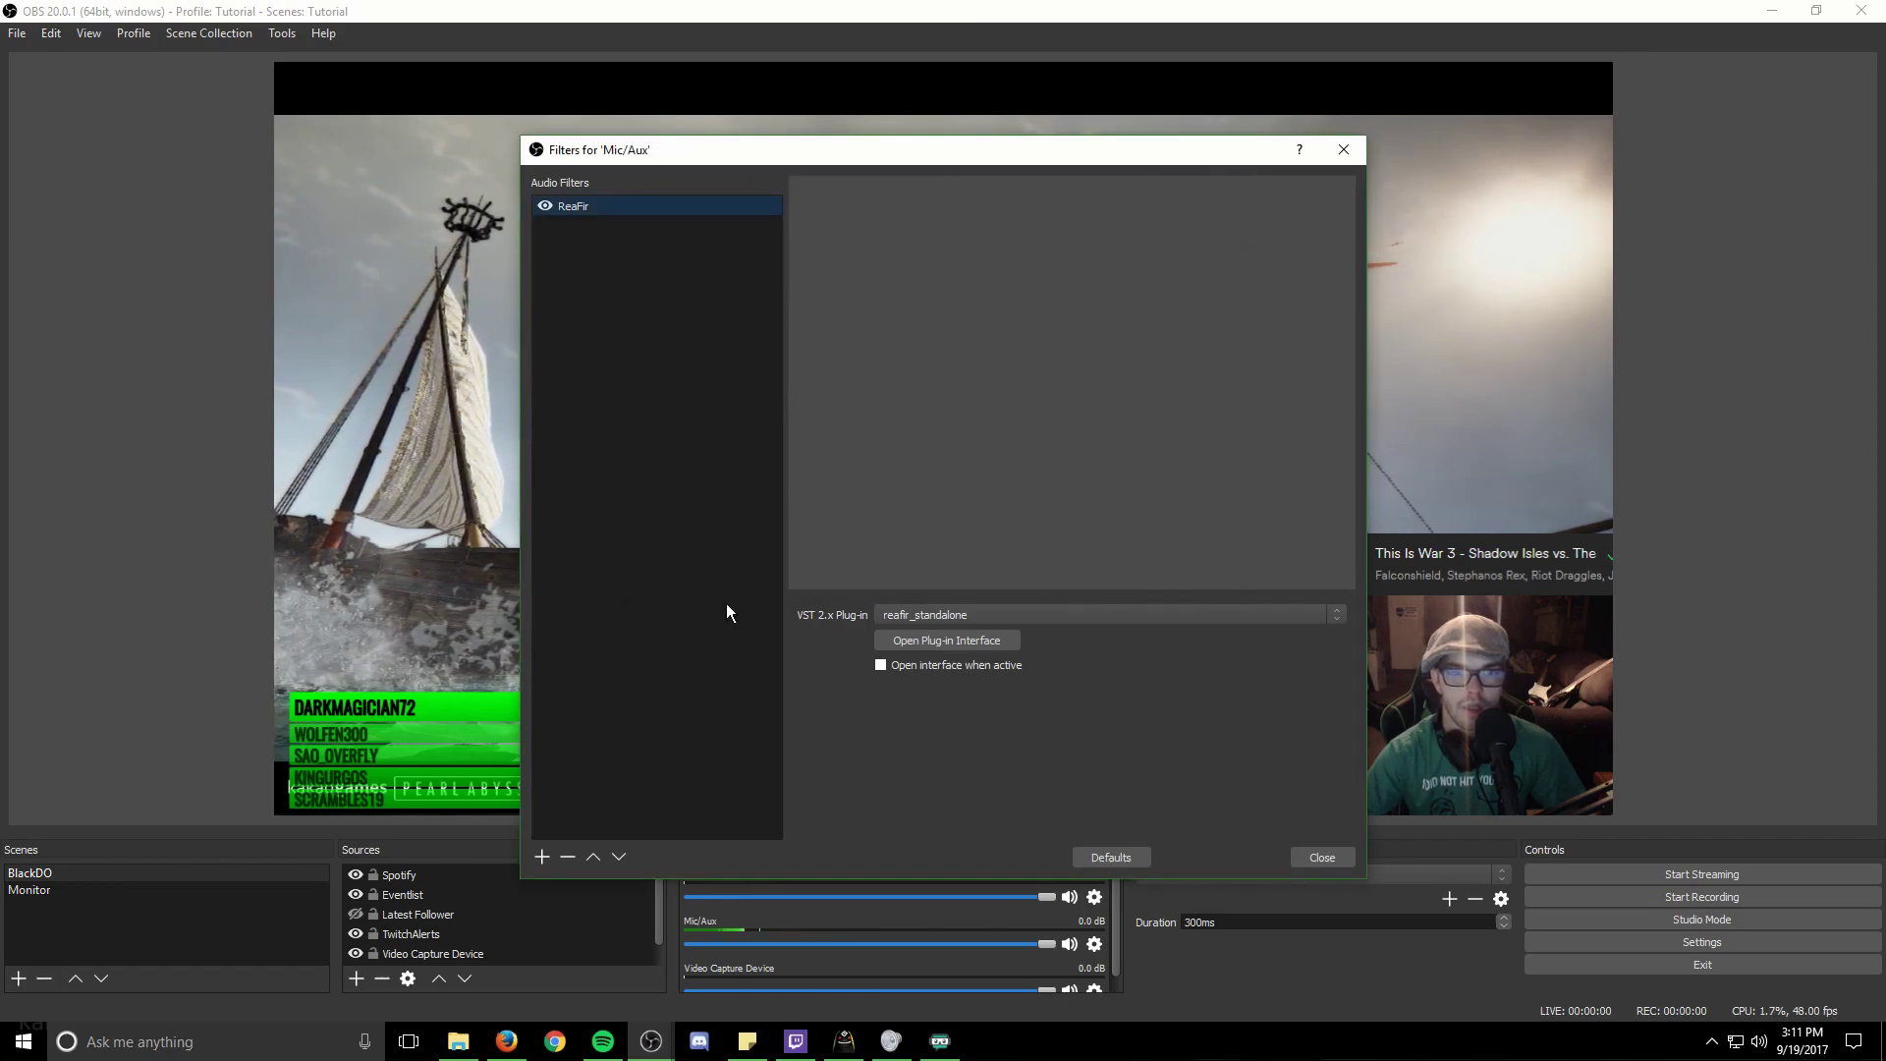
Step: Add a second VST 2.x Plug-in filter named Reagate to the Mic/Aux audio source
{"action": "left_click", "coordinate": [542, 856]}
{"action": "left_click", "coordinate": [589, 952]}
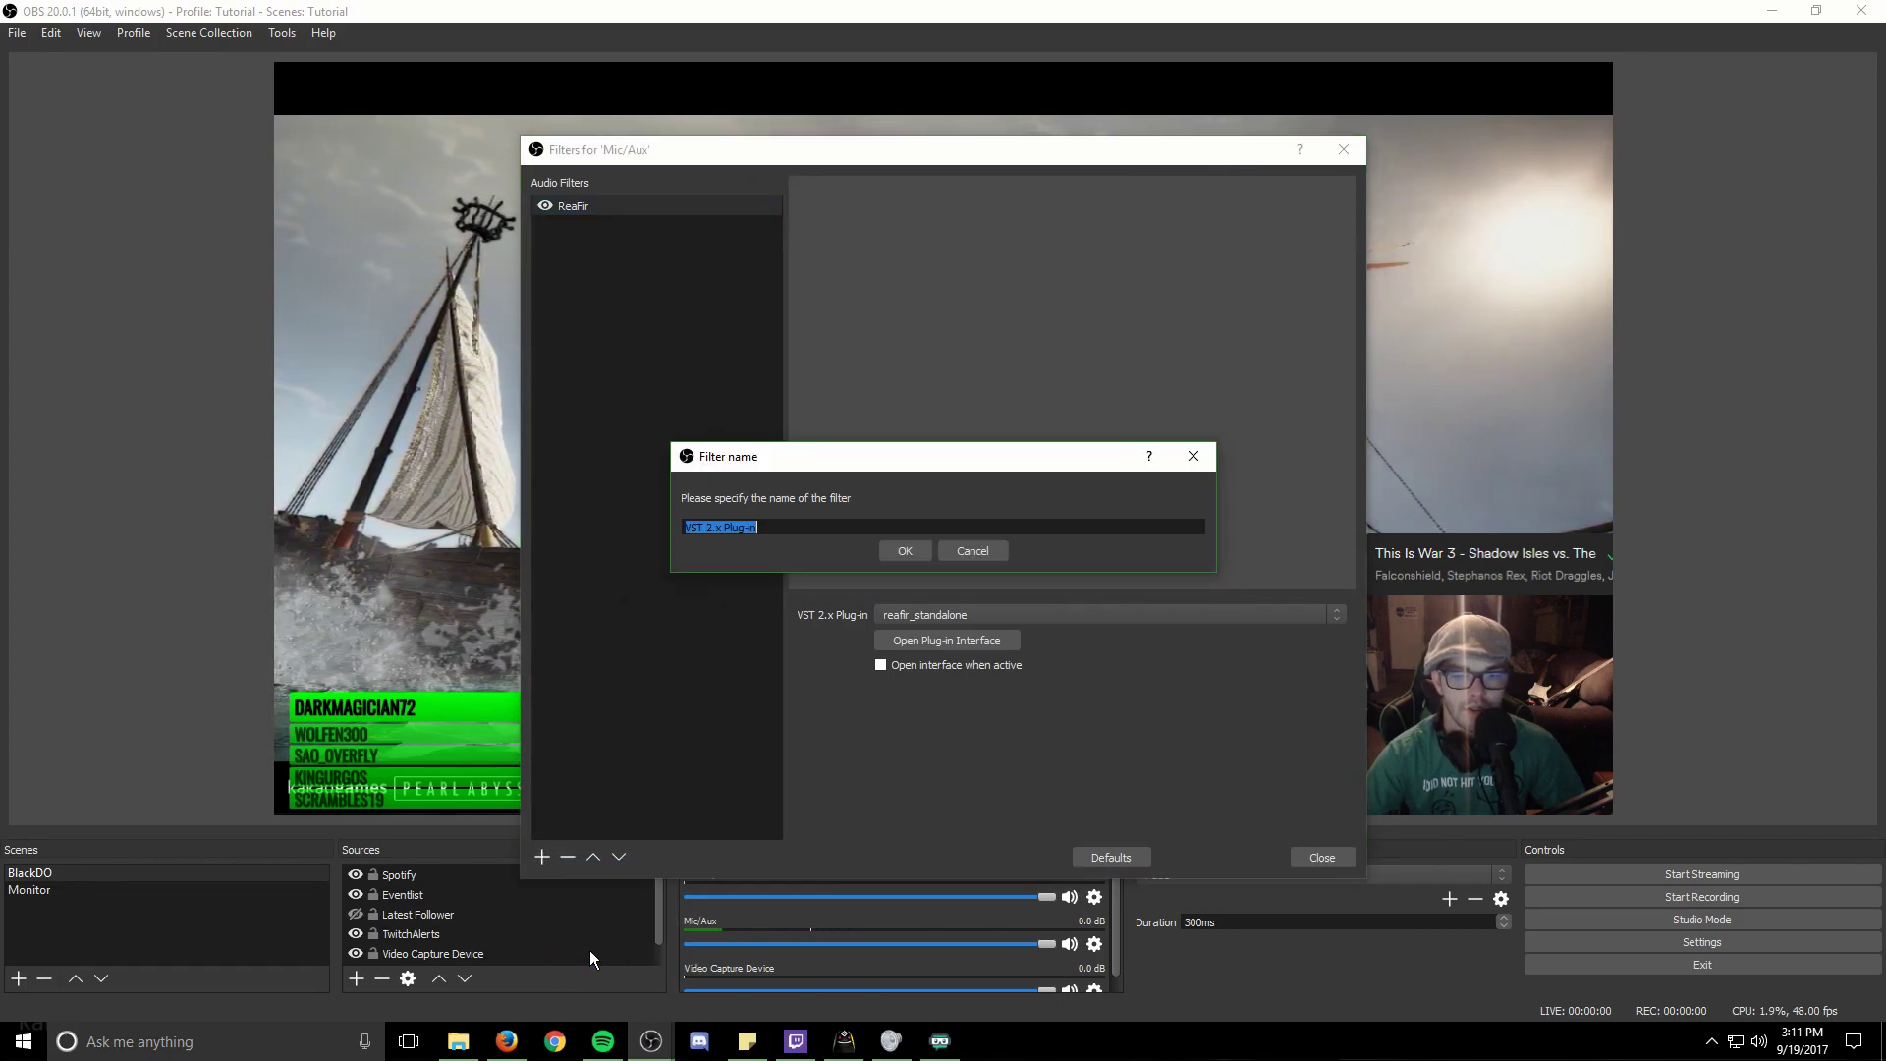
{"action": "type", "text": "Reagate"}
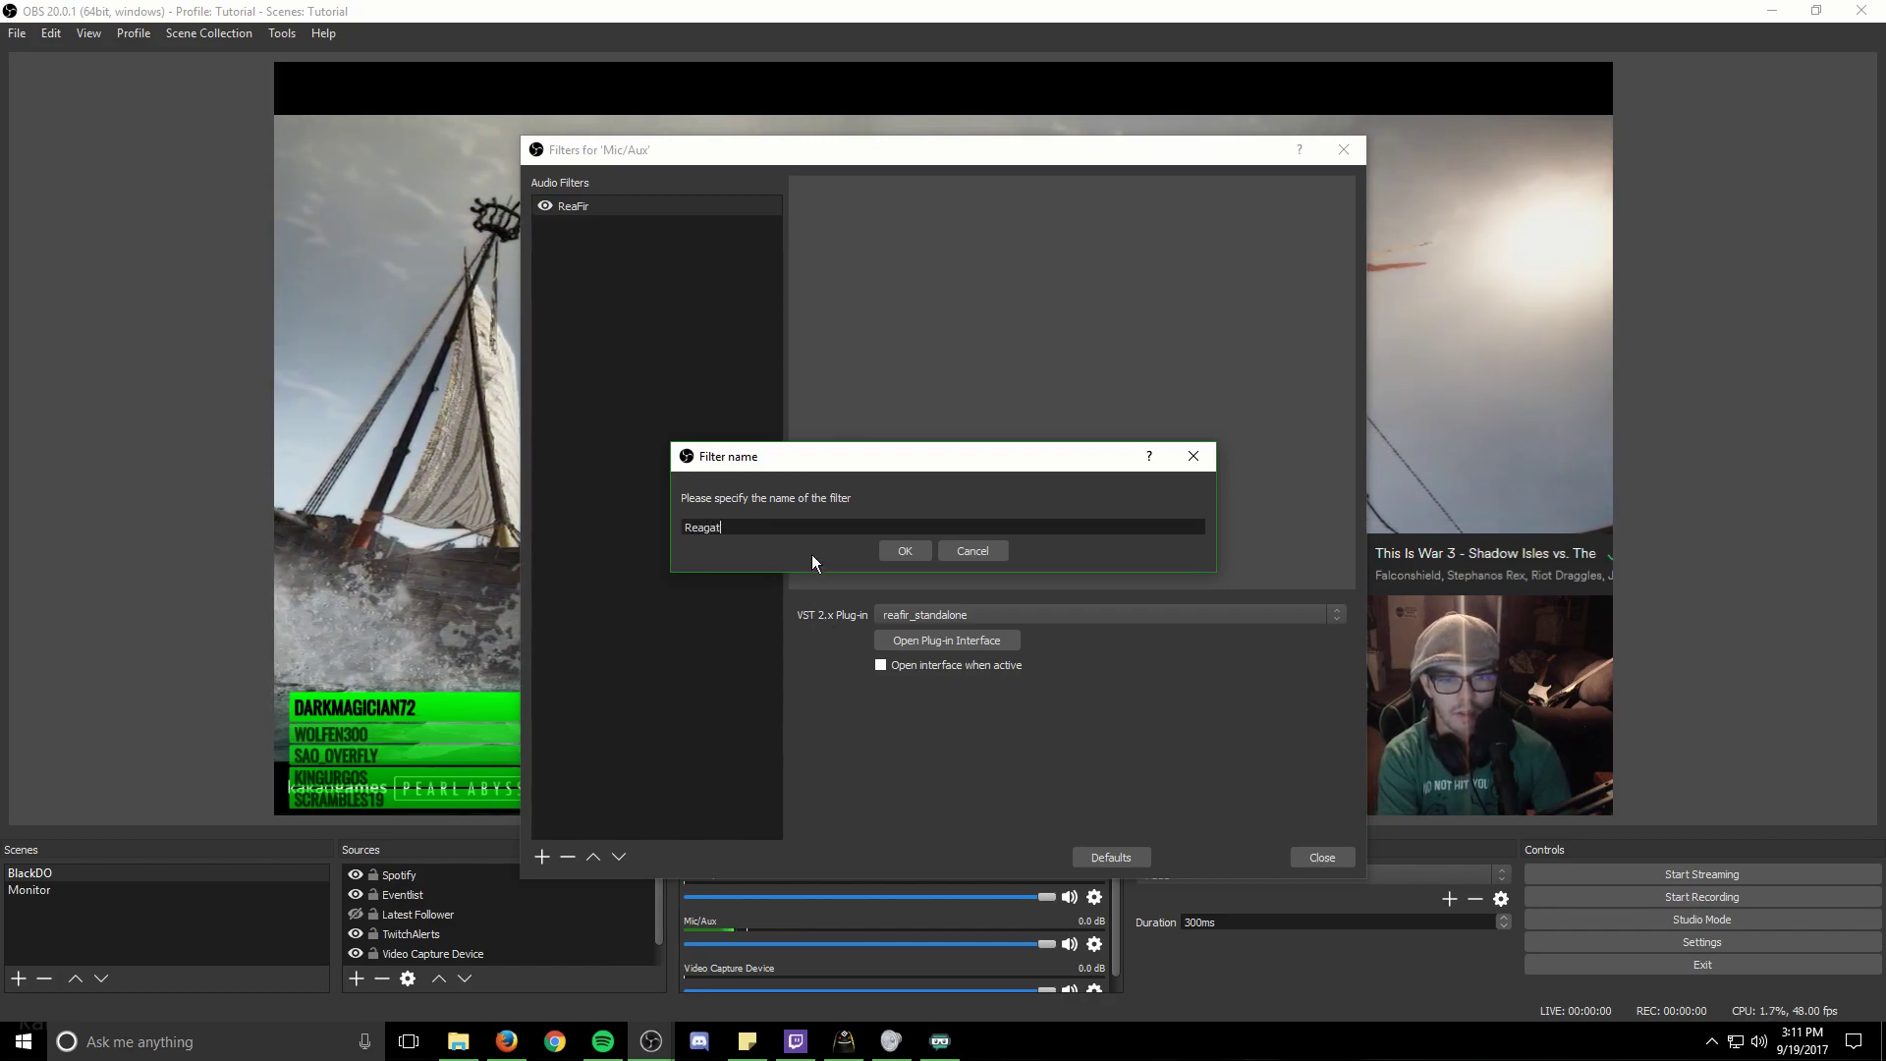
{"action": "key", "text": "Return"}
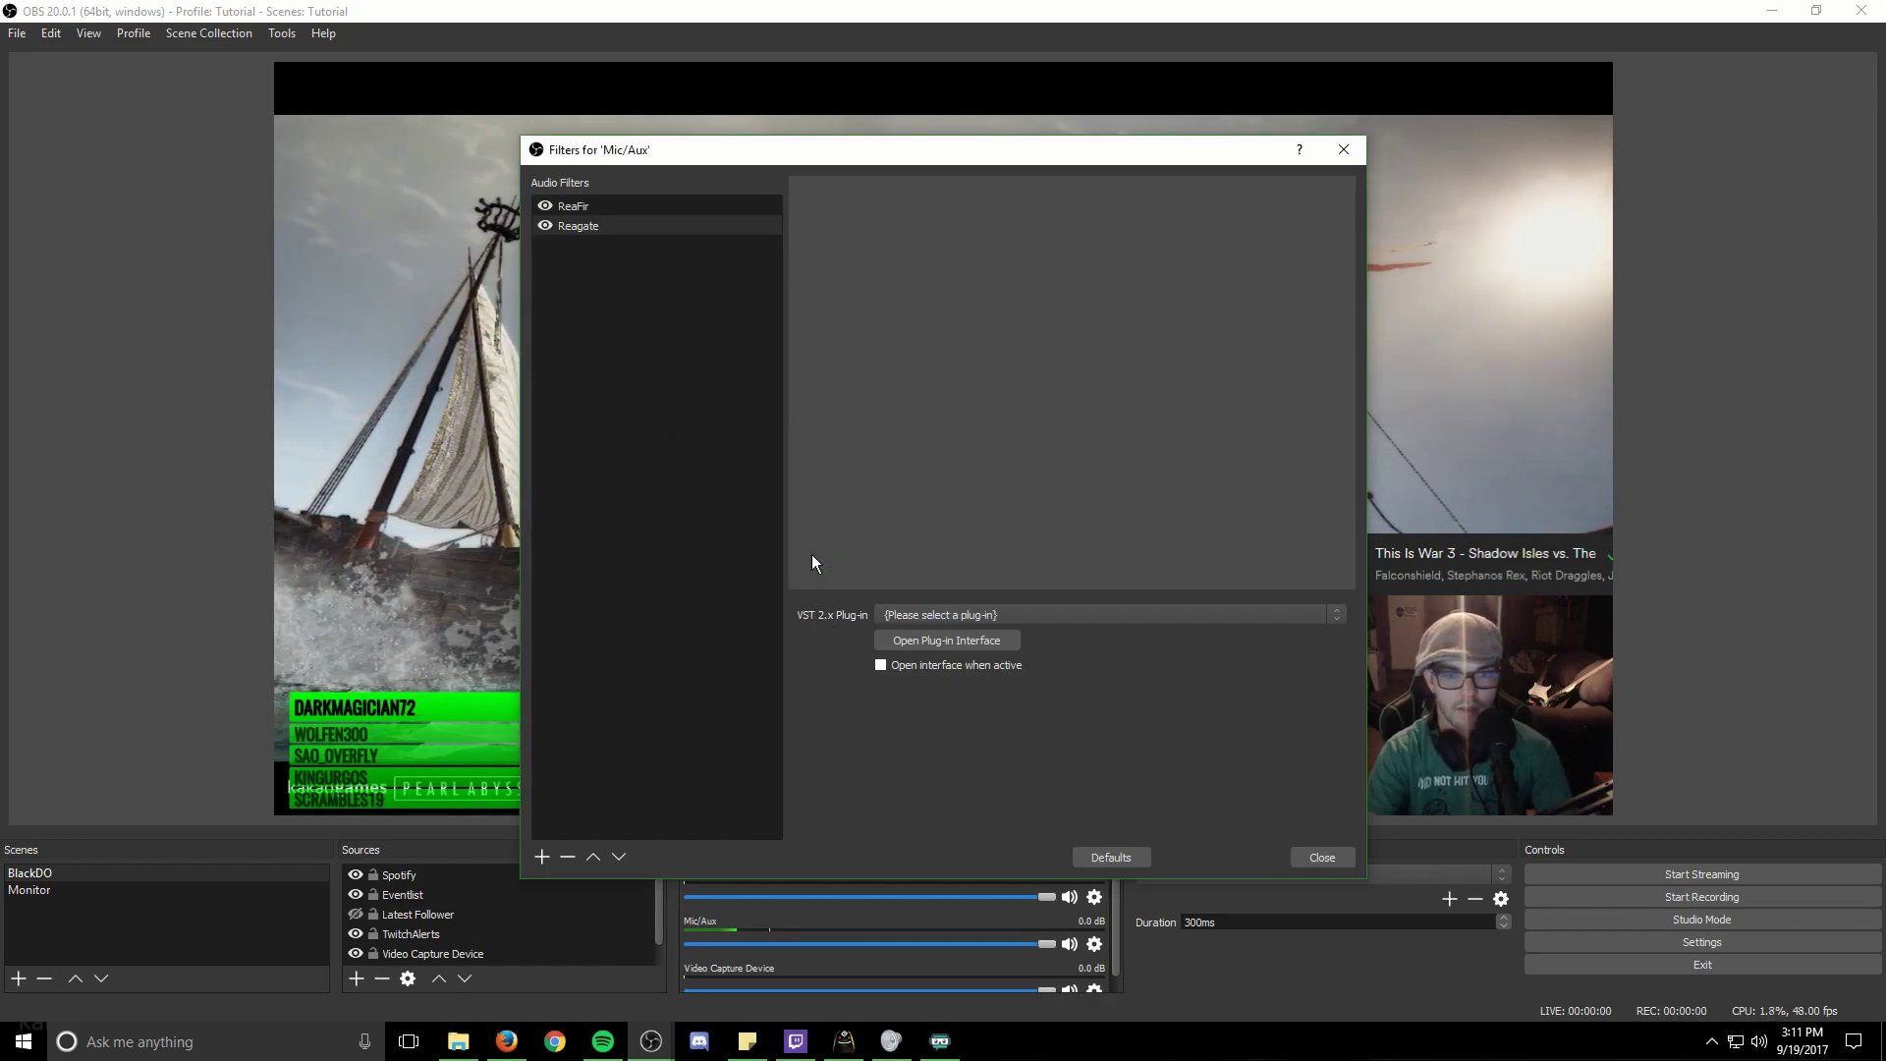
Step: Load reagate-standalone in the Reagate filter and set threshold to -49.6 dB, attack 50 ms, hold 250 ms, release 250 ms, lowpass 662 Hz, highpass 400 Hz
{"action": "left_click", "coordinate": [929, 614]}
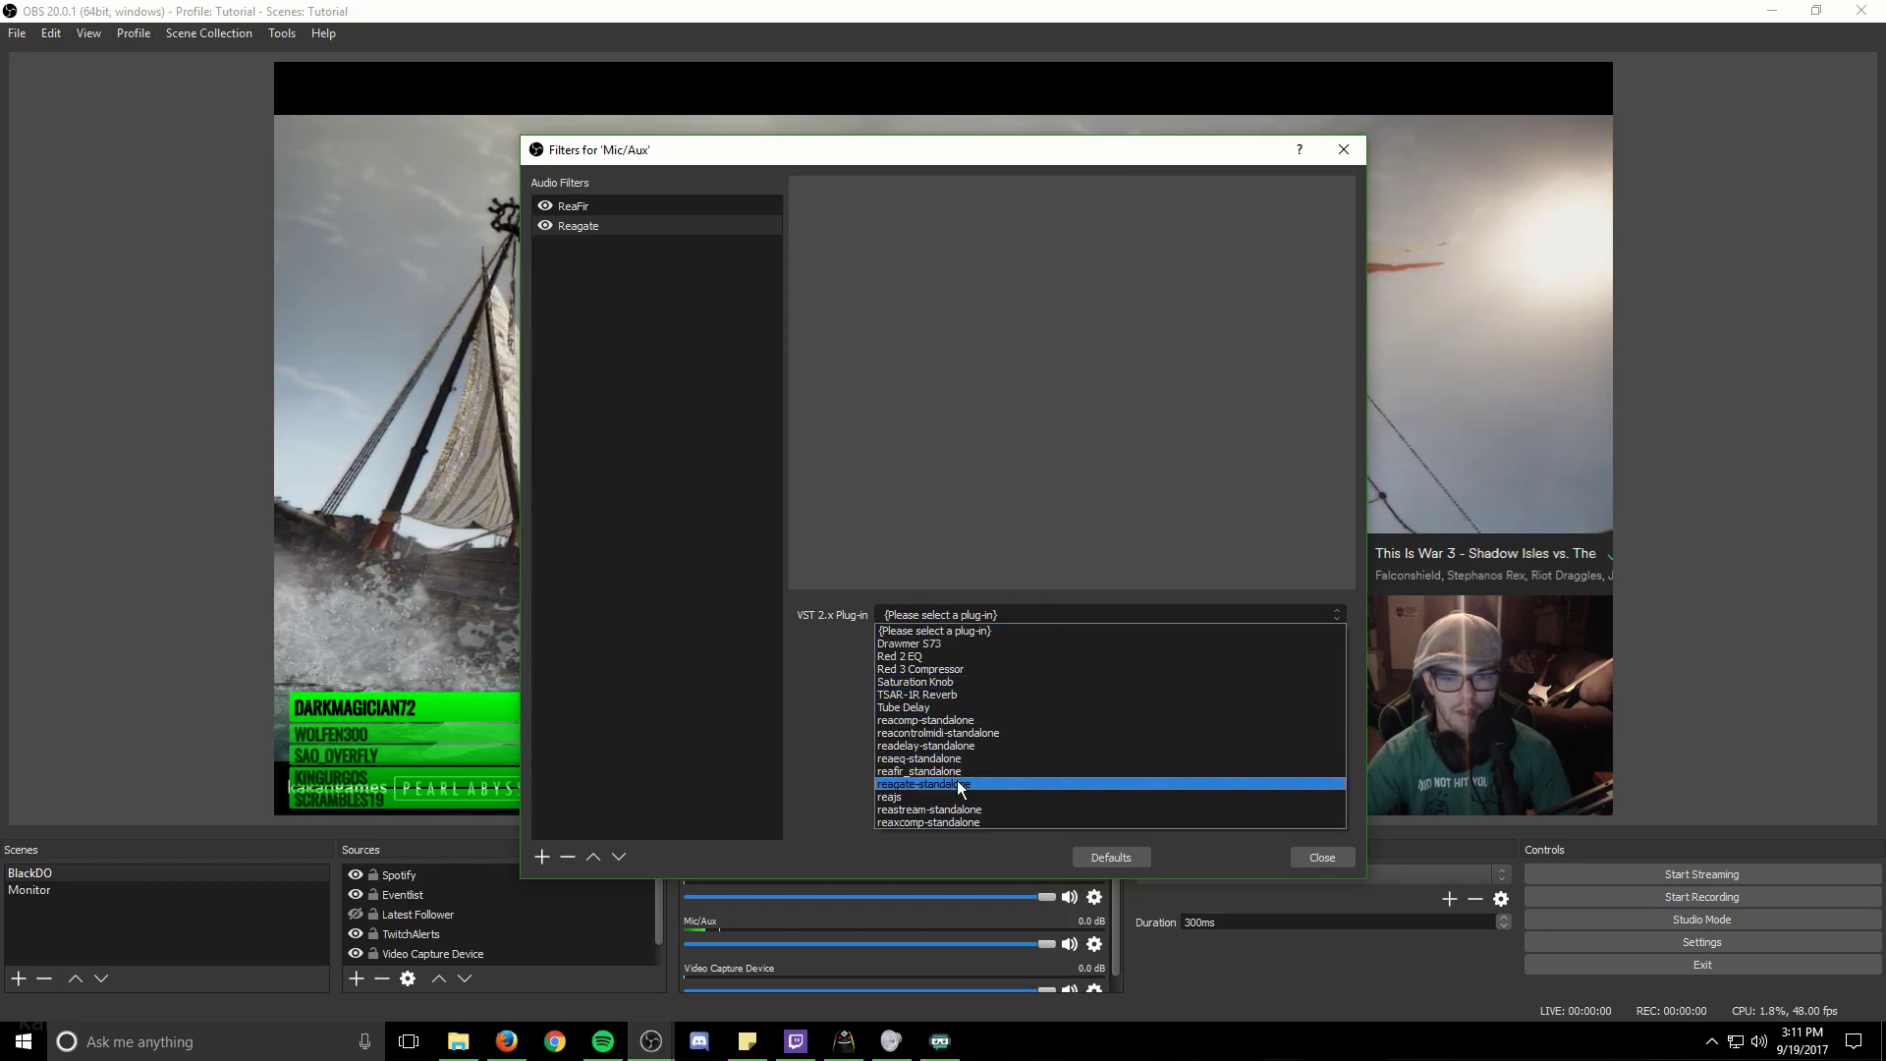
{"action": "left_click", "coordinate": [957, 783]}
{"action": "left_click", "coordinate": [921, 643]}
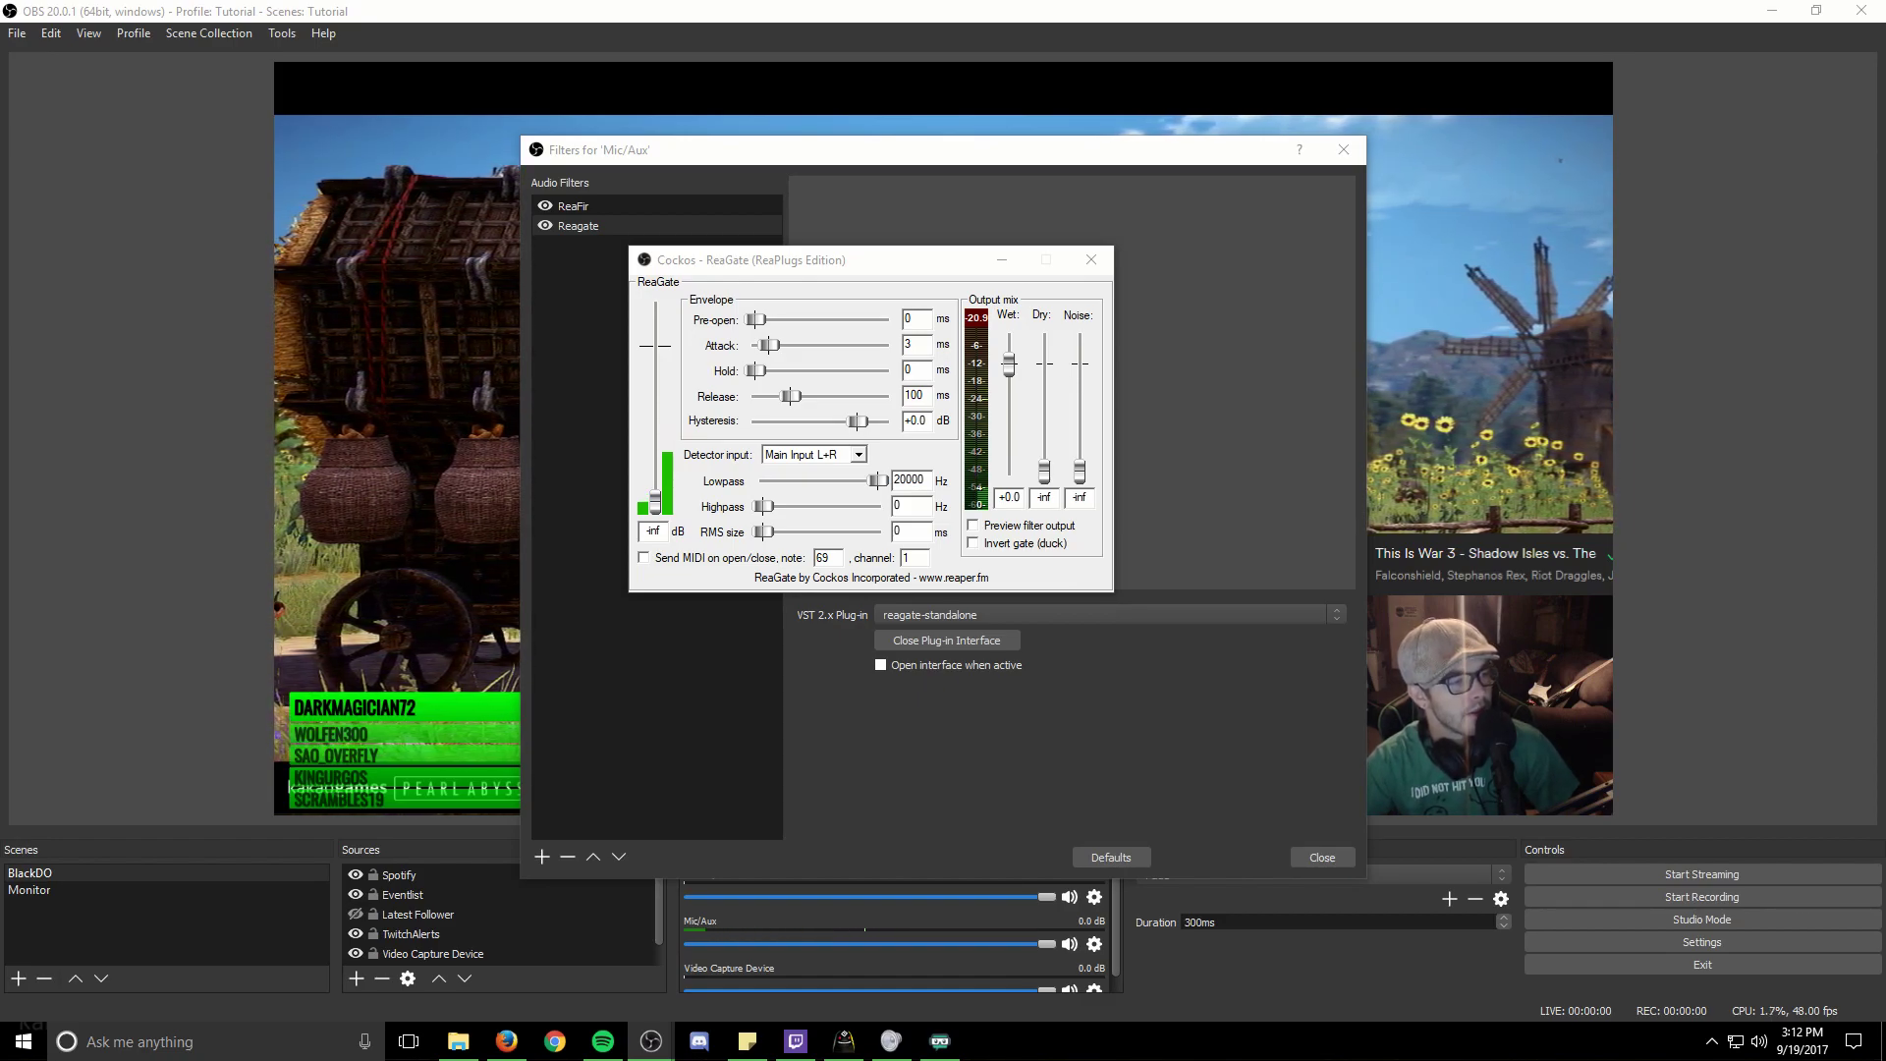
{"action": "left_click_drag", "start_coordinate": [0, 255], "coordinate": [815, 267]}
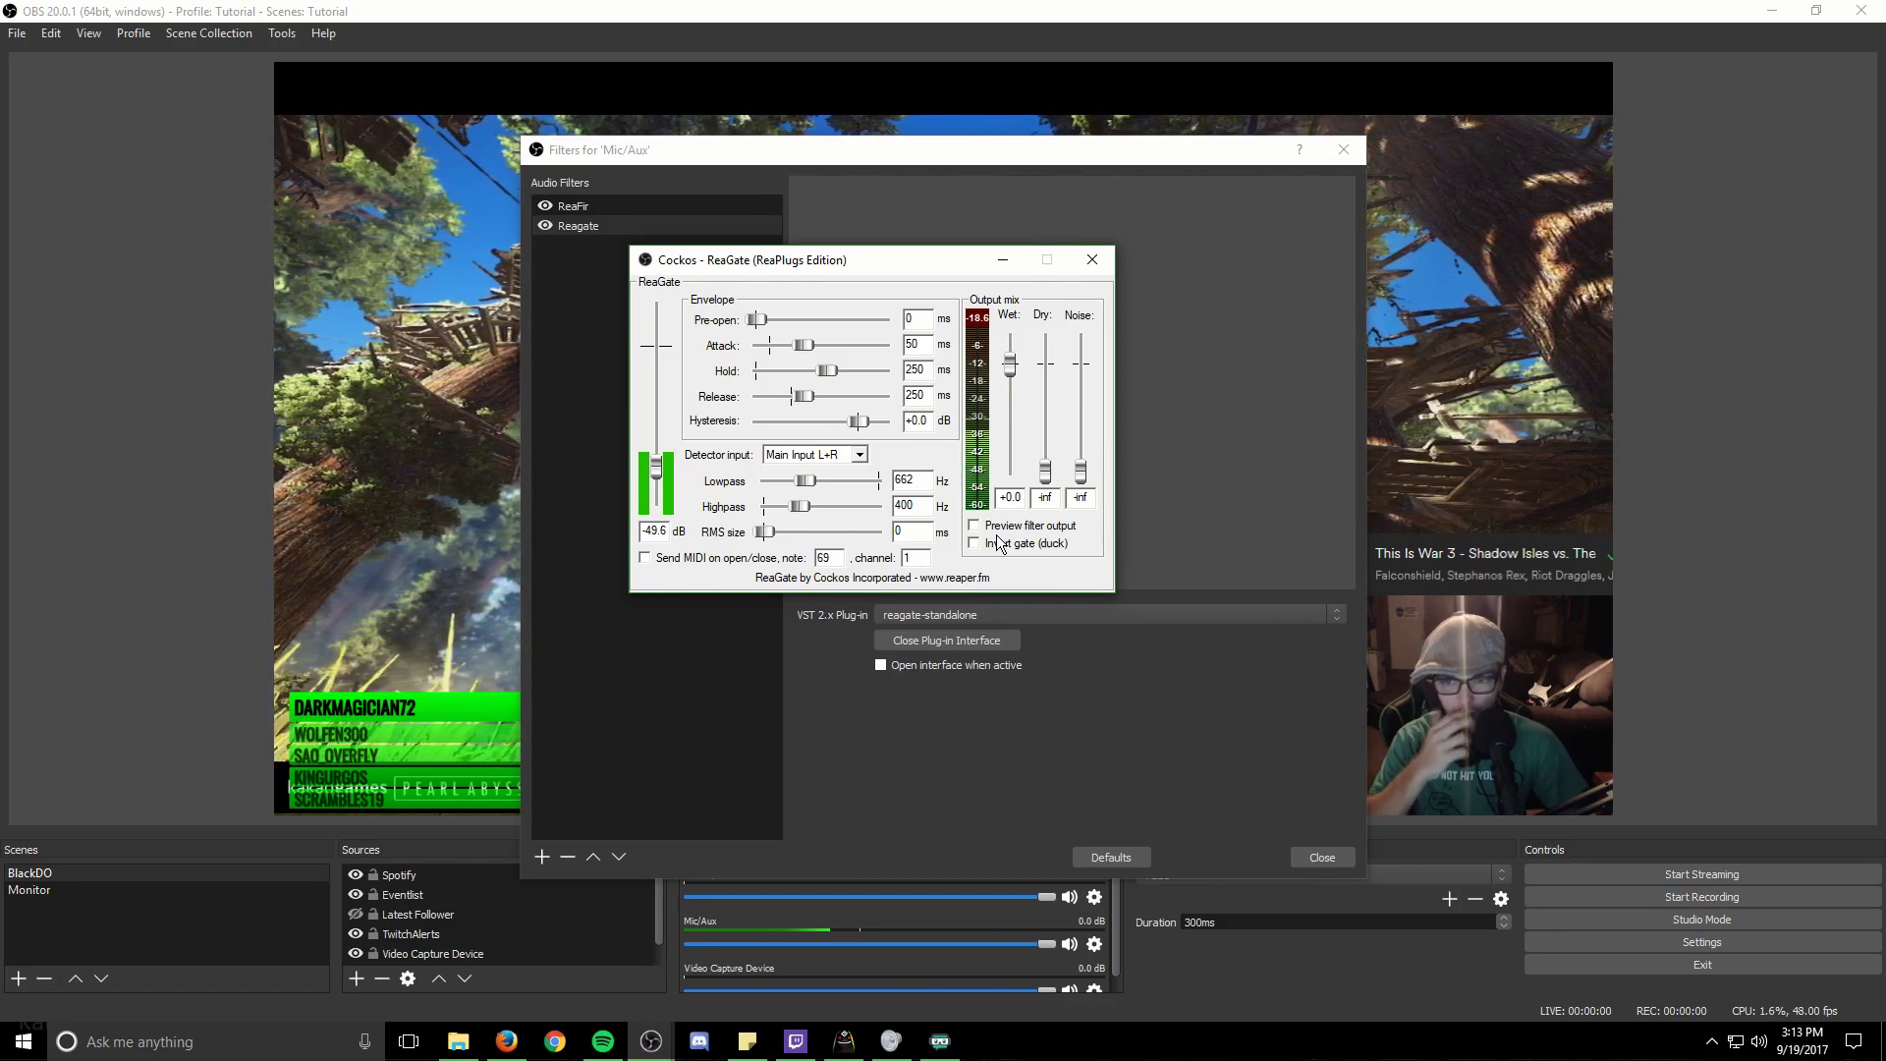
{"action": "left_click", "coordinate": [1084, 255]}
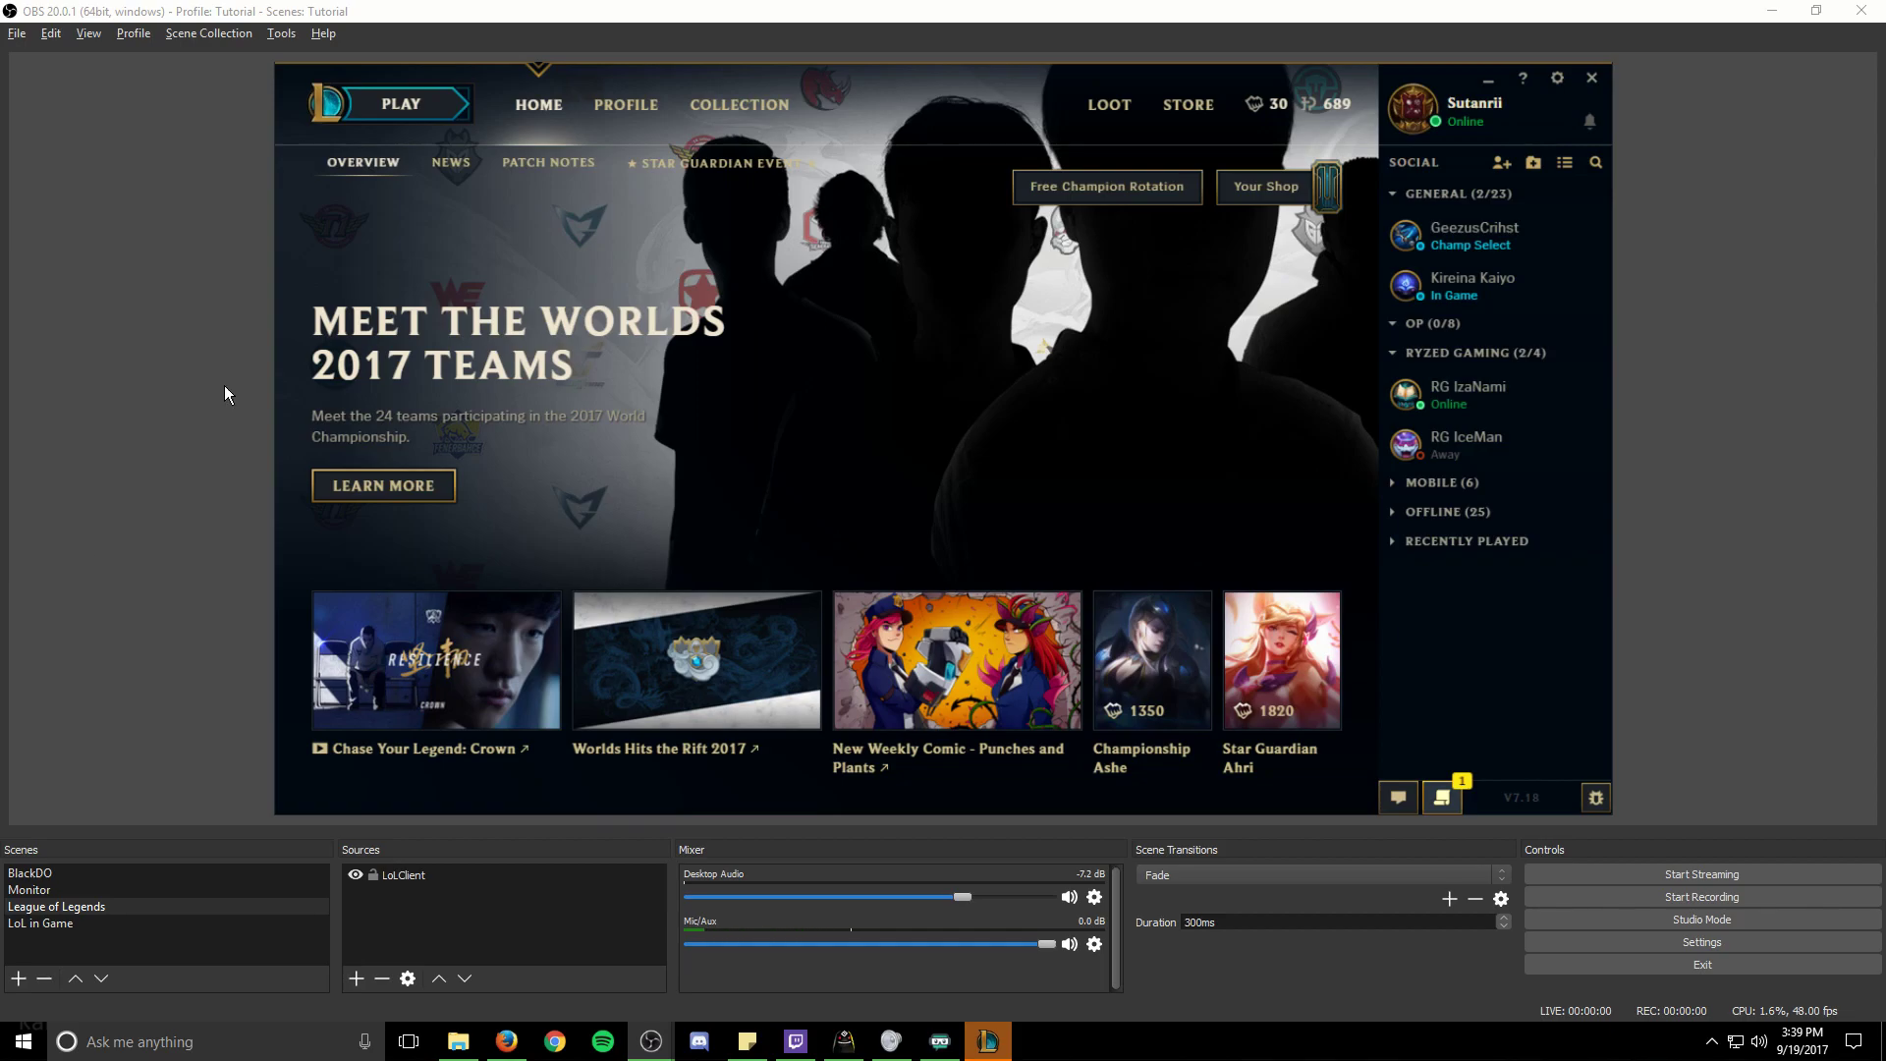
Step: Add an Automatic Scene Switcher rule that shows the League of Legends scene for the League of Legends window
{"action": "left_click", "coordinate": [208, 32]}
{"action": "mouse_move", "coordinate": [279, 33]}
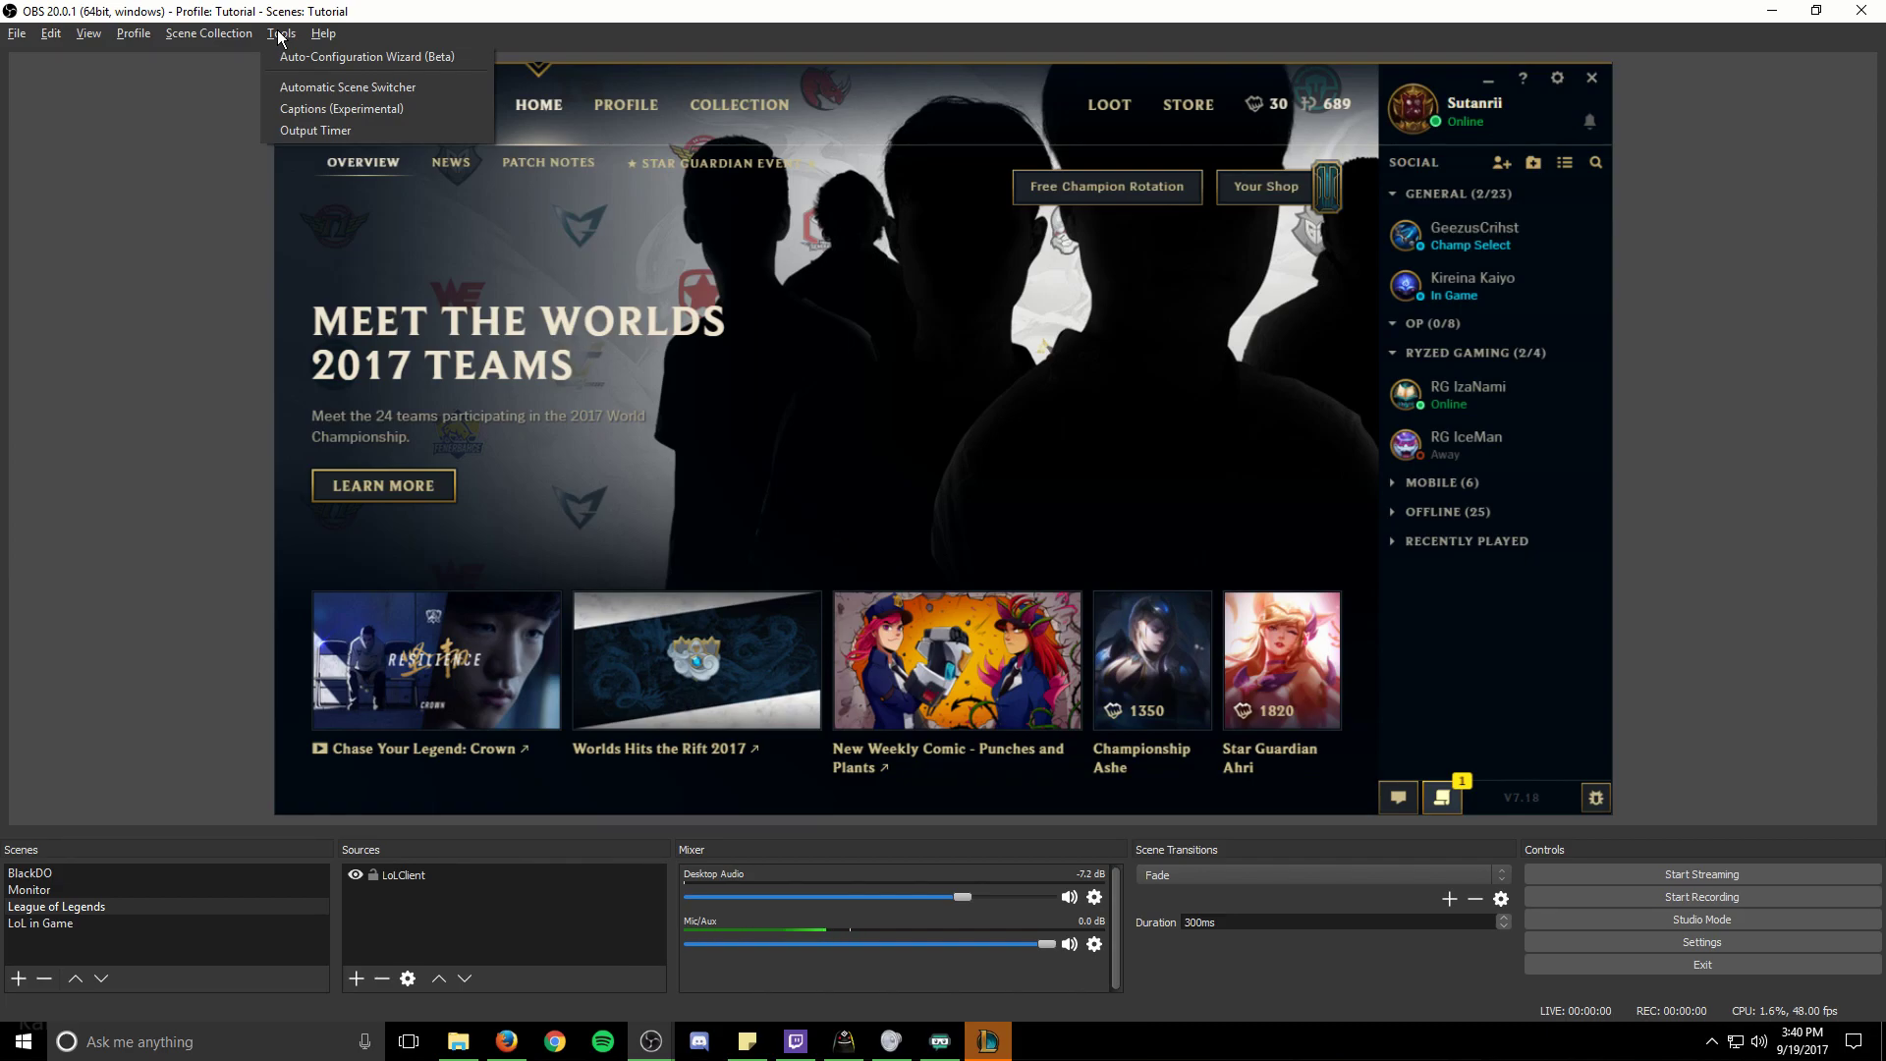
{"action": "left_click", "coordinate": [329, 87]}
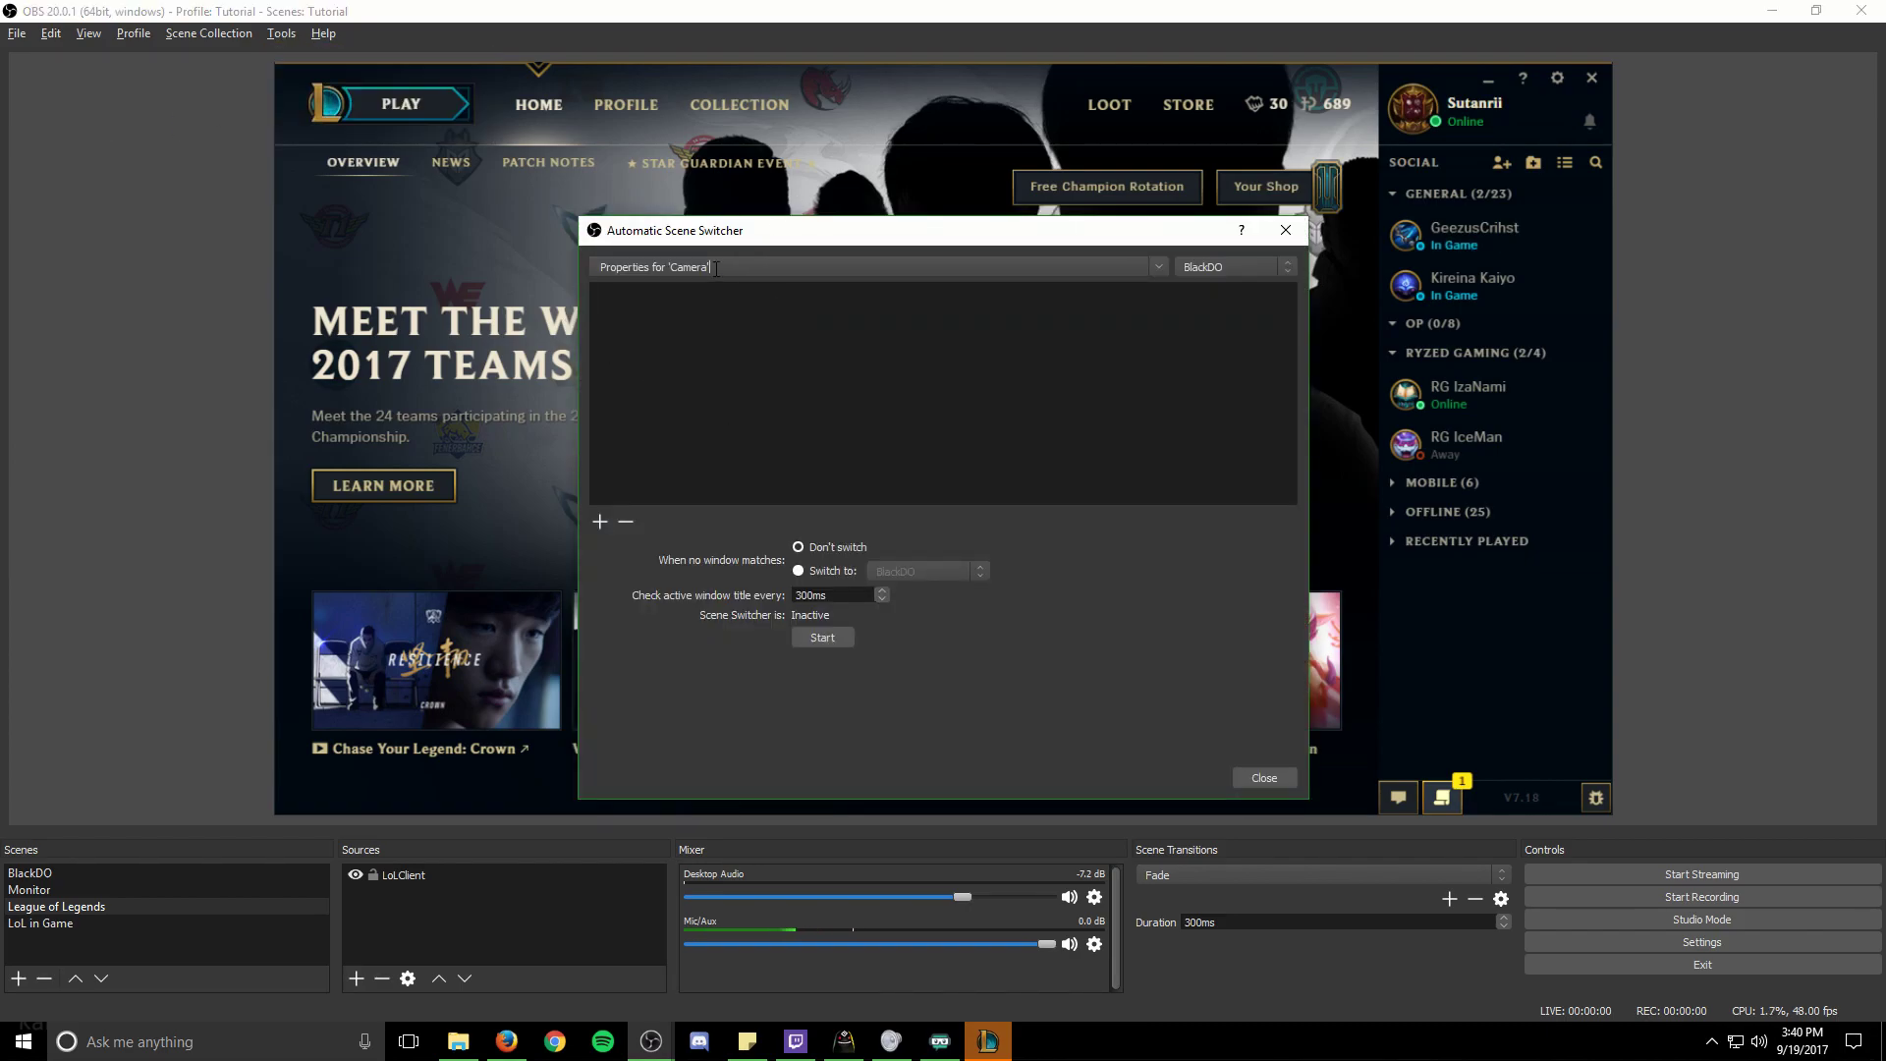
{"action": "left_click", "coordinate": [1159, 267]}
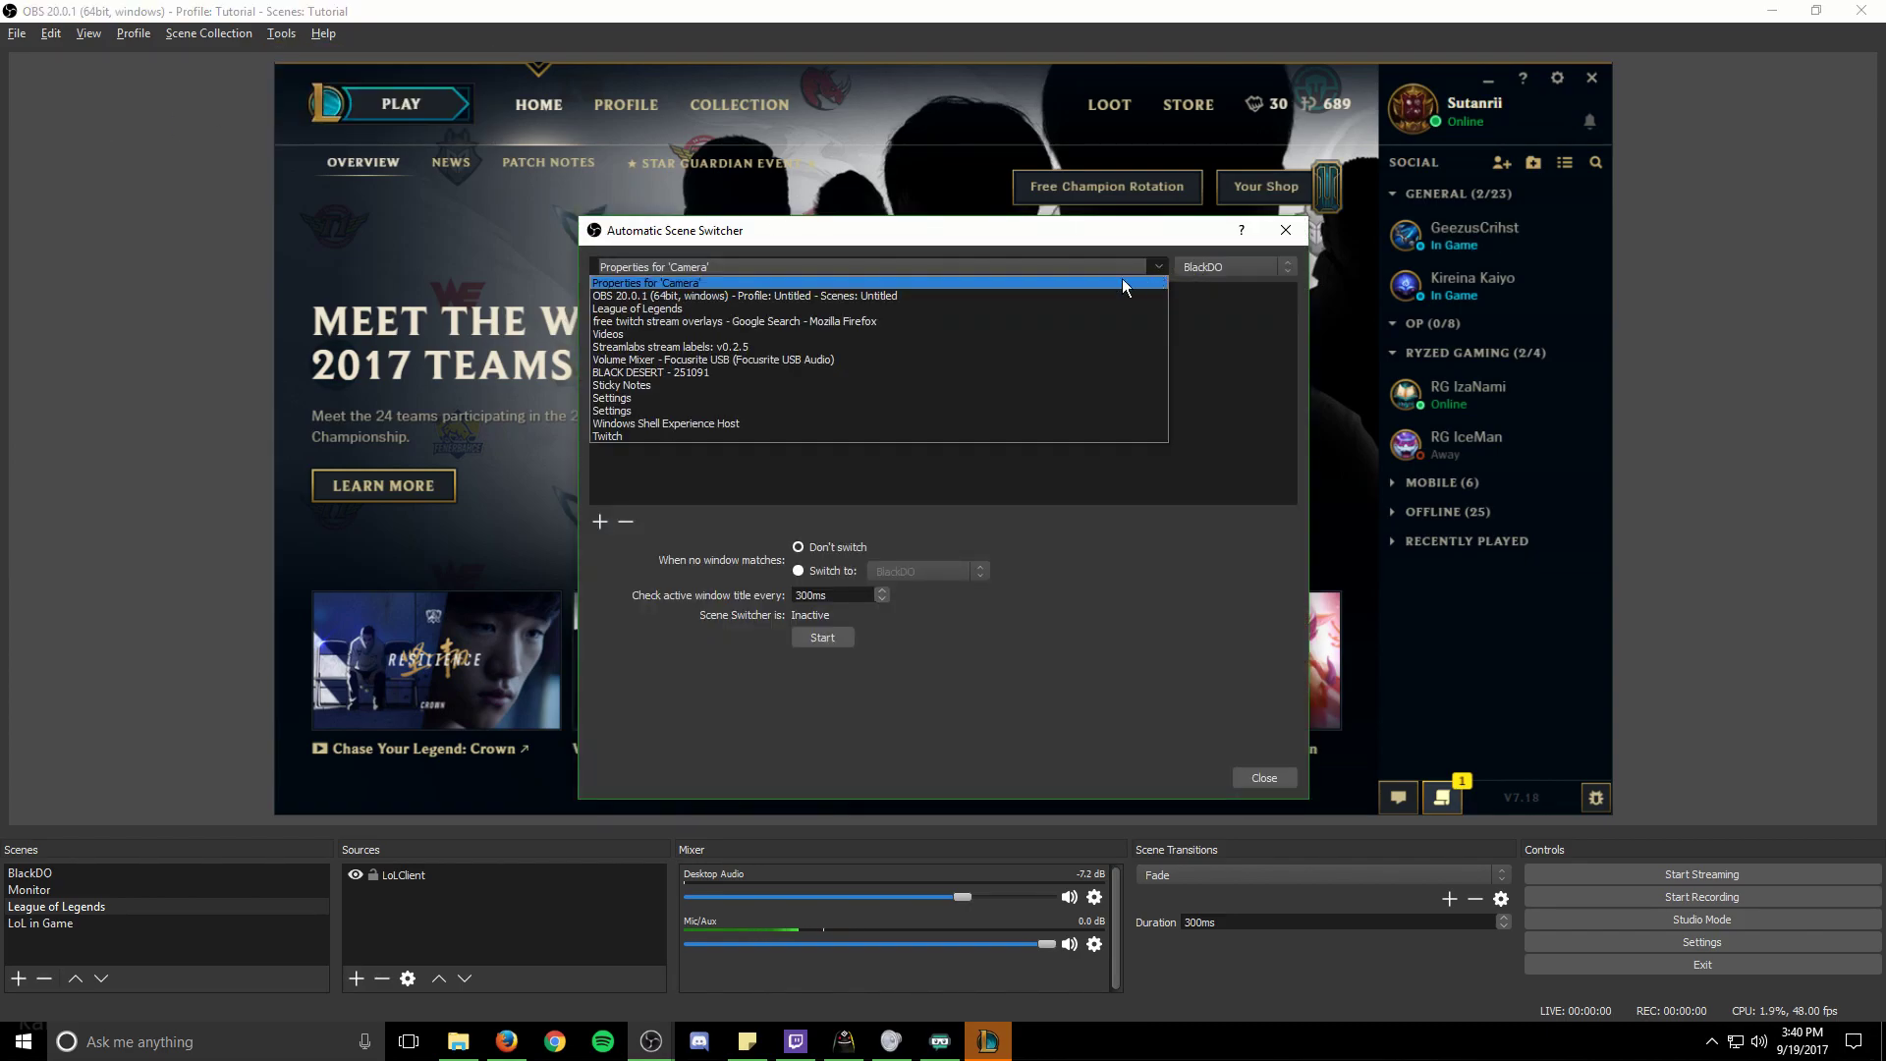
{"action": "left_click", "coordinate": [862, 309]}
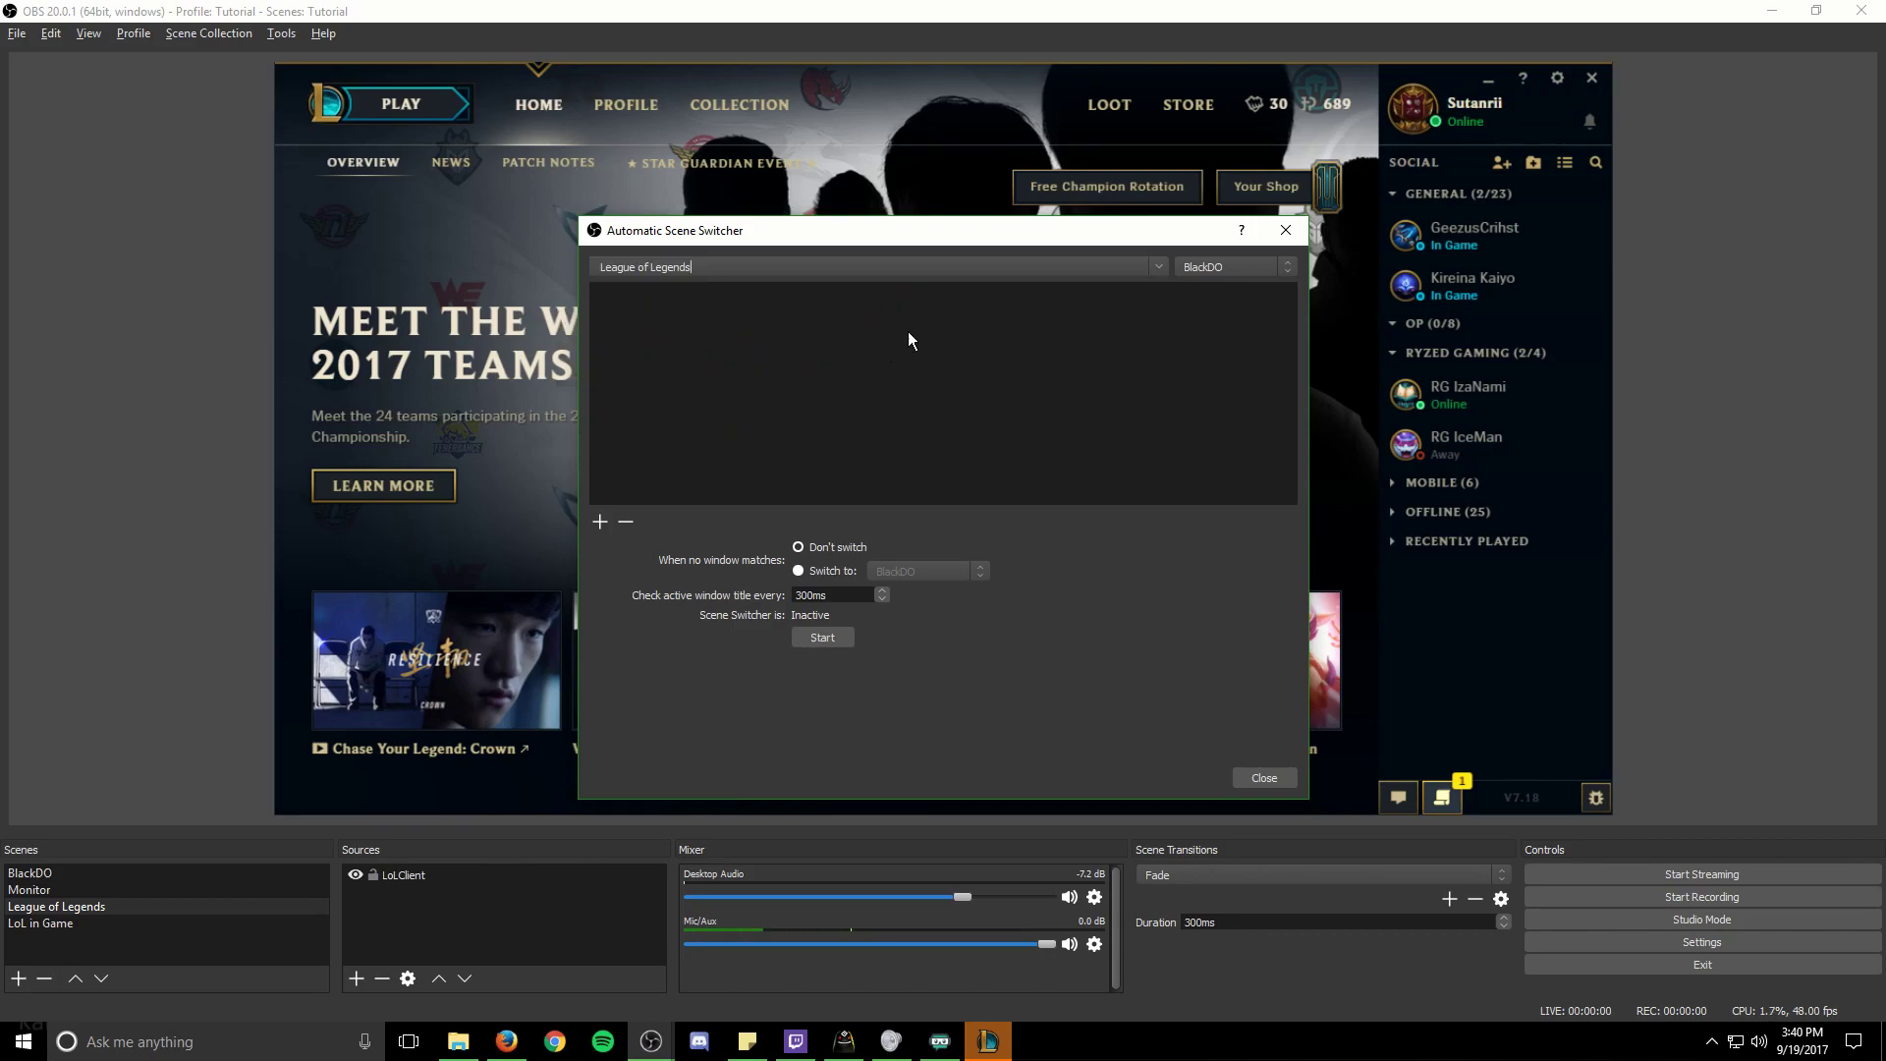
{"action": "left_click", "coordinate": [1287, 268]}
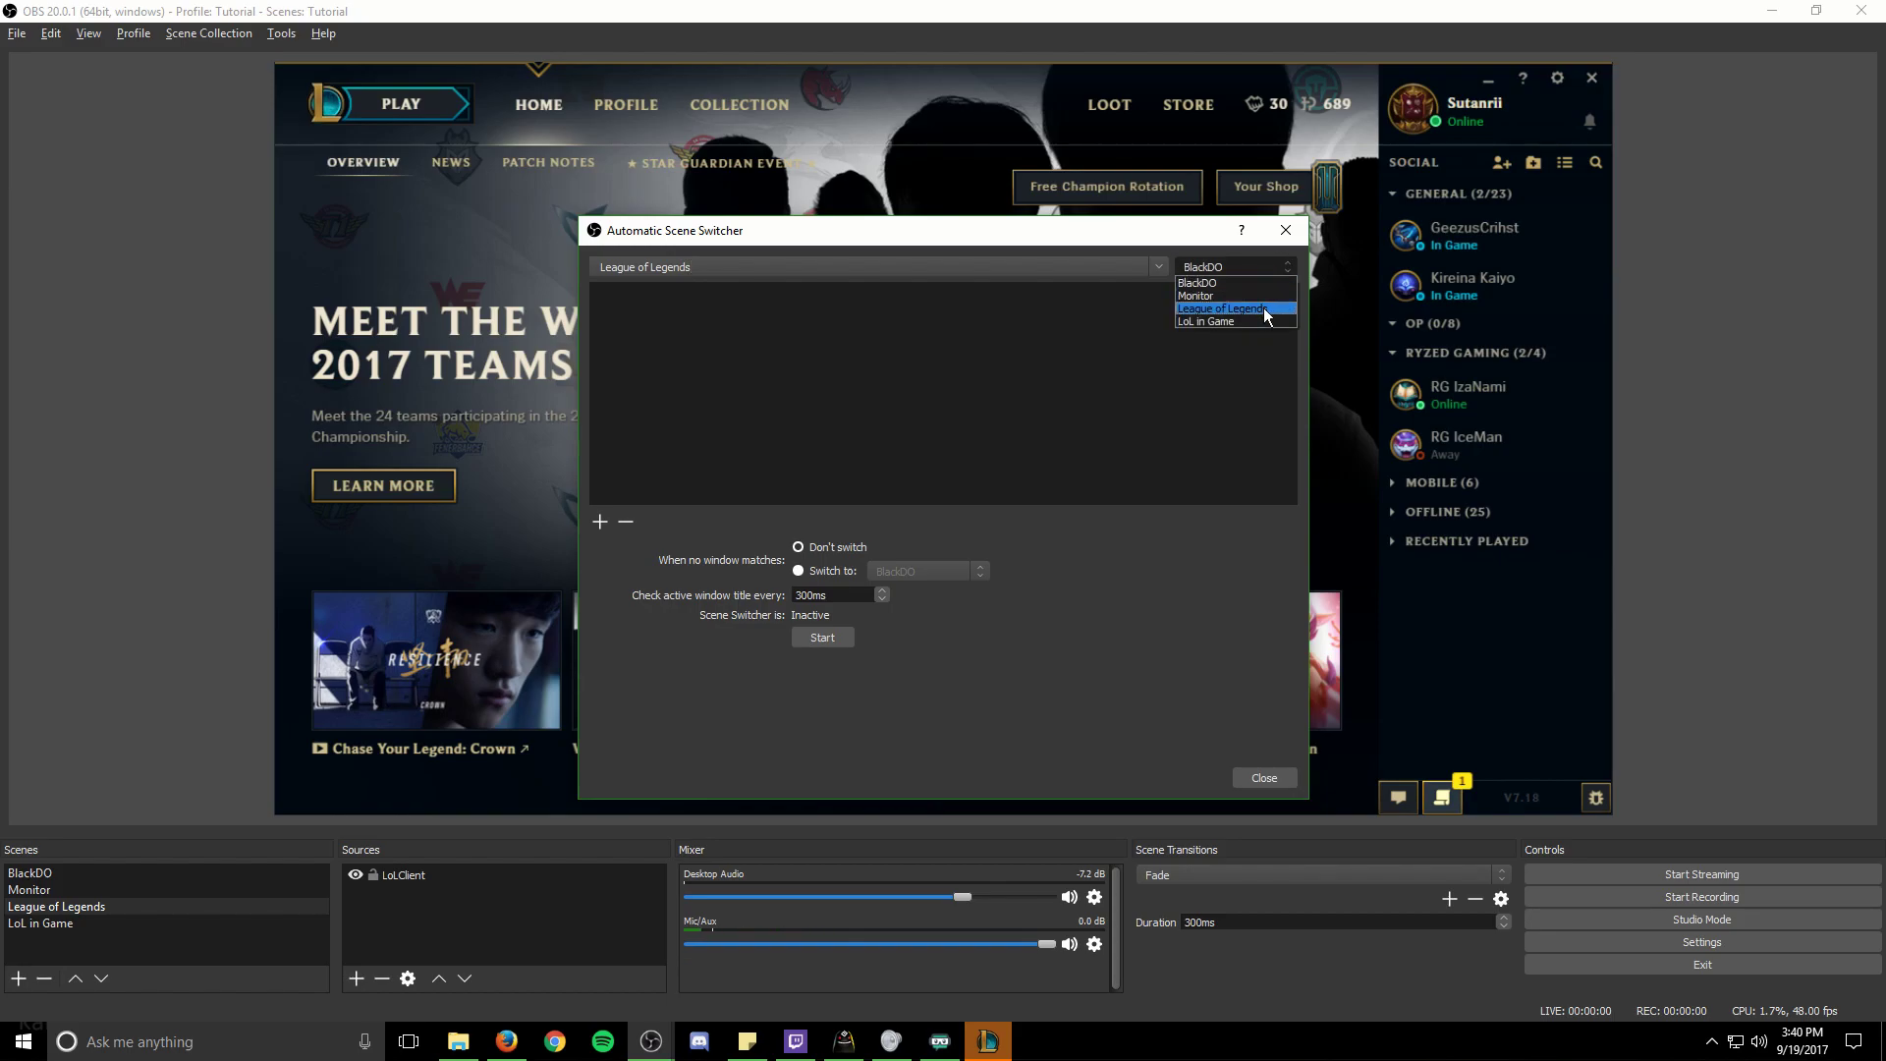
{"action": "left_click", "coordinate": [1266, 311]}
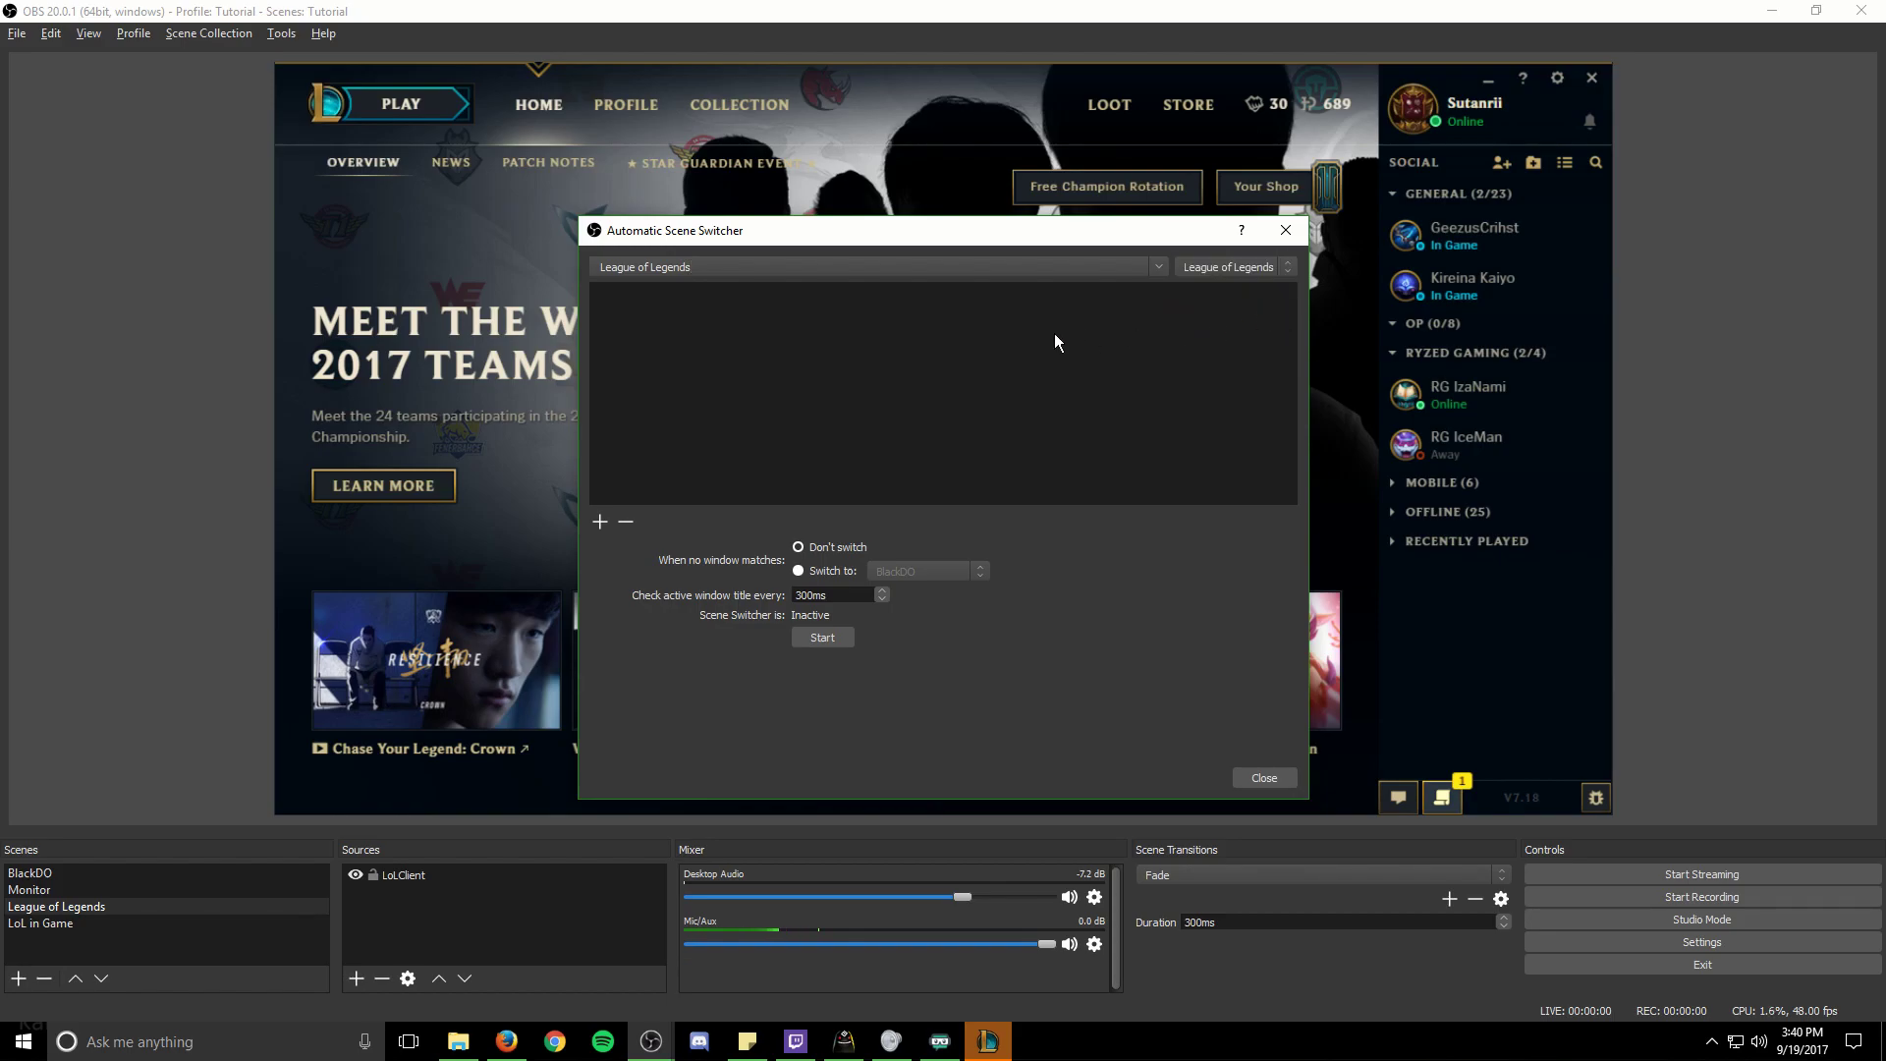
{"action": "left_click", "coordinate": [600, 521]}
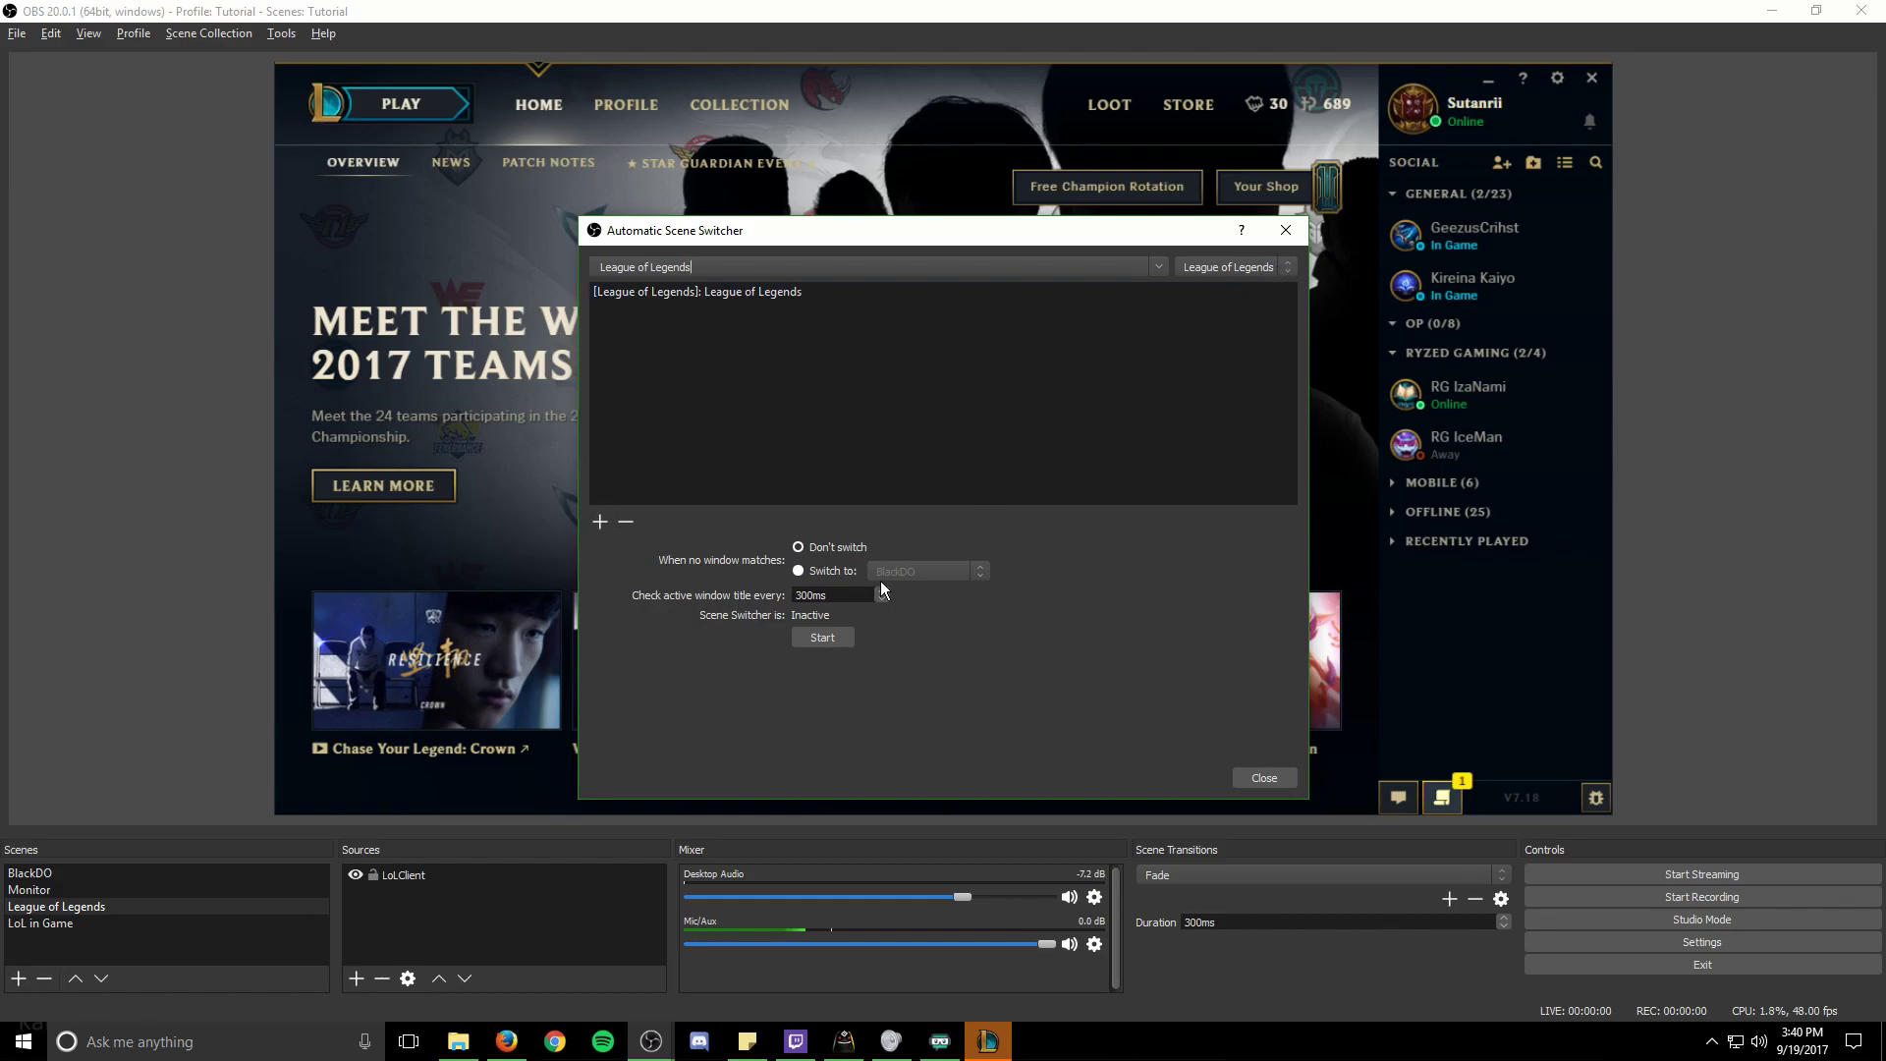
Step: Switch to the League of Legends client, start a solo Practice Tool match with Gnar as champion, and return to the OBS scene switcher
{"action": "left_click", "coordinate": [988, 1041]}
{"action": "left_click", "coordinate": [469, 211]}
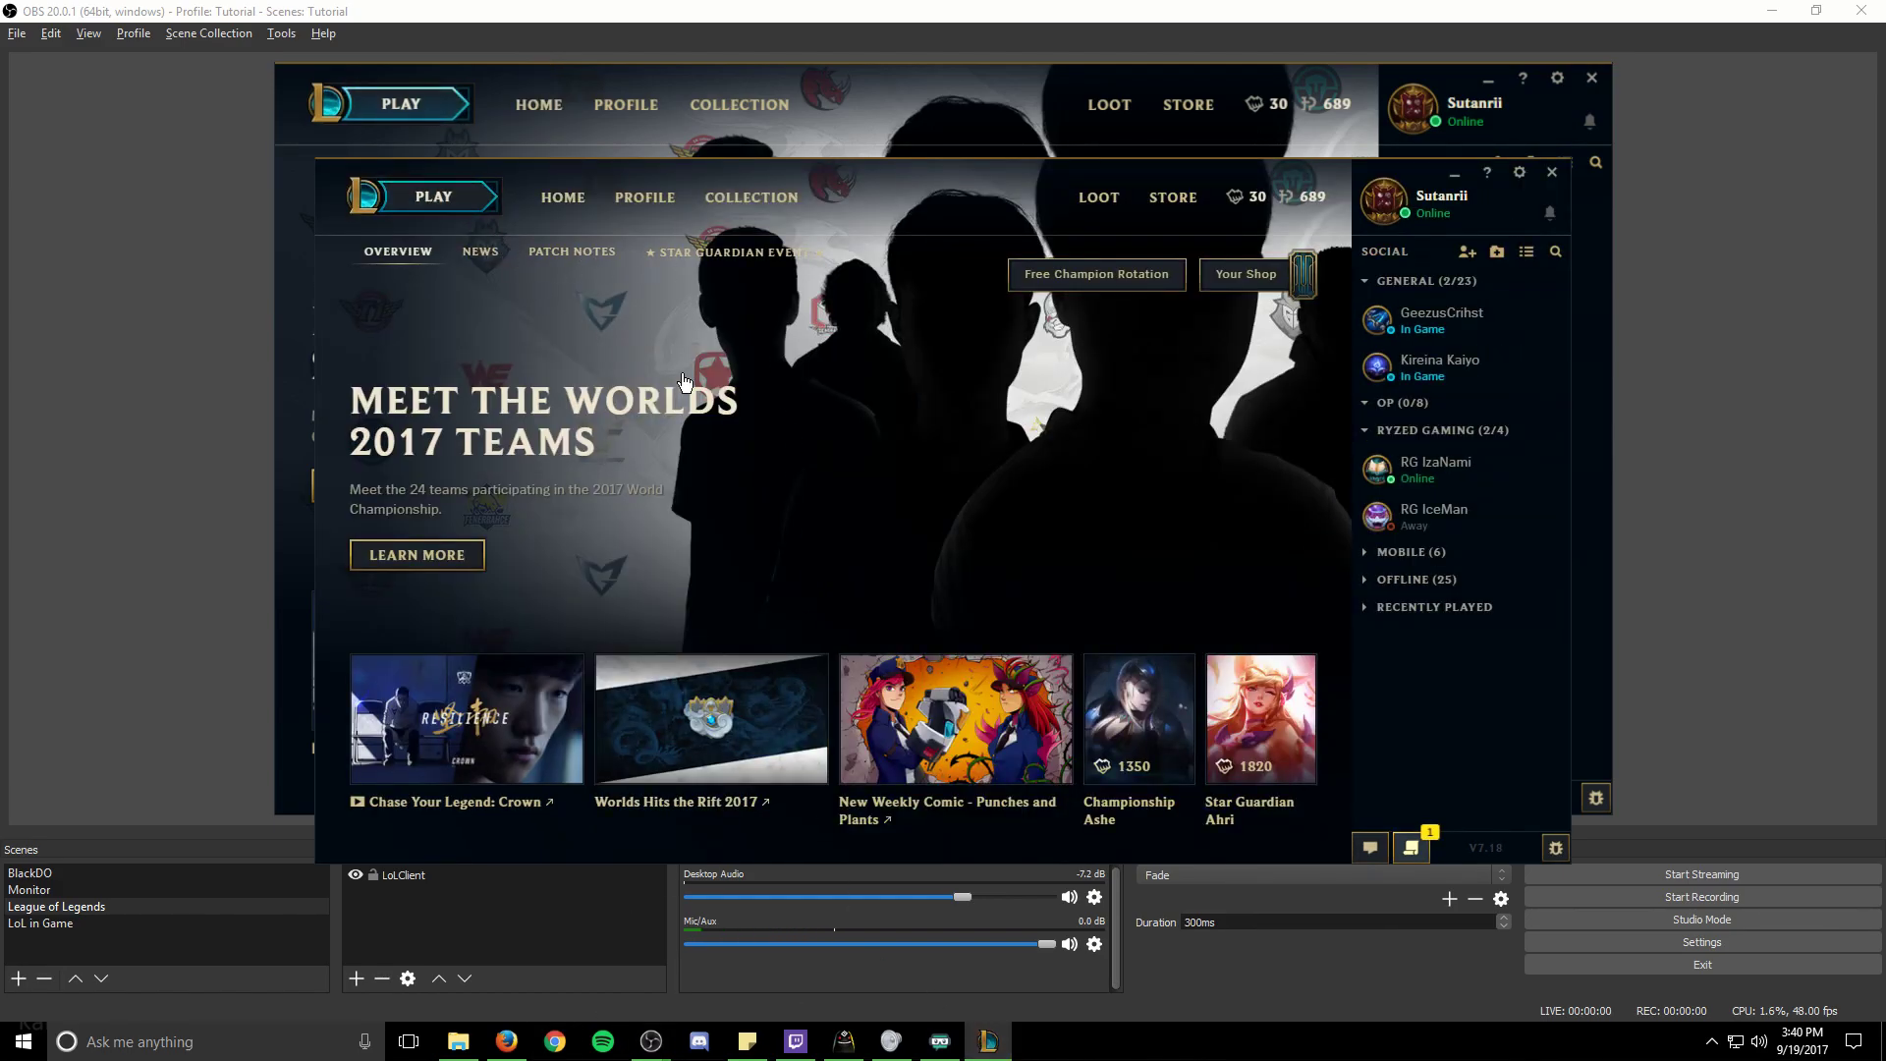
{"action": "left_click", "coordinate": [540, 253]}
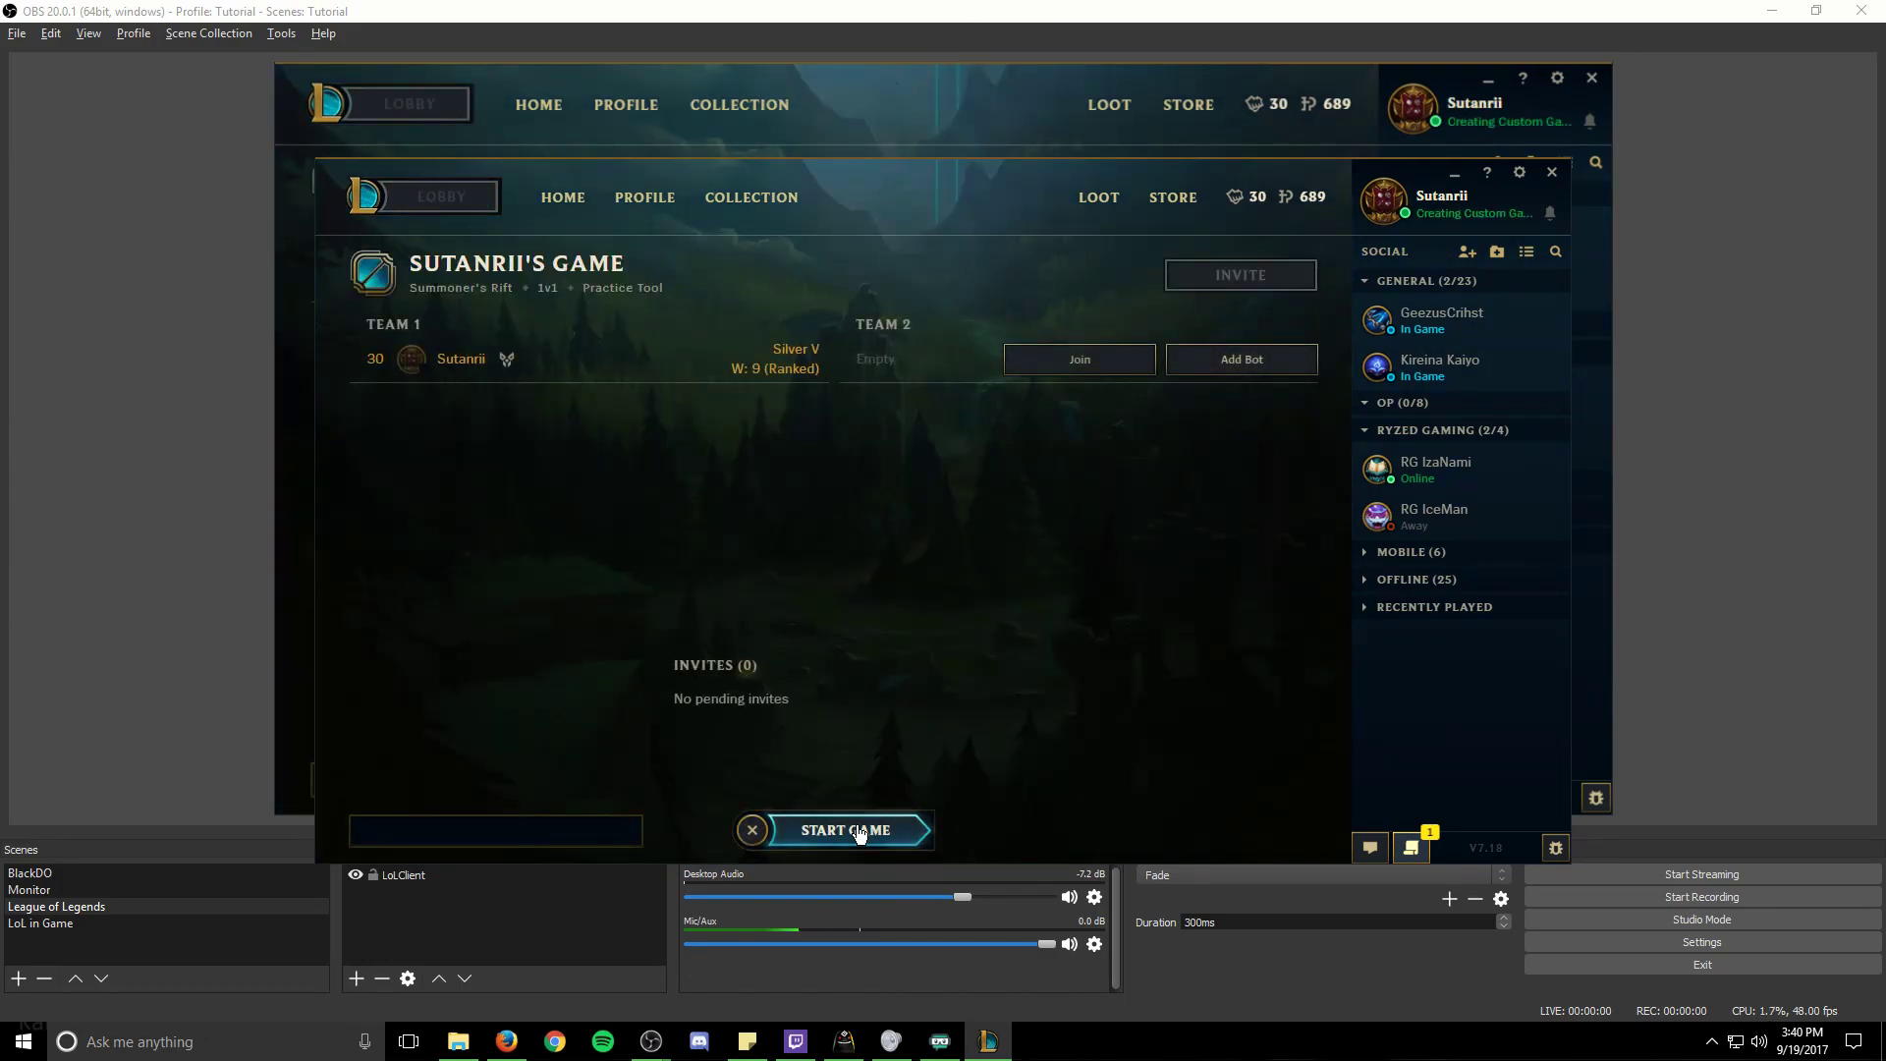
{"action": "left_click", "coordinate": [860, 833]}
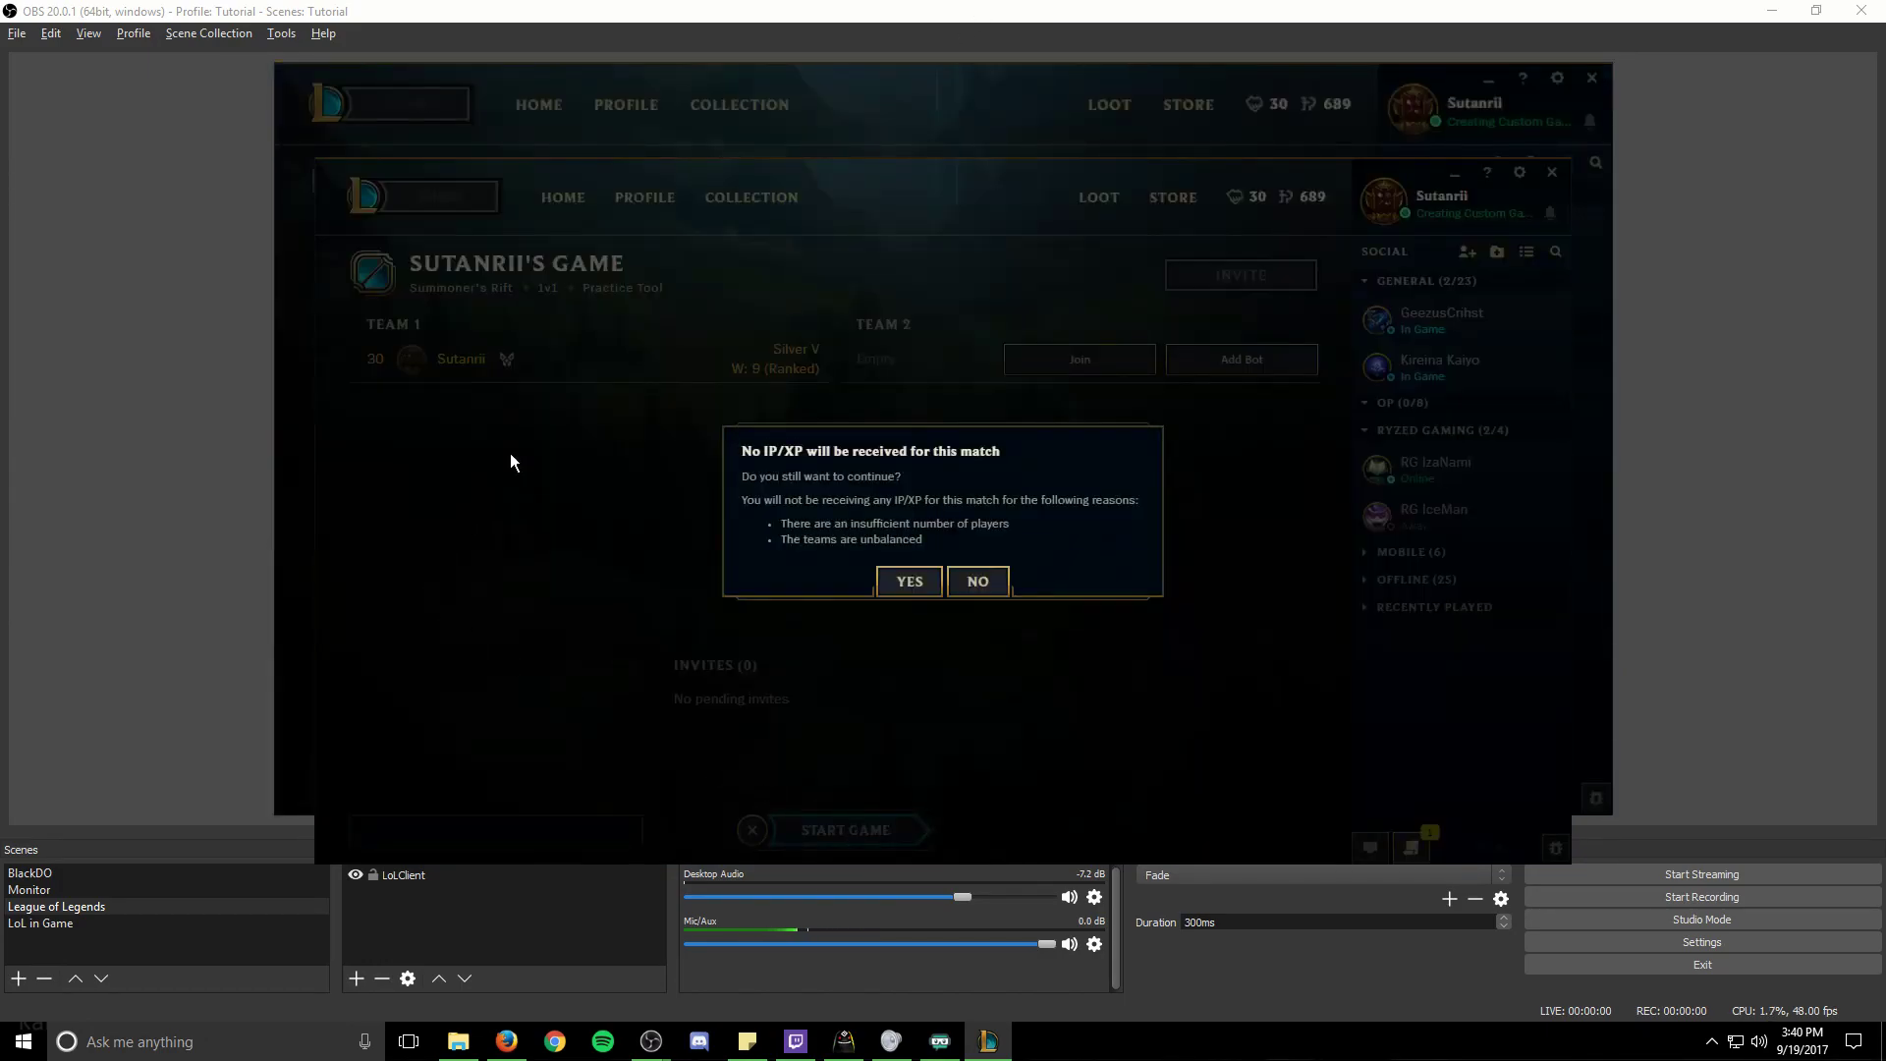
{"action": "left_click", "coordinate": [933, 592]}
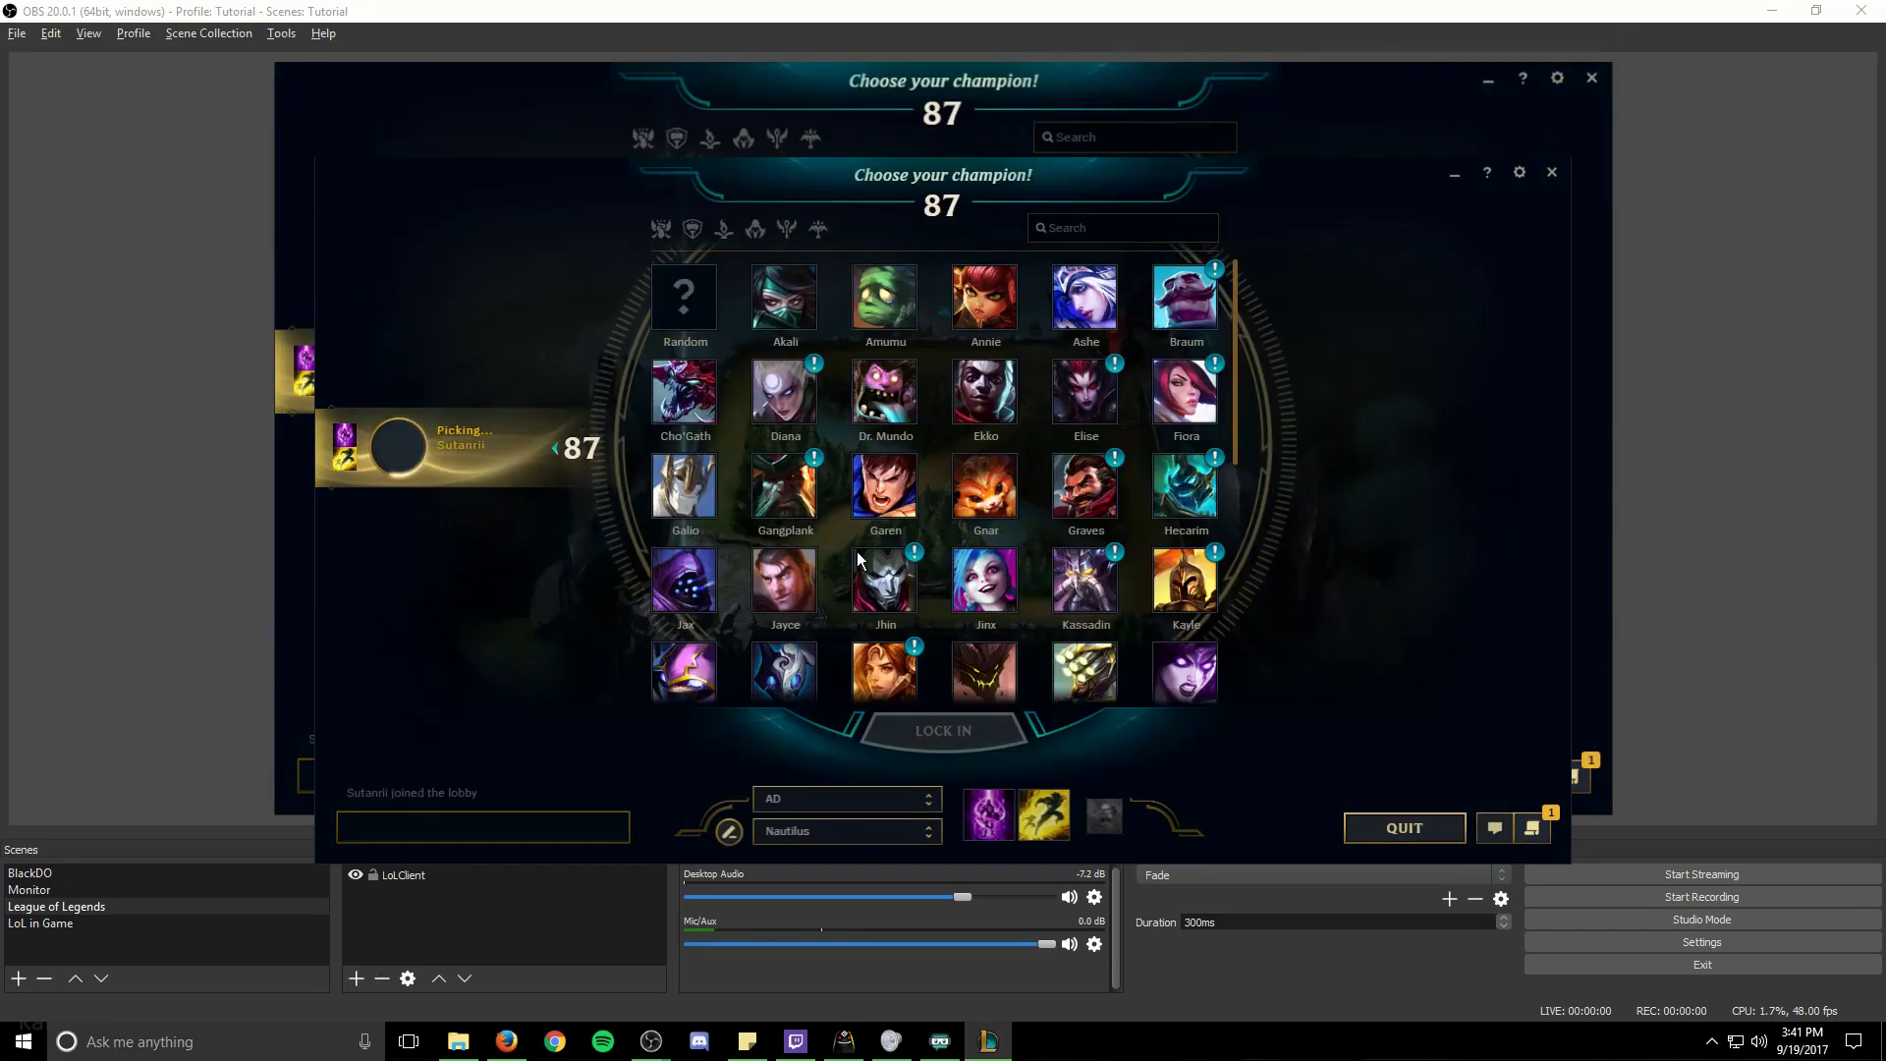
{"action": "left_click", "coordinate": [985, 487]}
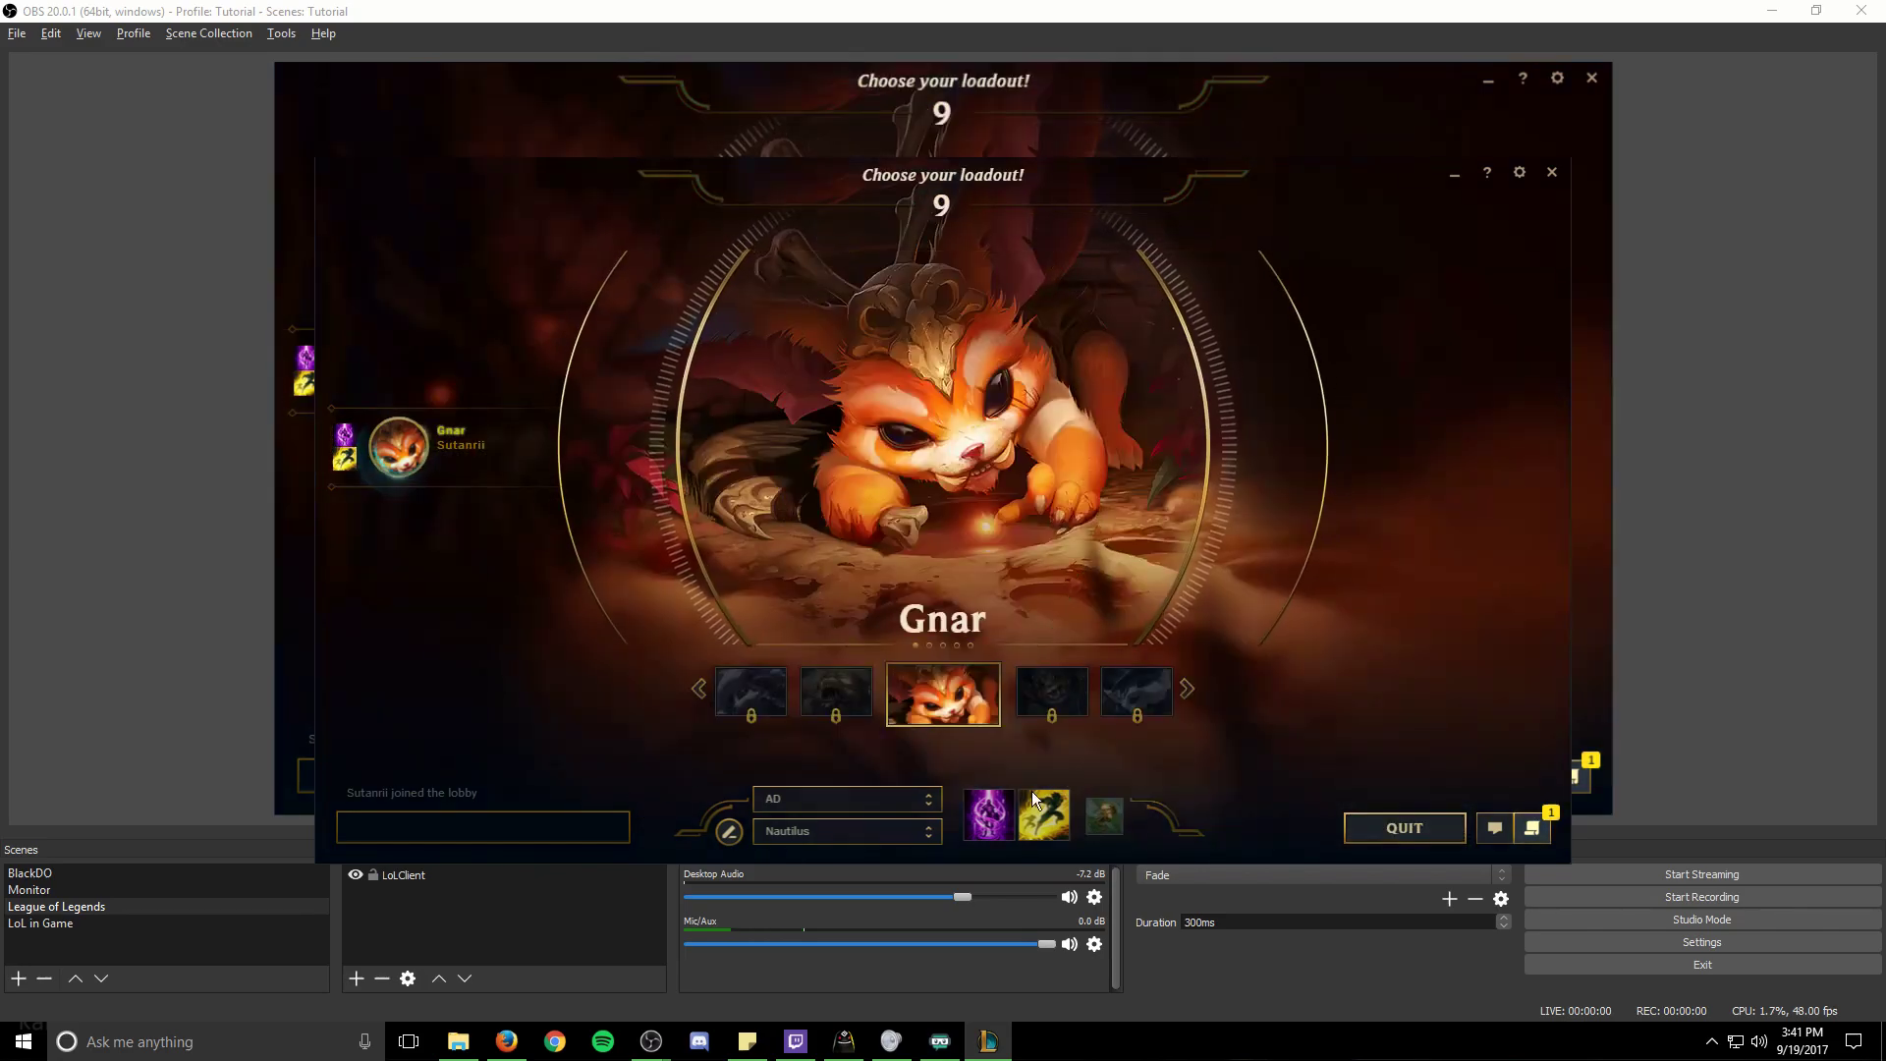
{"action": "left_click", "coordinate": [1043, 102]}
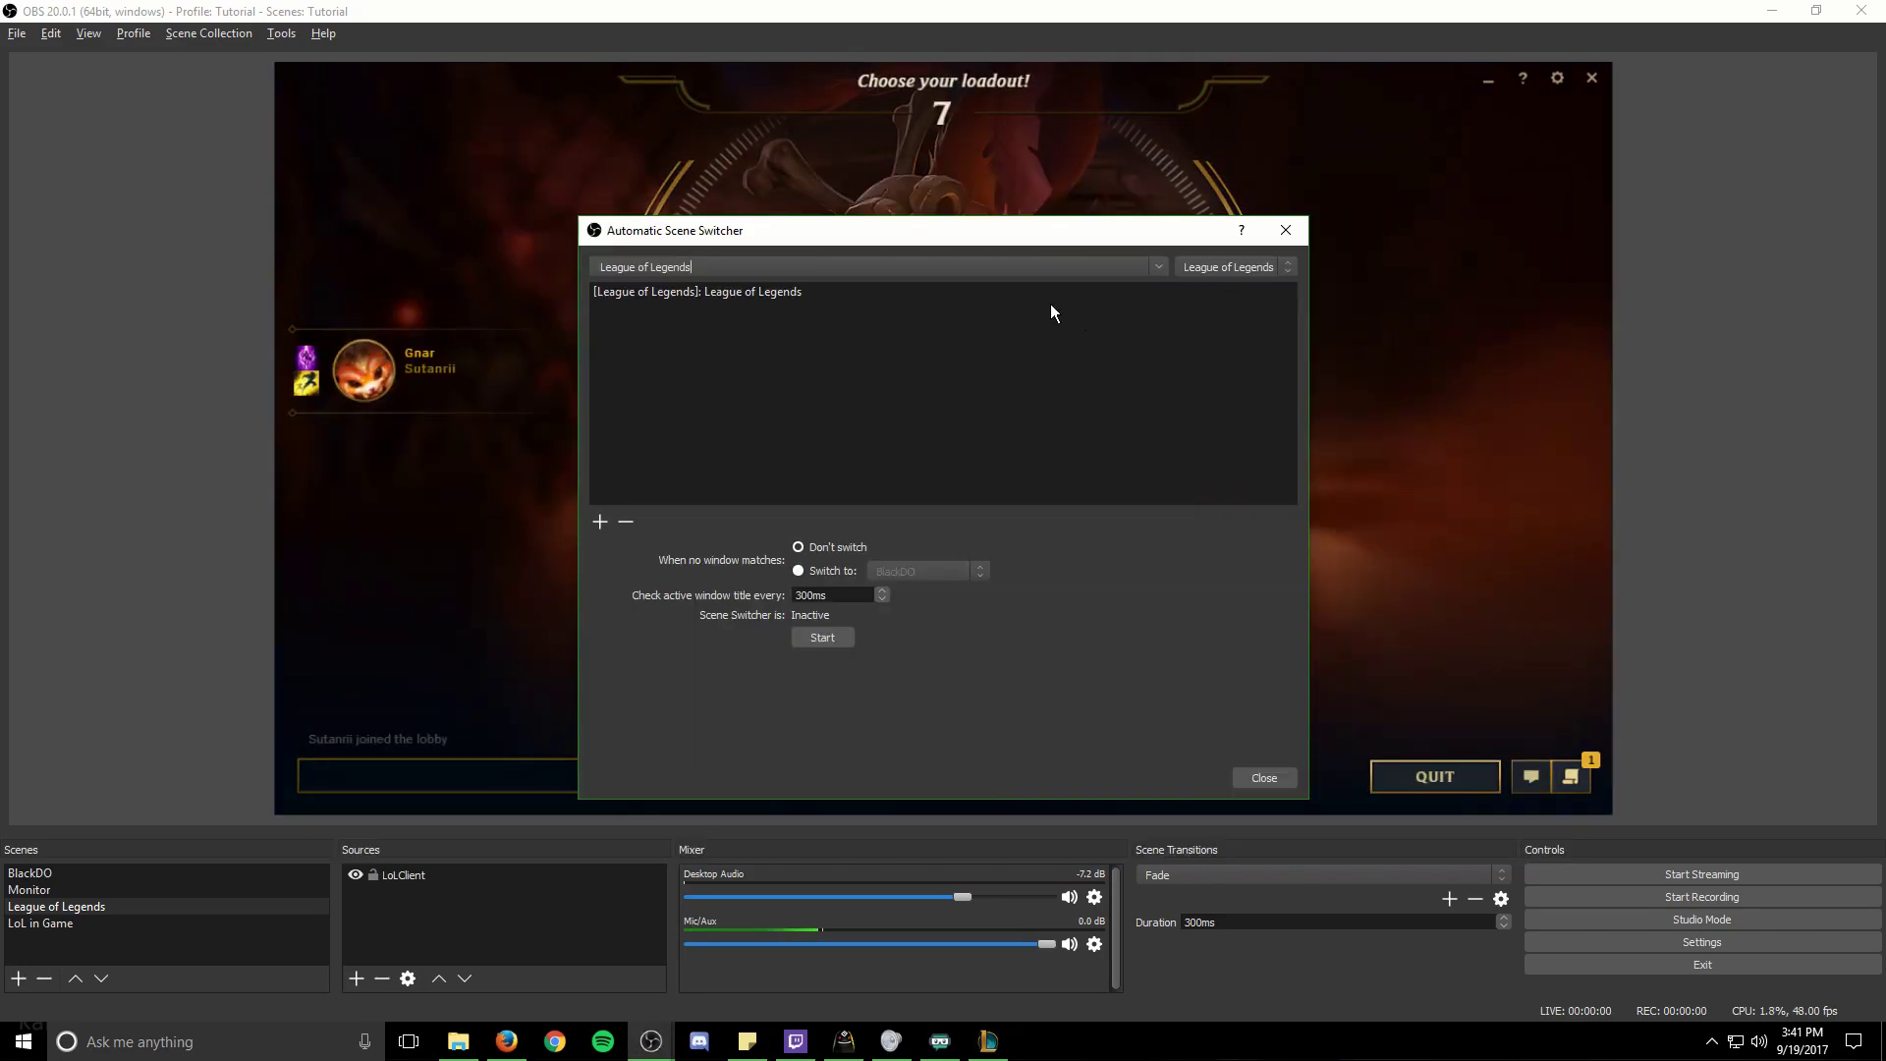
Step: Add a rule mapping the League of Legends (TM) Client window to the LoL in Game scene, and start the automatic scene switcher
{"action": "left_click", "coordinate": [1160, 268]}
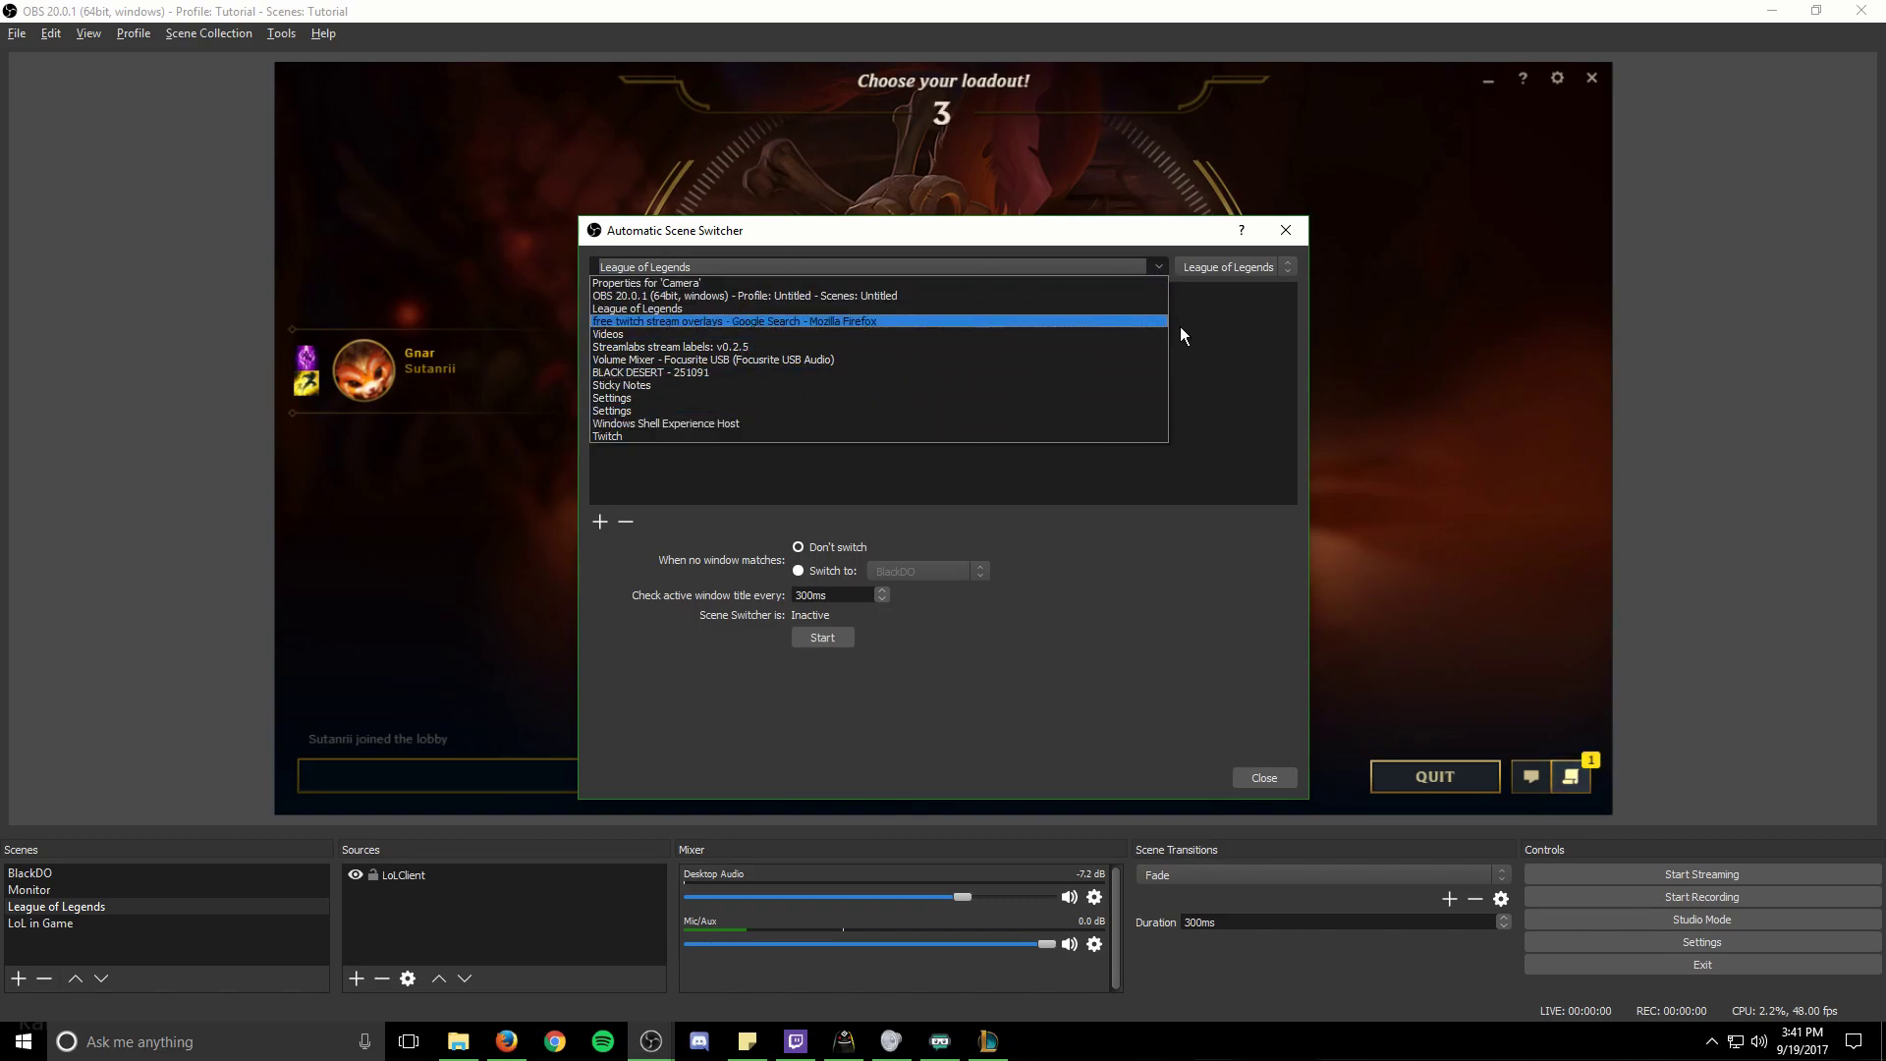
{"action": "left_click", "coordinate": [1234, 267]}
{"action": "left_click", "coordinate": [1234, 320]}
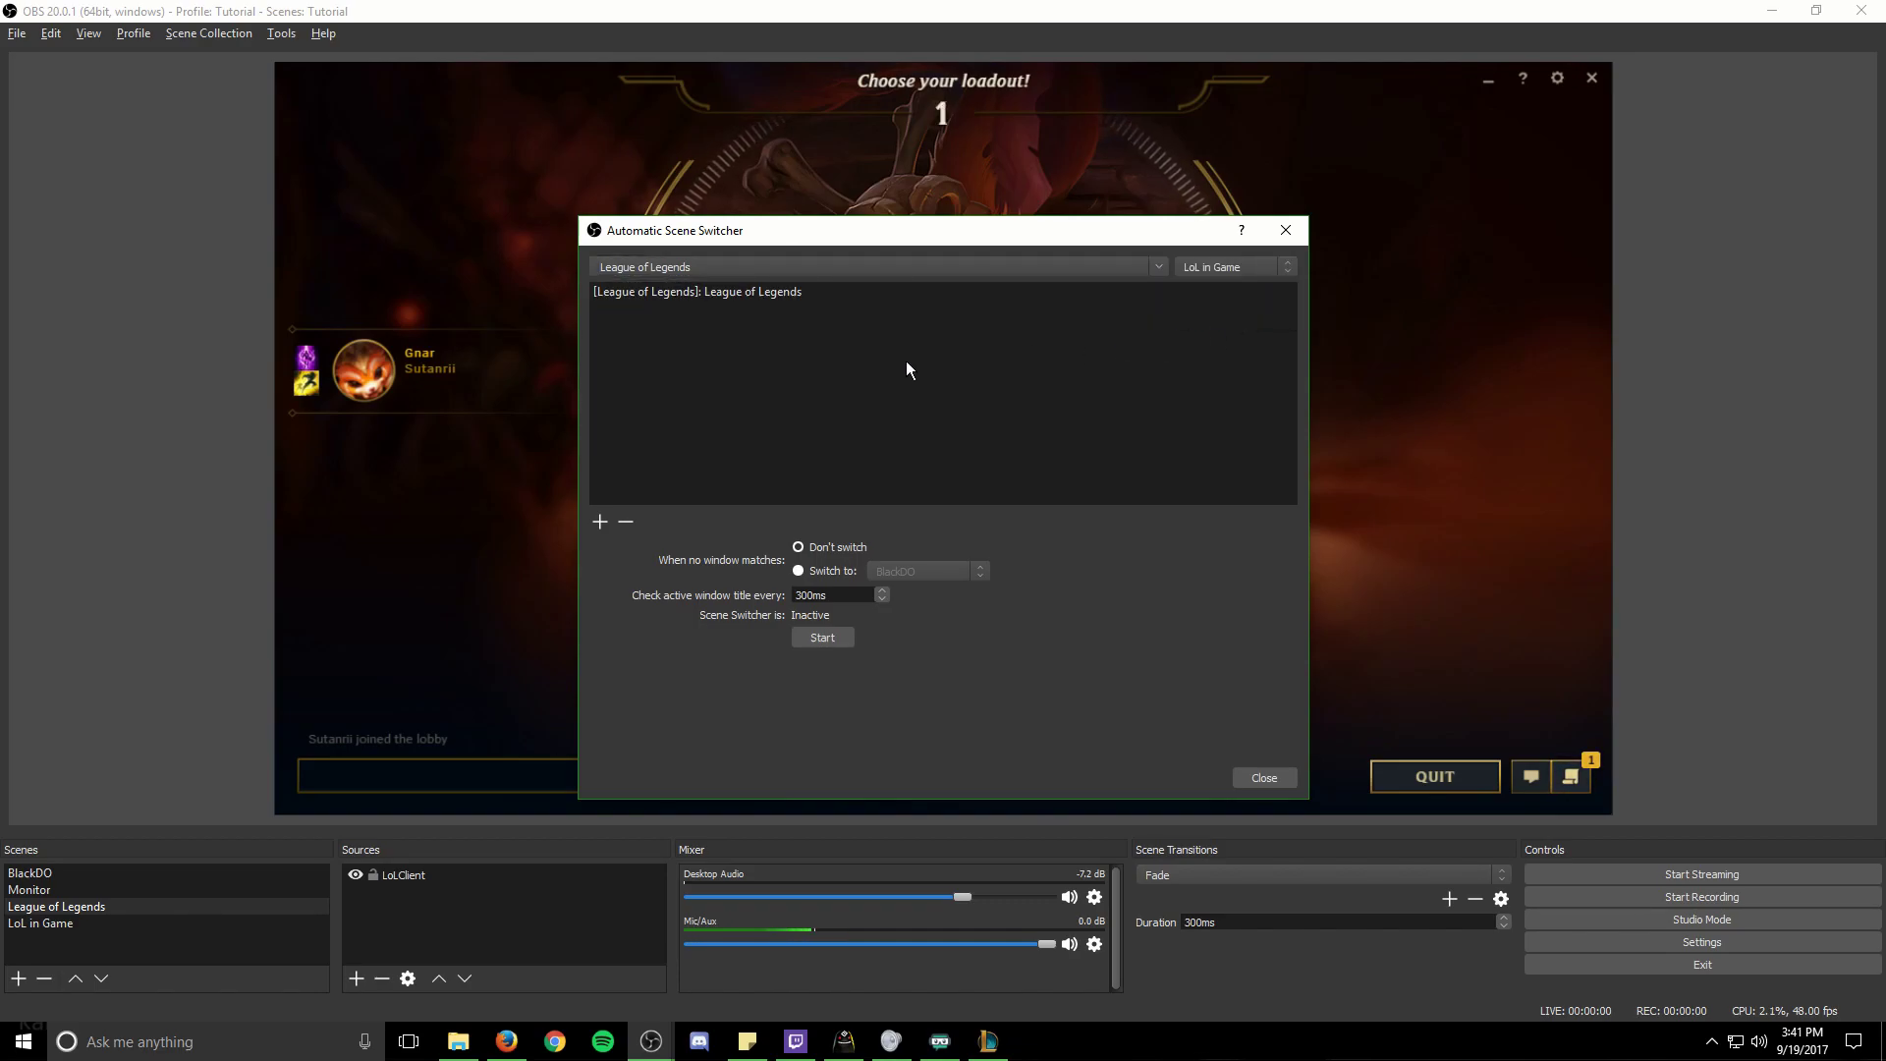
{"action": "left_click", "coordinate": [1160, 268]}
{"action": "left_click", "coordinate": [994, 297]}
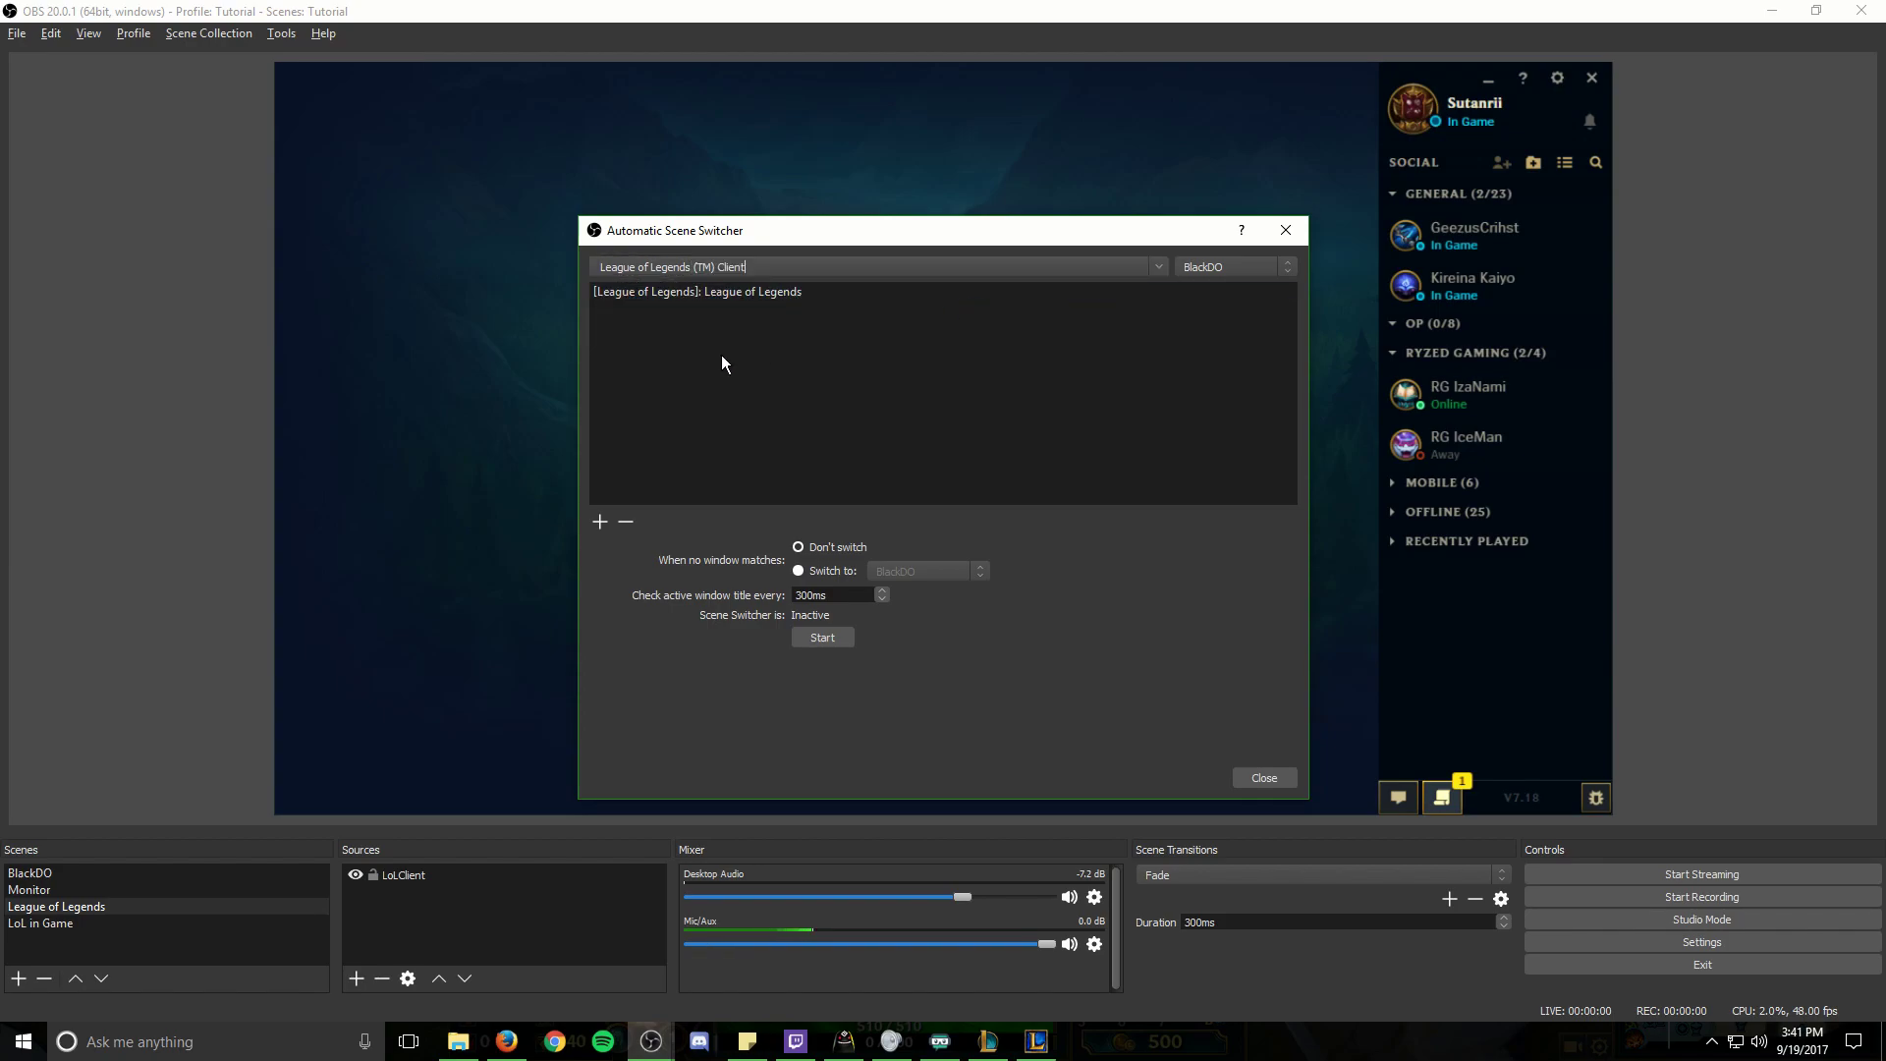
{"action": "left_click", "coordinate": [1284, 267]}
{"action": "left_click", "coordinate": [1237, 321]}
{"action": "left_click", "coordinate": [600, 522]}
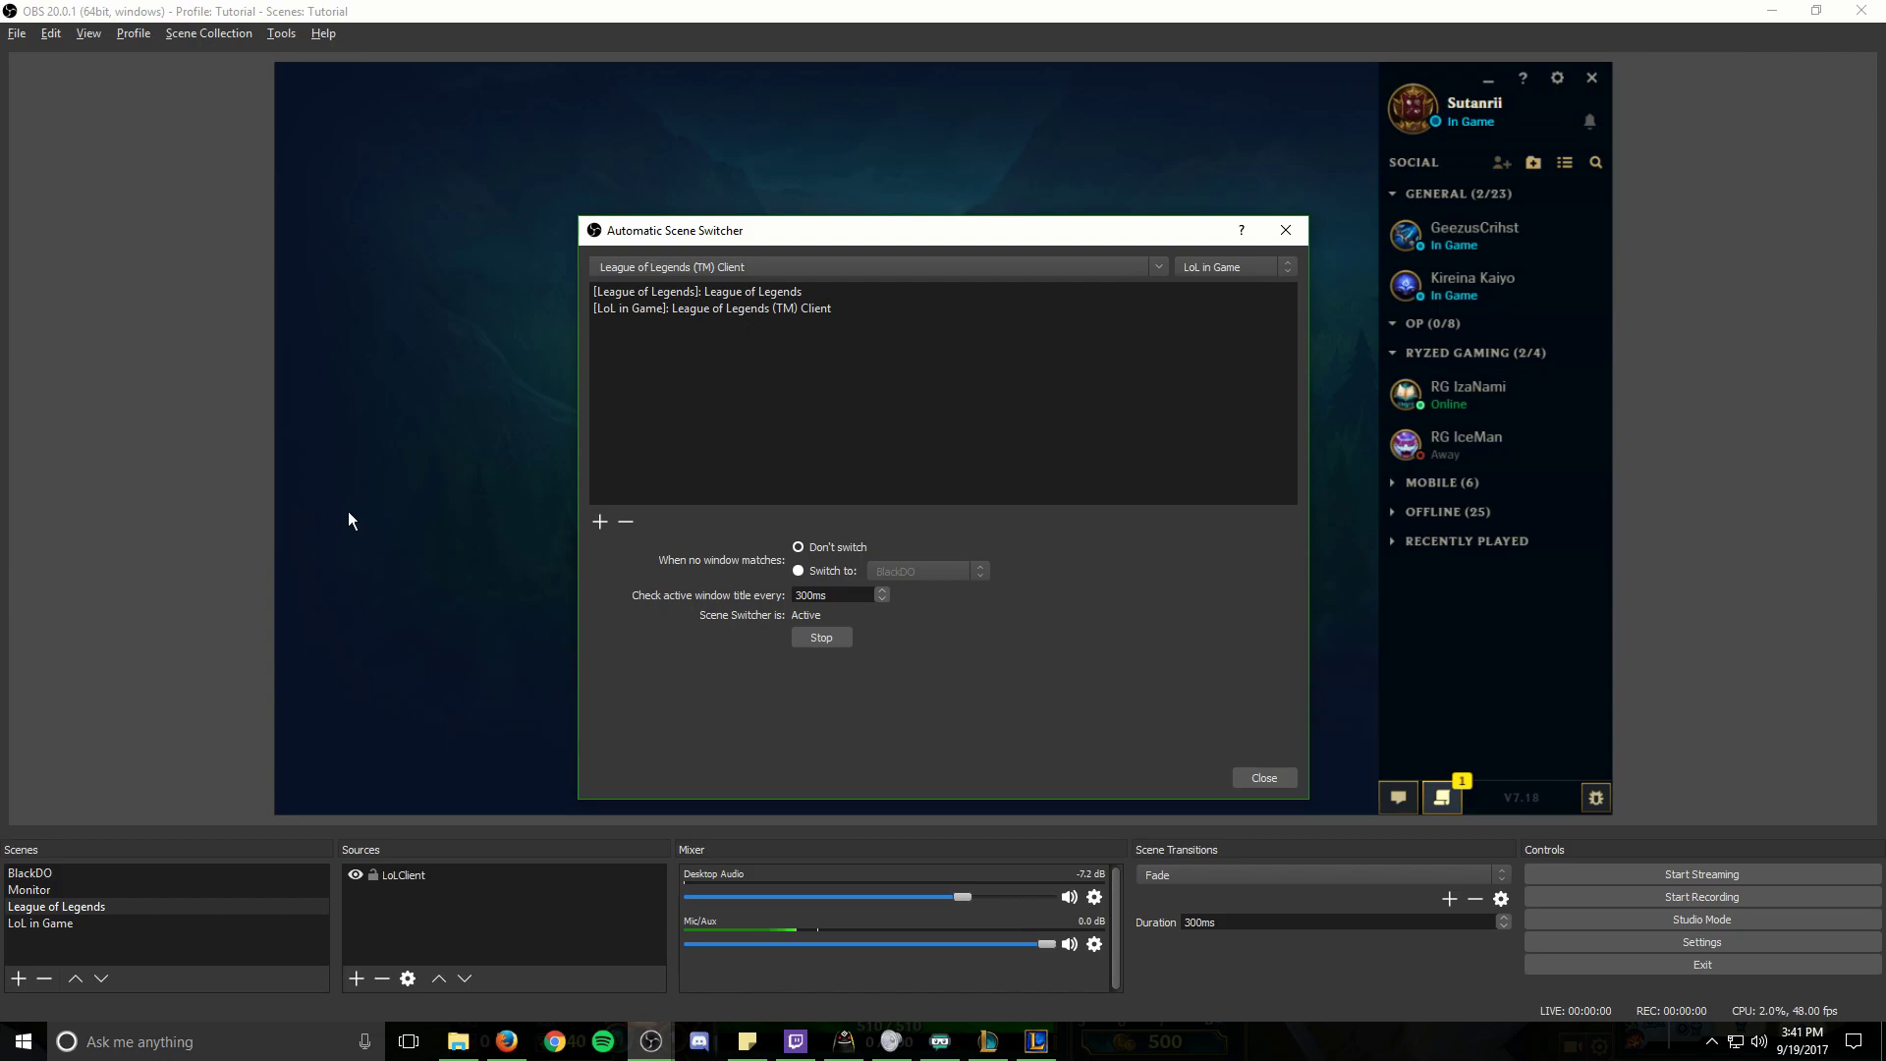
{"action": "left_click", "coordinate": [1262, 778]}
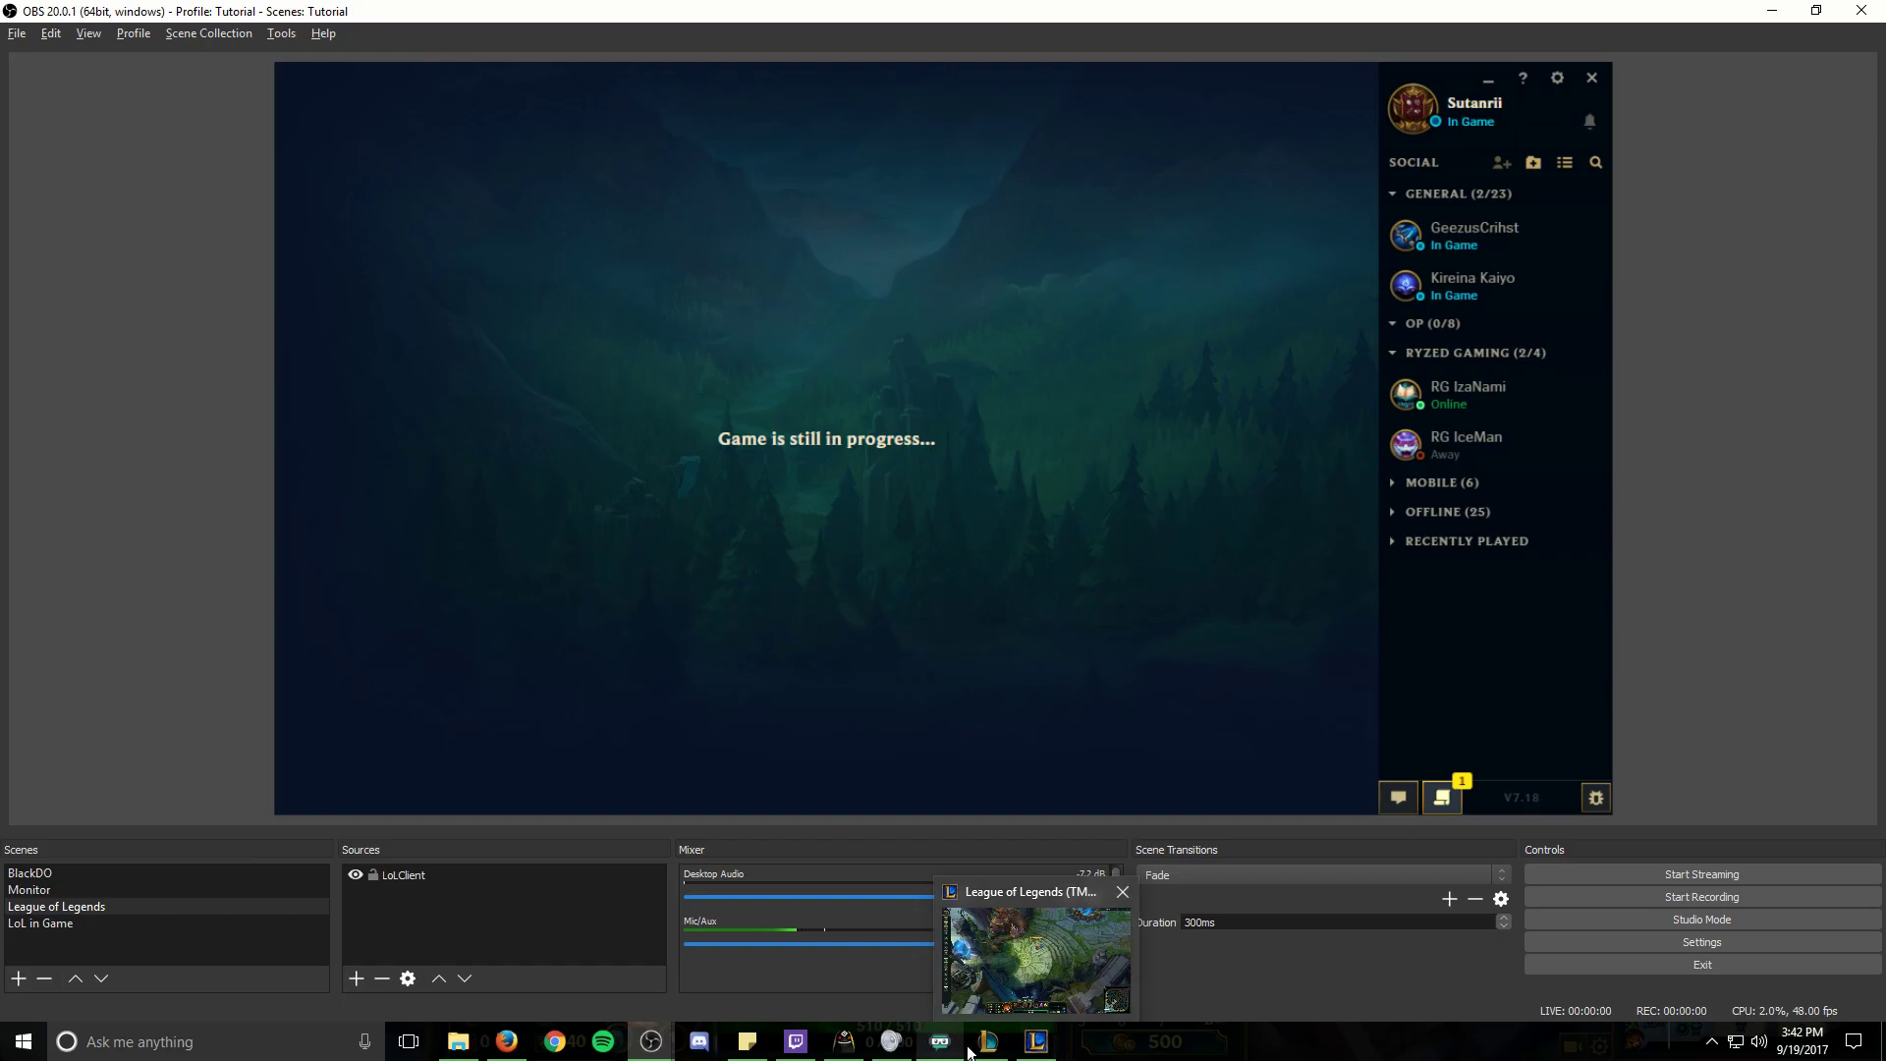
Step: Test the scene switching by alternating between the running League of Legends match and OBS, and exit the match
{"action": "left_click", "coordinate": [1036, 1041]}
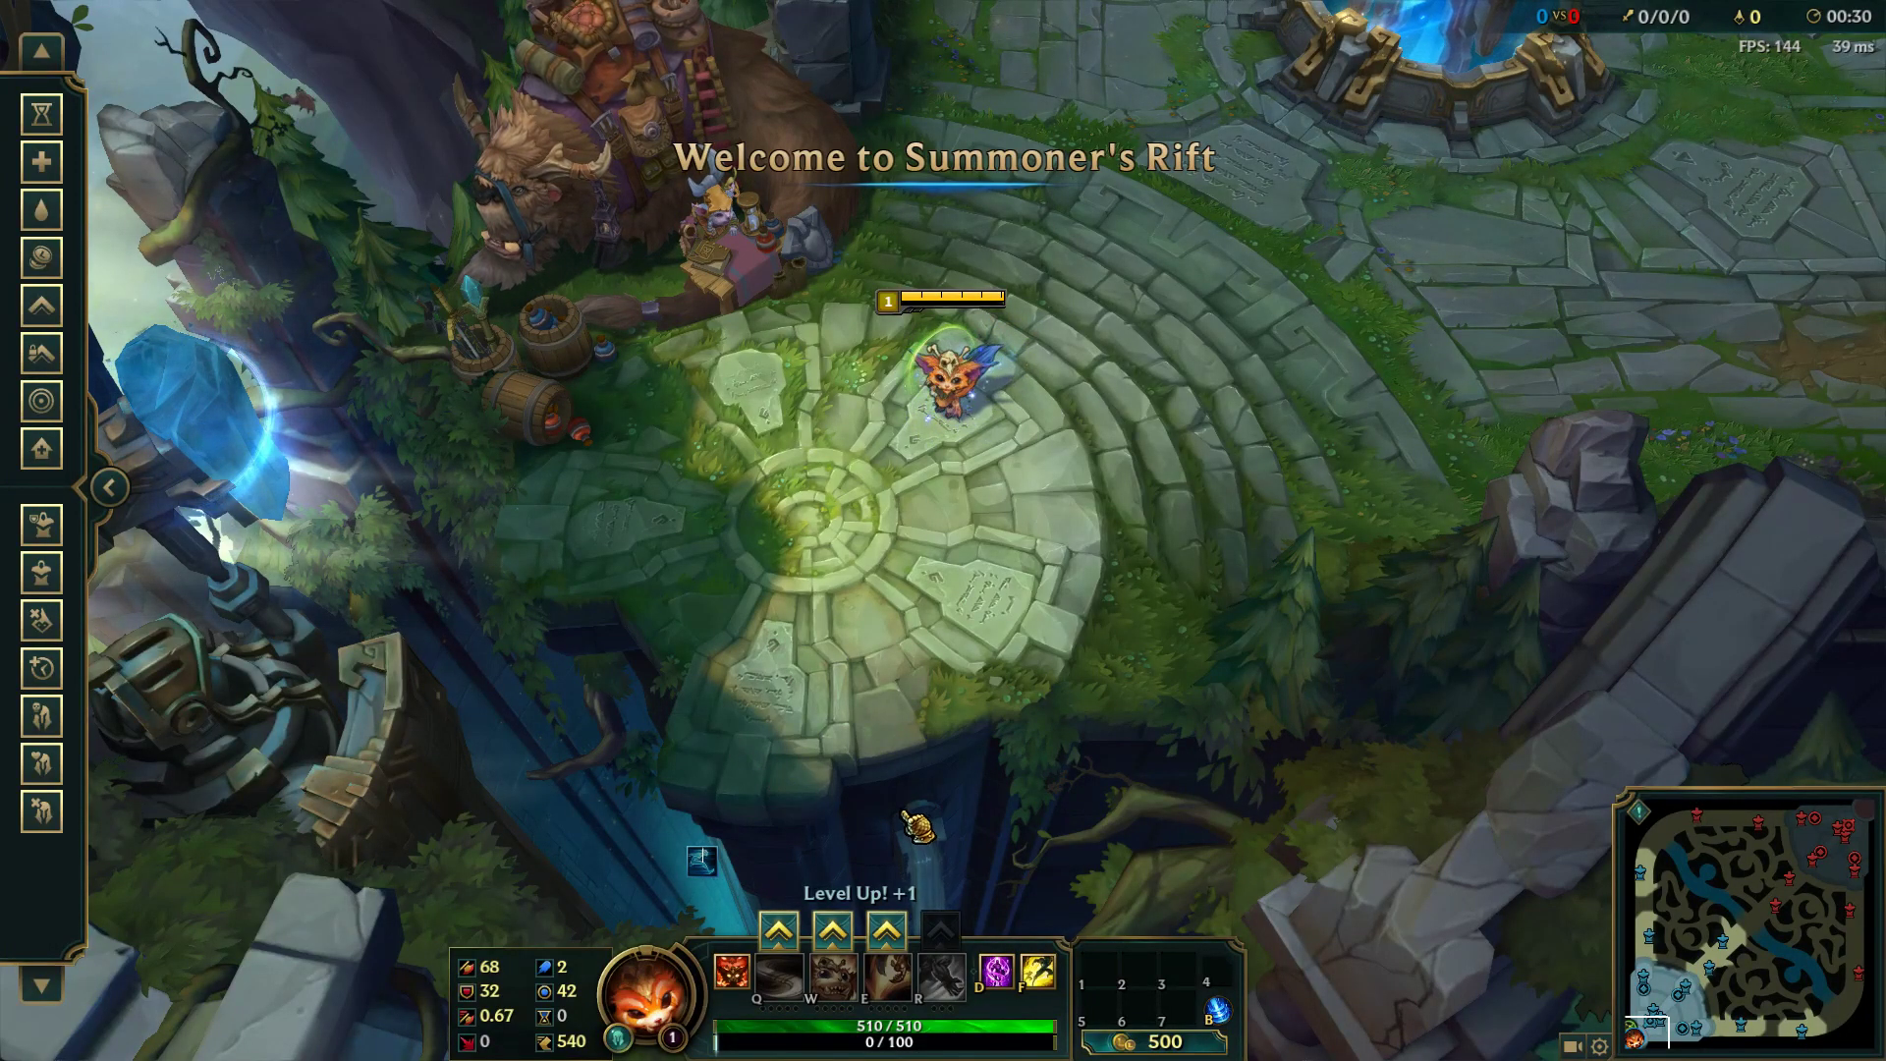
{"action": "key", "text": "alt+Tab"}
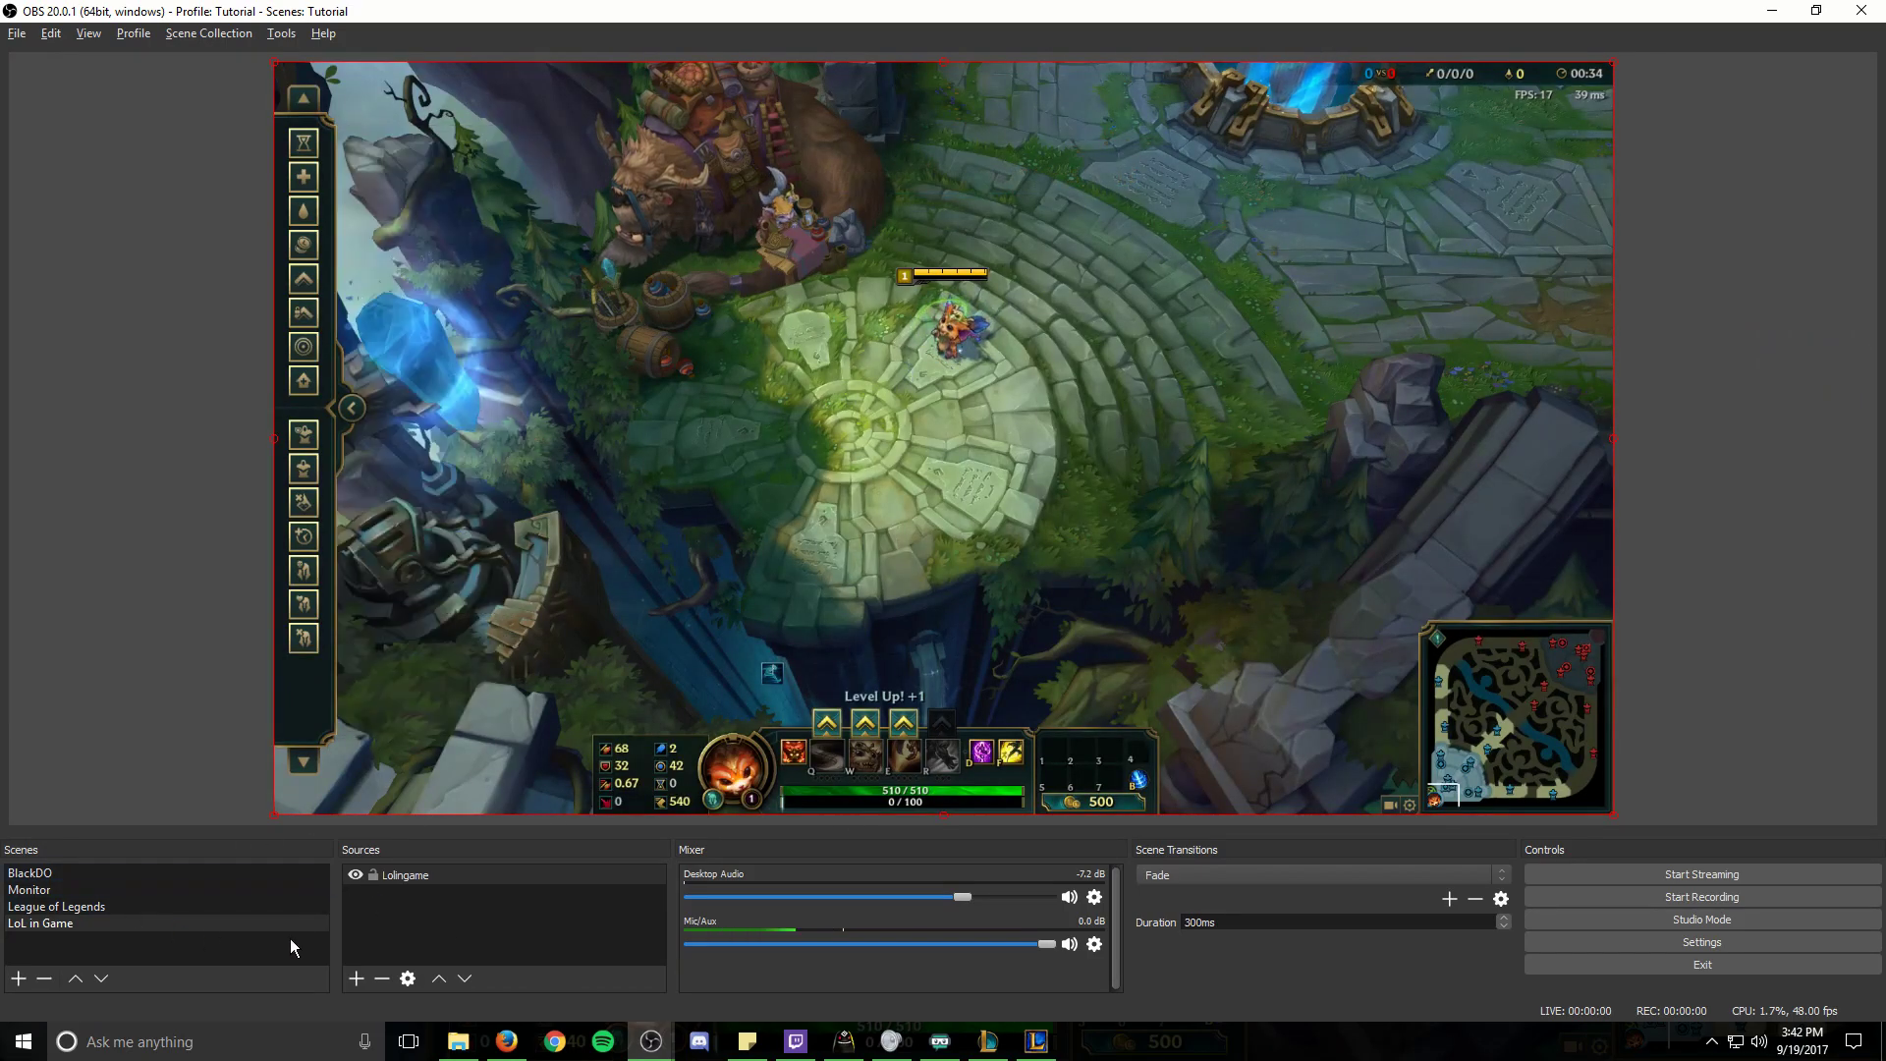
{"action": "left_click", "coordinate": [1038, 1043]}
{"action": "key", "text": "Escape"}
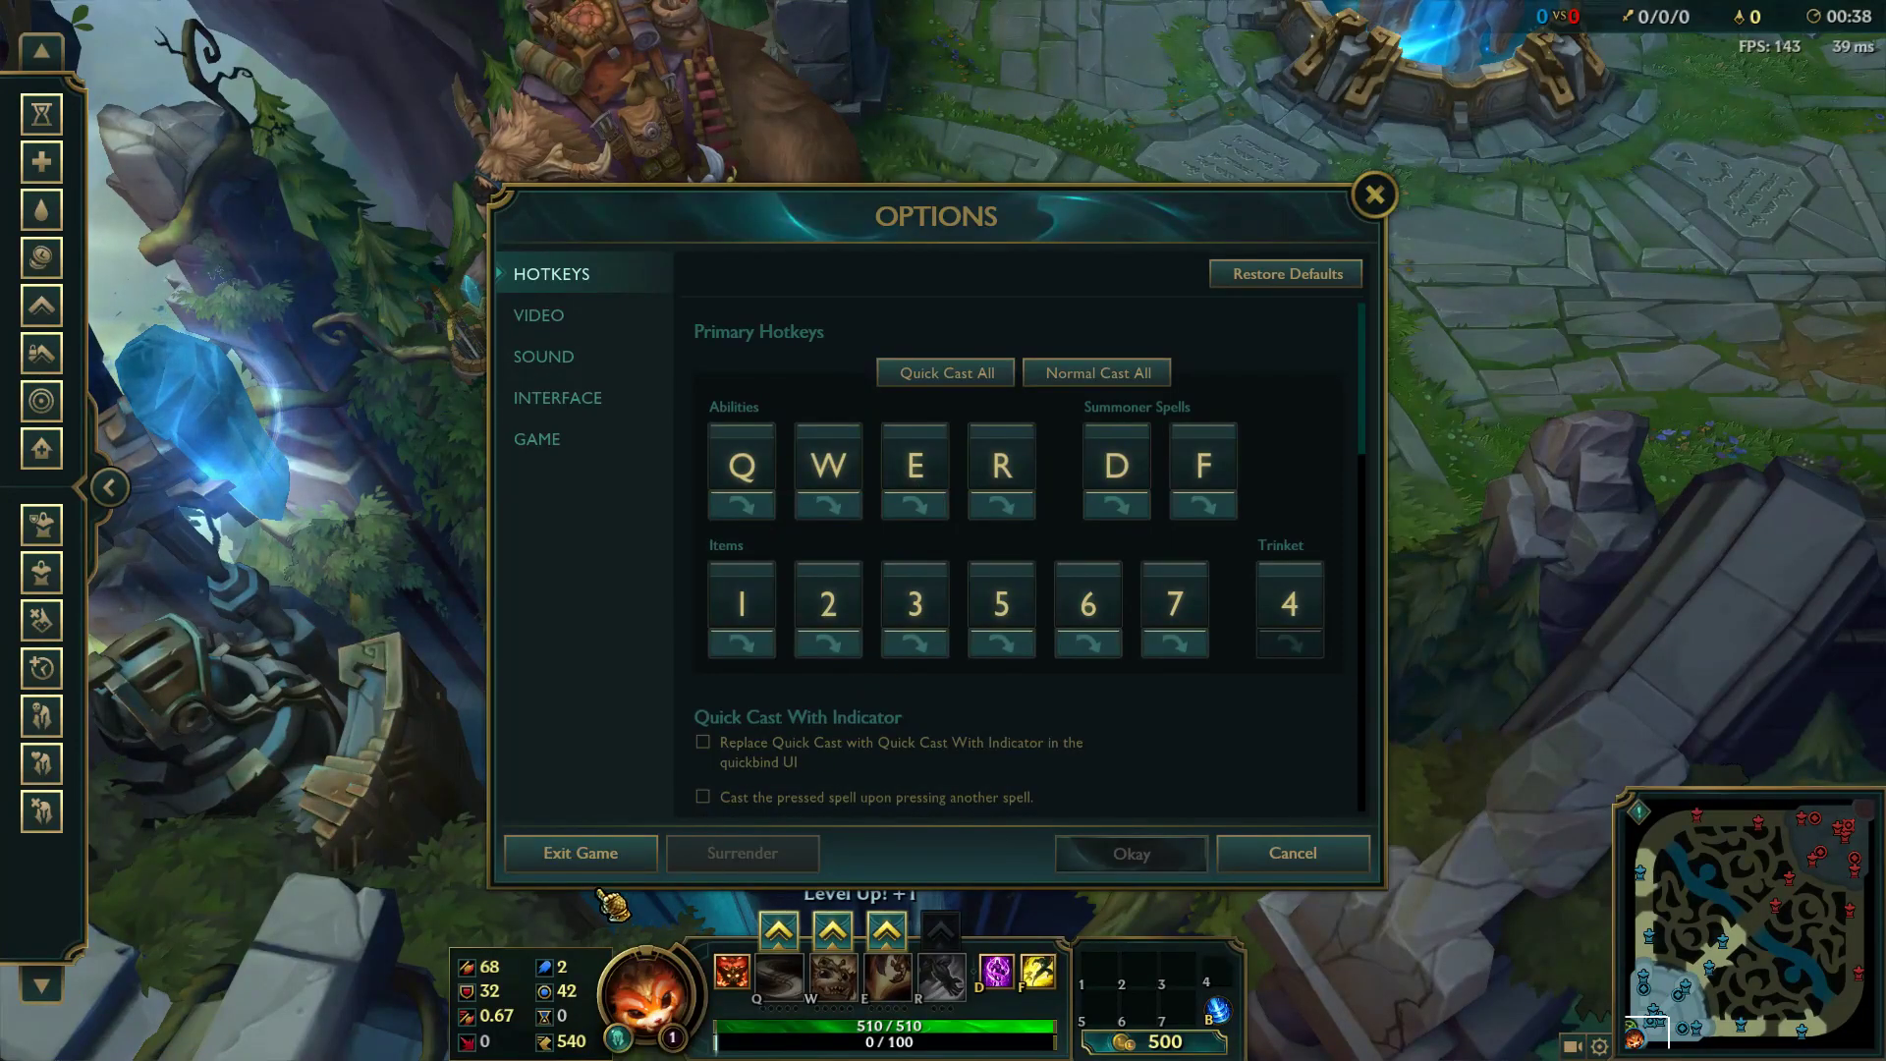
{"action": "left_click", "coordinate": [601, 853]}
{"action": "left_click", "coordinate": [1026, 535]}
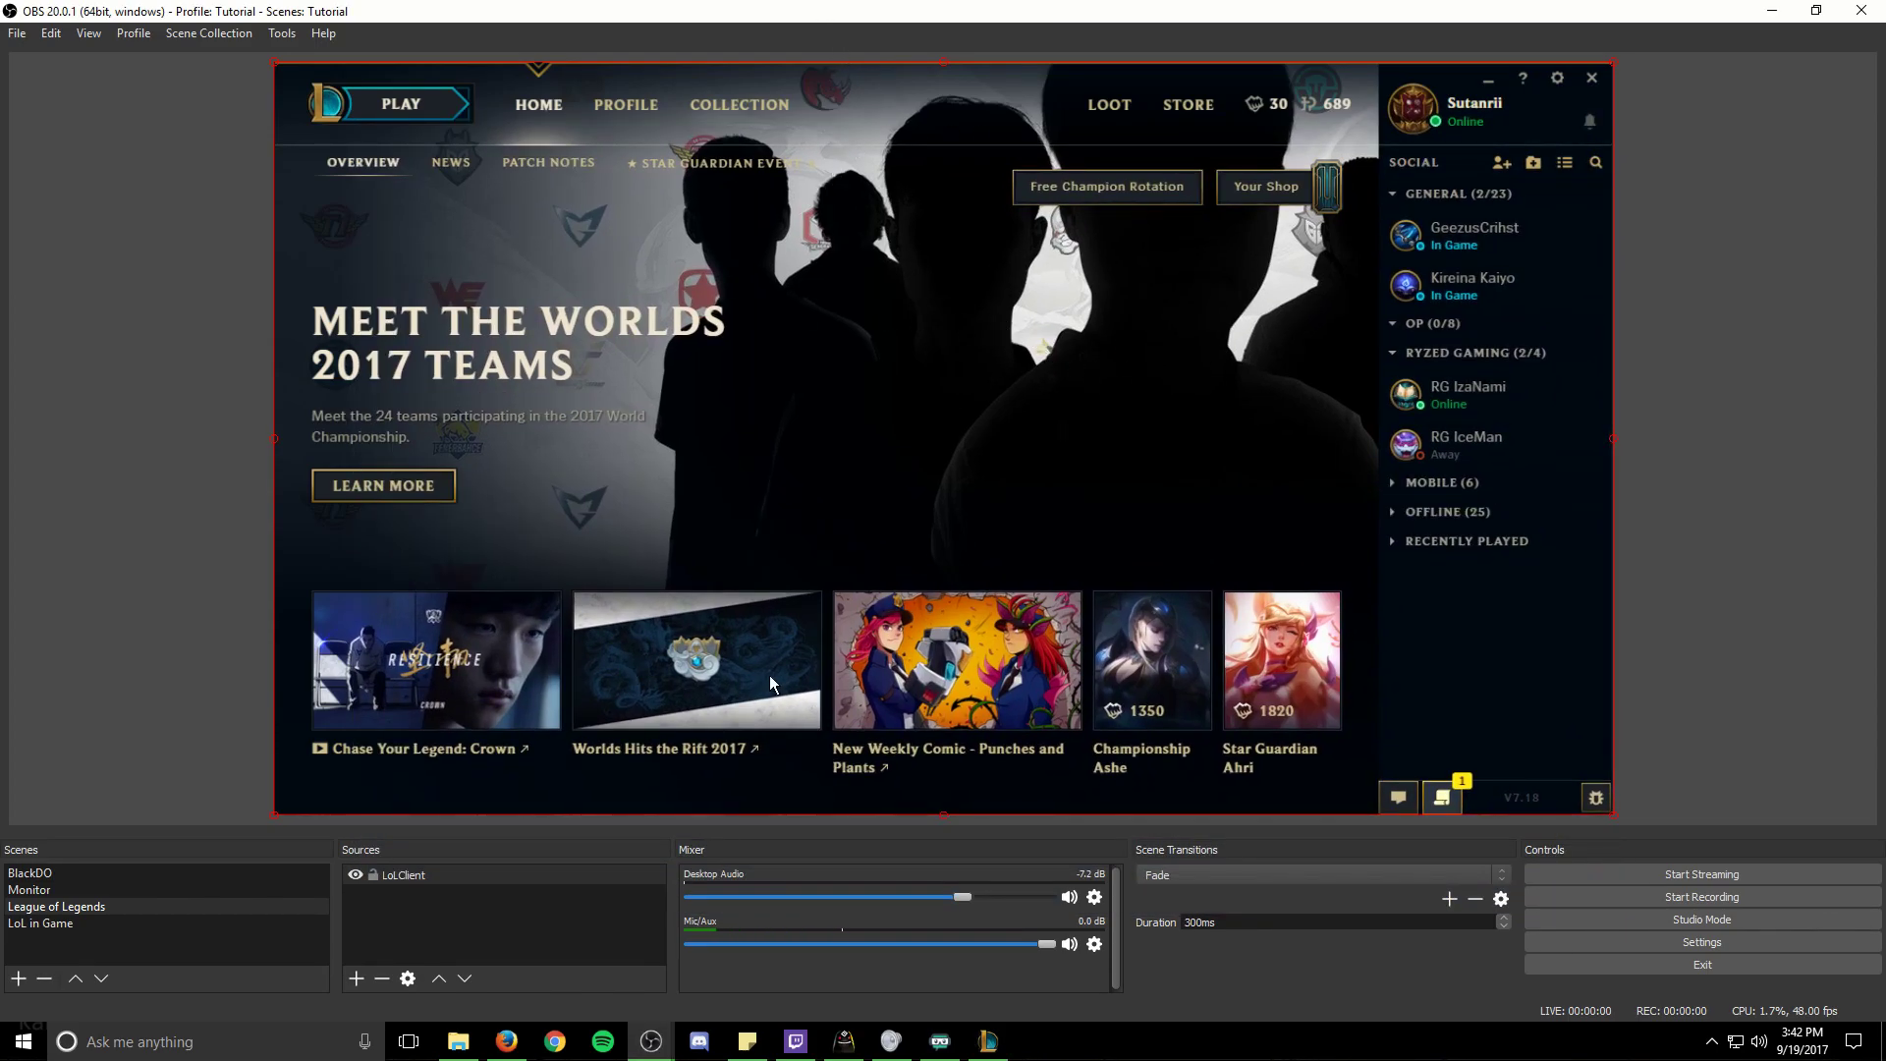
Step: Look over the LoL in Game scene and its Lolingame source, and switch back to the League of Legends scene
{"action": "left_click", "coordinate": [141, 923]}
{"action": "right_click", "coordinate": [142, 923]}
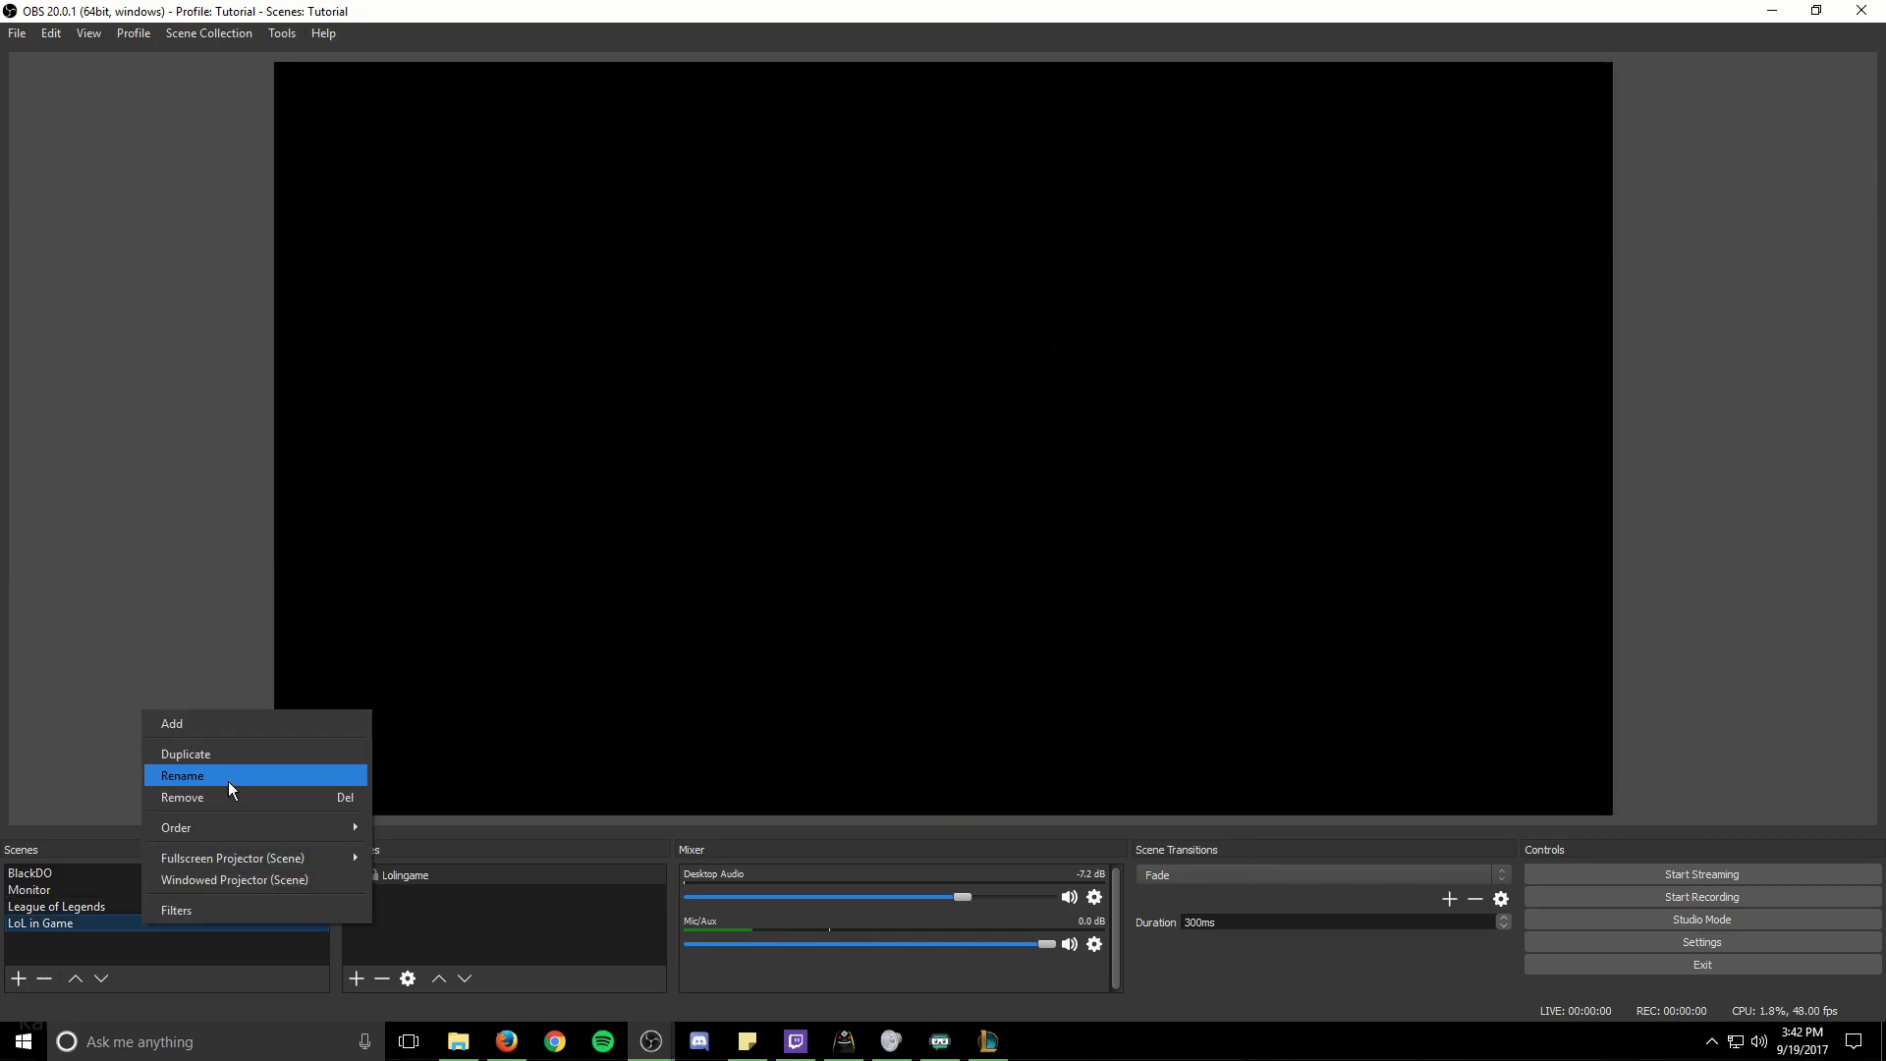
{"action": "left_click", "coordinate": [467, 913]}
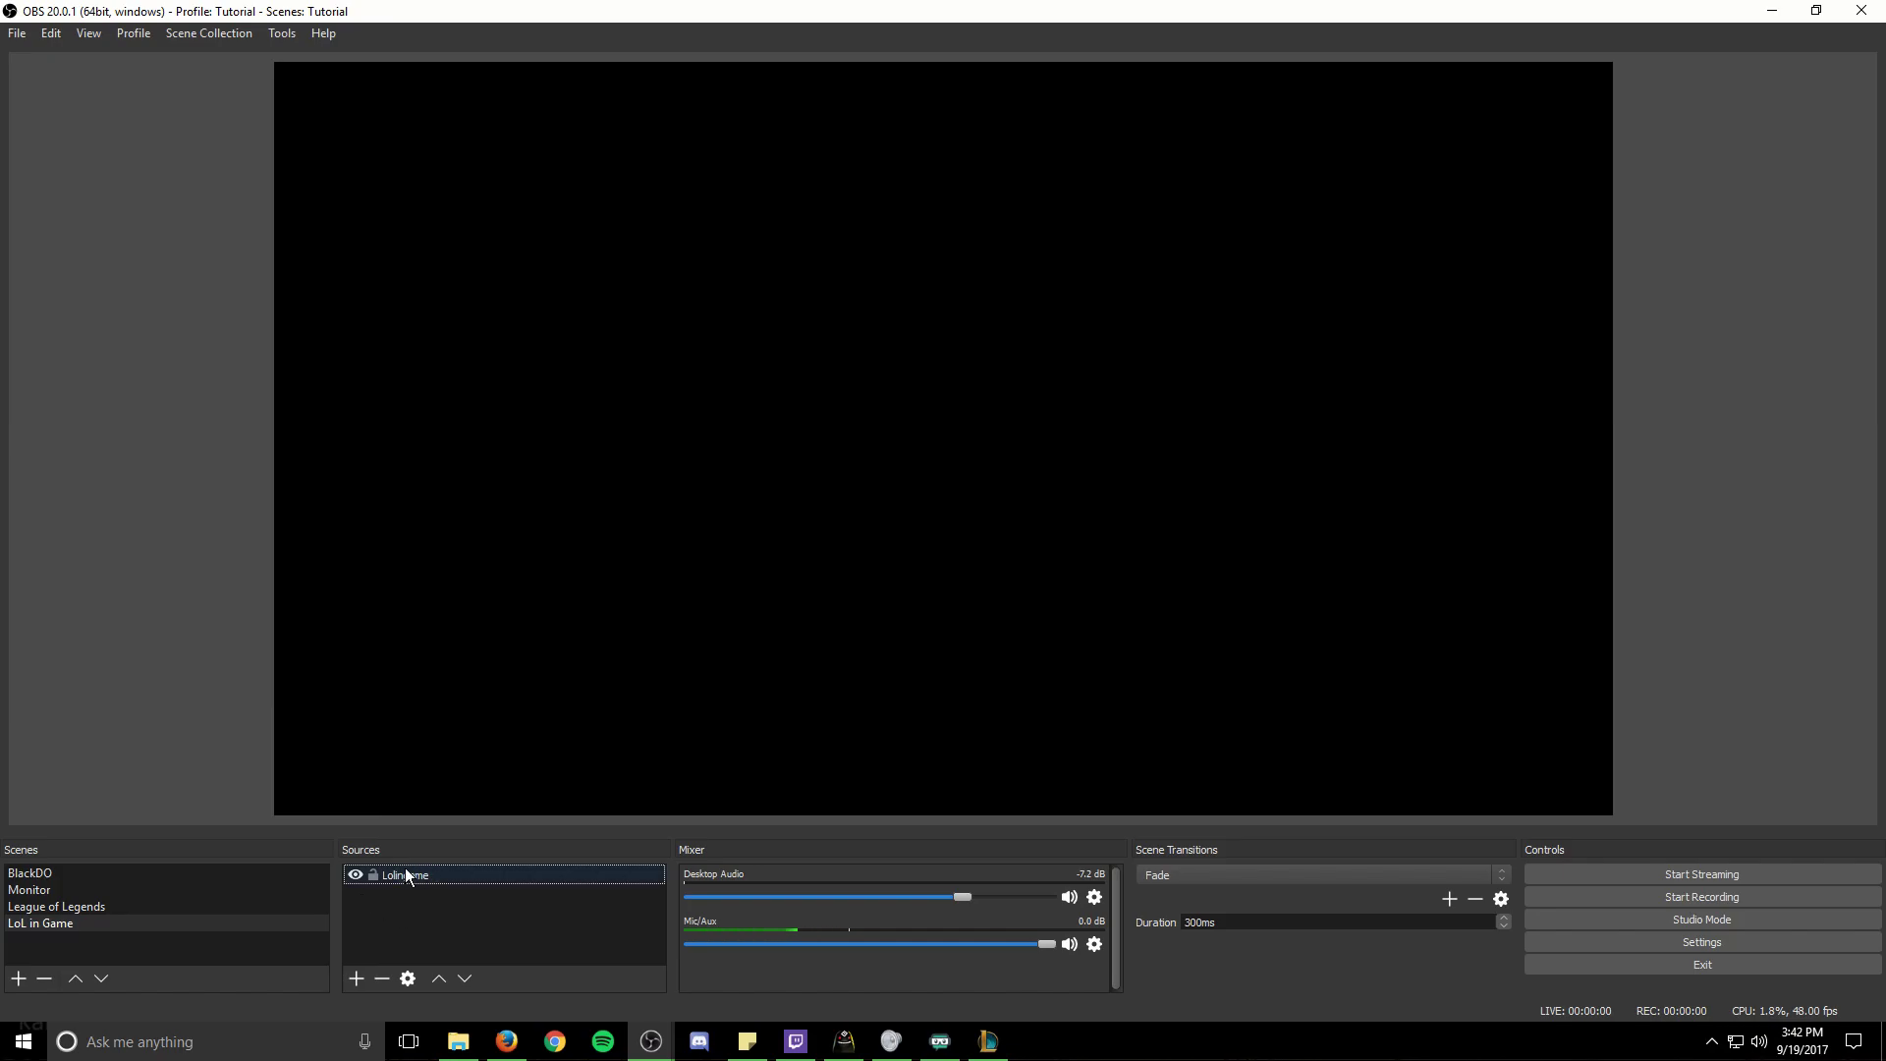
{"action": "left_click", "coordinate": [155, 906]}
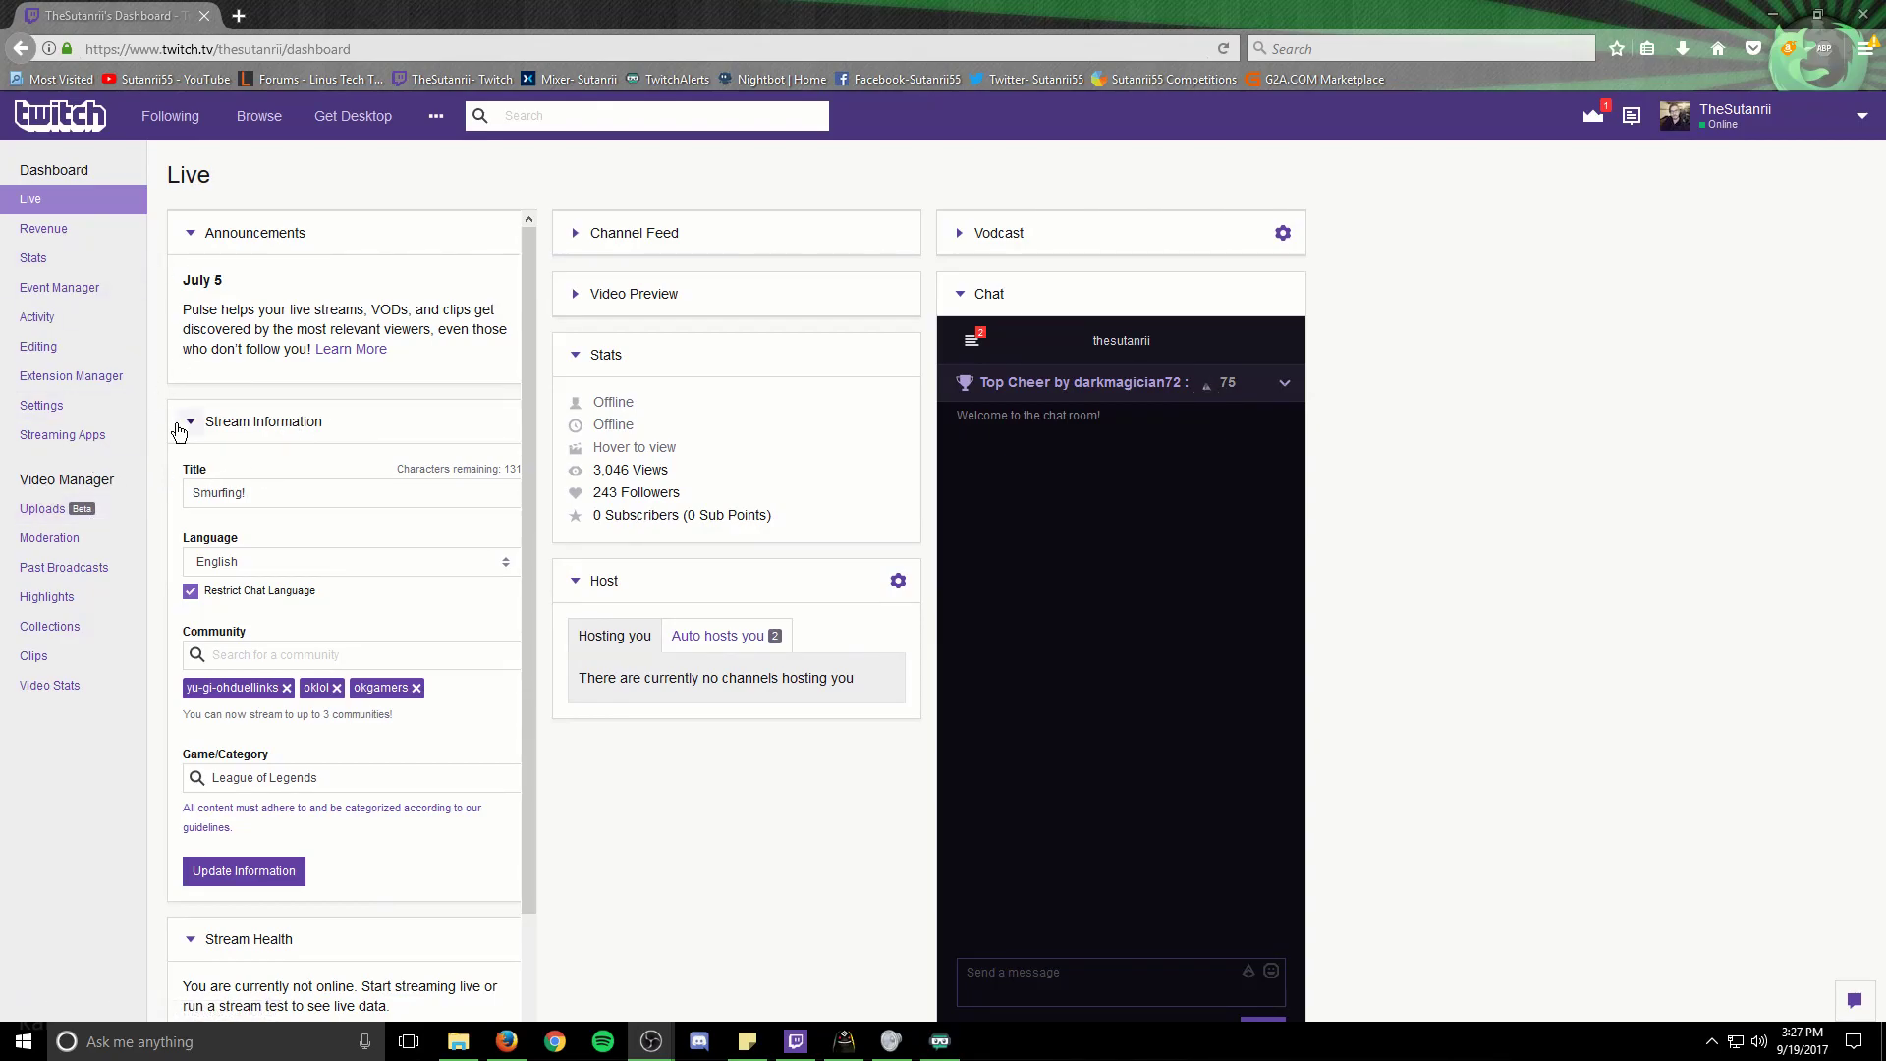
Step: Open the Extension Manager in the Twitch dashboard and browse the available extensions to the end of the list
{"action": "left_click", "coordinate": [79, 379]}
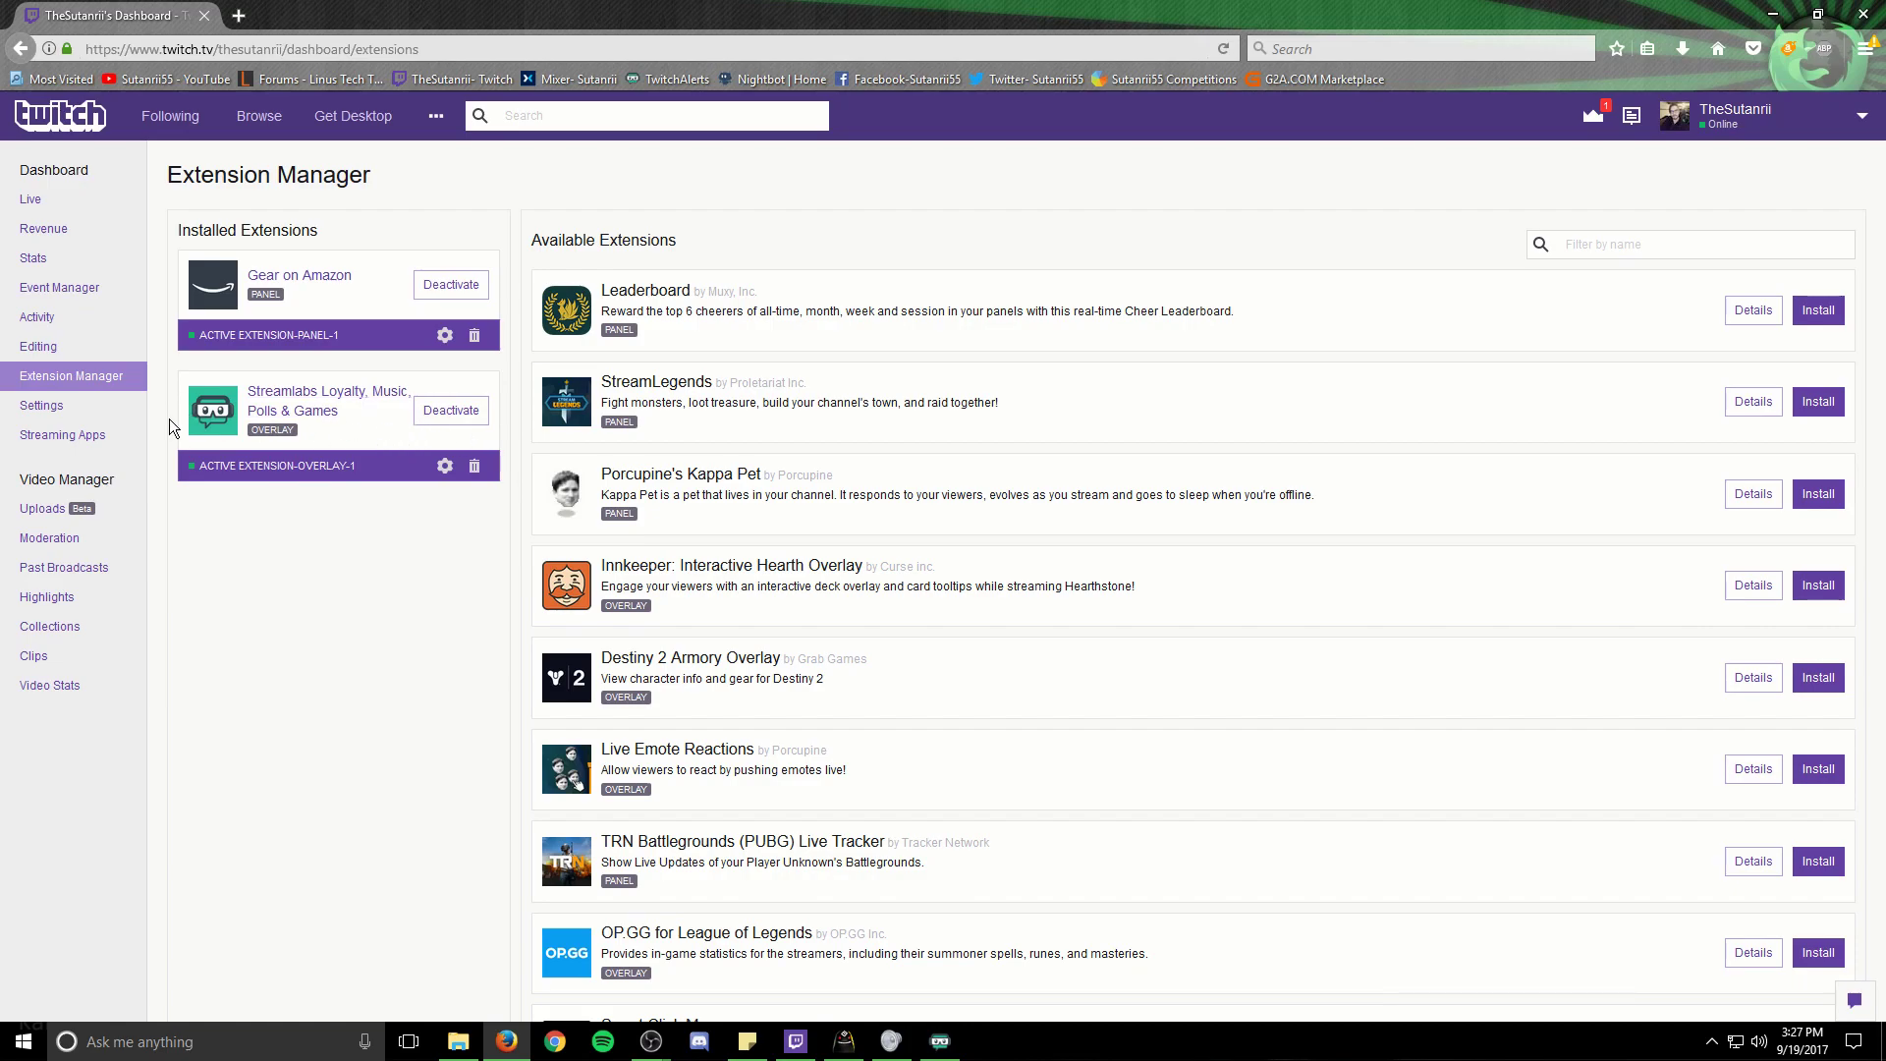
{"action": "scroll", "coordinate": [1286, 516], "scroll_direction": "down", "scroll_amount": 15}
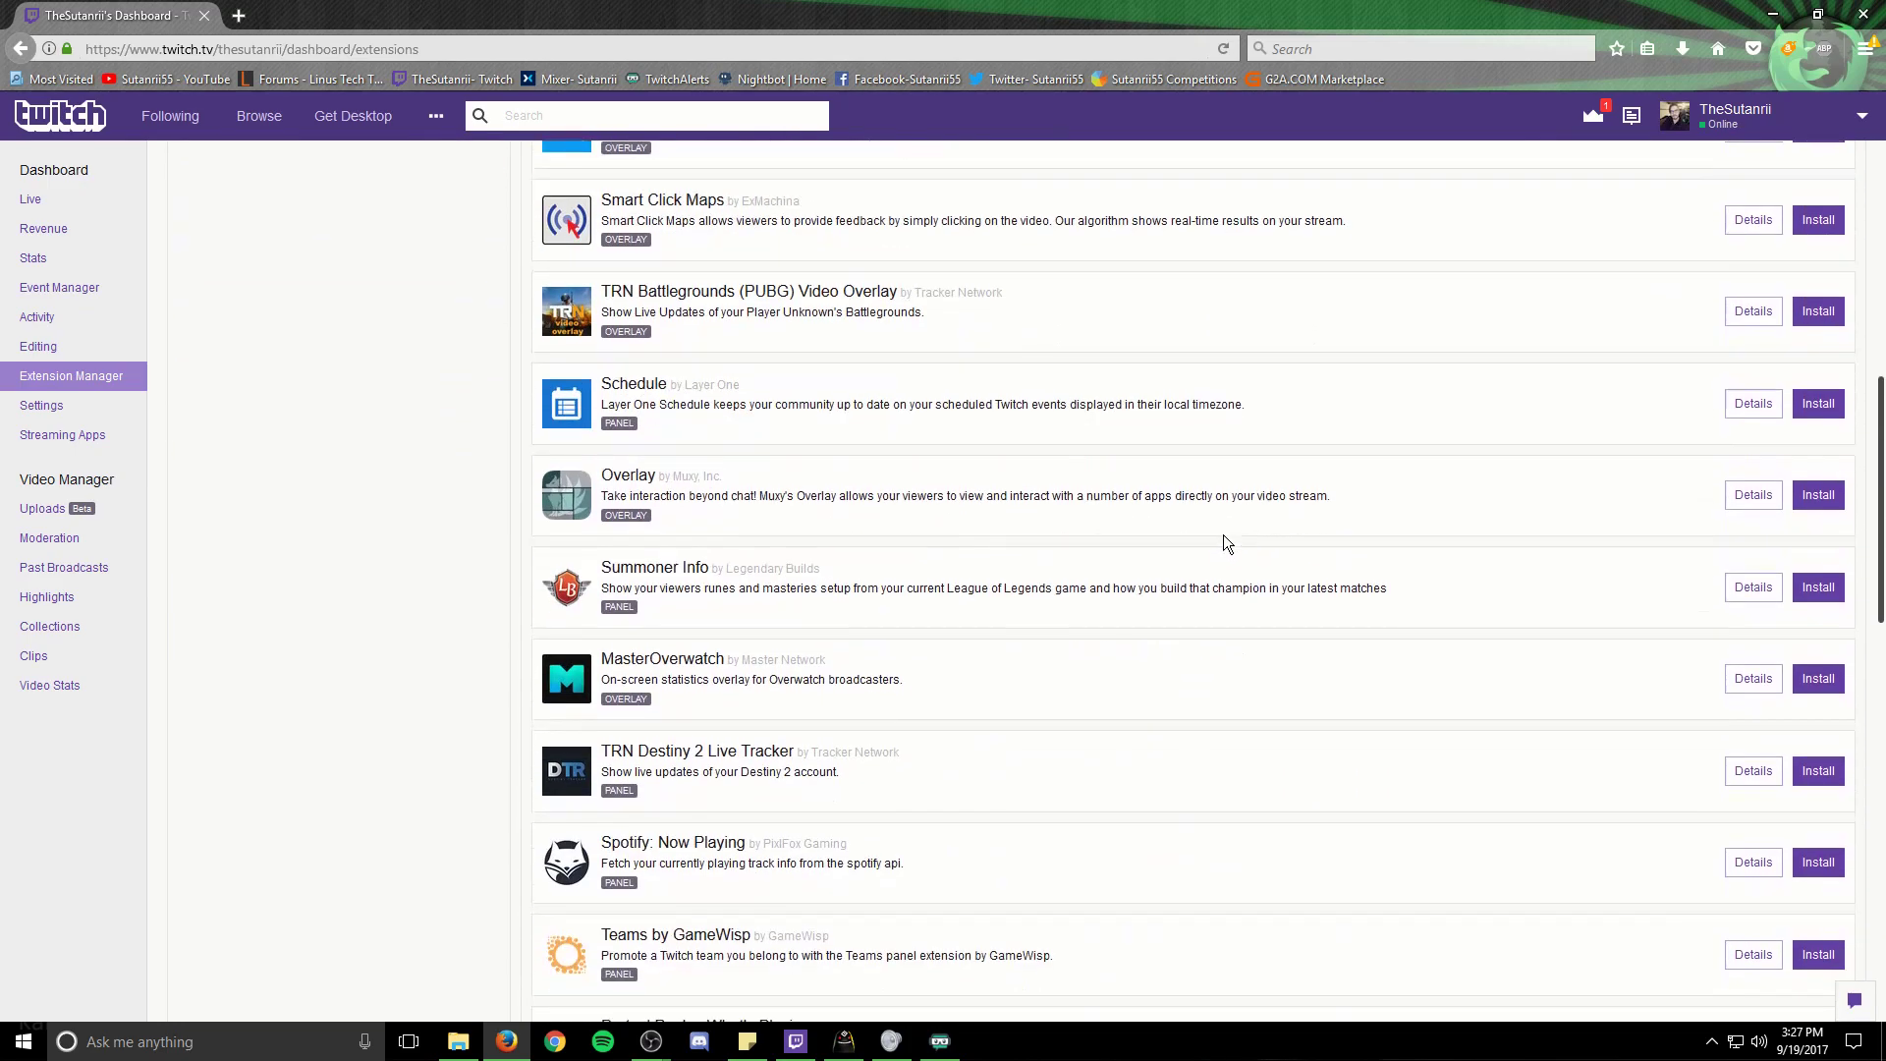
{"action": "scroll", "coordinate": [1269, 601], "scroll_direction": "down", "scroll_amount": 8}
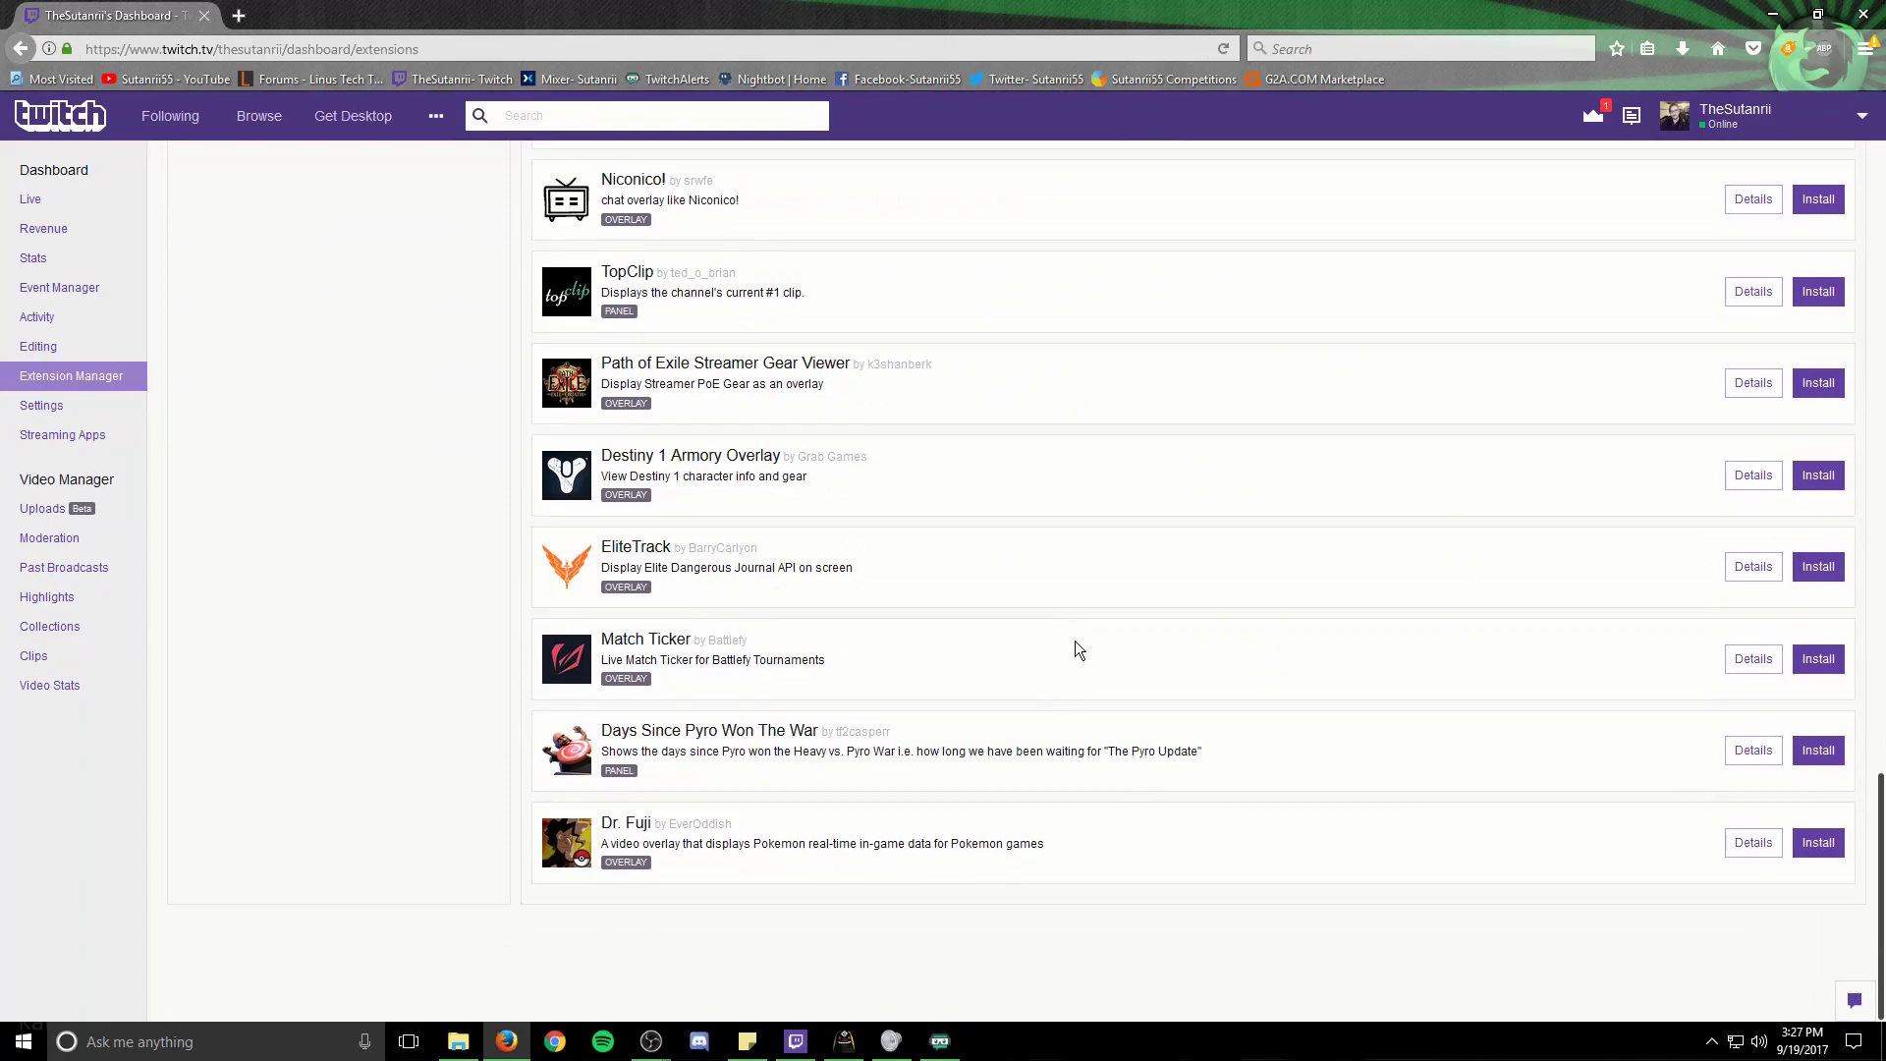
Step: Look back through the available extensions, from the end of the list up to Smart Click Maps and down again
{"action": "scroll", "coordinate": [1176, 643], "scroll_direction": "up", "scroll_amount": 3}
{"action": "scroll", "coordinate": [1176, 645], "scroll_direction": "up", "scroll_amount": 10}
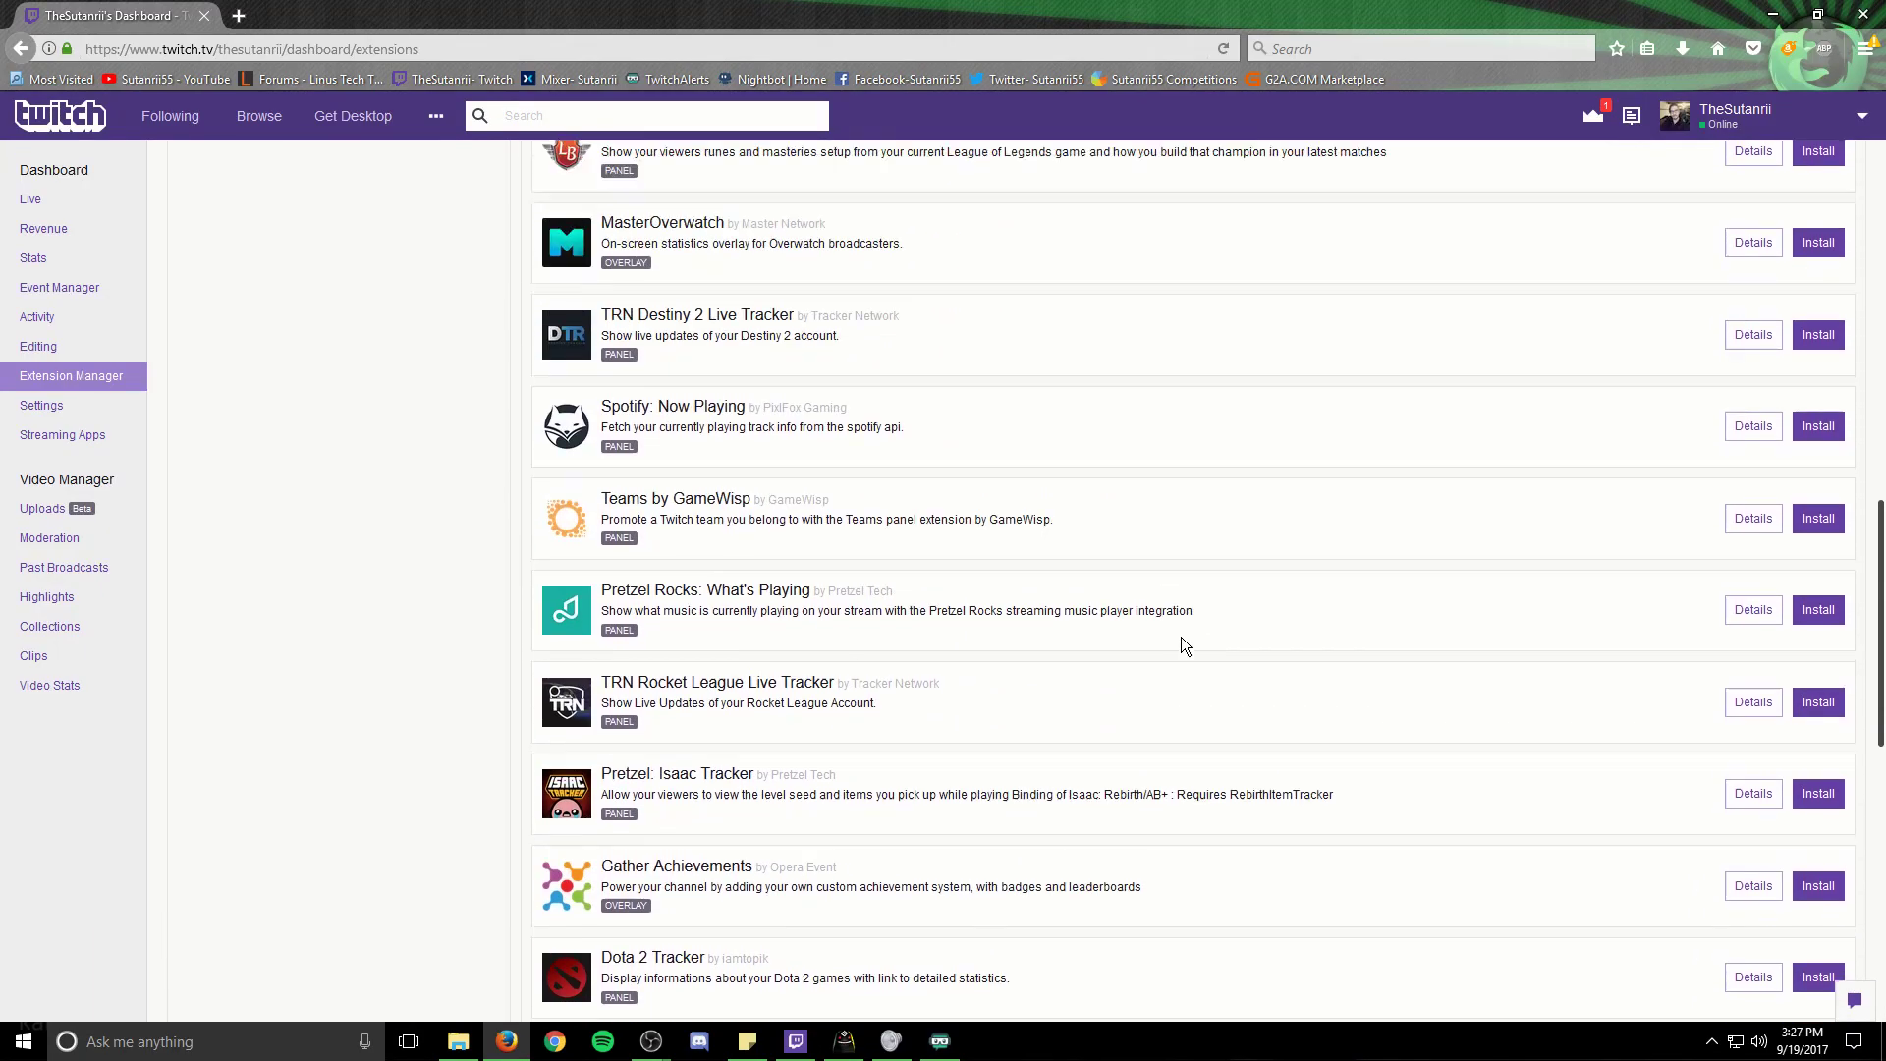
{"action": "scroll", "coordinate": [1181, 645], "scroll_direction": "up", "scroll_amount": 3}
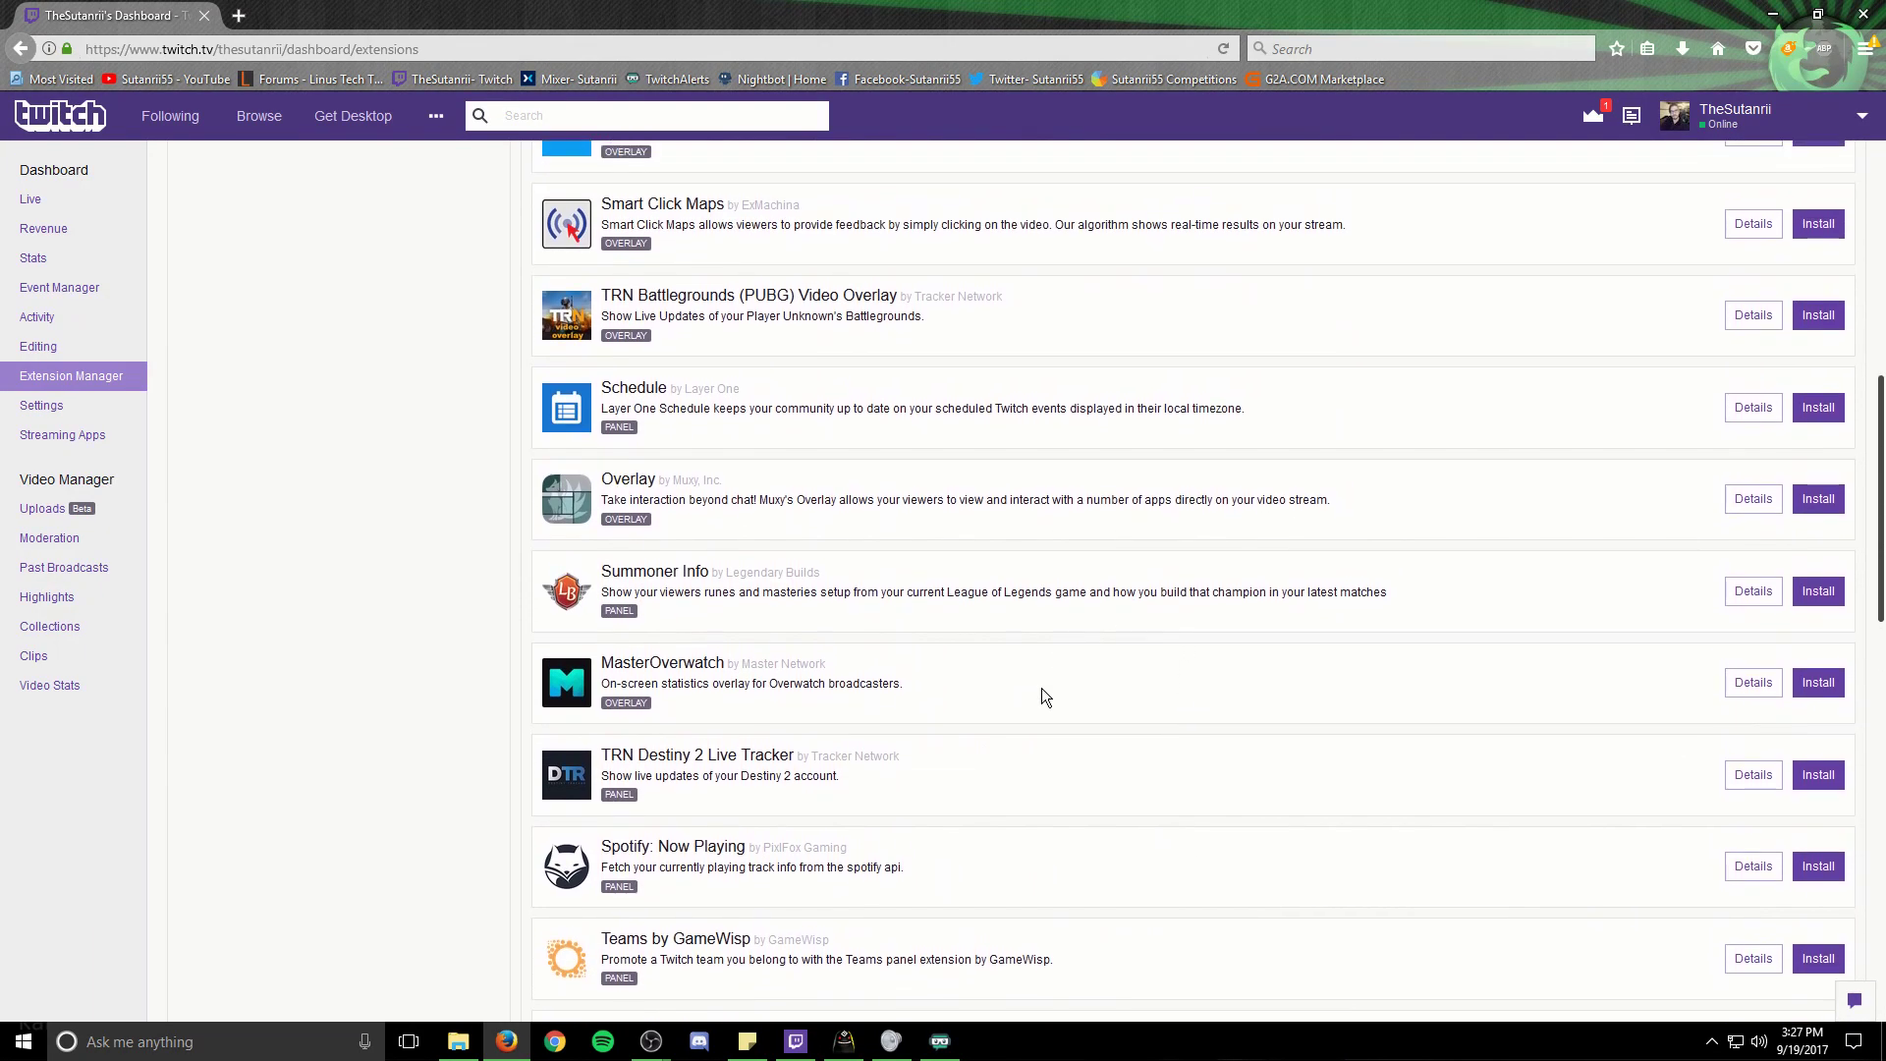
{"action": "scroll", "coordinate": [1033, 675], "scroll_direction": "up", "scroll_amount": 1}
{"action": "scroll", "coordinate": [1033, 676], "scroll_direction": "down", "scroll_amount": 5}
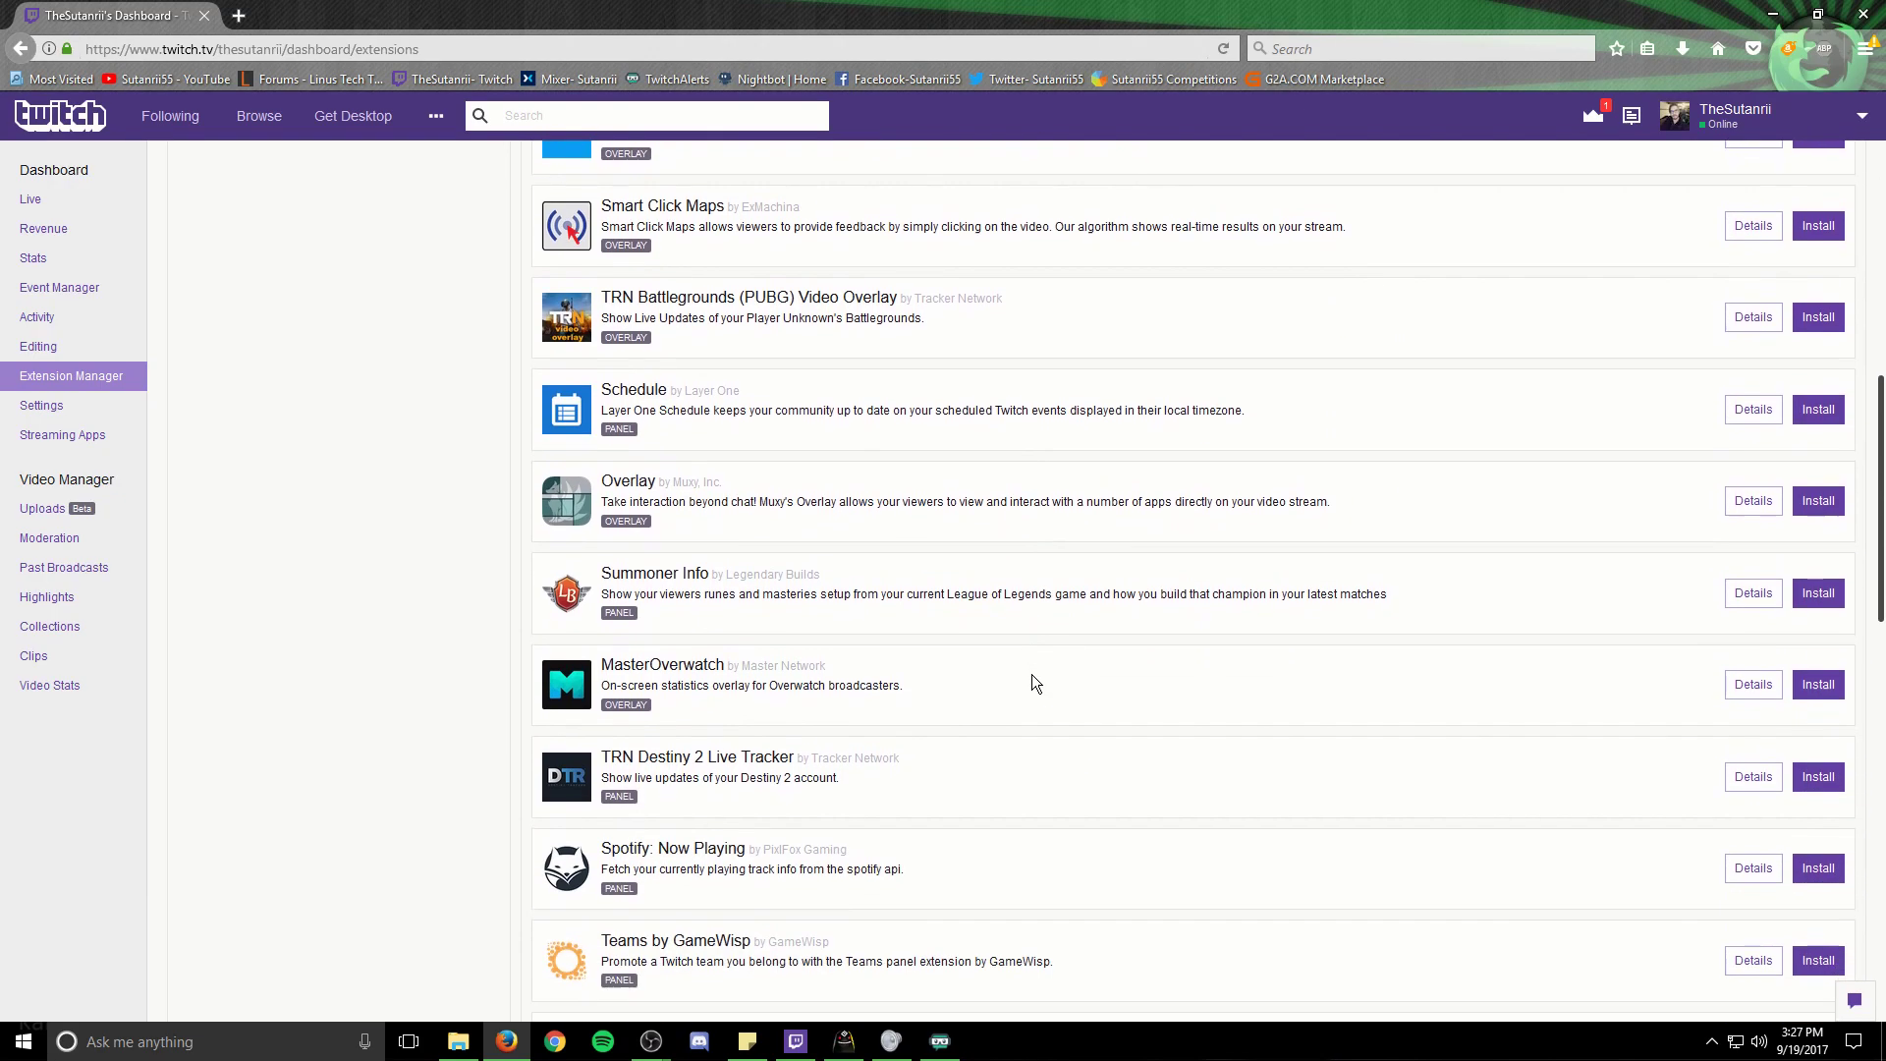
{"action": "scroll", "coordinate": [1031, 674], "scroll_direction": "down", "scroll_amount": 5}
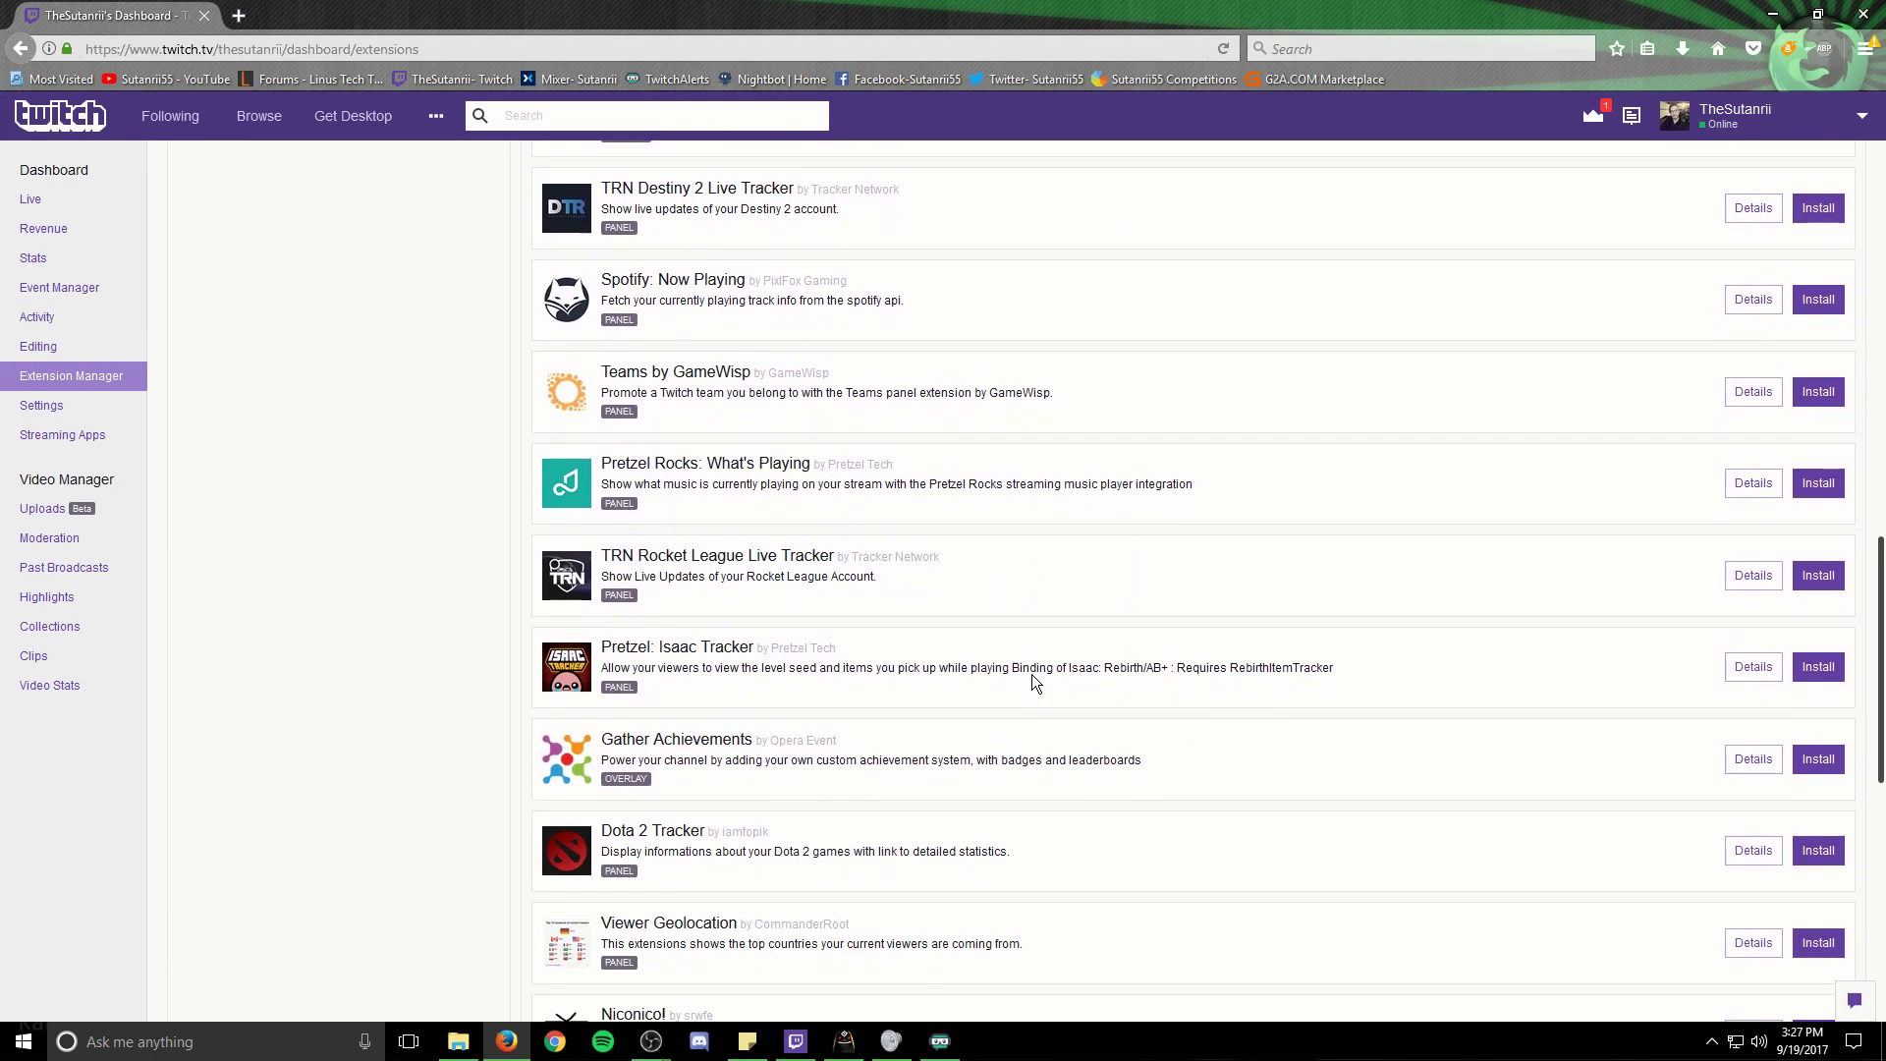
{"action": "scroll", "coordinate": [1070, 669], "scroll_direction": "down", "scroll_amount": 4}
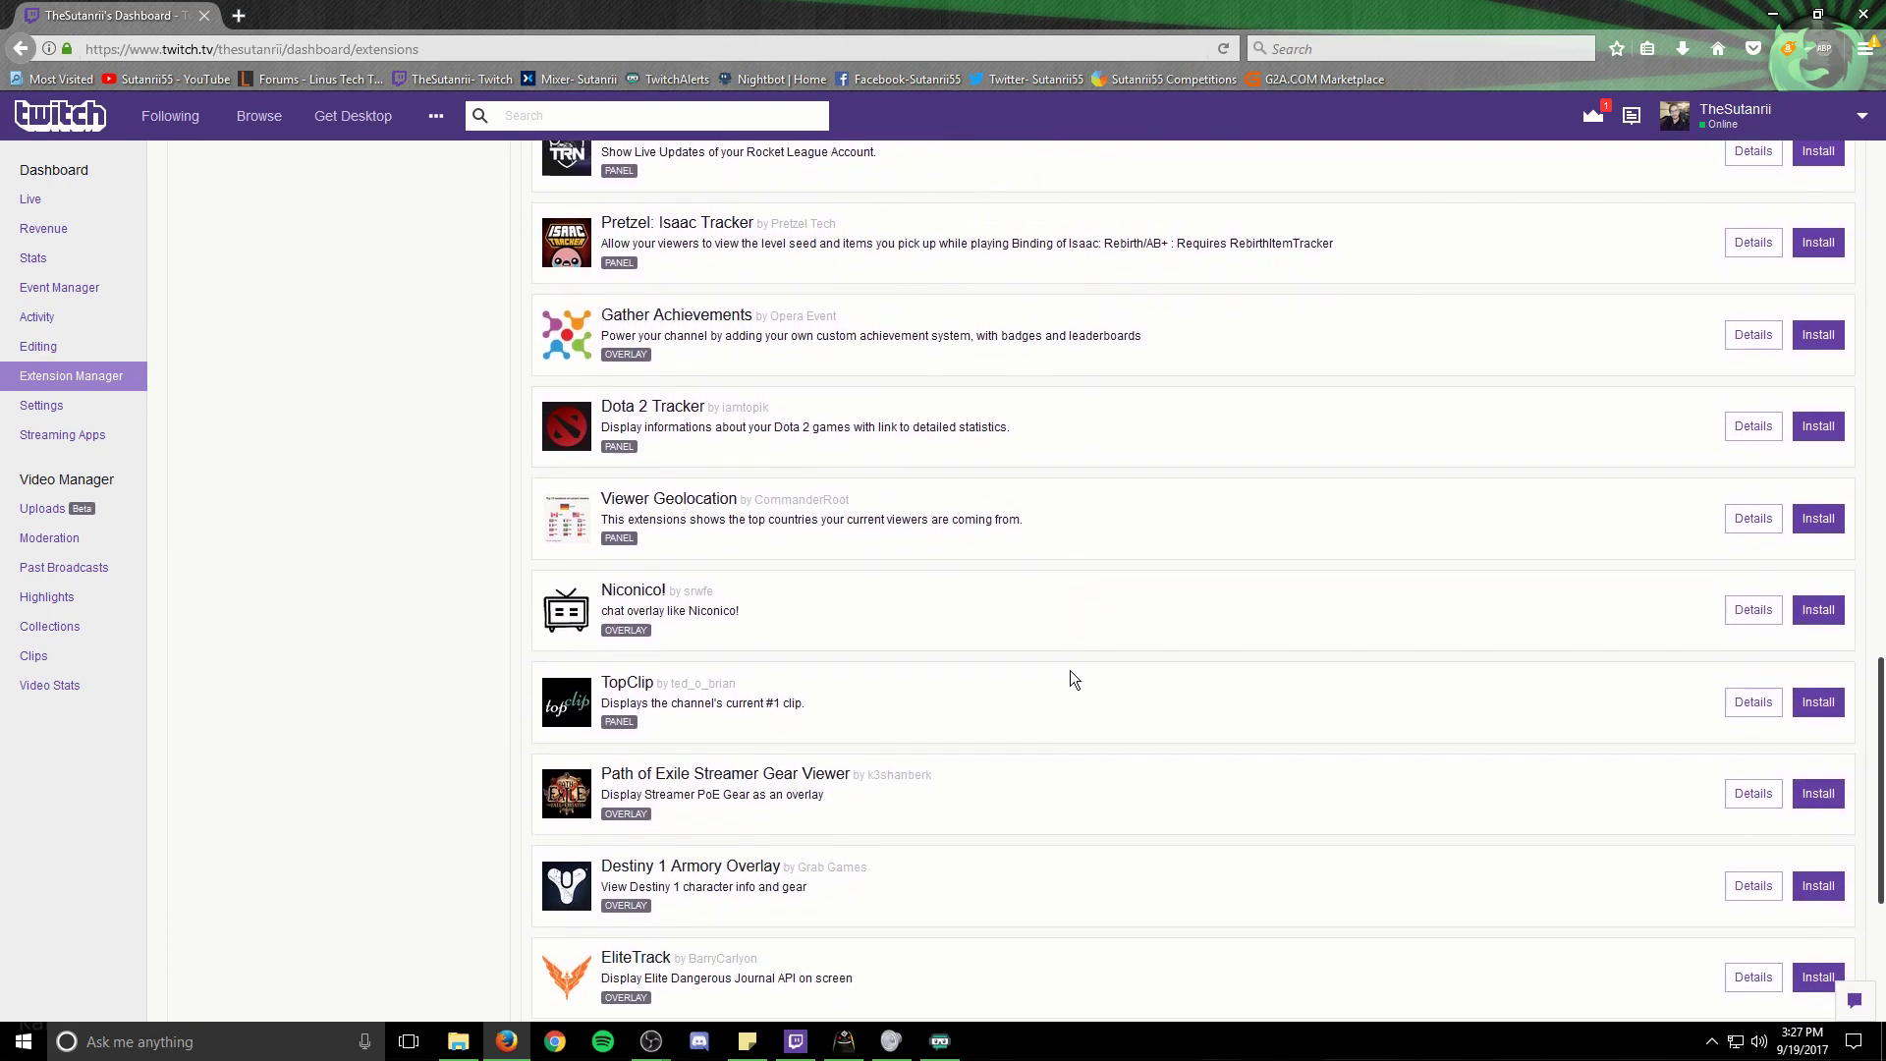
{"action": "scroll", "coordinate": [1069, 670], "scroll_direction": "down", "scroll_amount": 3}
Step: Install the Spotify: Now Playing extension, check its configuration page, and return to the Extension Manager list
{"action": "scroll", "coordinate": [1063, 692], "scroll_direction": "up", "scroll_amount": 8}
{"action": "scroll", "coordinate": [1067, 708], "scroll_direction": "up", "scroll_amount": 3}
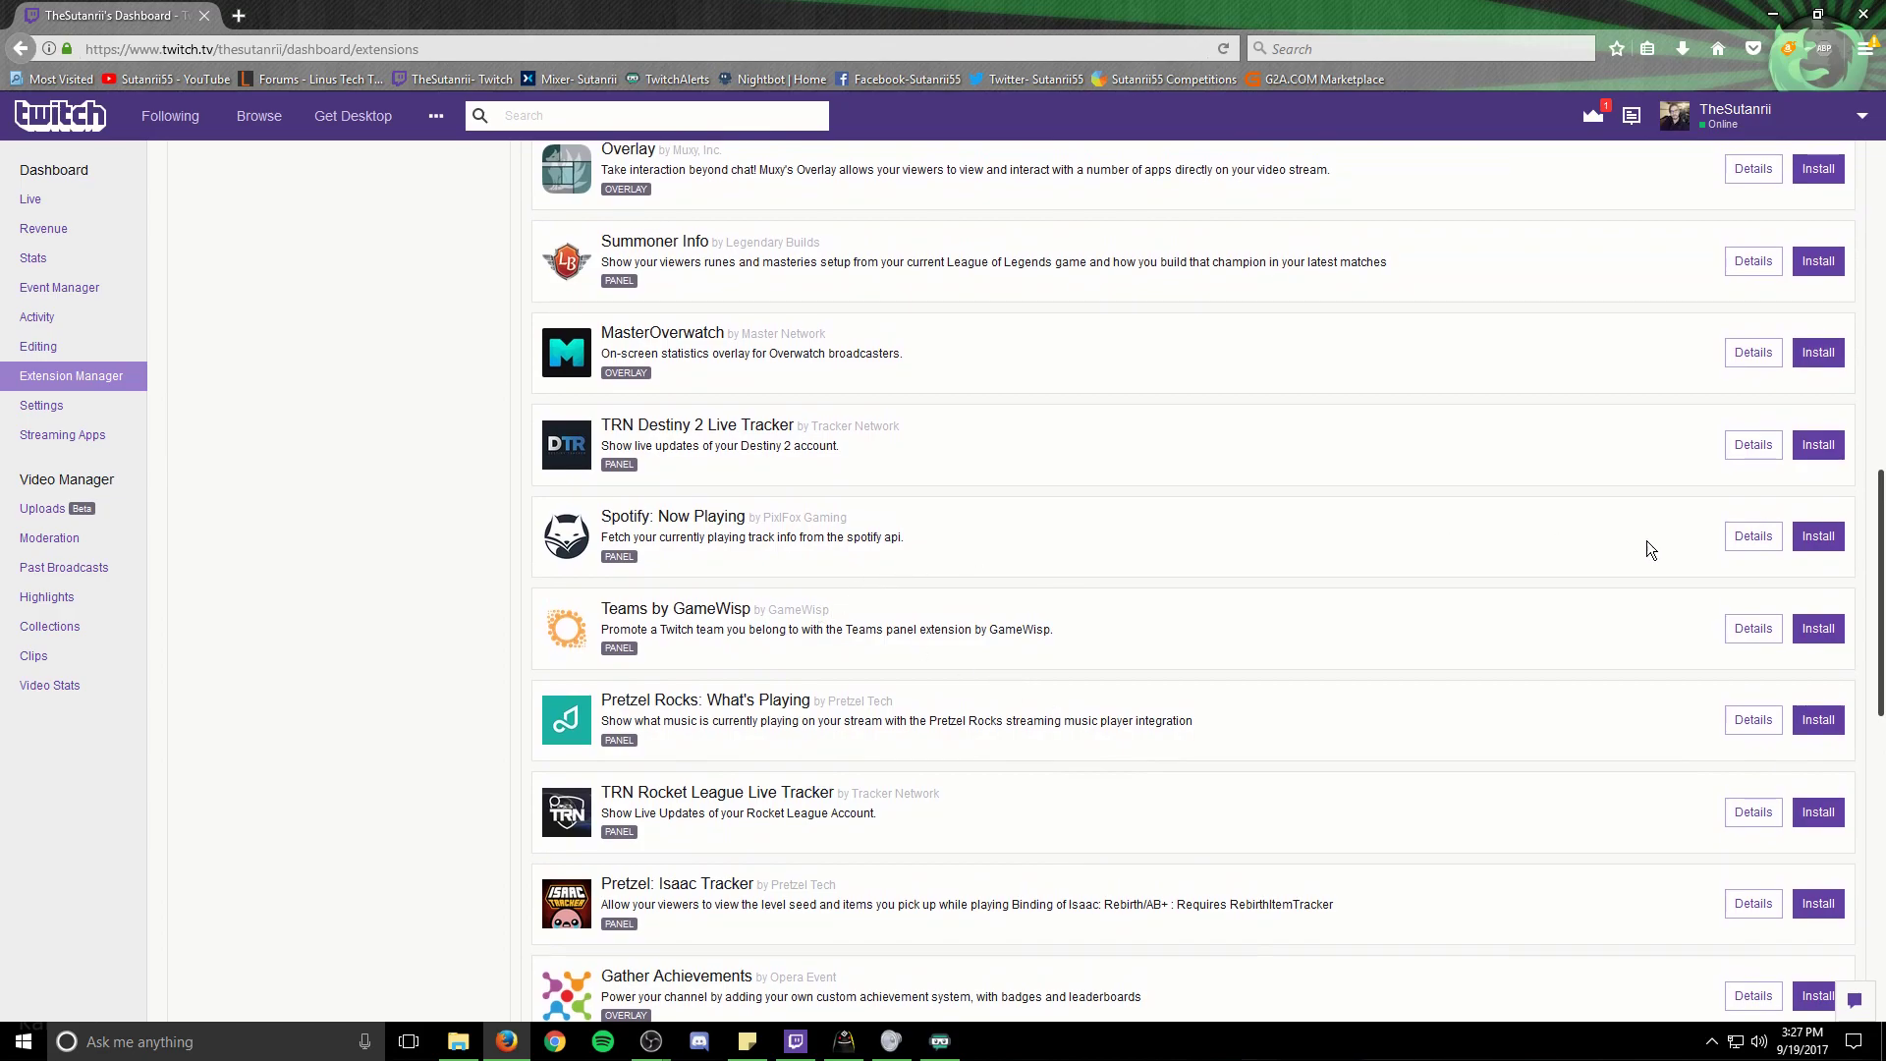
{"action": "left_click", "coordinate": [1818, 535]}
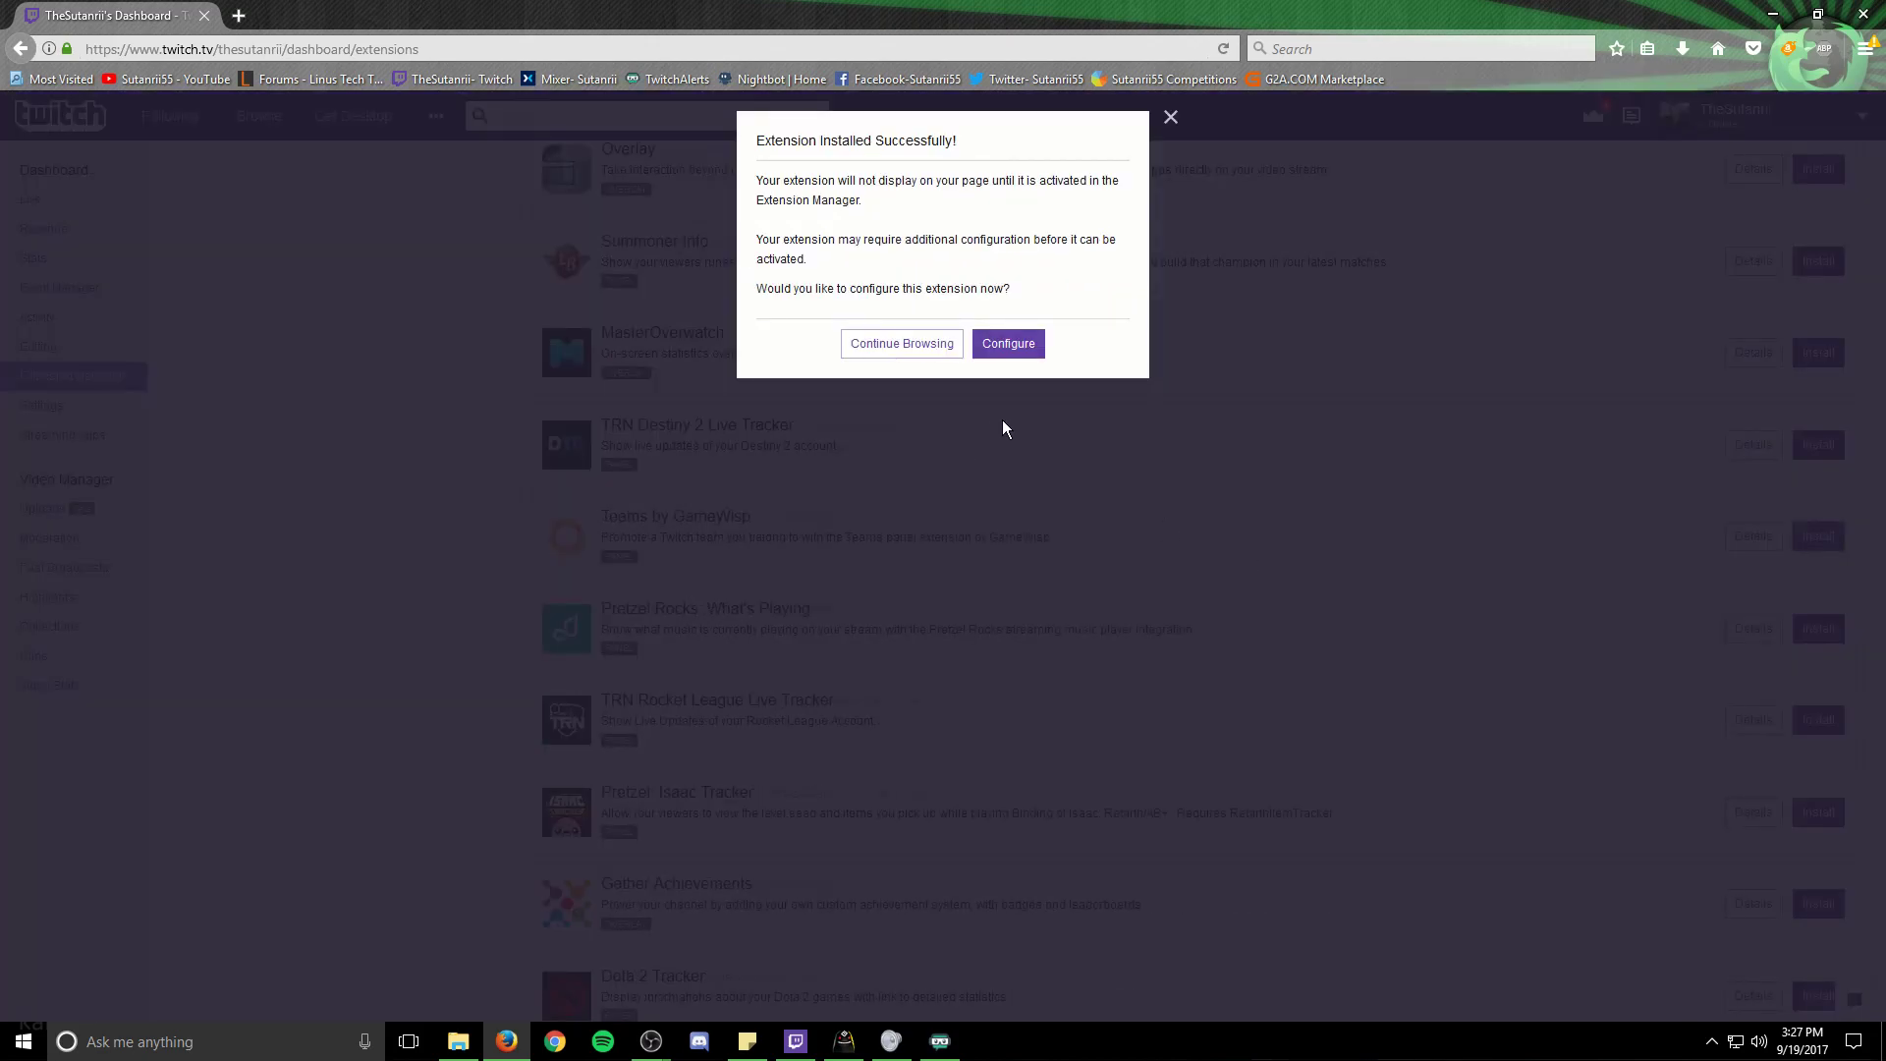
{"action": "left_click", "coordinate": [1018, 351]}
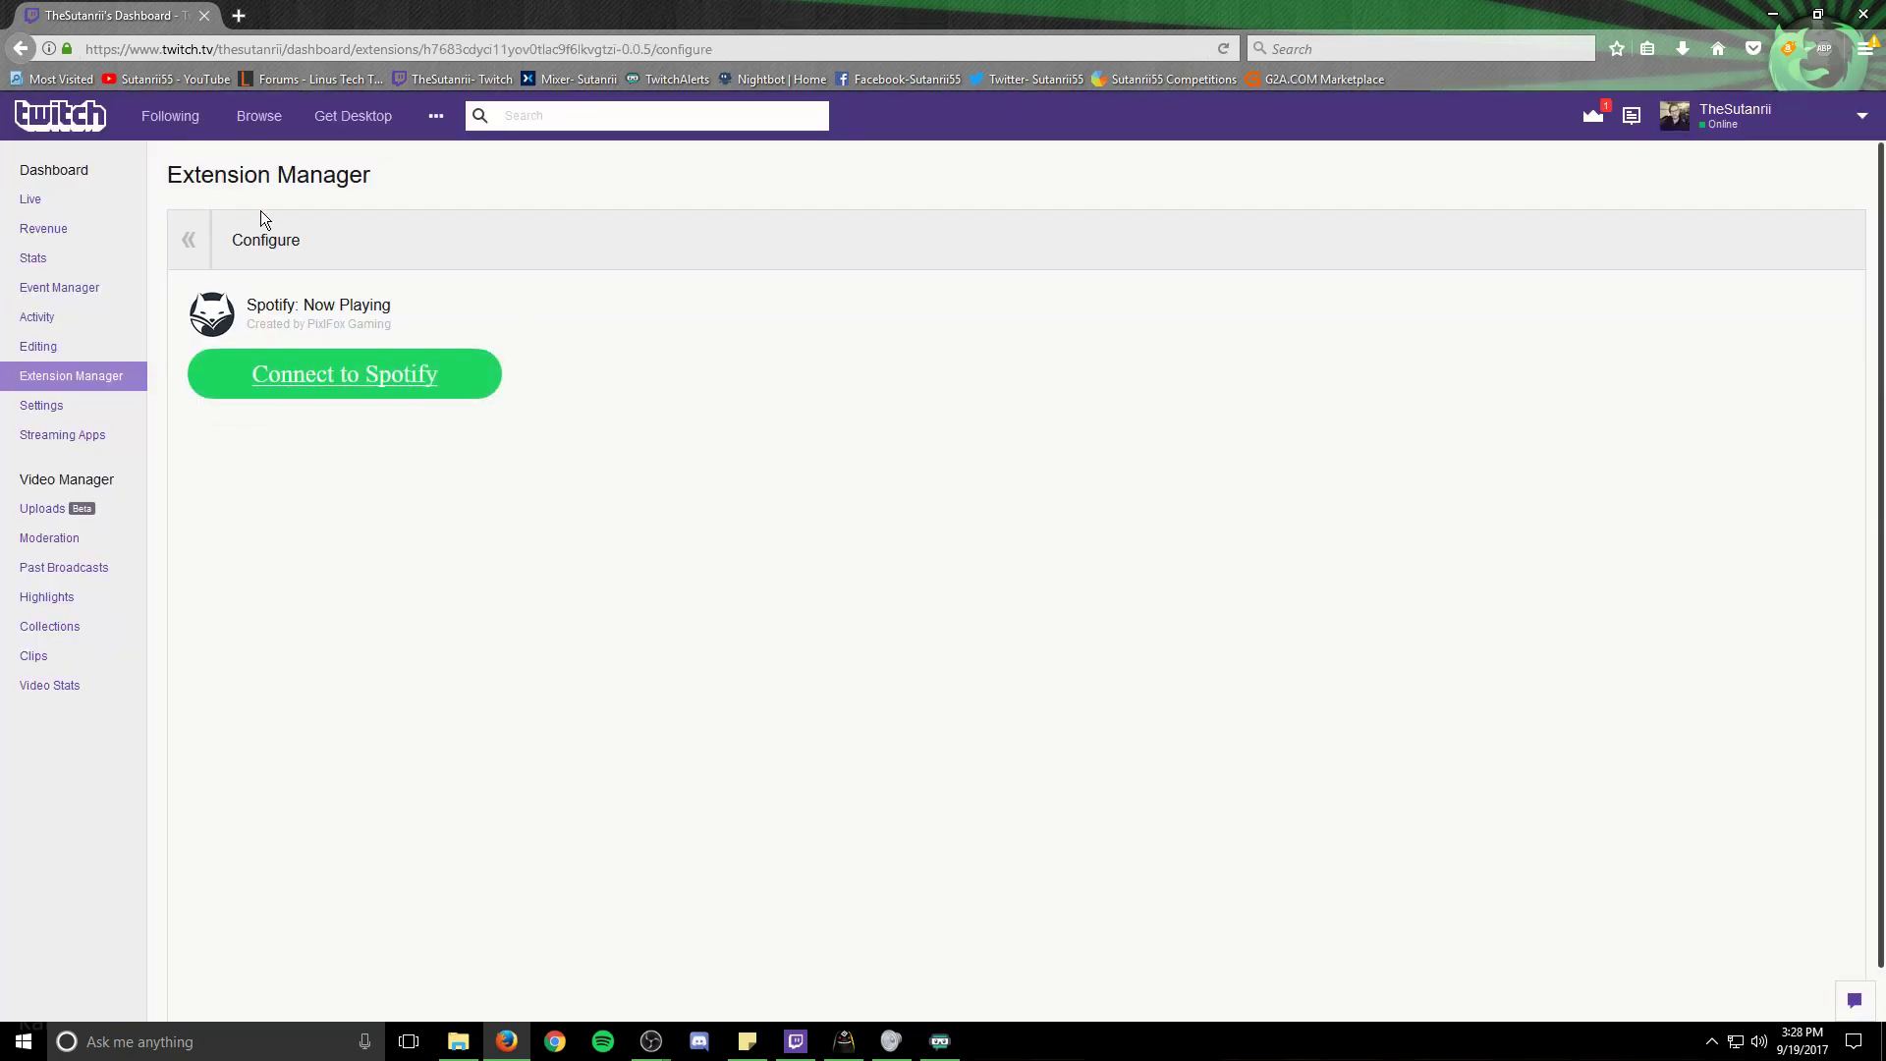
{"action": "left_click", "coordinate": [192, 239]}
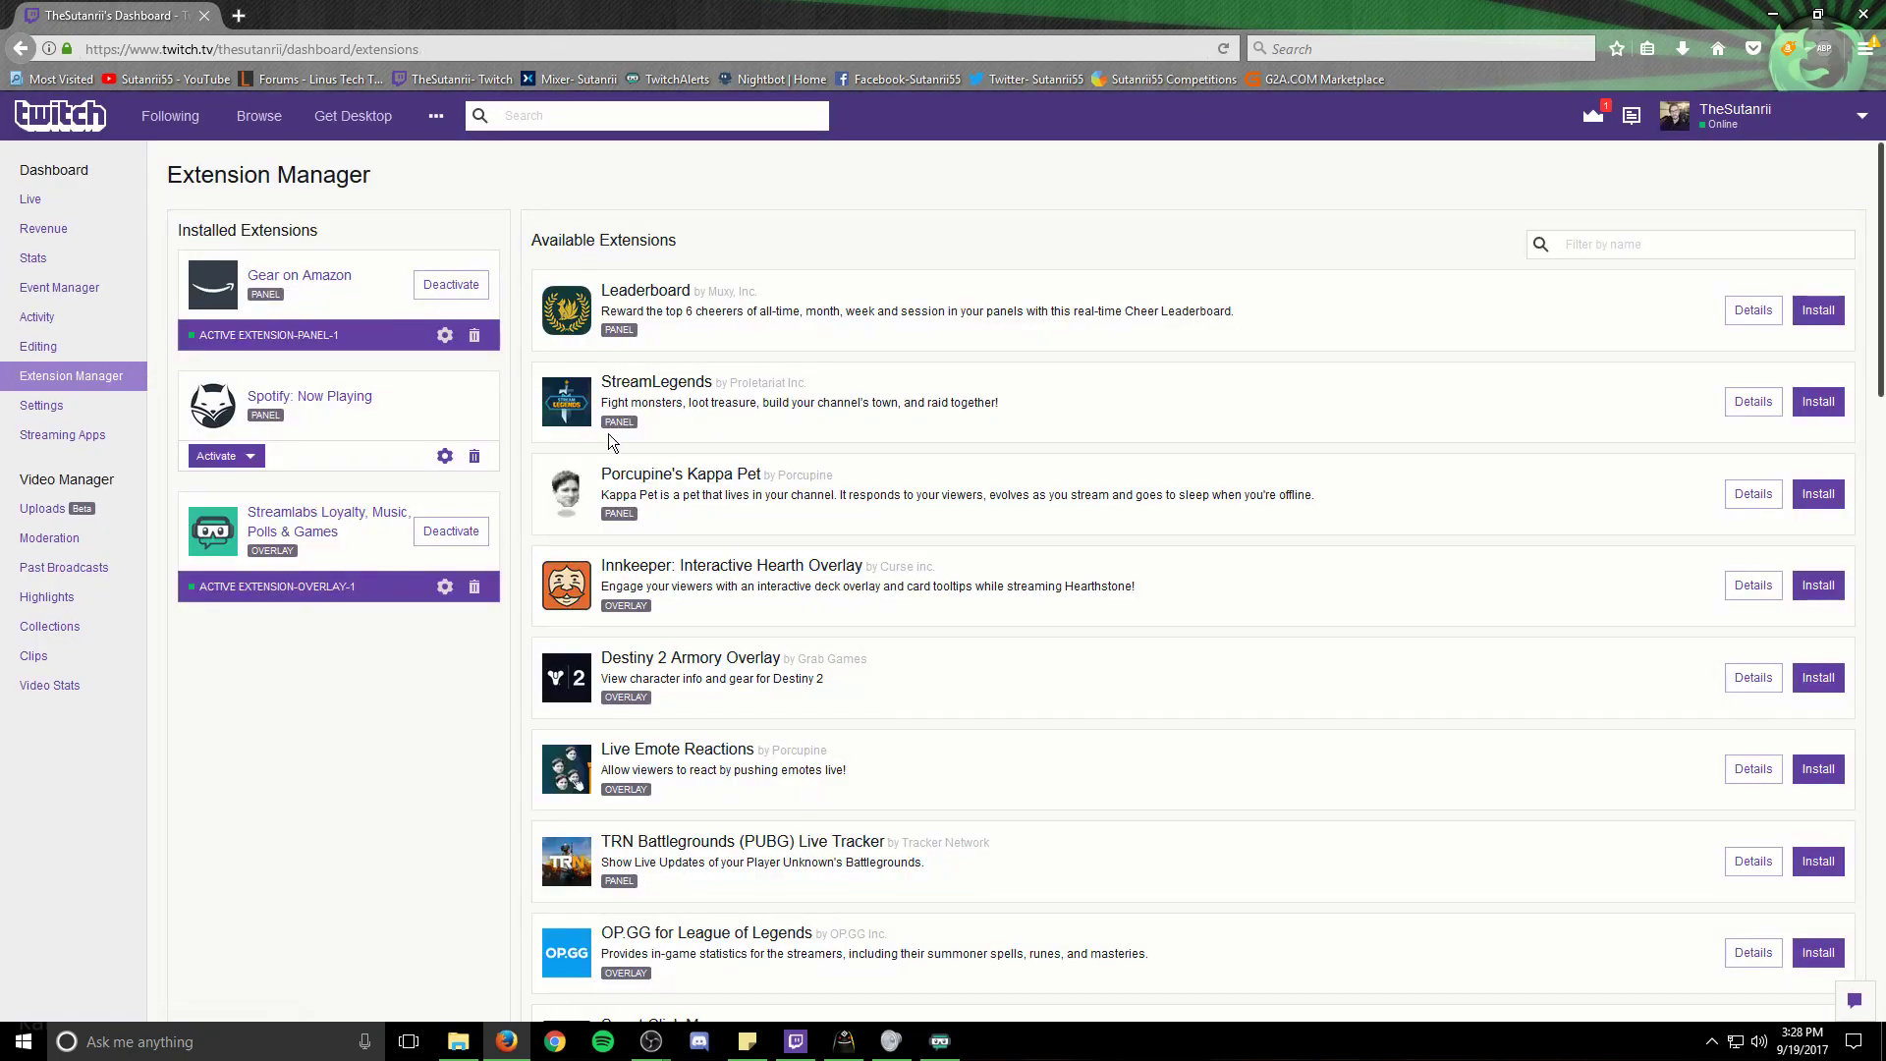
{"action": "left_click", "coordinate": [262, 464]}
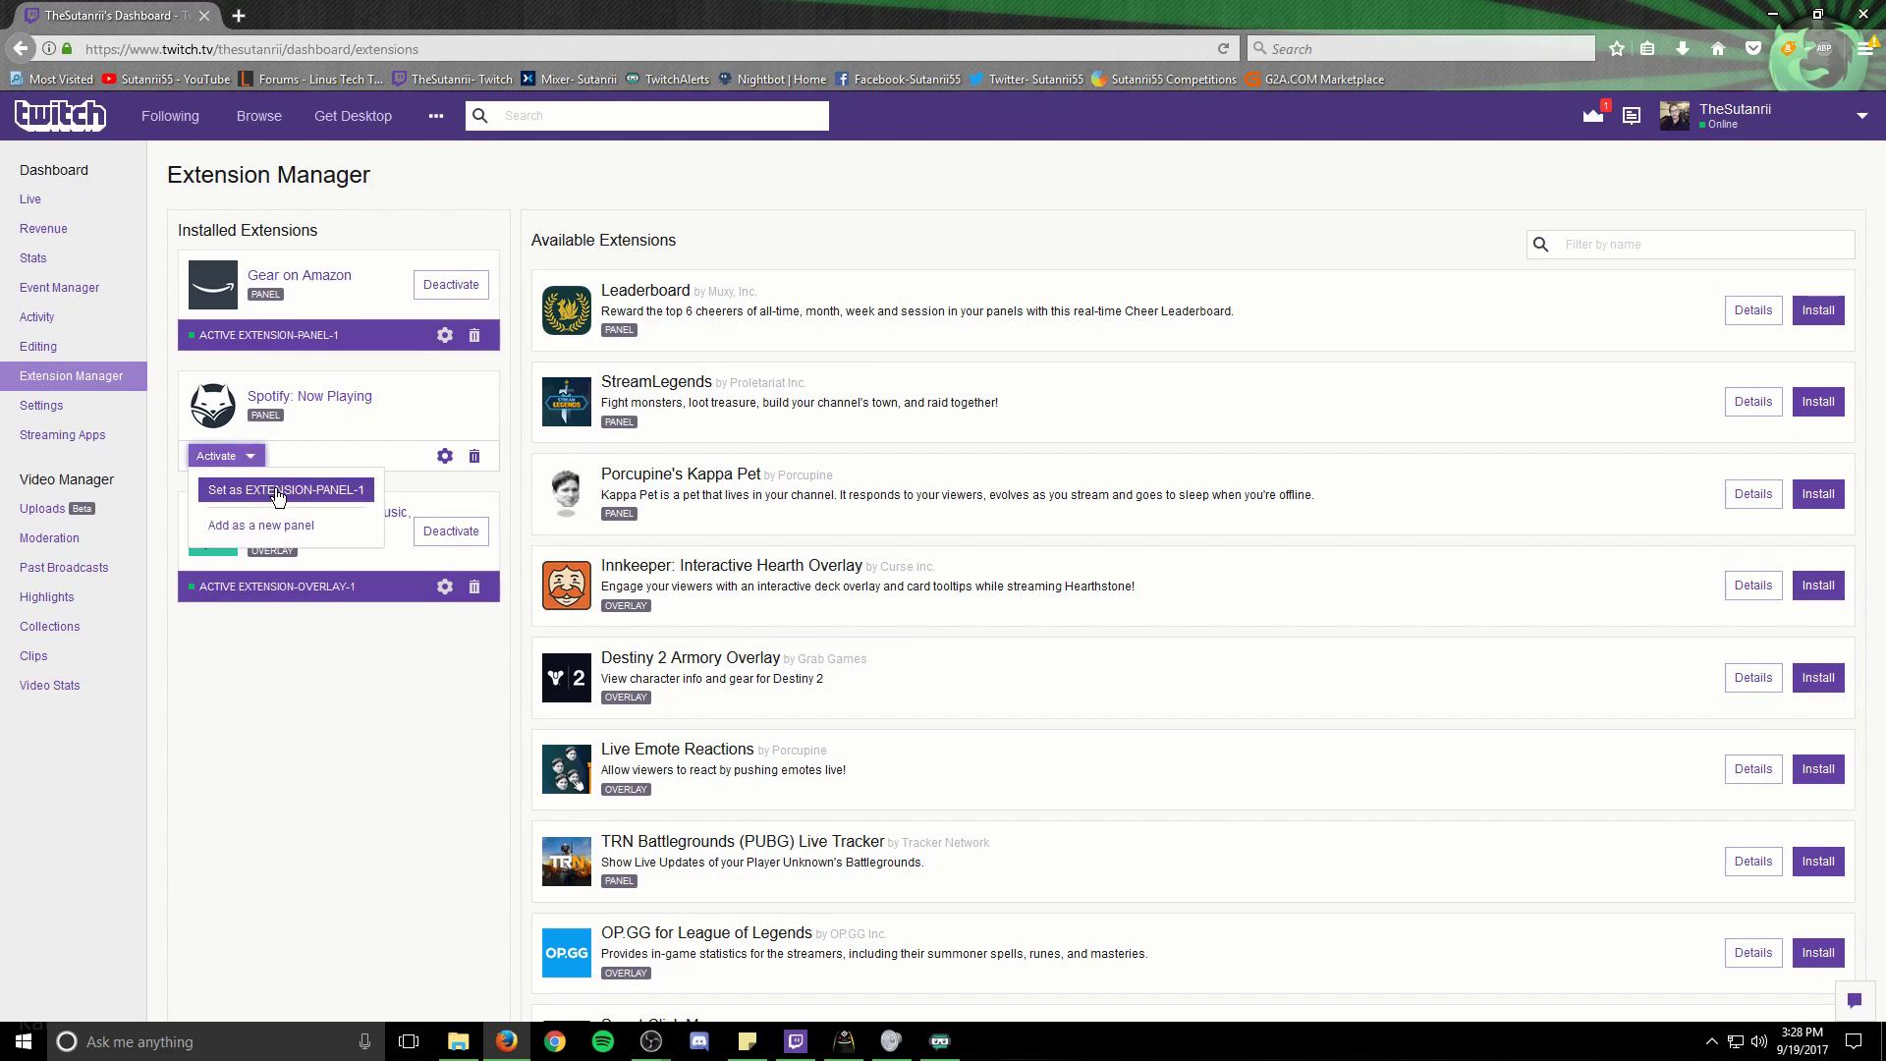
{"action": "left_click", "coordinate": [273, 494]}
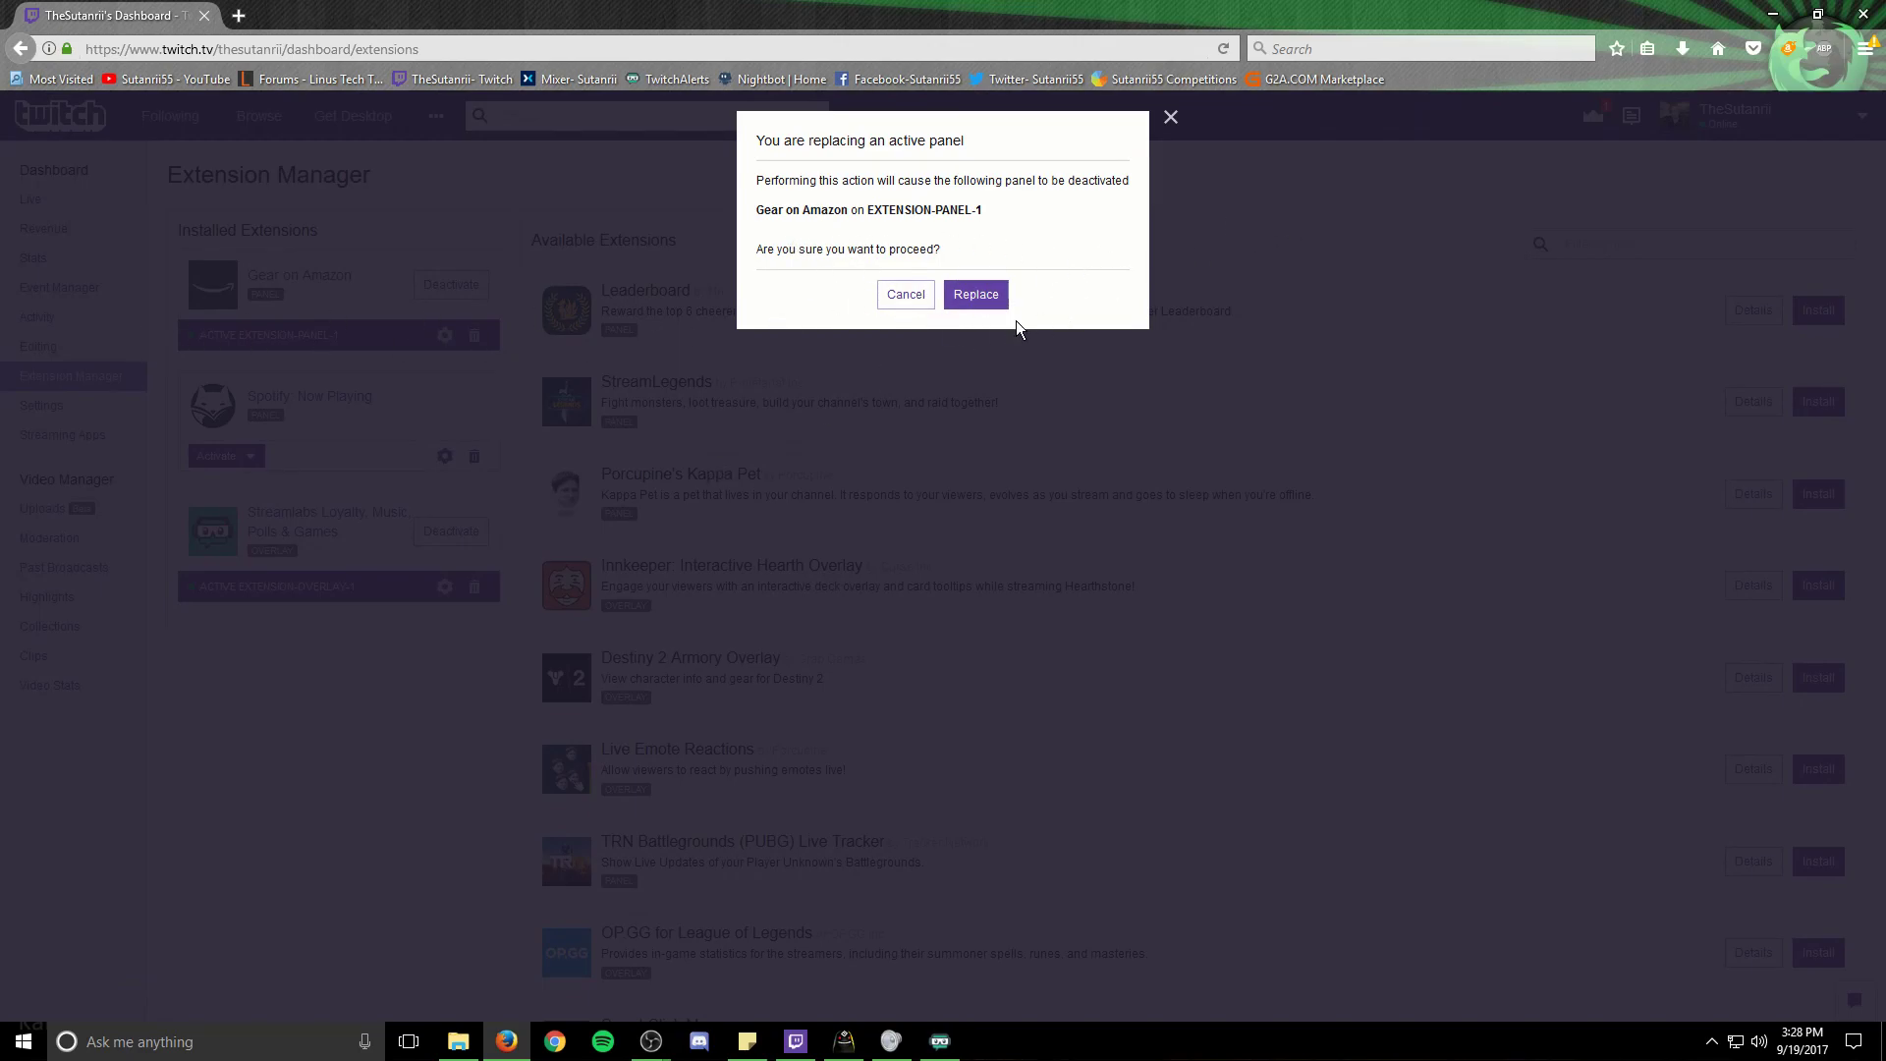
{"action": "left_click", "coordinate": [904, 297]}
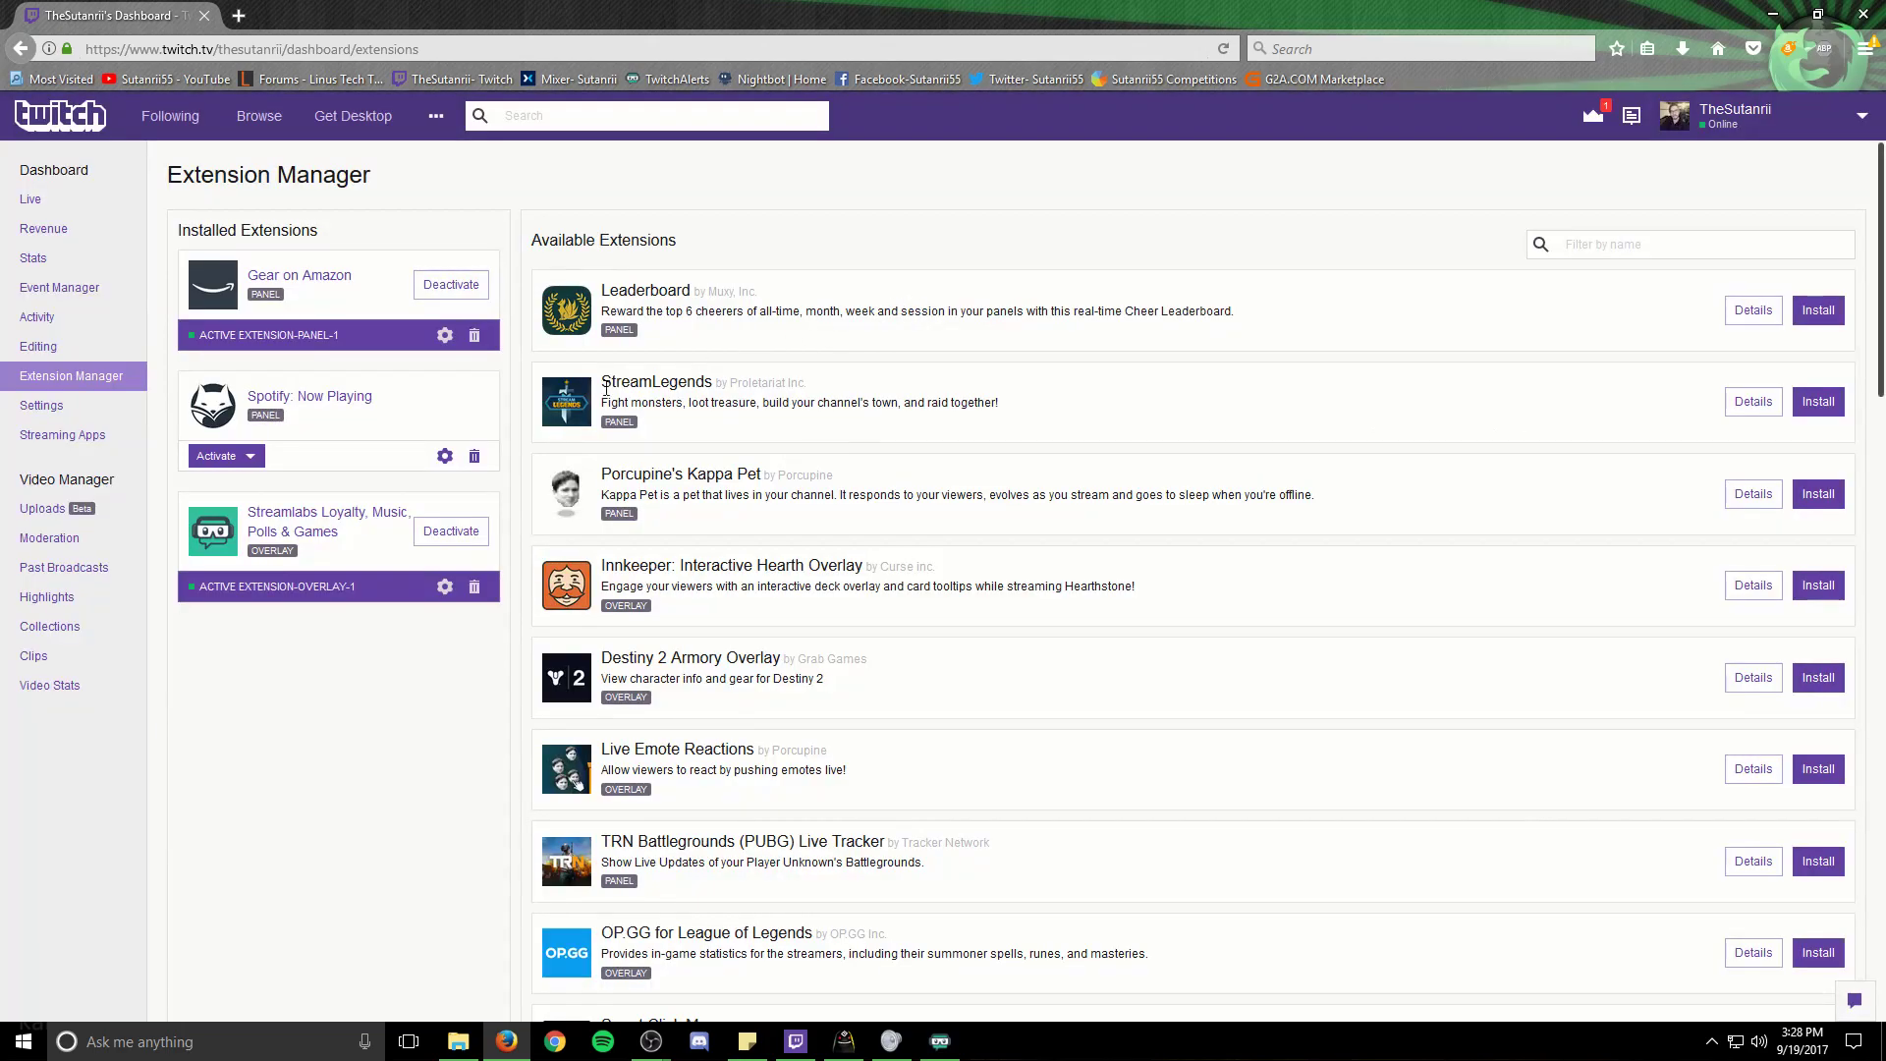
Step: Uninstall the Spotify: Now Playing extension from the installed extensions
{"action": "left_click", "coordinate": [474, 455]}
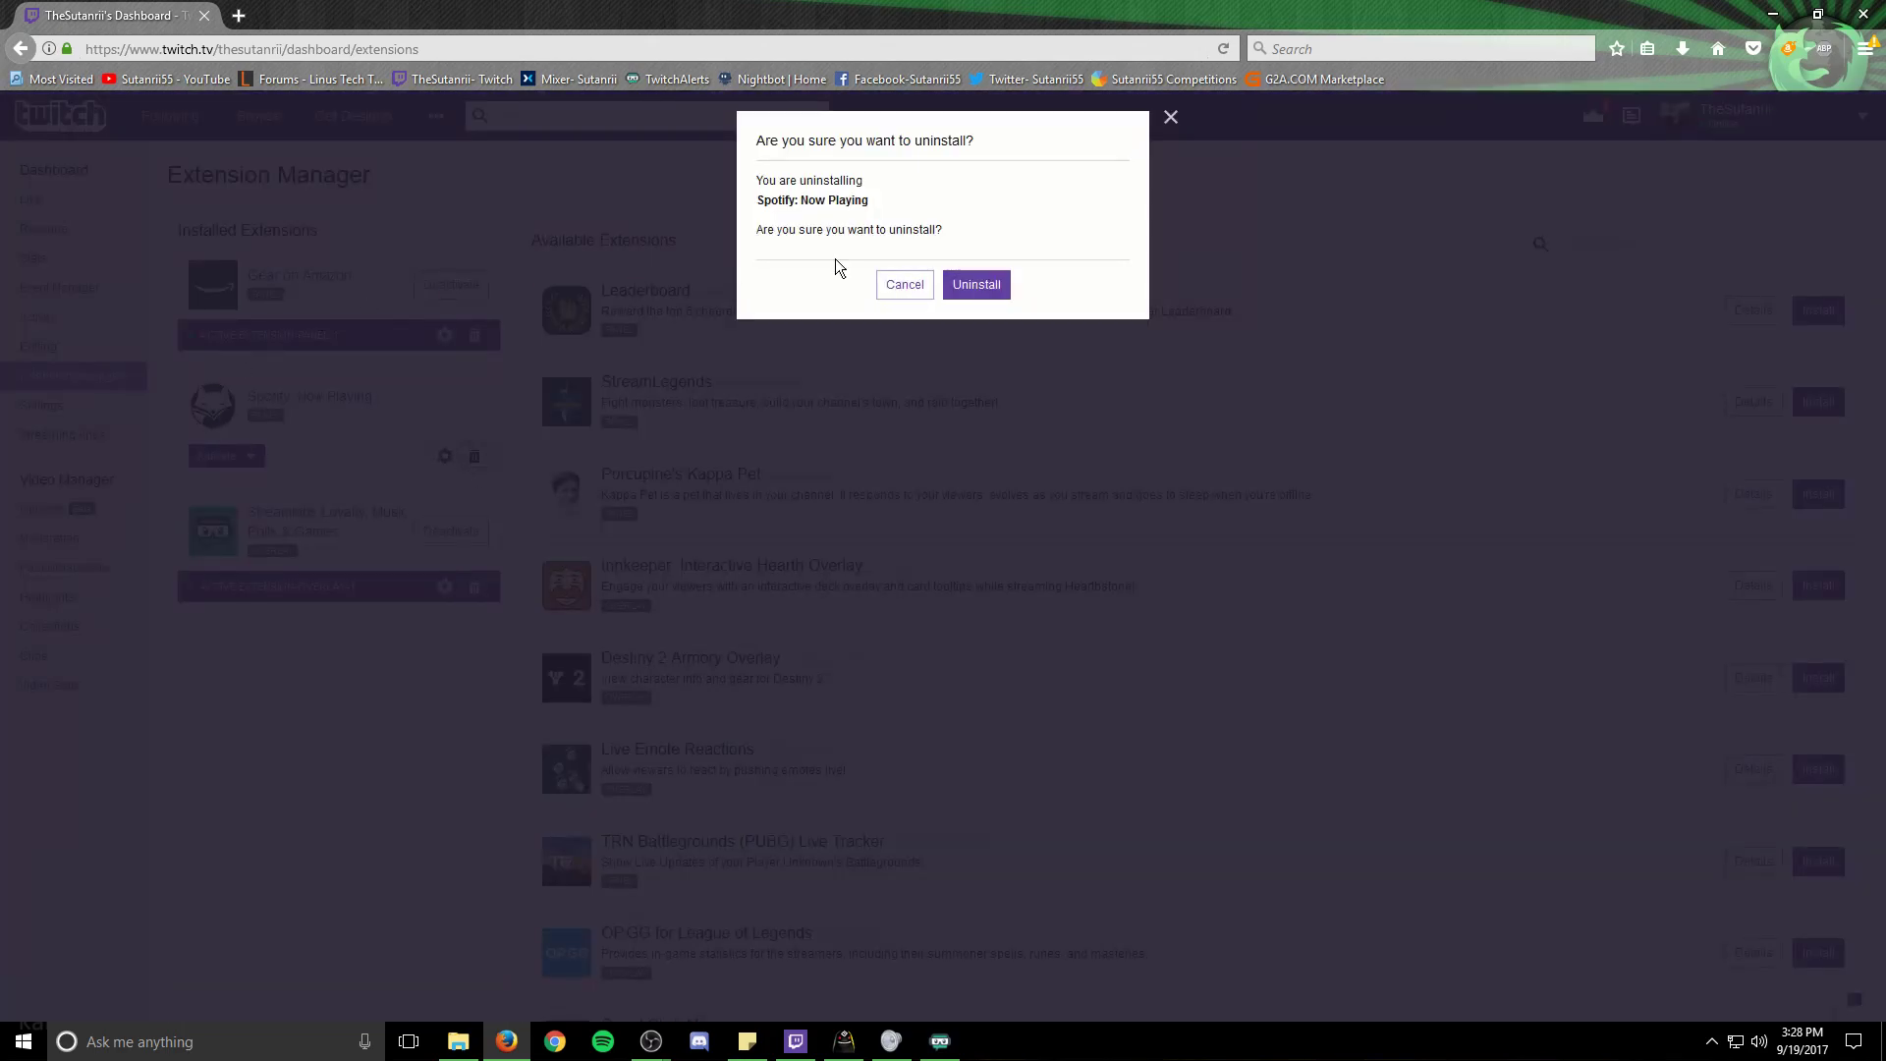
{"action": "left_click", "coordinate": [979, 285]}
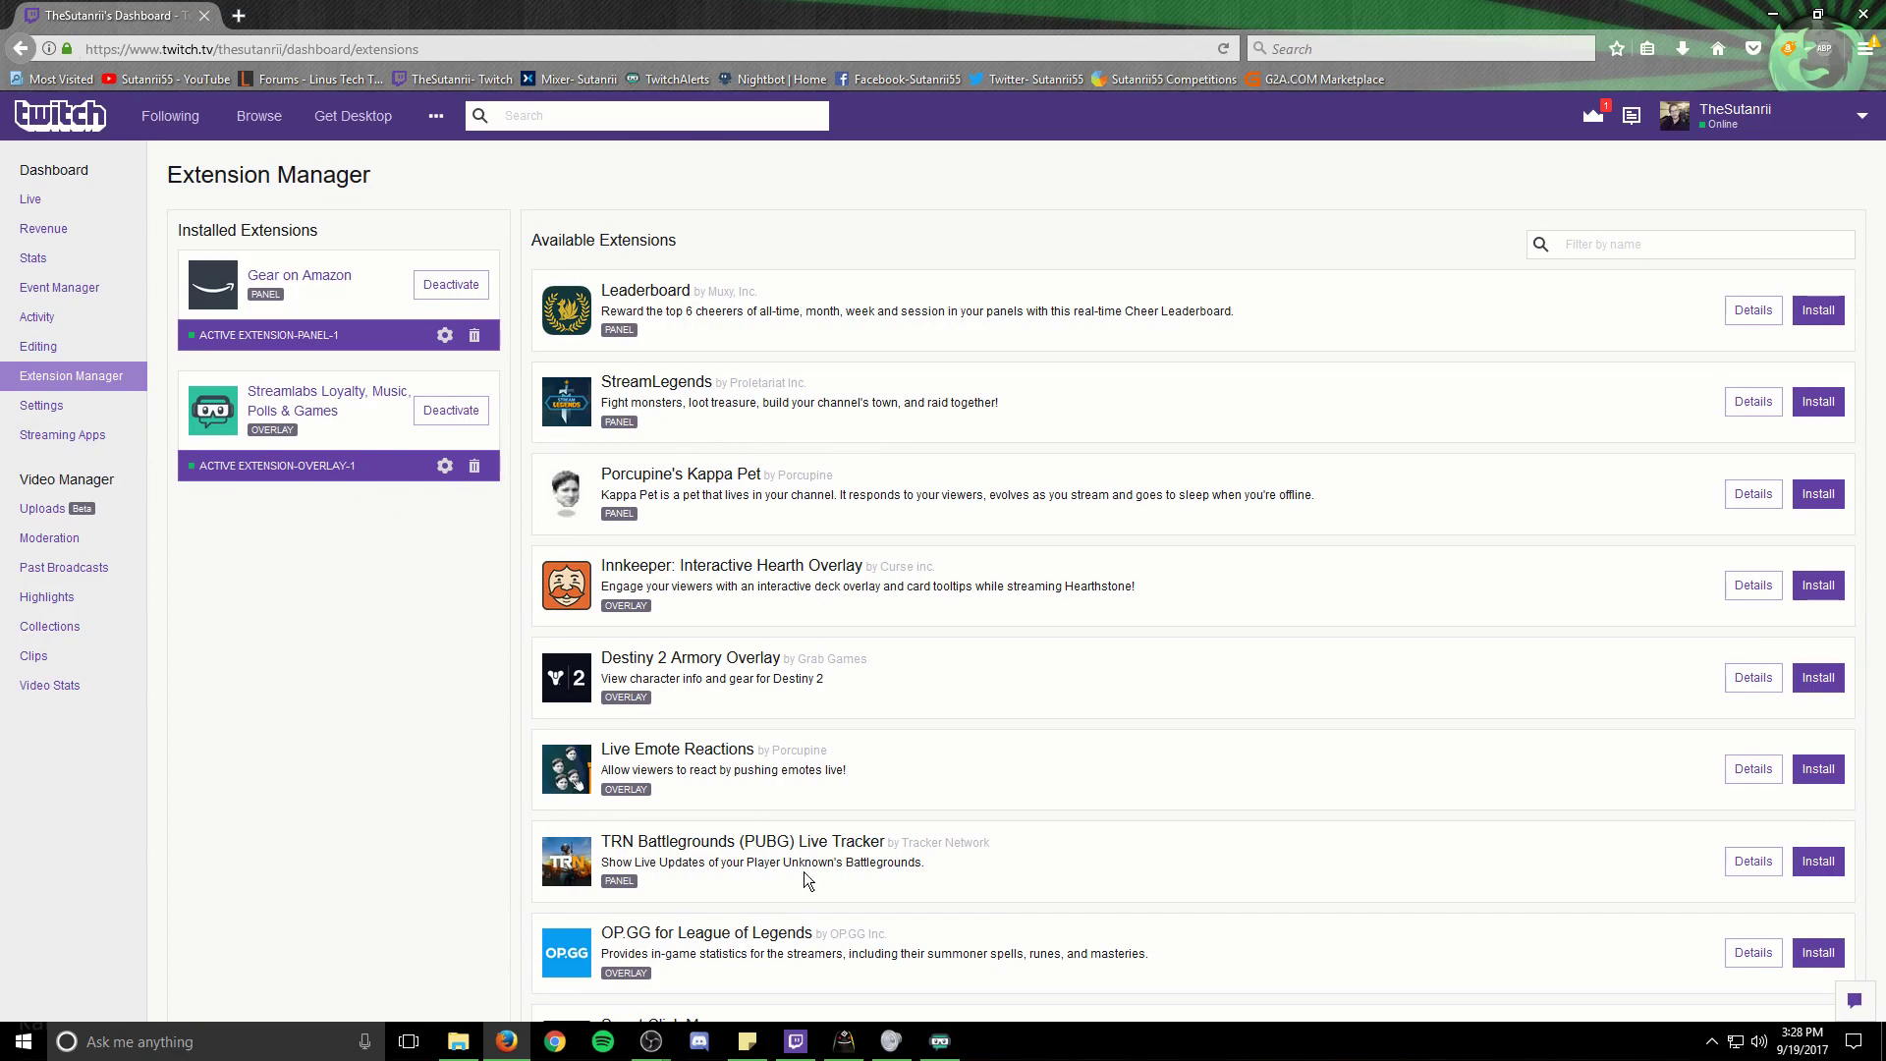
{"action": "scroll", "coordinate": [743, 864], "scroll_direction": "down", "scroll_amount": 4}
{"action": "scroll", "coordinate": [792, 880], "scroll_direction": "up", "scroll_amount": 4}
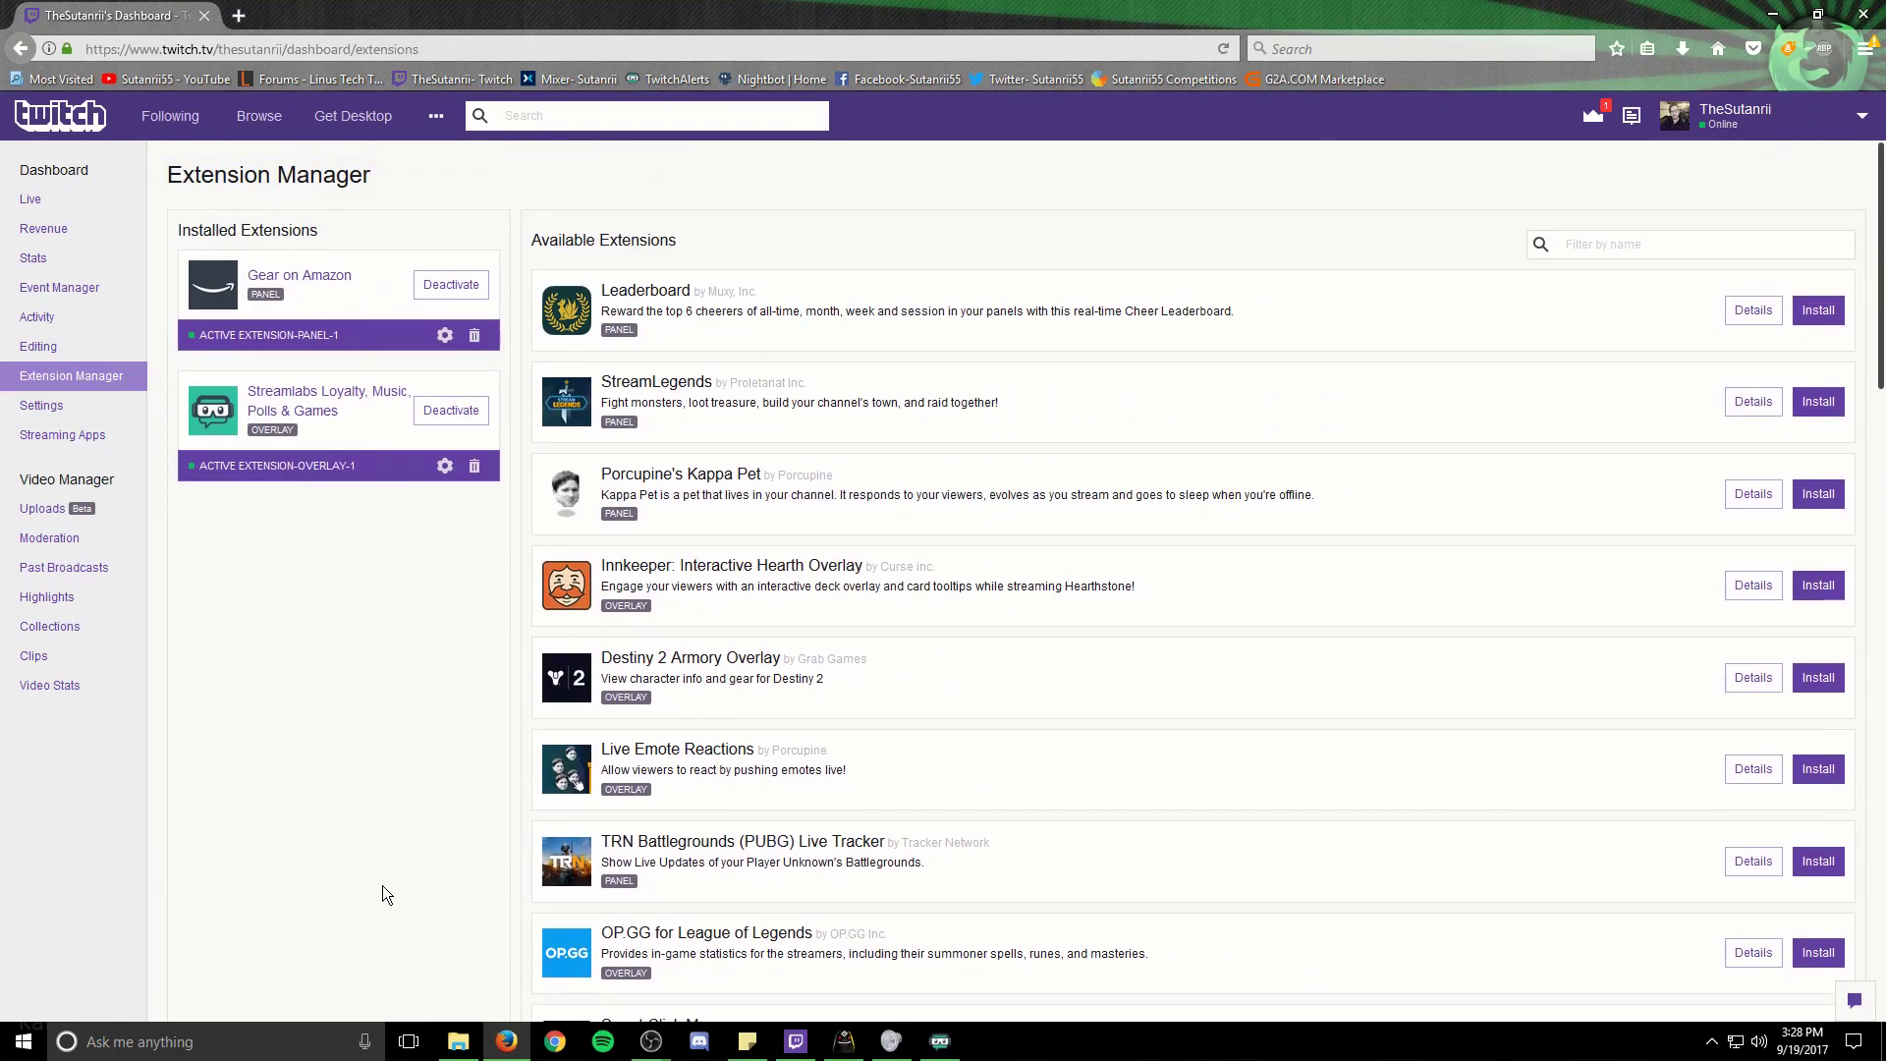
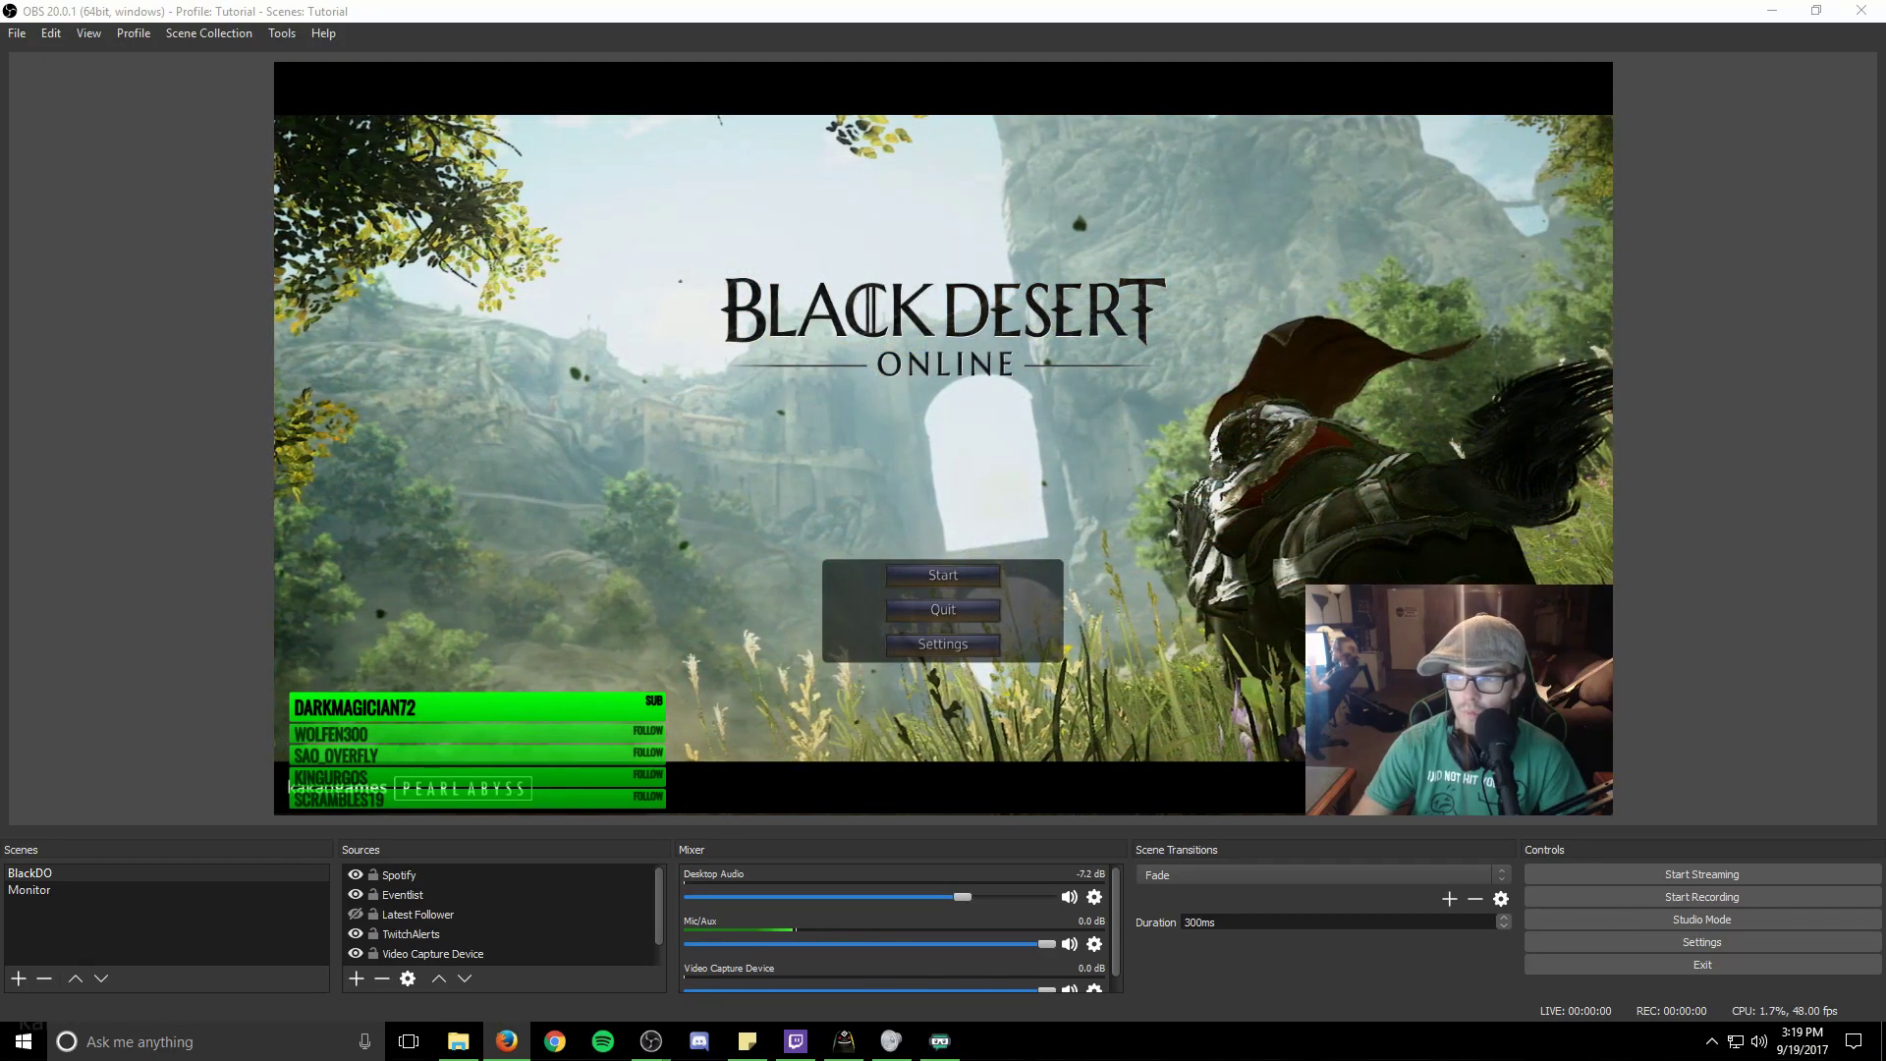
Step: Review the example streamer's Black Desert Online past broadcast at about 1:15, 1:38 and 2:05 hours, using full screen, and exit full screen
{"action": "left_click_drag", "start_coordinate": [1885, 285], "coordinate": [835, 1]}
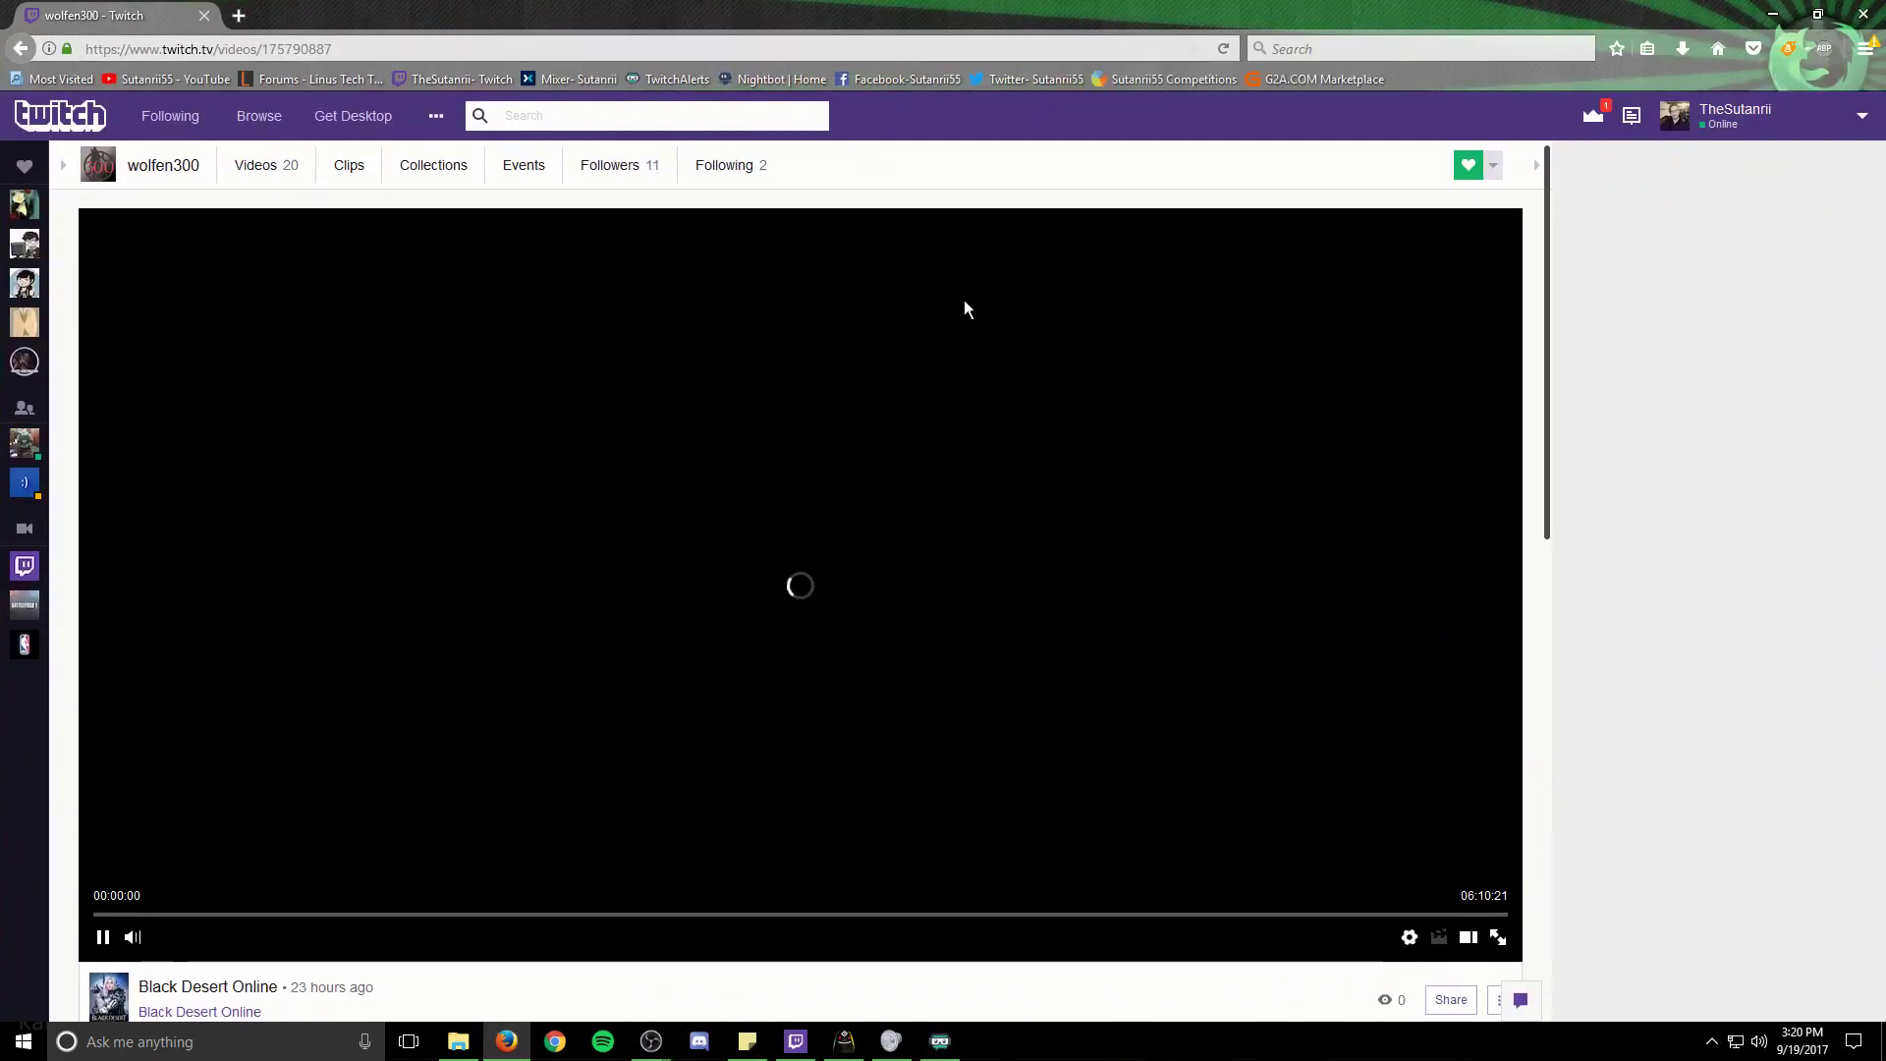
{"action": "scroll", "coordinate": [914, 332], "scroll_direction": "up", "scroll_amount": 2}
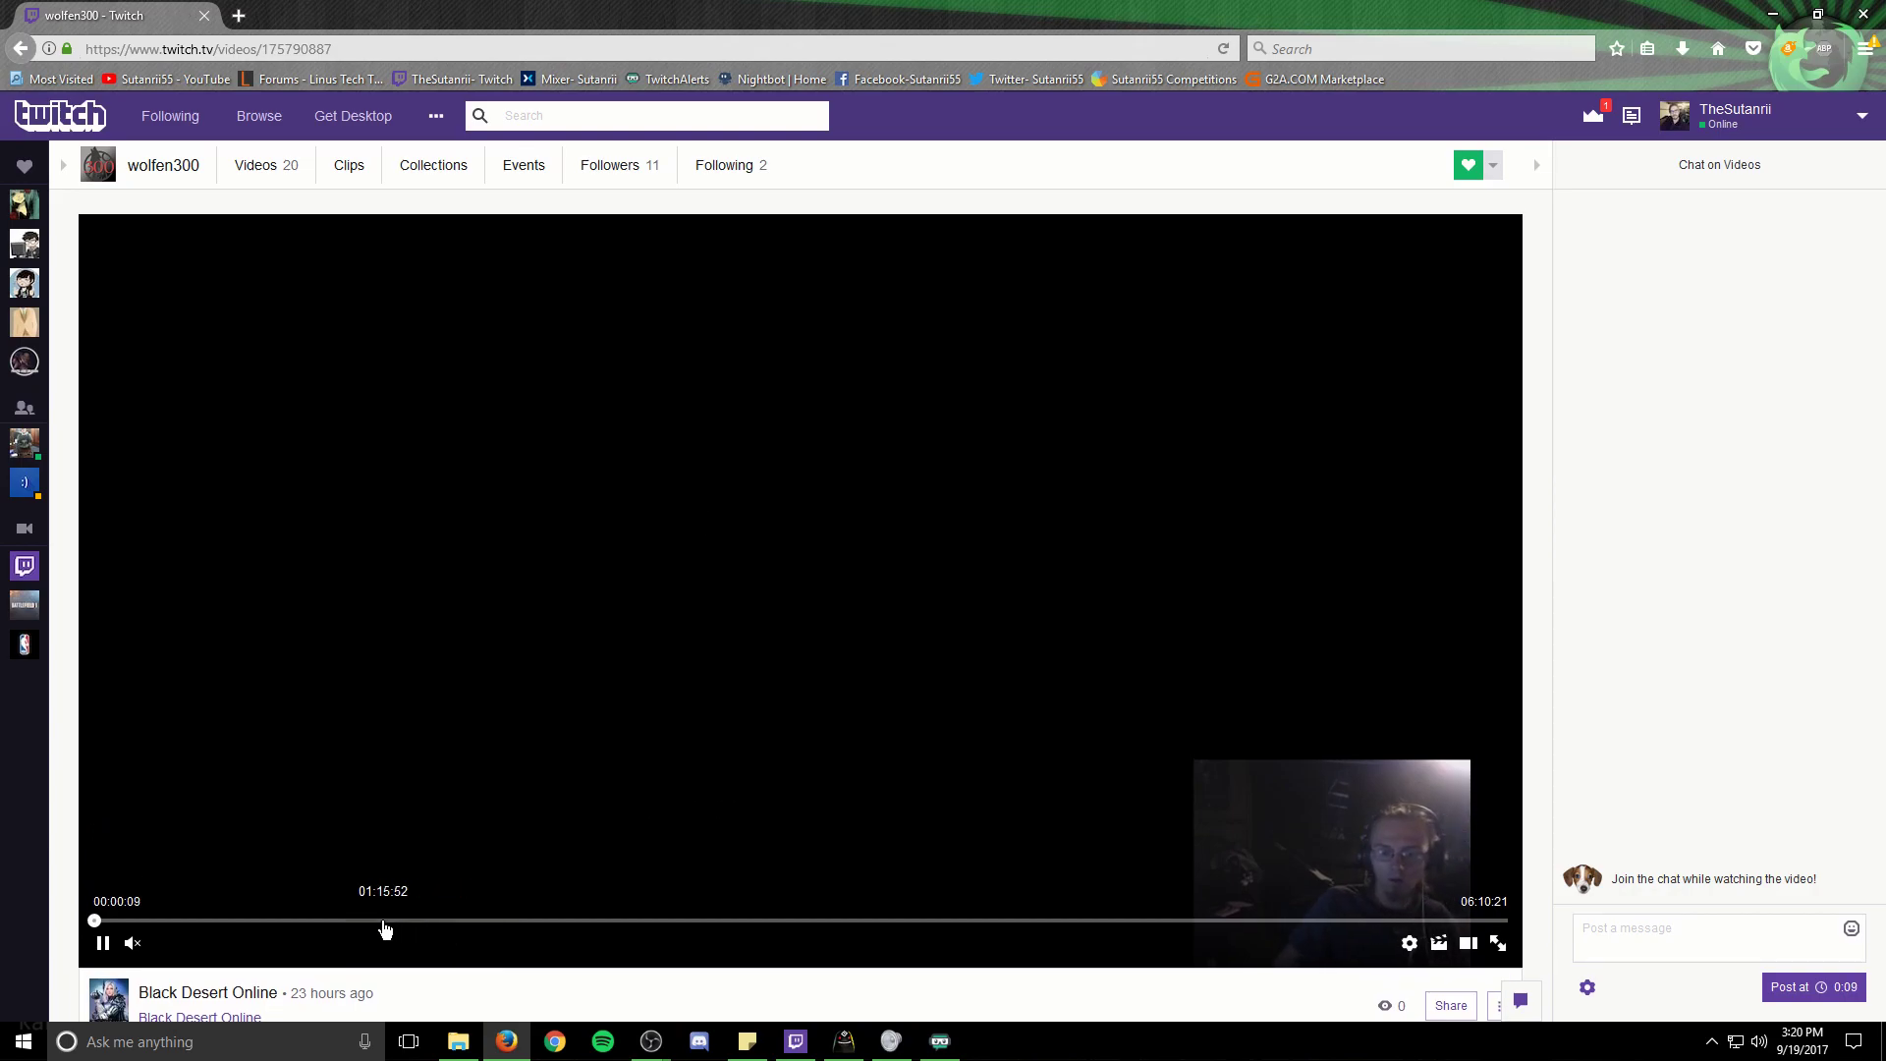
{"action": "left_click", "coordinate": [383, 923]}
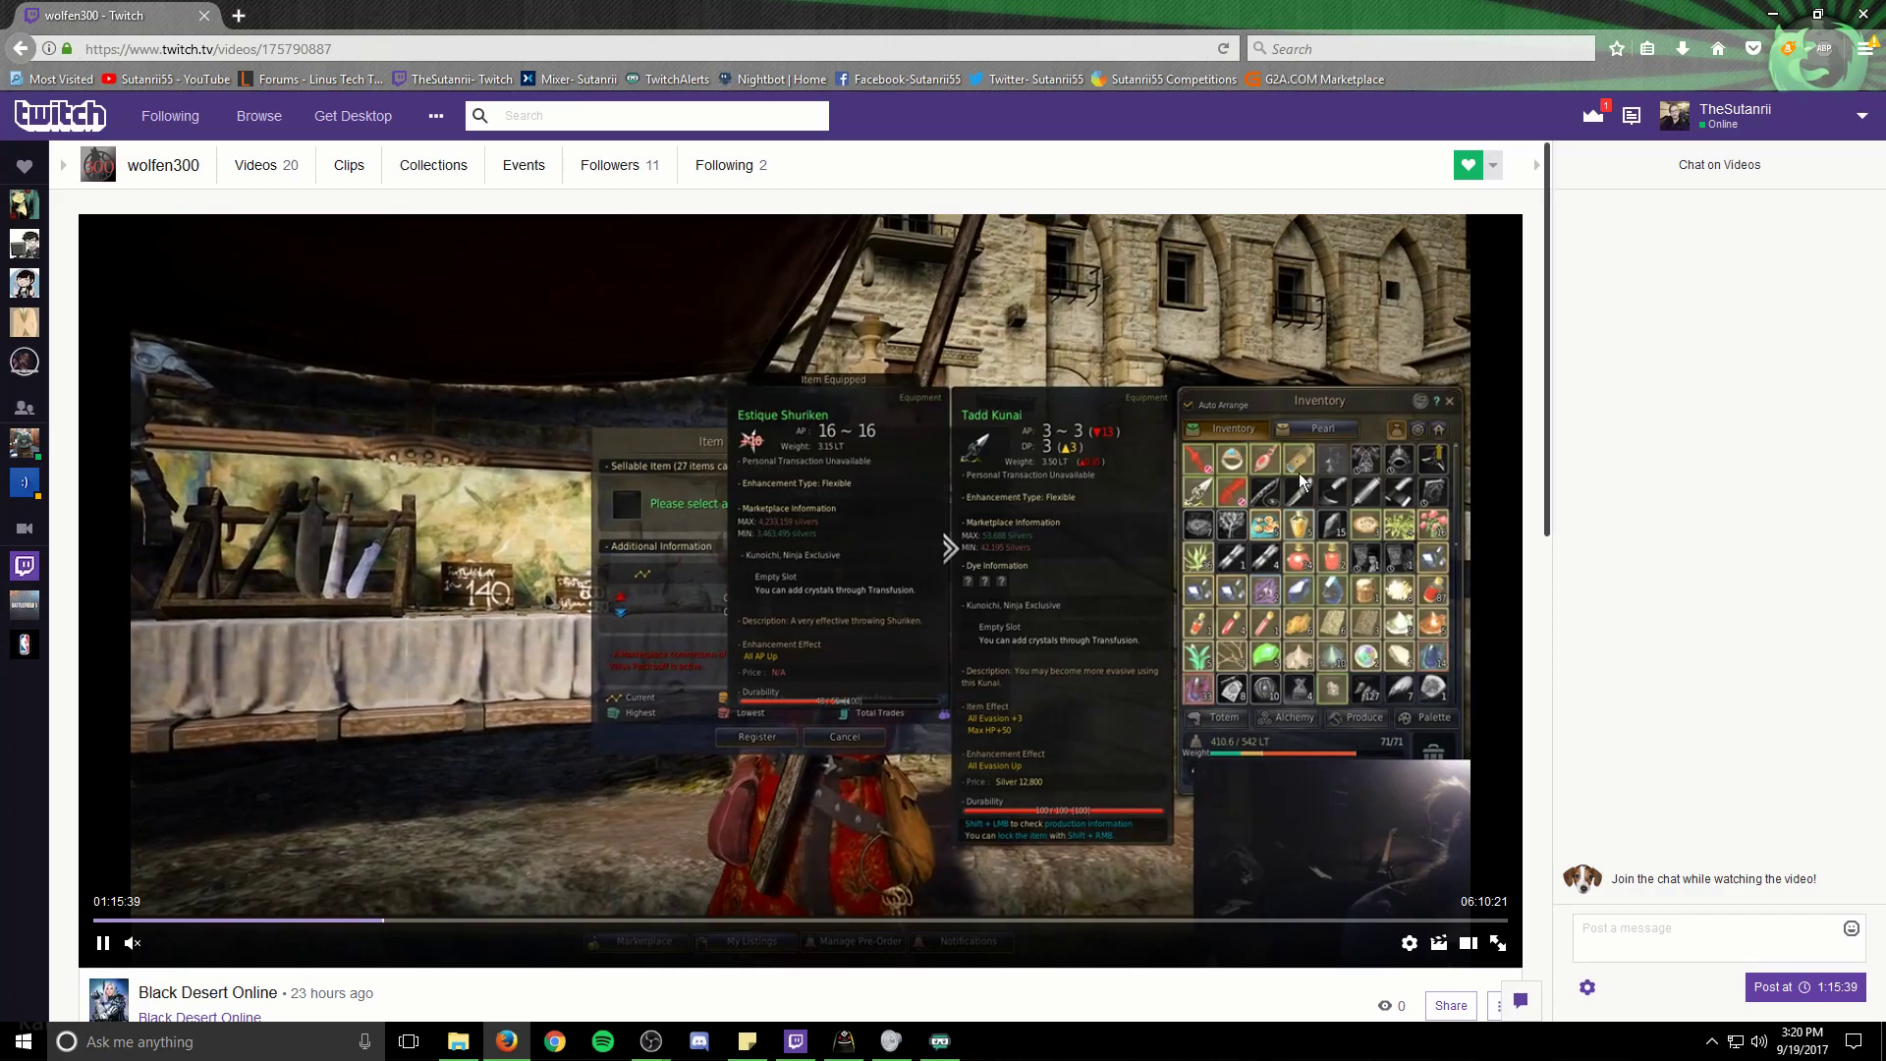
{"action": "left_click", "coordinate": [1498, 943]}
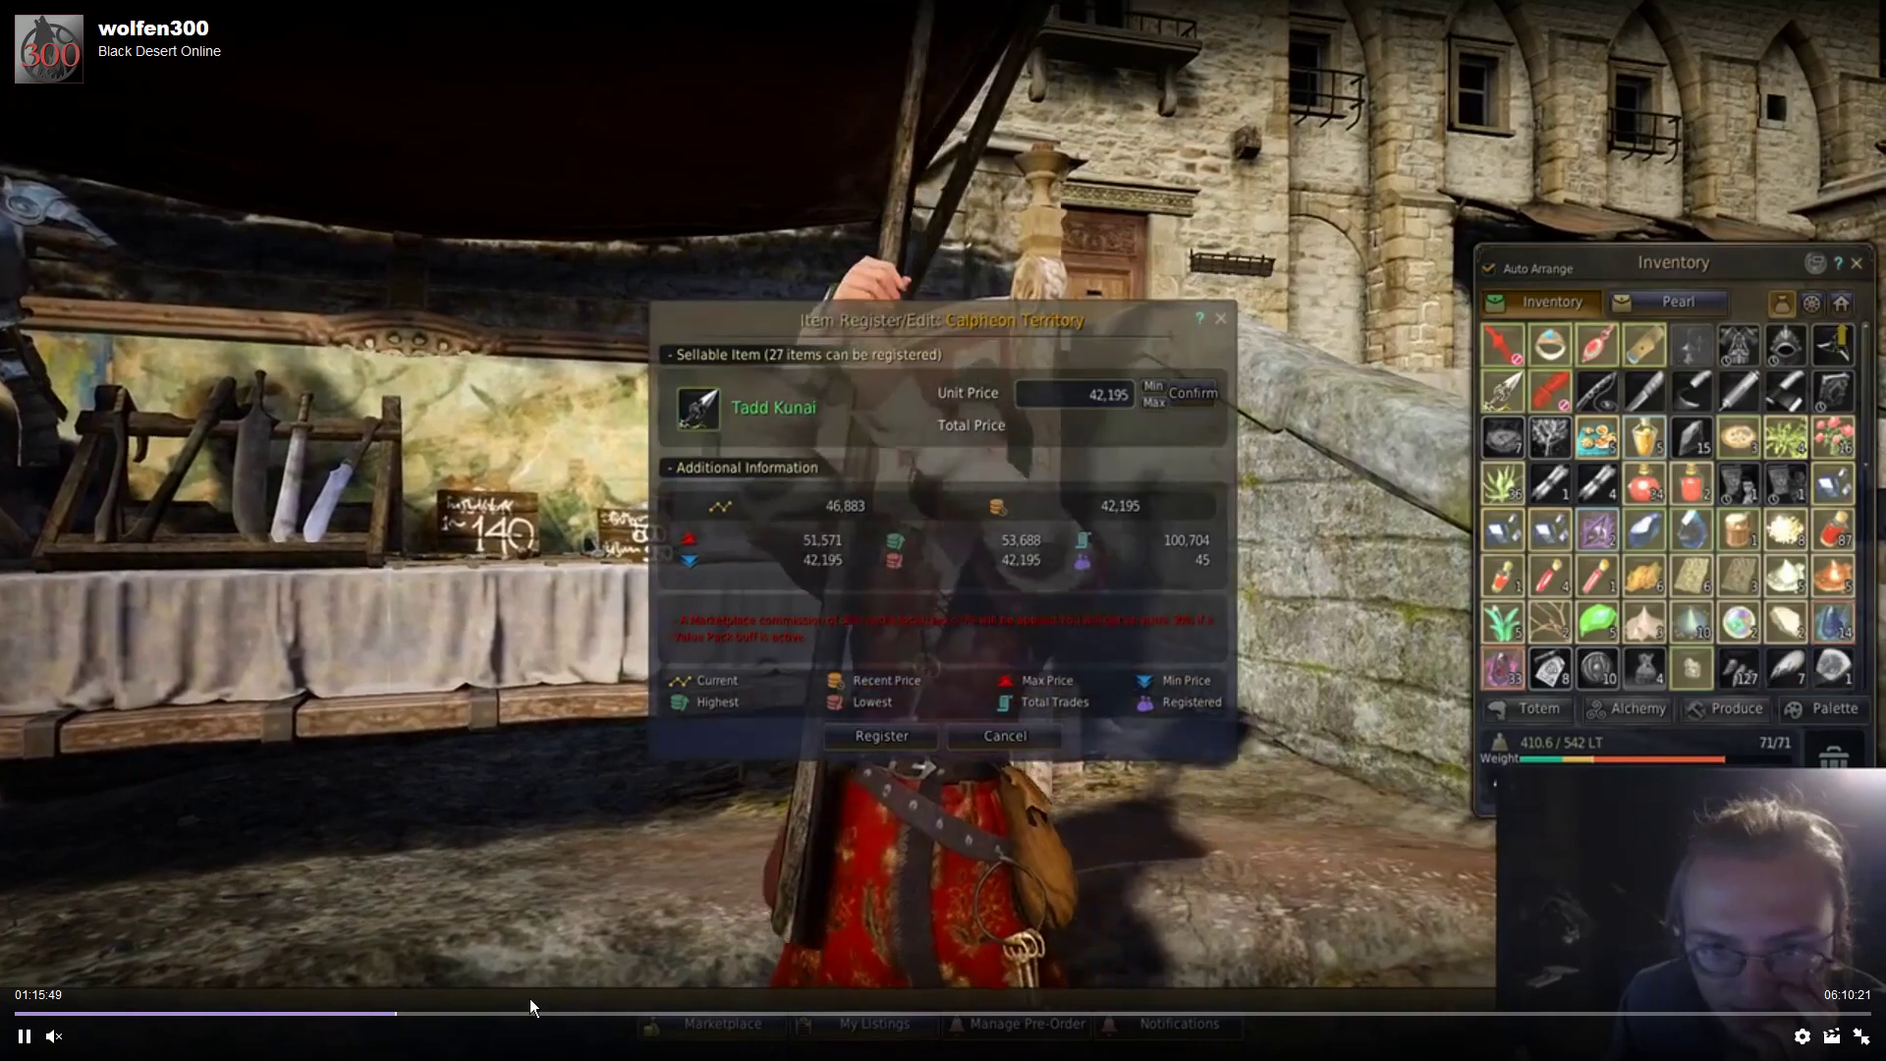
{"action": "left_click", "coordinate": [506, 1012]}
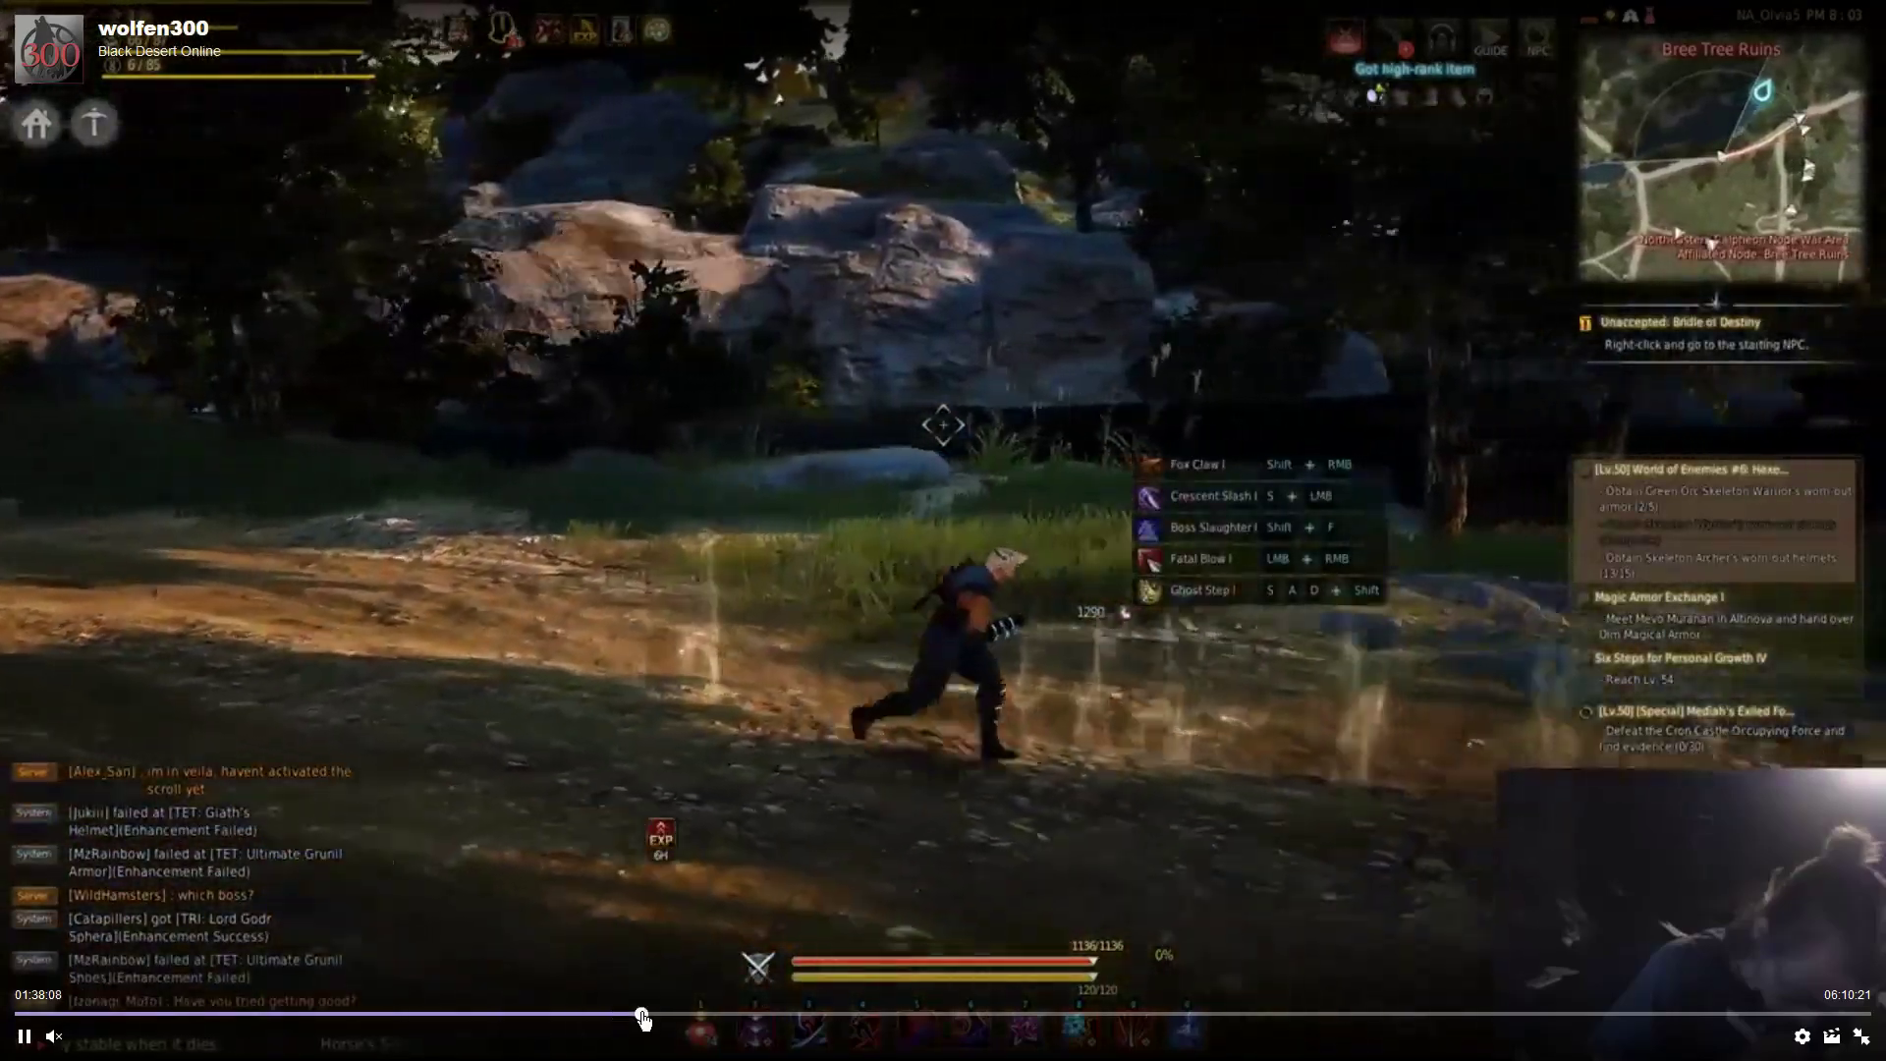
{"action": "left_click", "coordinate": [641, 1015]}
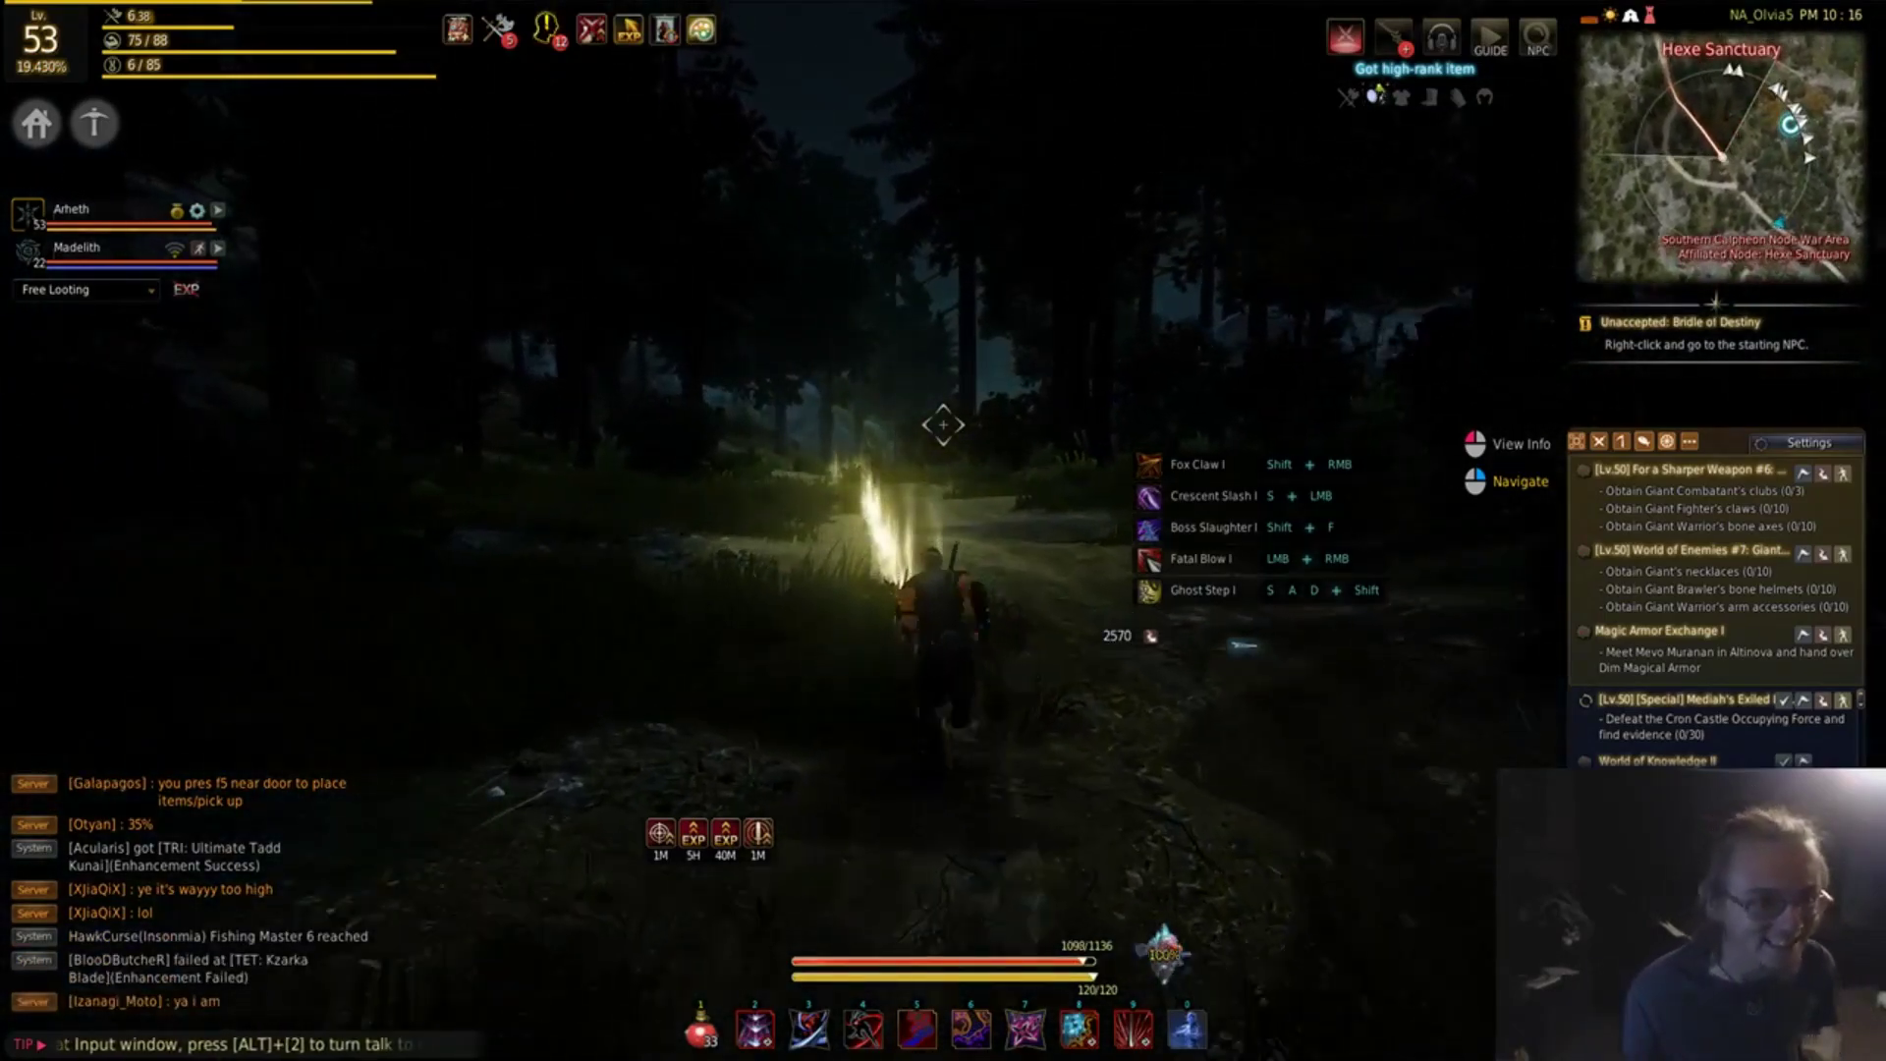
{"action": "mouse_move", "coordinate": [1022, 1041]}
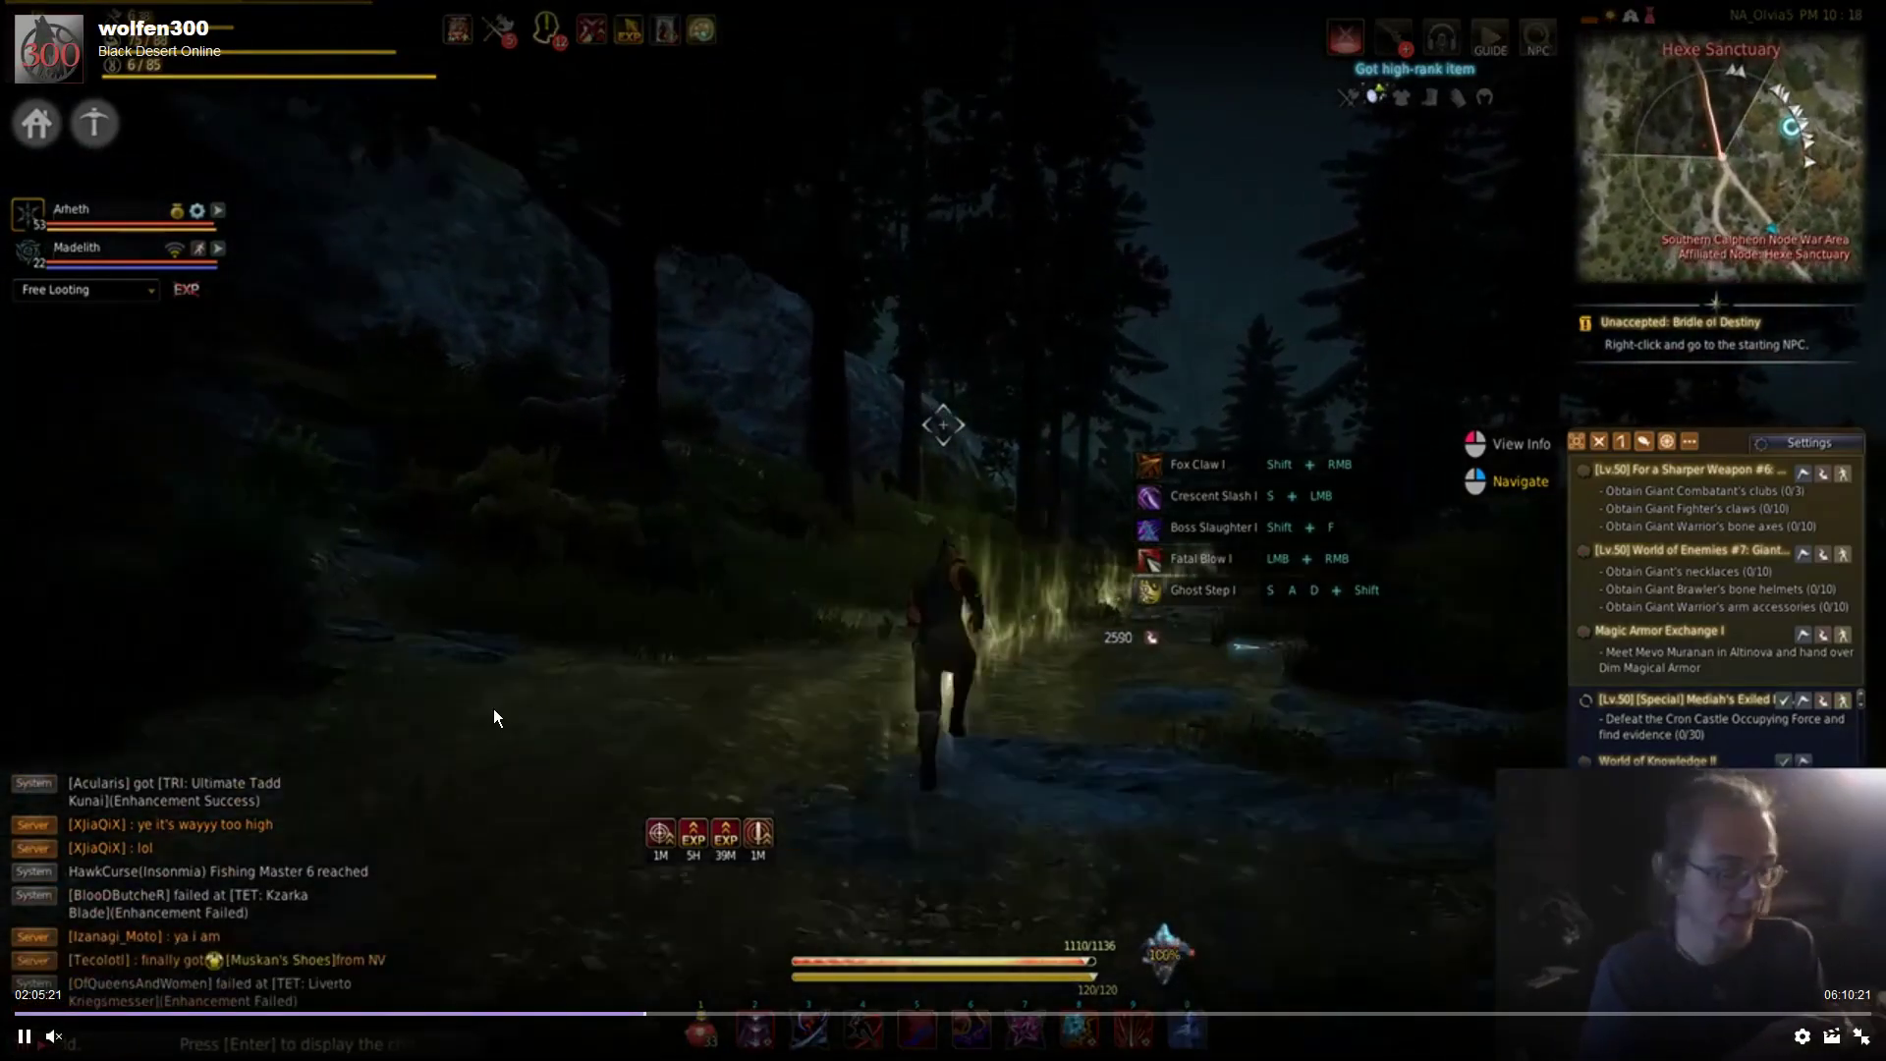
{"action": "key", "text": "Escape"}
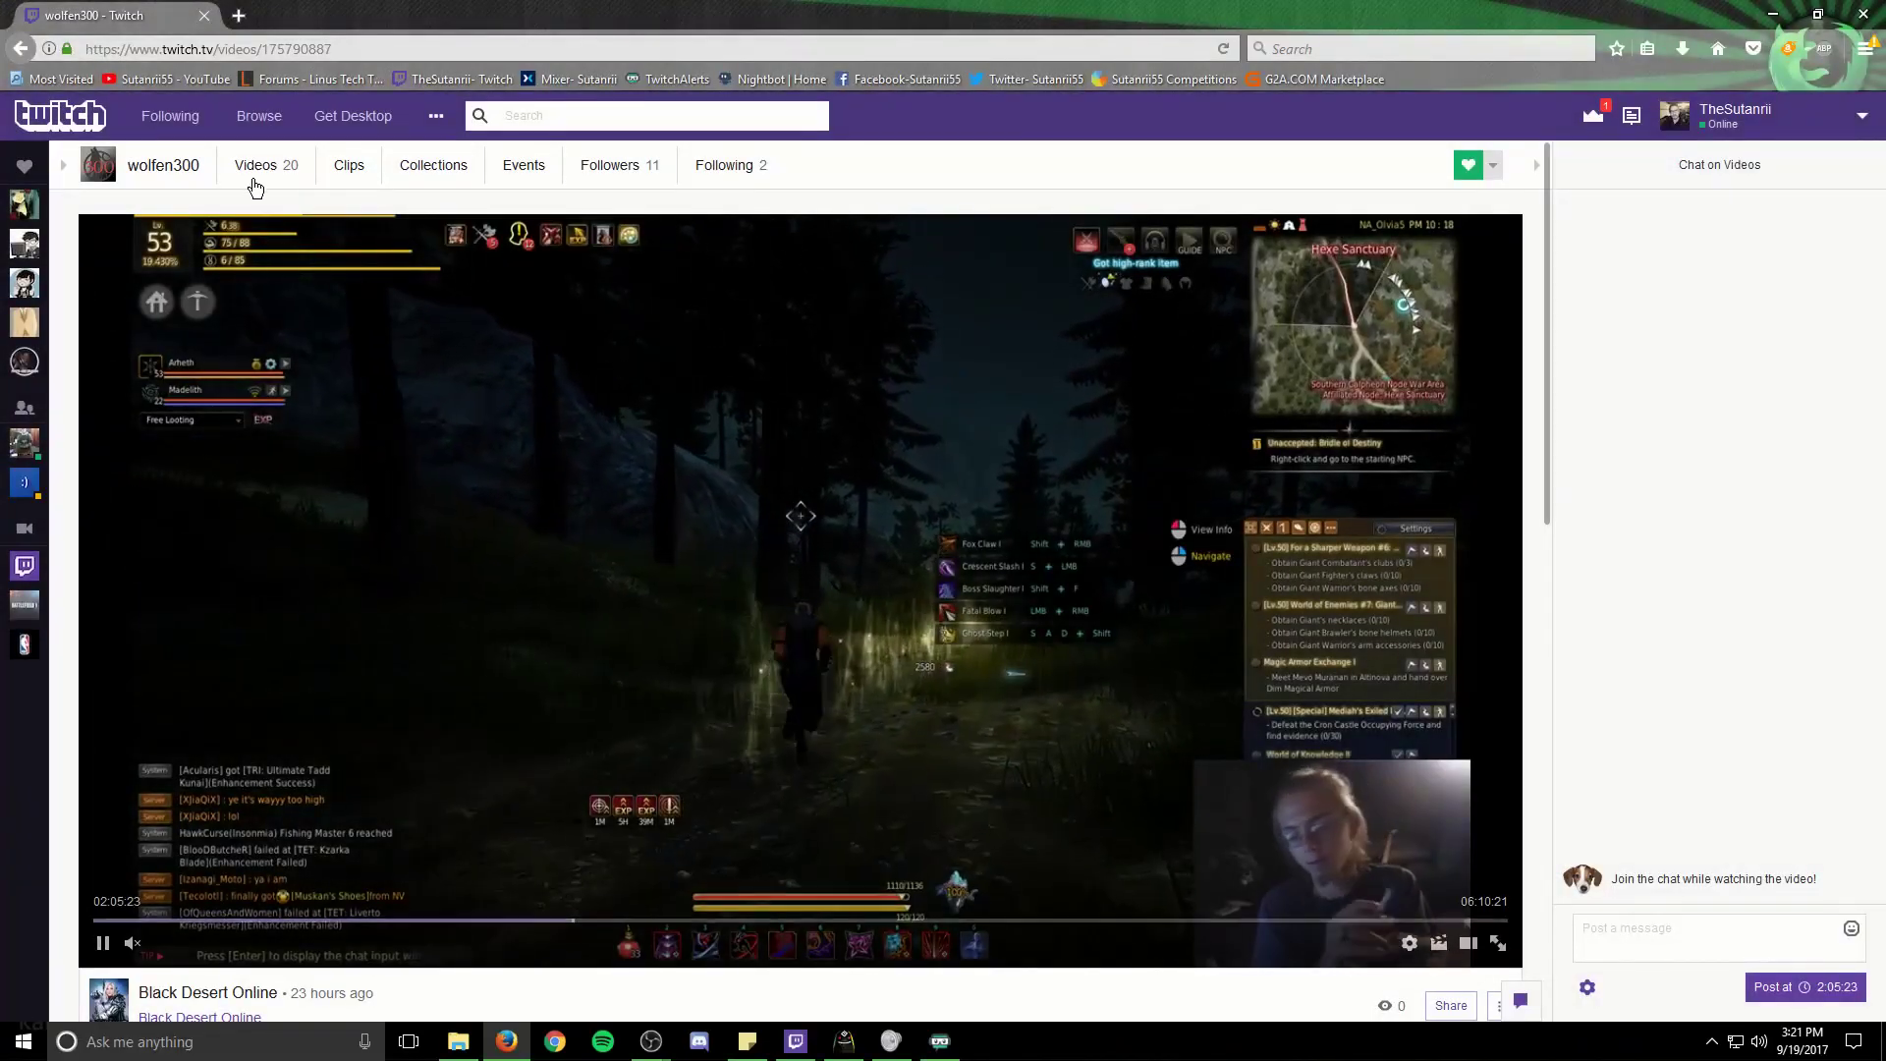
Step: Open the example streamer's channel page, view its offline banner in full screen, and exit full screen
{"action": "left_click", "coordinate": [178, 173]}
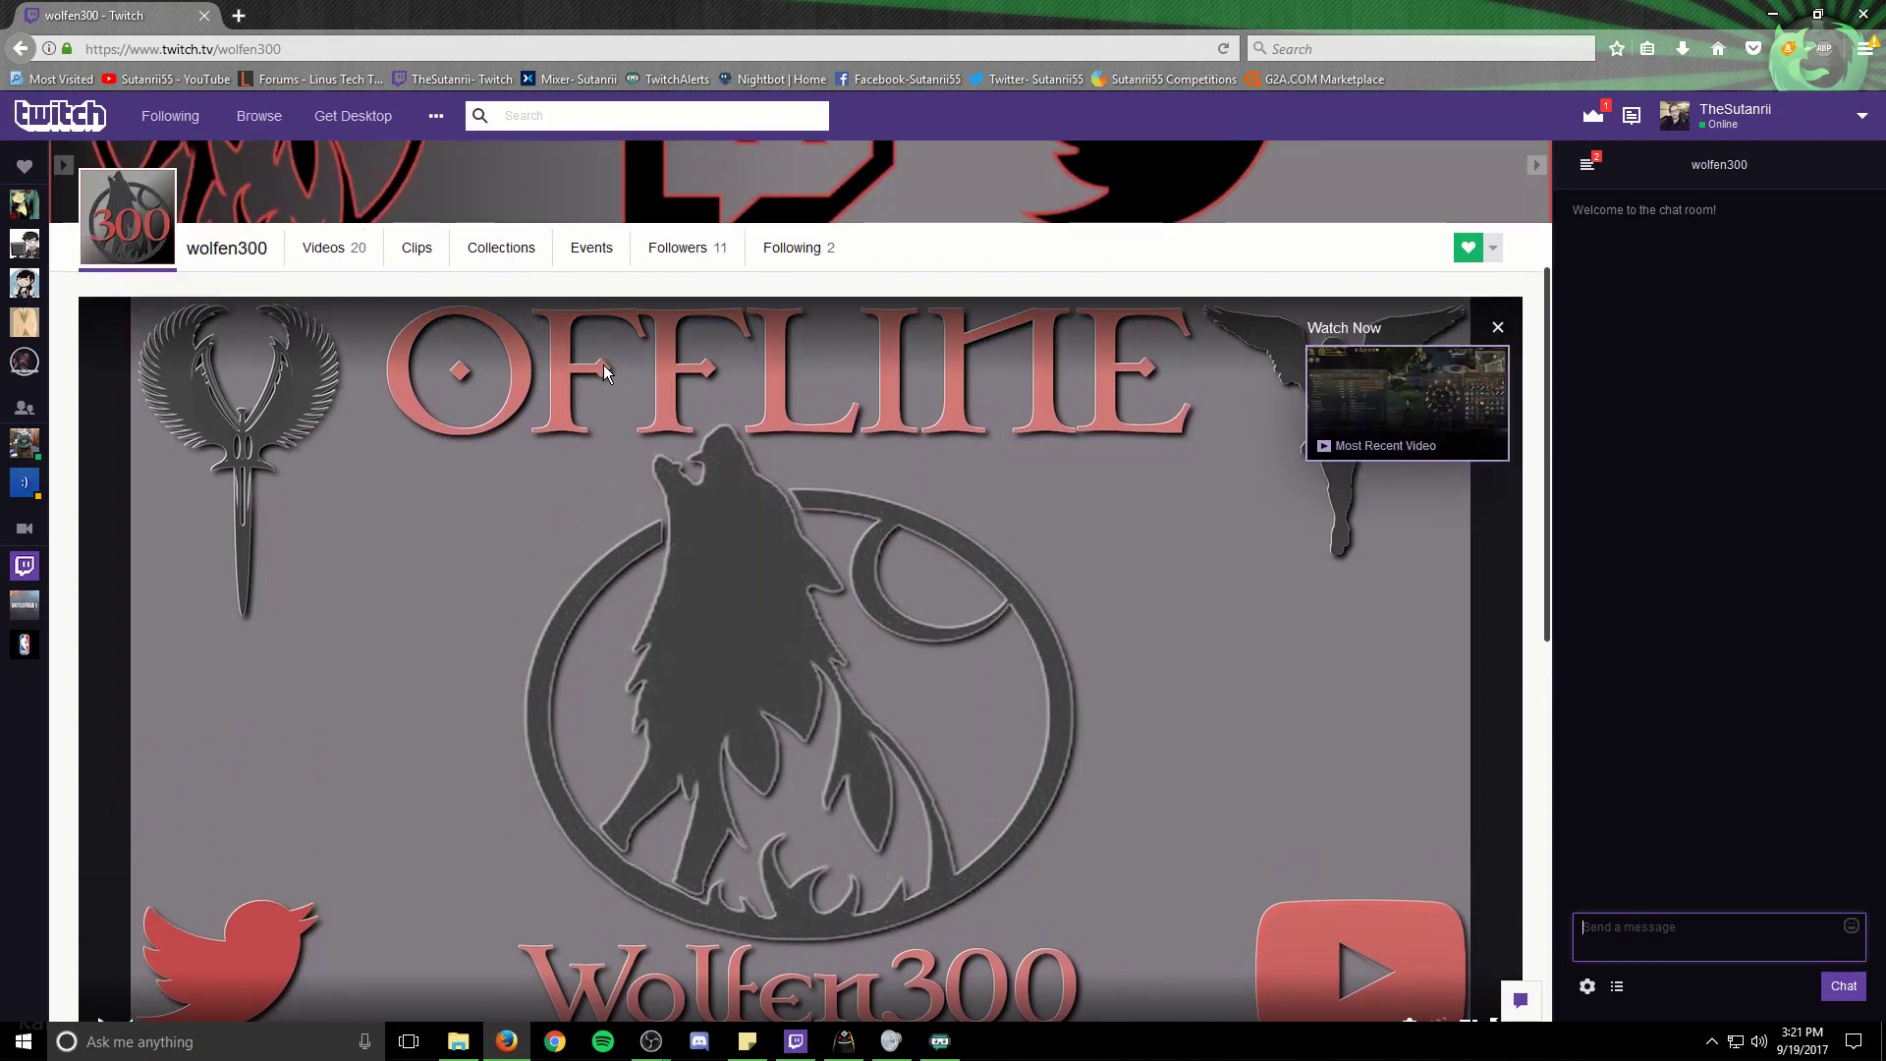
{"action": "scroll", "coordinate": [532, 375], "scroll_direction": "up", "scroll_amount": 2}
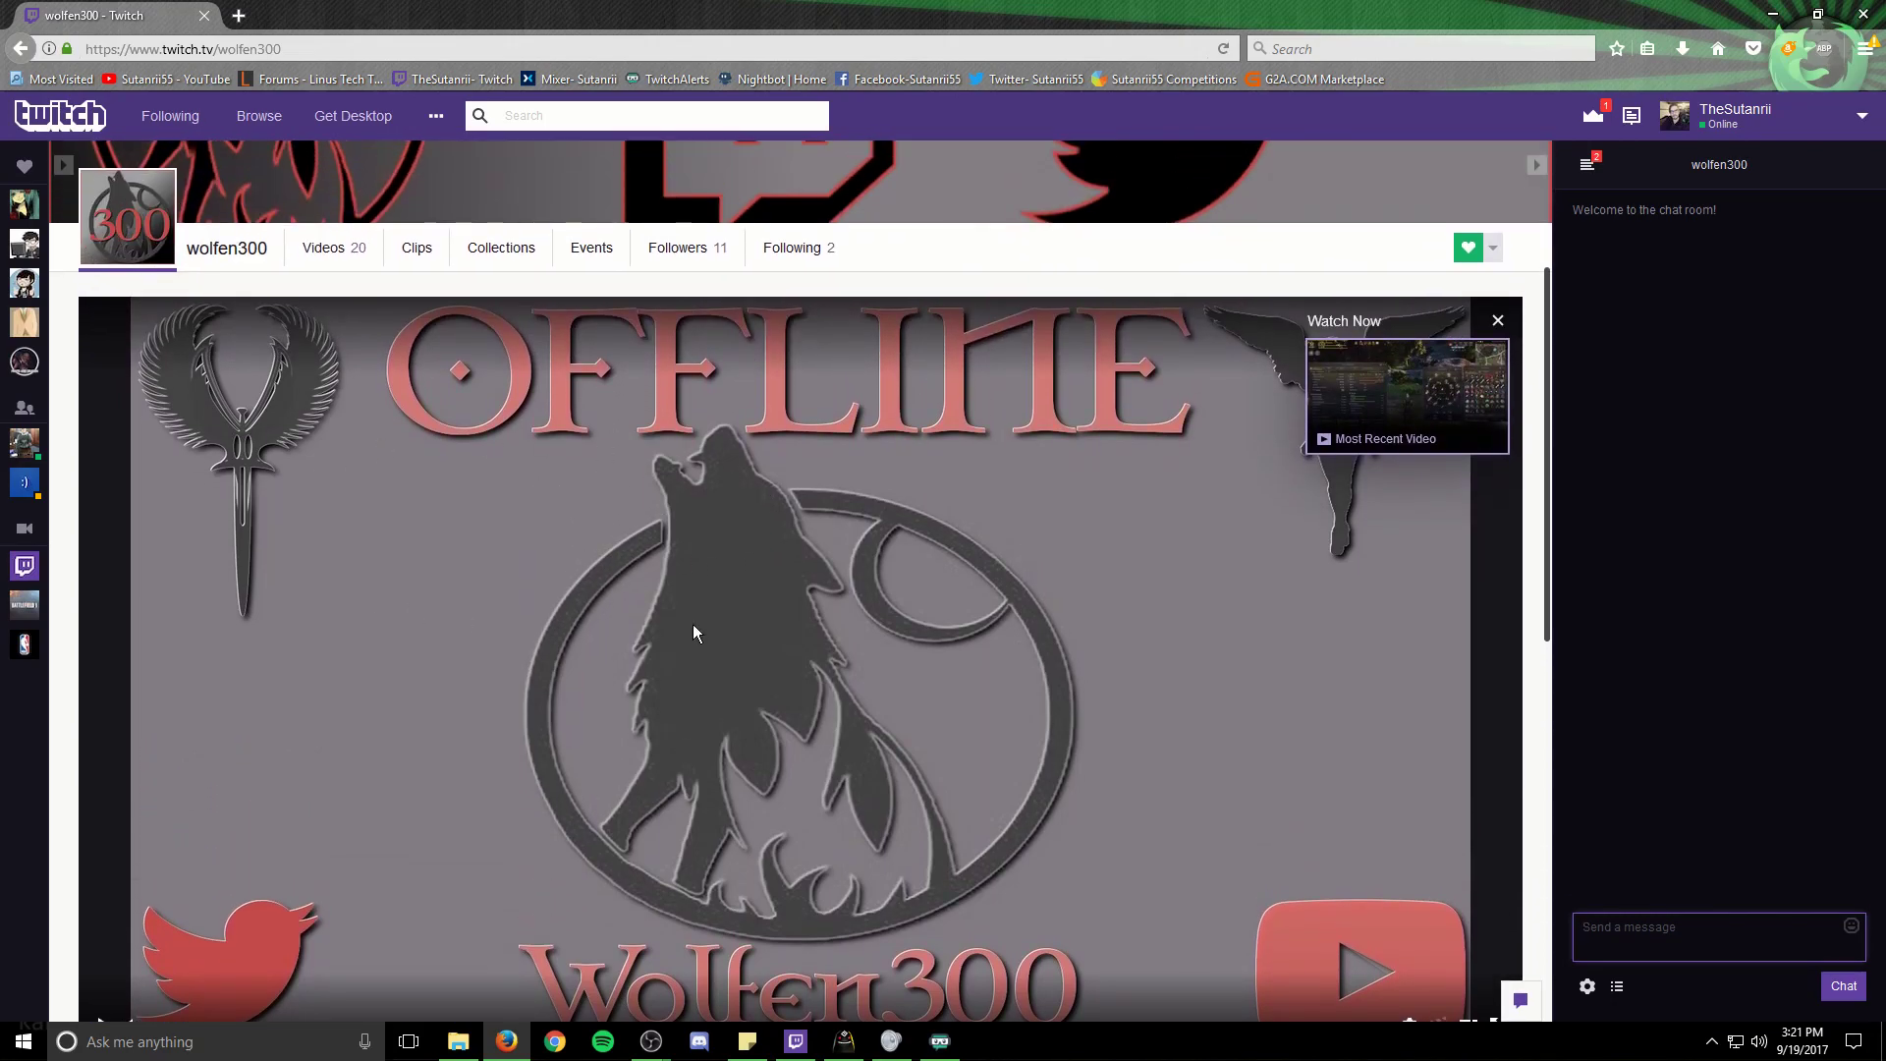
{"action": "scroll", "coordinate": [753, 569], "scroll_direction": "down", "scroll_amount": 3}
{"action": "left_click", "coordinate": [1497, 861]}
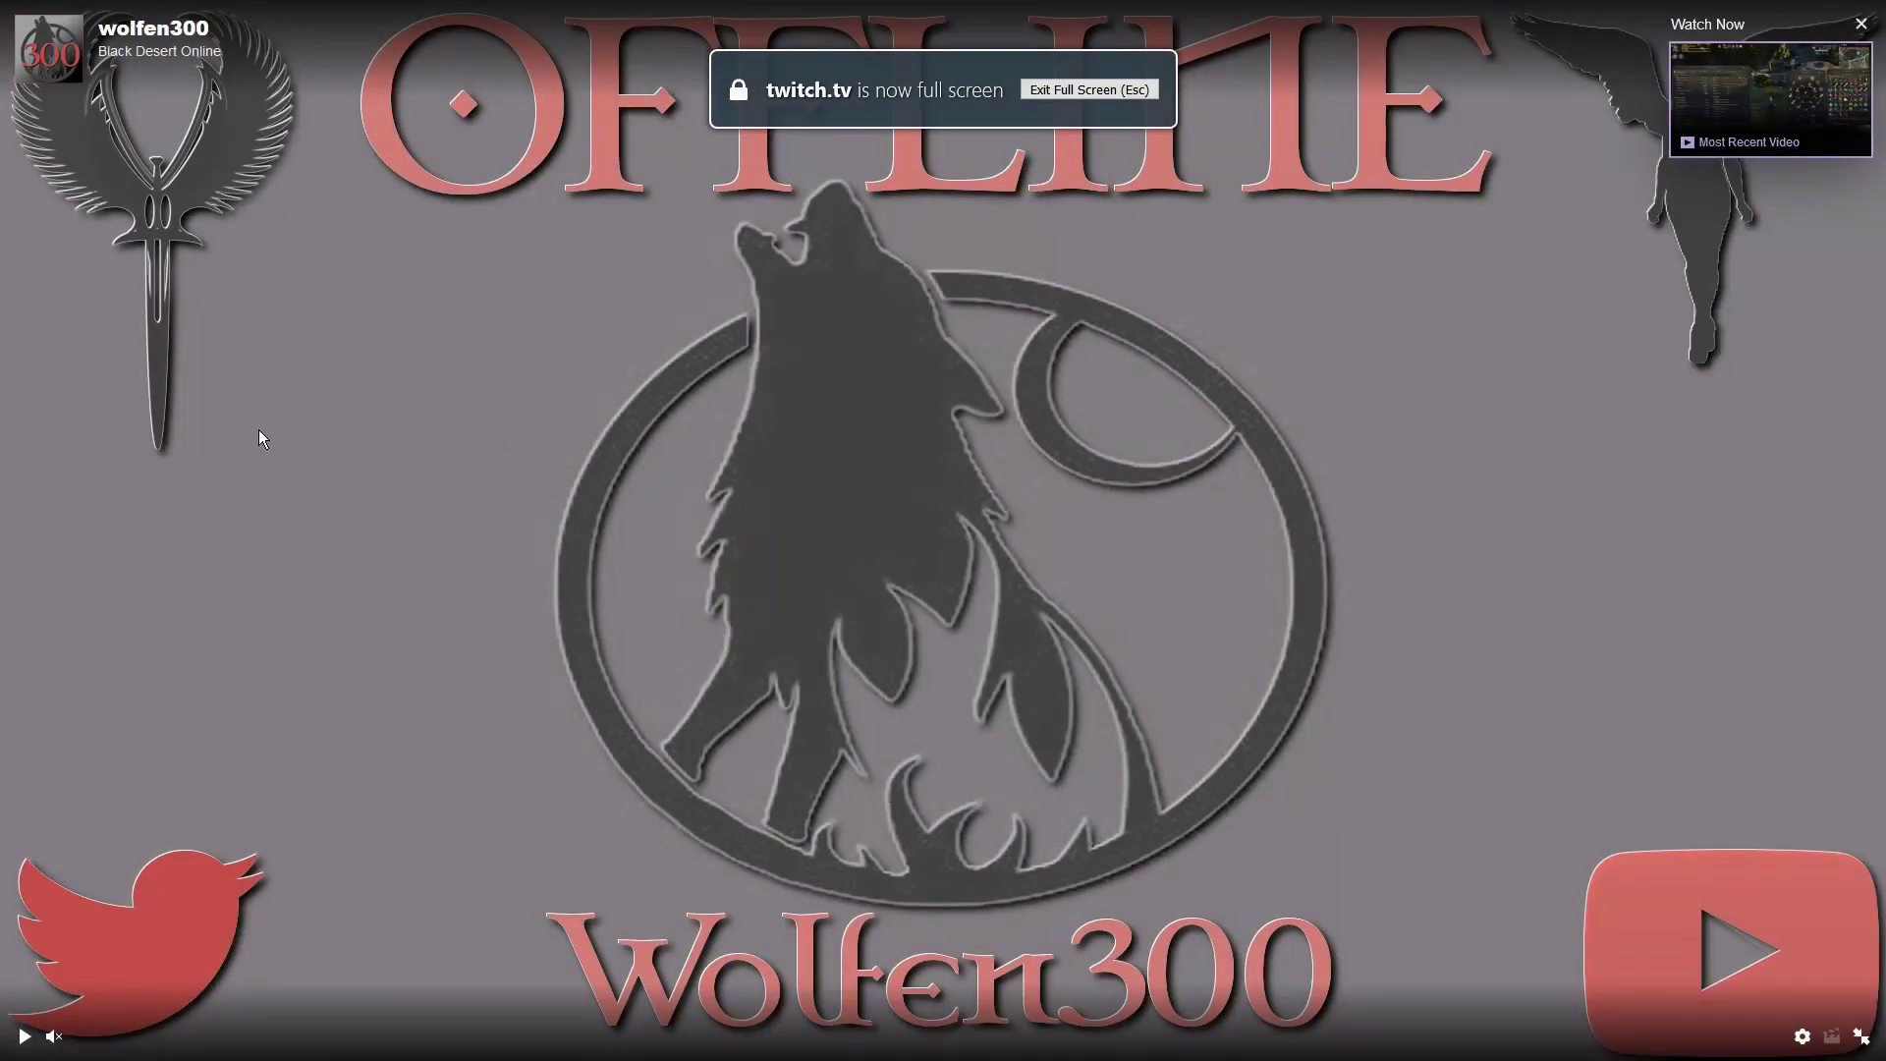
{"action": "key", "text": "Escape"}
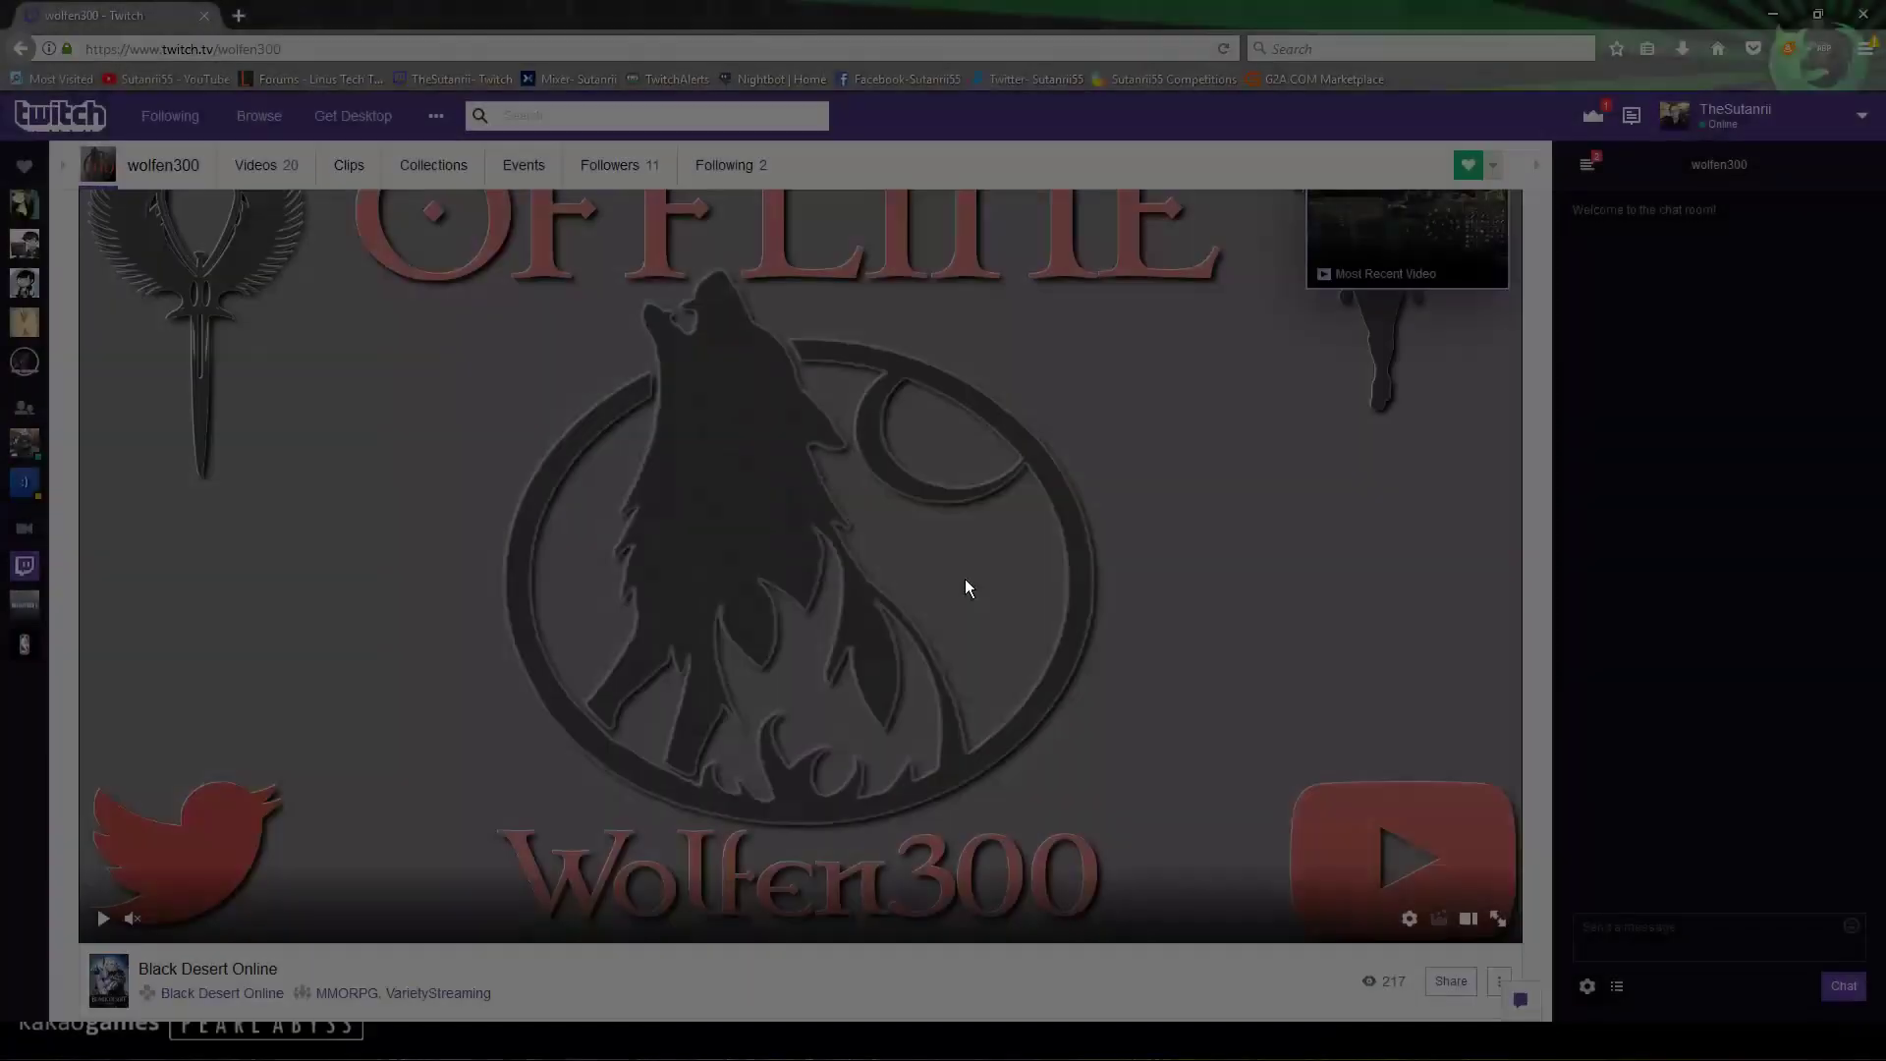
Step: Examine the channel page's profile banner and its About Me, Donate, YouTube, Rules and Schedule panels
{"action": "scroll", "coordinate": [1052, 630], "scroll_direction": "down", "scroll_amount": 10}
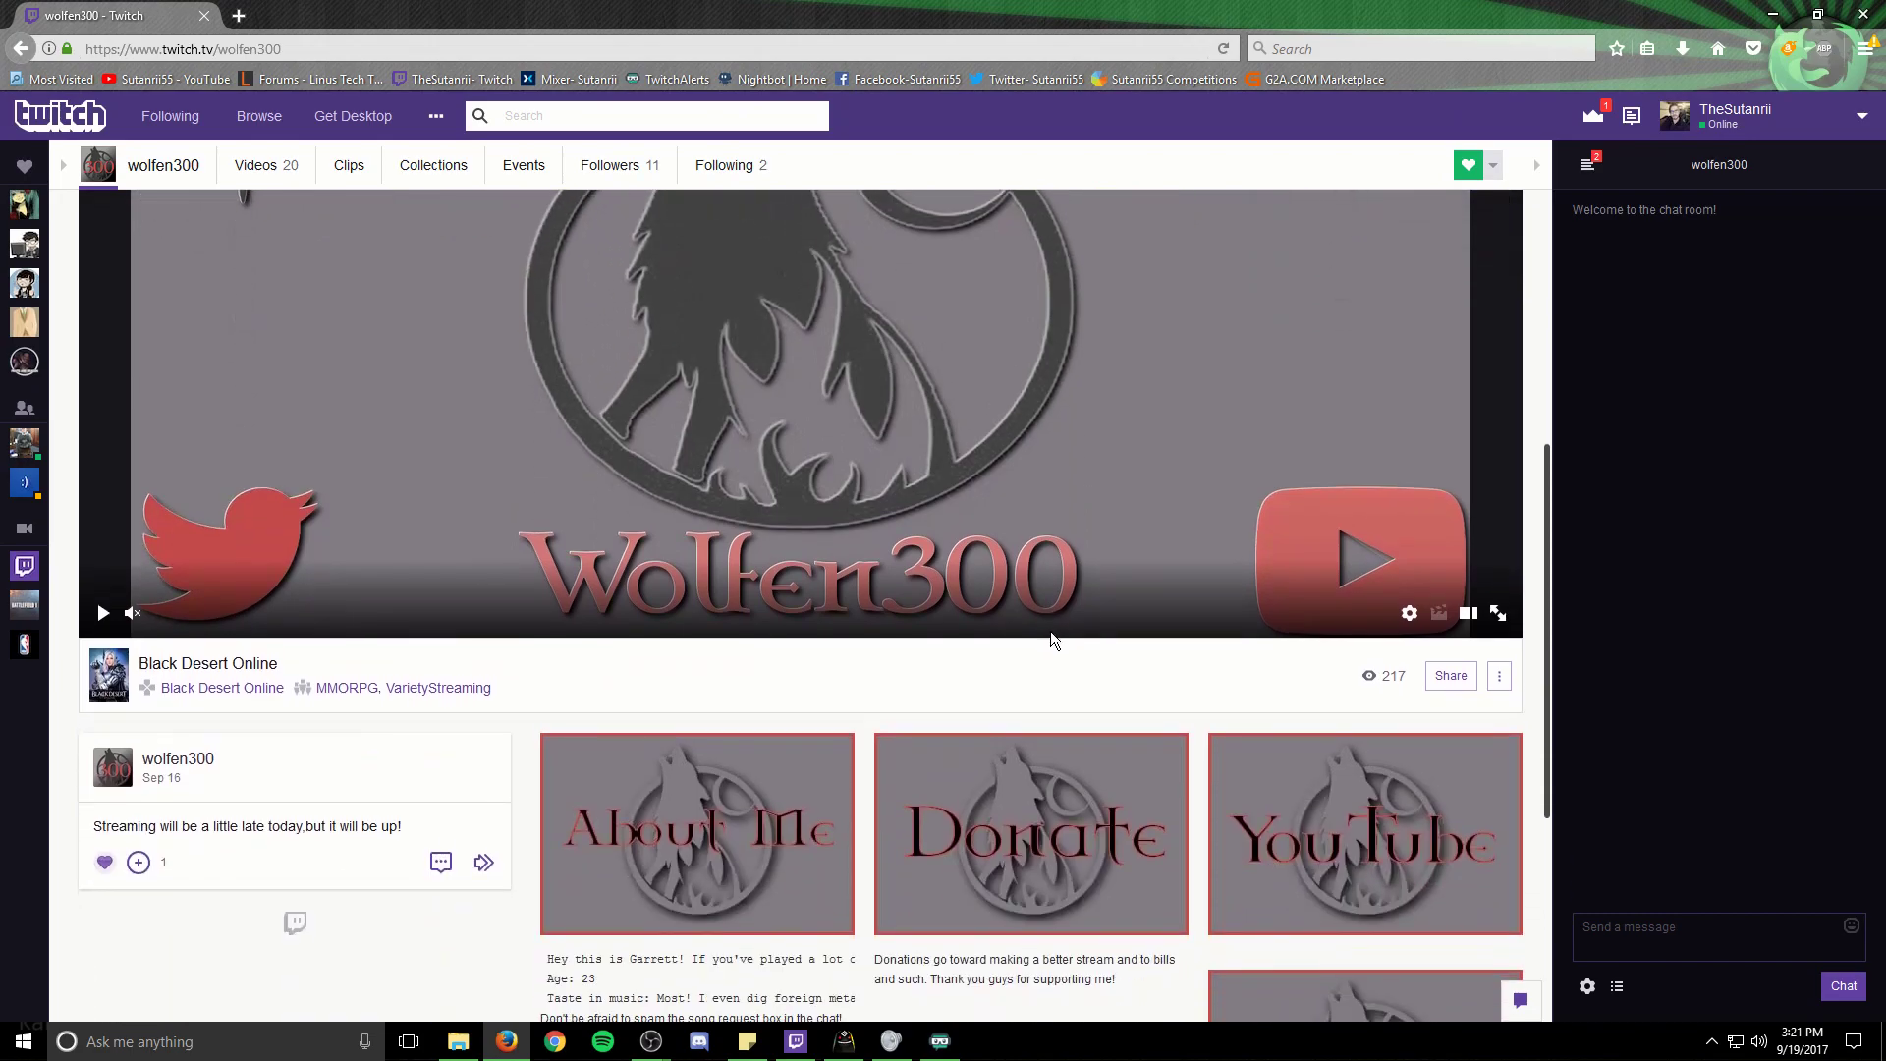
{"action": "scroll", "coordinate": [1057, 629], "scroll_direction": "down", "scroll_amount": 1}
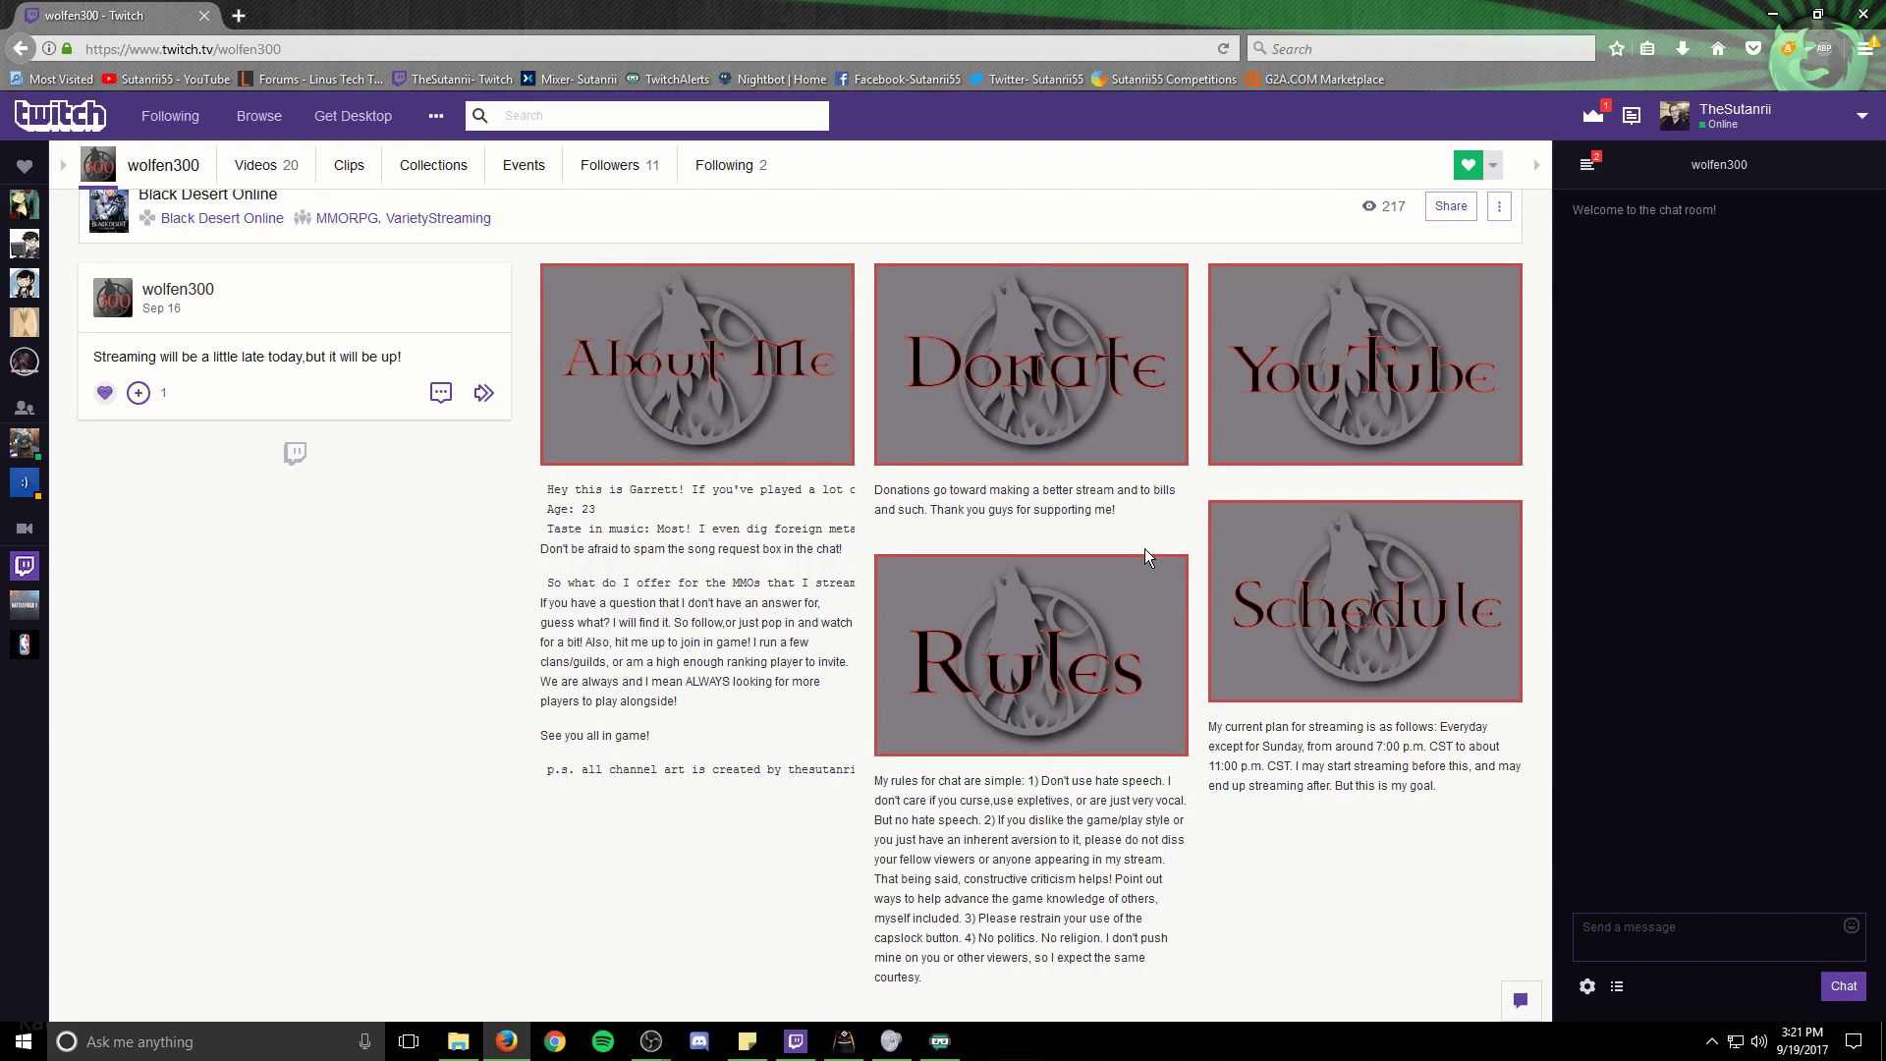
{"action": "scroll", "coordinate": [1014, 557], "scroll_direction": "up", "scroll_amount": 10}
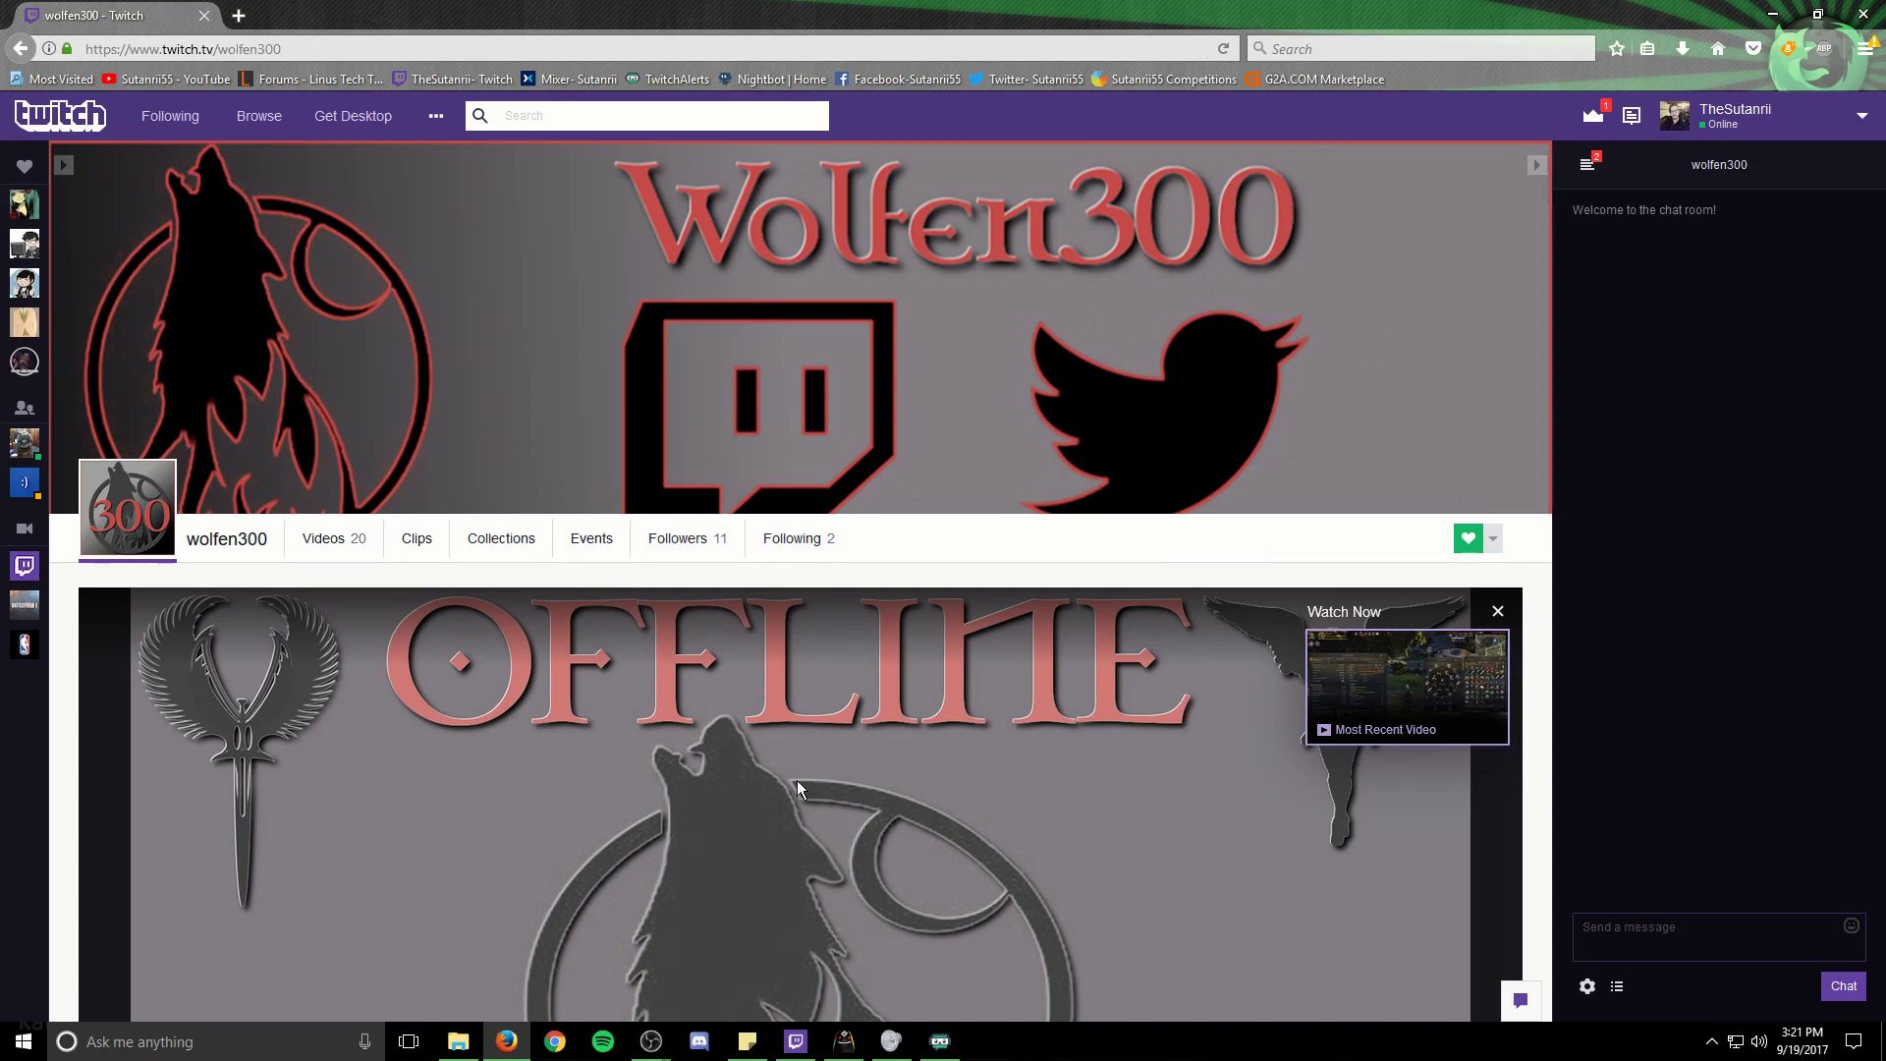
{"action": "scroll", "coordinate": [766, 432], "scroll_direction": "down", "scroll_amount": 3}
{"action": "scroll", "coordinate": [197, 491], "scroll_direction": "up", "scroll_amount": 3}
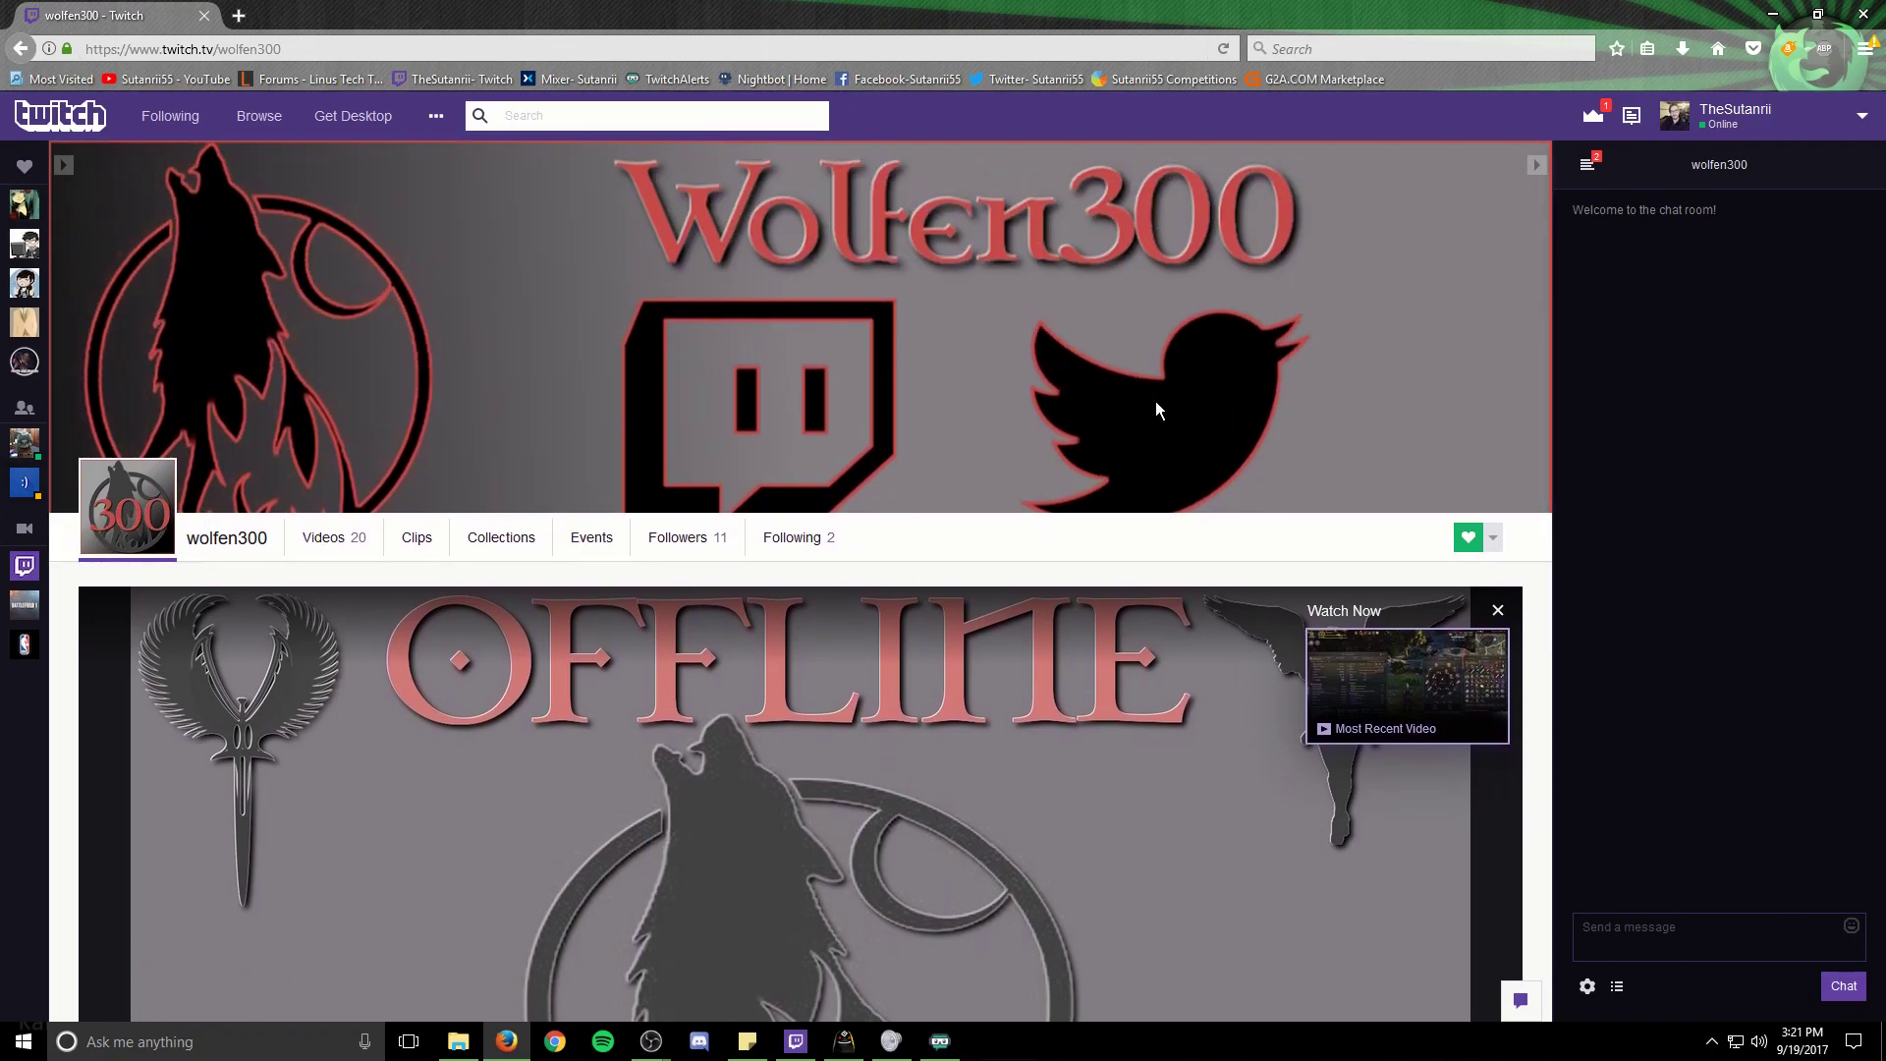
{"action": "scroll", "coordinate": [1070, 648], "scroll_direction": "down", "scroll_amount": 10}
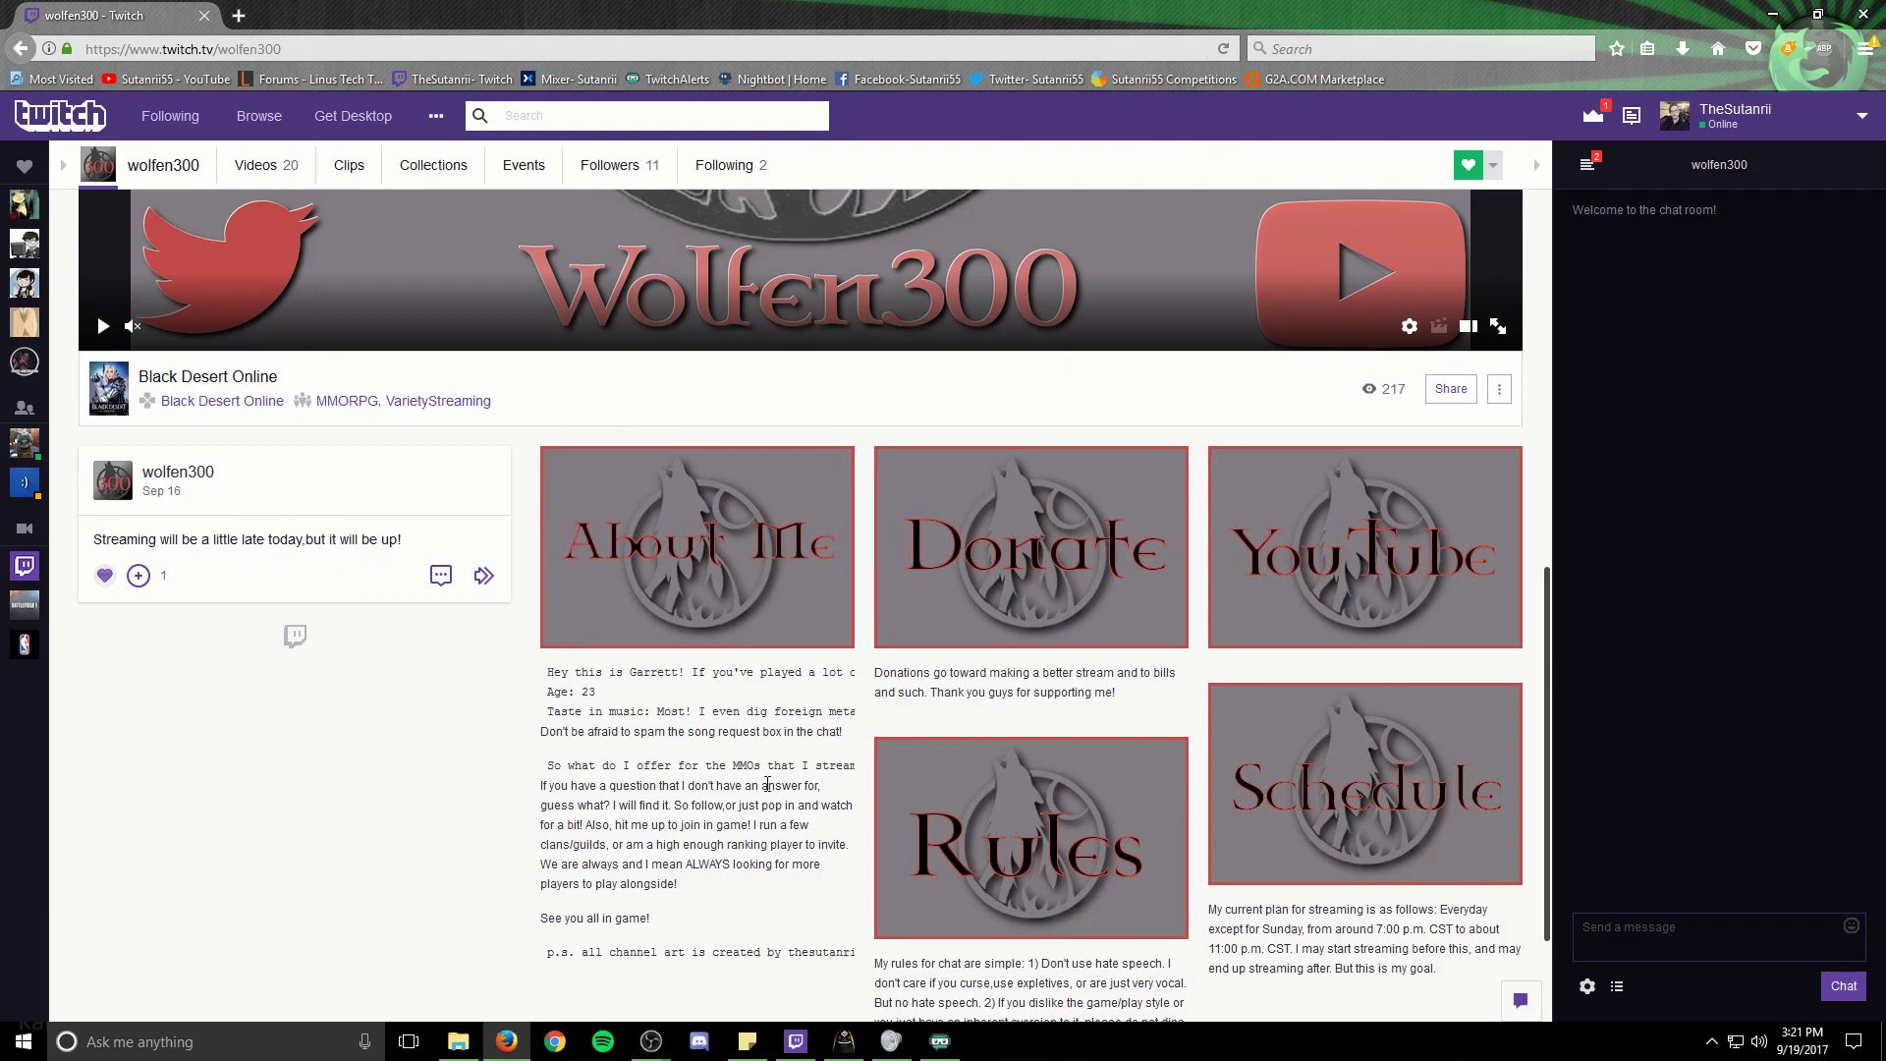
{"action": "scroll", "coordinate": [1092, 955], "scroll_direction": "down", "scroll_amount": 2}
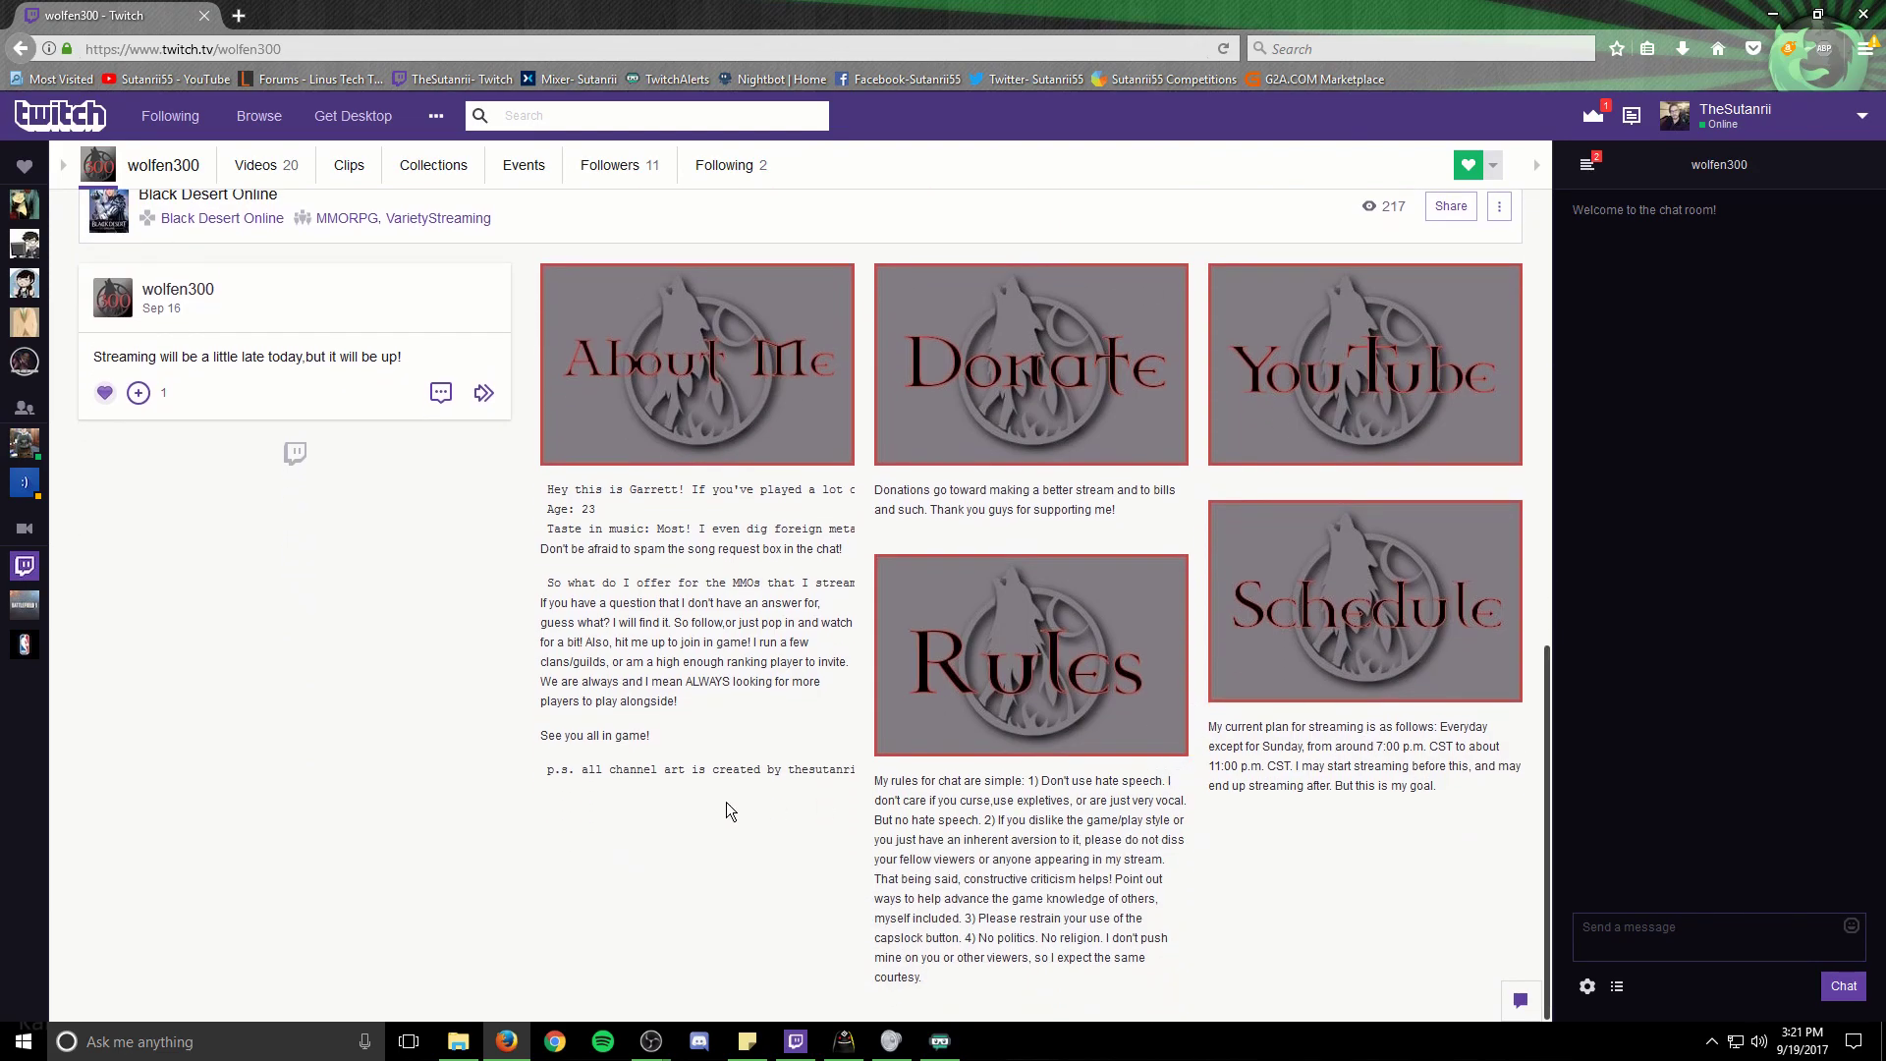
{"action": "scroll", "coordinate": [1014, 770], "scroll_direction": "up", "scroll_amount": 4}
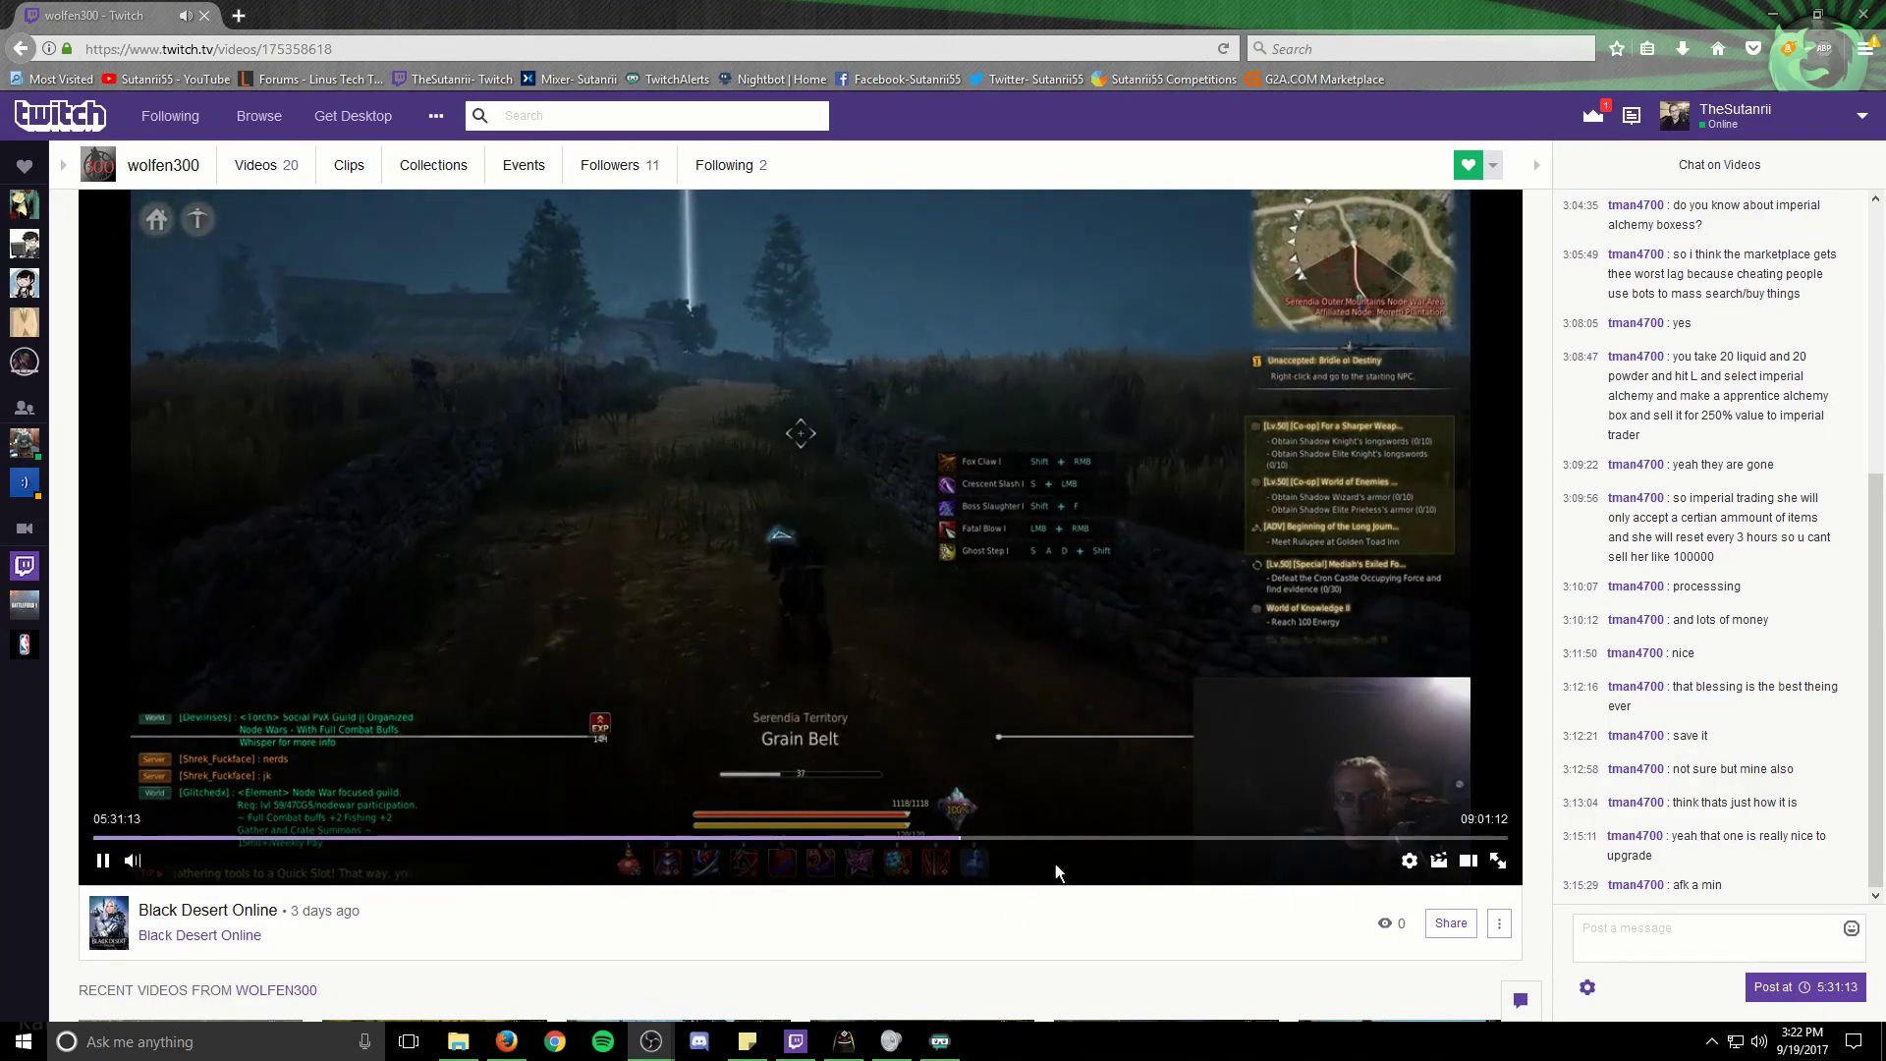
Step: Review the example streamer's past broadcast in full screen at about 5:31 hours
{"action": "left_click", "coordinate": [1497, 860]}
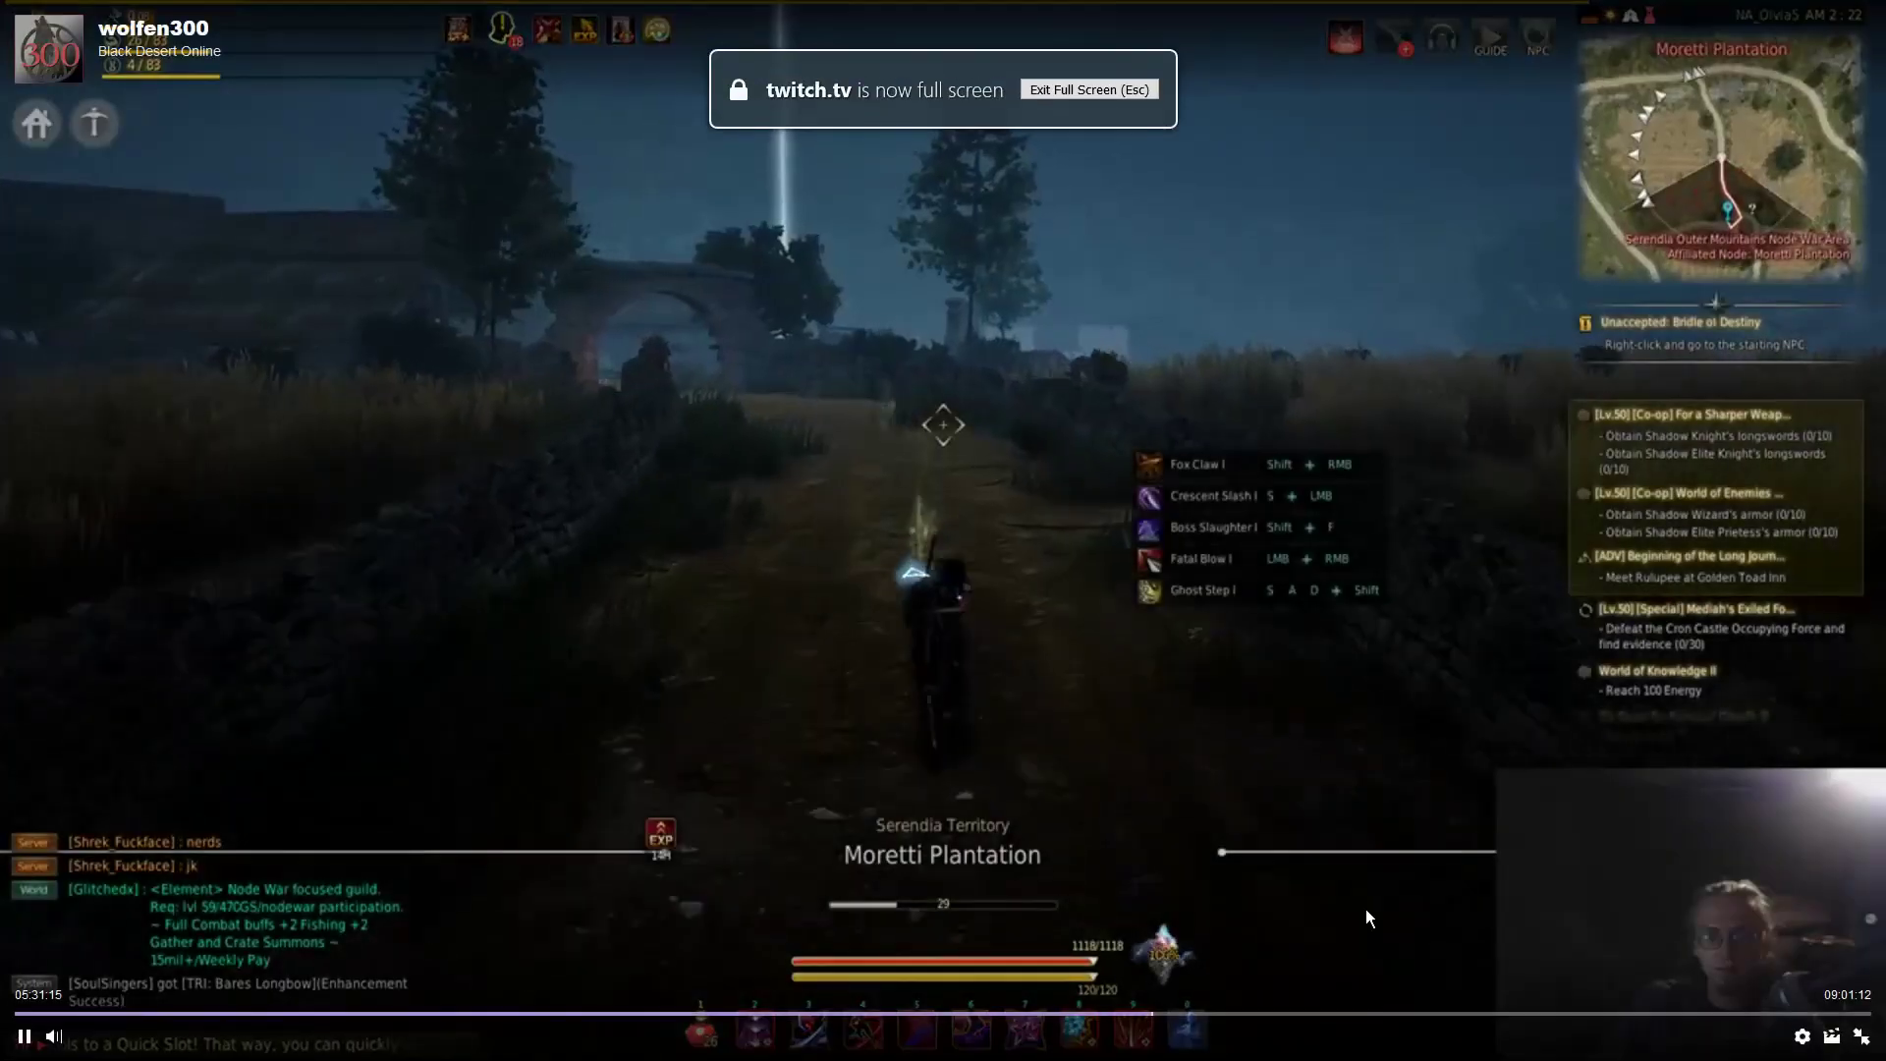
{"action": "mouse_move", "coordinate": [74, 1042]}
{"action": "left_click", "coordinate": [157, 1037]}
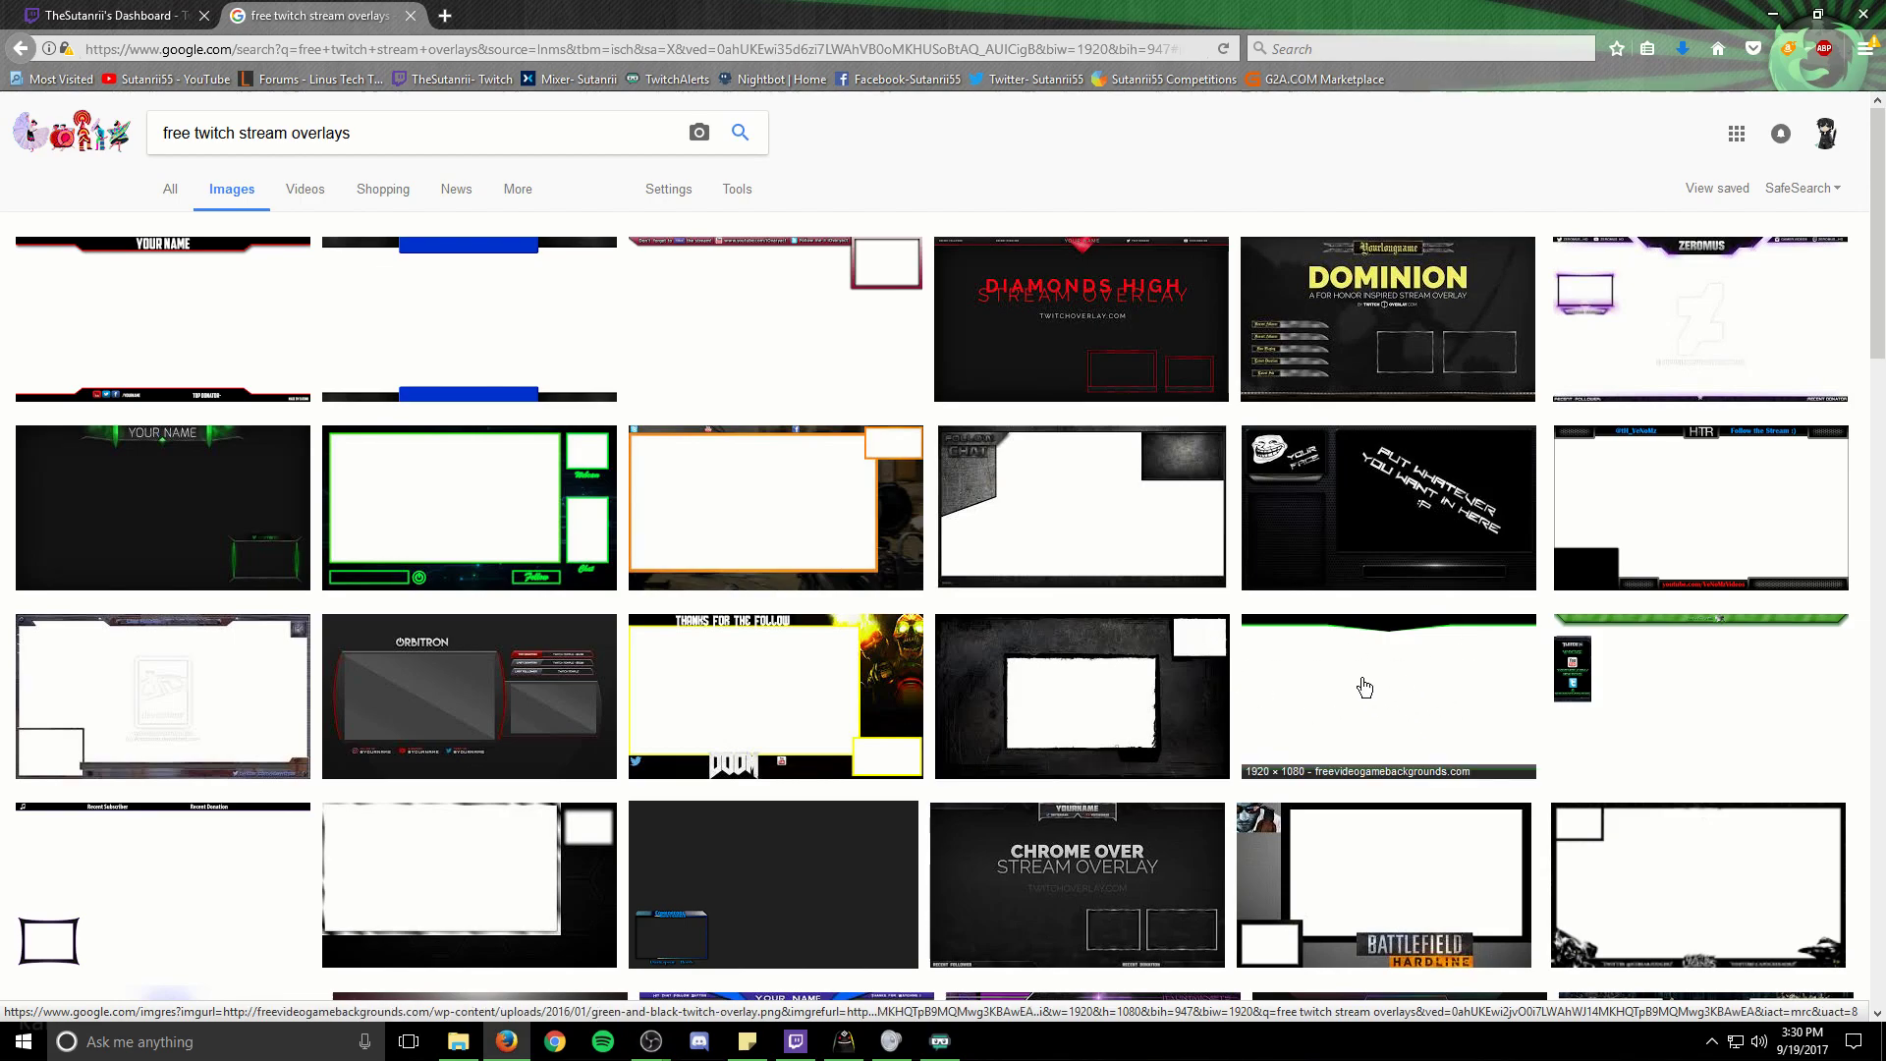
Step: Preview the green and black free Twitch overlay in the image results, and move the browser window aside to reveal OBS Studio
{"action": "left_click", "coordinate": [1364, 687]}
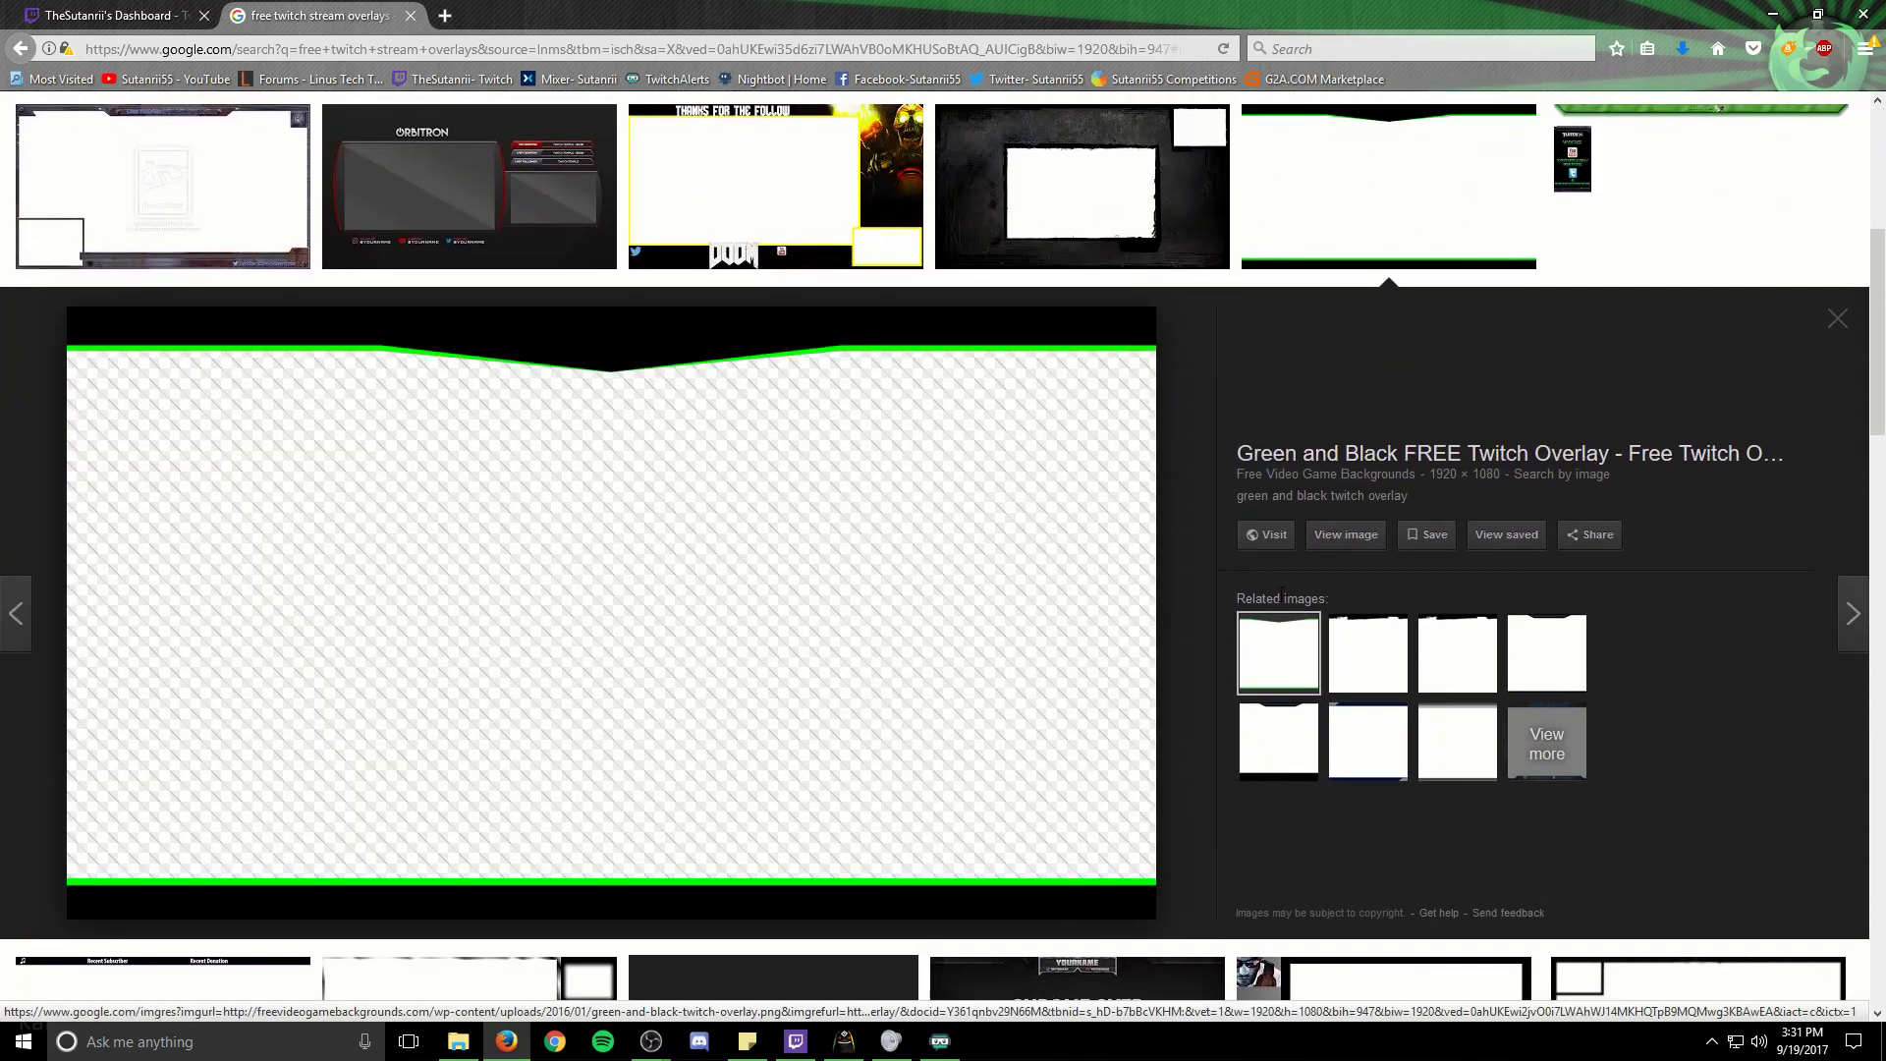
{"action": "left_click_drag", "start_coordinate": [652, 14], "coordinate": [1885, 387]}
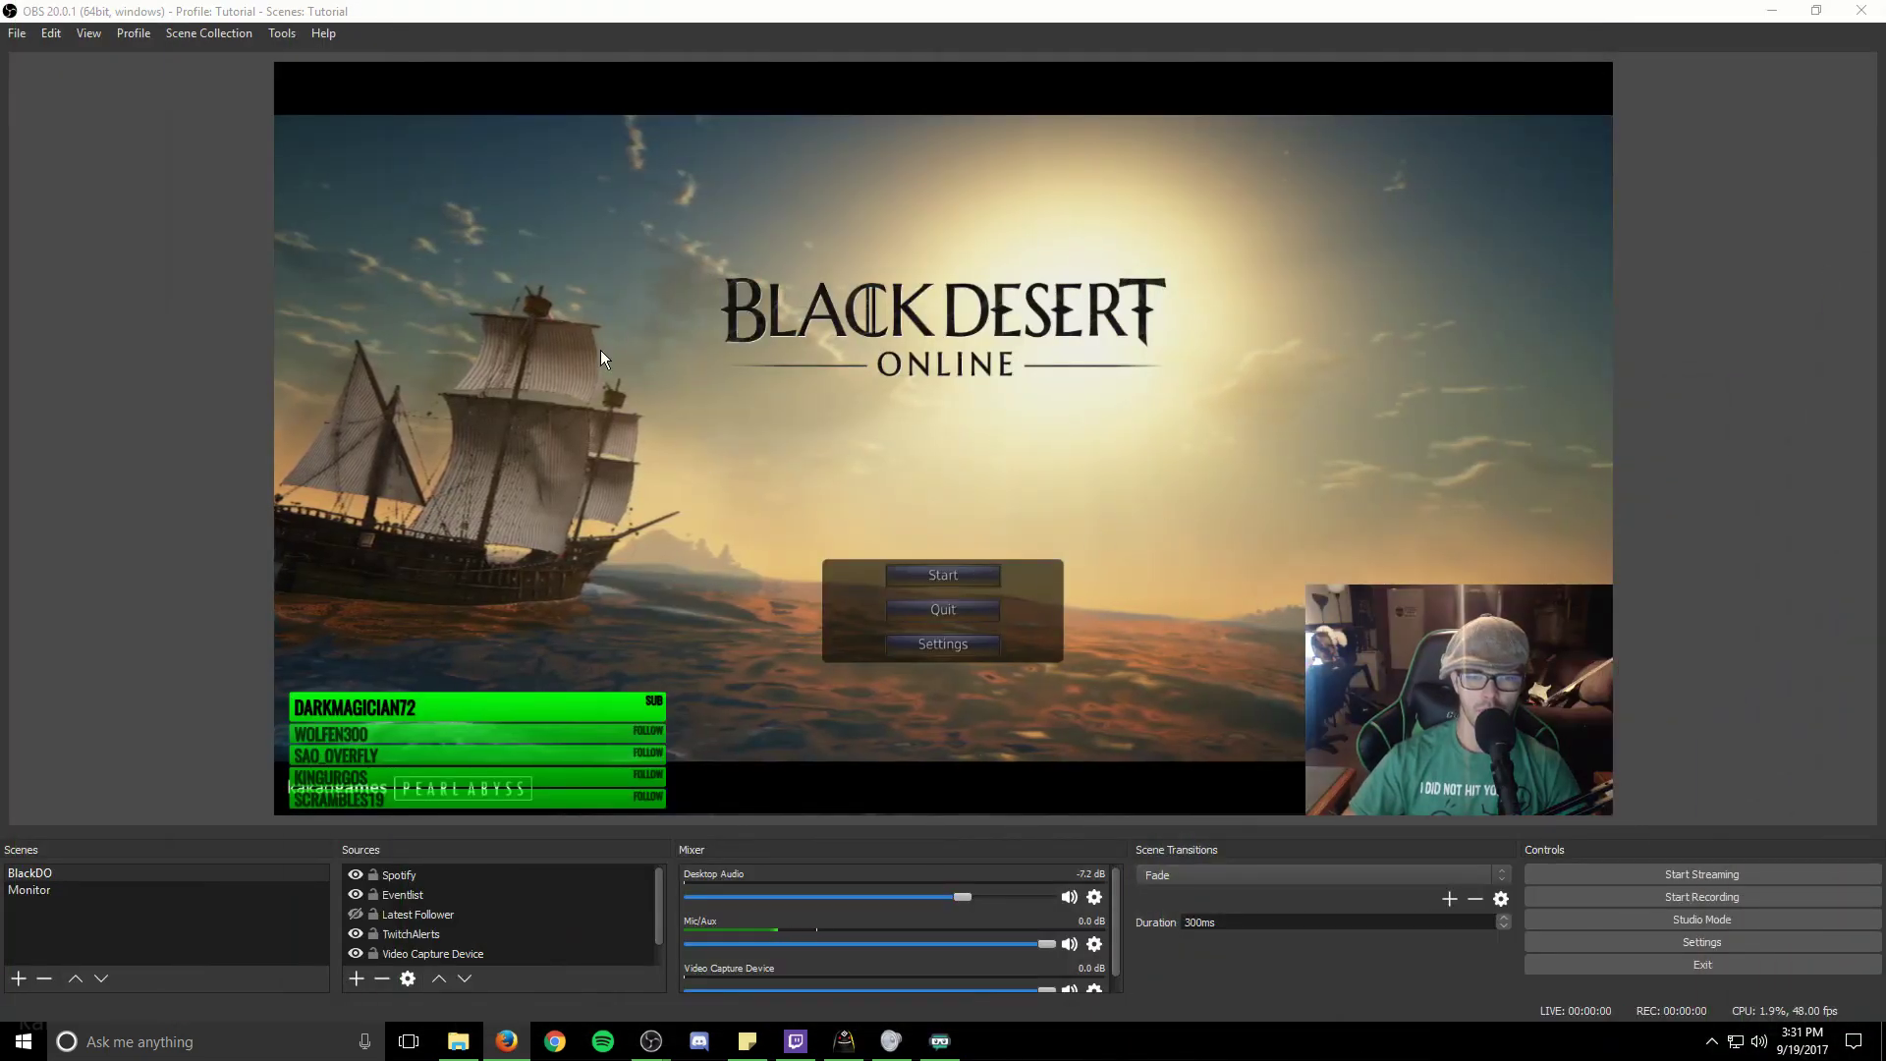
Step: Add a new Image source named Overlay to the BlackDO scene
{"action": "right_click", "coordinate": [404, 873]}
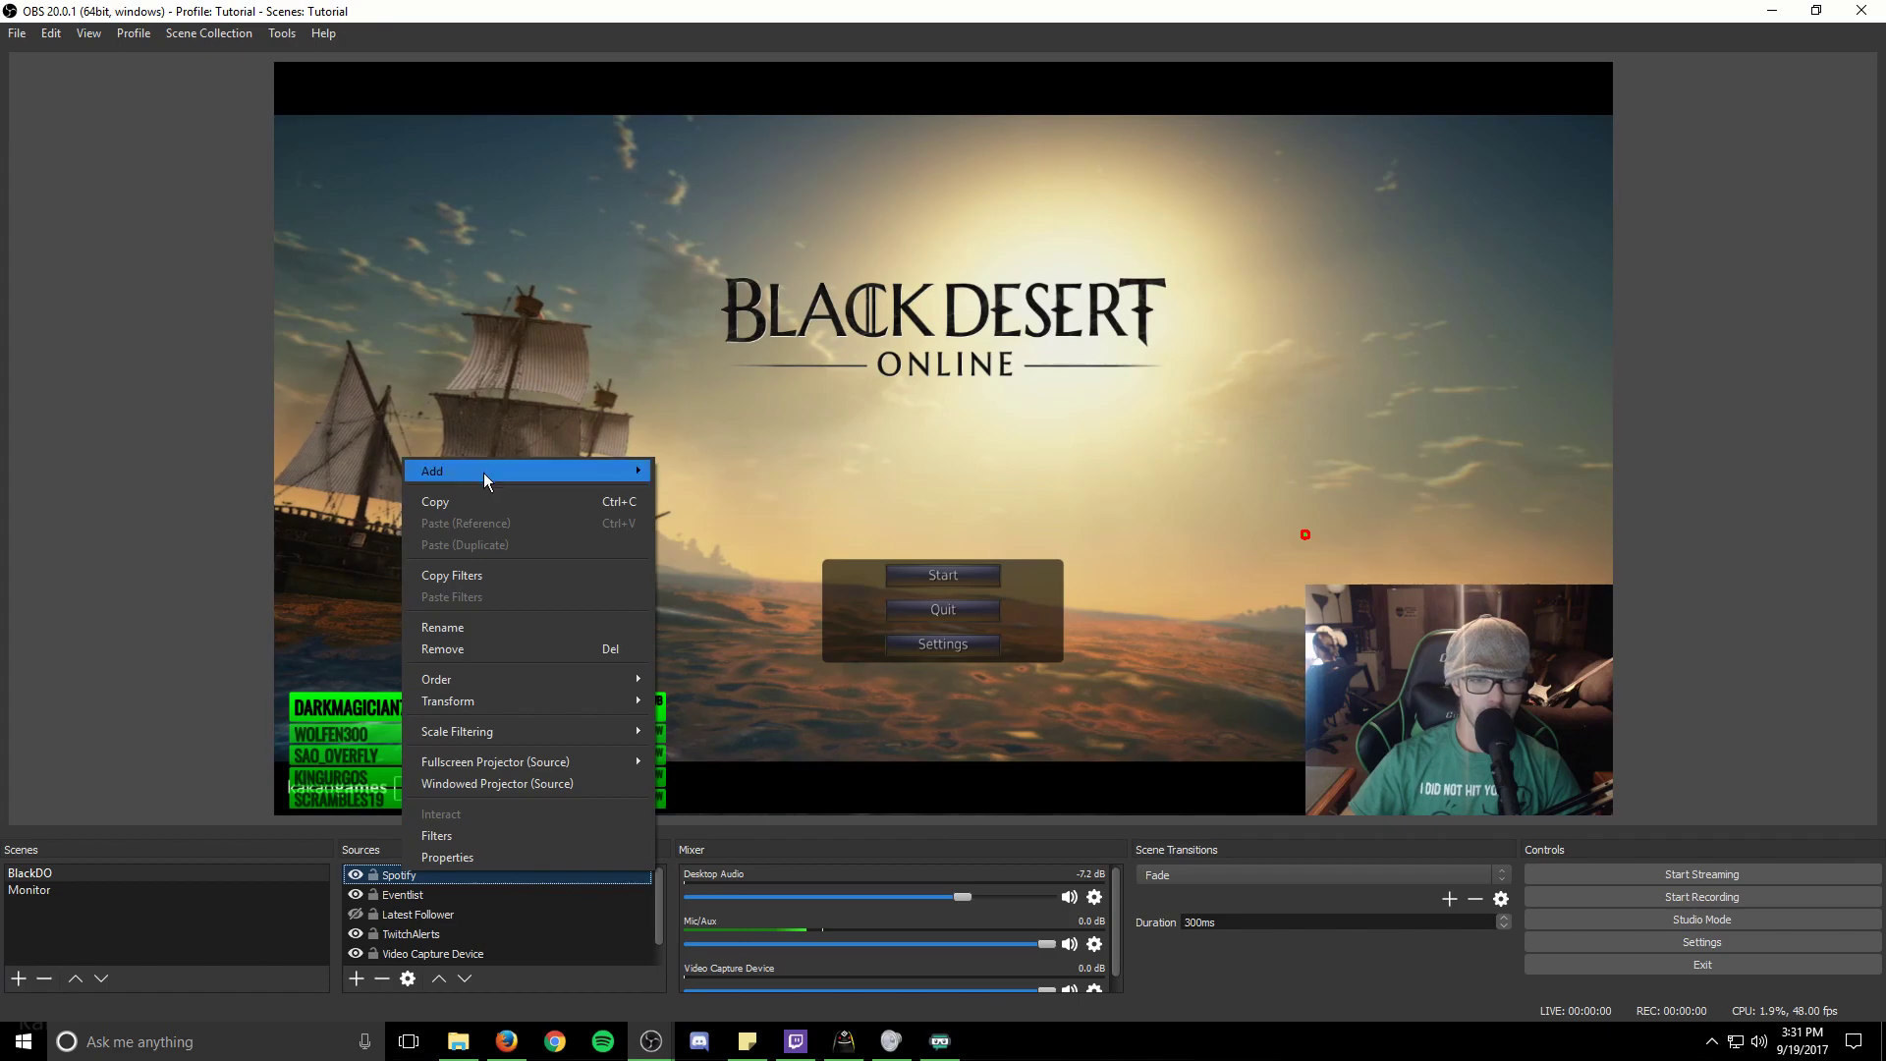
{"action": "mouse_move", "coordinate": [585, 466]}
{"action": "left_click", "coordinate": [713, 604]}
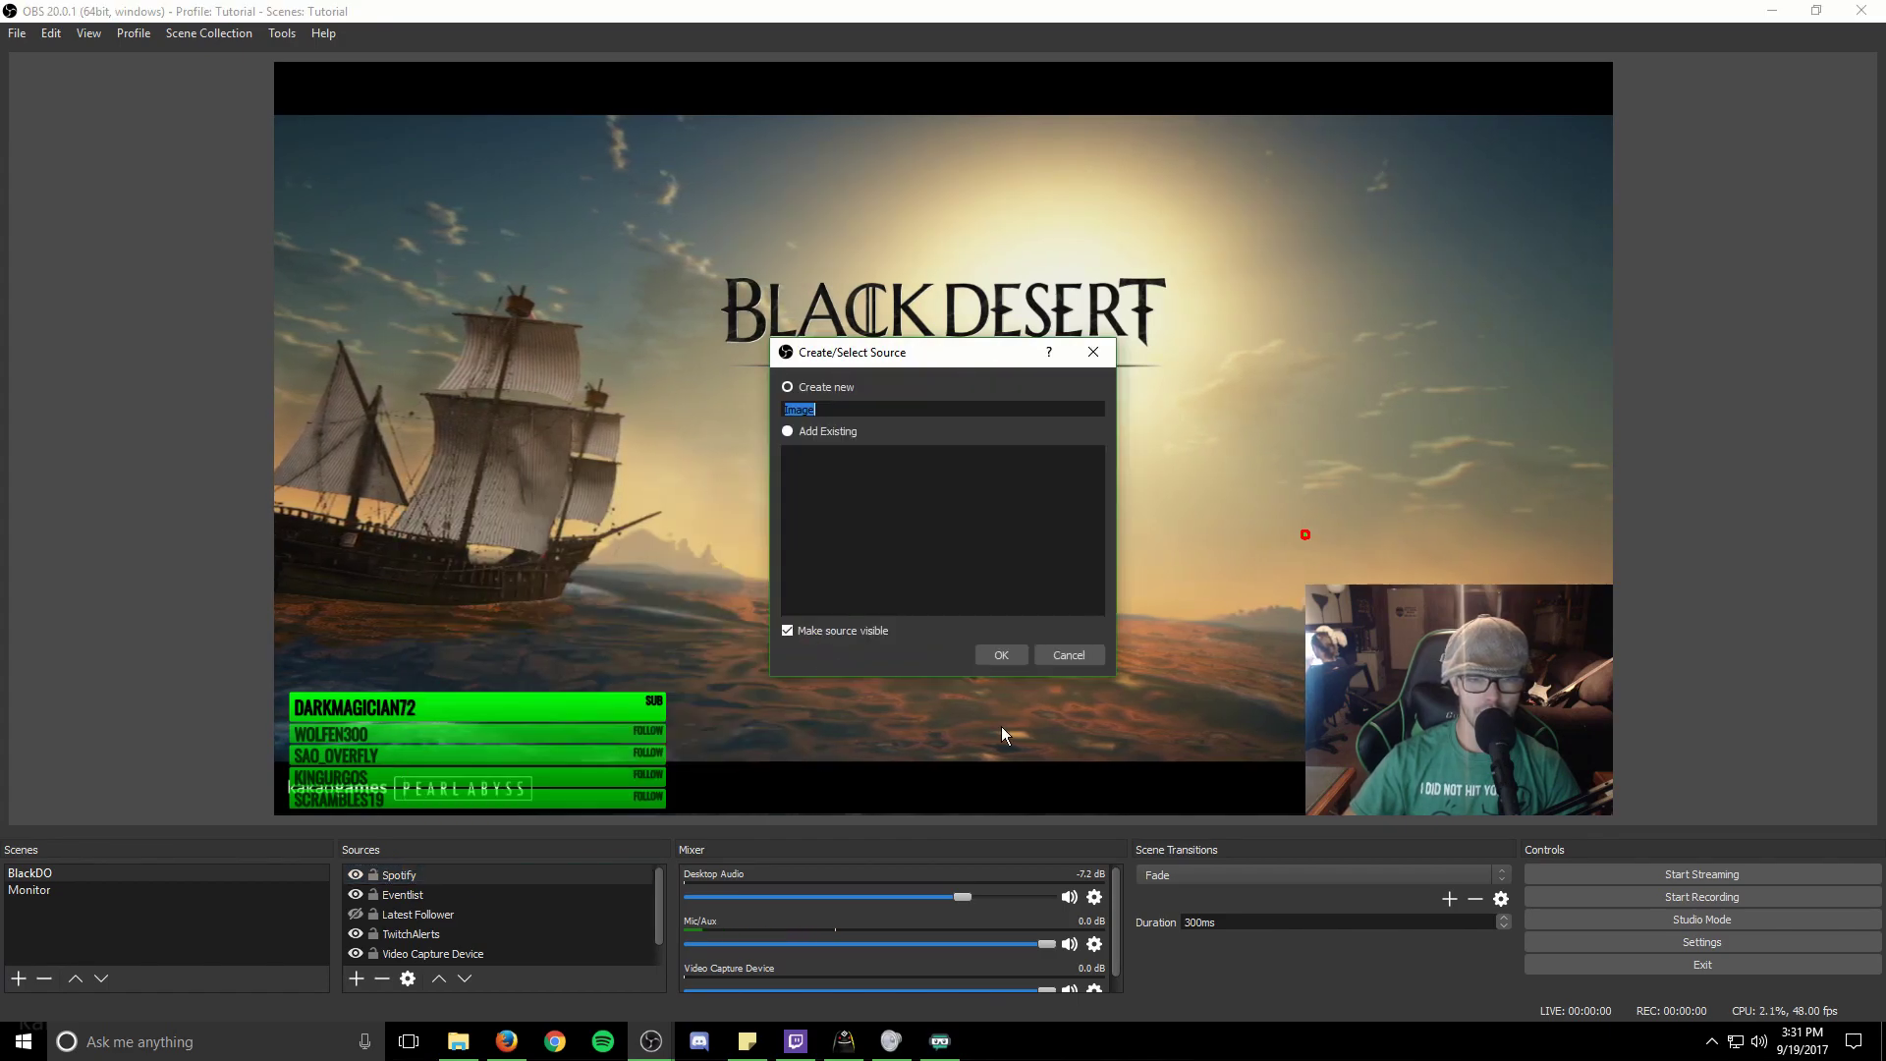
{"action": "type", "text": "Overlay"}
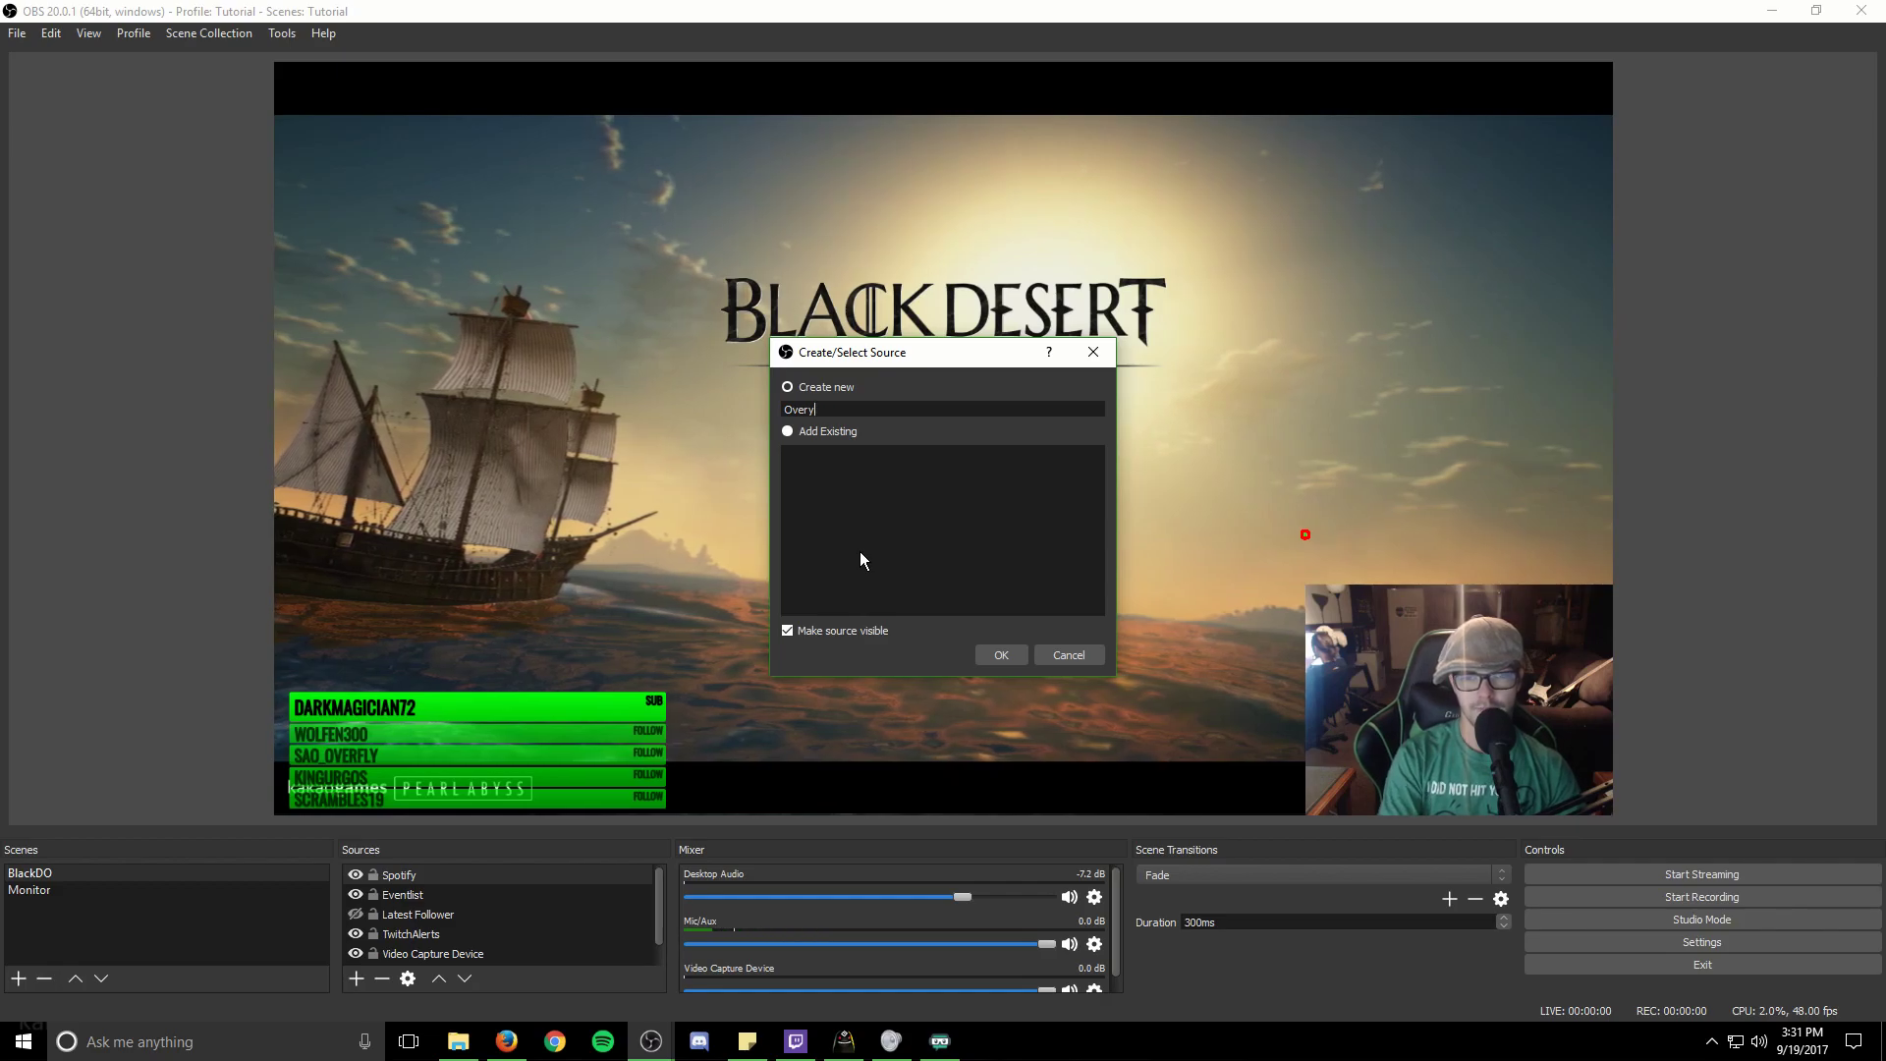
{"action": "key", "text": "Return"}
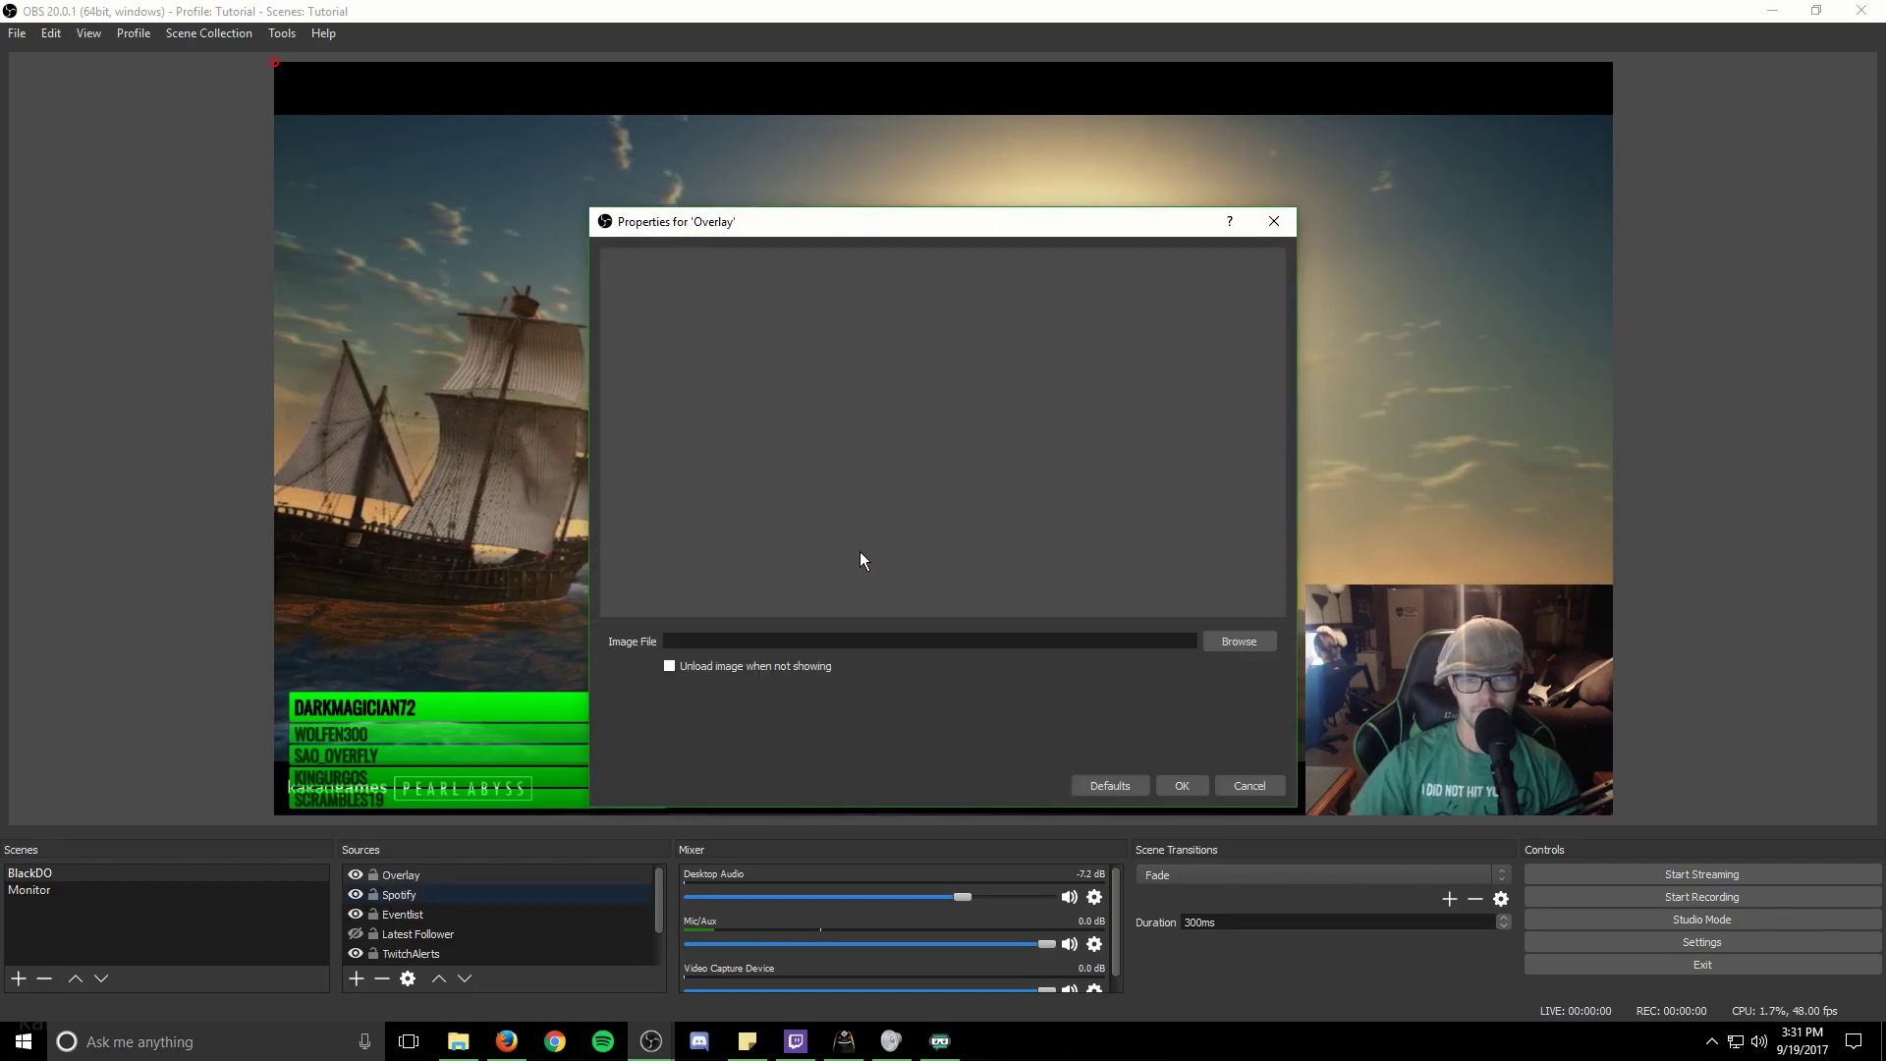
Step: Load green-and-black-twitch-overlay from the Pictures folder as the Overlay source's image and accept its properties
{"action": "left_click", "coordinate": [1231, 642]}
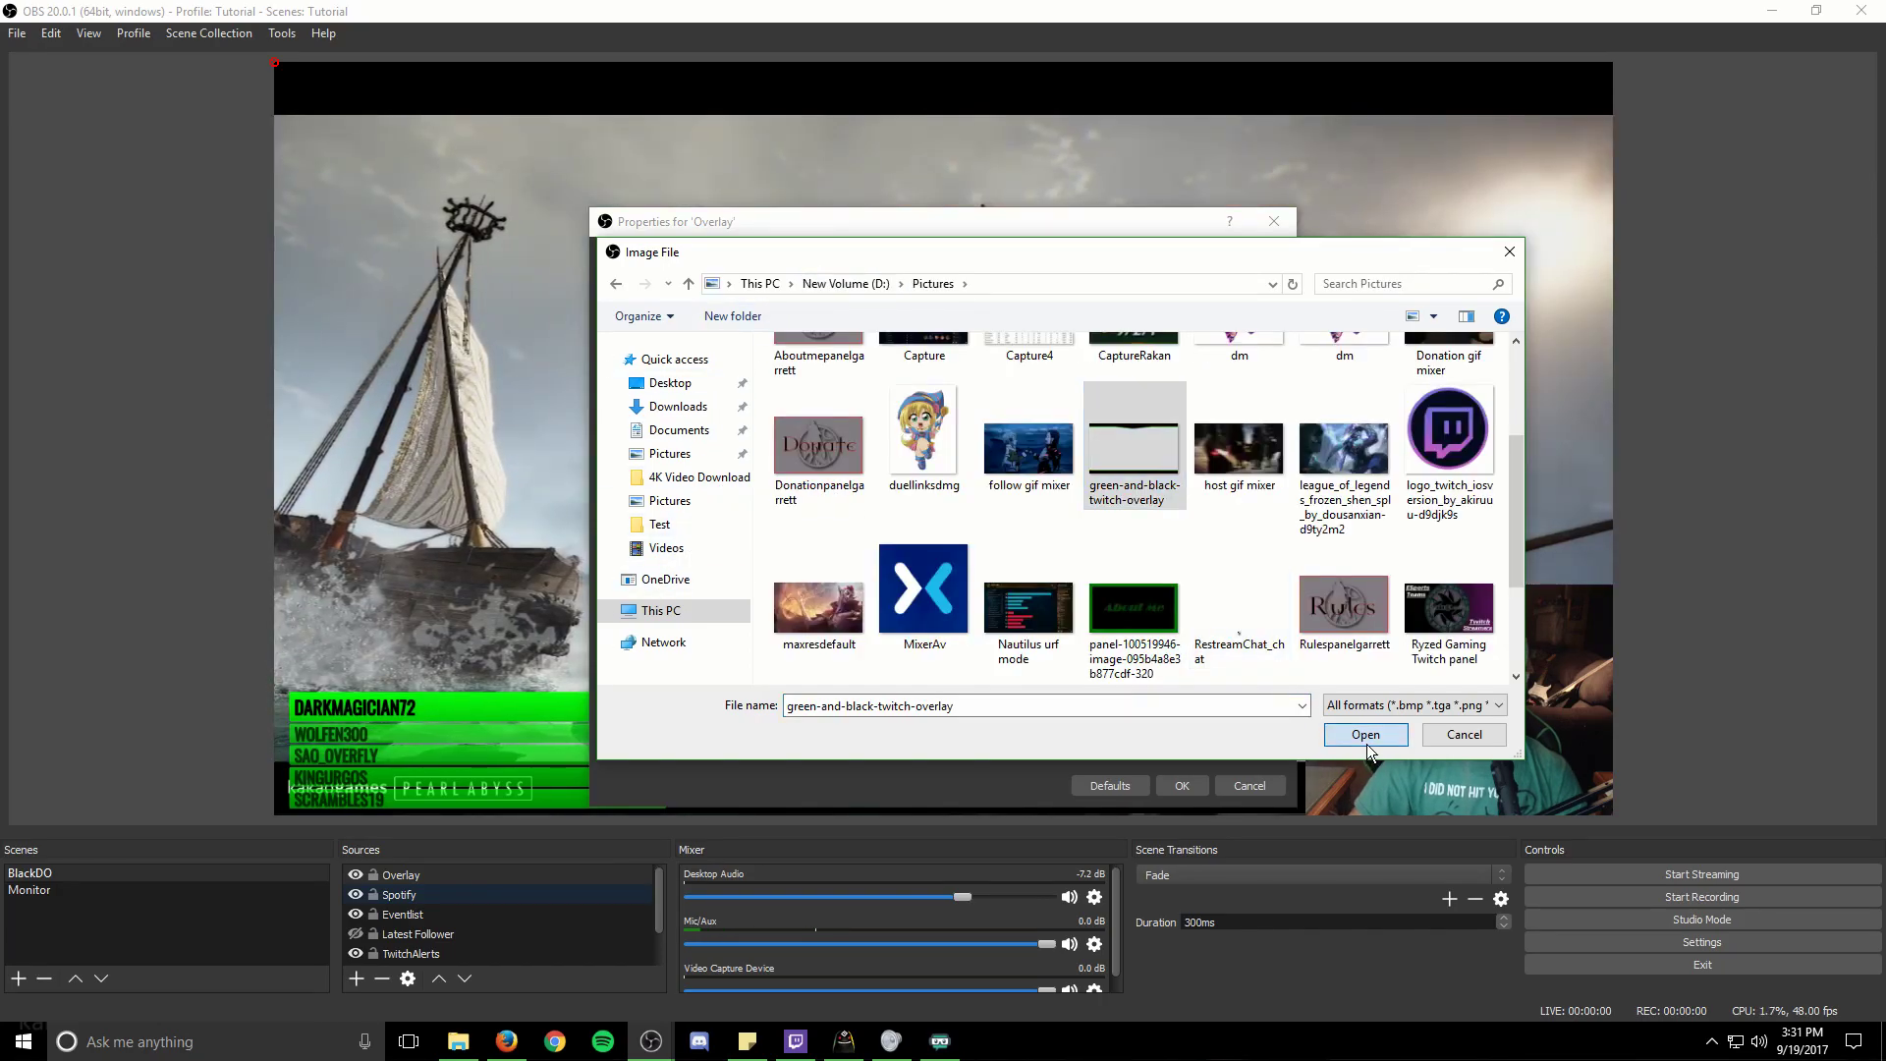
{"action": "left_click", "coordinate": [1365, 737]}
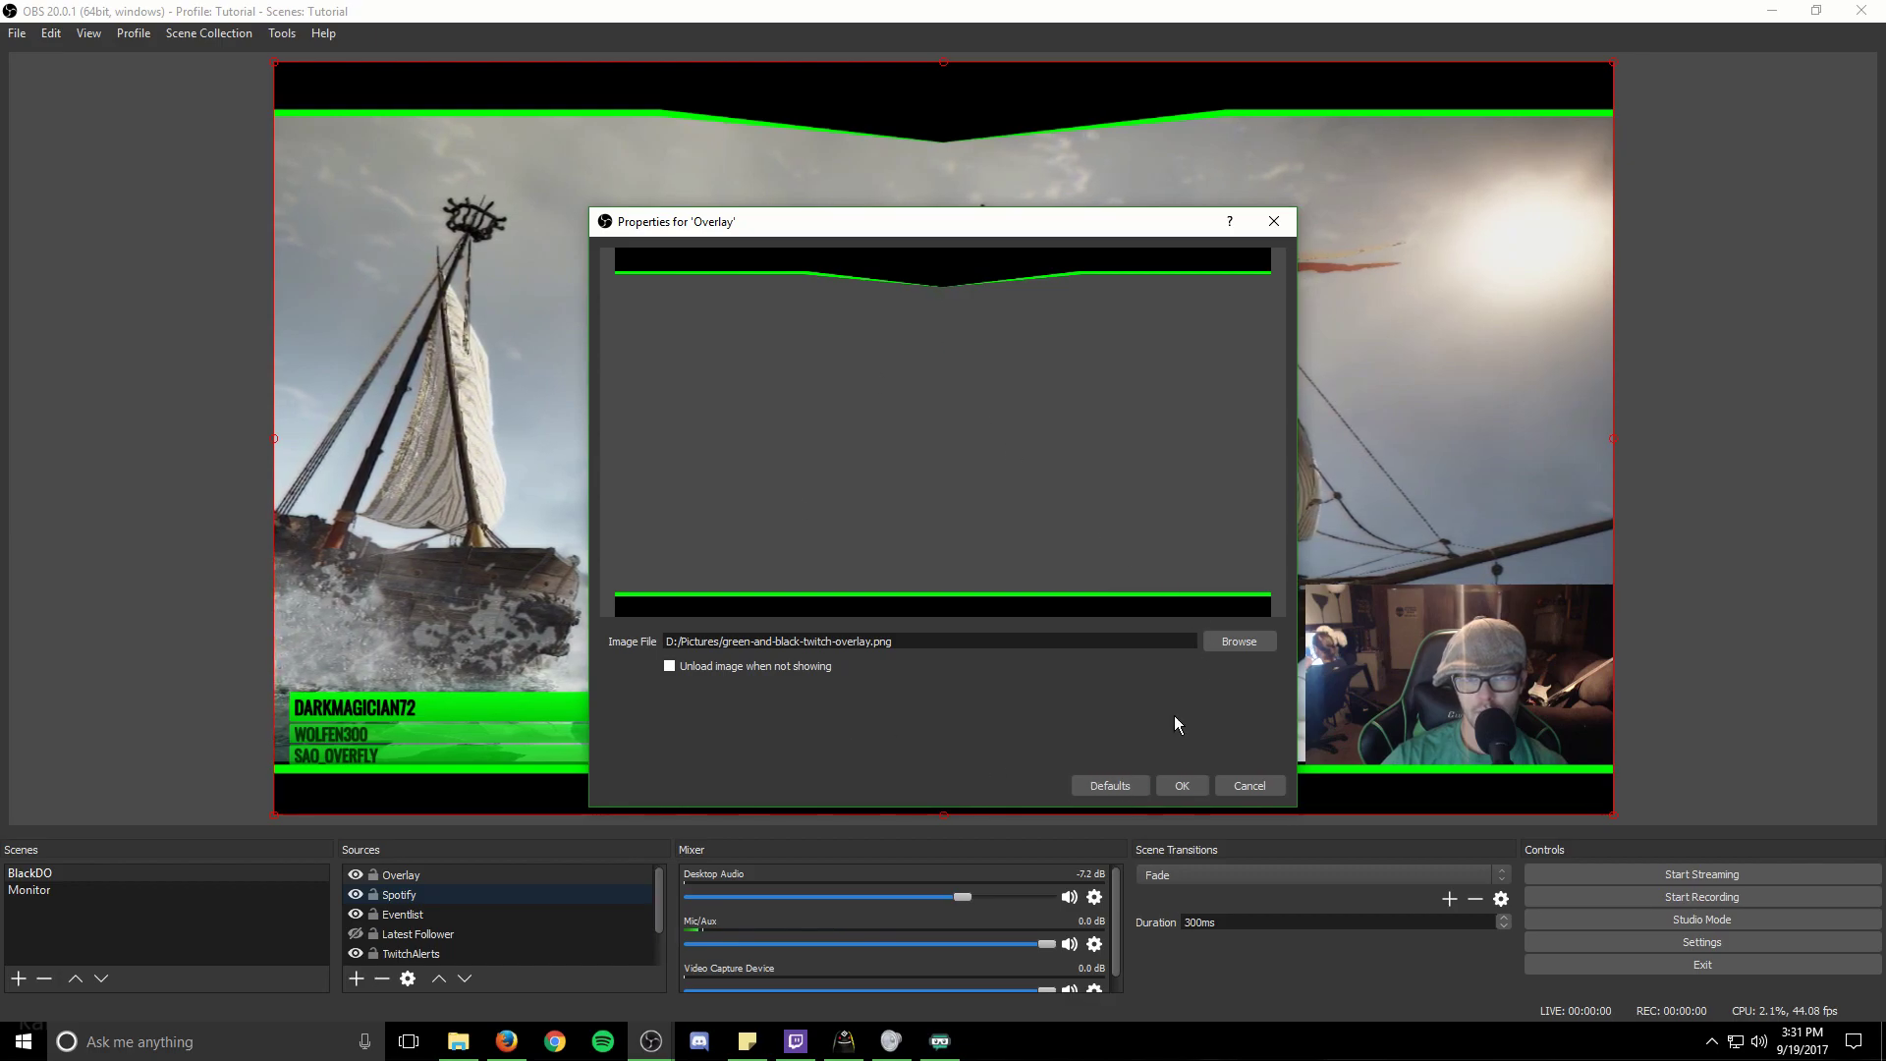
{"action": "left_click", "coordinate": [1182, 786]}
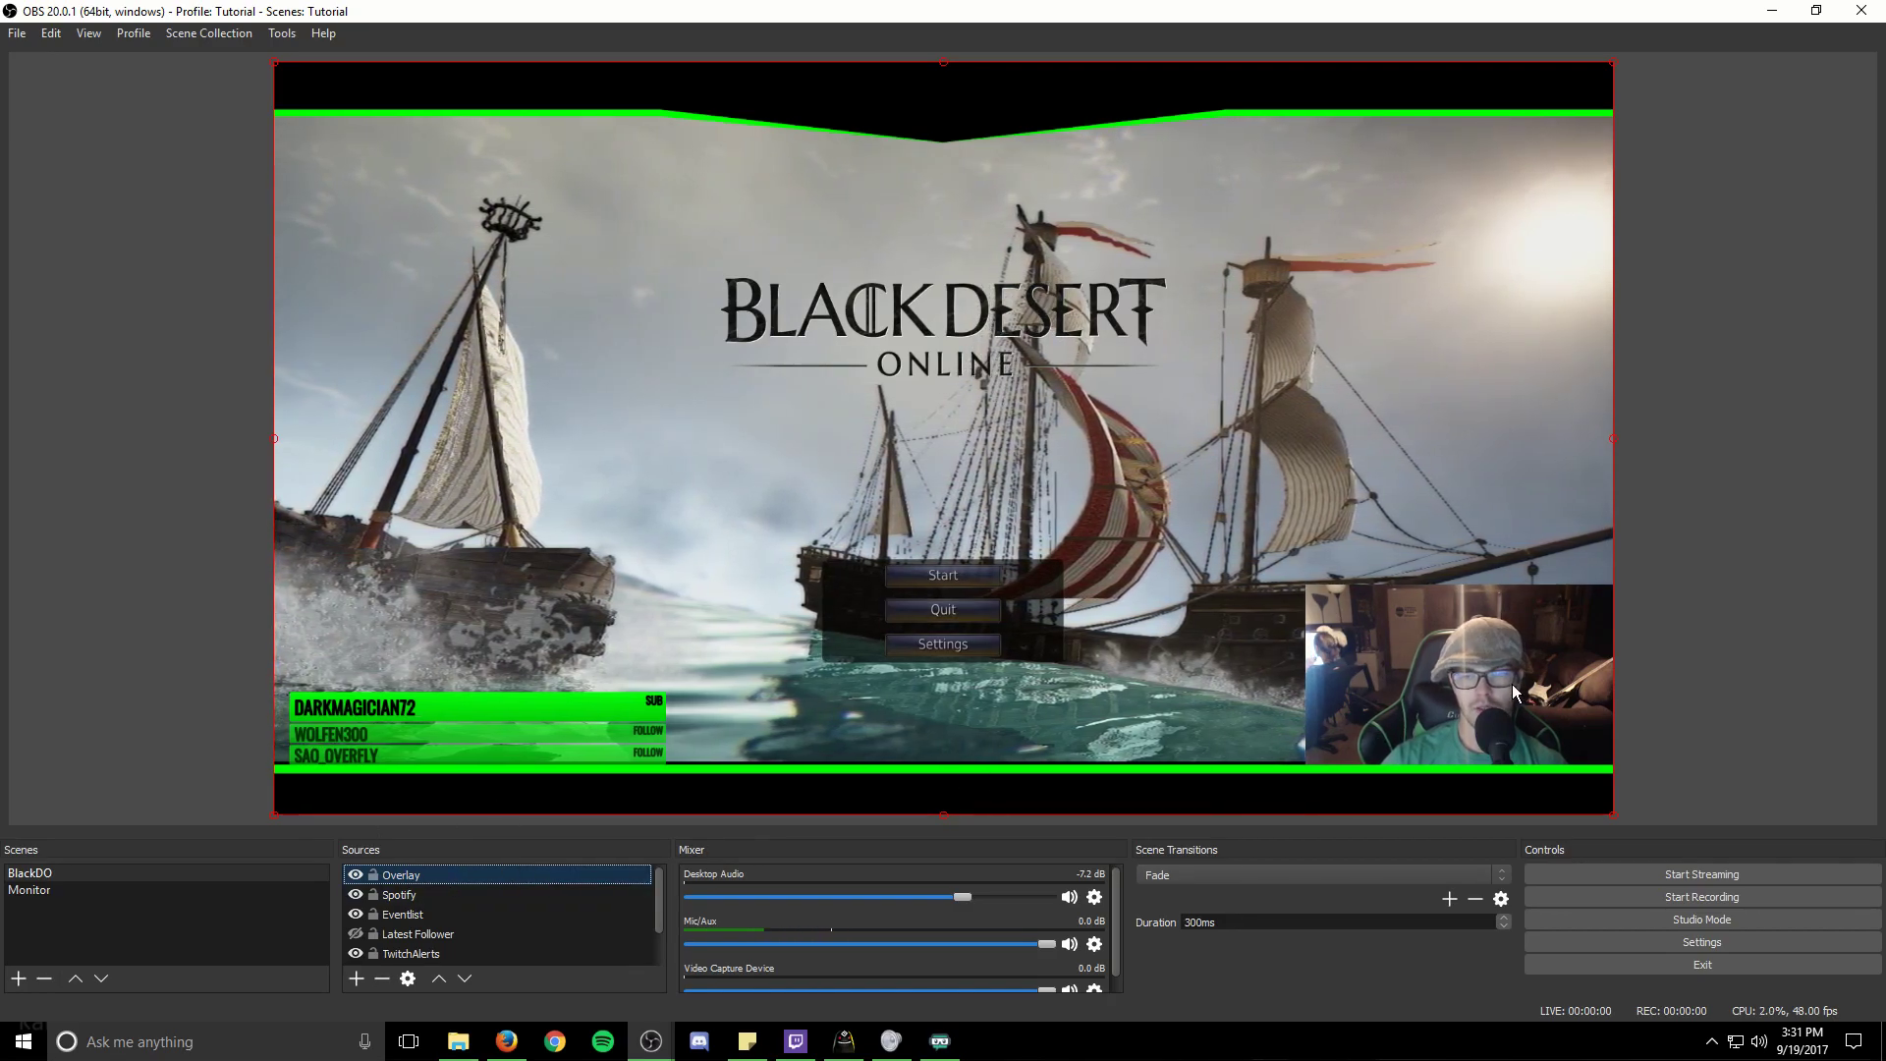
Step: Try the Overlay source below Eventlist and below Video Capture Device in the source order, and return it to the top
{"action": "left_click_drag", "start_coordinate": [1522, 672], "coordinate": [1479, 669]}
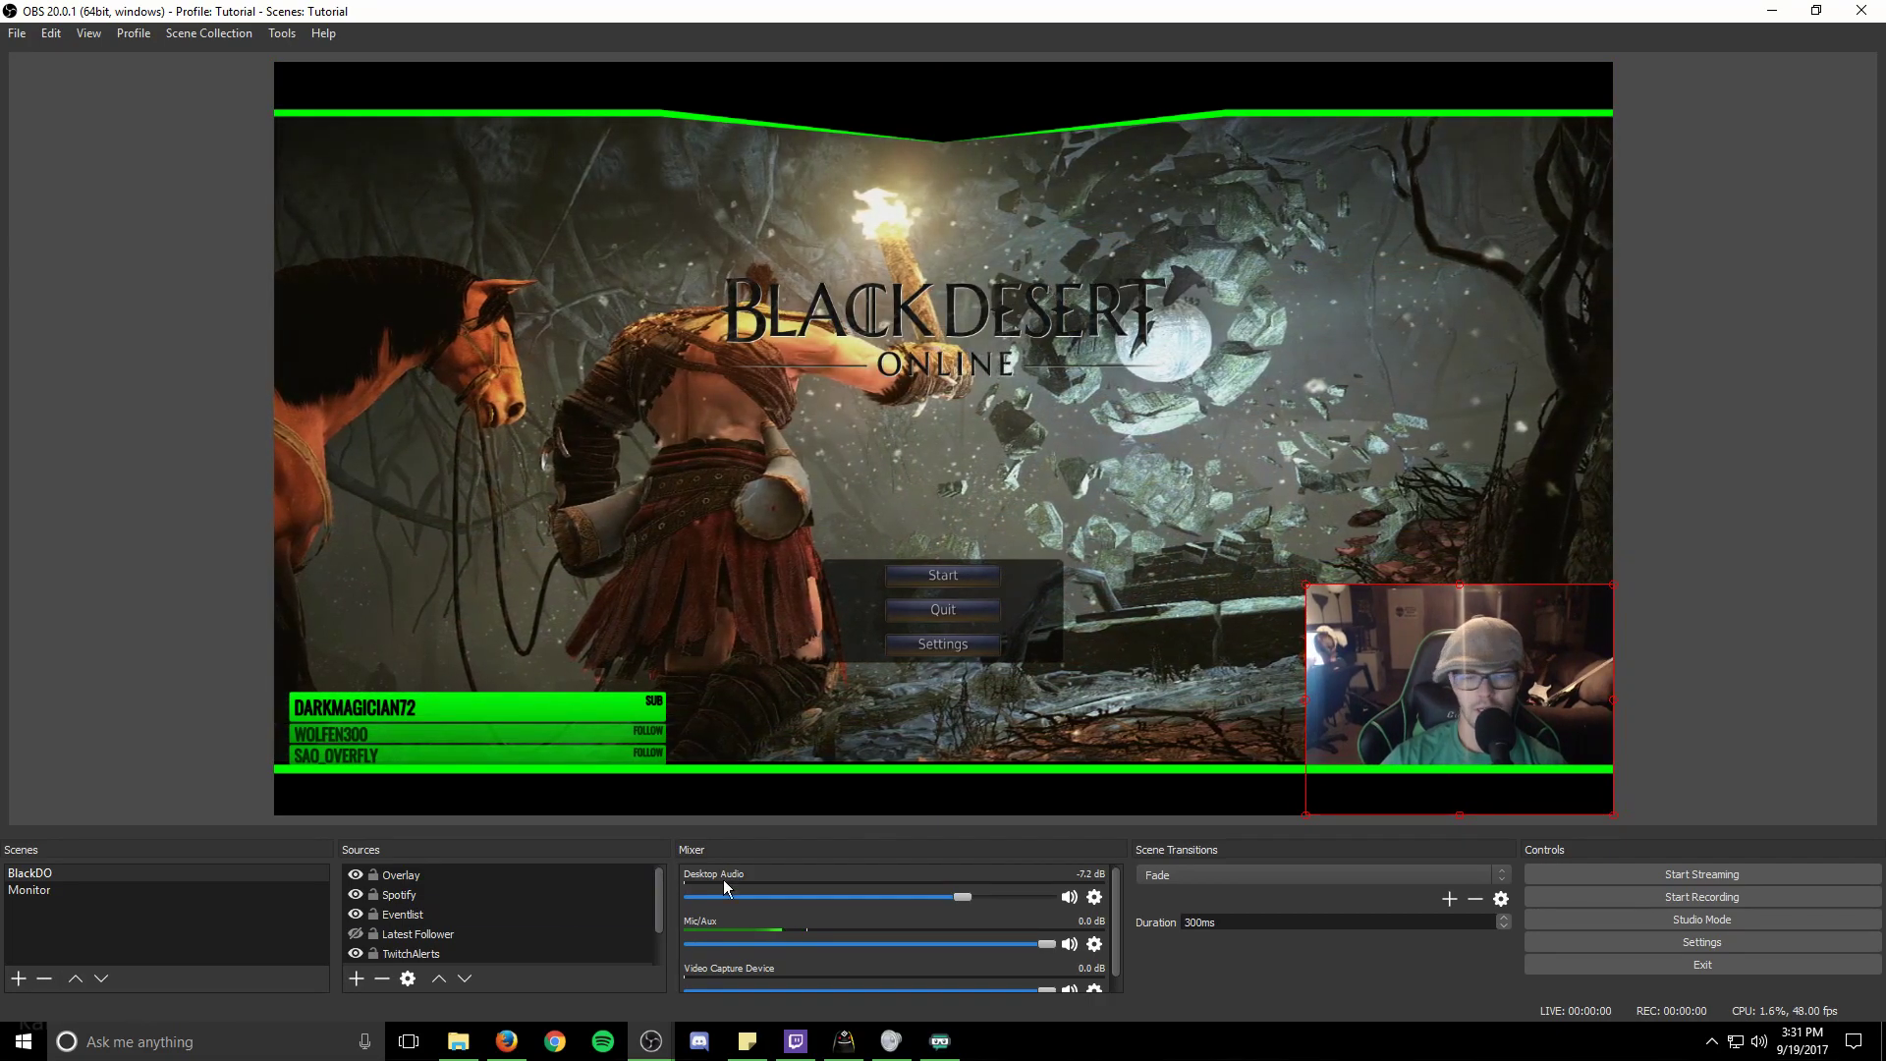
{"action": "left_click_drag", "start_coordinate": [473, 882], "coordinate": [410, 923]}
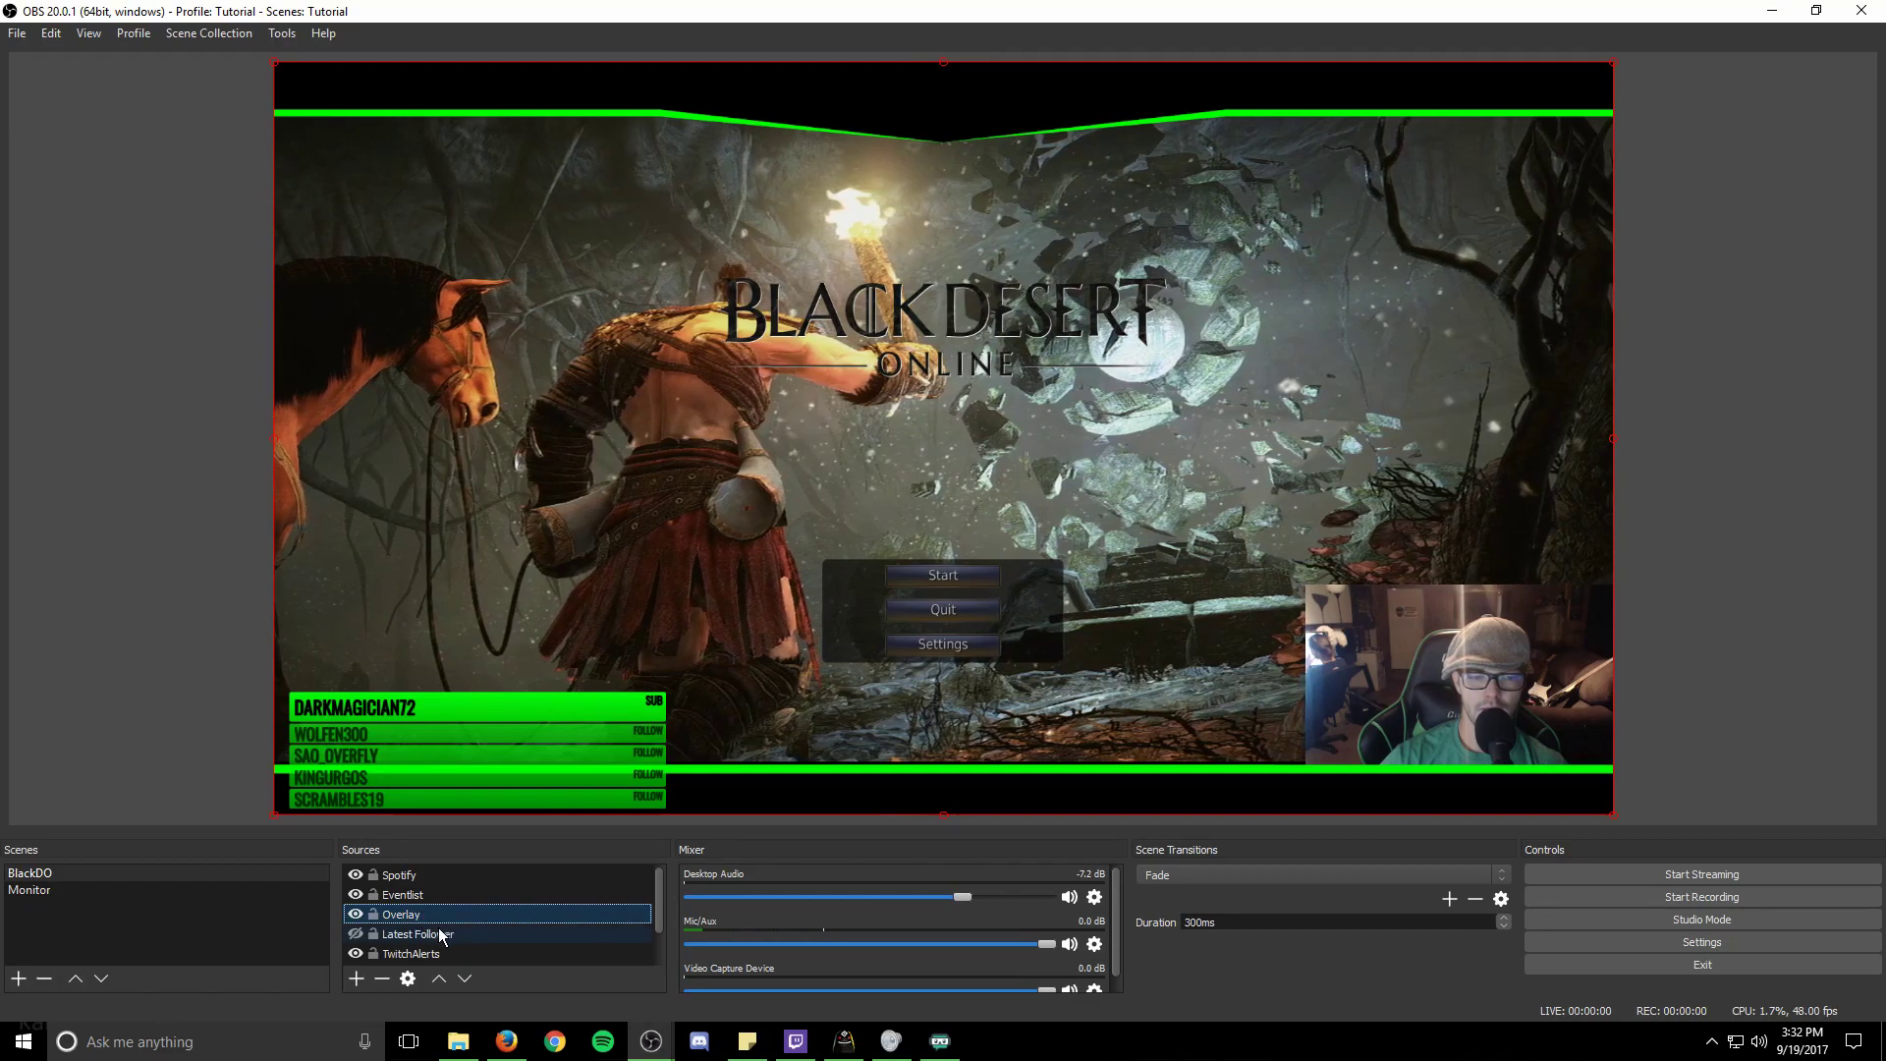
{"action": "left_click_drag", "start_coordinate": [416, 918], "coordinate": [411, 961]}
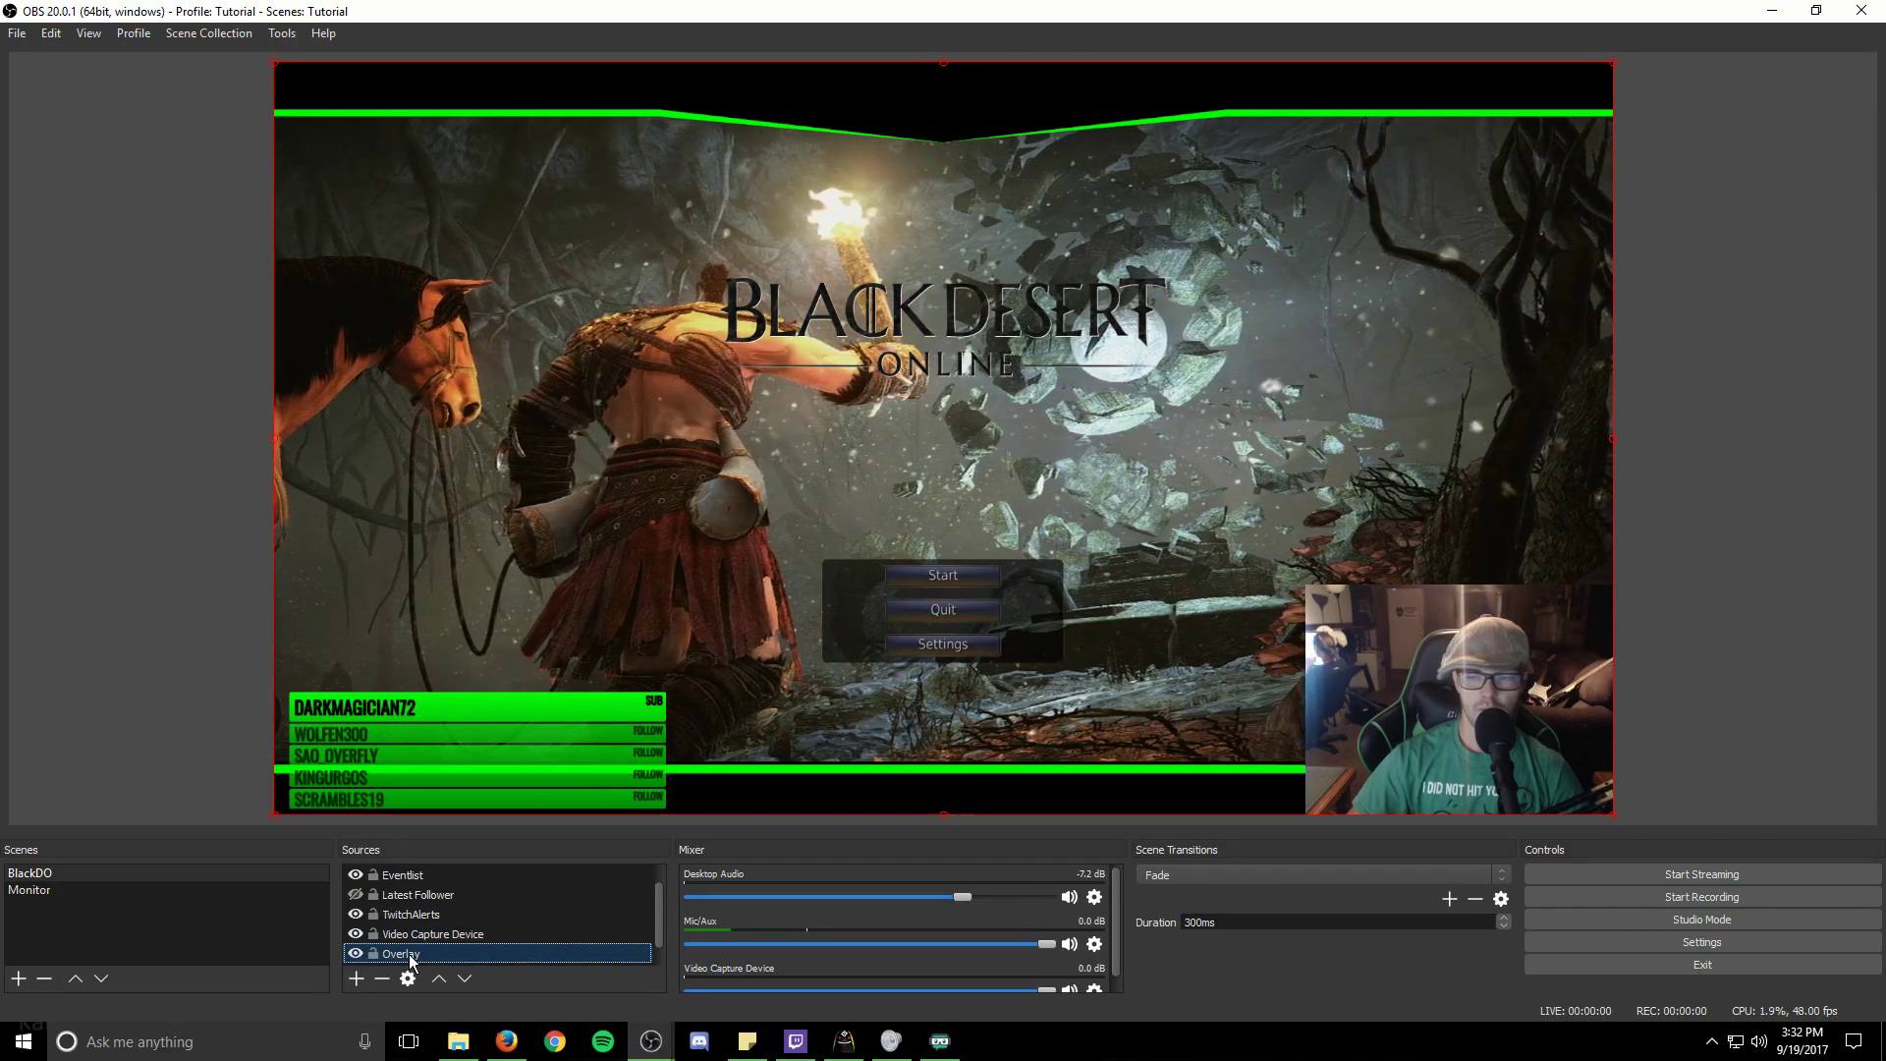
{"action": "left_click_drag", "start_coordinate": [410, 953], "coordinate": [415, 866]}
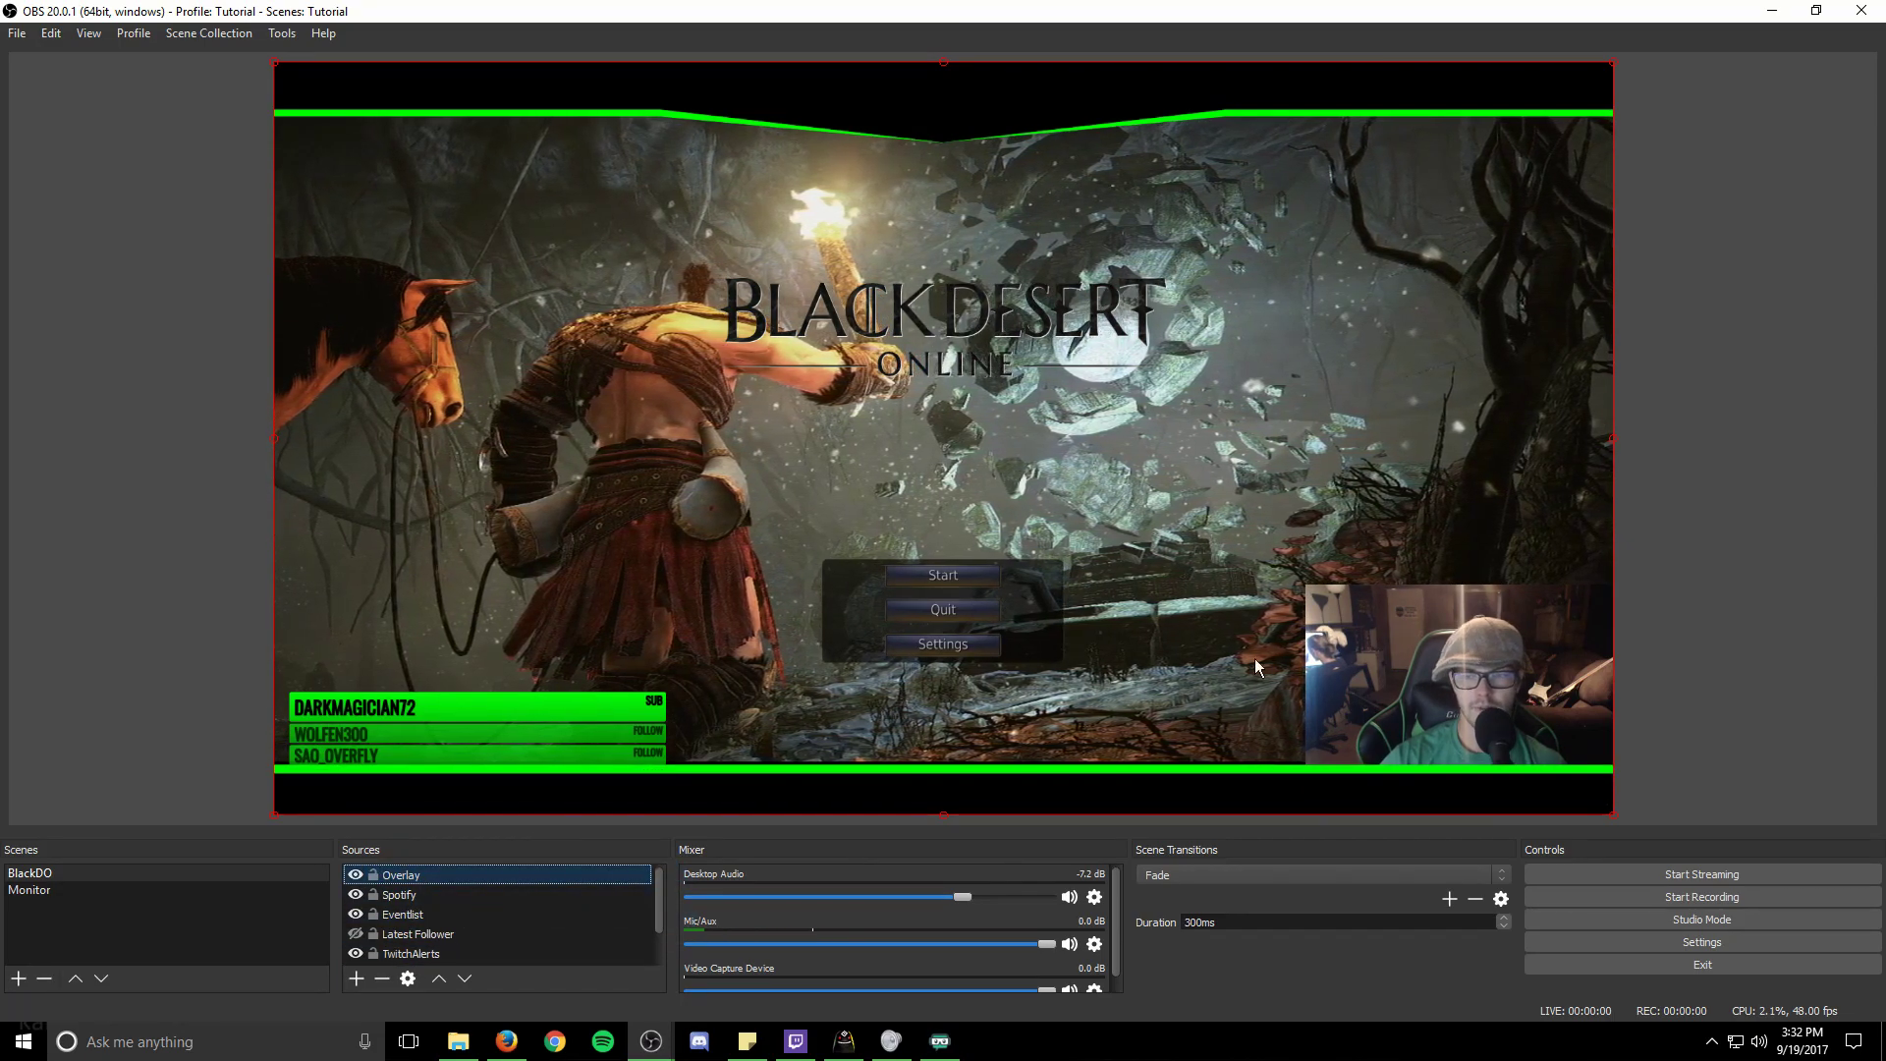
Step: Move the webcam and the event list up so they rest on the overlay's lower green border, with the event list against the scene's left edge
{"action": "left_click", "coordinate": [1388, 672]}
{"action": "left_click_drag", "start_coordinate": [1388, 671], "coordinate": [1406, 627]}
{"action": "left_click_drag", "start_coordinate": [515, 715], "coordinate": [432, 669]}
{"action": "left_click", "coordinate": [451, 719]}
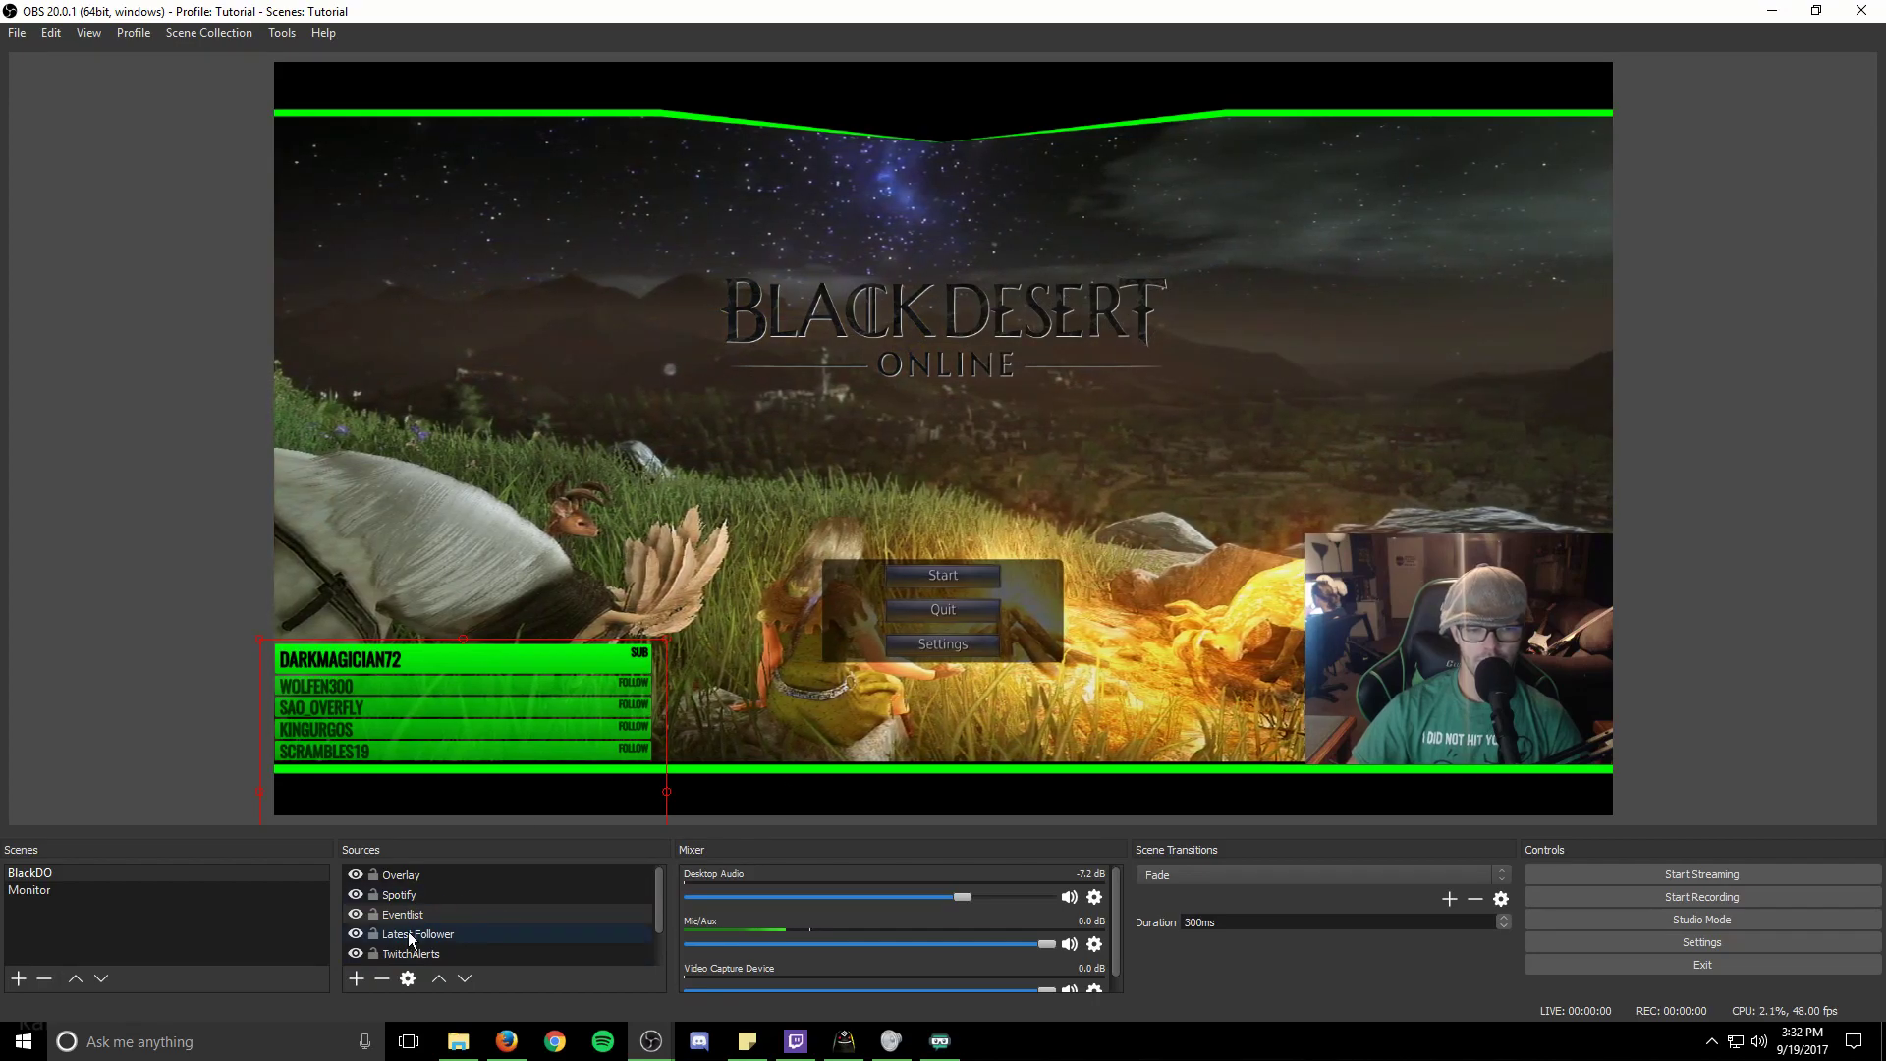
Step: Move the Latest Follower source above Overlay in the source order and select its text in the overlay's bottom band
{"action": "left_click", "coordinate": [389, 931]}
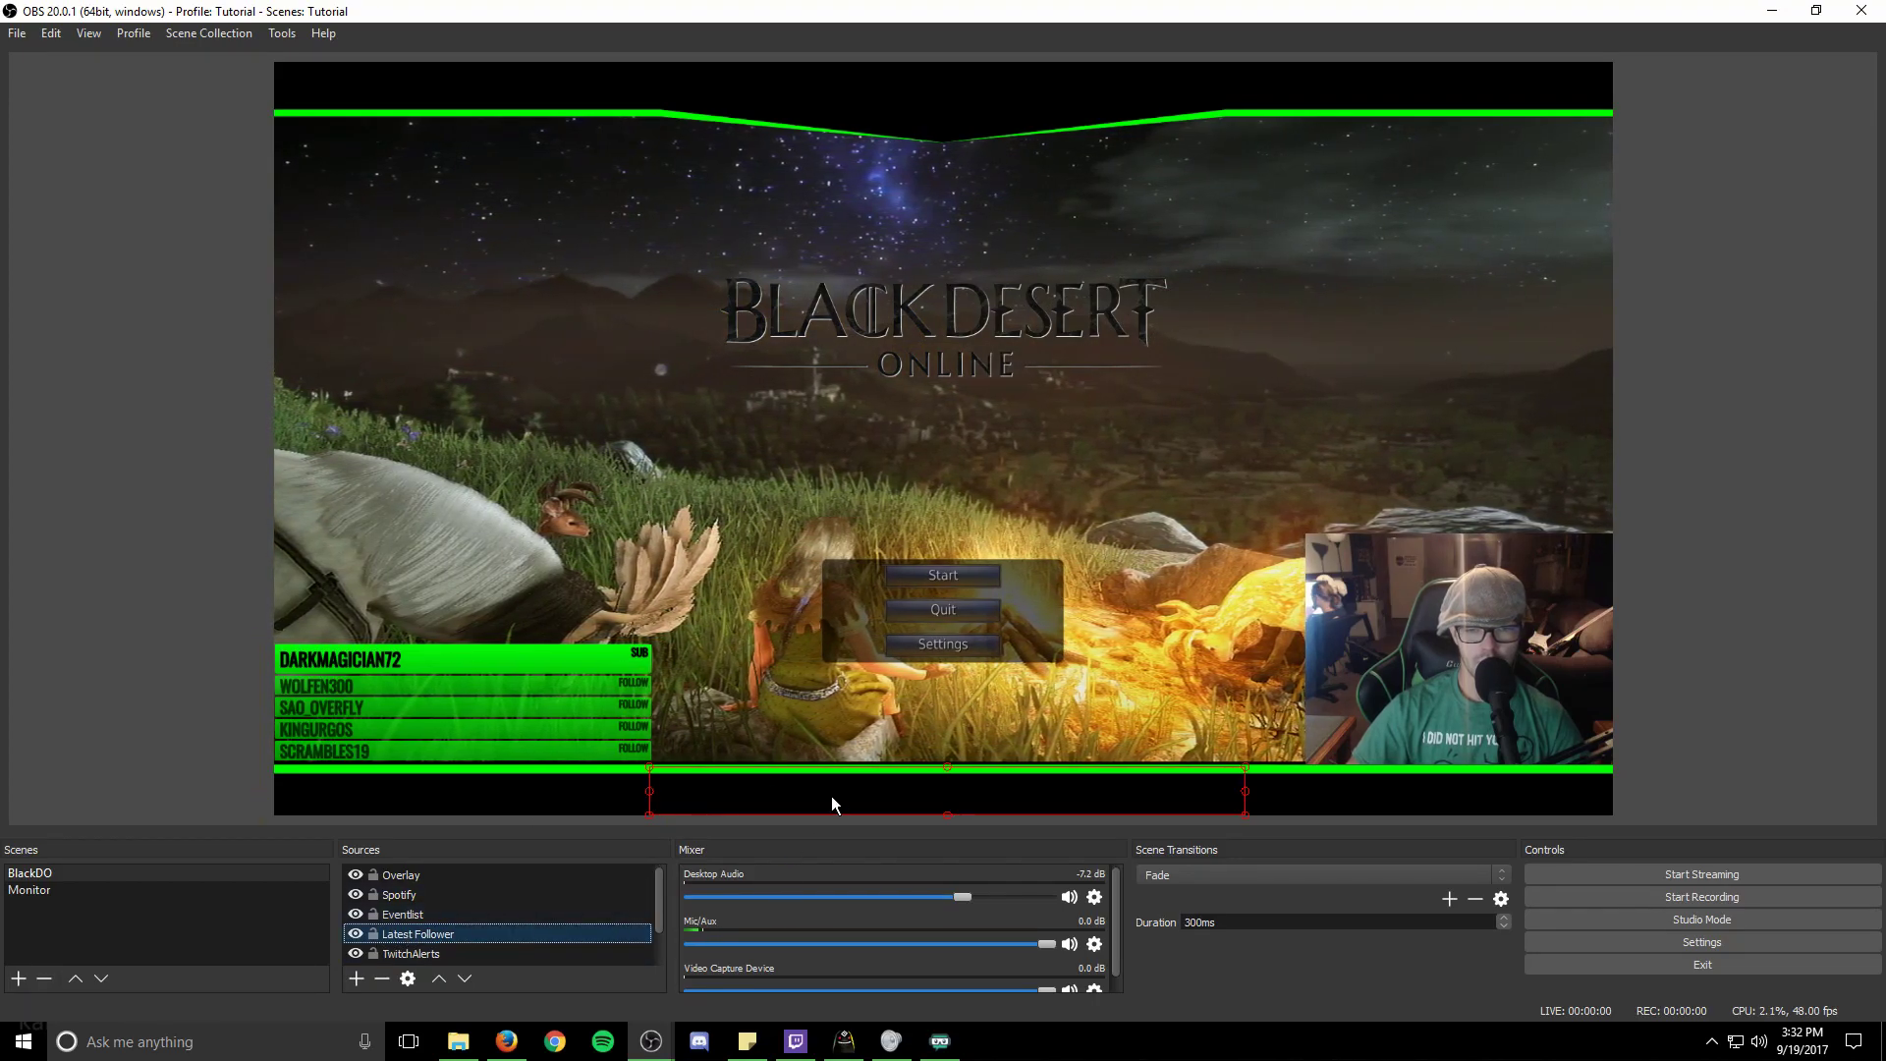
{"action": "left_click_drag", "start_coordinate": [432, 934], "coordinate": [420, 870]}
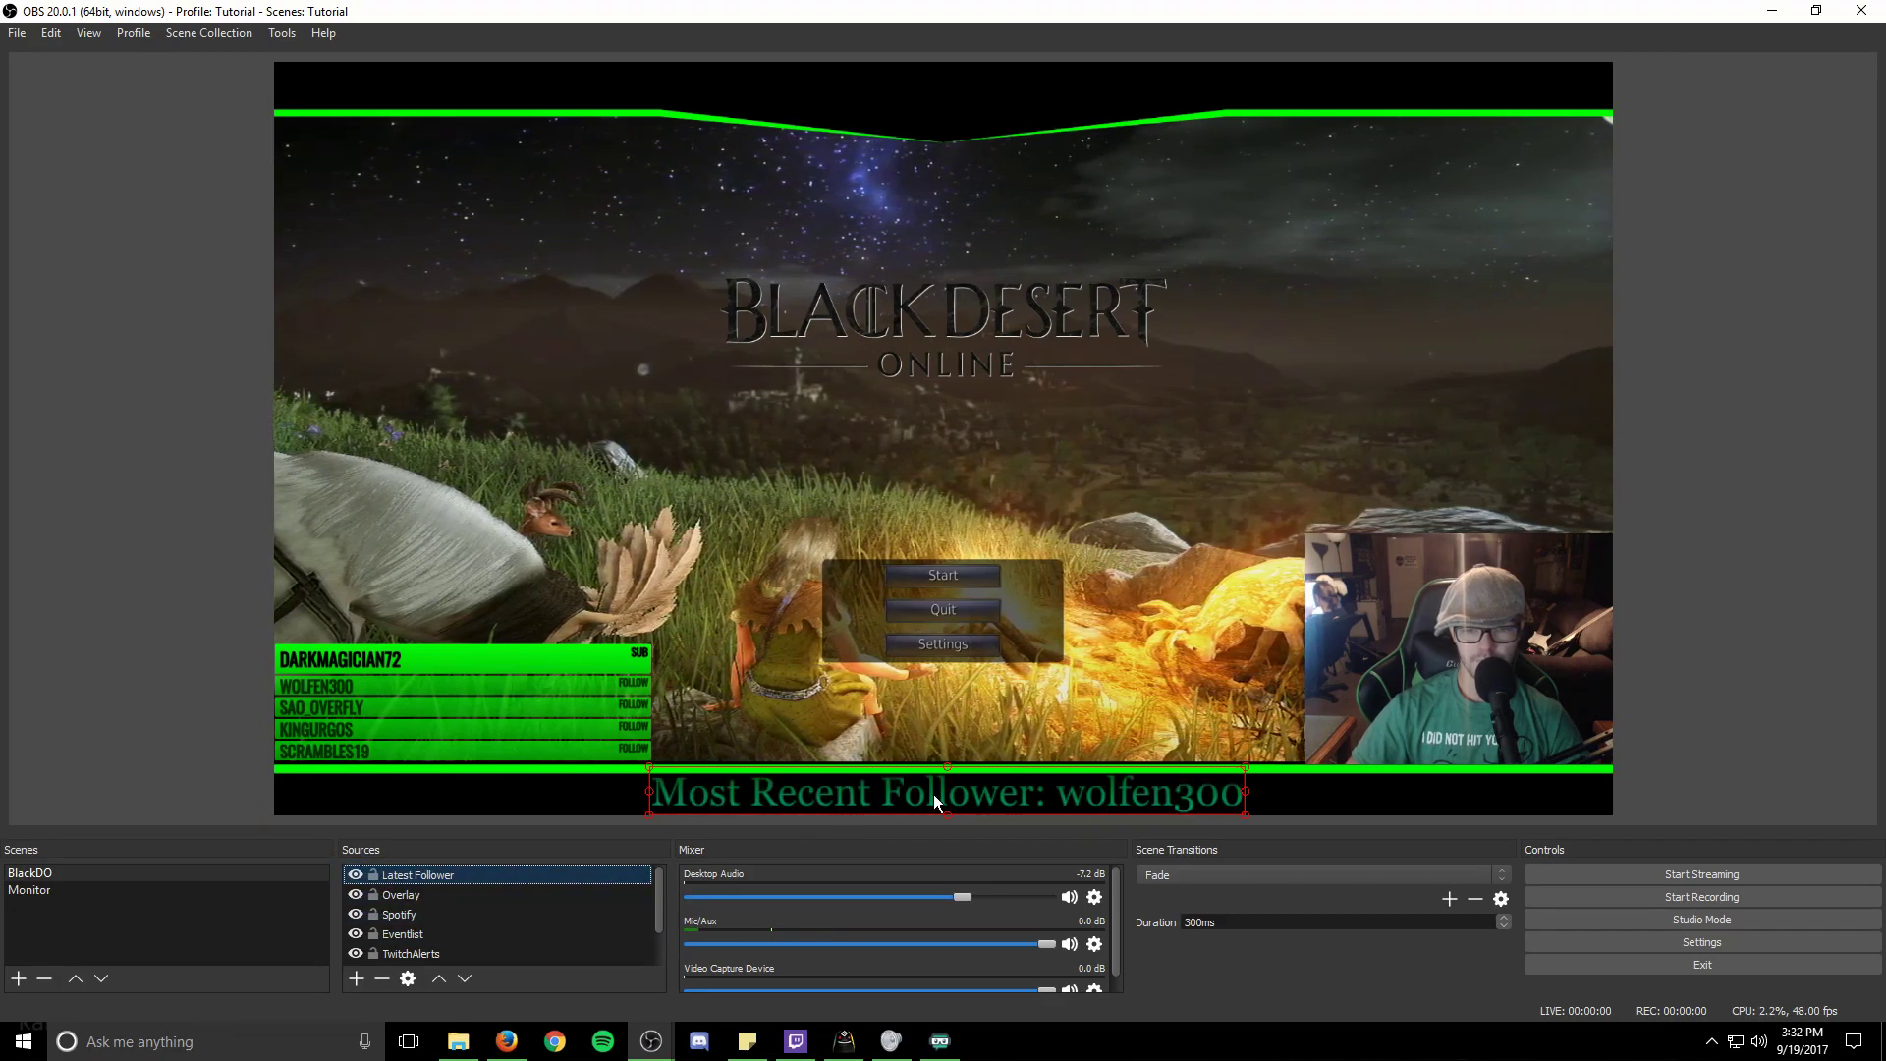
{"action": "left_click", "coordinate": [1748, 570]}
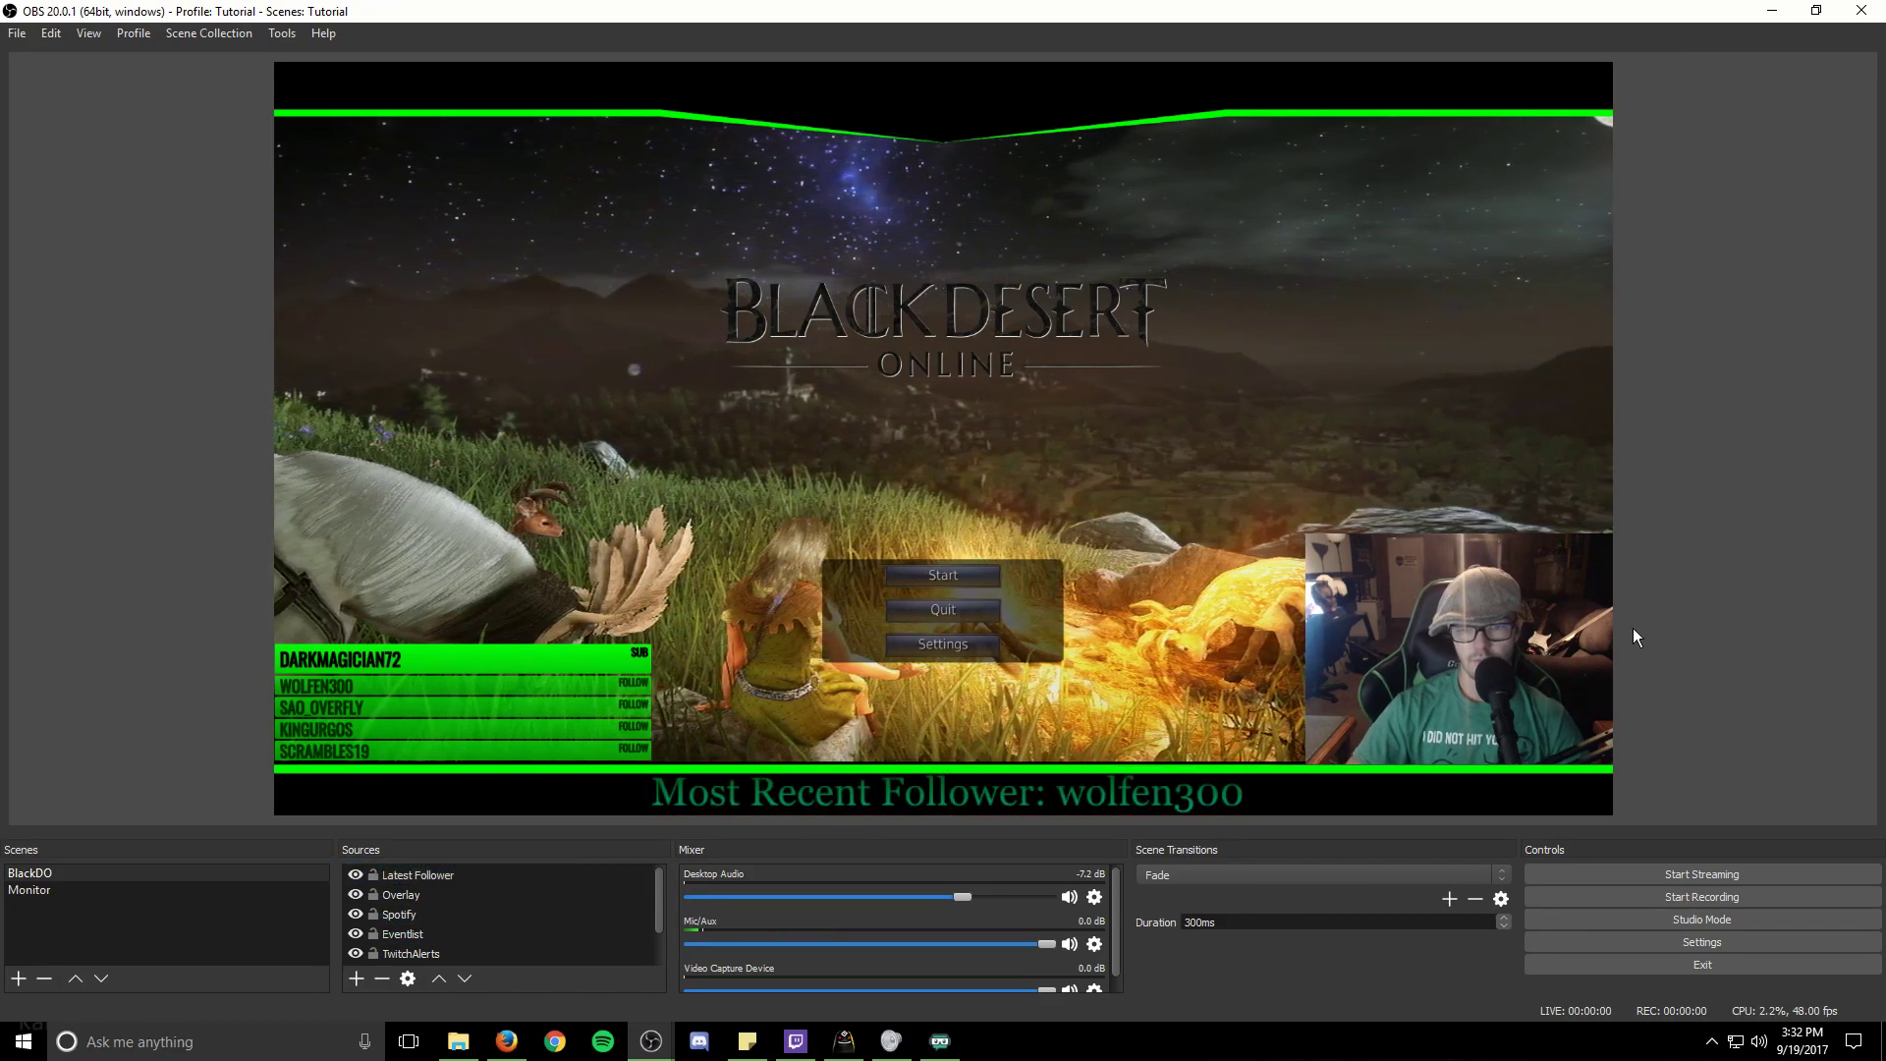
{"action": "left_click", "coordinate": [1081, 804]}
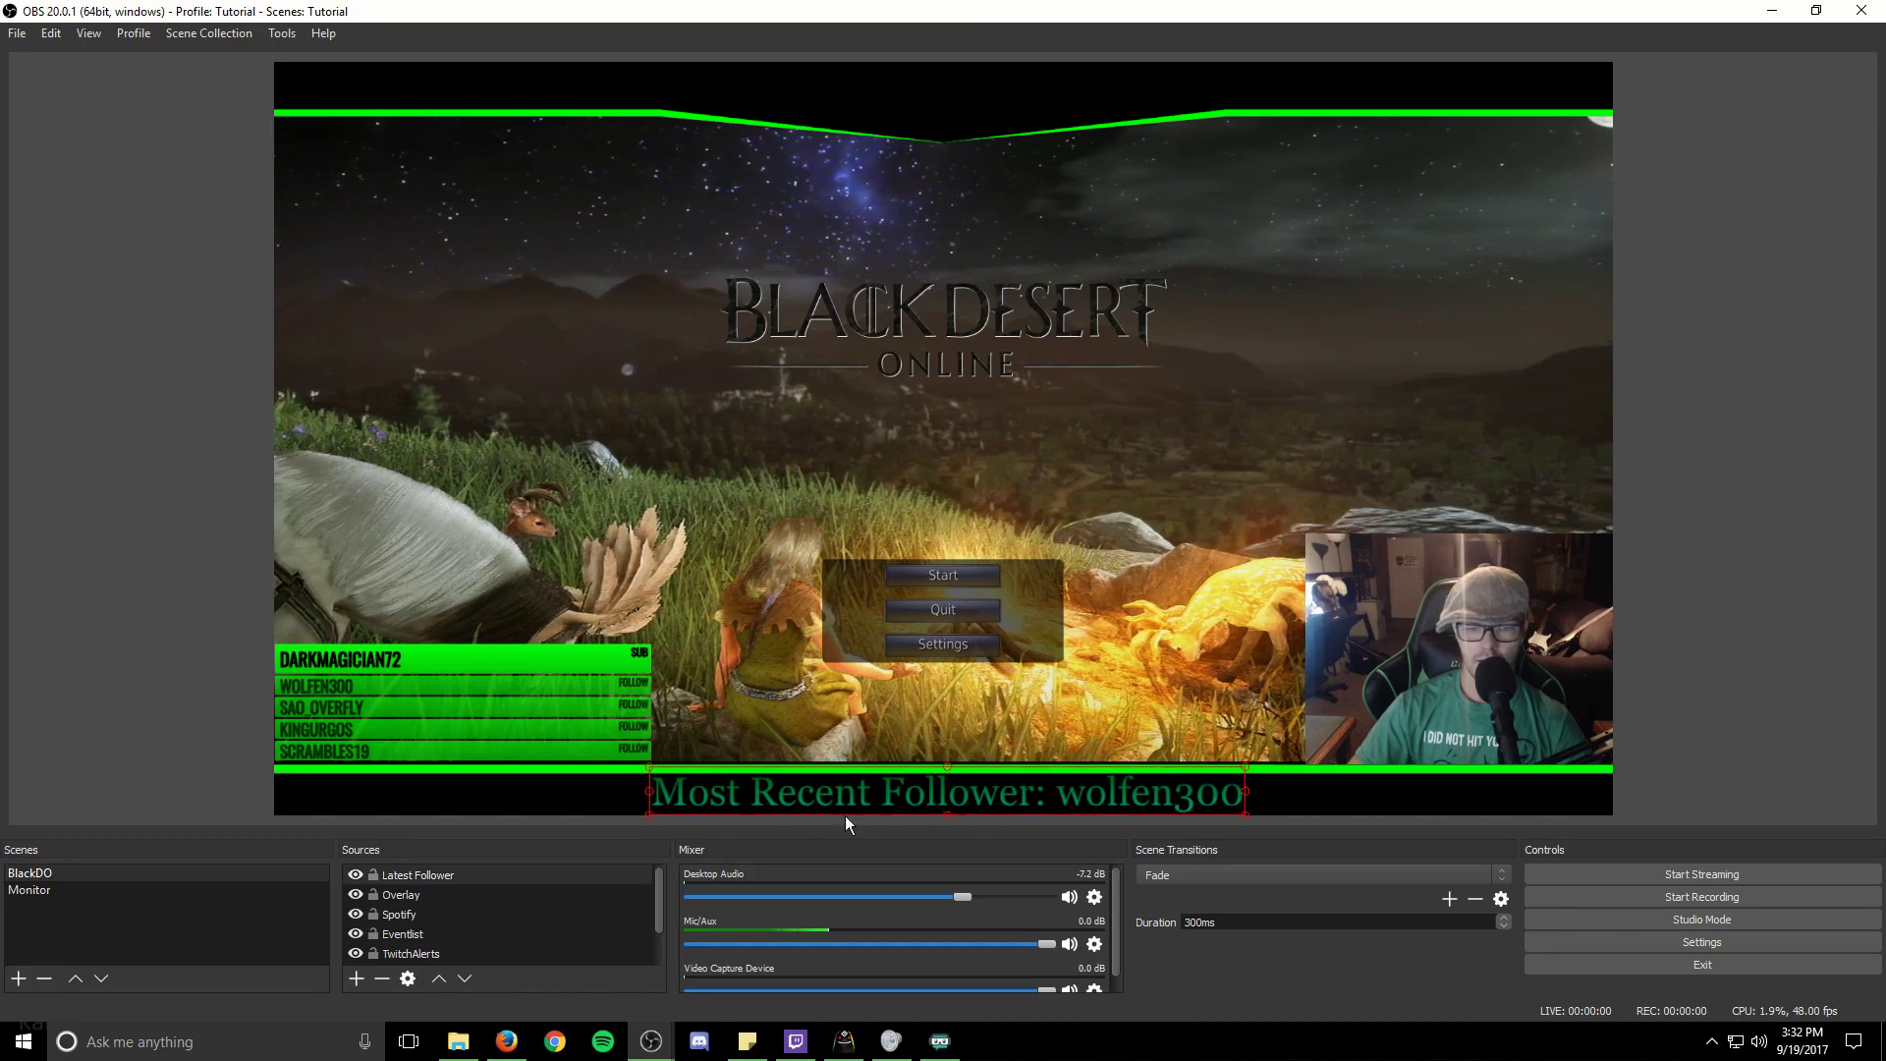
Step: Add a new Text (GDI+) source named Streamer Name to the scene
{"action": "right_click", "coordinate": [437, 879]}
{"action": "mouse_move", "coordinate": [540, 487]}
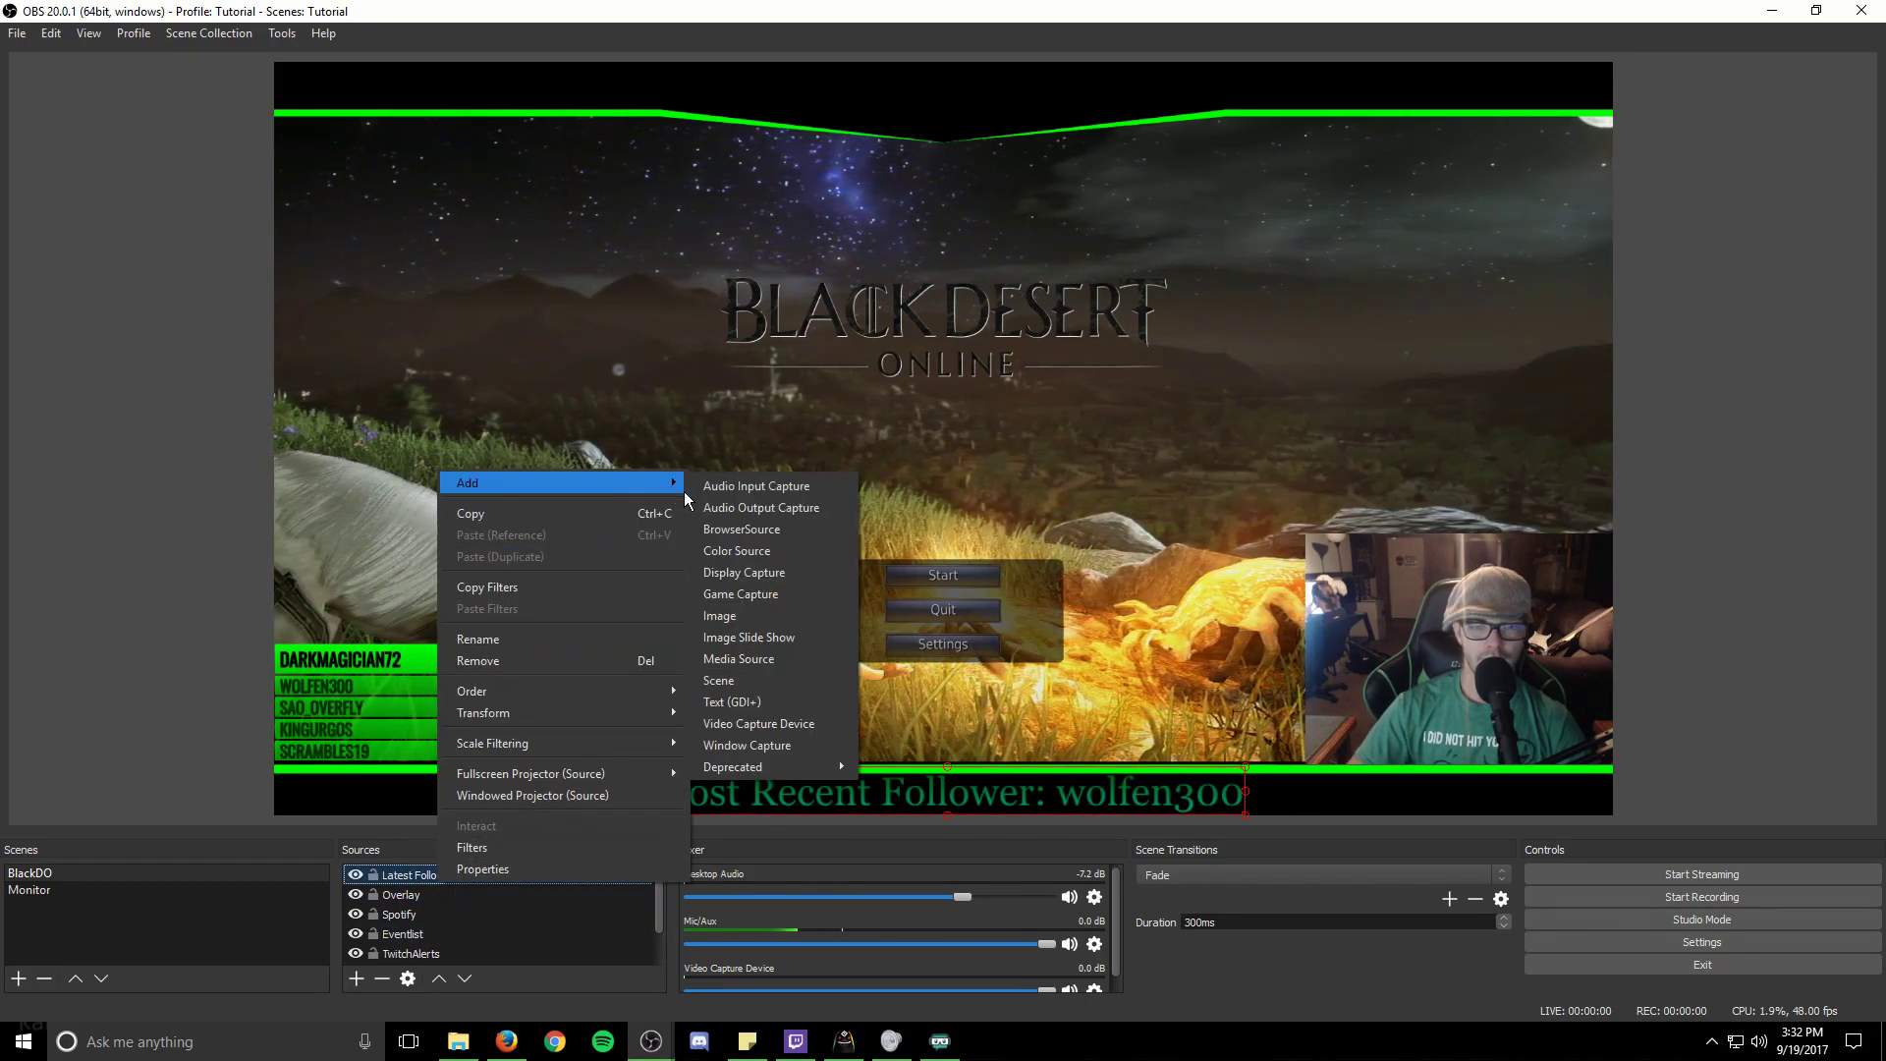
{"action": "left_click", "coordinate": [738, 707]}
{"action": "type", "text": "Streamer Name"}
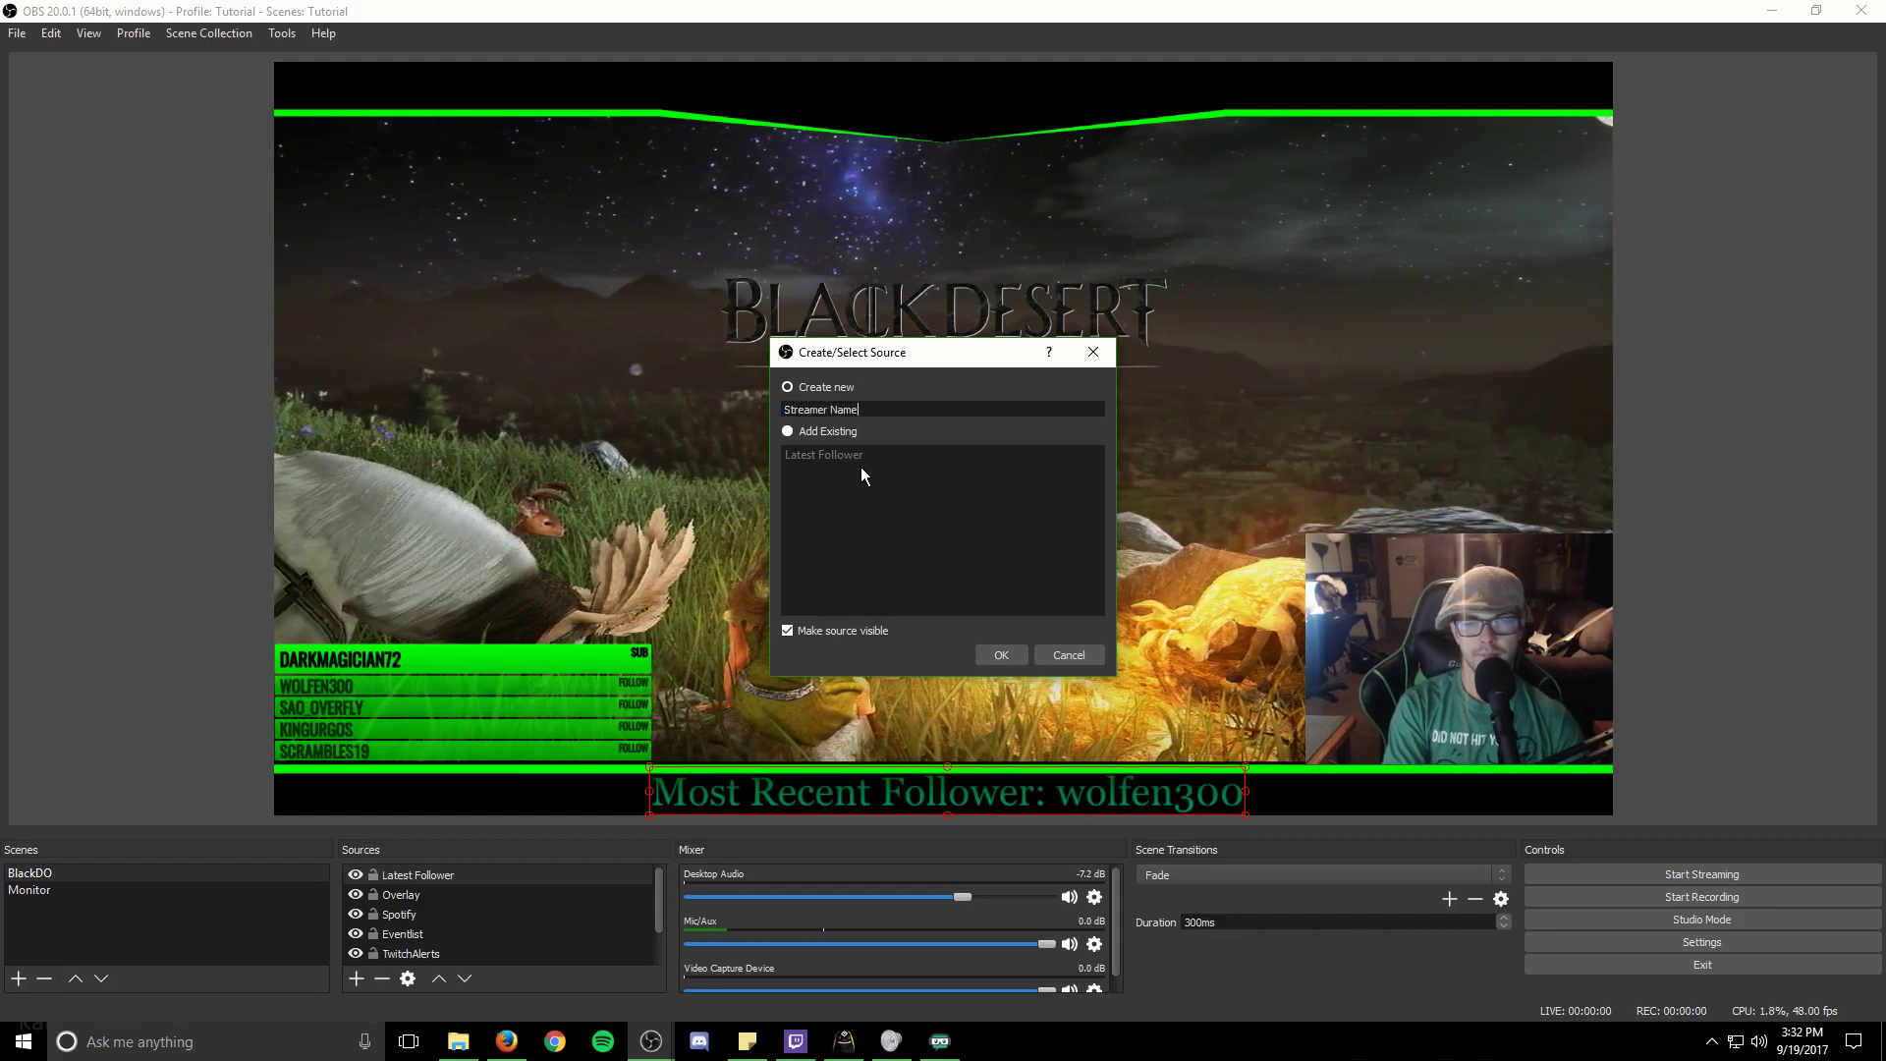
{"action": "key", "text": "Return"}
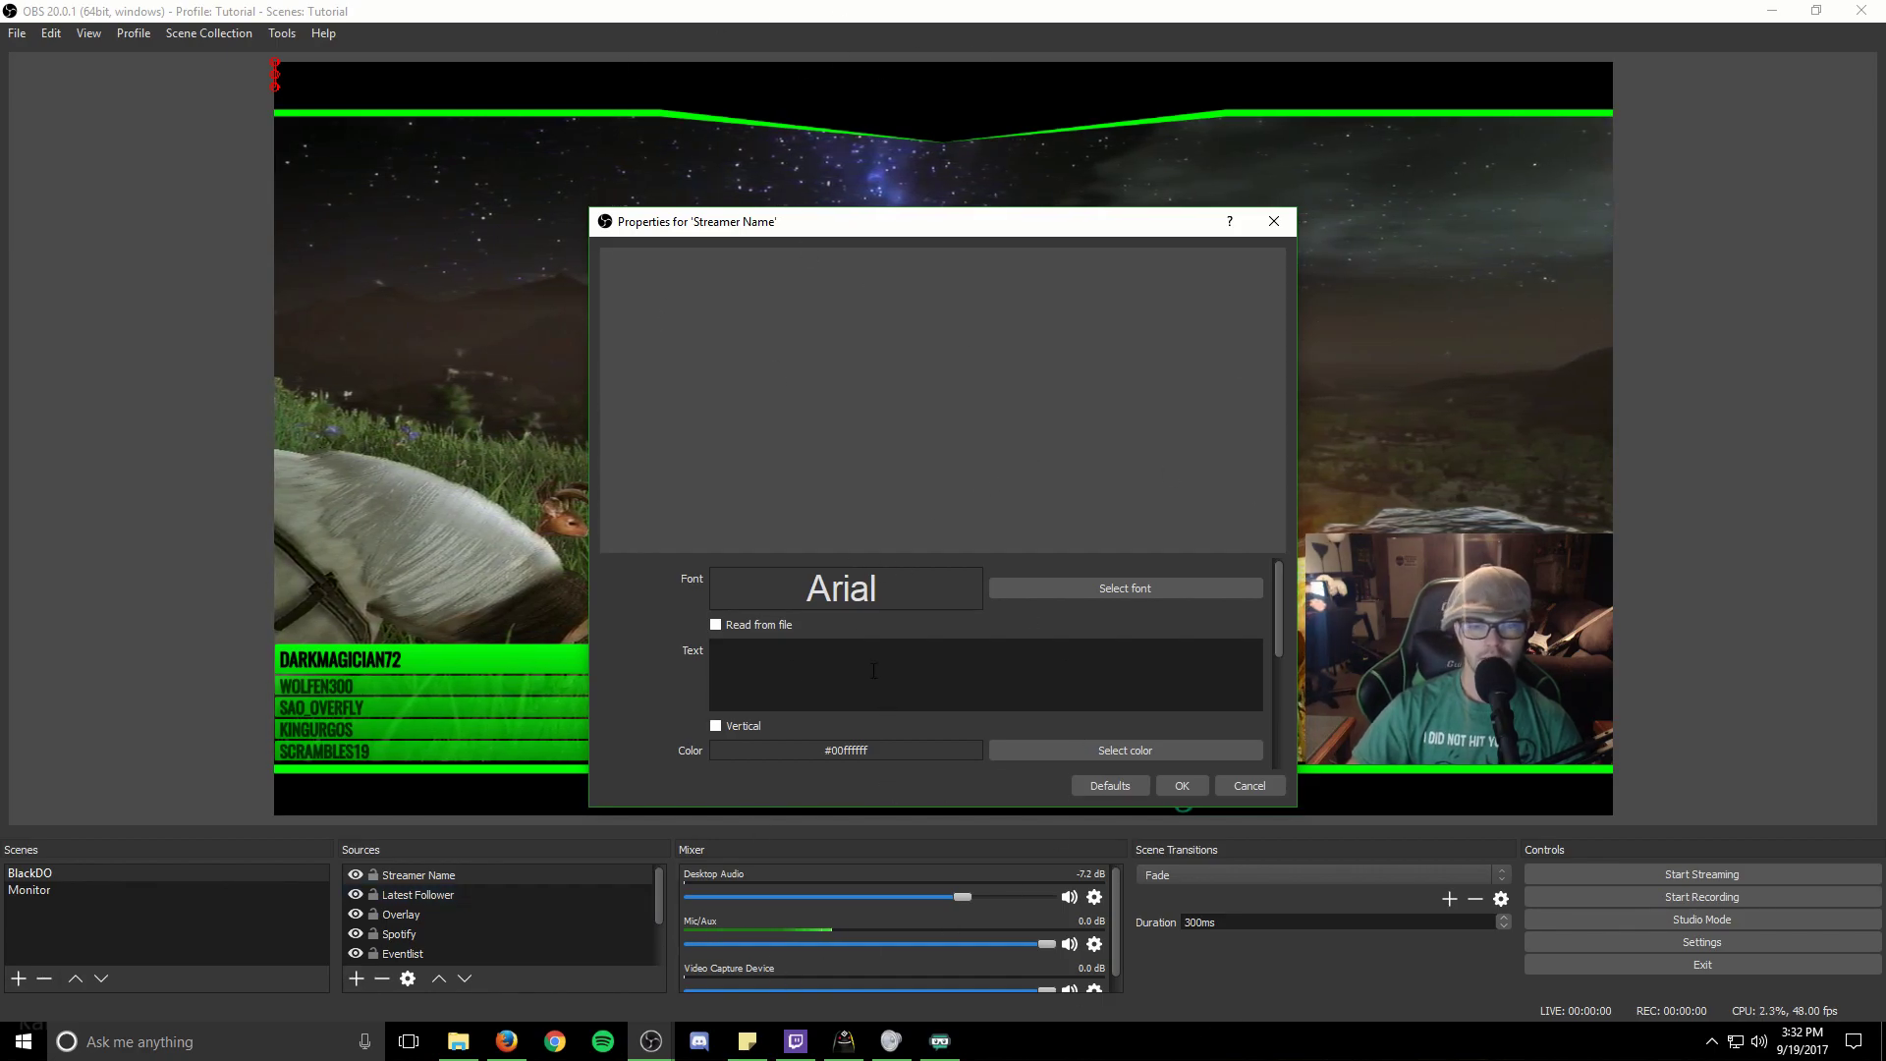
Step: Enter the streamer's full channel name, including the "The" prefix, as the Streamer Name source's text
{"action": "type", "text": "Su"}
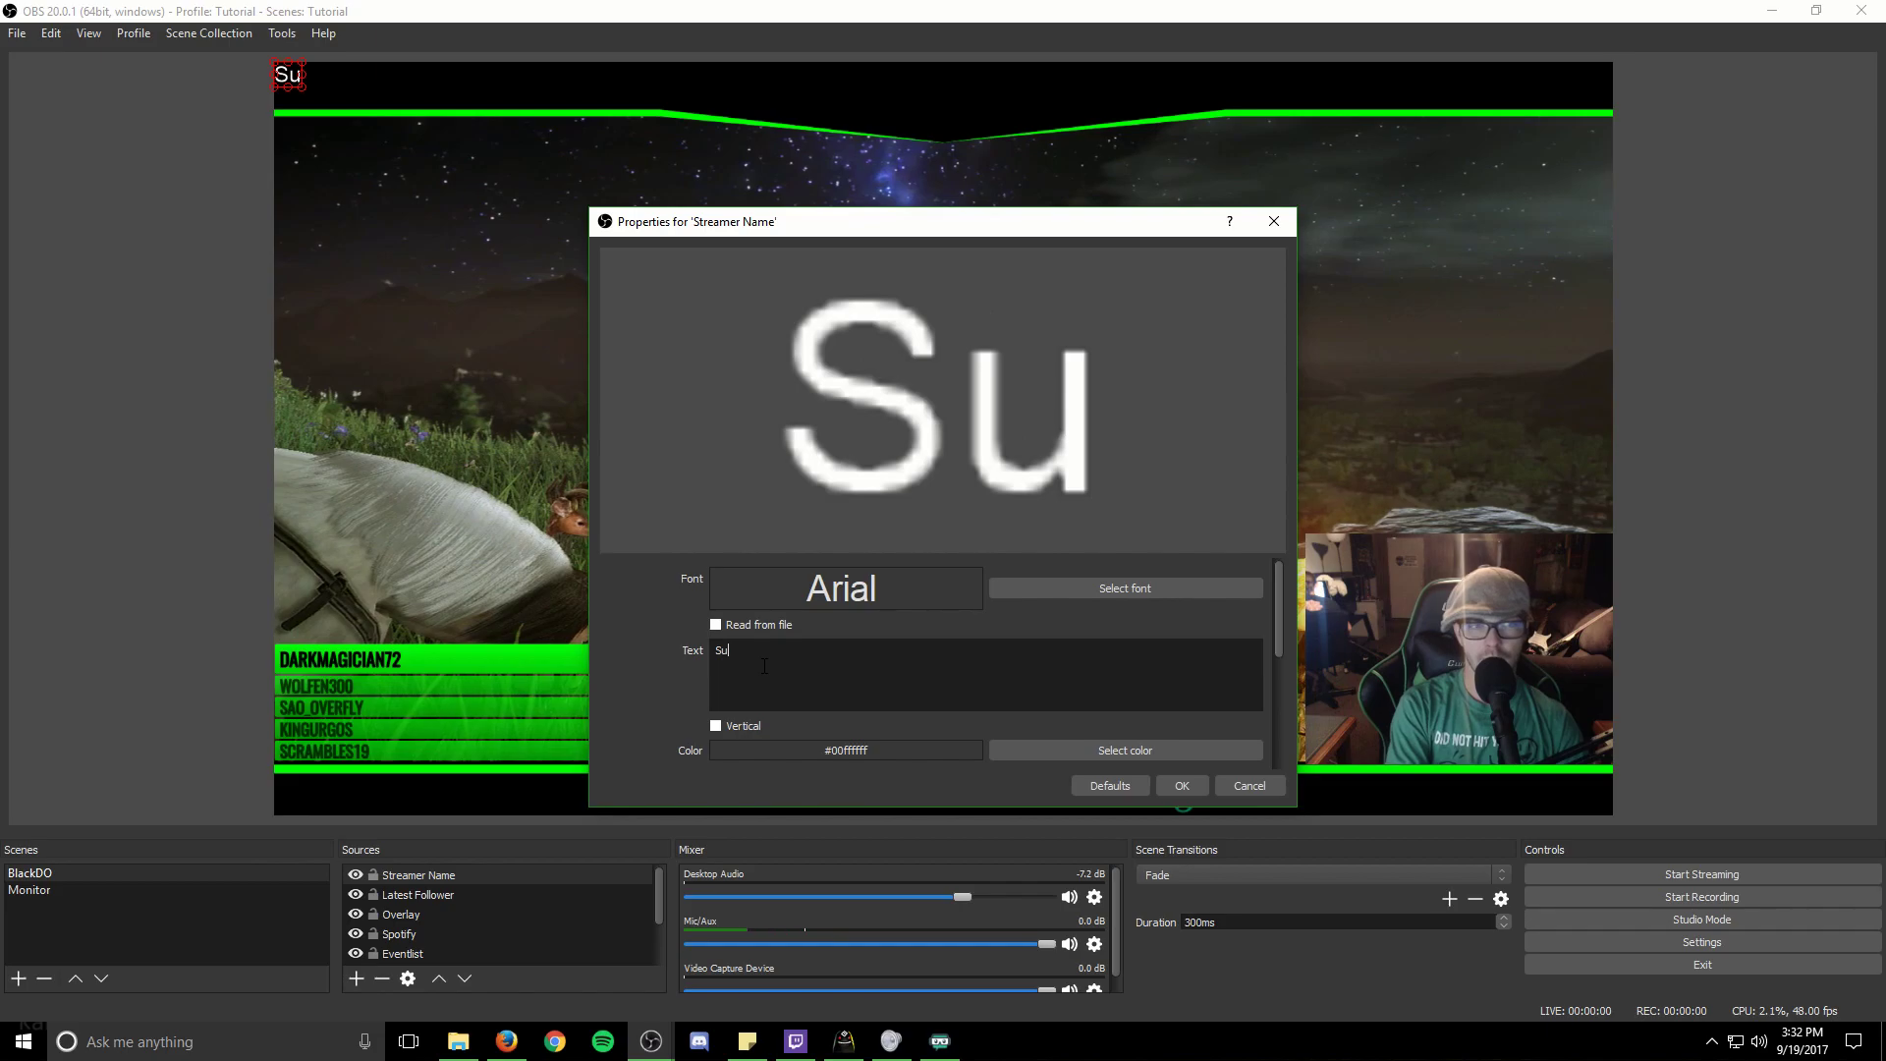
{"action": "type", "text": "tanrii"}
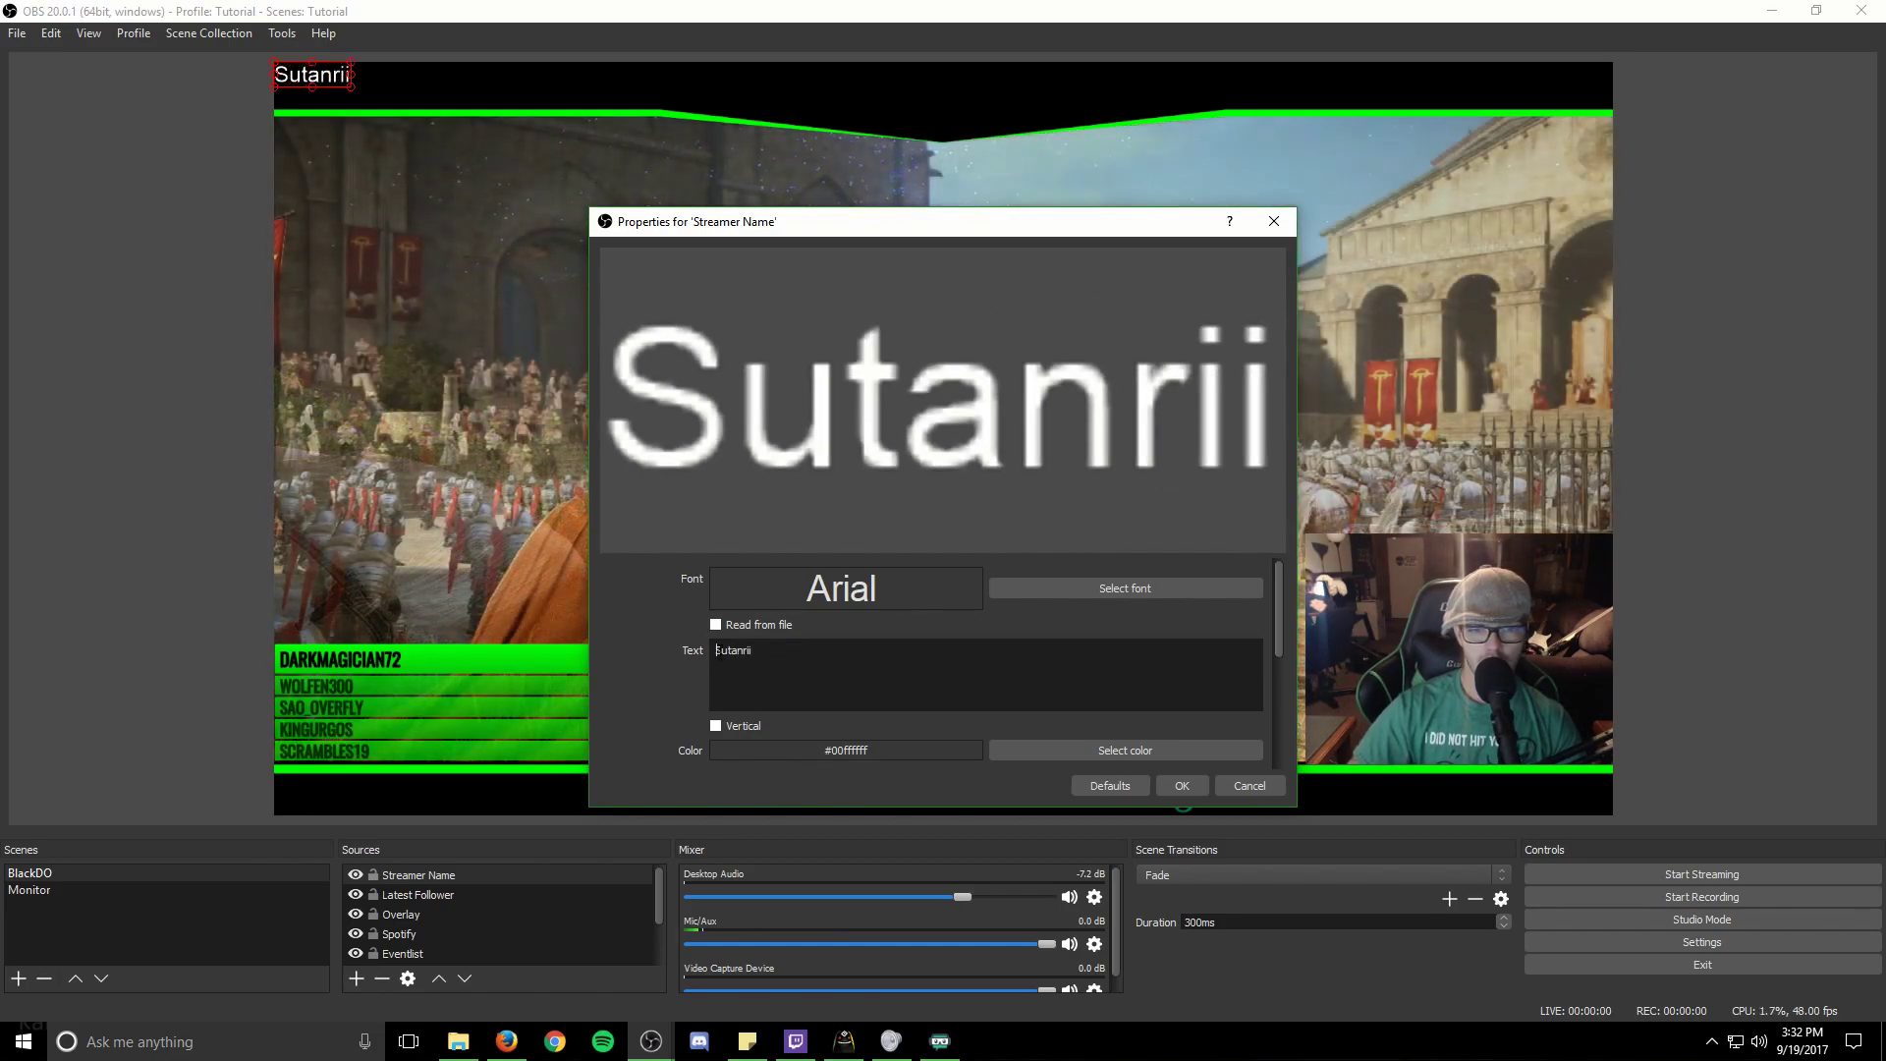
{"action": "key", "text": "Home"}
{"action": "type", "text": "The"}
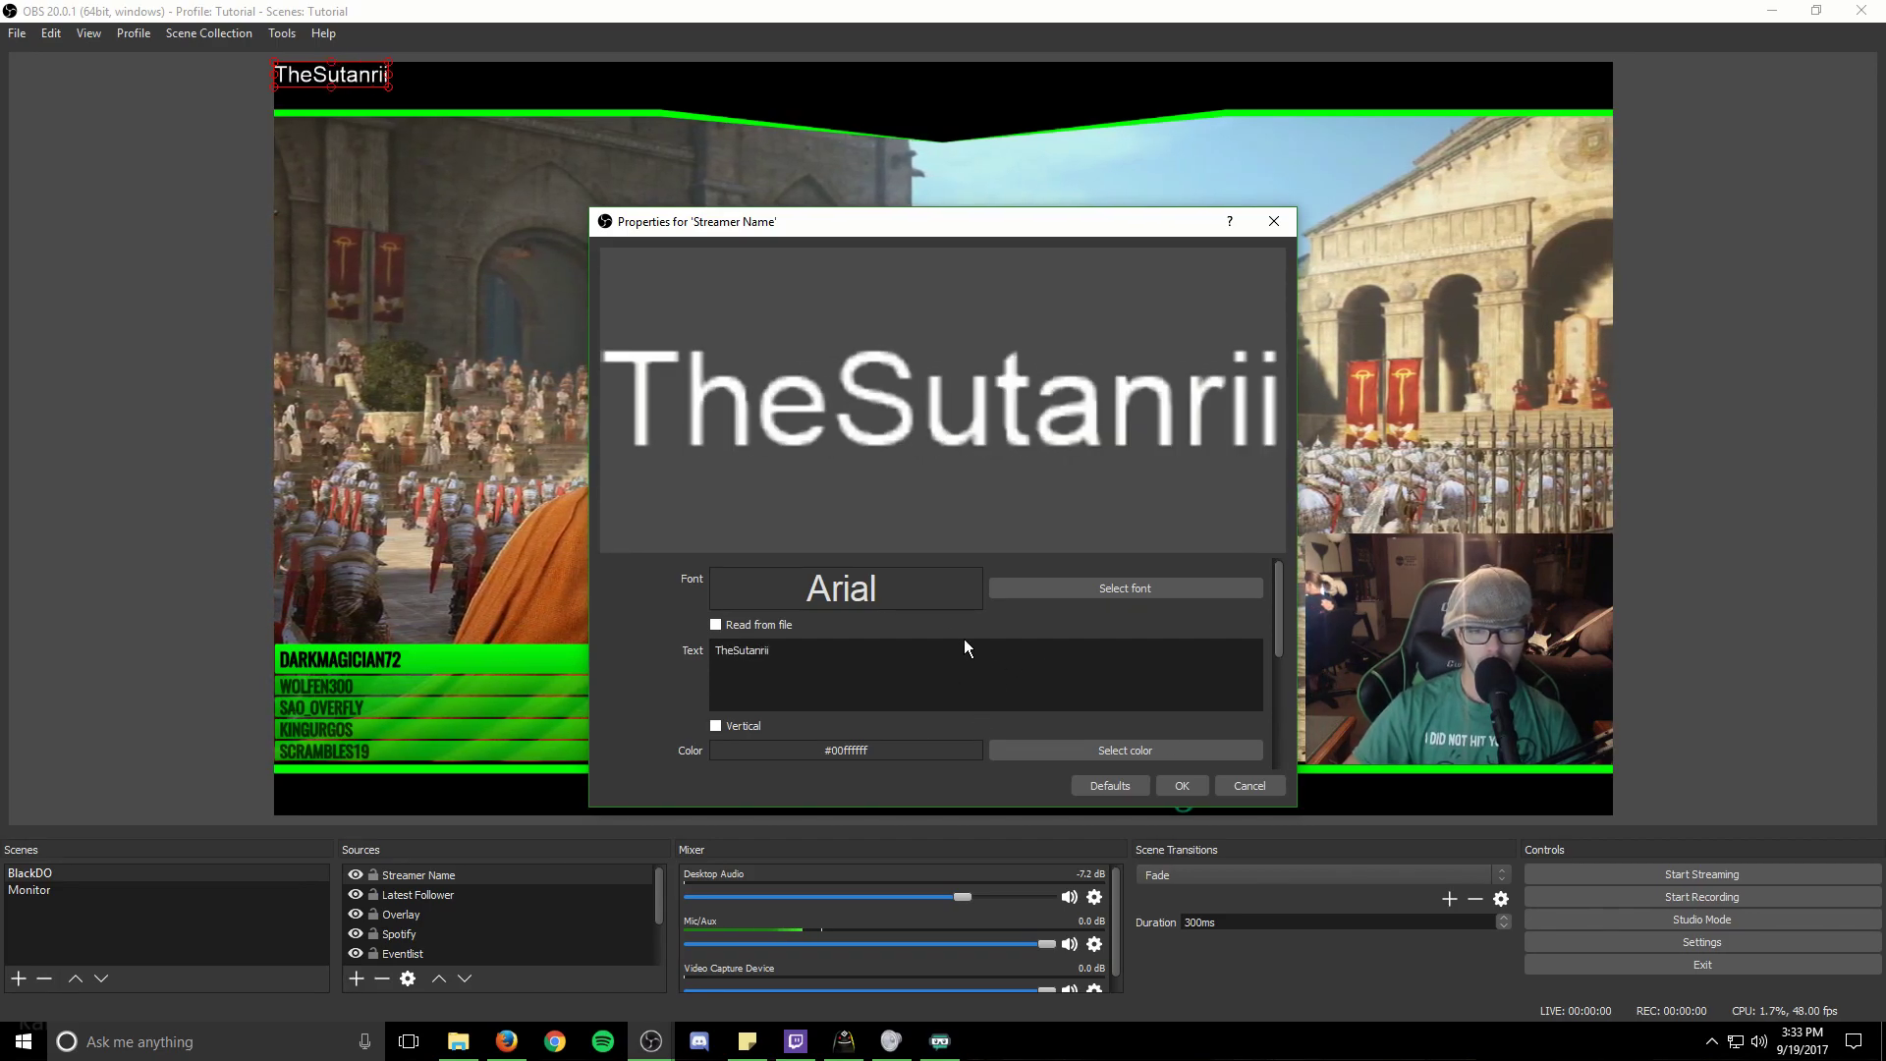
Step: Set the Streamer Name text color to bright green, #00ff00
{"action": "scroll", "coordinate": [958, 643], "scroll_direction": "down", "scroll_amount": 1}
{"action": "left_click", "coordinate": [998, 697]}
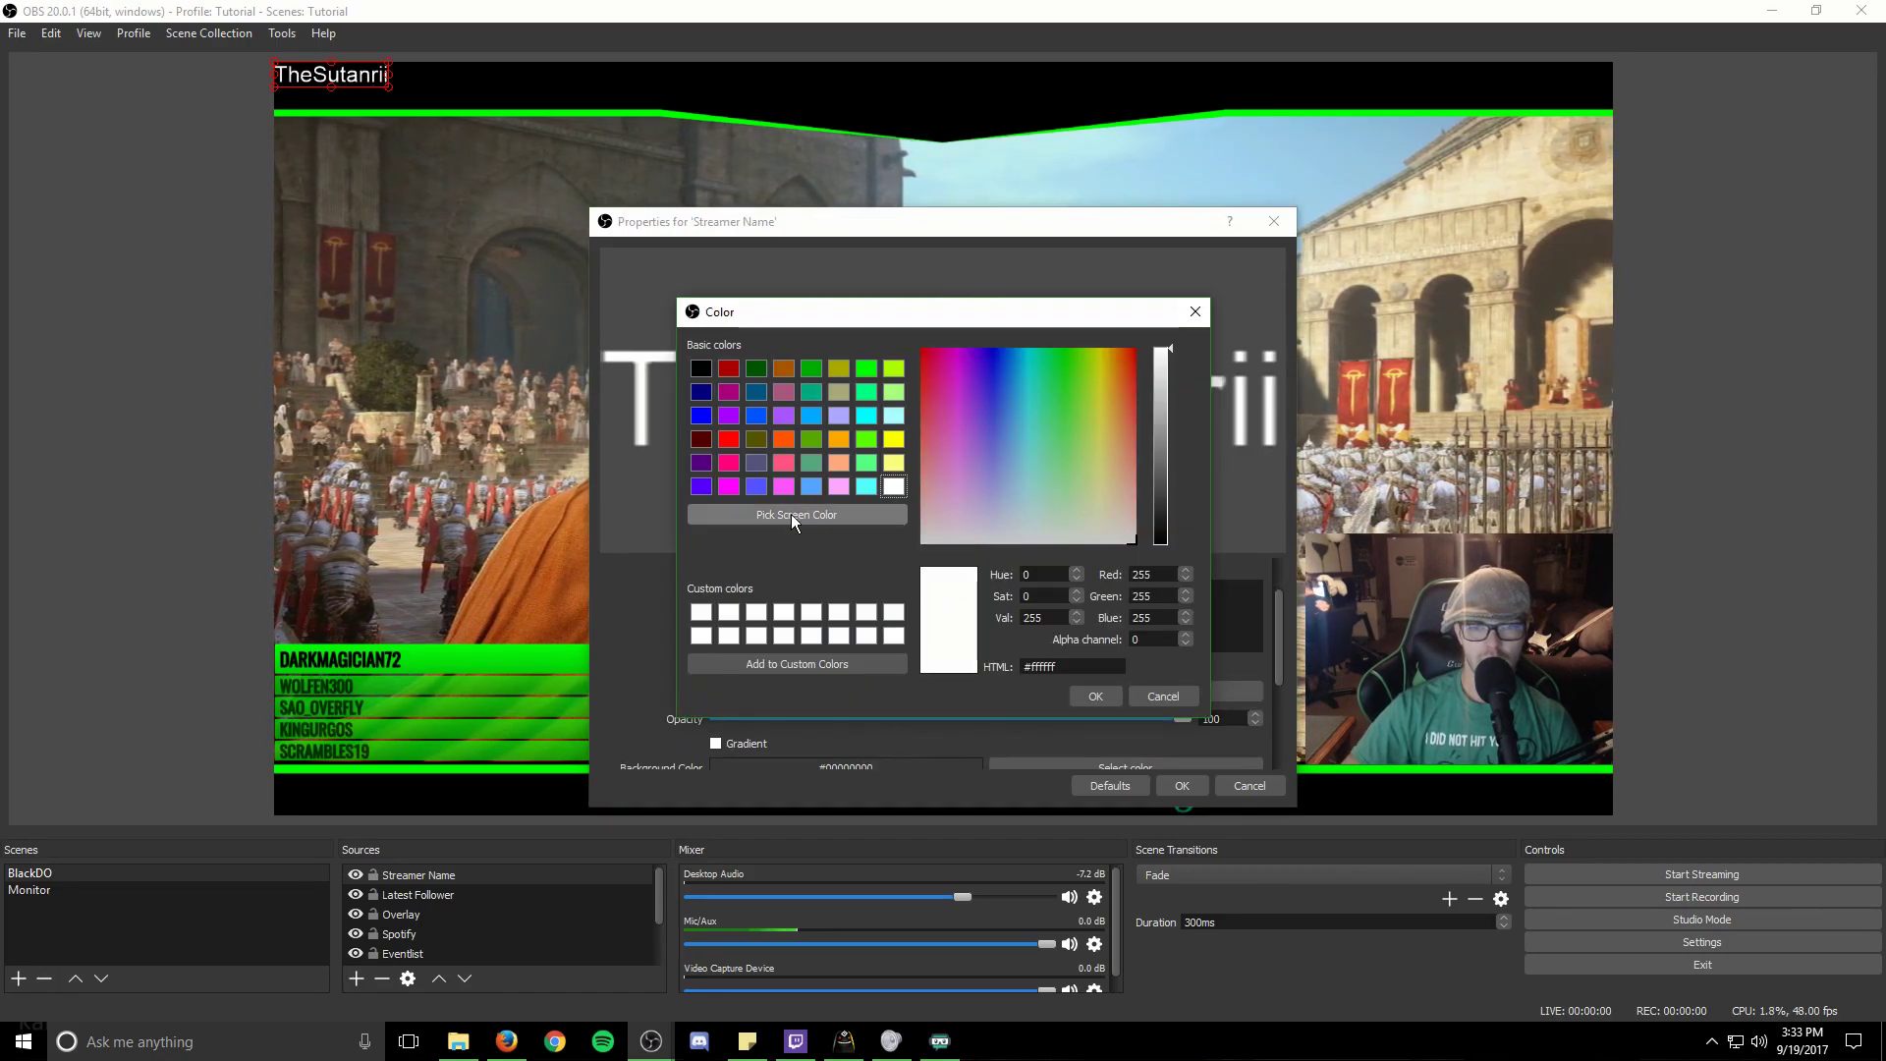
{"action": "left_click", "coordinate": [866, 371]}
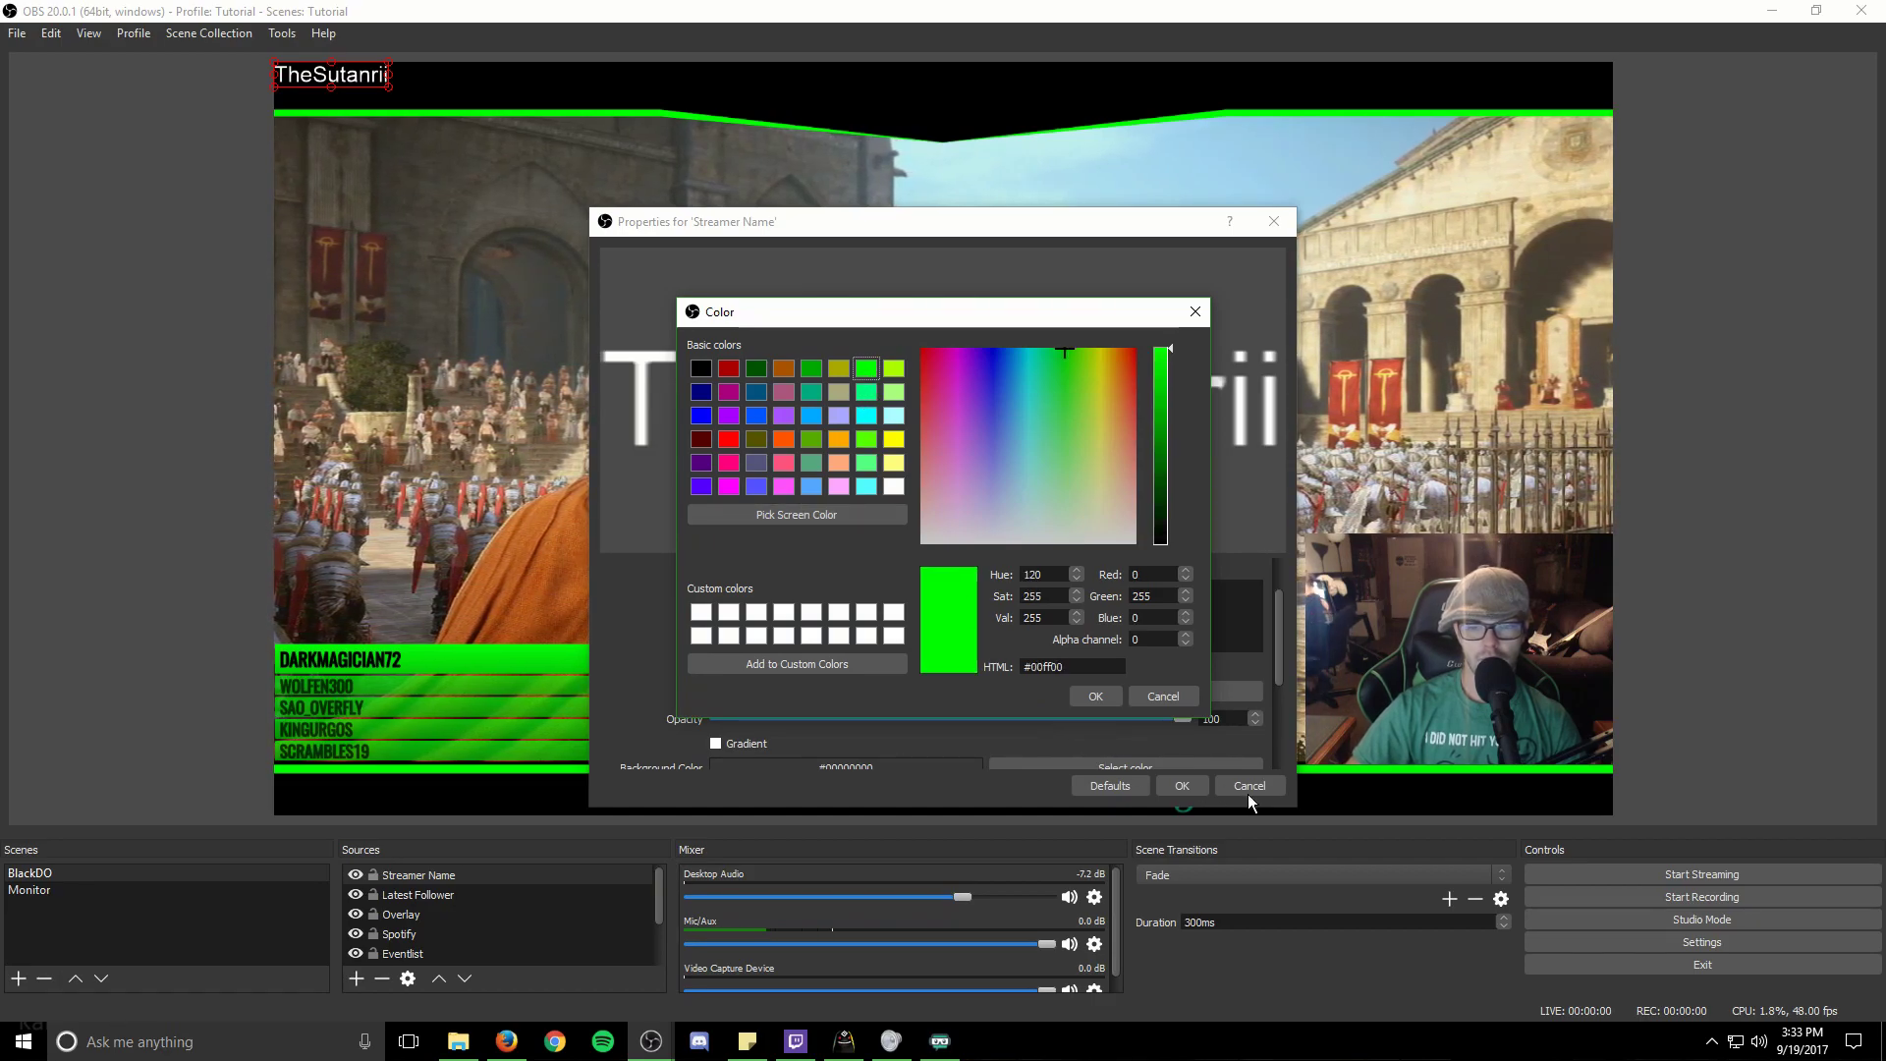
{"action": "left_click", "coordinate": [1095, 697]}
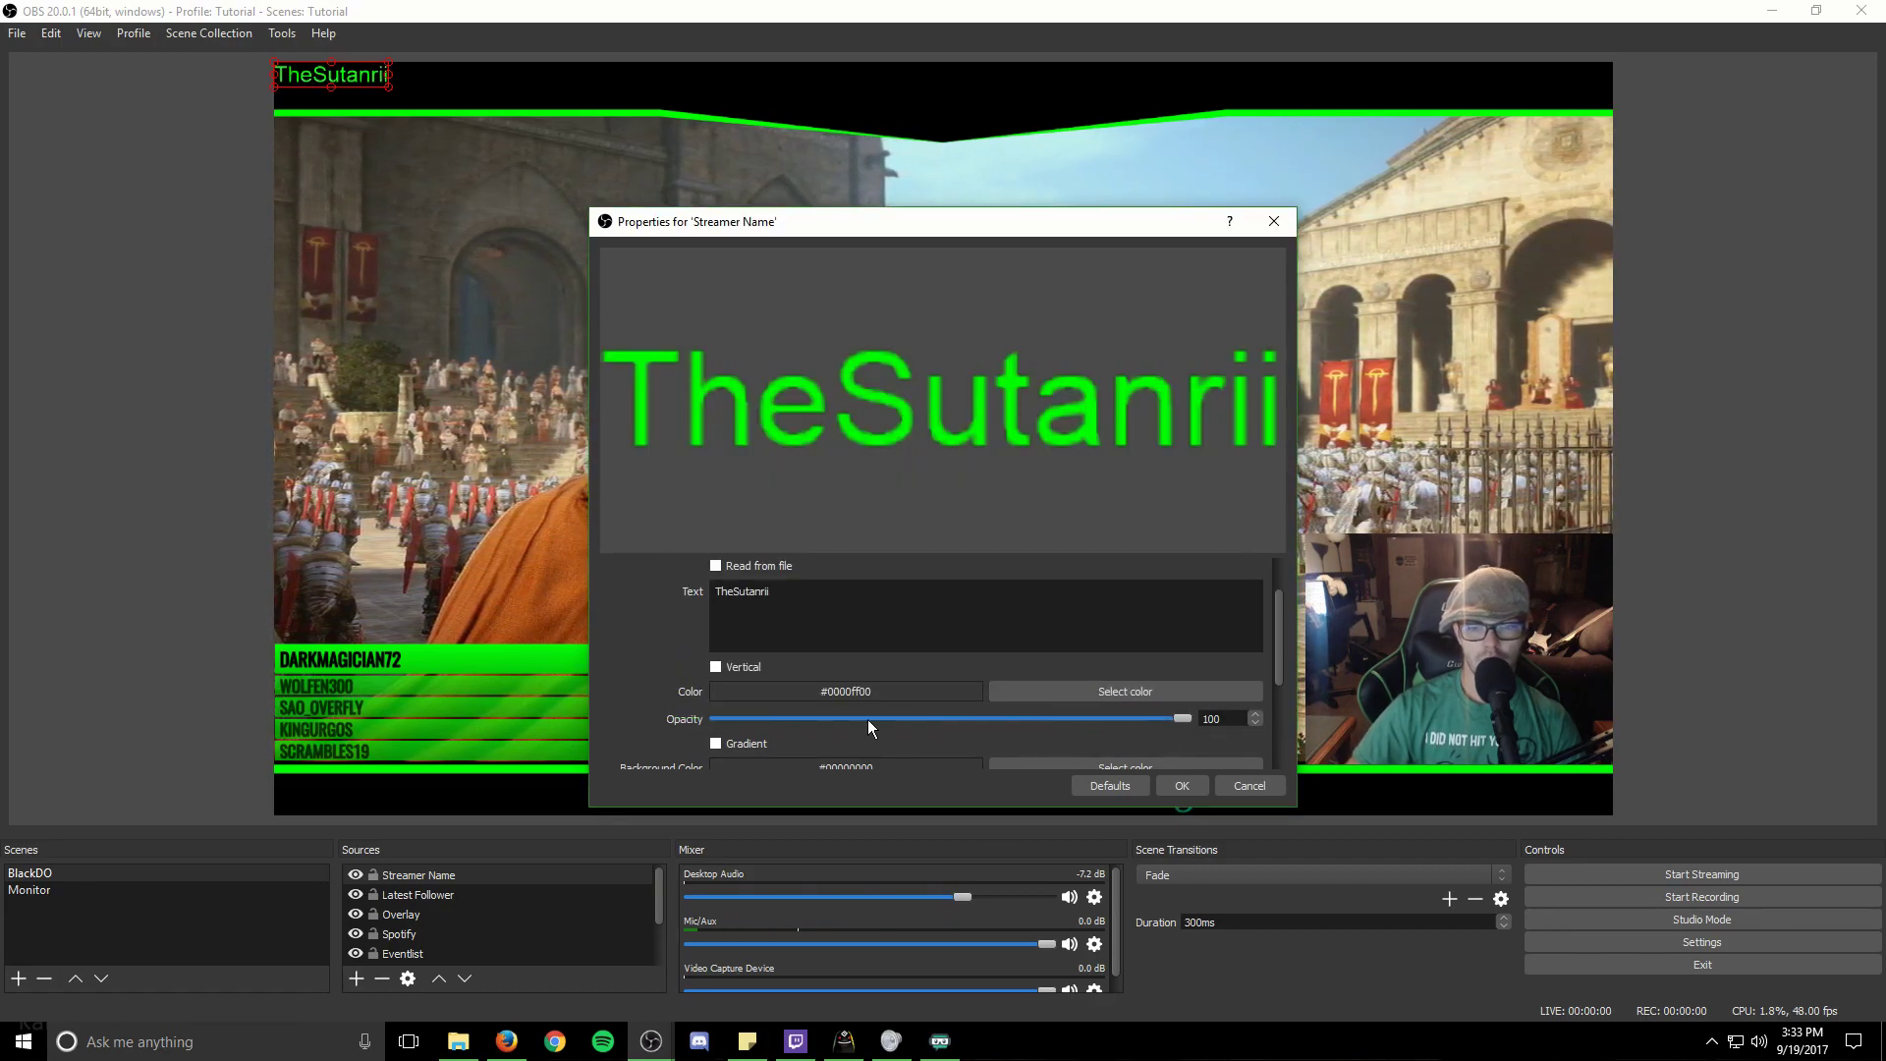
Step: Change the Streamer Name text's font to MS Gothic
{"action": "scroll", "coordinate": [911, 656], "scroll_direction": "down", "scroll_amount": 1}
{"action": "scroll", "coordinate": [910, 656], "scroll_direction": "up", "scroll_amount": 1}
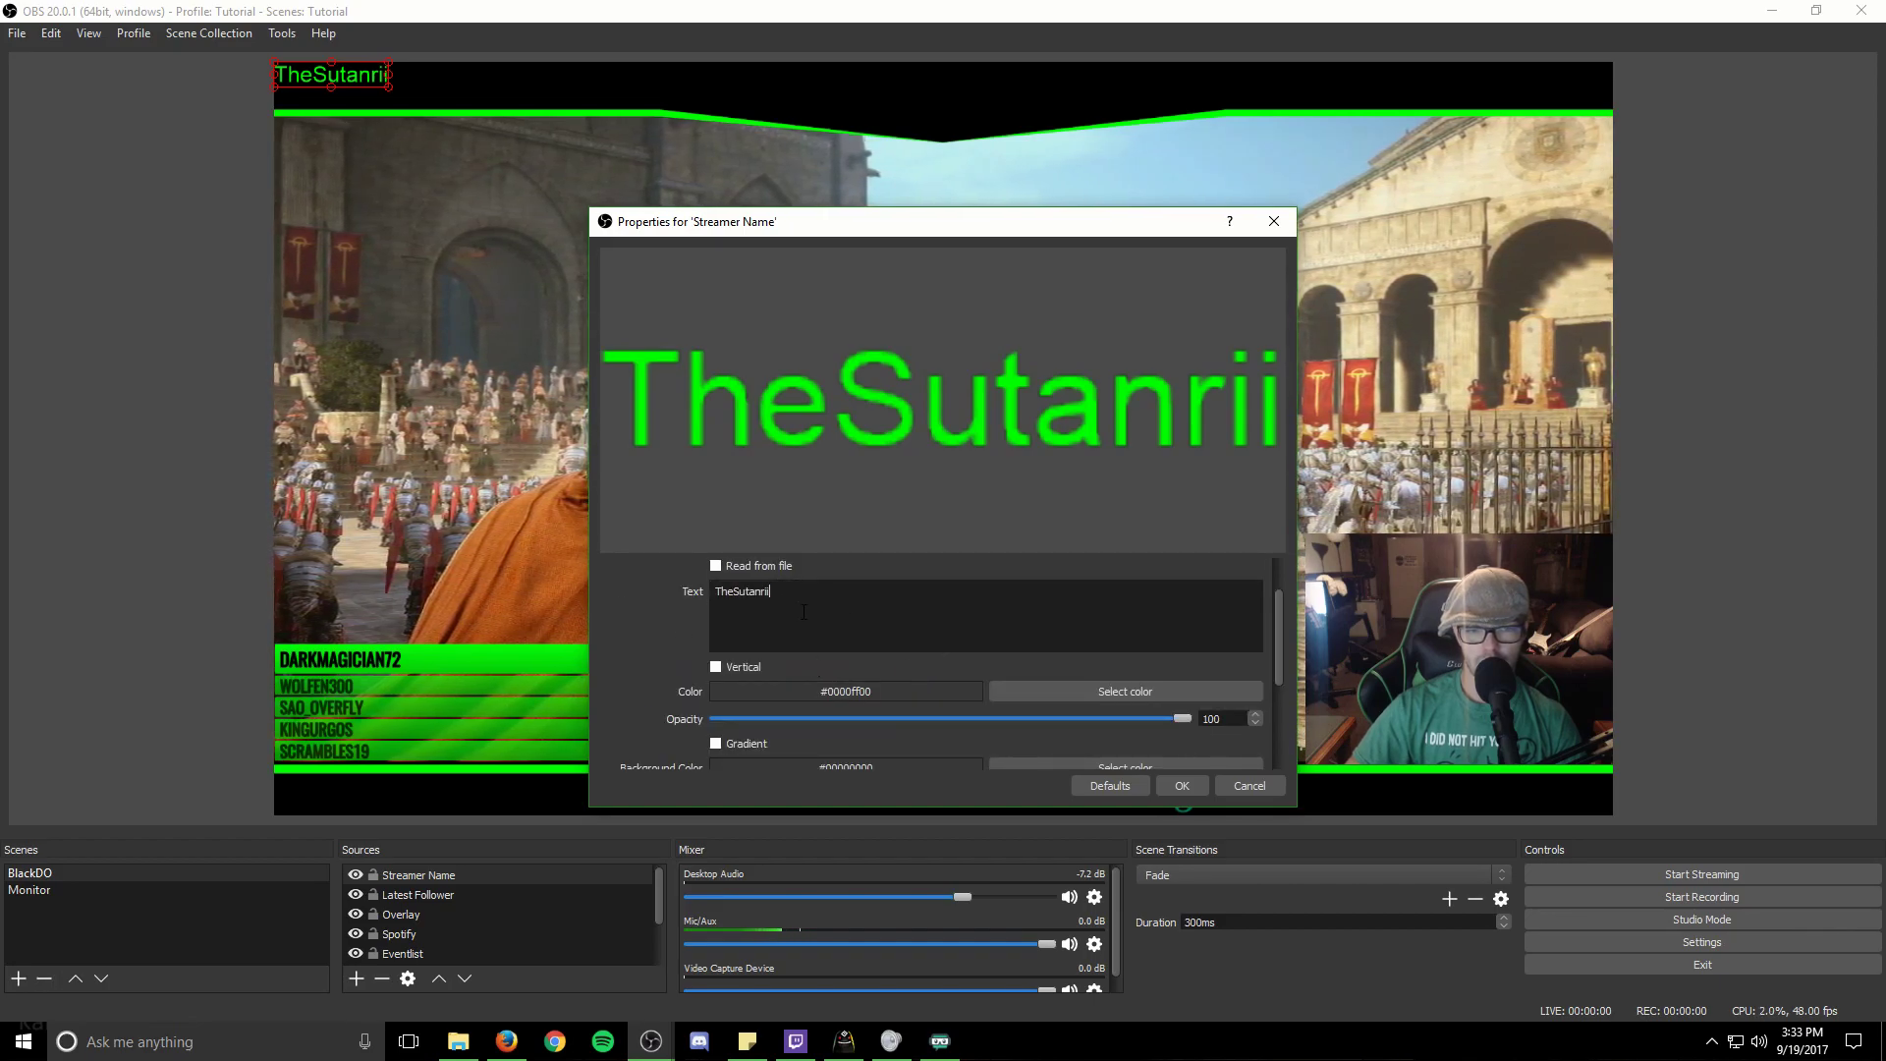
{"action": "scroll", "coordinate": [803, 612], "scroll_direction": "up", "scroll_amount": 1}
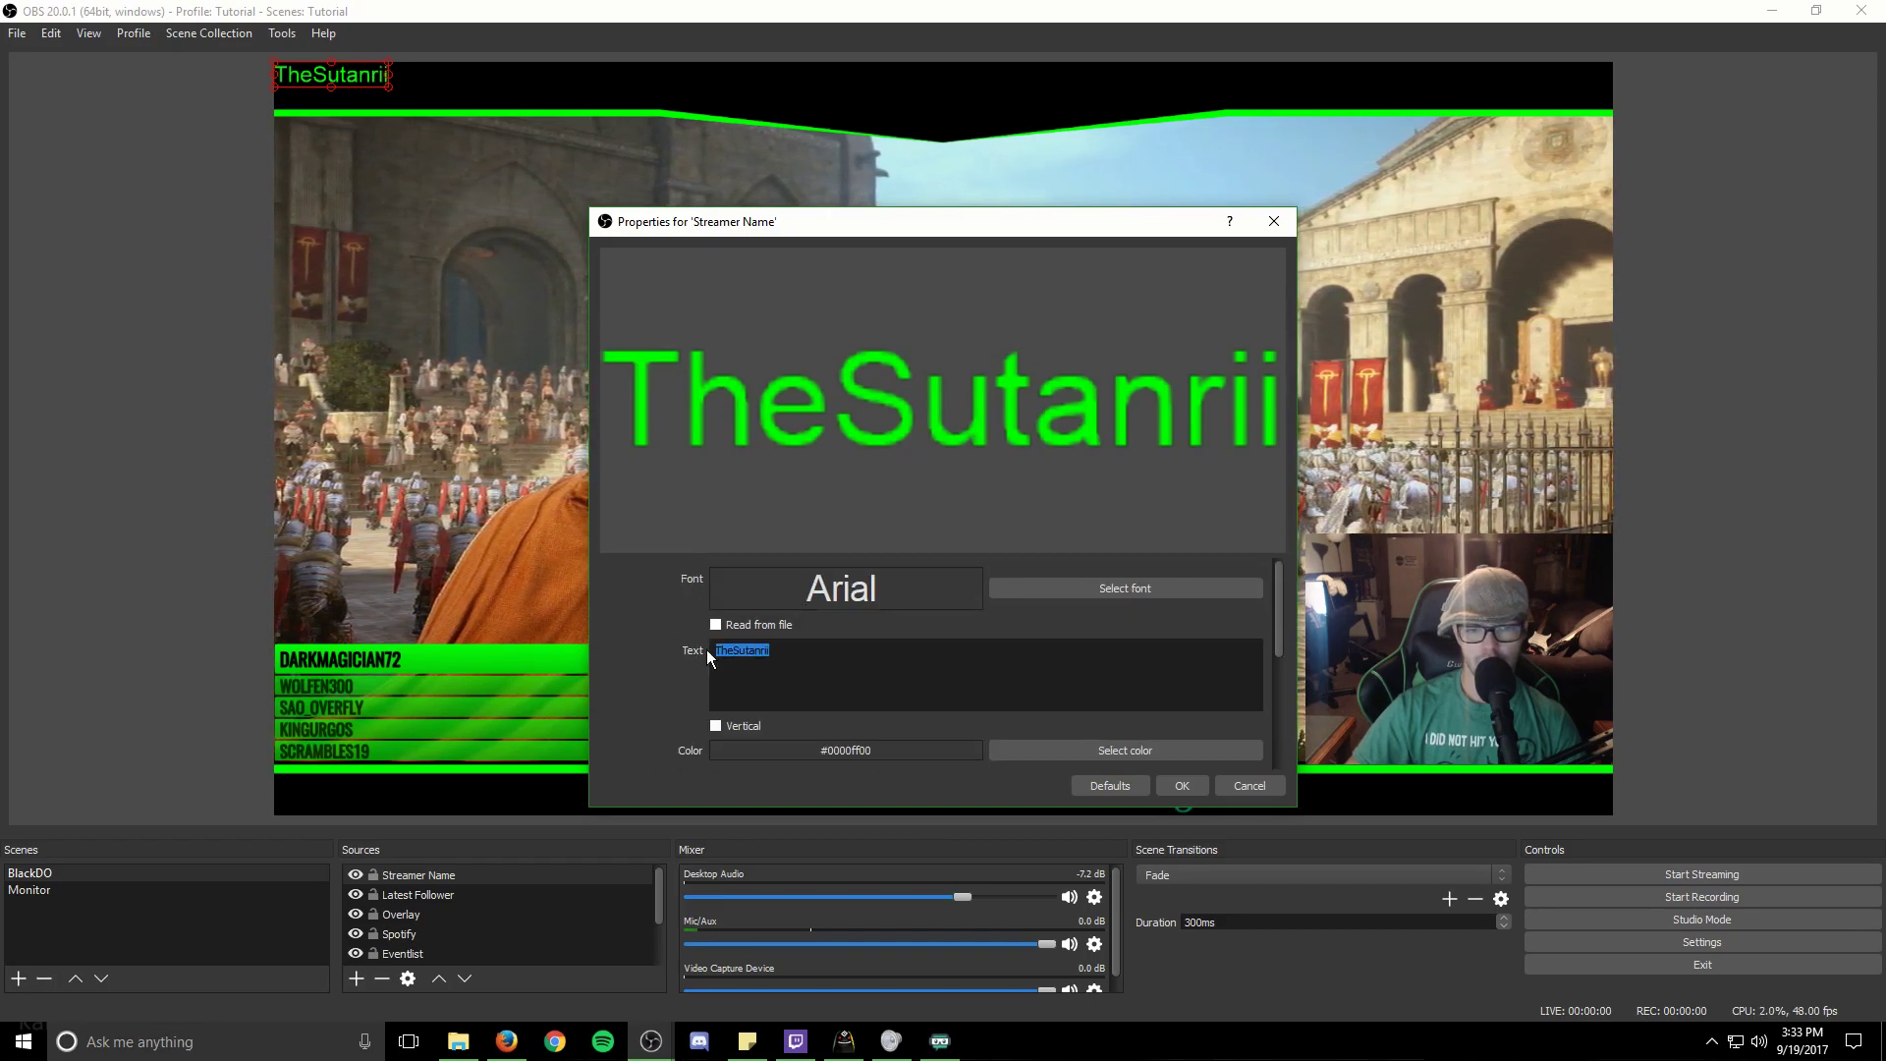
{"action": "left_click", "coordinate": [1086, 592]}
{"action": "scroll", "coordinate": [792, 422], "scroll_direction": "down", "scroll_amount": 15}
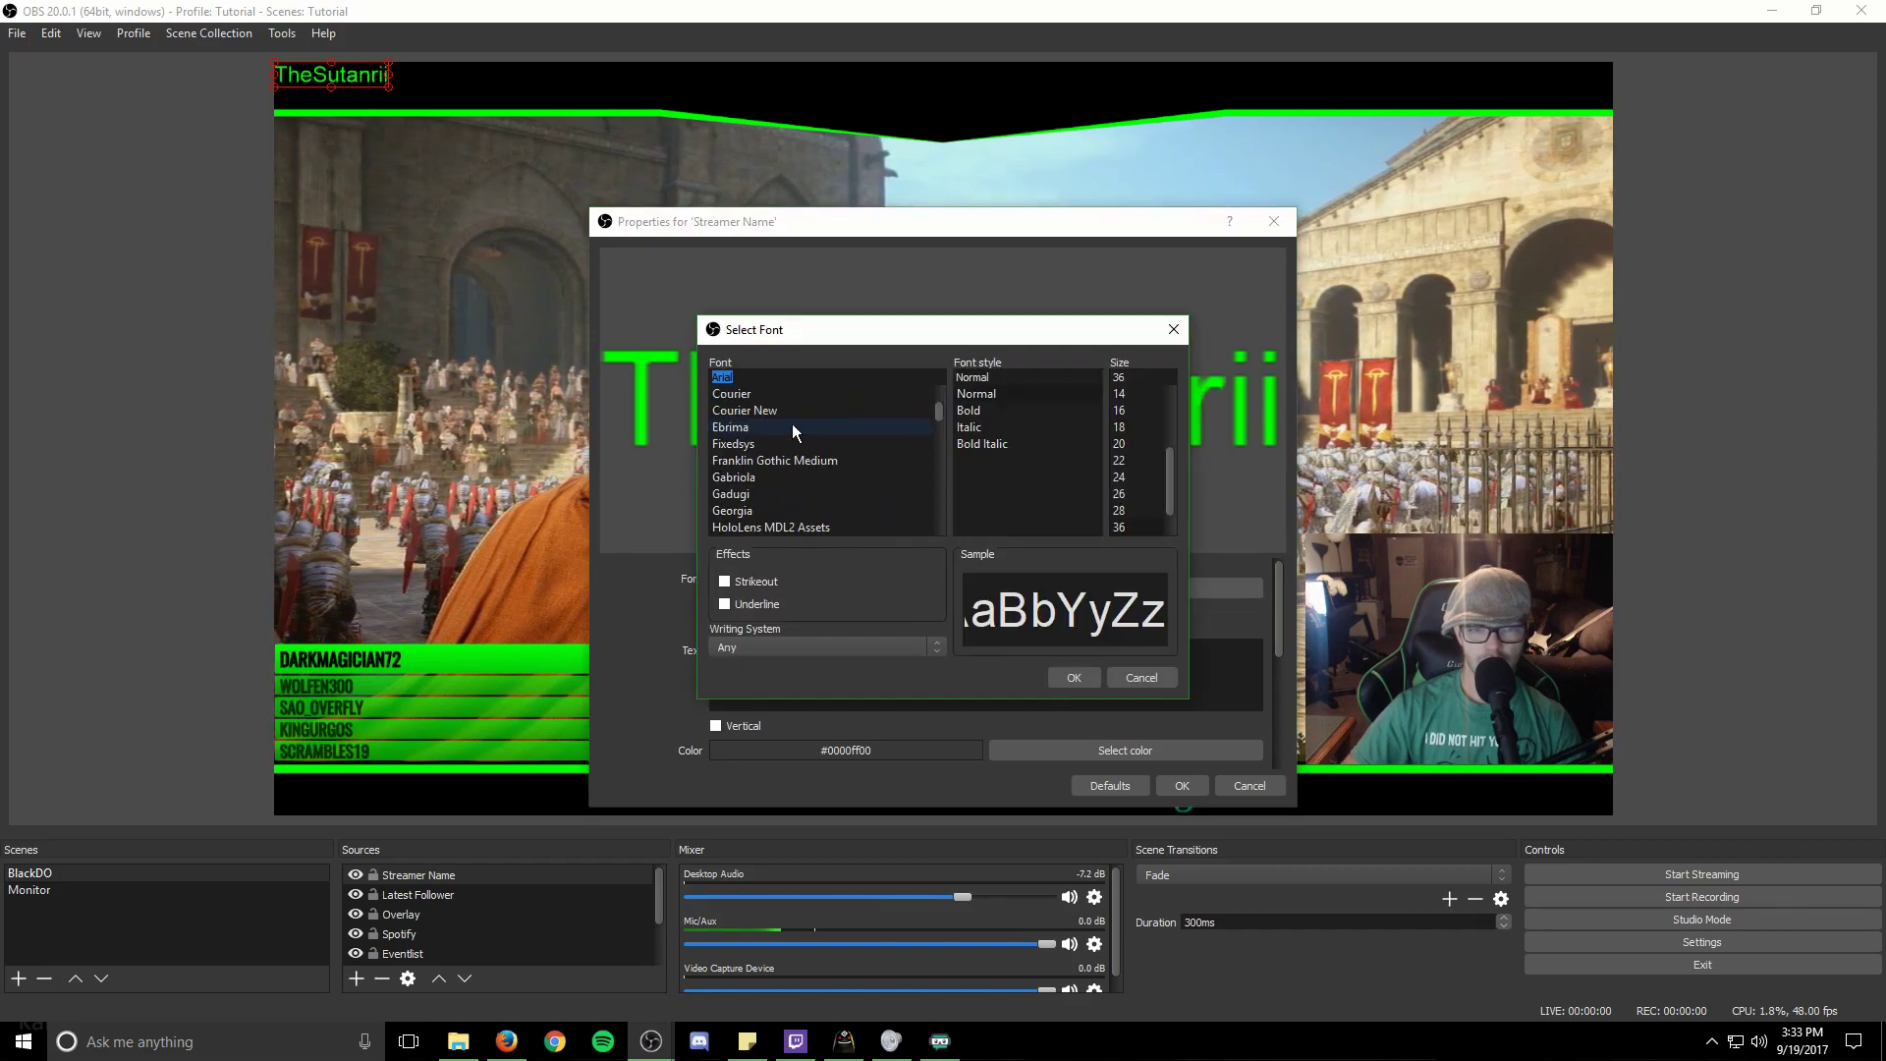
{"action": "scroll", "coordinate": [738, 527], "scroll_direction": "down", "scroll_amount": 1}
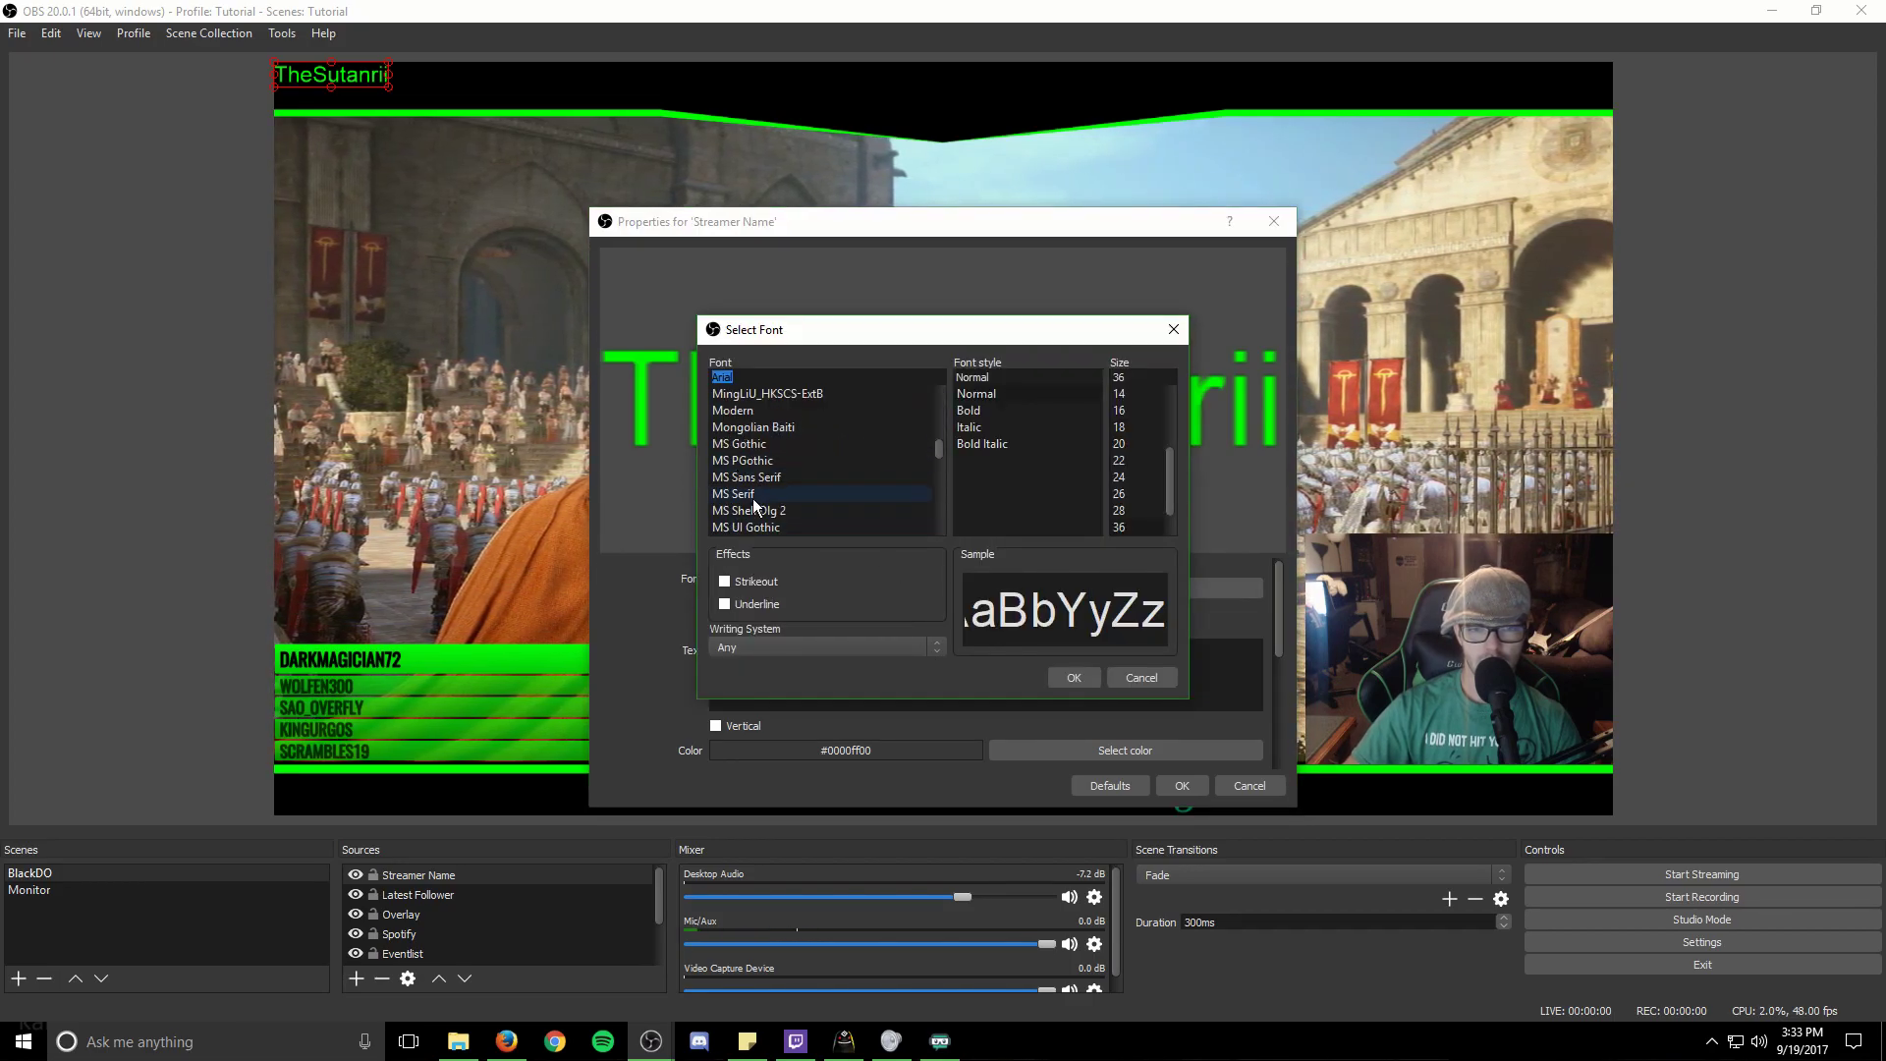
{"action": "left_click", "coordinate": [756, 447]}
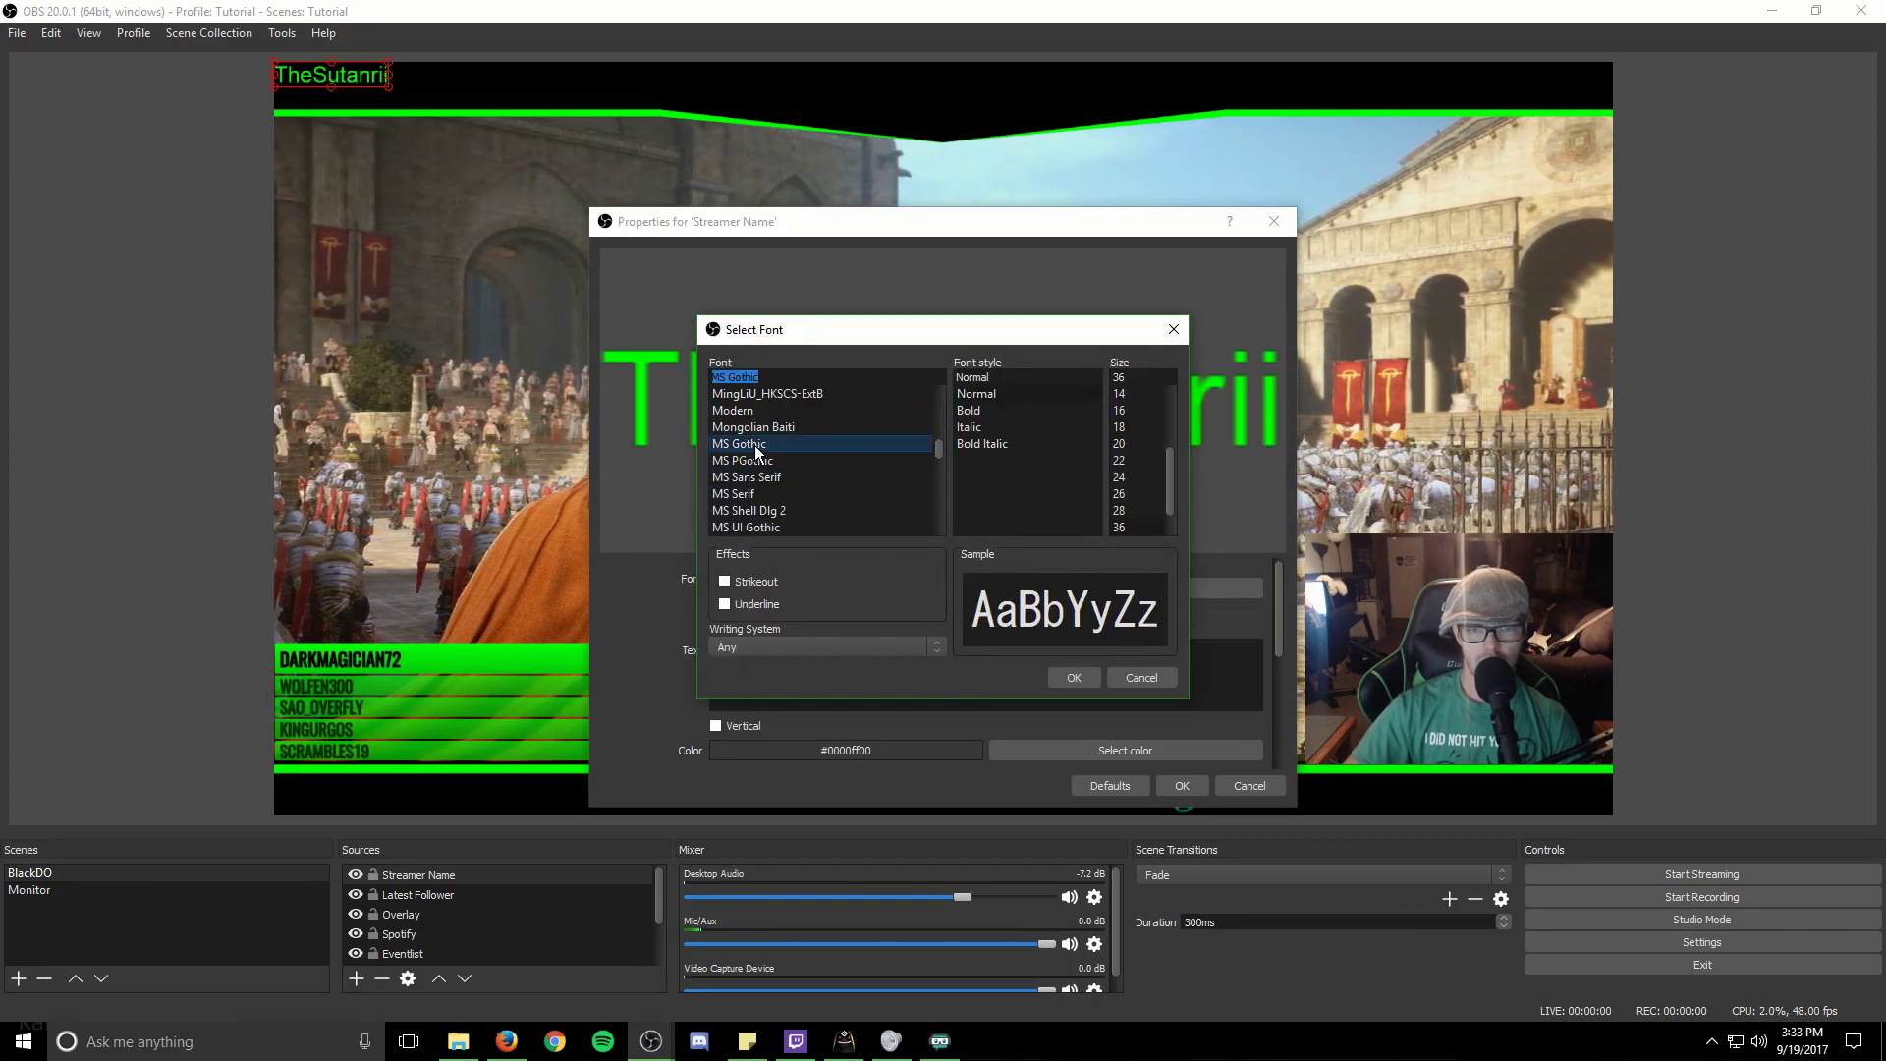
{"action": "left_click", "coordinate": [1081, 674]}
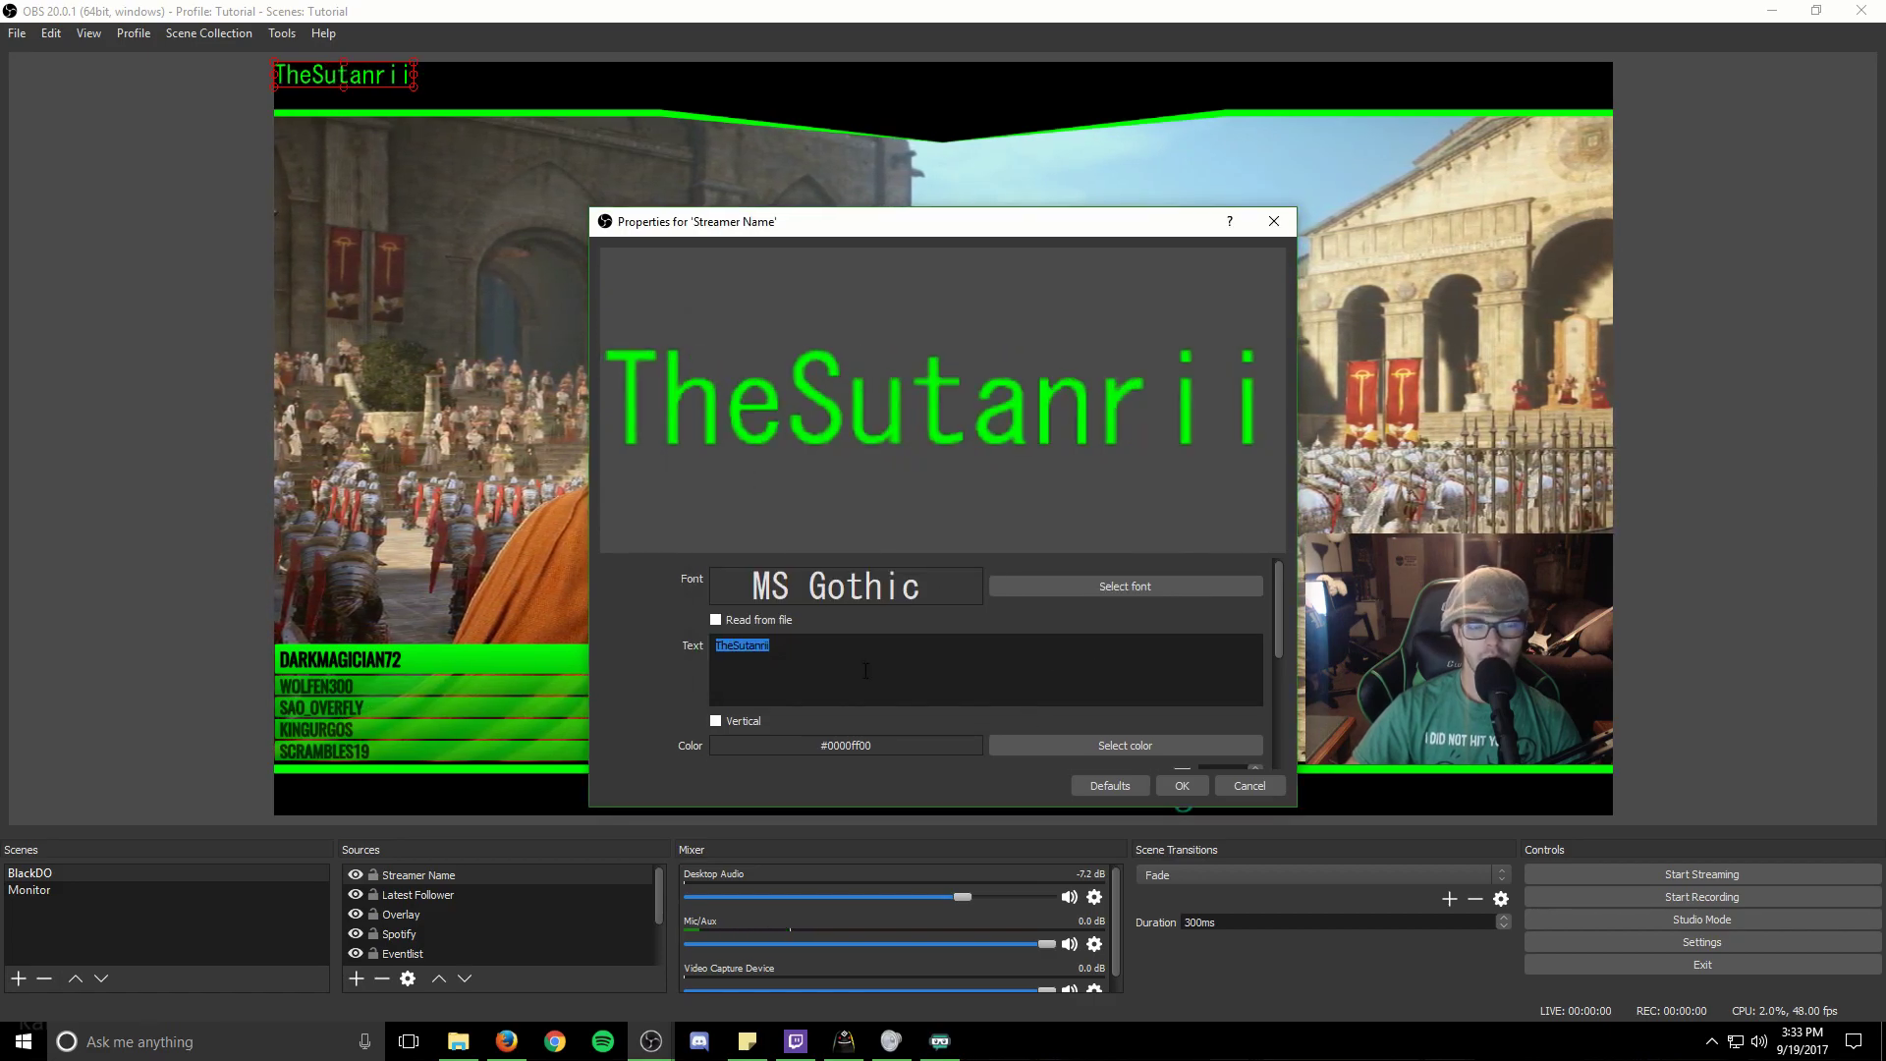
Step: Enable a gradient on the Streamer Name text and set its gradient color to dark green, #005500
{"action": "scroll", "coordinate": [874, 657], "scroll_direction": "down", "scroll_amount": 2}
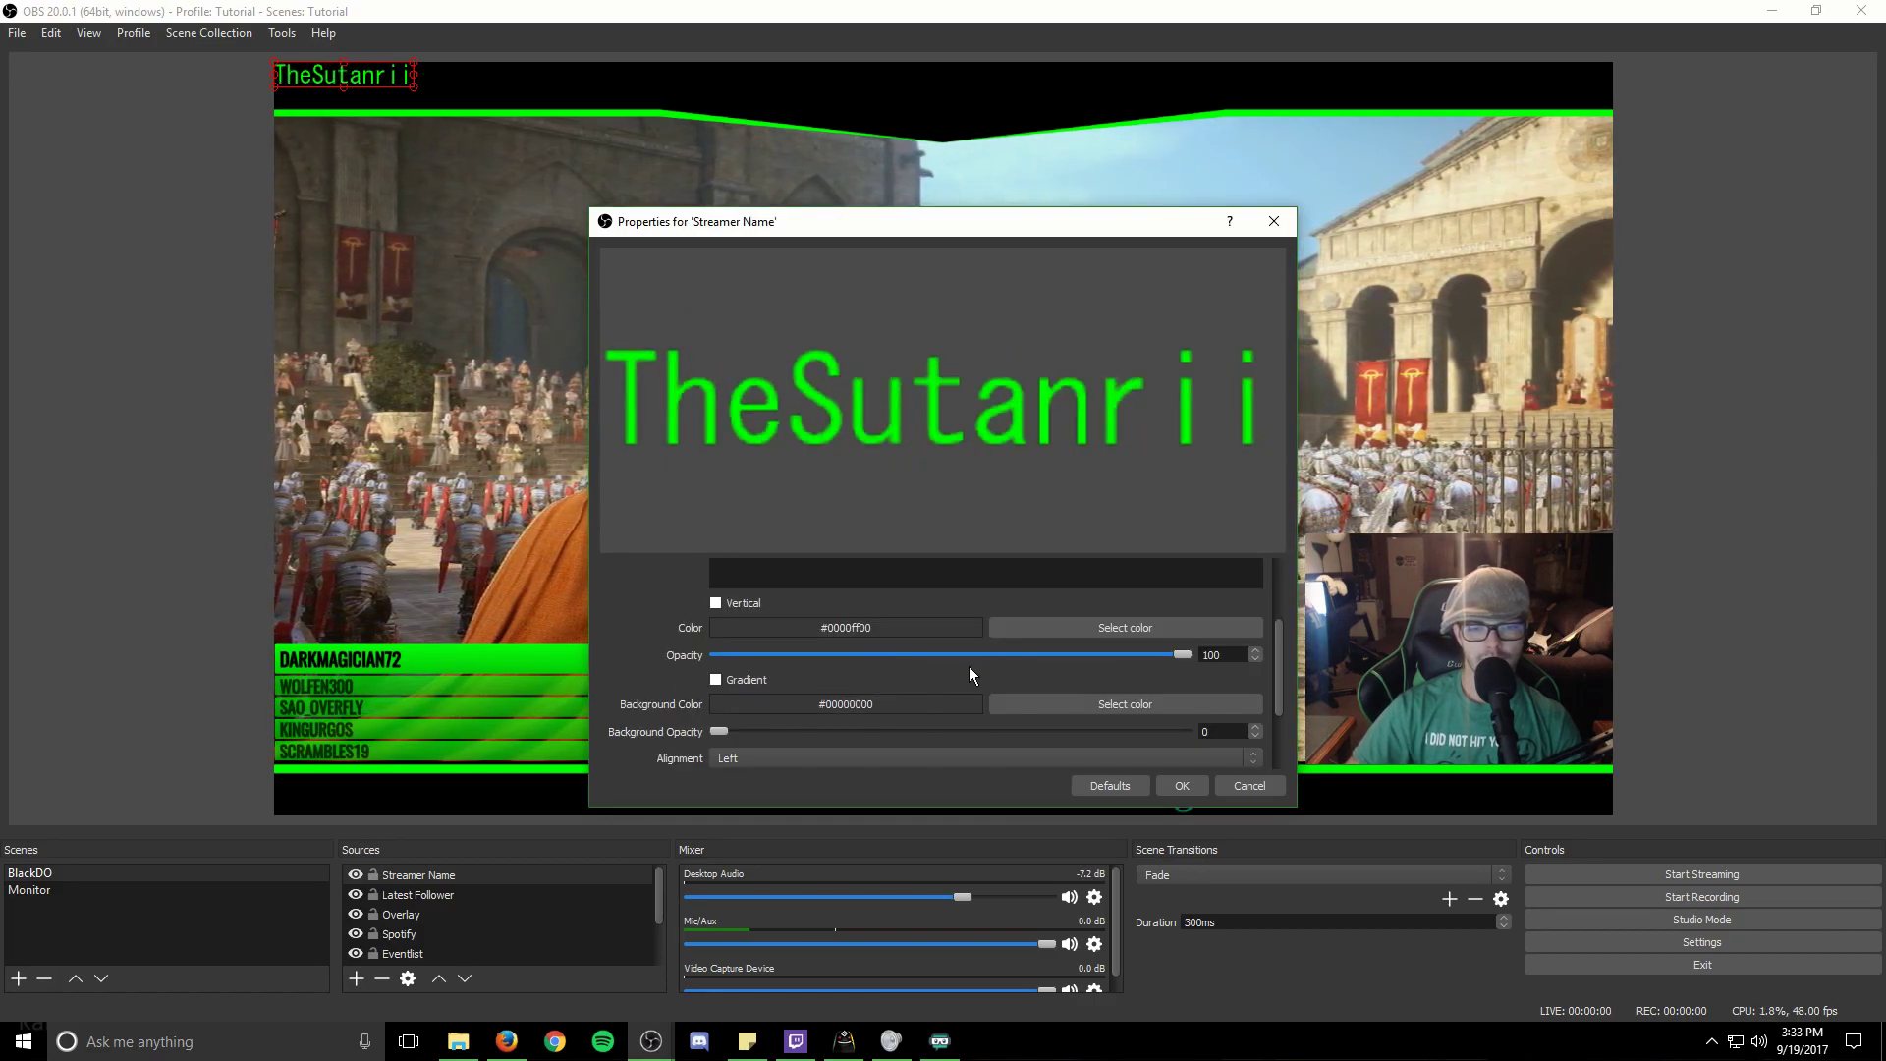
{"action": "left_click", "coordinate": [728, 679]}
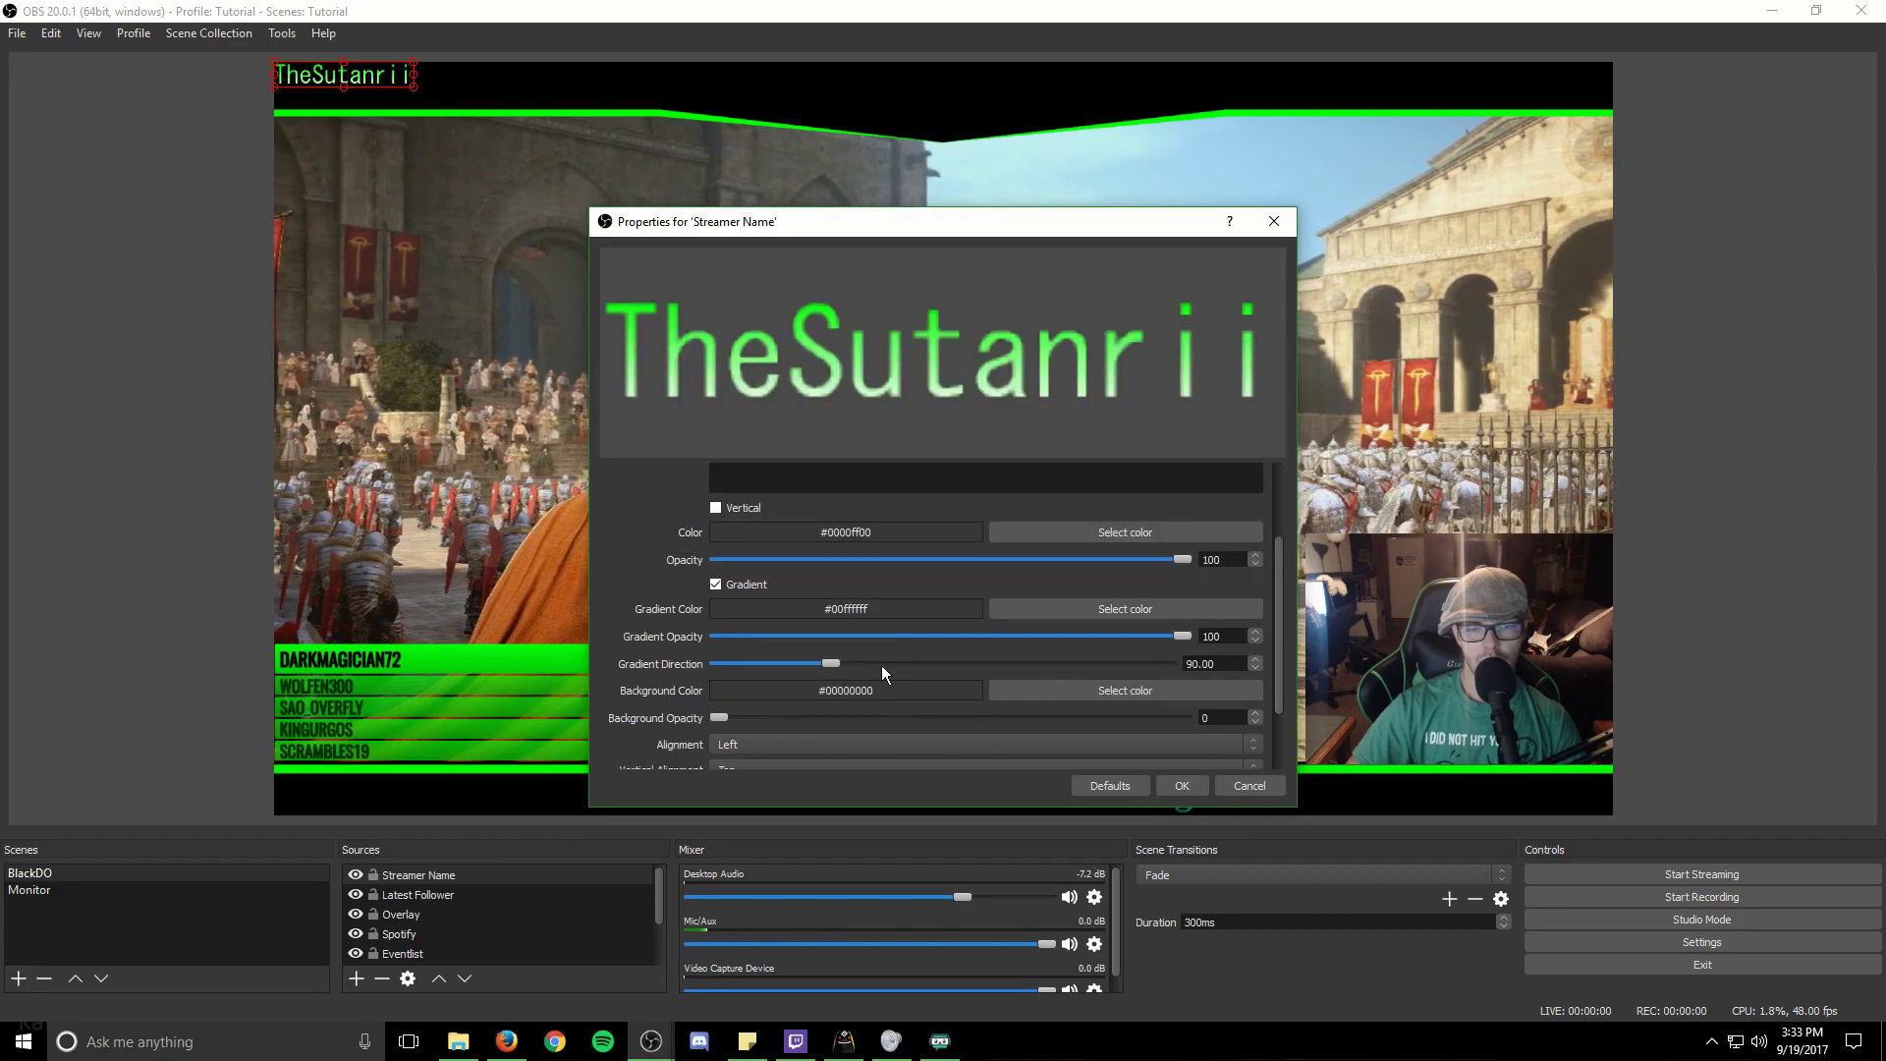
{"action": "left_click", "coordinate": [1090, 614]}
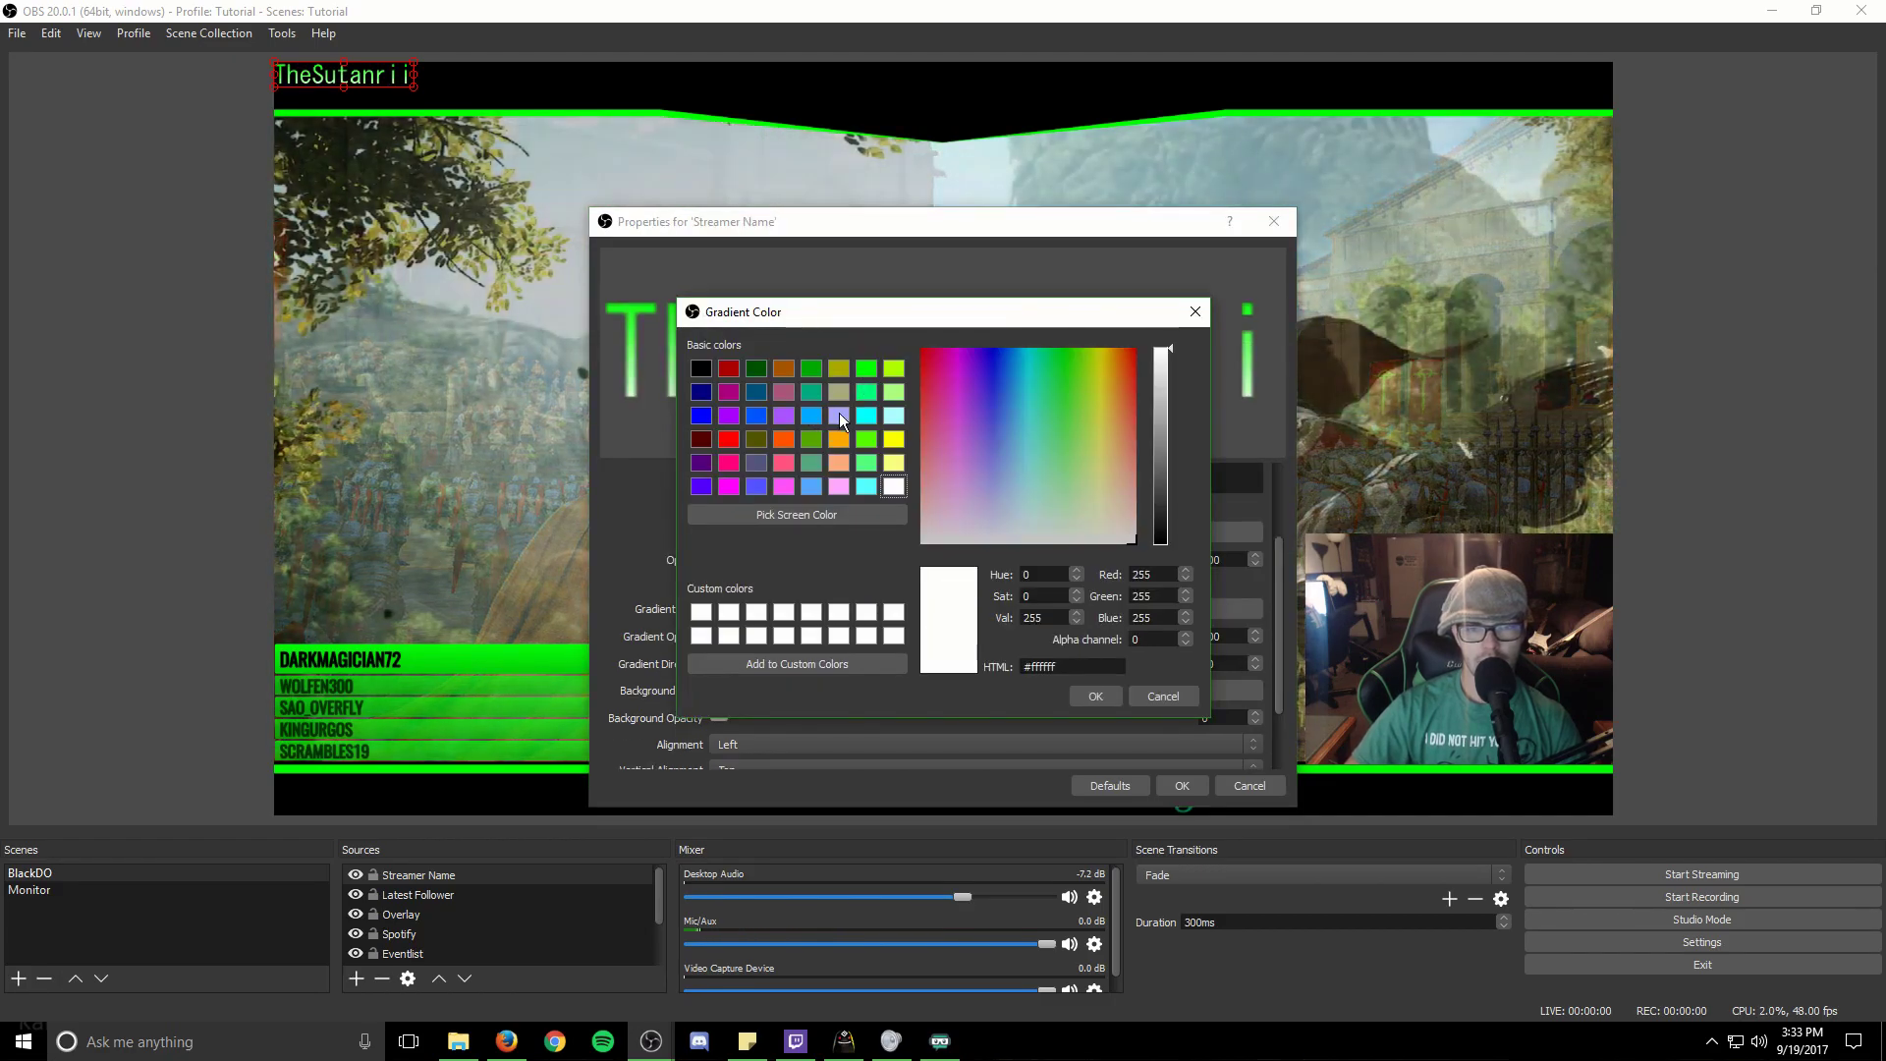
{"action": "left_click", "coordinate": [758, 370]}
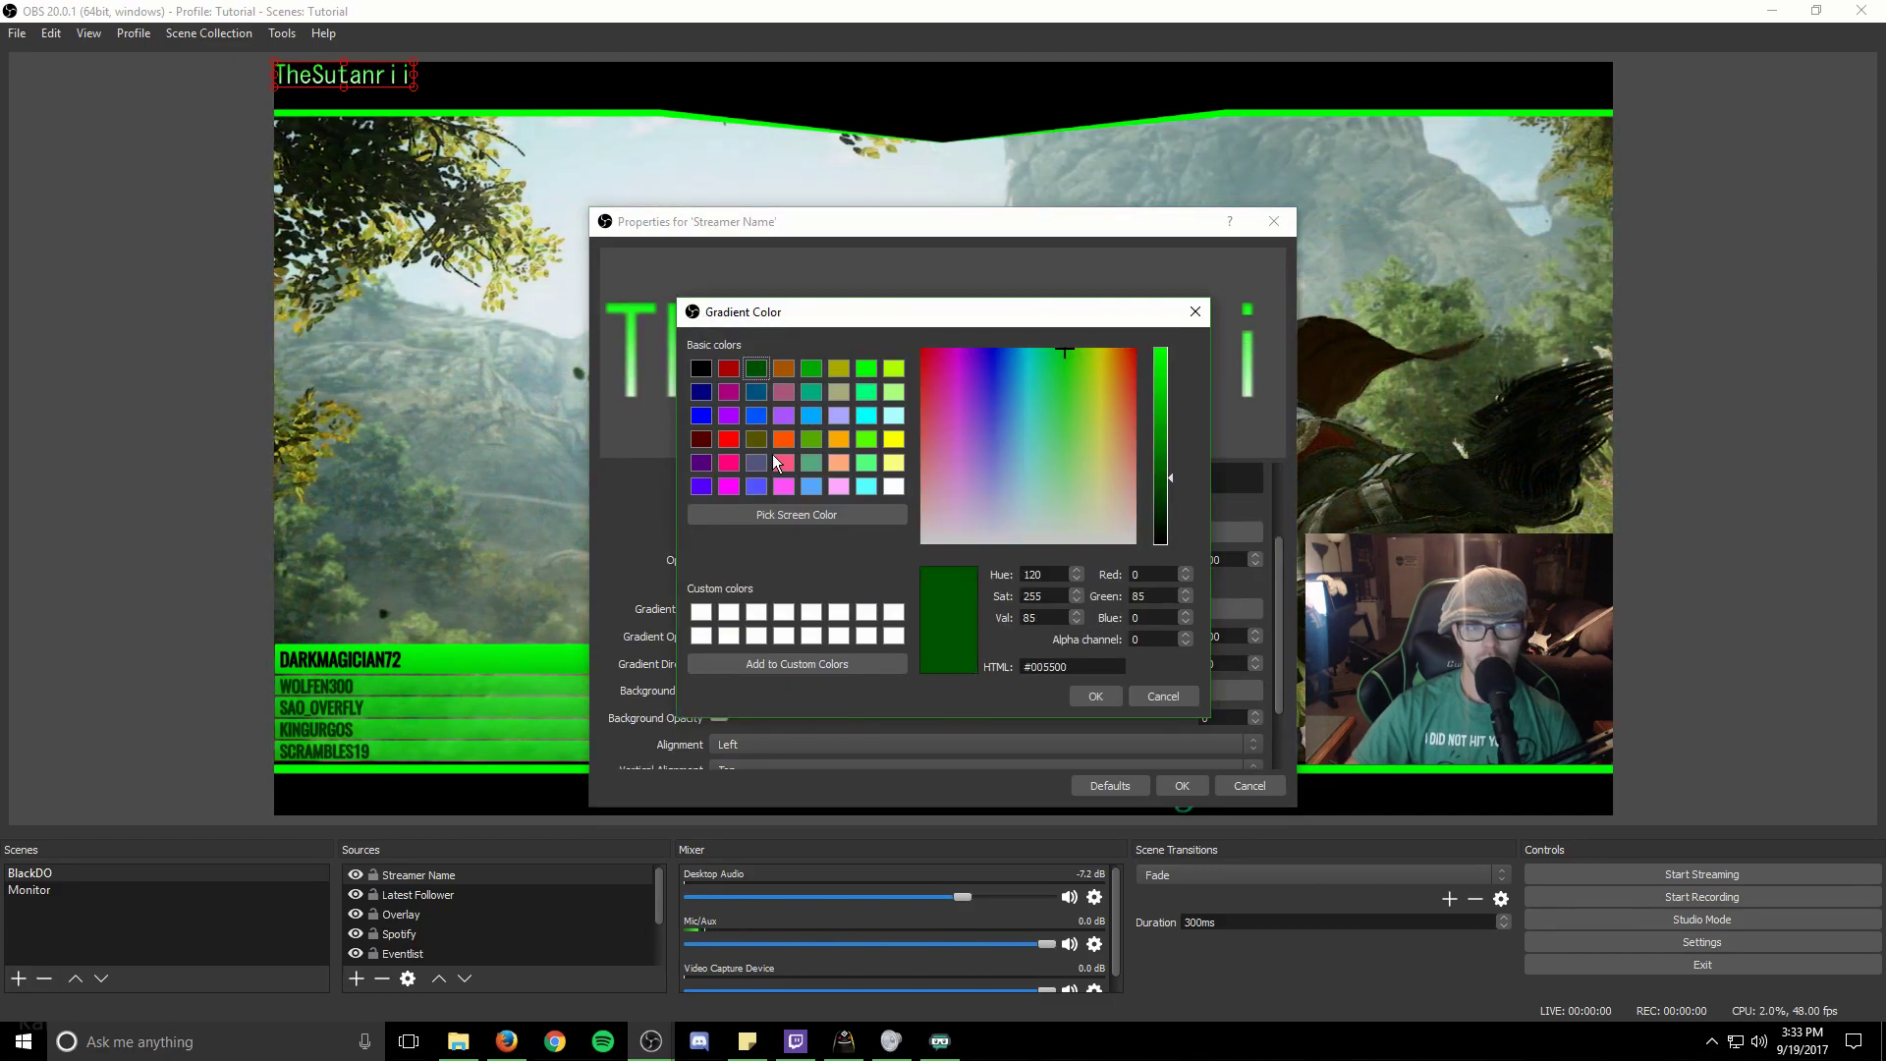
{"action": "left_click", "coordinate": [1087, 692]}
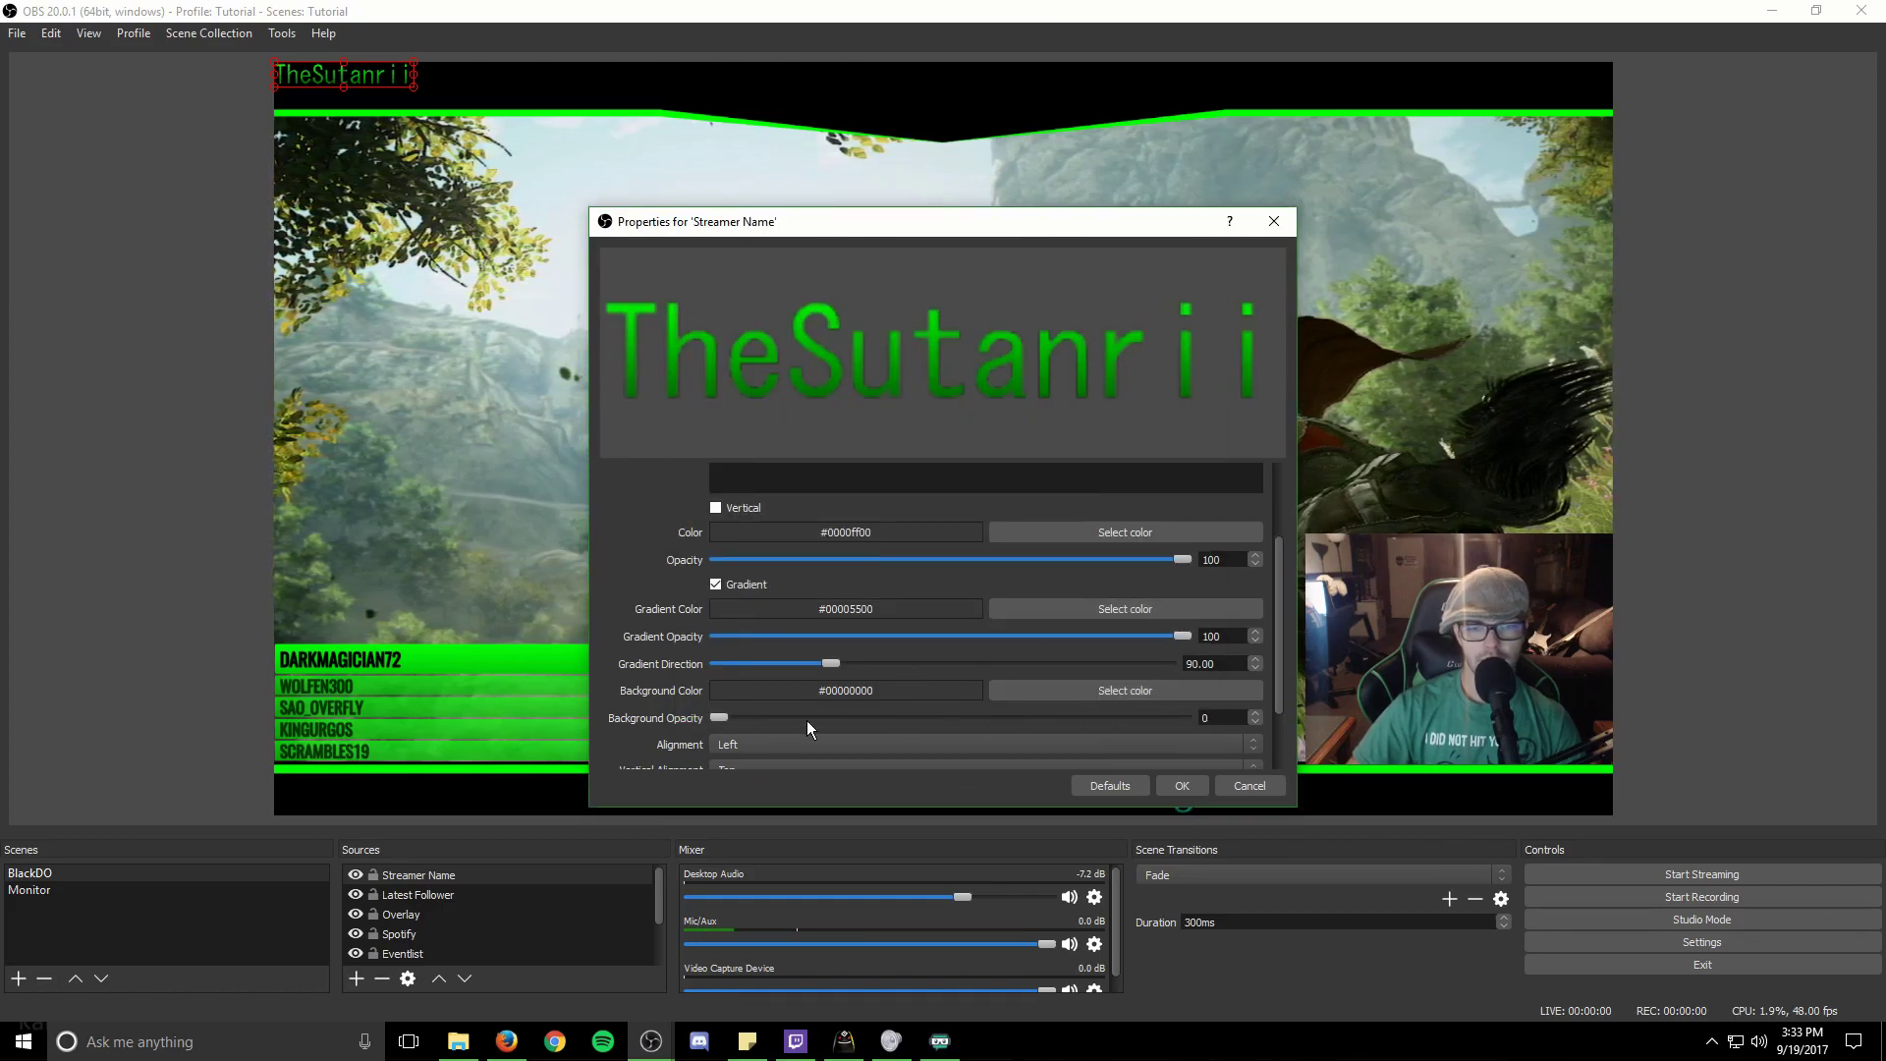
Step: Enable the Streamer Name text's outline and set its alignment and vertical alignment to Center
{"action": "scroll", "coordinate": [894, 668], "scroll_direction": "down", "scroll_amount": 2}
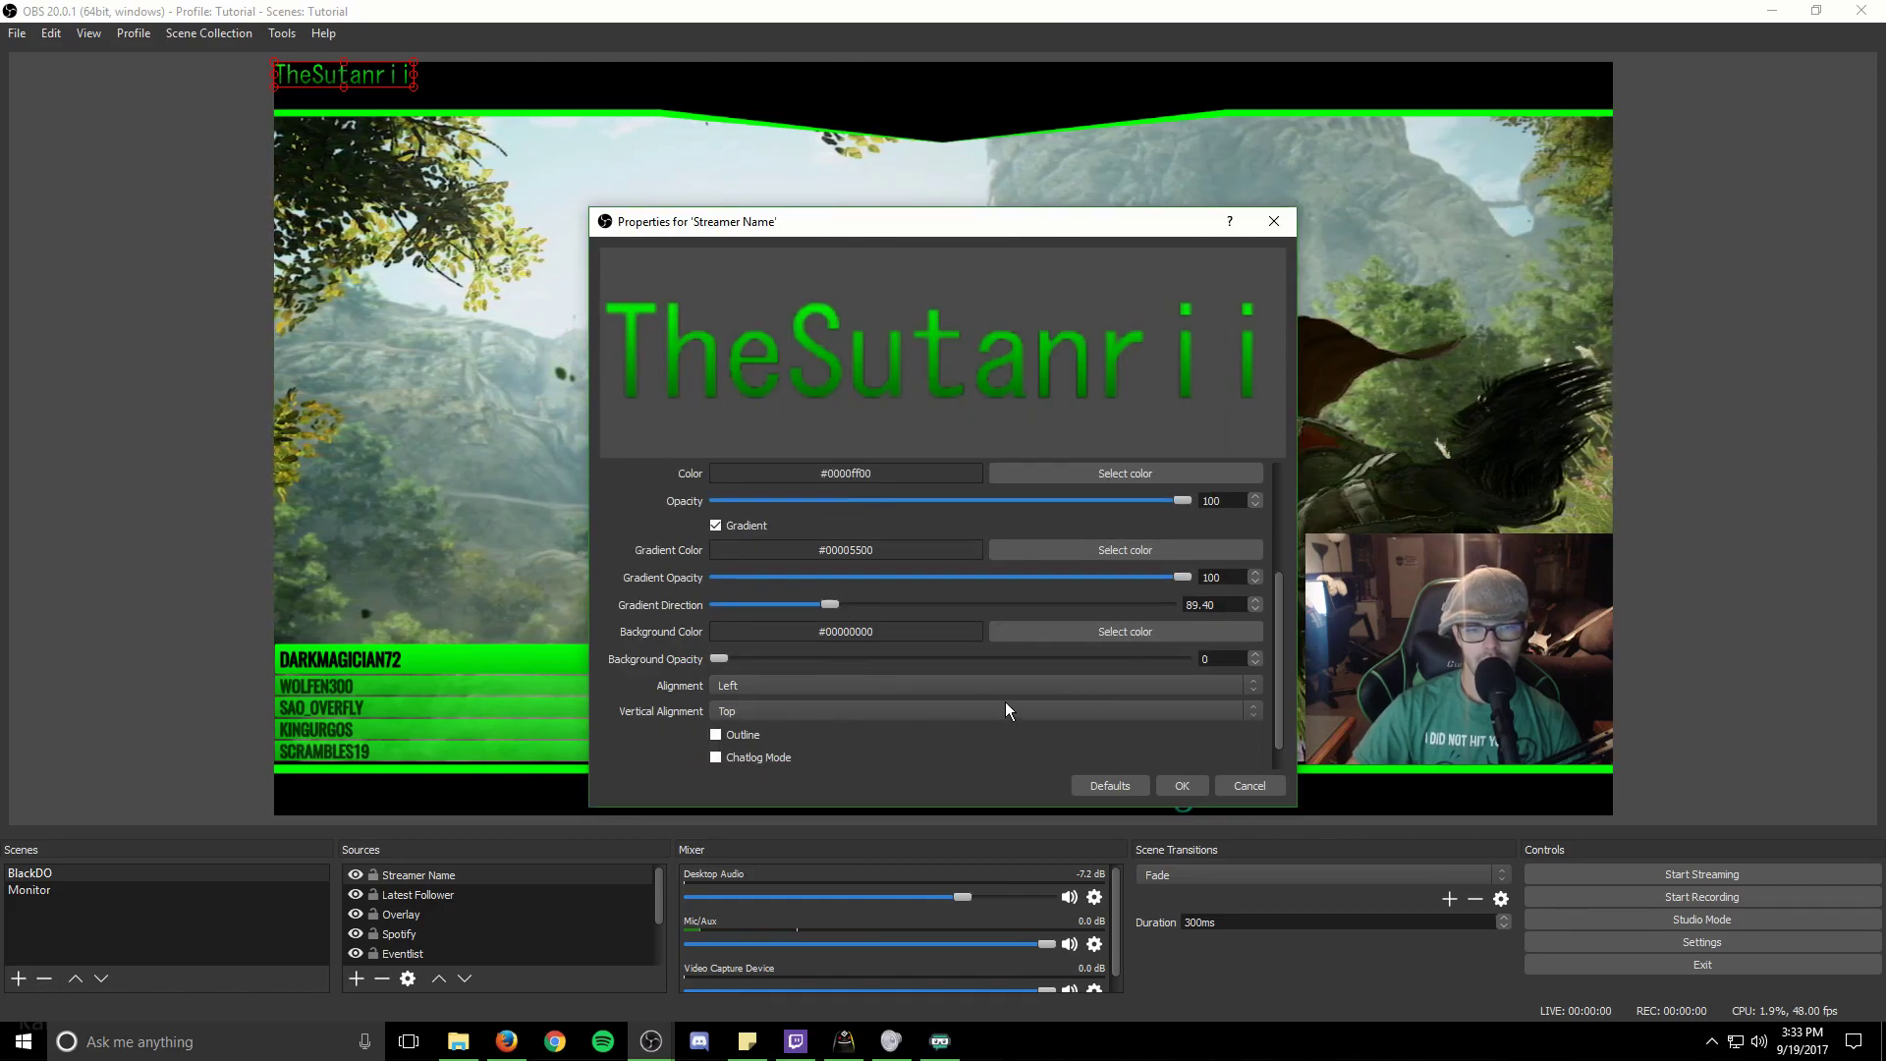
{"action": "left_click", "coordinate": [715, 736]}
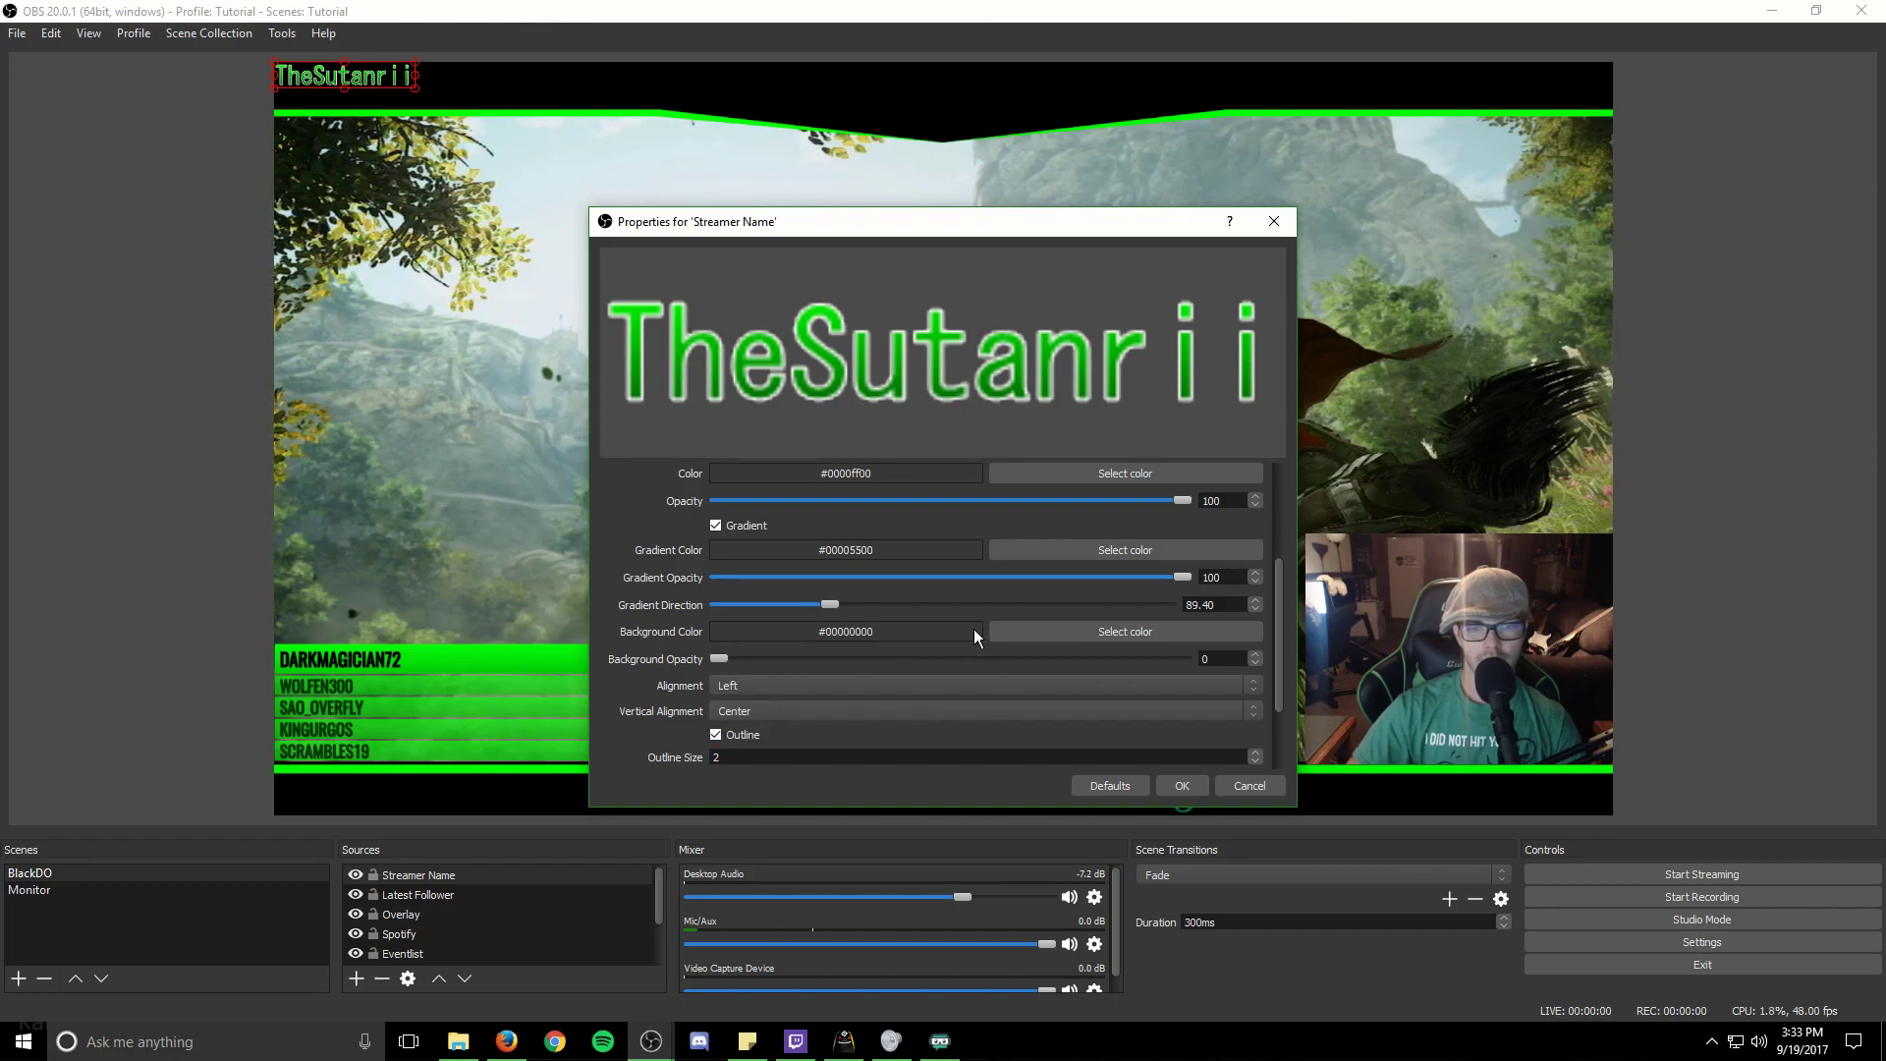
{"action": "scroll", "coordinate": [856, 746], "scroll_direction": "down", "scroll_amount": 2}
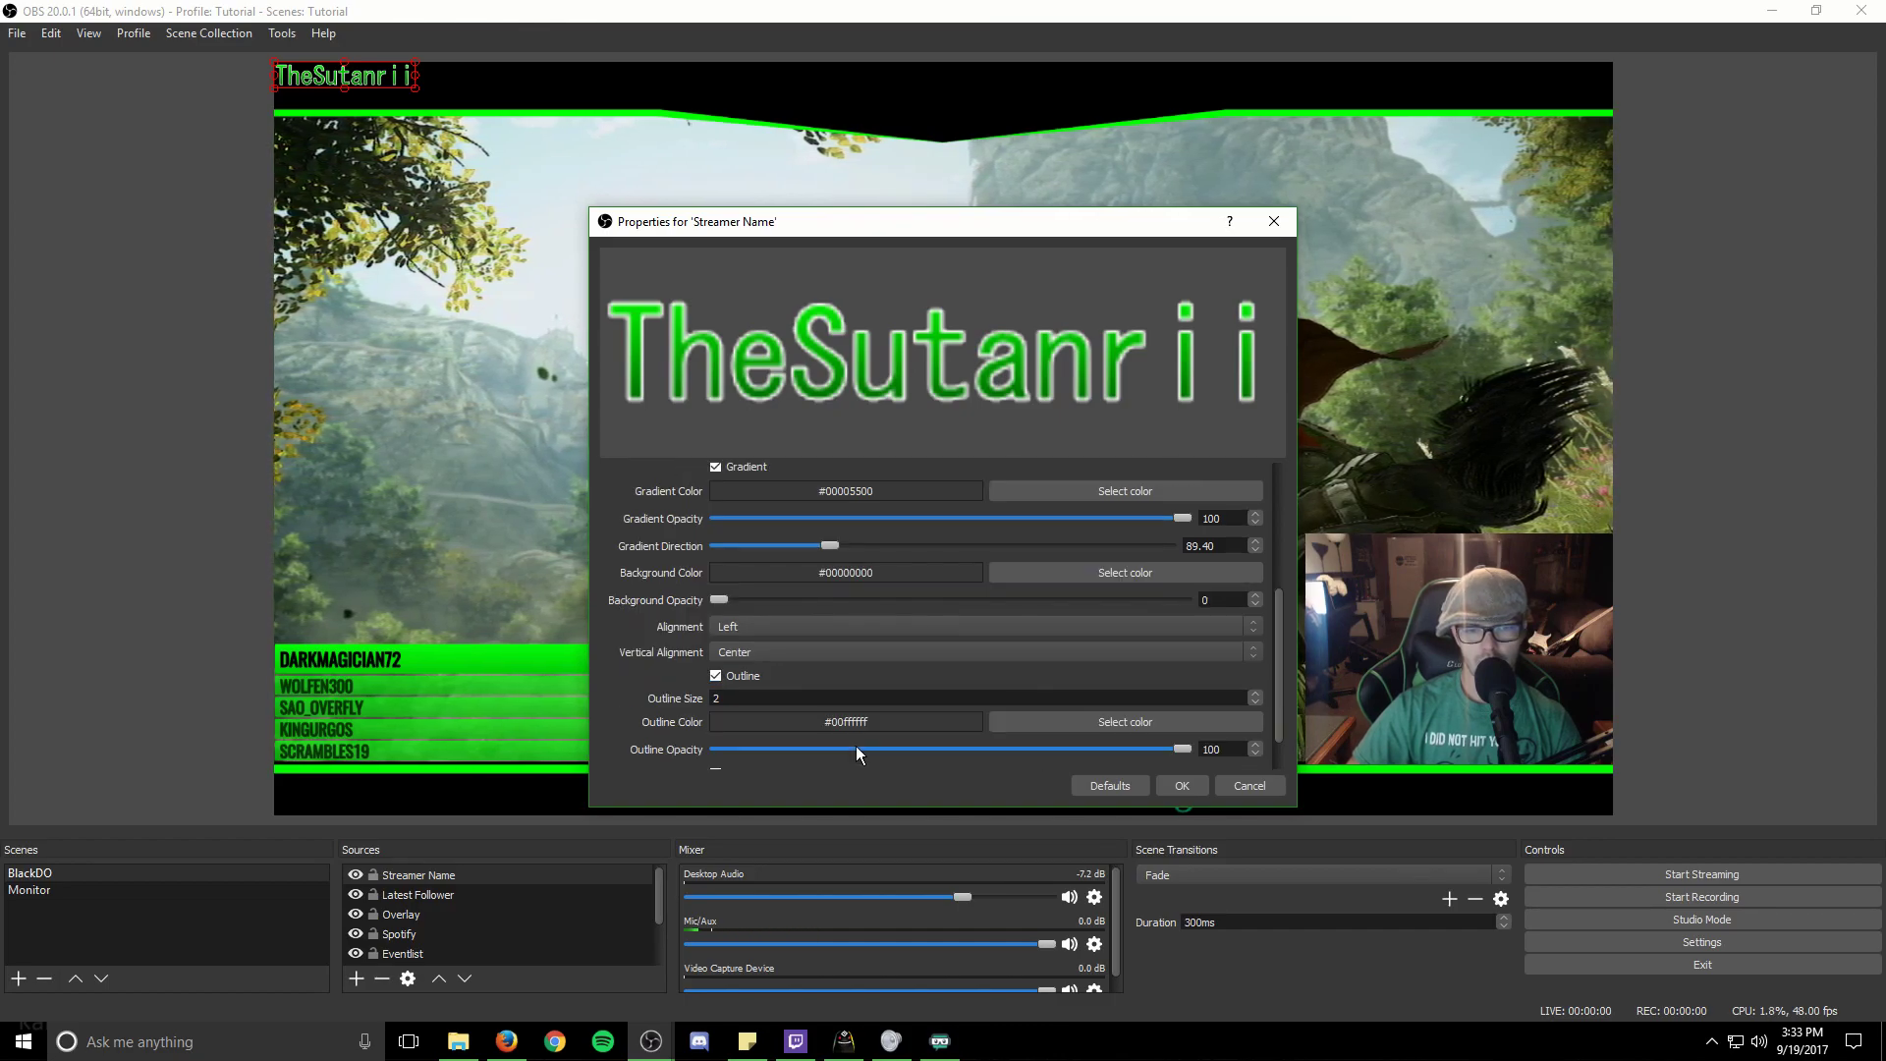
{"action": "left_click", "coordinate": [751, 629]}
{"action": "left_click", "coordinate": [754, 653]}
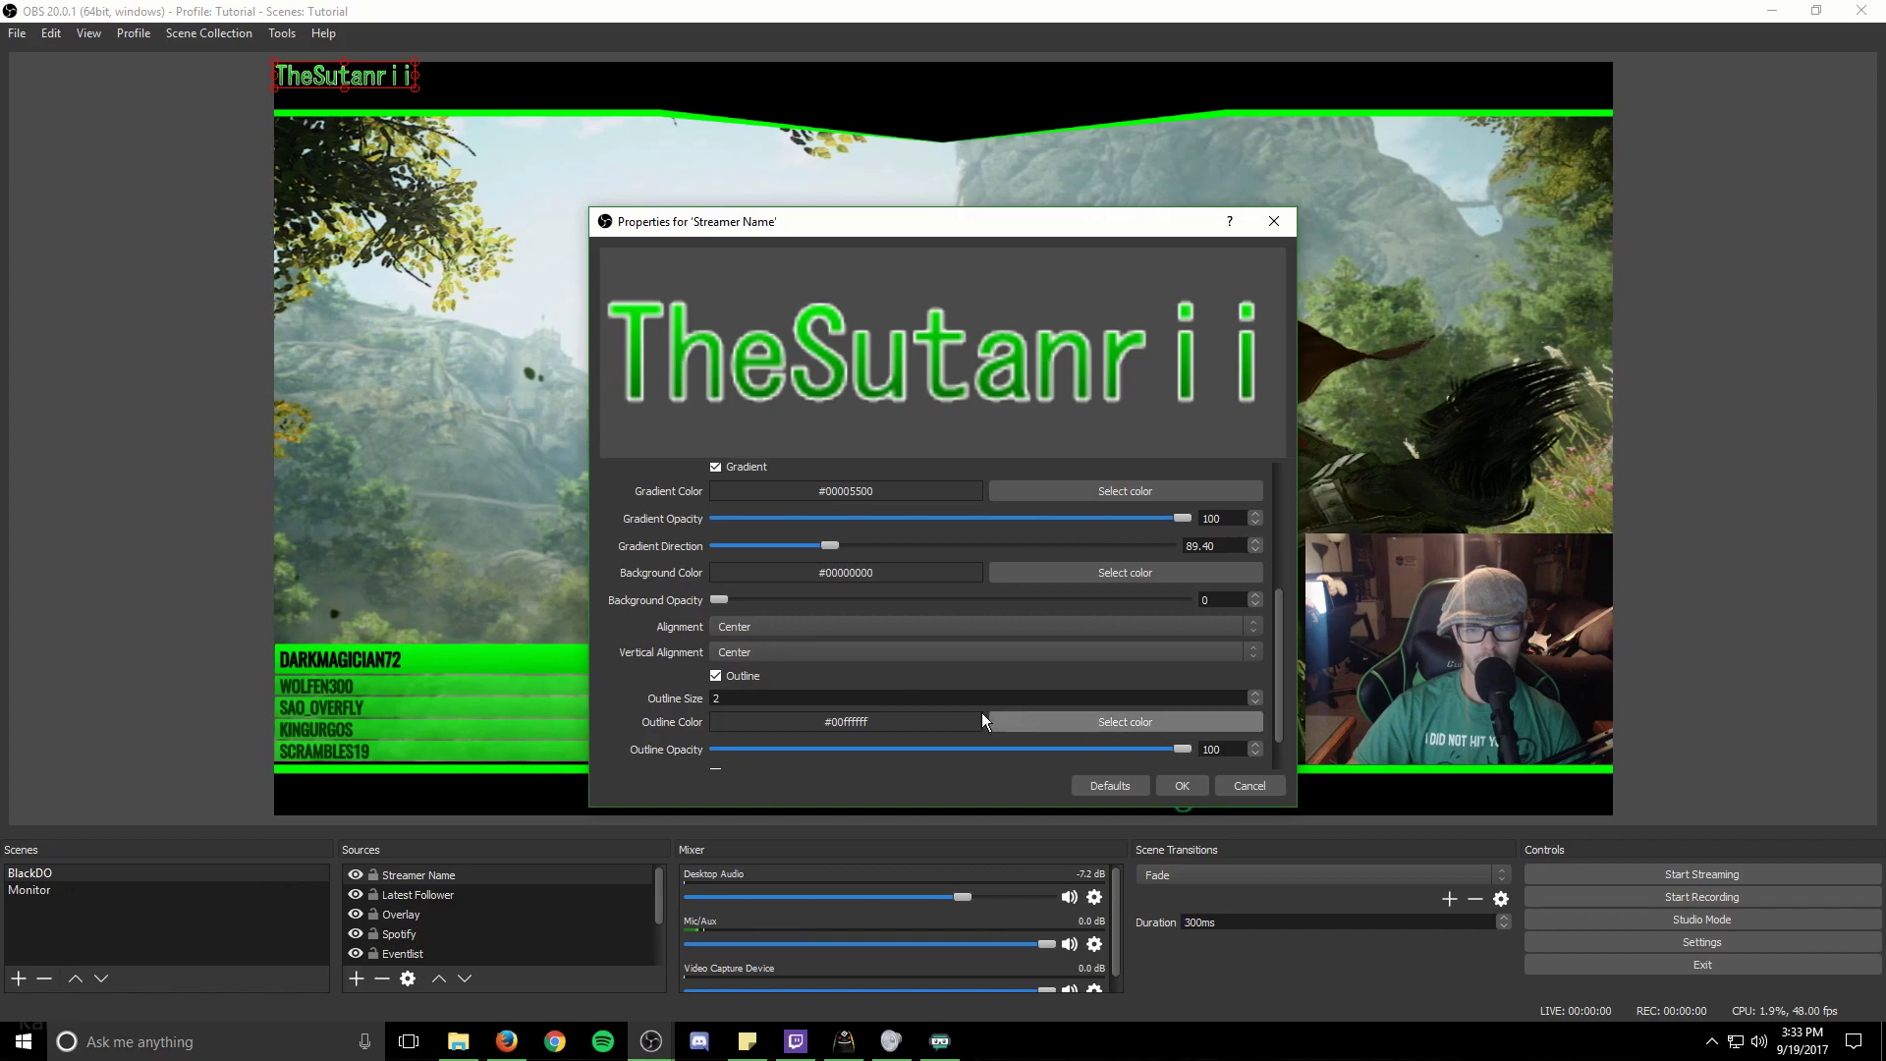
Step: Lower the text's outline opacity to 37 and accept the Streamer Name properties
{"action": "scroll", "coordinate": [952, 748], "scroll_direction": "down", "scroll_amount": 8}
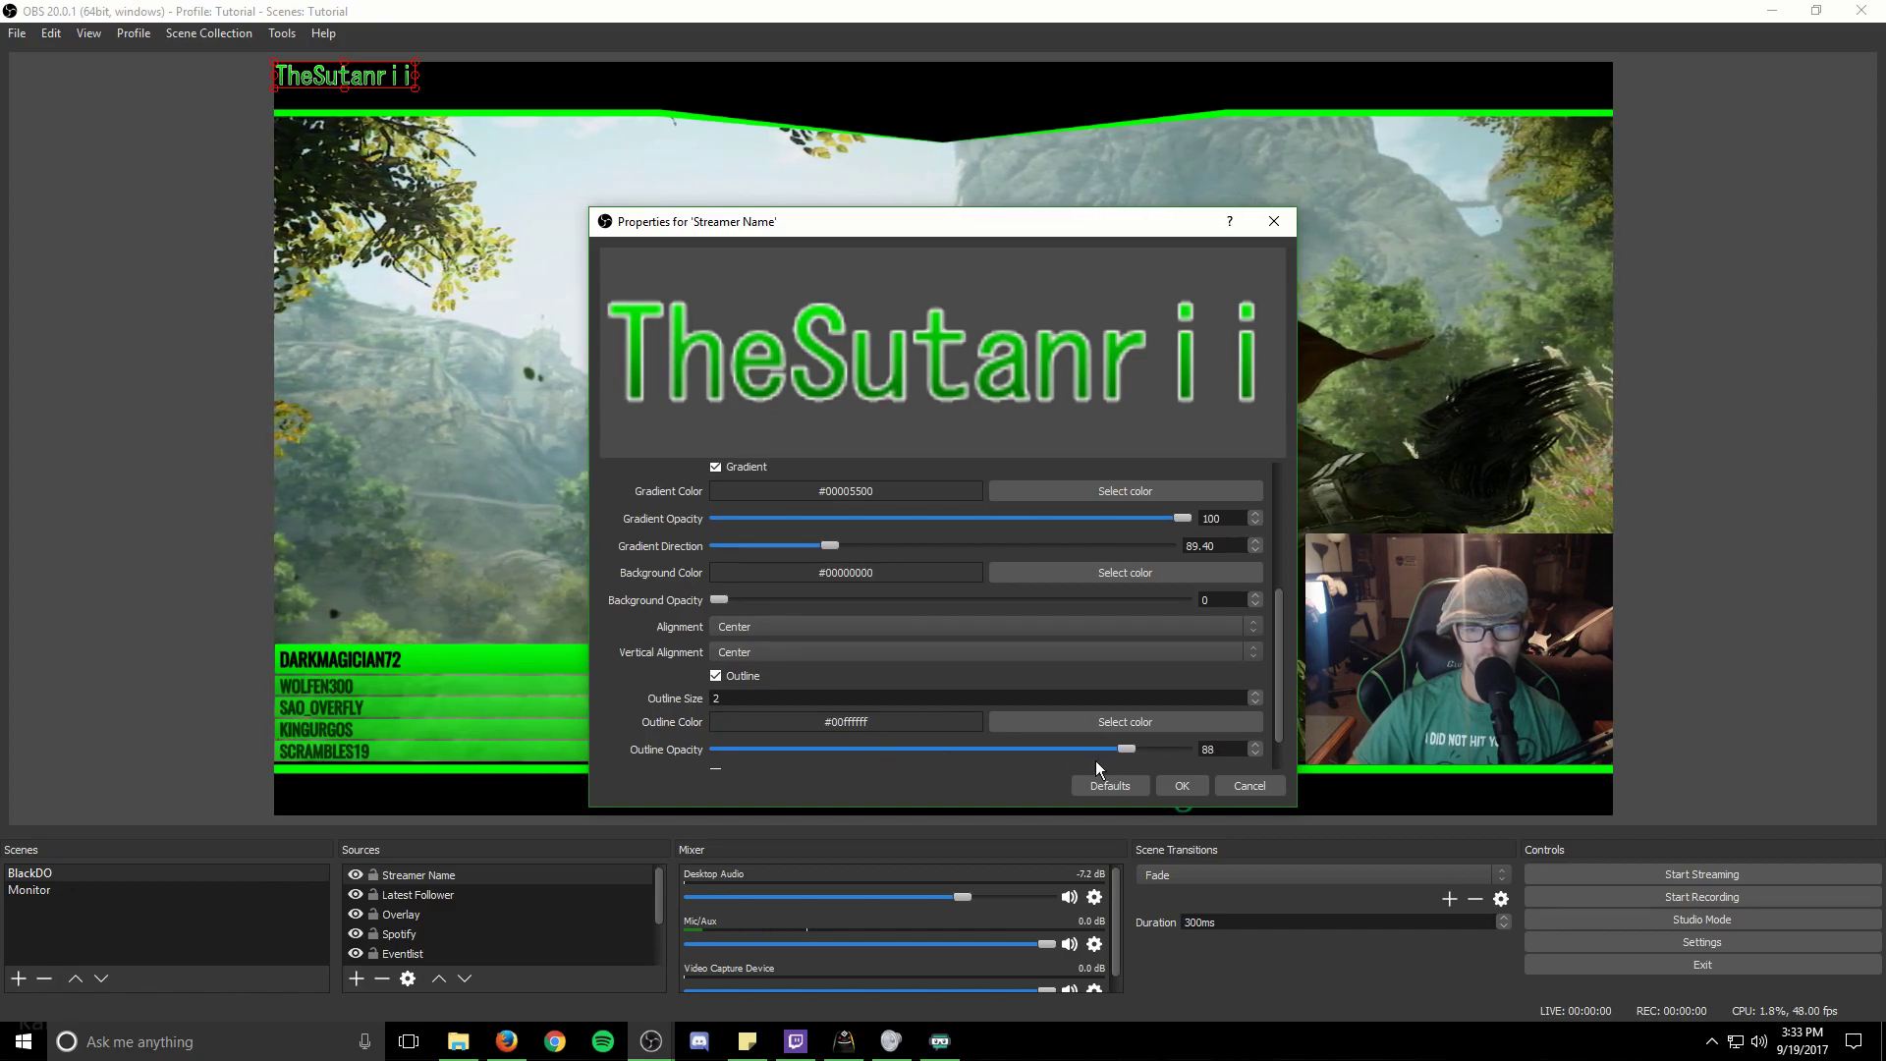
{"action": "left_click_drag", "start_coordinate": [1144, 748], "coordinate": [886, 752]}
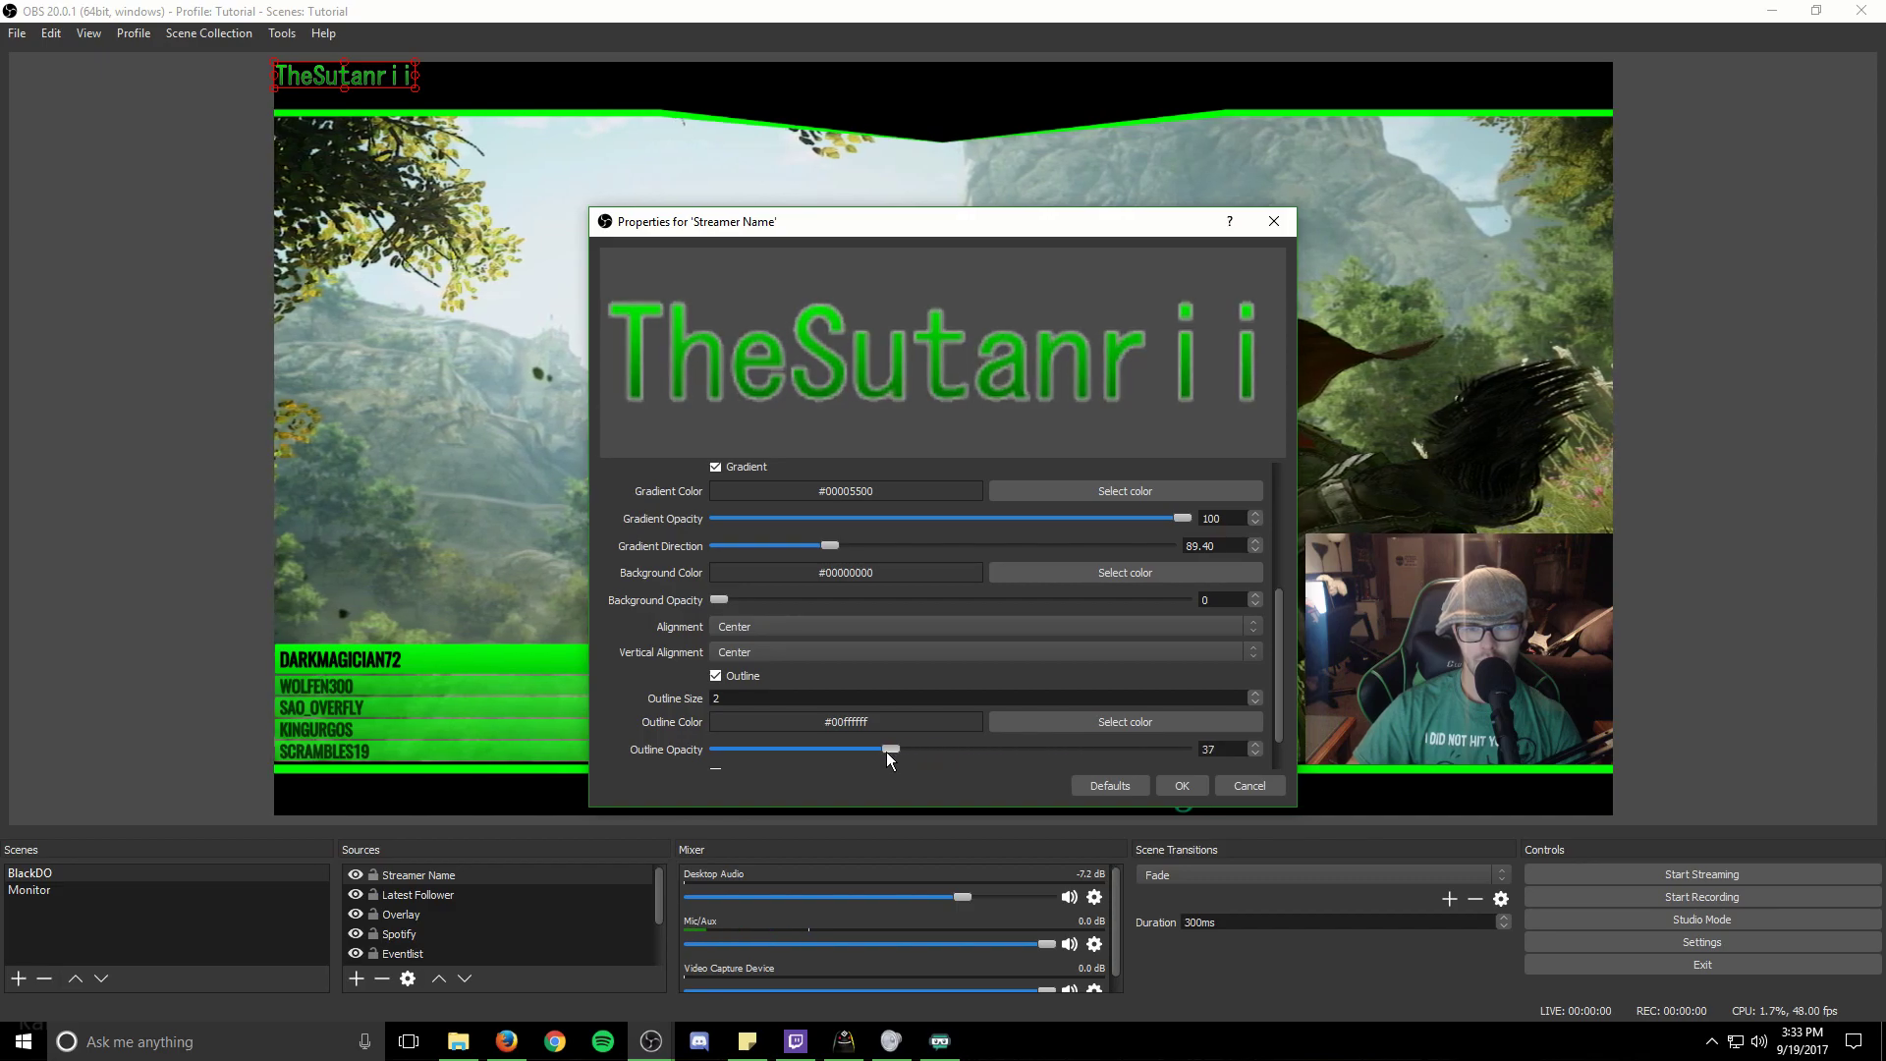
{"action": "left_click", "coordinate": [1185, 787]}
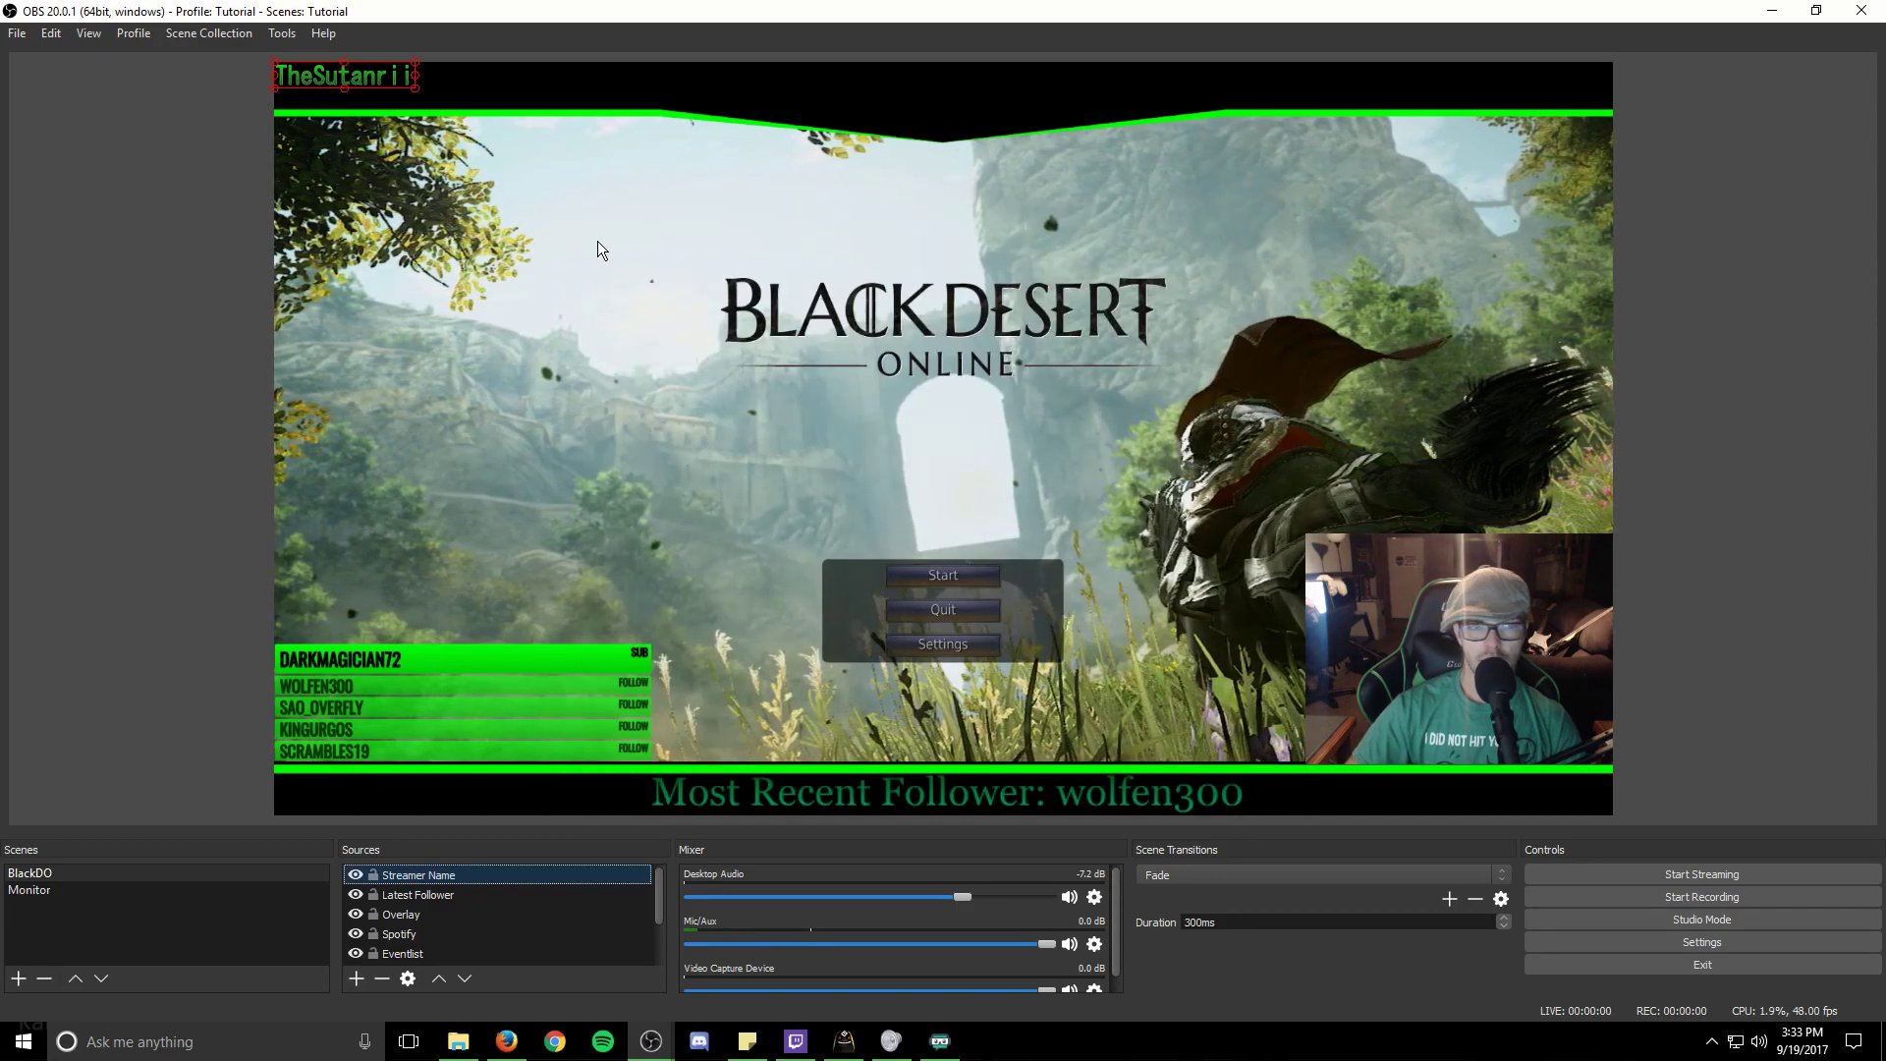
Step: Enlarge the Streamer Name text and center it in the black banner at the top of the overlay
{"action": "left_click_drag", "start_coordinate": [342, 81], "coordinate": [1074, 133]}
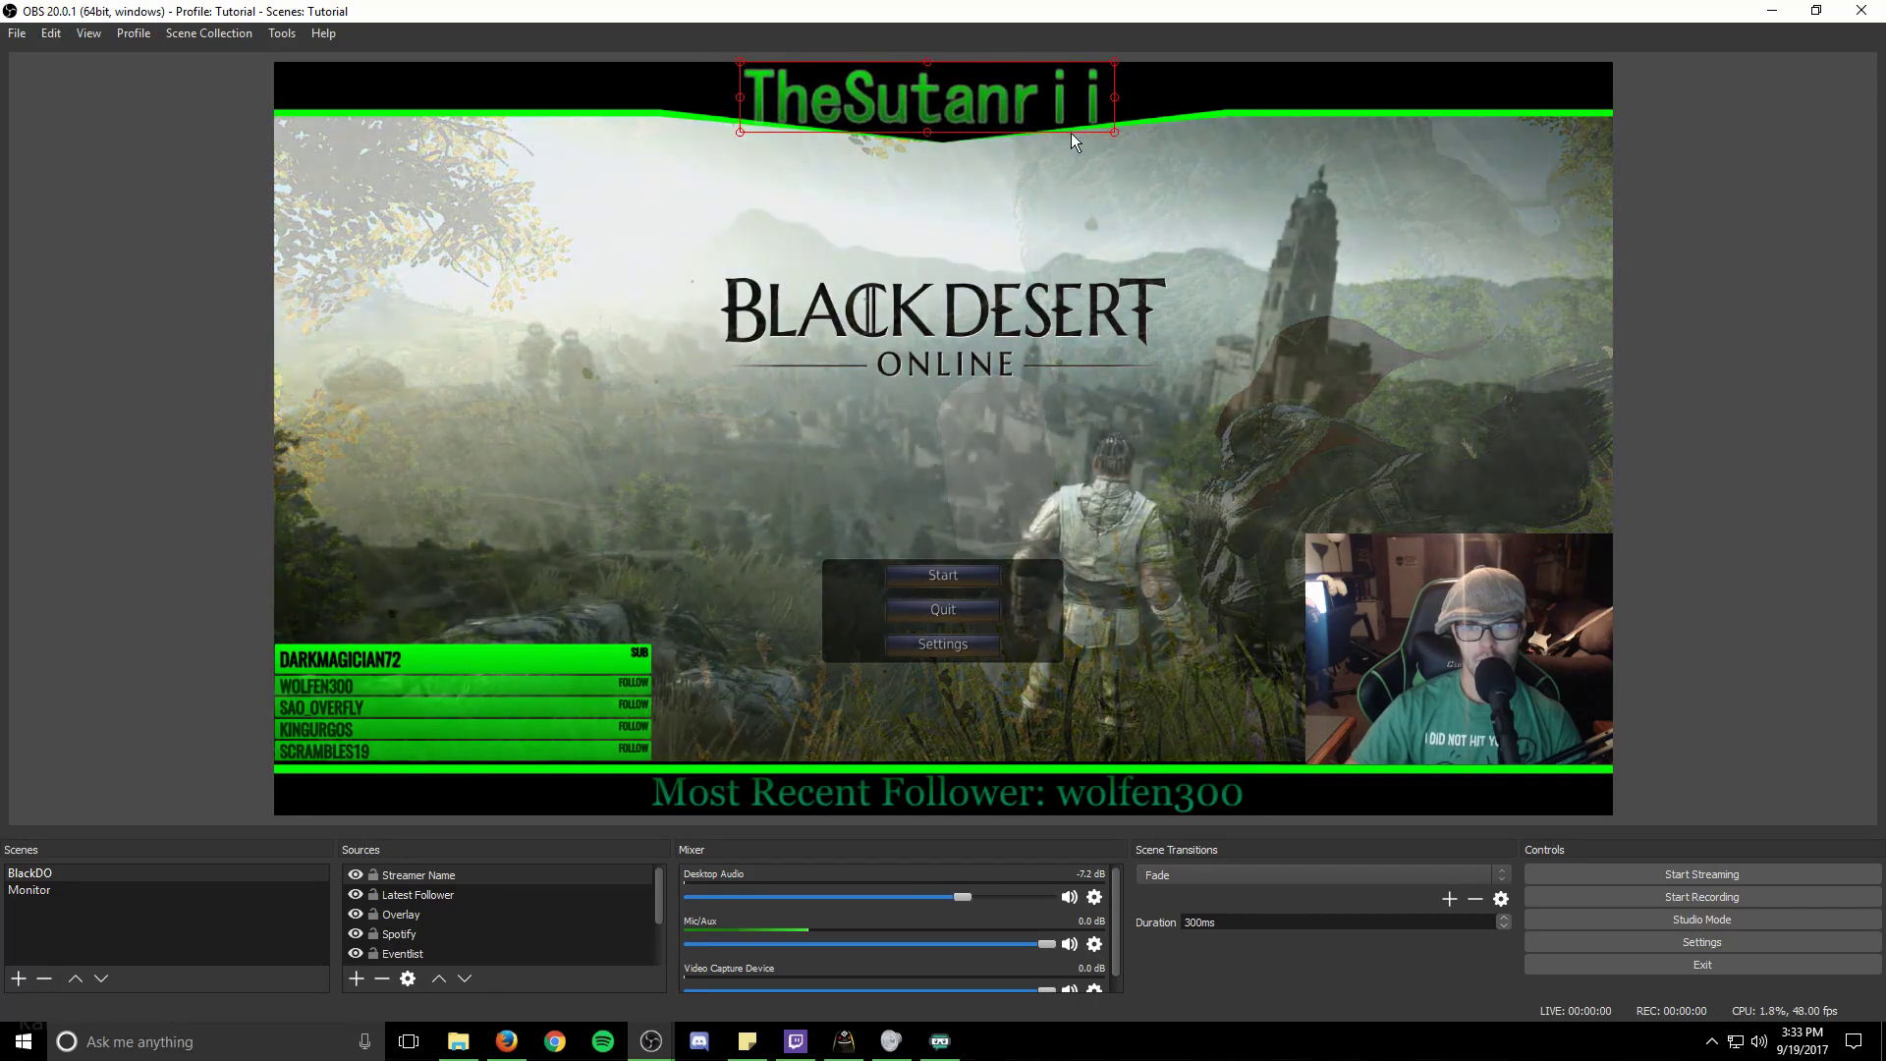
{"action": "left_click_drag", "start_coordinate": [914, 92], "coordinate": [940, 92]}
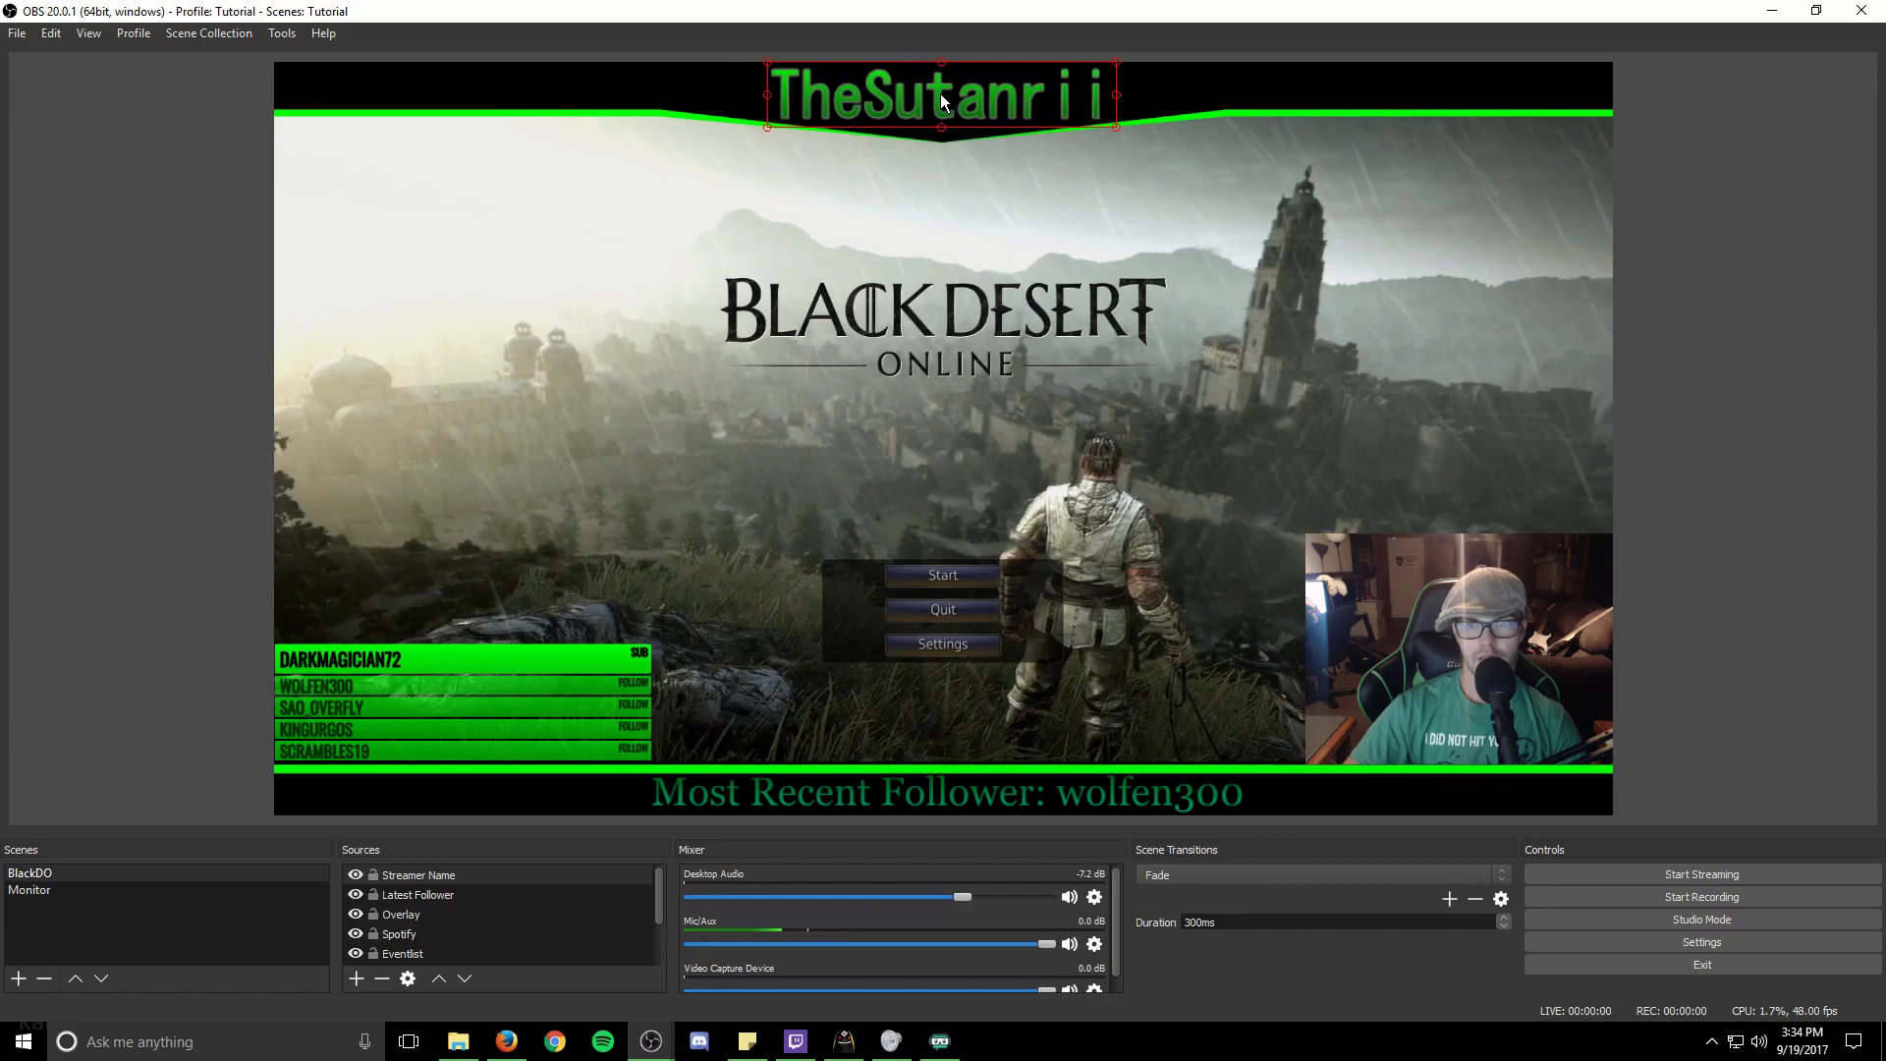
{"action": "left_click", "coordinate": [1750, 275]}
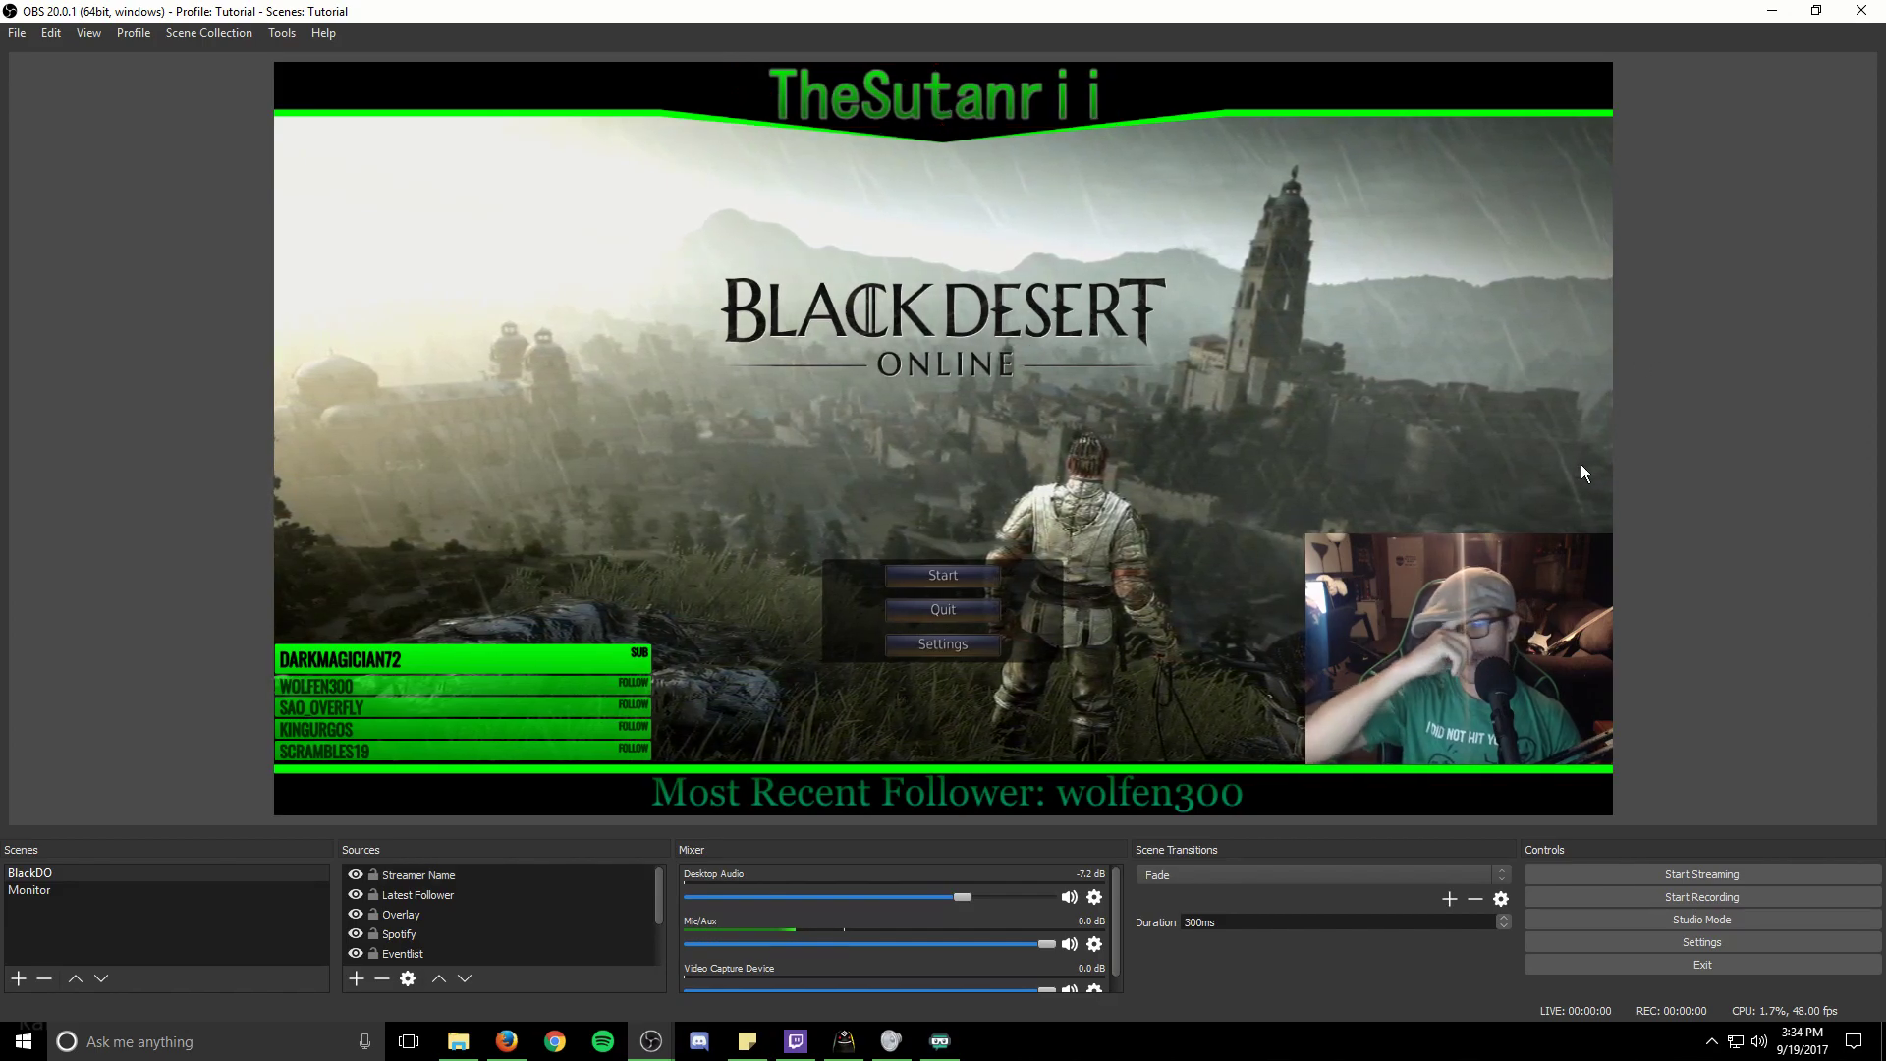
{"action": "left_click", "coordinate": [933, 94]}
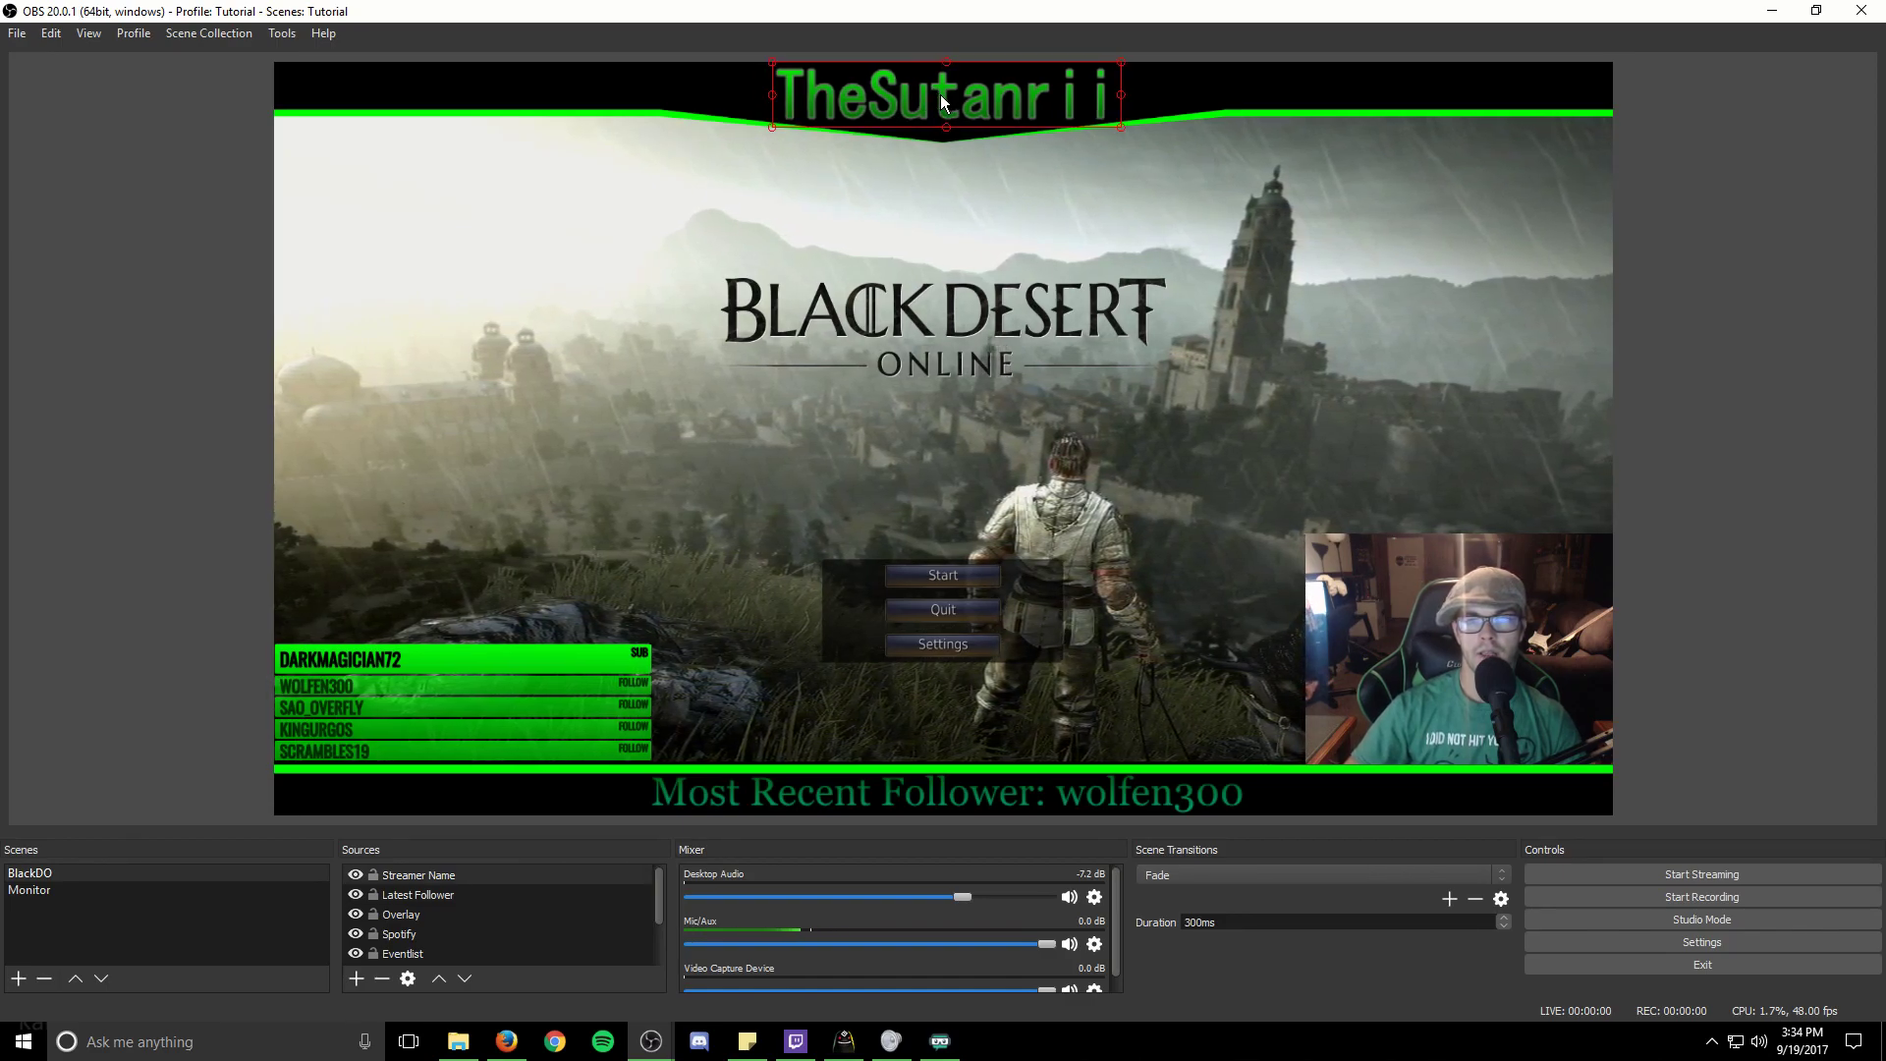
{"action": "left_click", "coordinate": [1655, 284]}
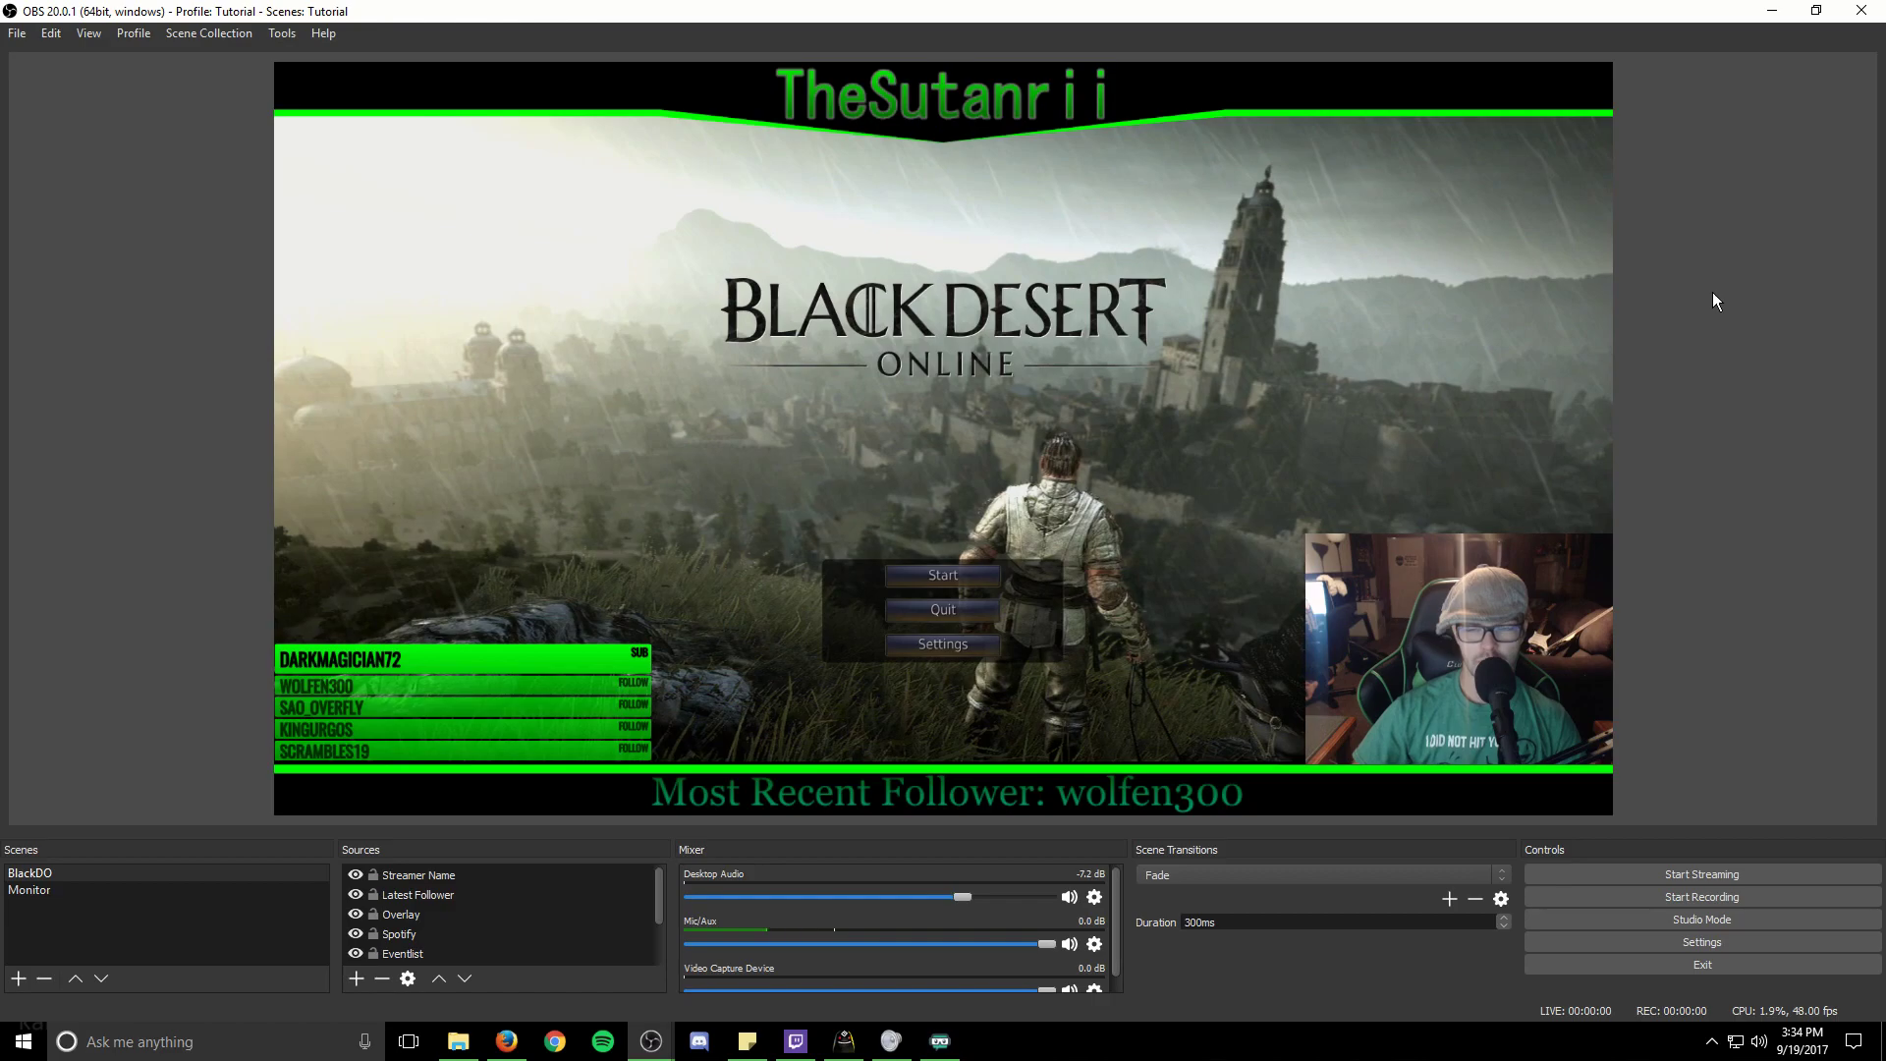